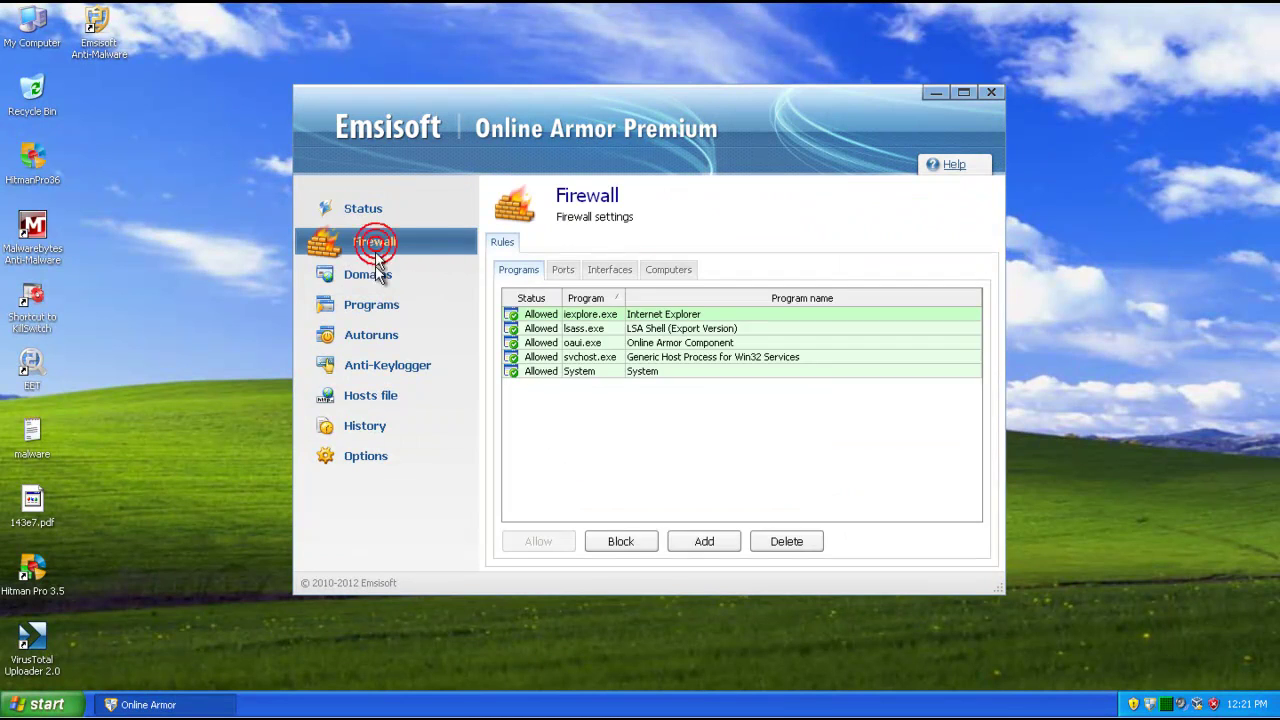
- Look over the Domains, Programs, Autoruns and Anti-Keylogger pages of Online Armor, ending on Autoruns
left_click(374, 272)
left_click(377, 310)
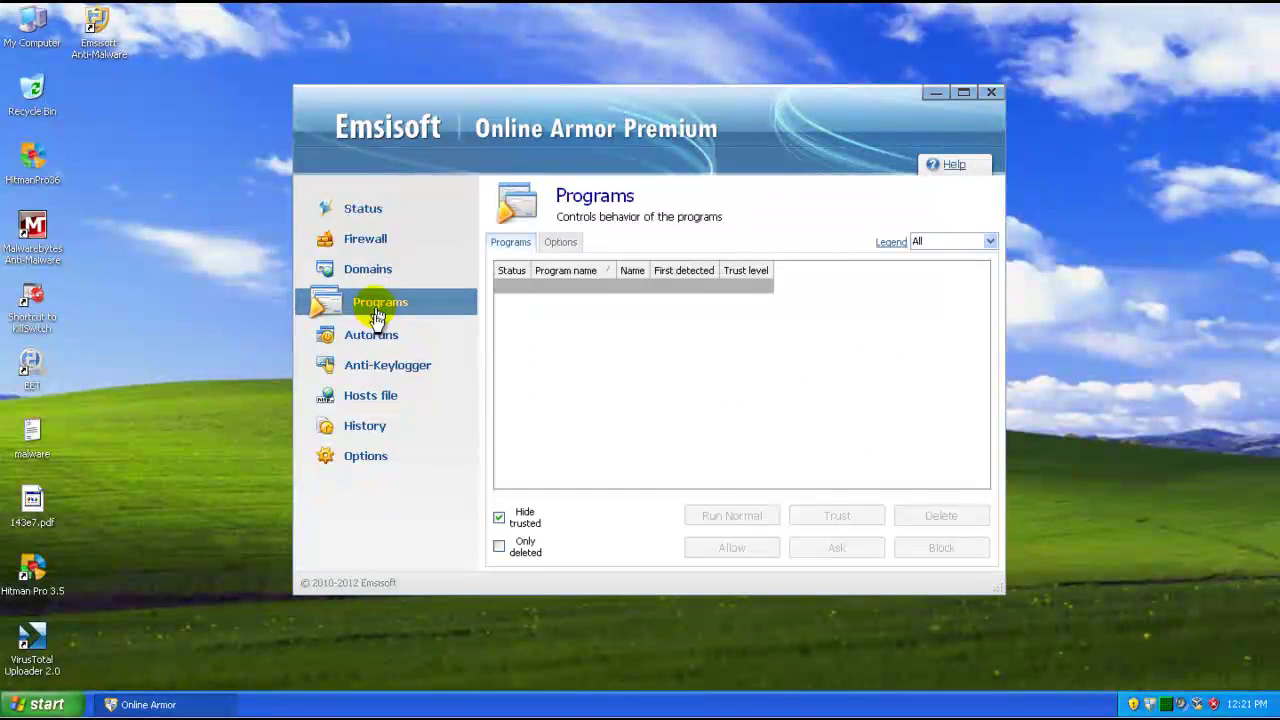
left_click(371, 338)
left_click(380, 366)
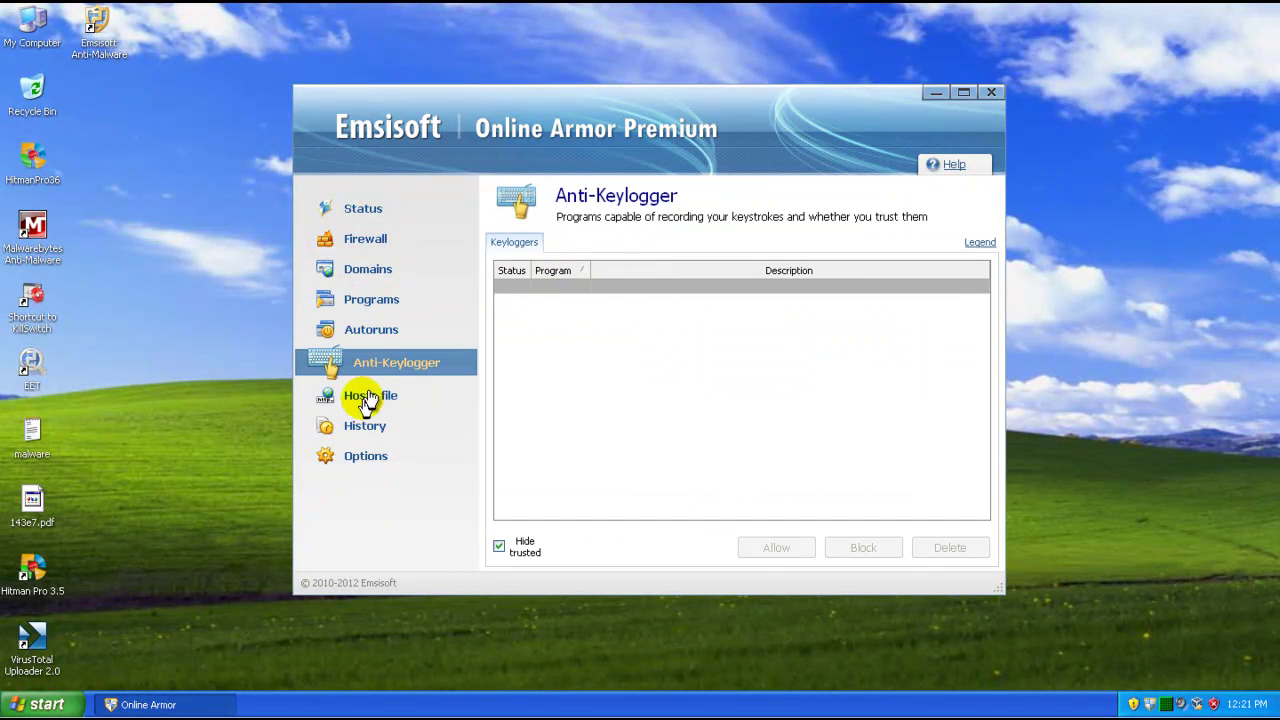
left_click(380, 333)
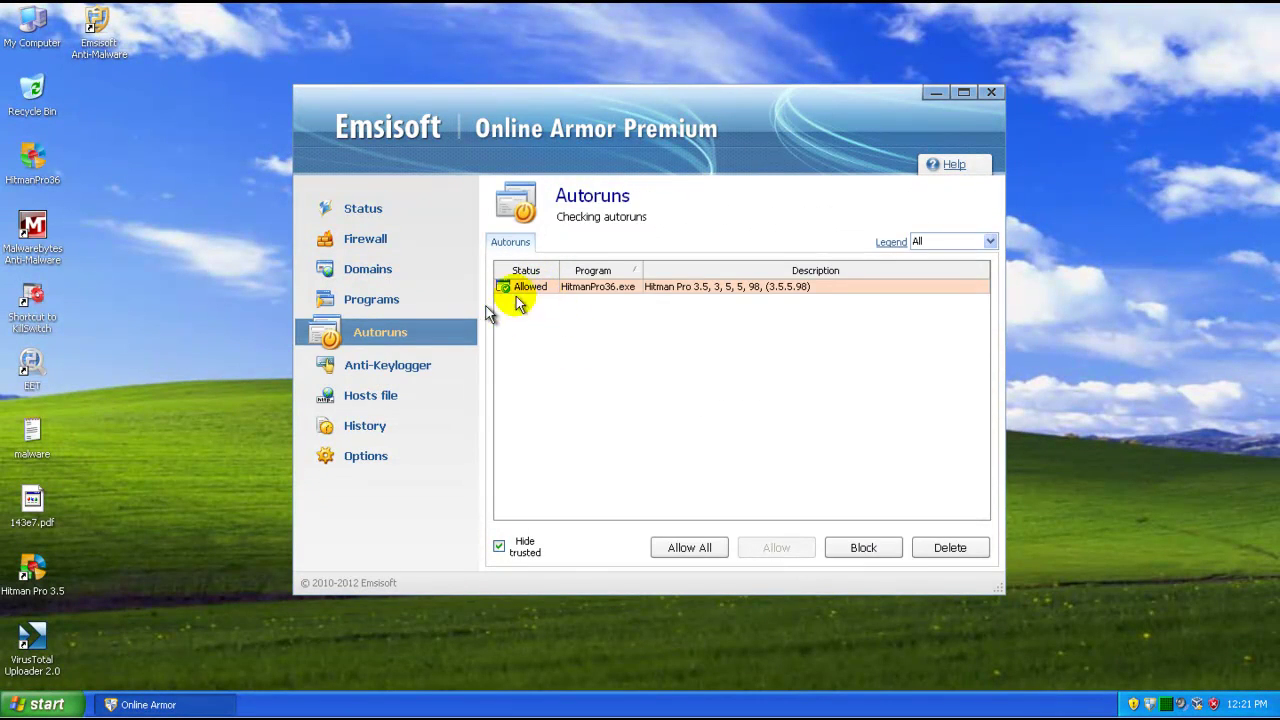
- Reveal the trusted programs on the Programs page, look through the whole list, and hide them again
left_click(408, 306)
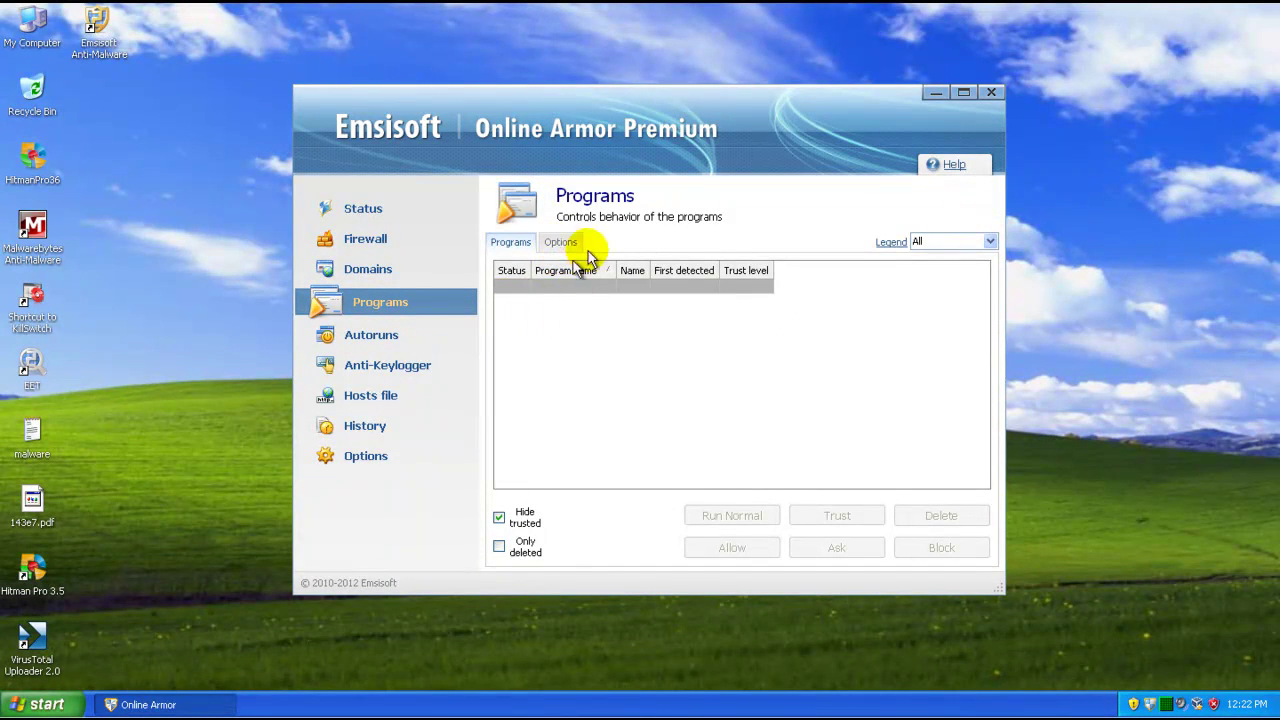
left_click(499, 517)
left_click(591, 331)
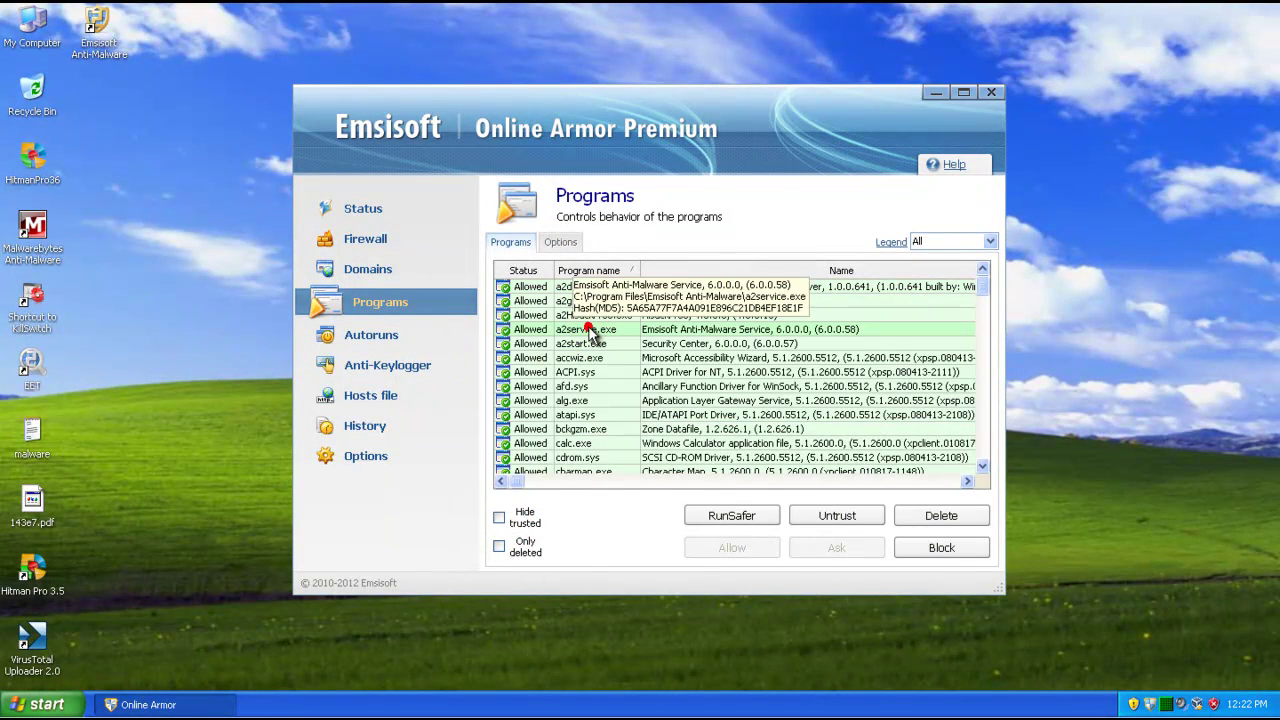
scroll(591, 331, "down", 3)
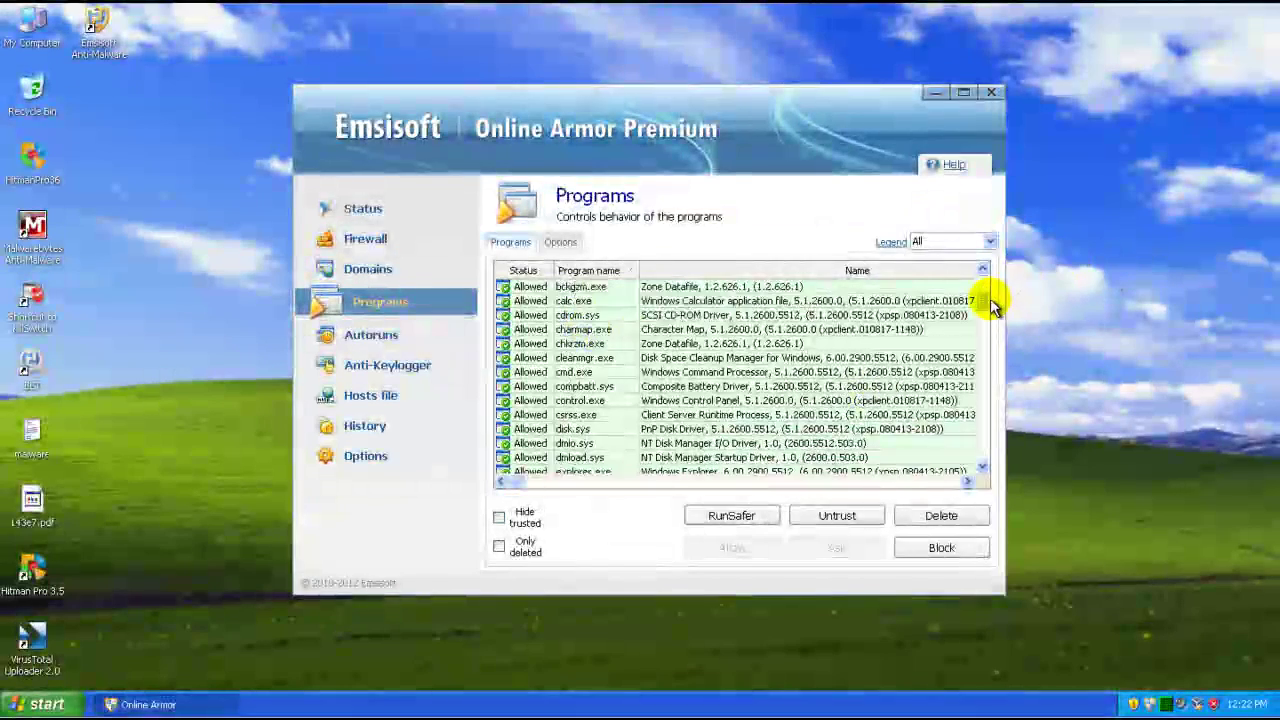
left_click_drag(990, 298, 975, 432)
scroll(983, 300, "up", 3)
left_click(540, 519)
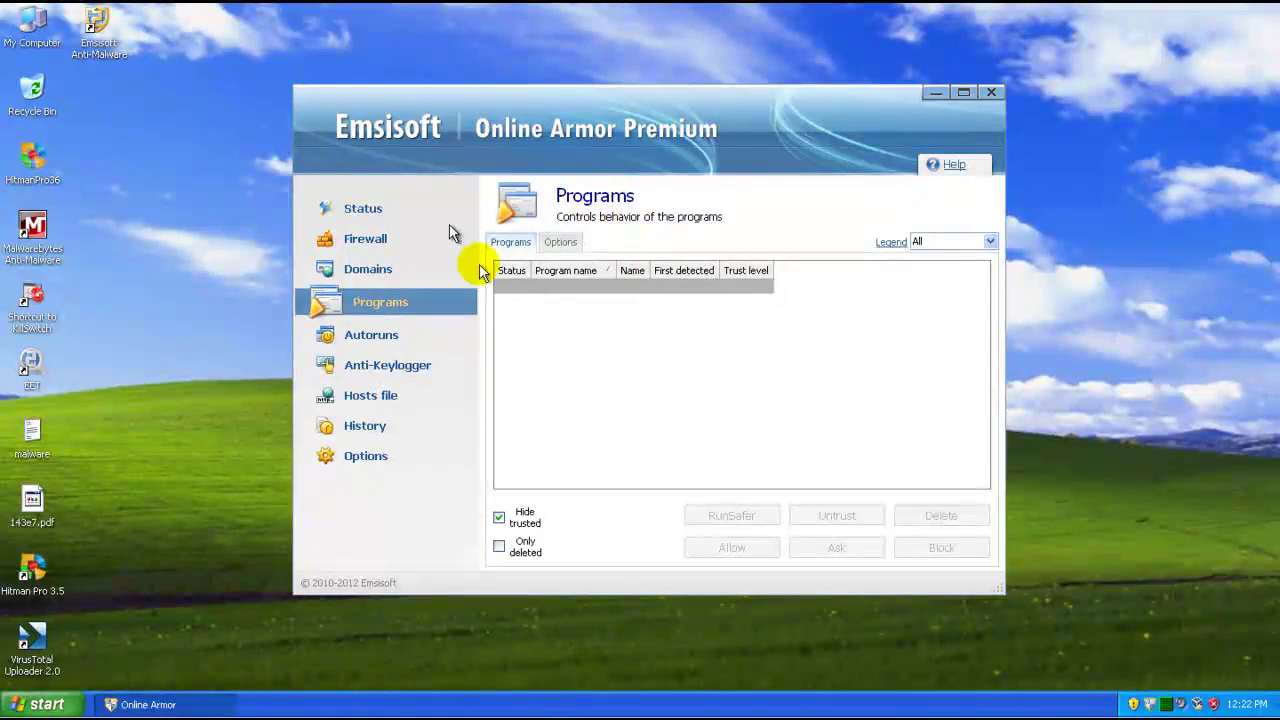
- Examine the Domains page and the firewall rules for programs, ports, interfaces and computers
left_click(372, 271)
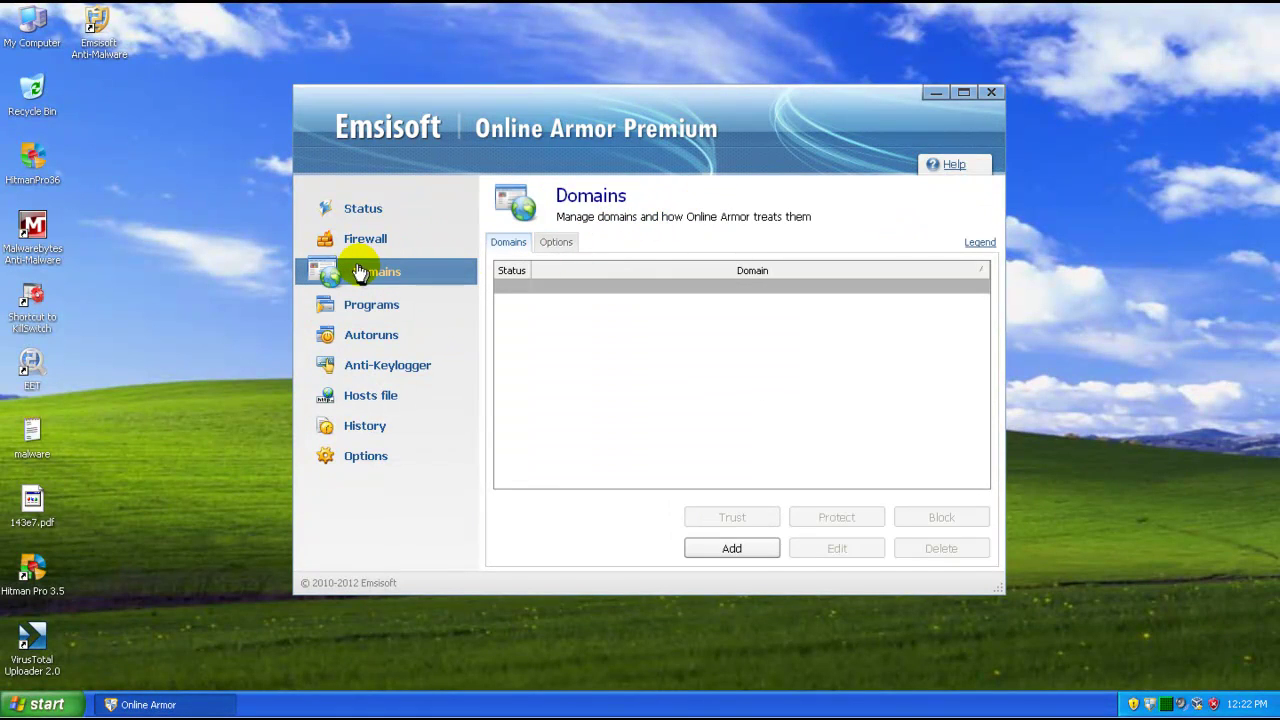
left_click(370, 242)
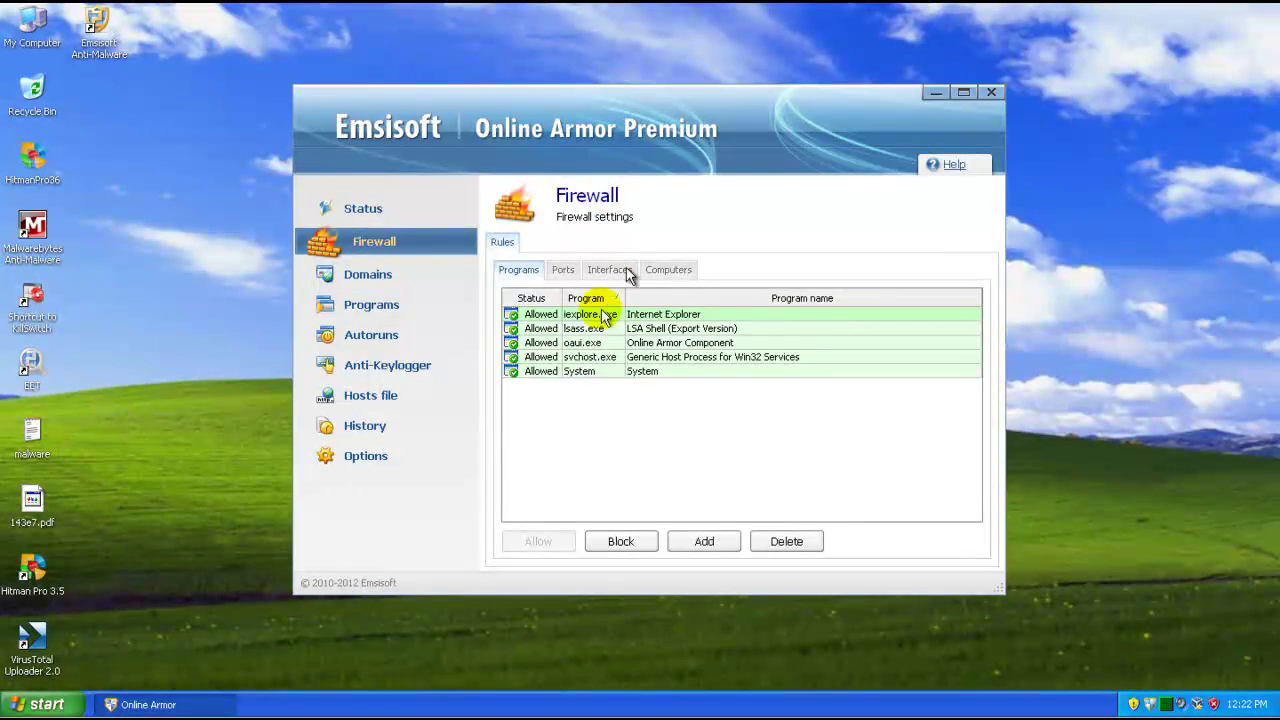
left_click(563, 271)
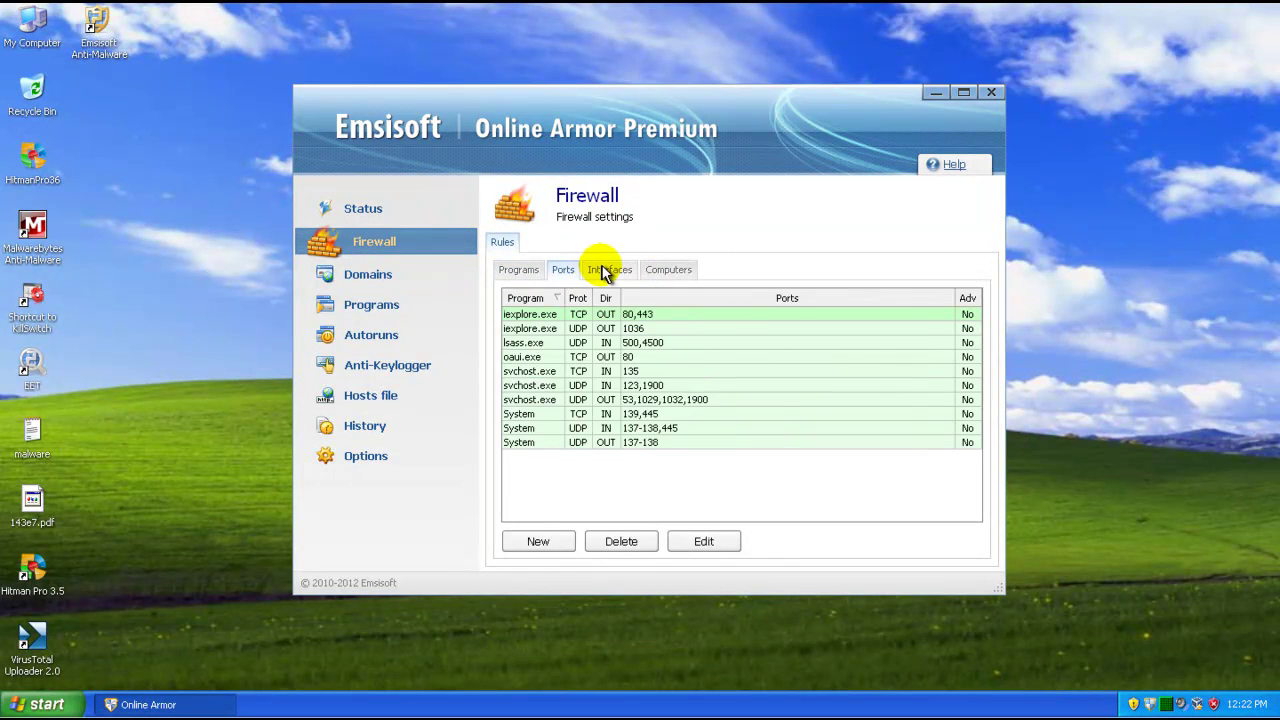
left_click(607, 270)
left_click(660, 270)
left_click(538, 270)
left_click(563, 270)
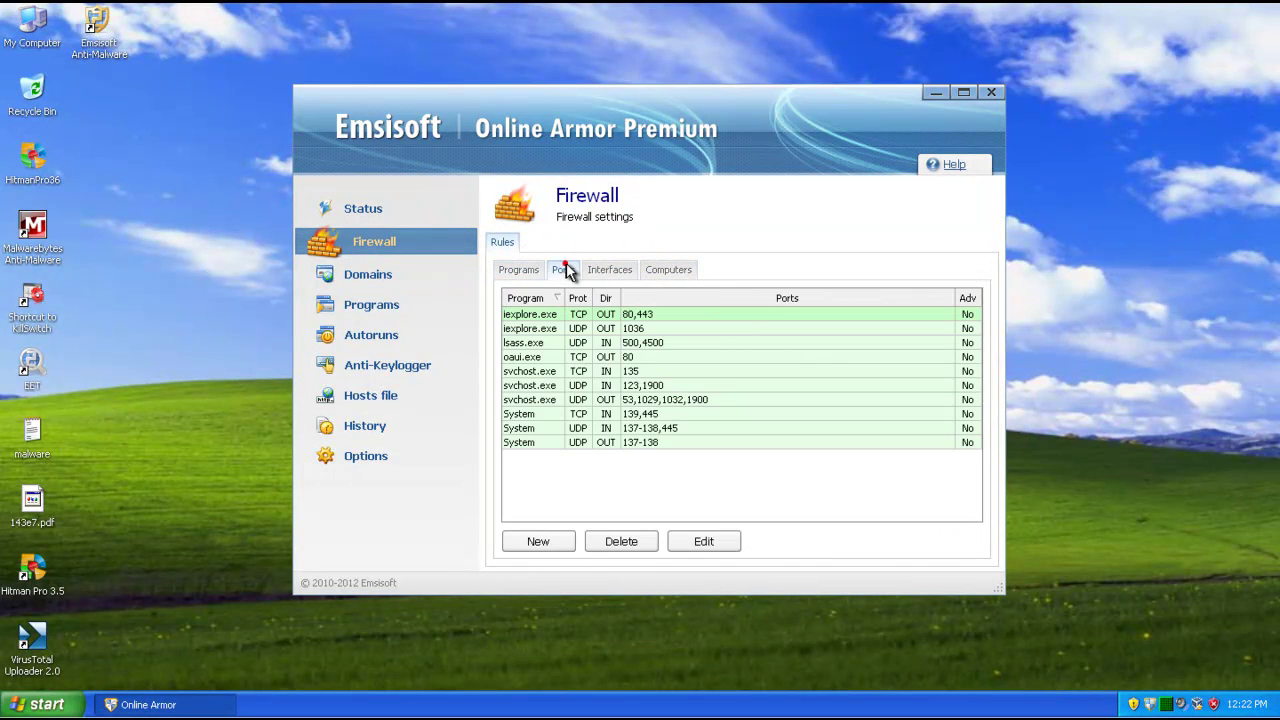
left_click(595, 270)
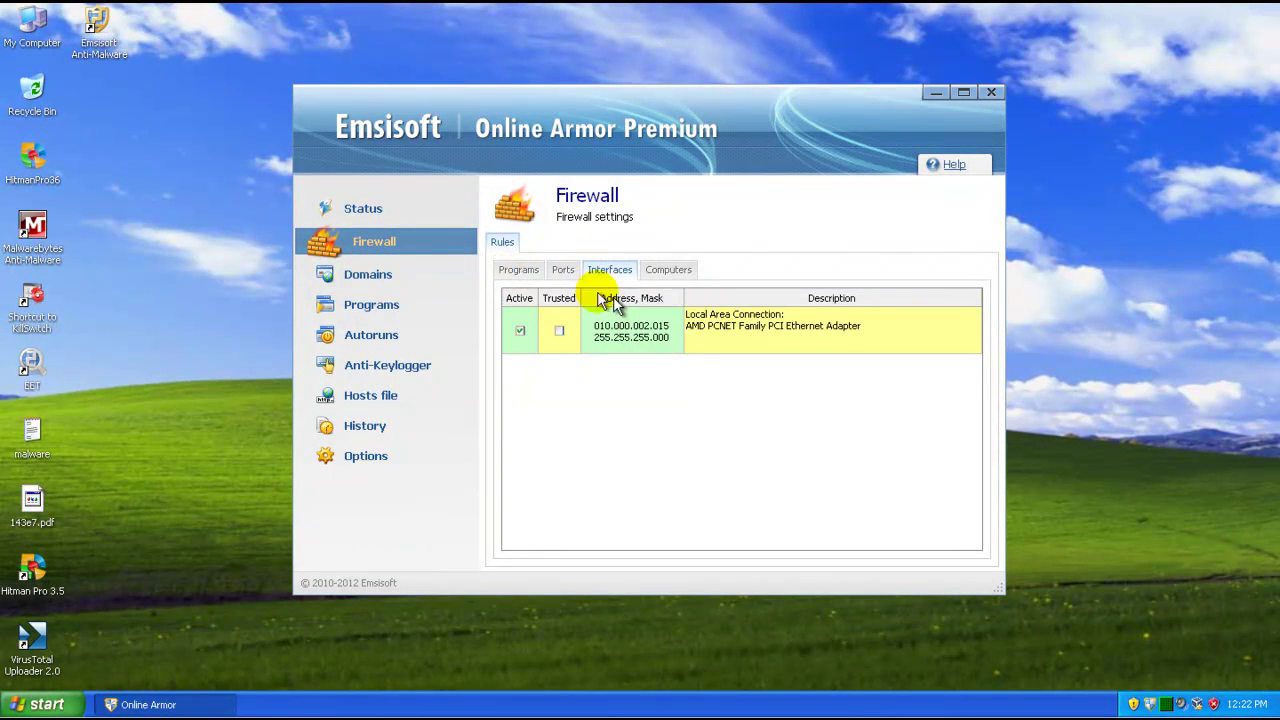
left_click(527, 271)
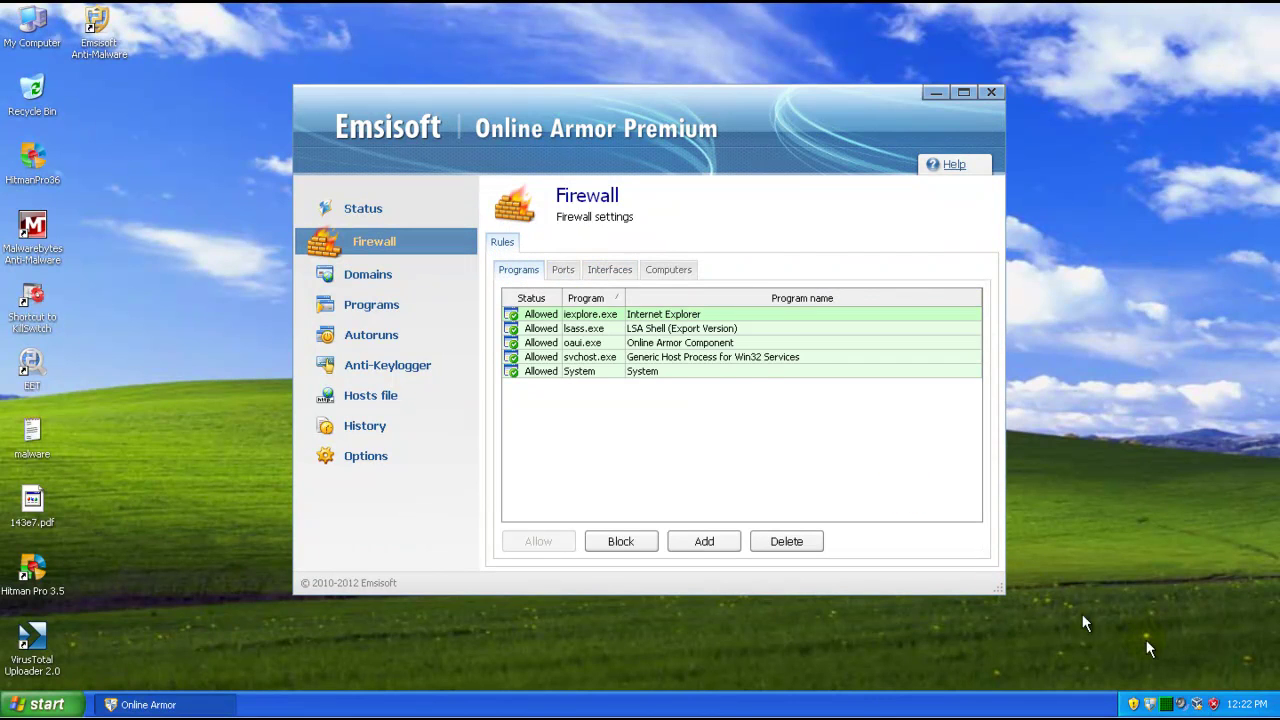
- Review the Autoruns, Anti-Keylogger, Hosts file and History pages one after another
left_click(385, 339)
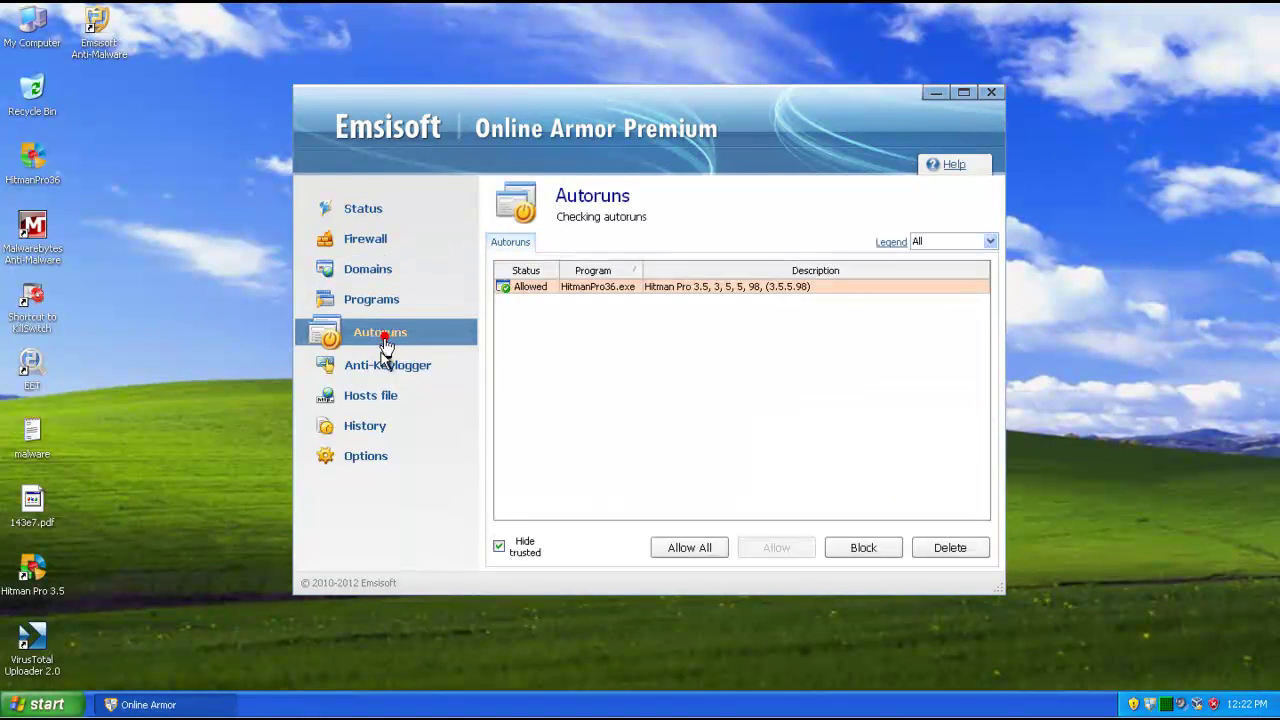
left_click(385, 366)
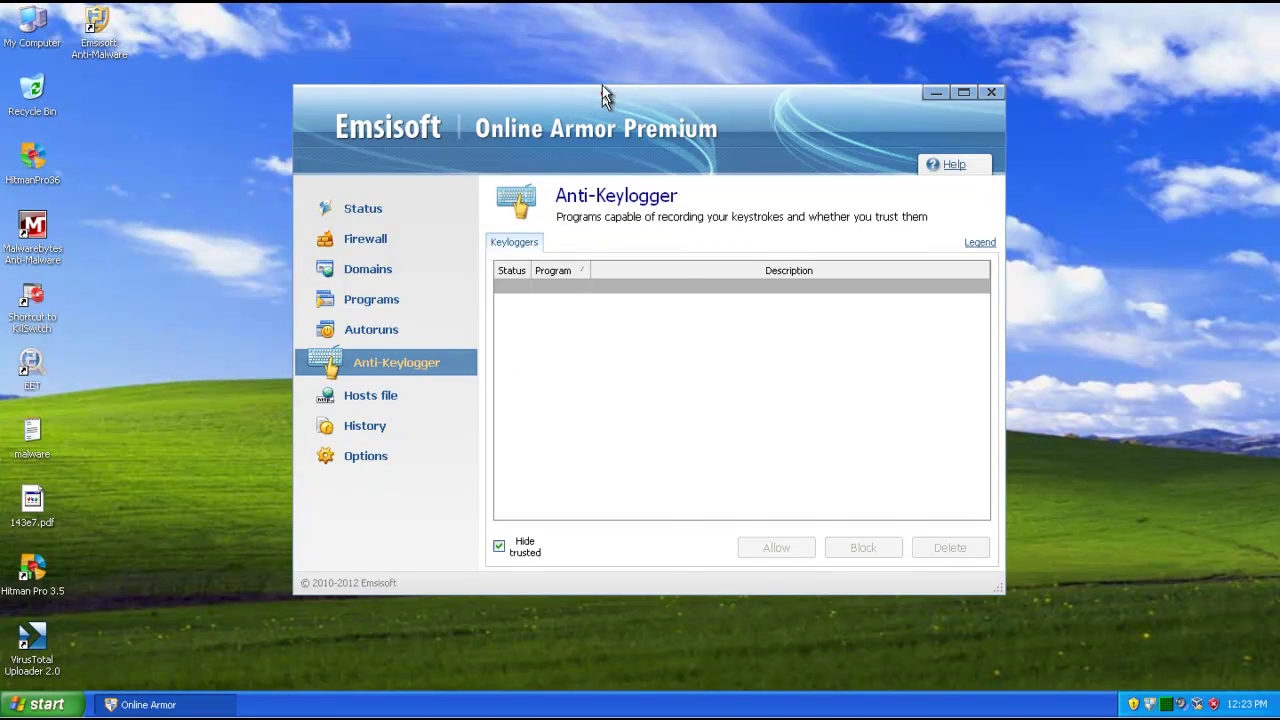
left_click_drag(602, 86, 604, 79)
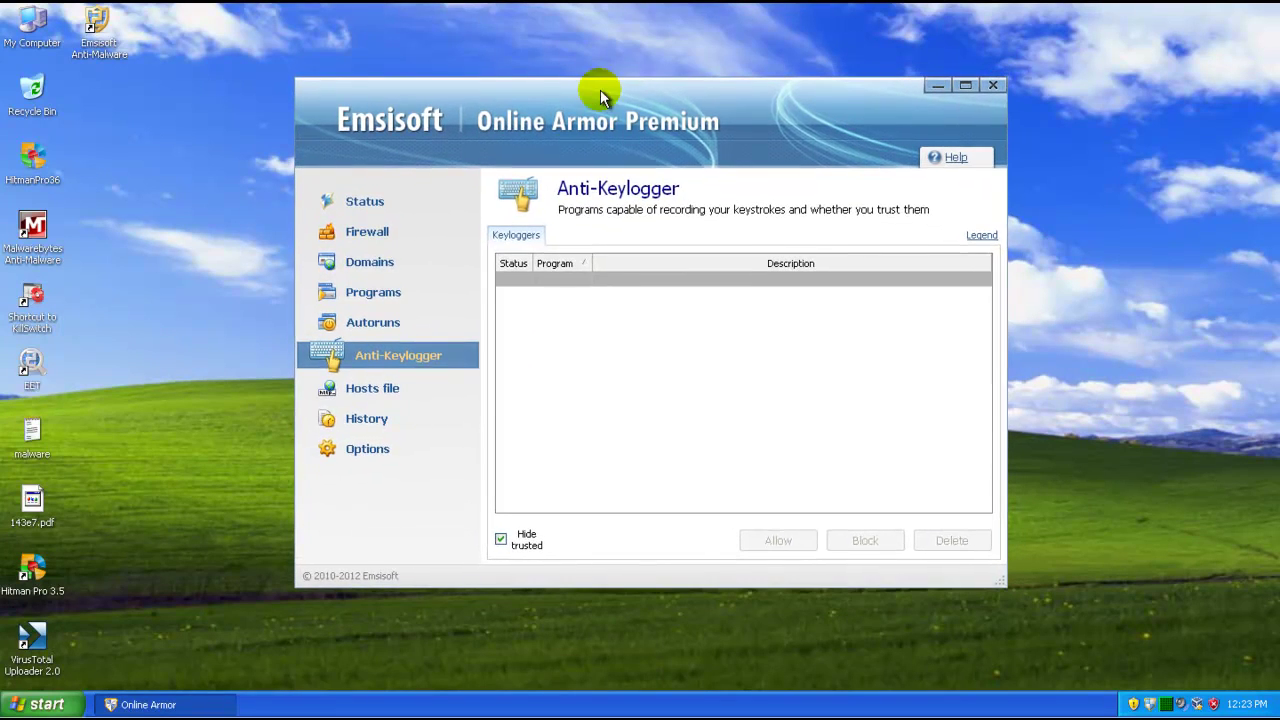
left_click(394, 397)
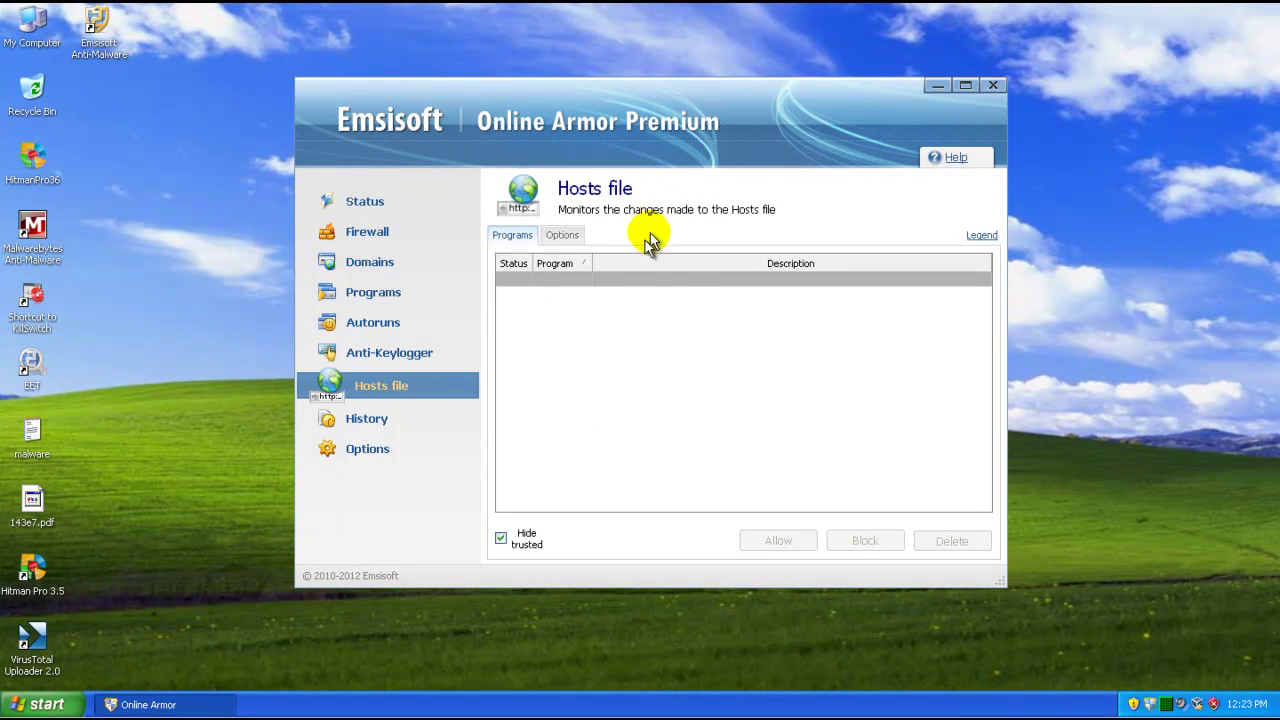
left_click(398, 428)
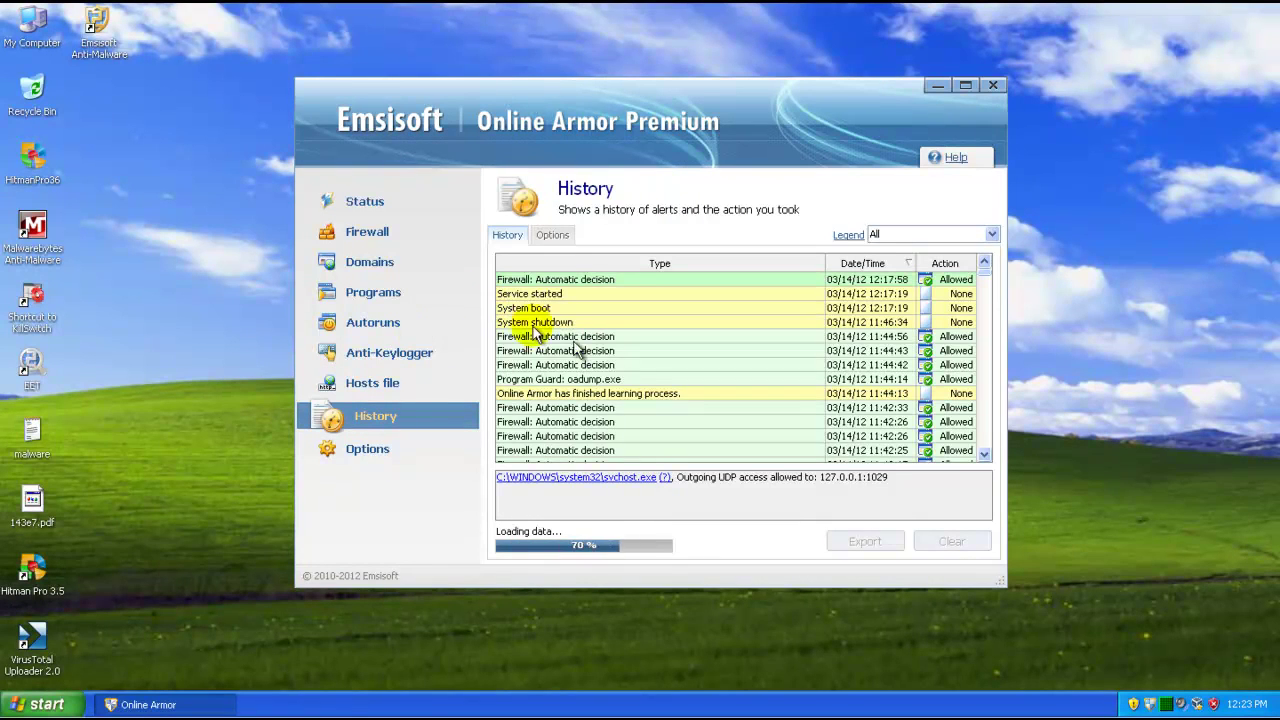
- Examine the program options for General, Firewall, Exclusions, Backup/Restore, Hotkeys and License, and return to the General settings
left_click(381, 447)
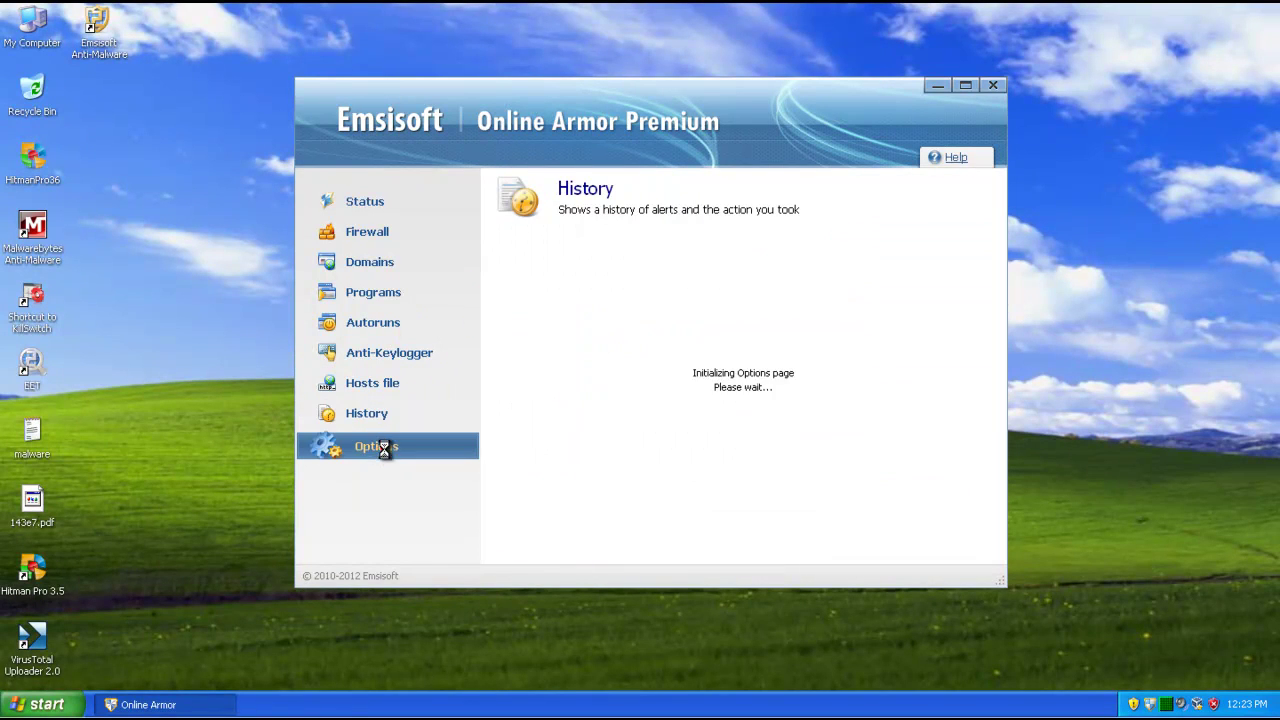
left_click(522, 237)
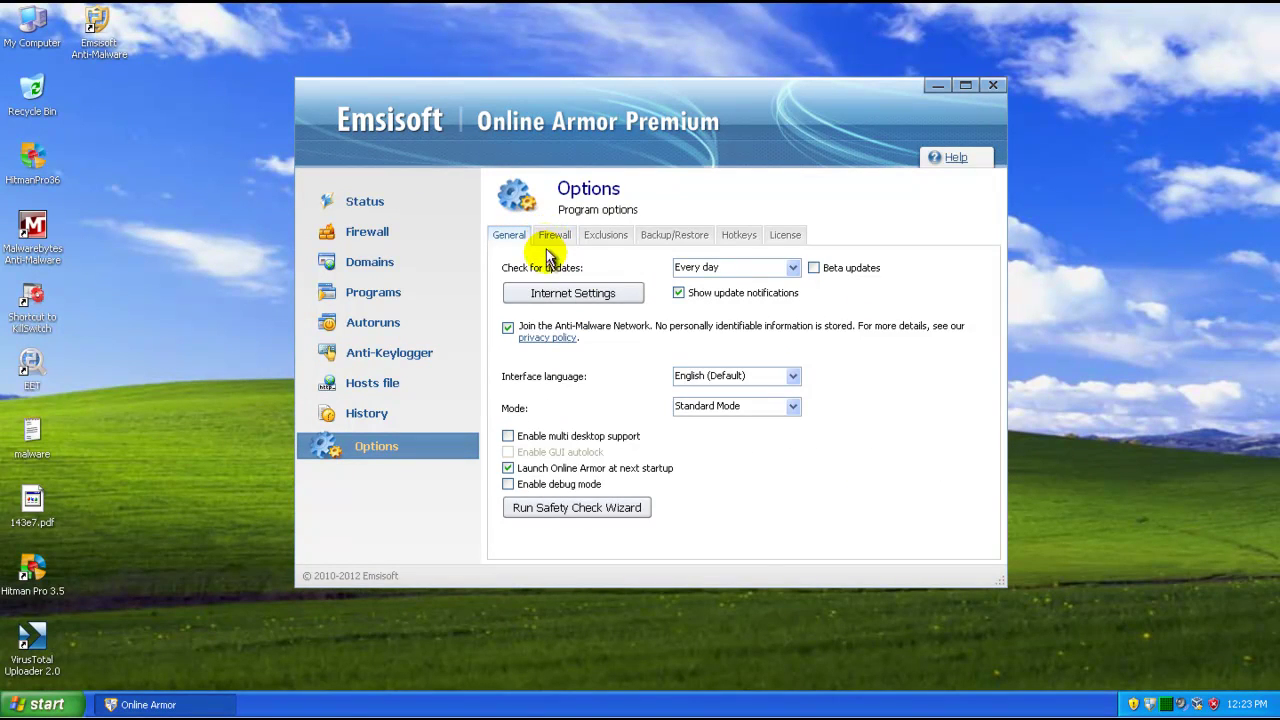
left_click(551, 240)
left_click(600, 240)
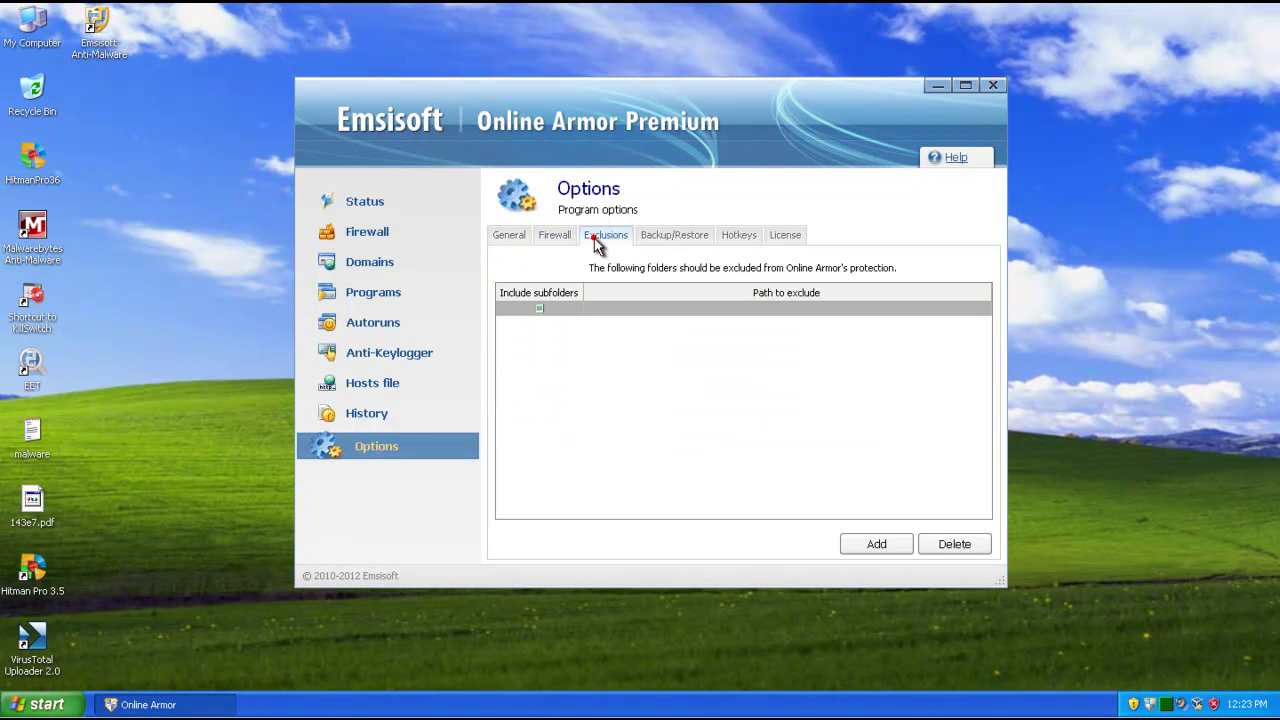
left_click(662, 236)
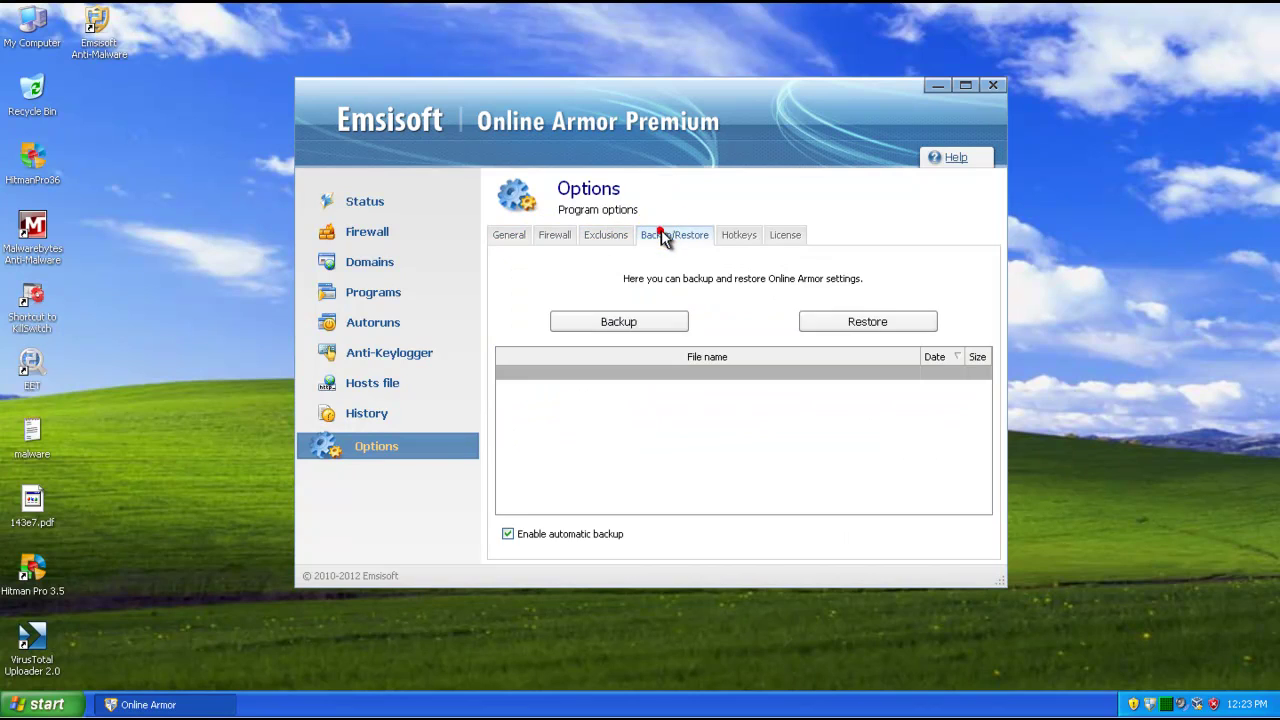
left_click(739, 235)
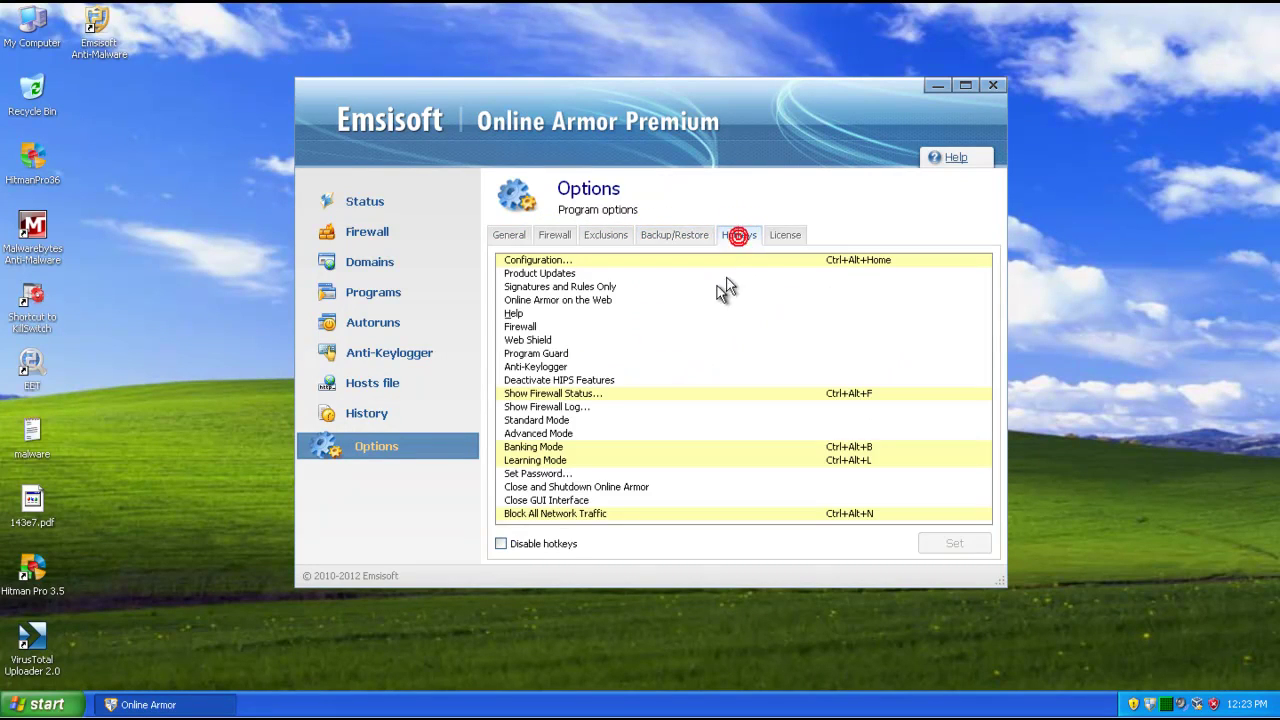
left_click(657, 287)
left_click(655, 313)
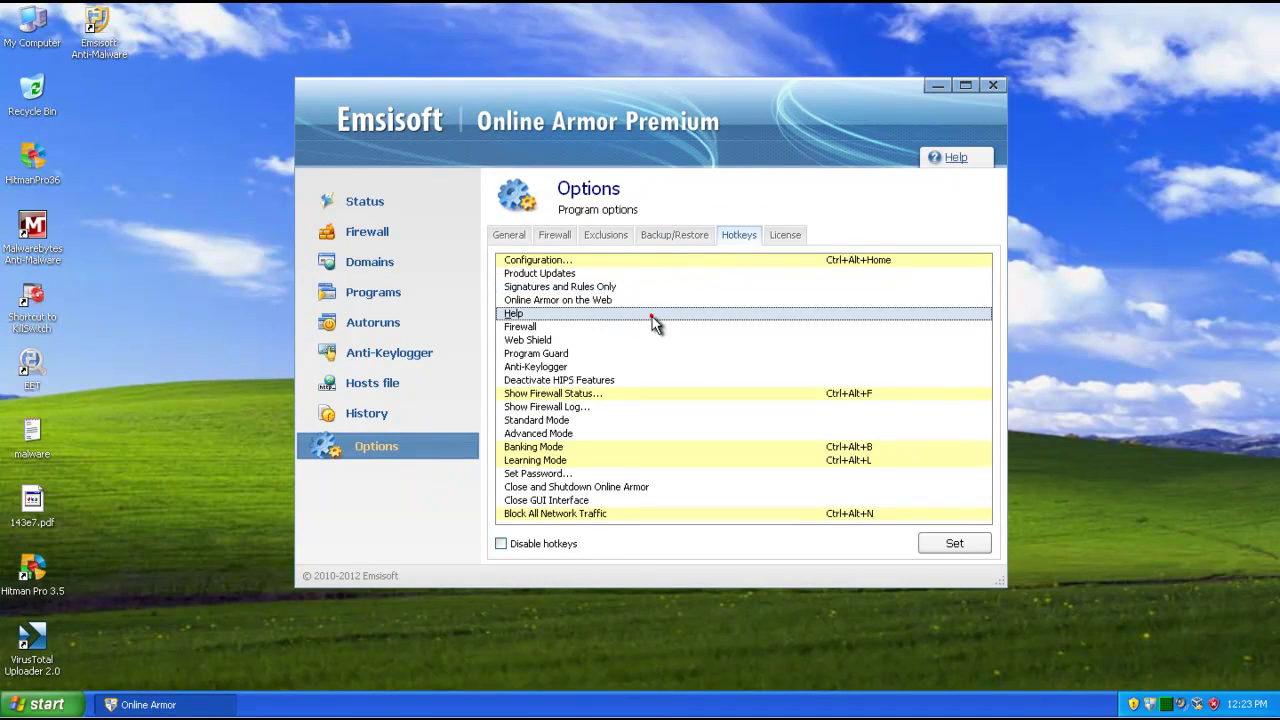
left_click(785, 235)
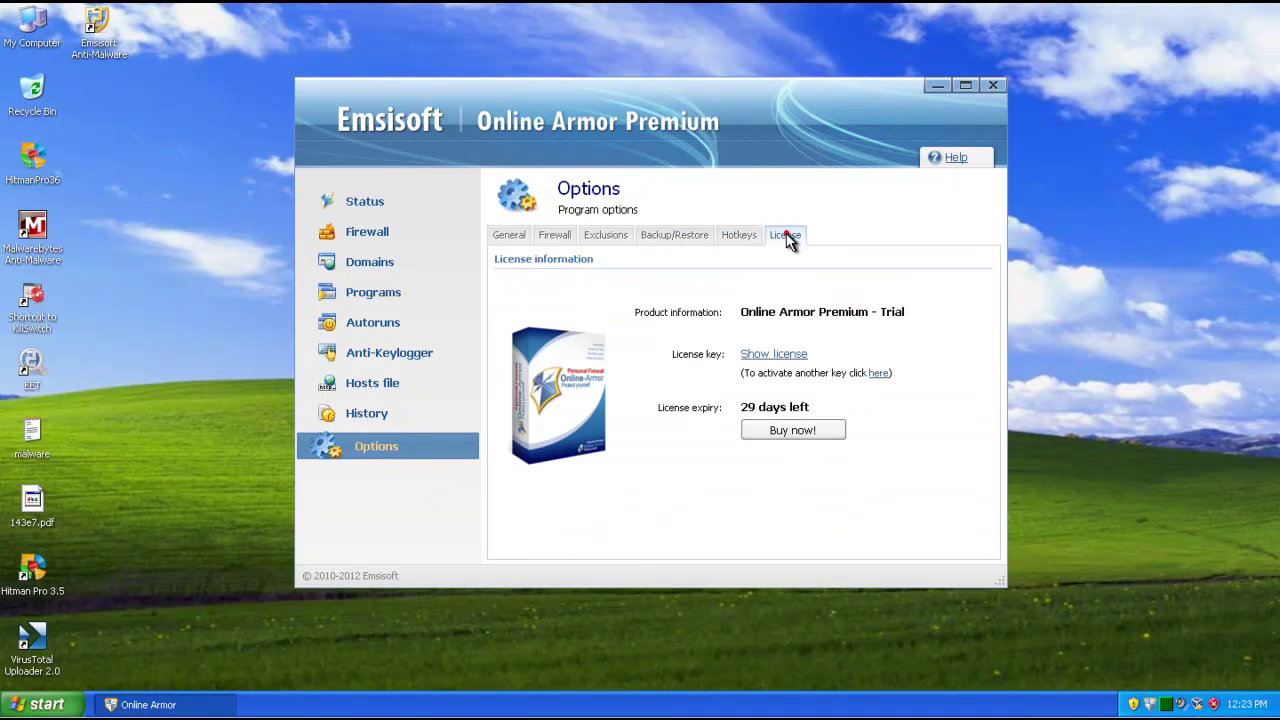
left_click(510, 235)
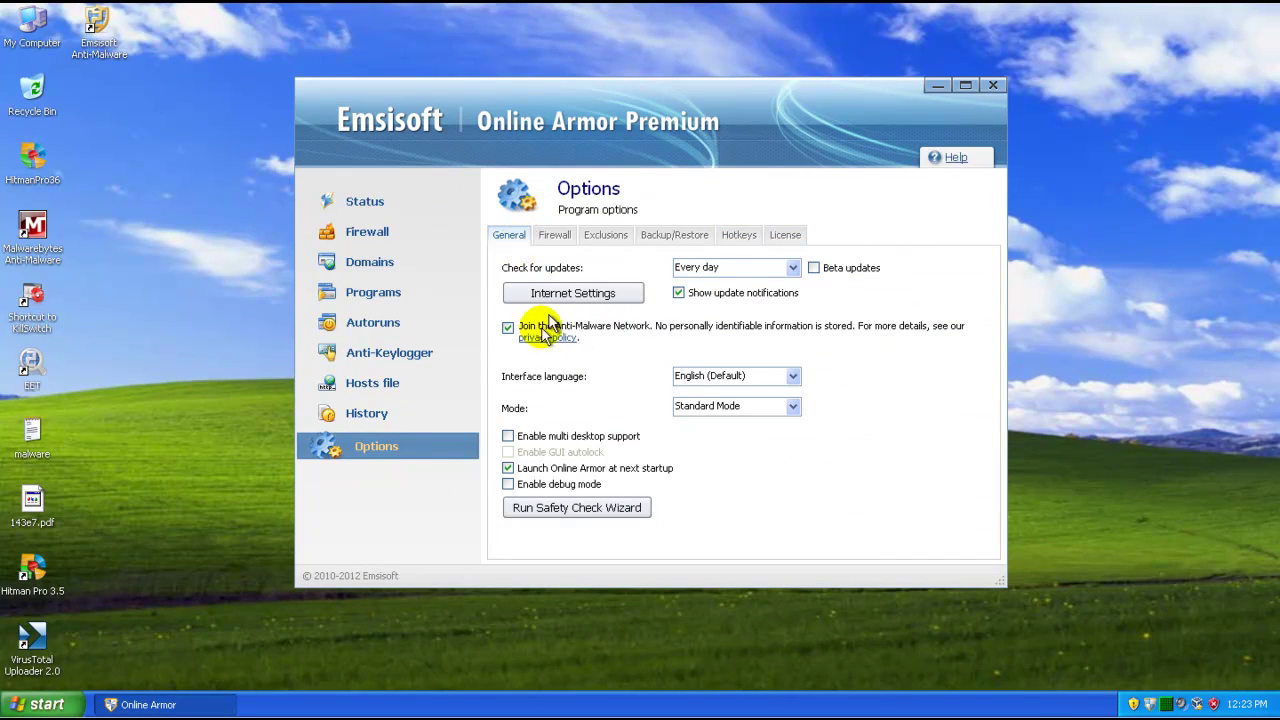
- Run an update from the System Status page and dismiss the update notification
left_click(401, 212)
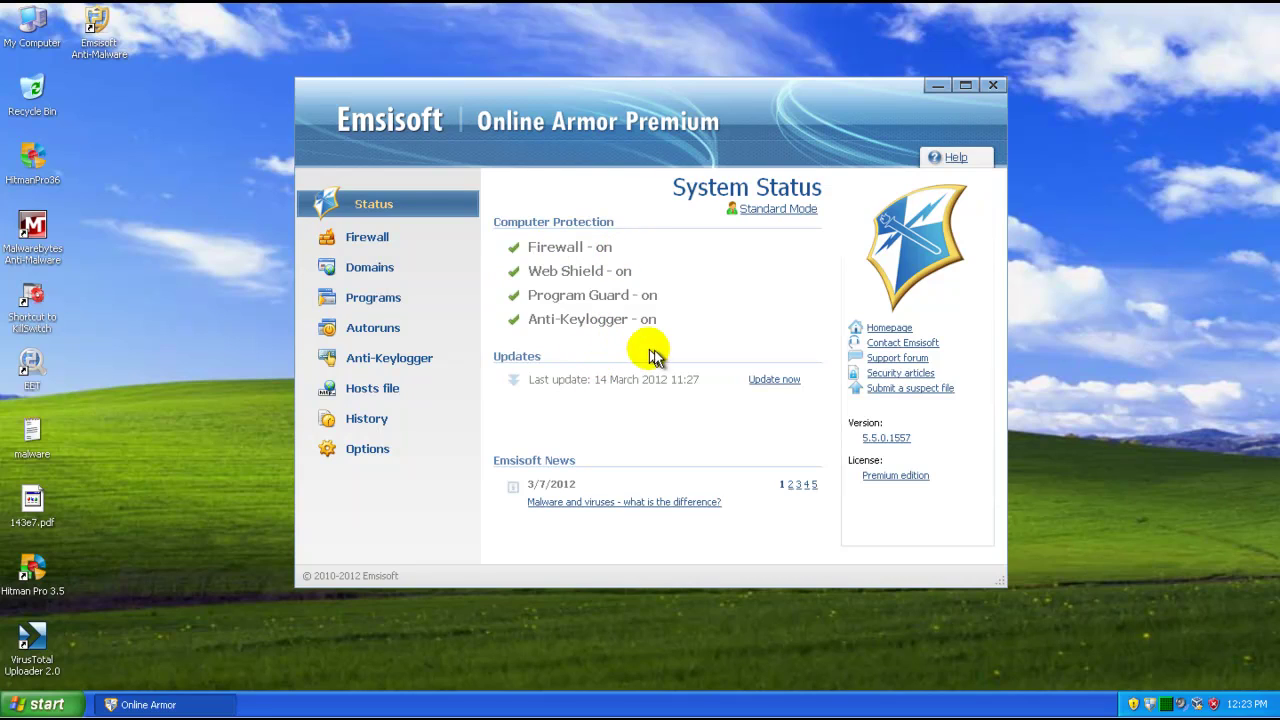
left_click(774, 380)
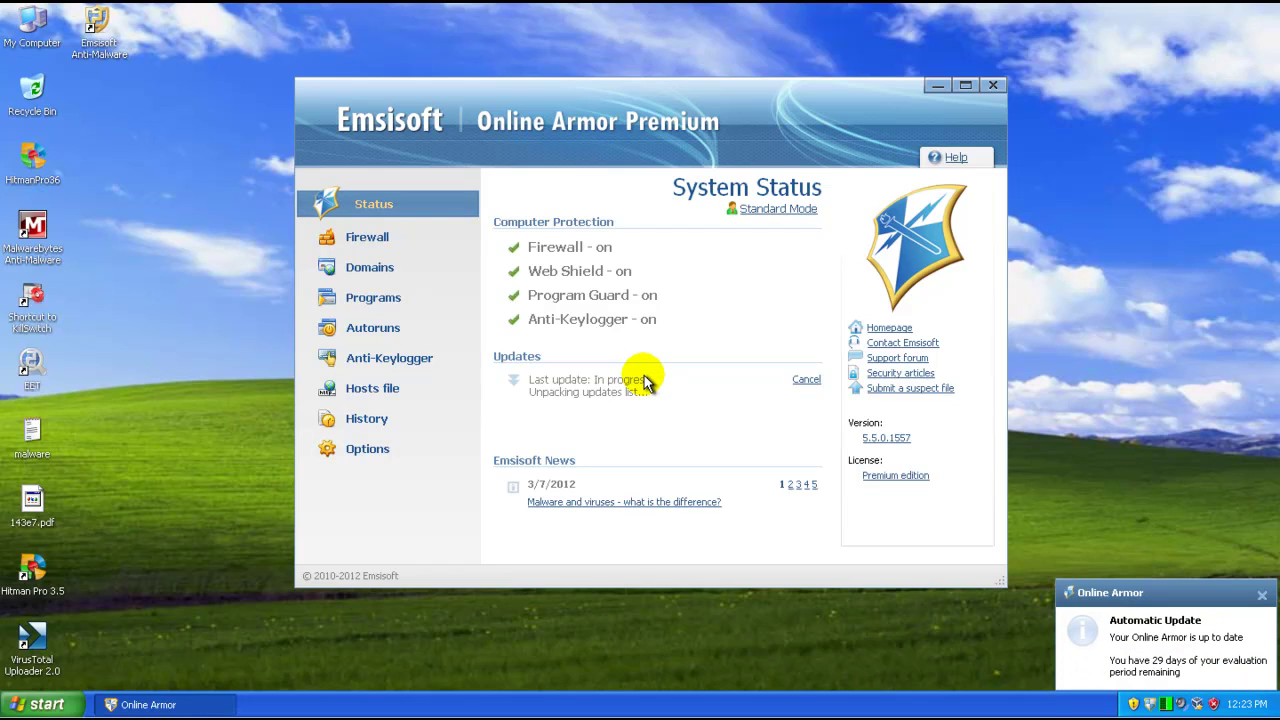
left_click(1262, 598)
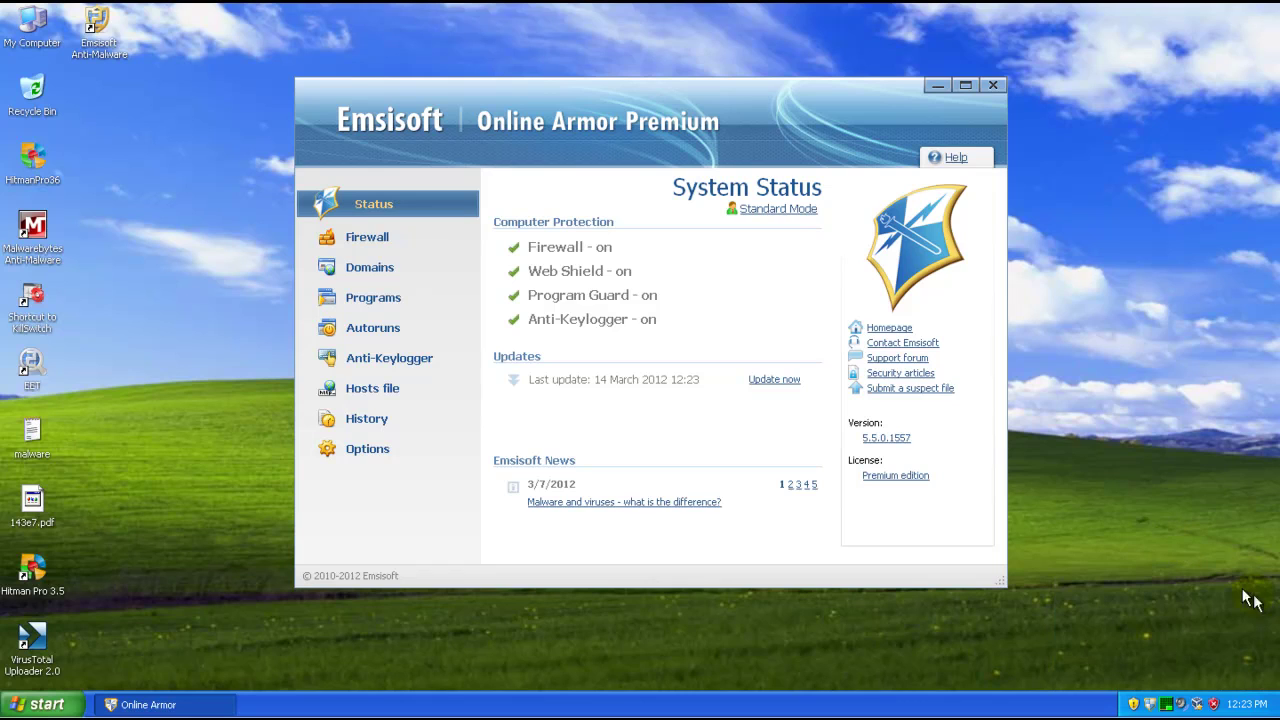
- View the protection modes offered on the System Status page without switching from Standard Mode
mouse_move(614, 101)
left_mouse_down()
mouse_move(645, 90)
mouse_move(611, 103)
mouse_move(640, 114)
mouse_move(613, 104)
left_mouse_up()
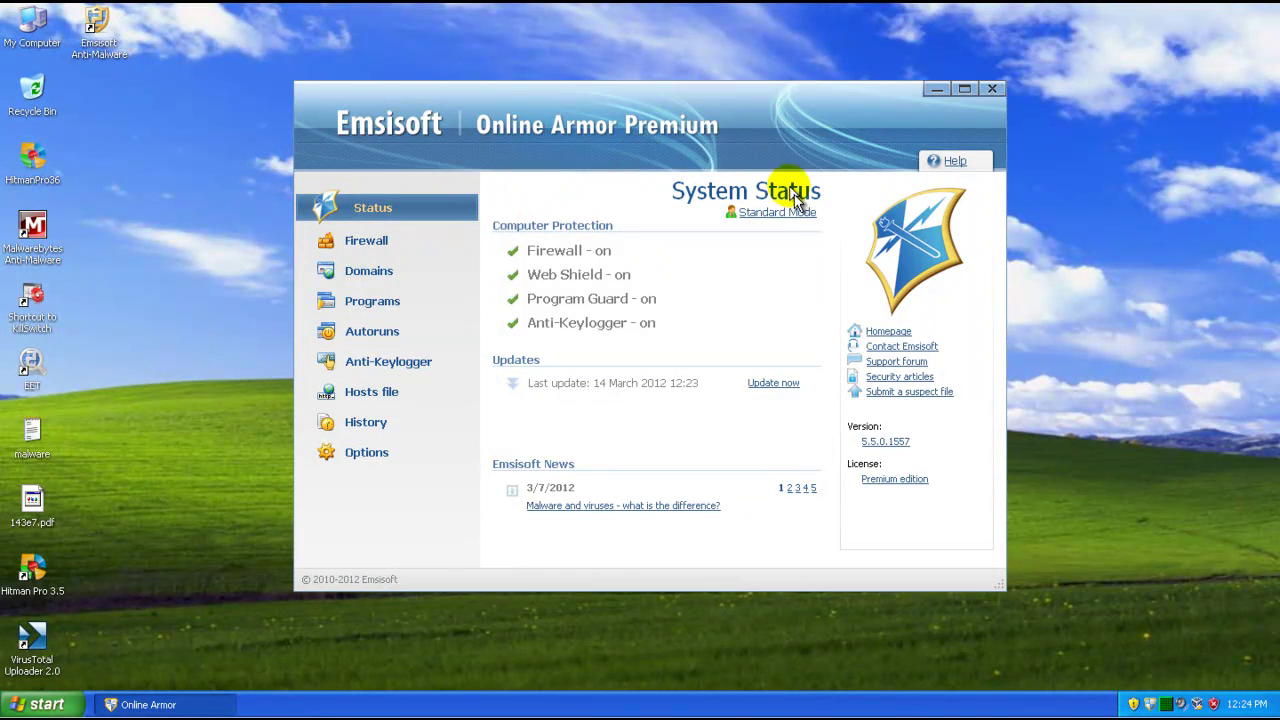
left_click(785, 222)
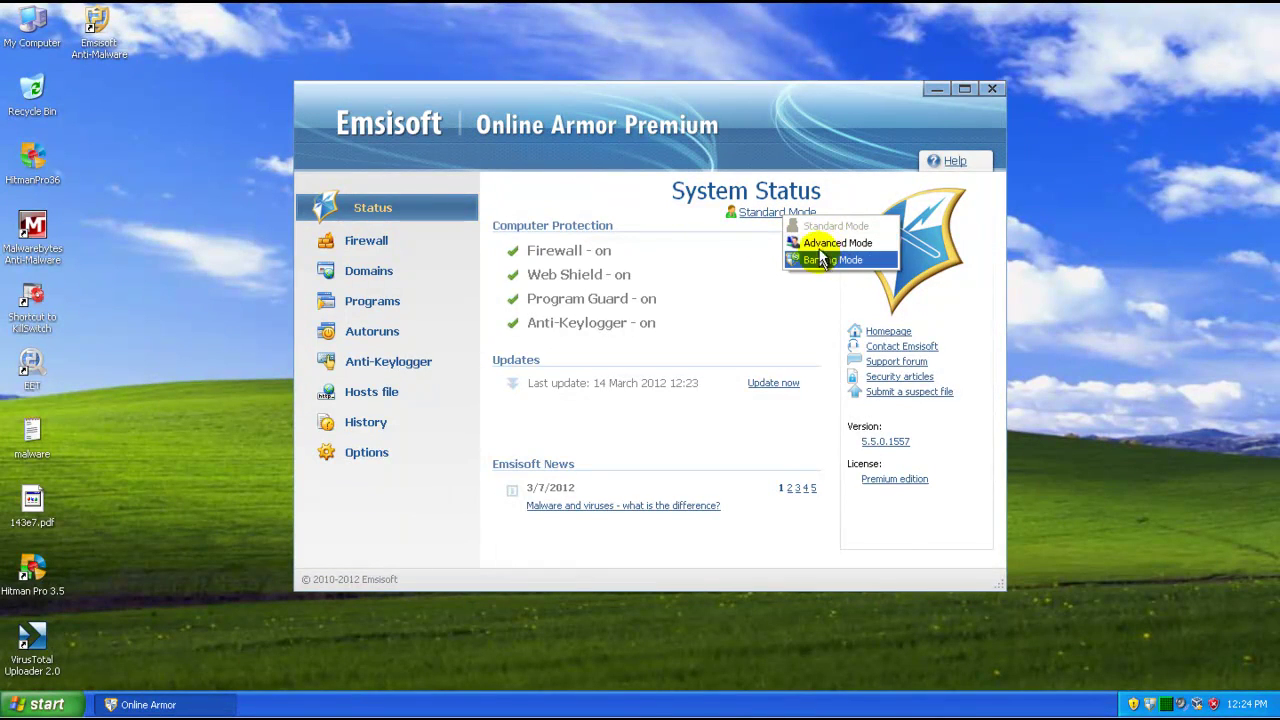
left_click(740, 245)
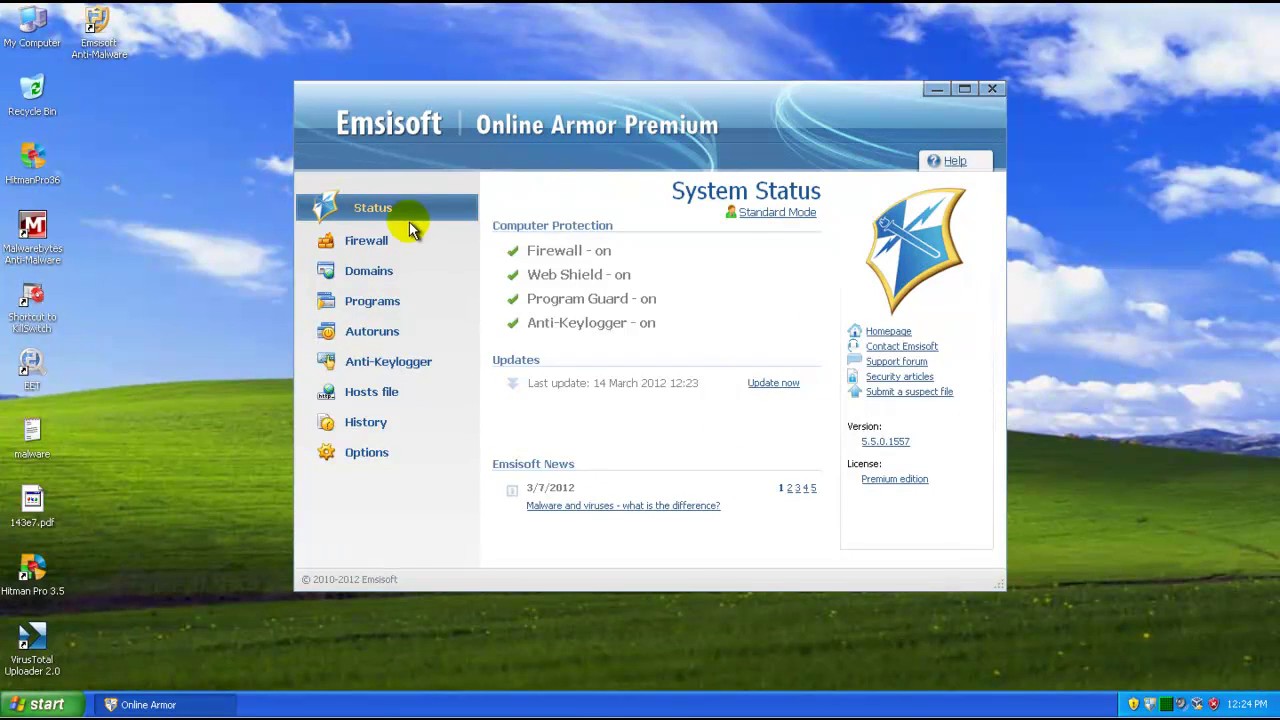
- Close the Online Armor window and refresh the desktop
left_click(990, 90)
right_click(576, 272)
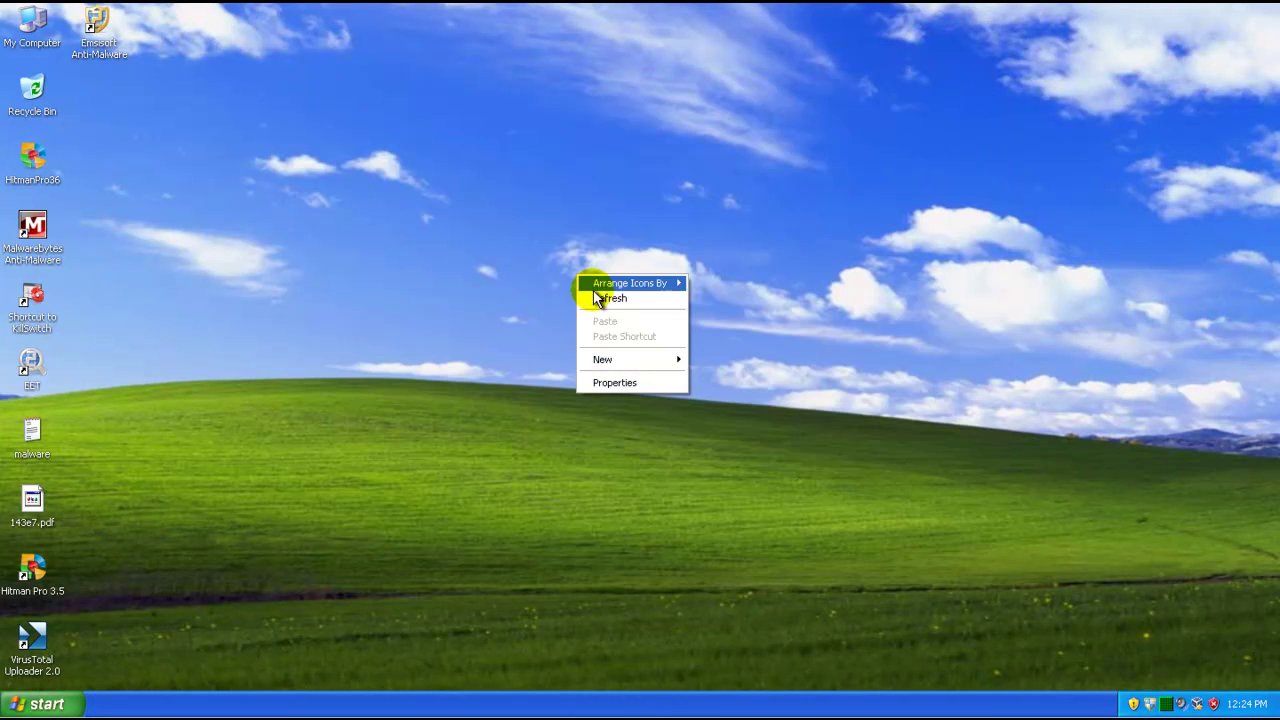
left_click(592, 293)
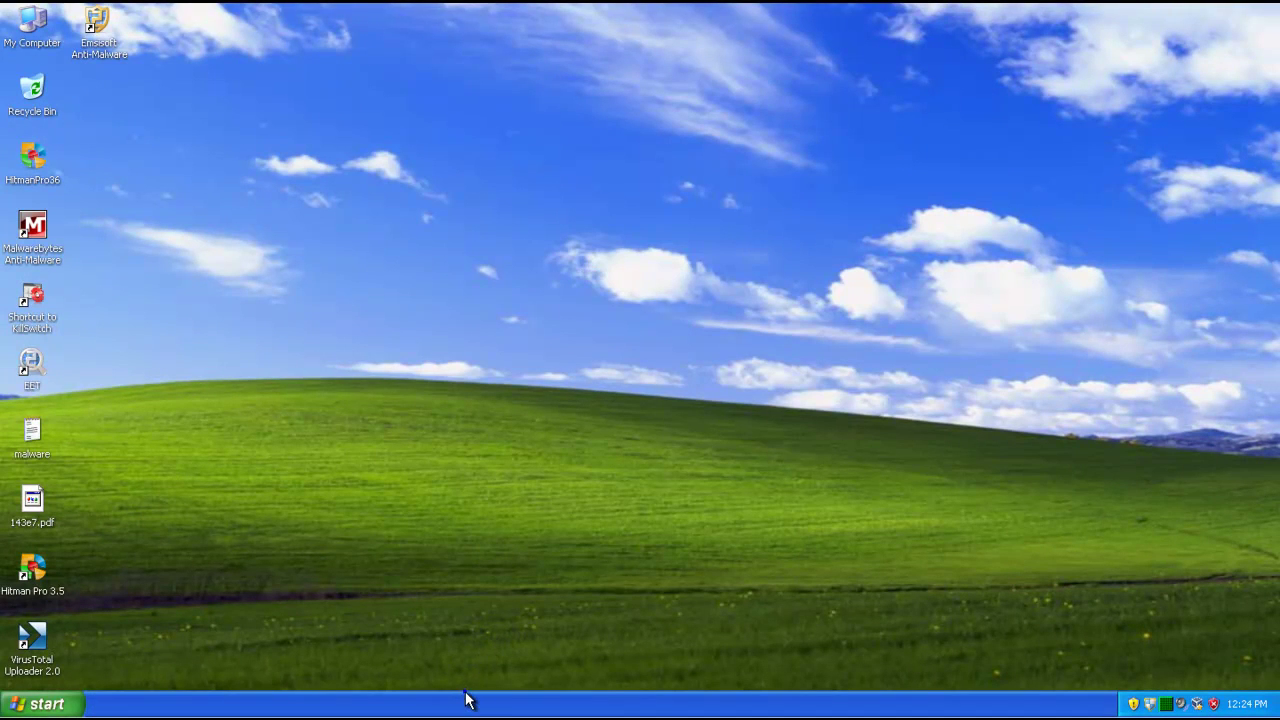
- Open Windows Task Manager to view the running processes
right_click(466, 700)
left_click(498, 643)
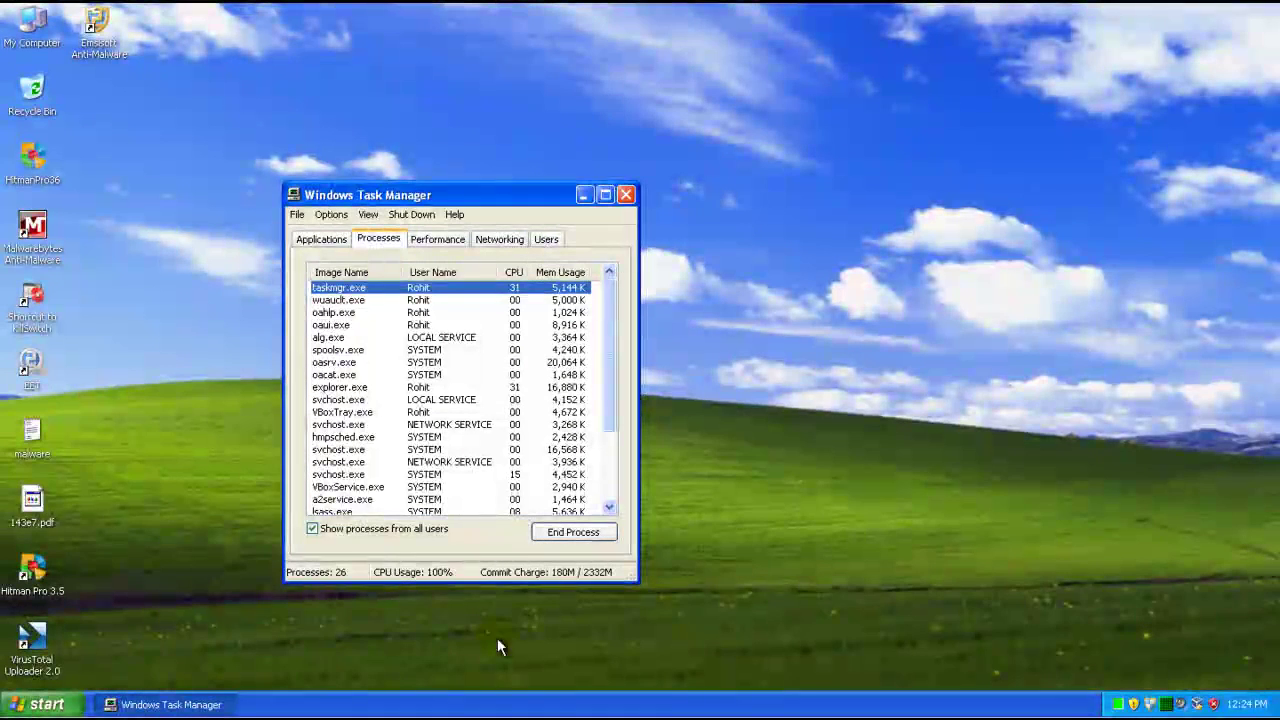
- Examine the Online Armor processes oaui.exe, oahlp.exe, oasrv.exe and oacat.exe and their memory usage in the process list
left_click(409, 326)
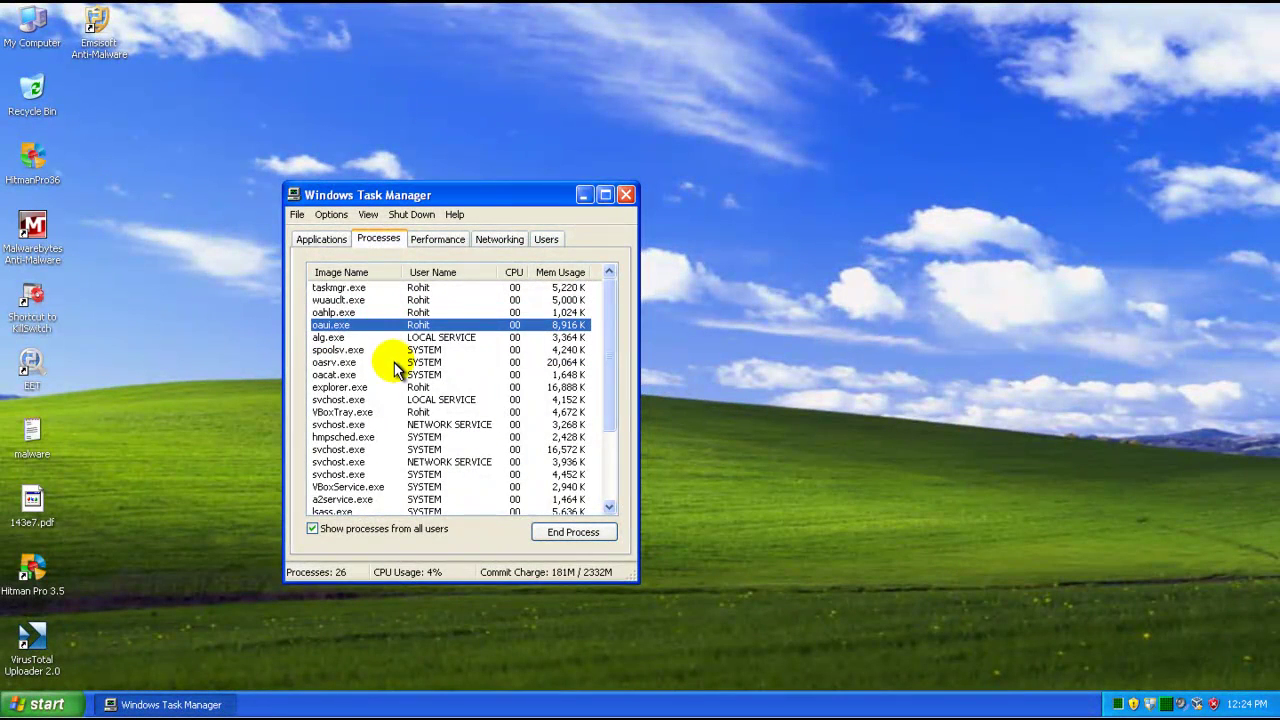
left_click(396, 363)
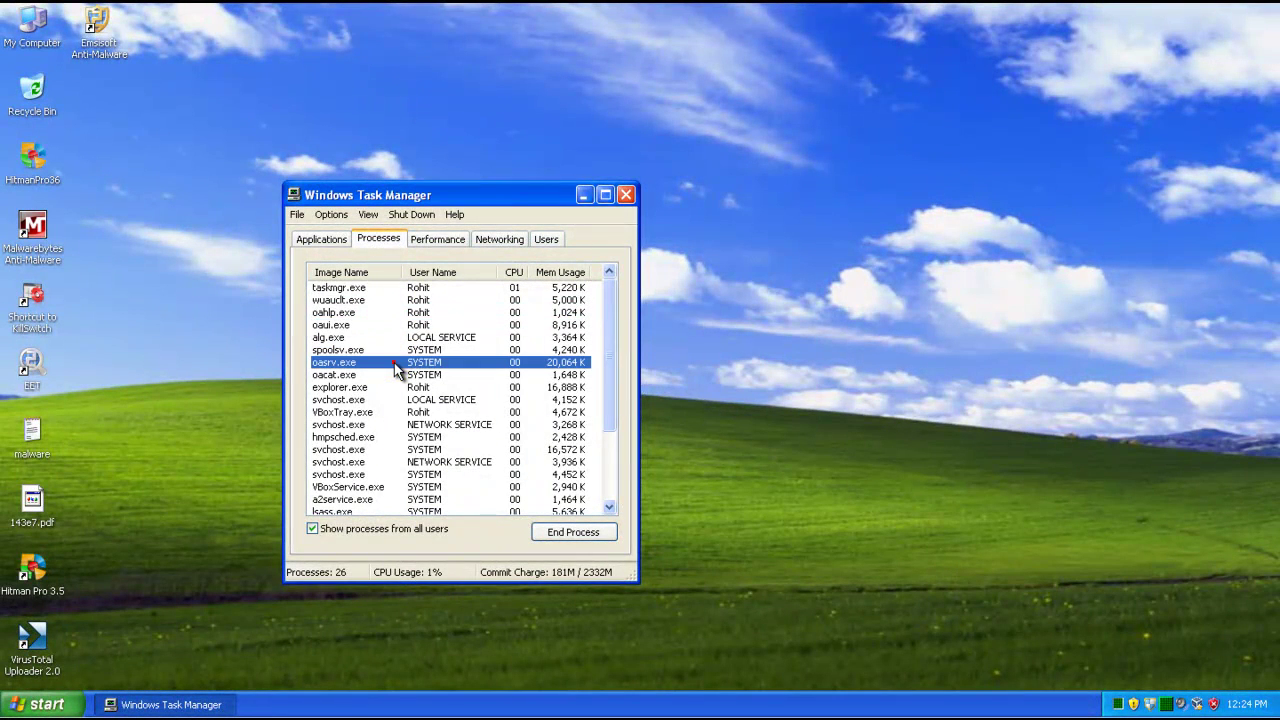
left_click(397, 376)
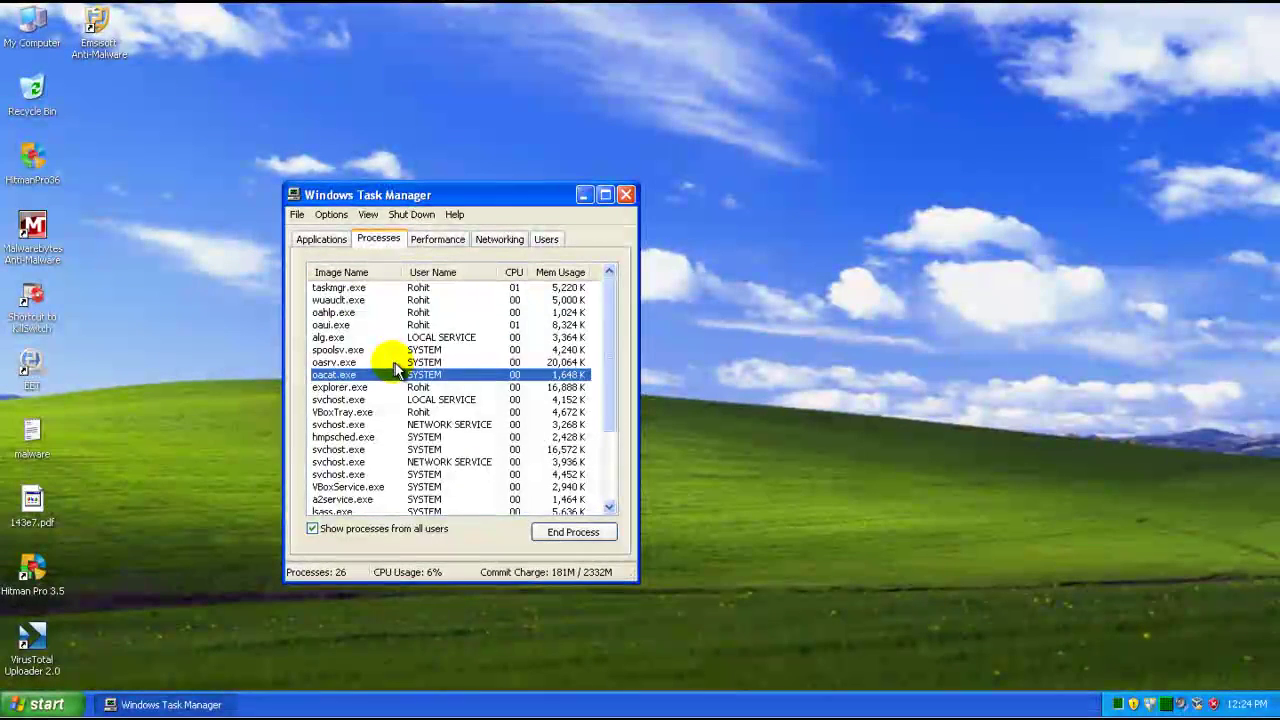
left_click(396, 362)
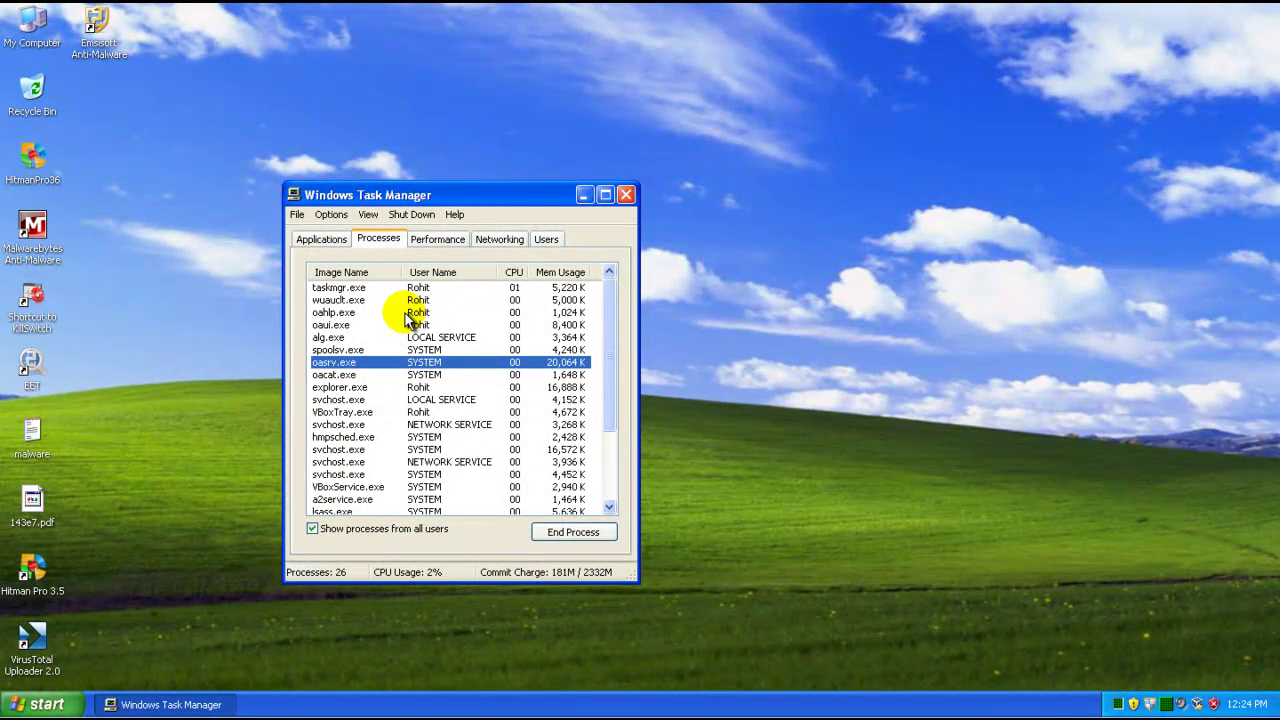
left_click(410, 314)
left_click(404, 326)
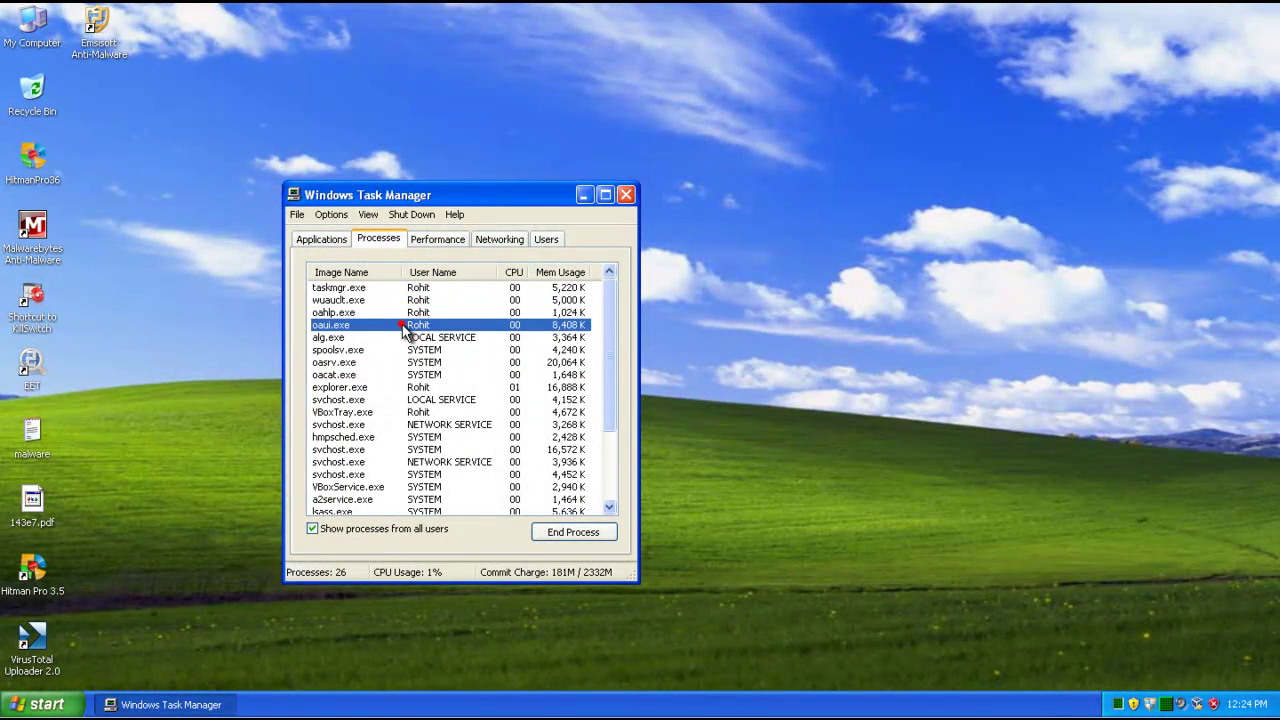
left_click(366, 363)
left_click(370, 375)
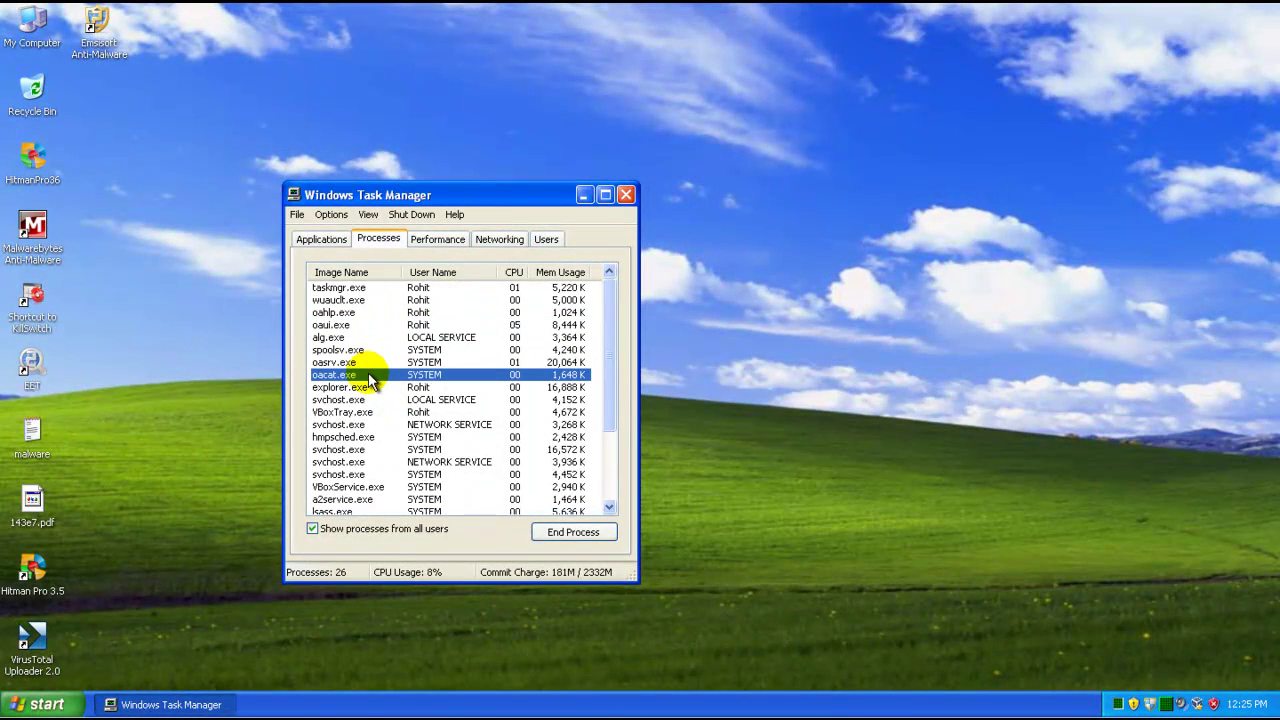
- Look through the remaining running processes, checking the a2service.exe entry and its memory usage
left_click(366, 400)
scroll(372, 424, "down", 3)
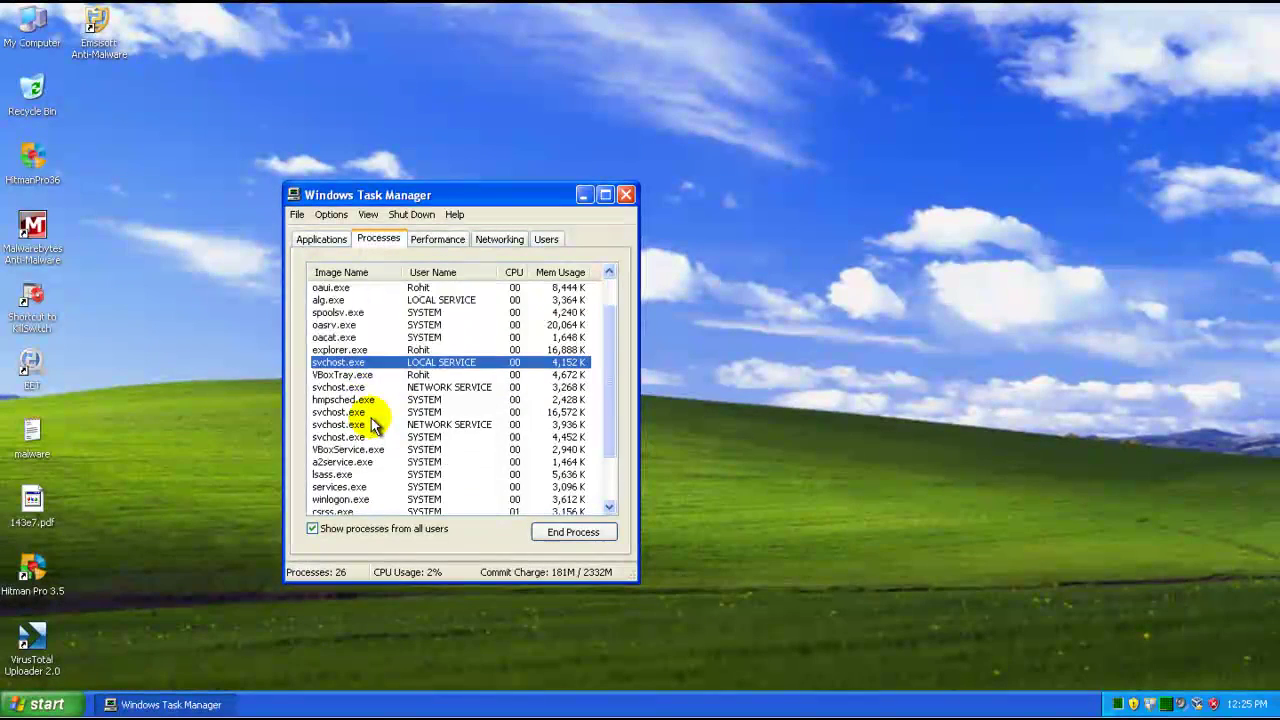
left_click(347, 399)
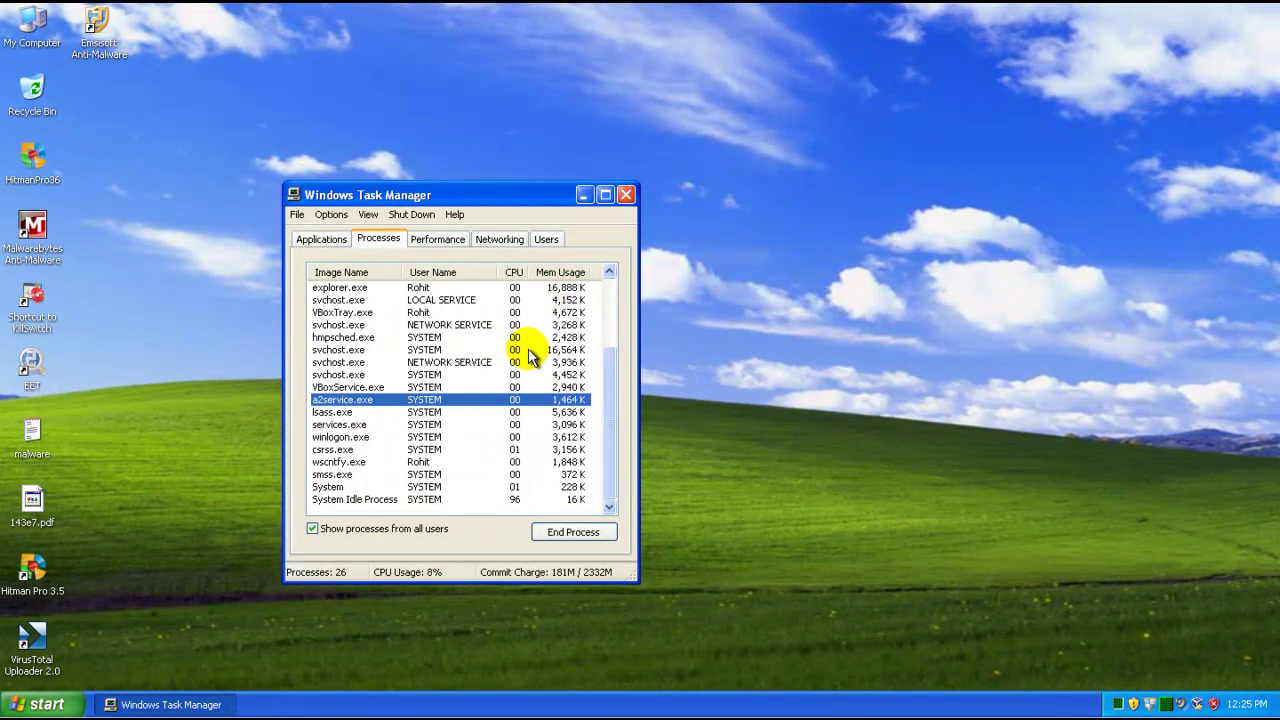
scroll(527, 350, "up", 3)
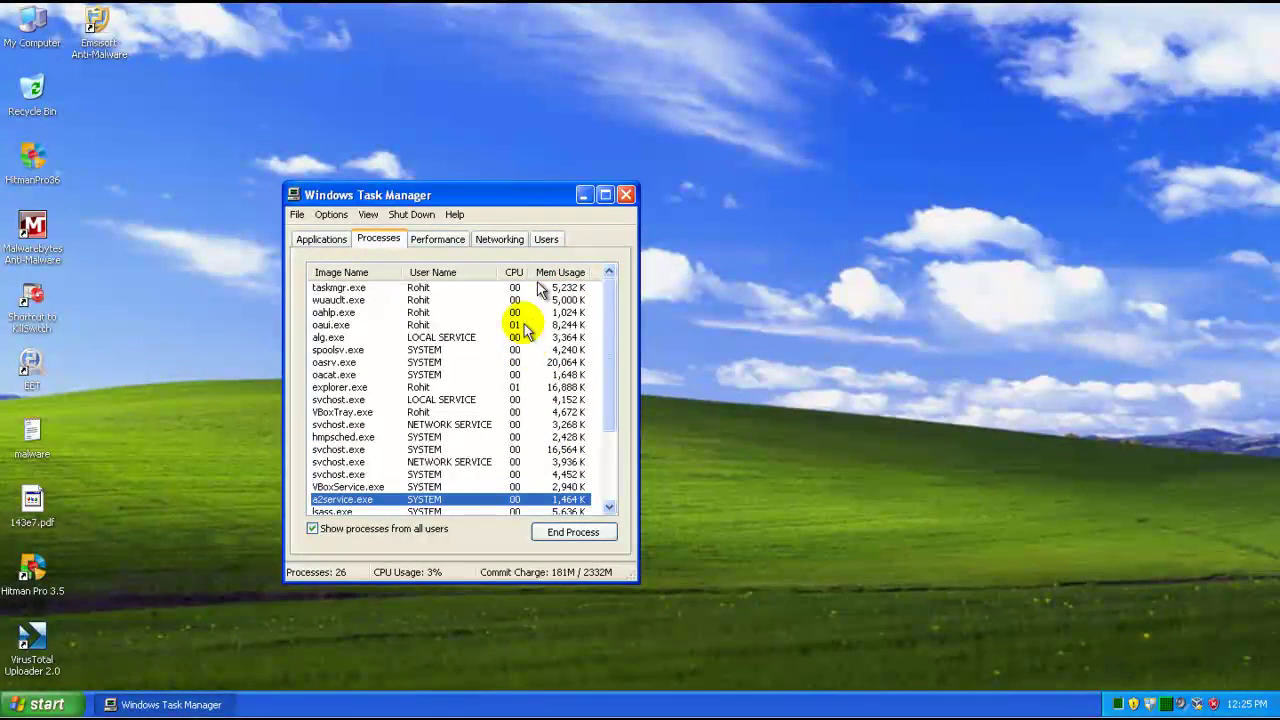
- Close Windows Task Manager and refresh the desktop several times
left_click(626, 198)
right_click(566, 277)
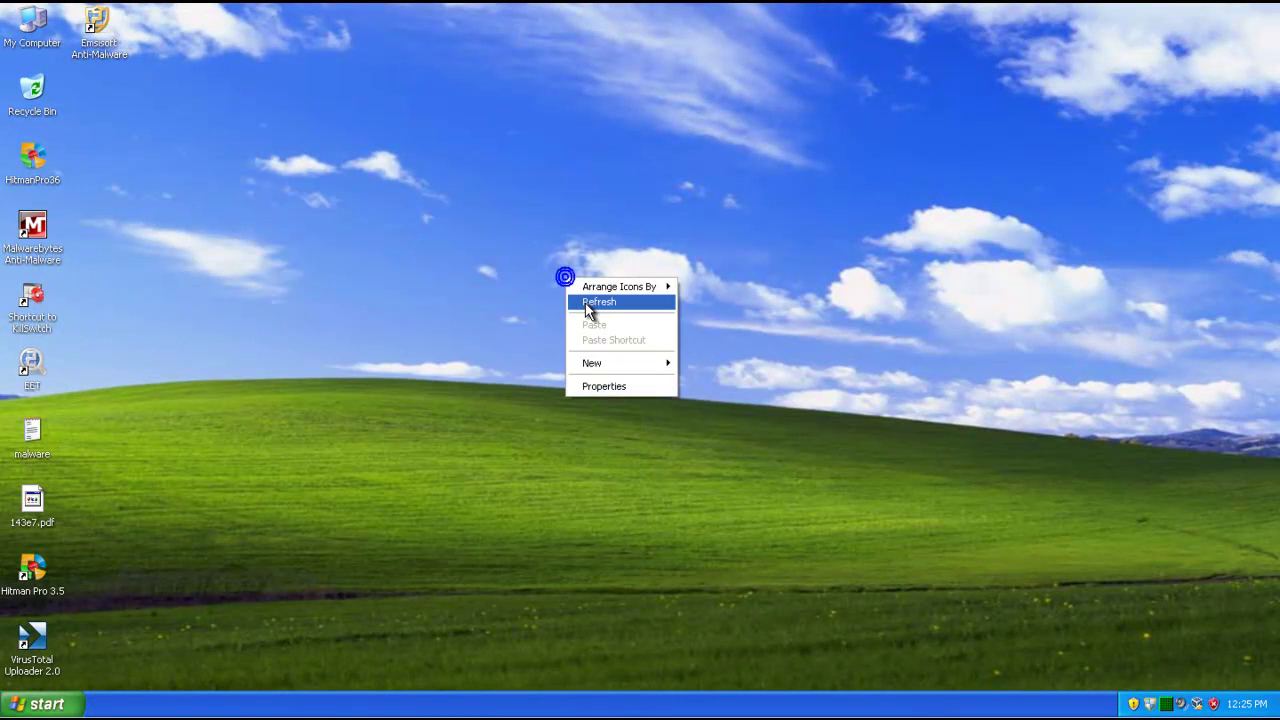
left_click(586, 309)
right_click(582, 296)
left_click(594, 327)
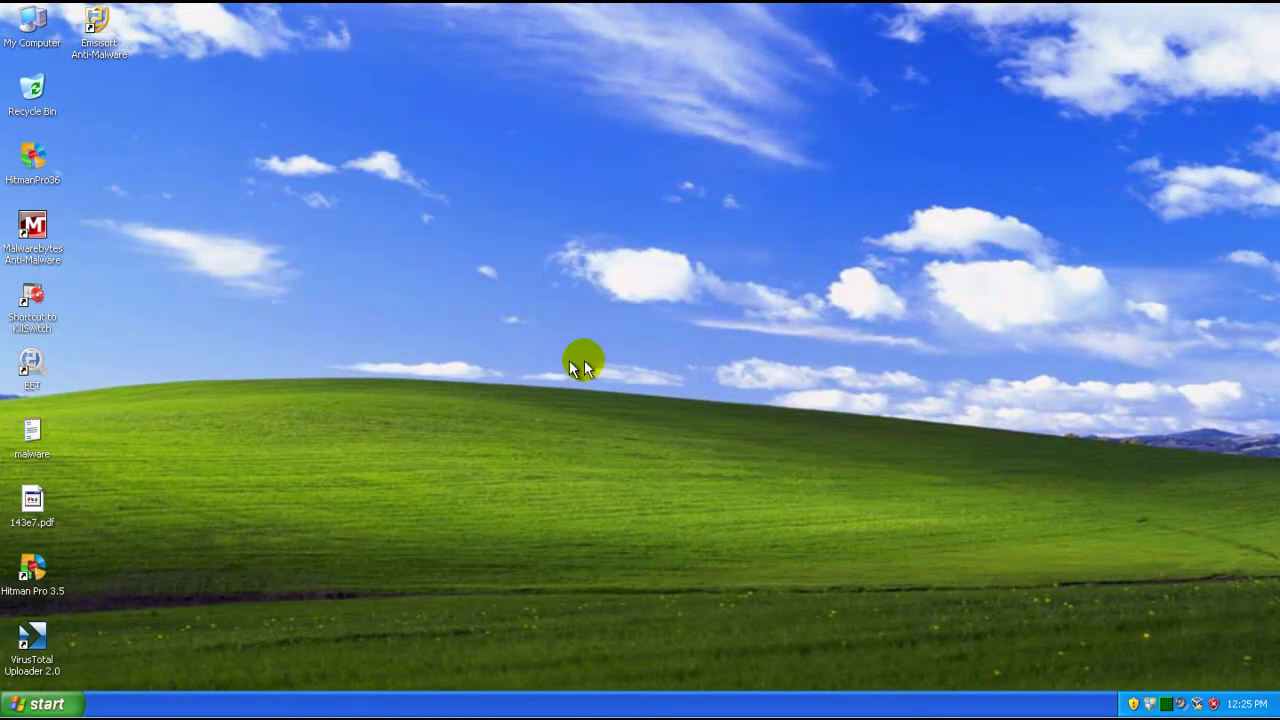
right_click(537, 287)
left_click(546, 311)
right_click(501, 251)
left_click(512, 277)
- Reopen Windows Task Manager and check the memory usage of the running processes again
right_click(751, 704)
left_click(765, 660)
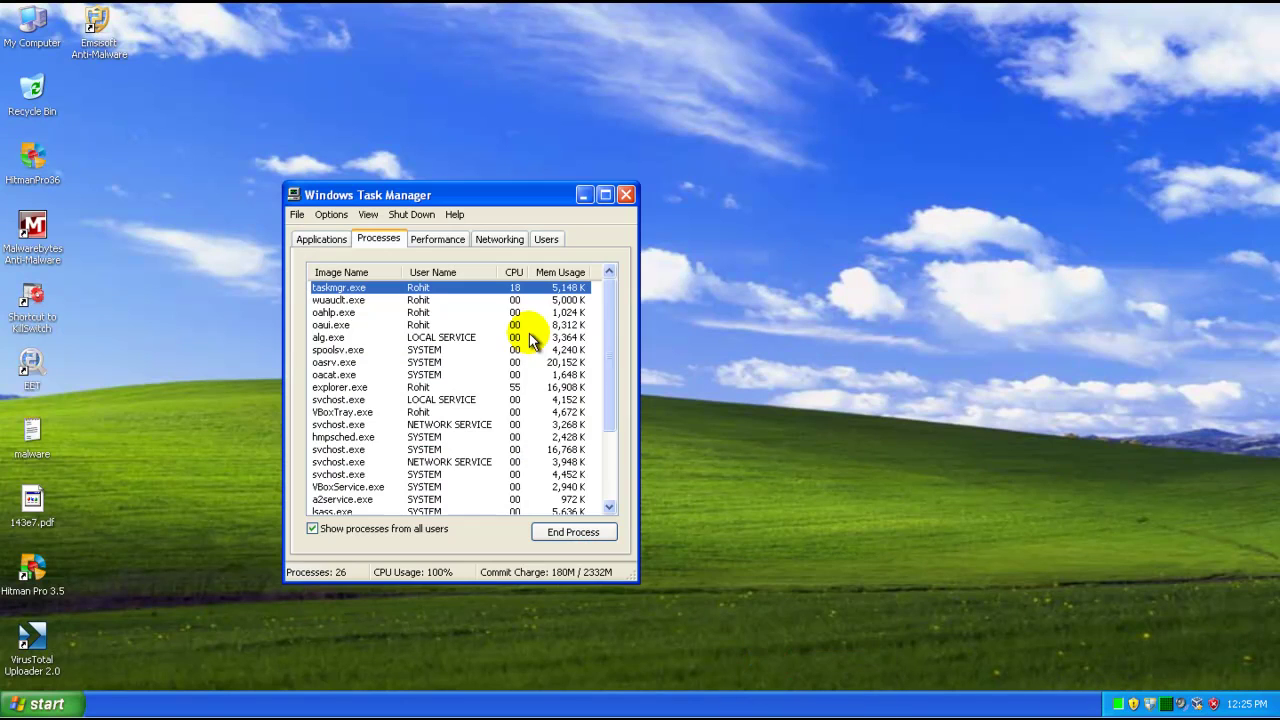
left_click(467, 340)
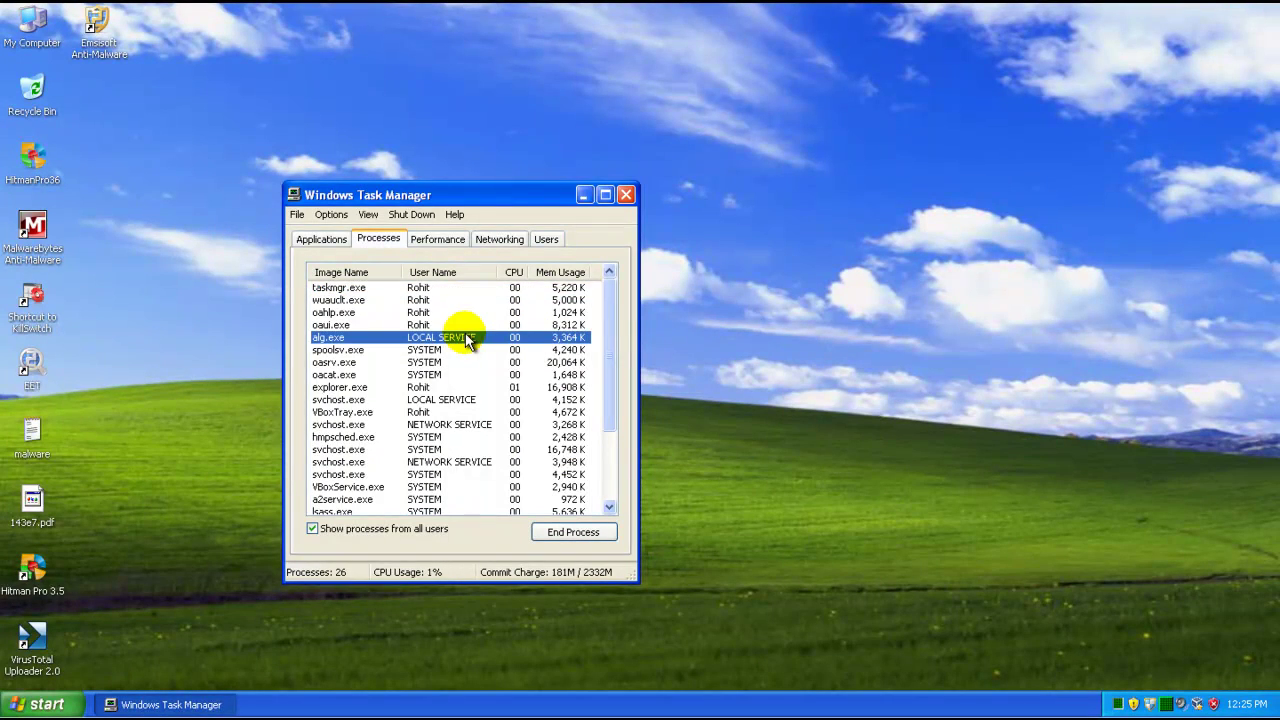
scroll(467, 340, "down", 3)
scroll(460, 335, "up", 1)
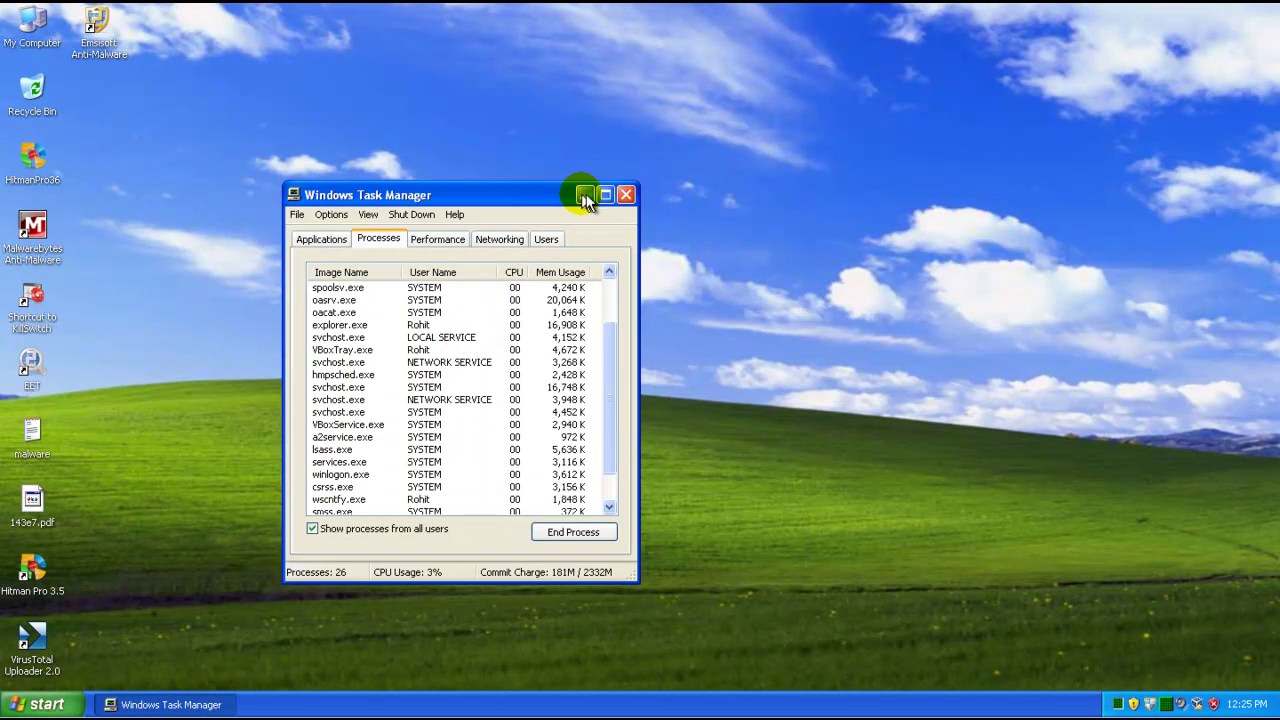
- Close the Task Manager window again and refresh the desktop
left_click(621, 199)
right_click(619, 205)
left_click(645, 226)
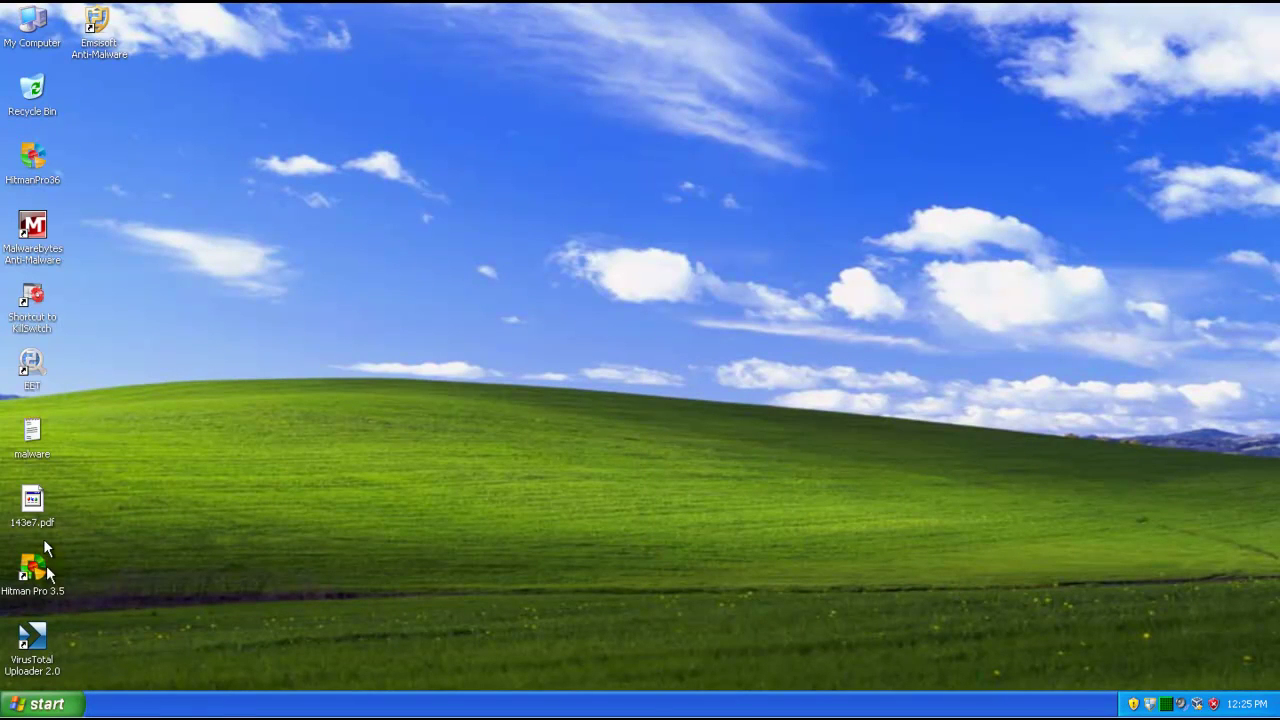
left_click_drag(145, 21, 495, 335)
right_click(441, 226)
left_click(453, 250)
left_click_drag(155, 29, 148, 69)
left_click_drag(133, 33, 366, 503)
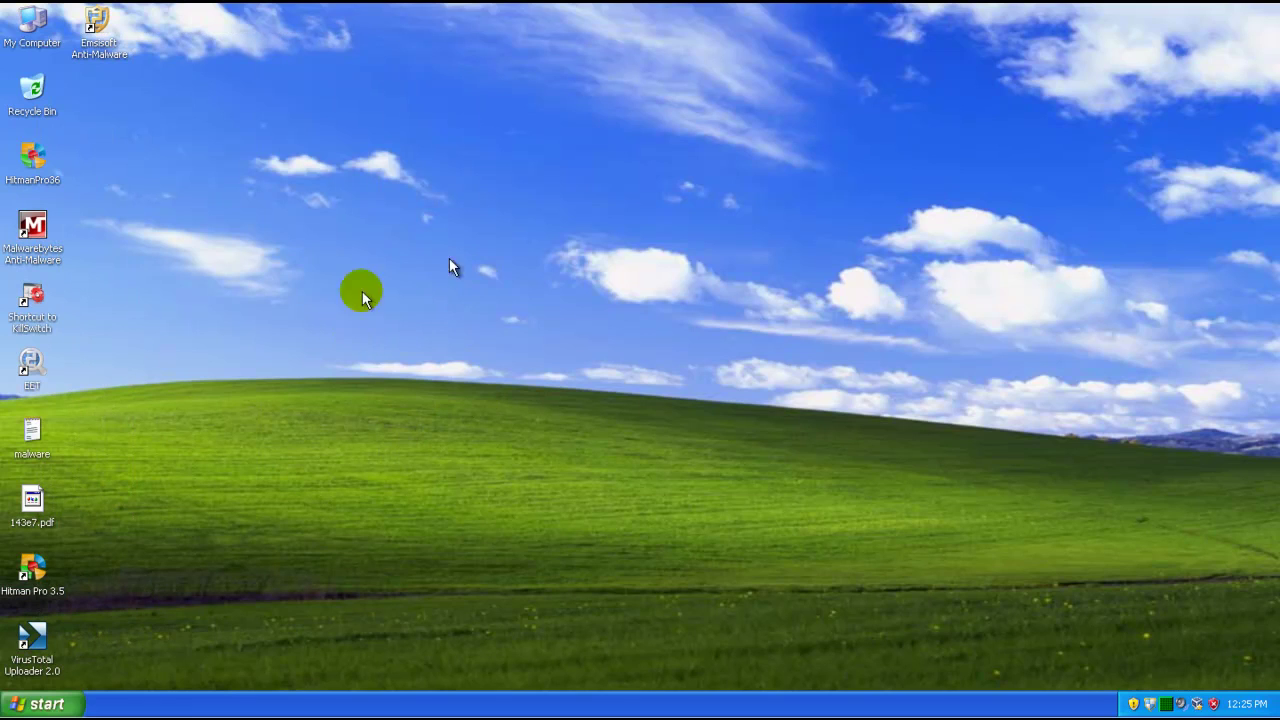
- Launch VirusTotal Uploader 2.0 and upload the file 143e7.pdf from the desktop for scanning
left_click(30, 505)
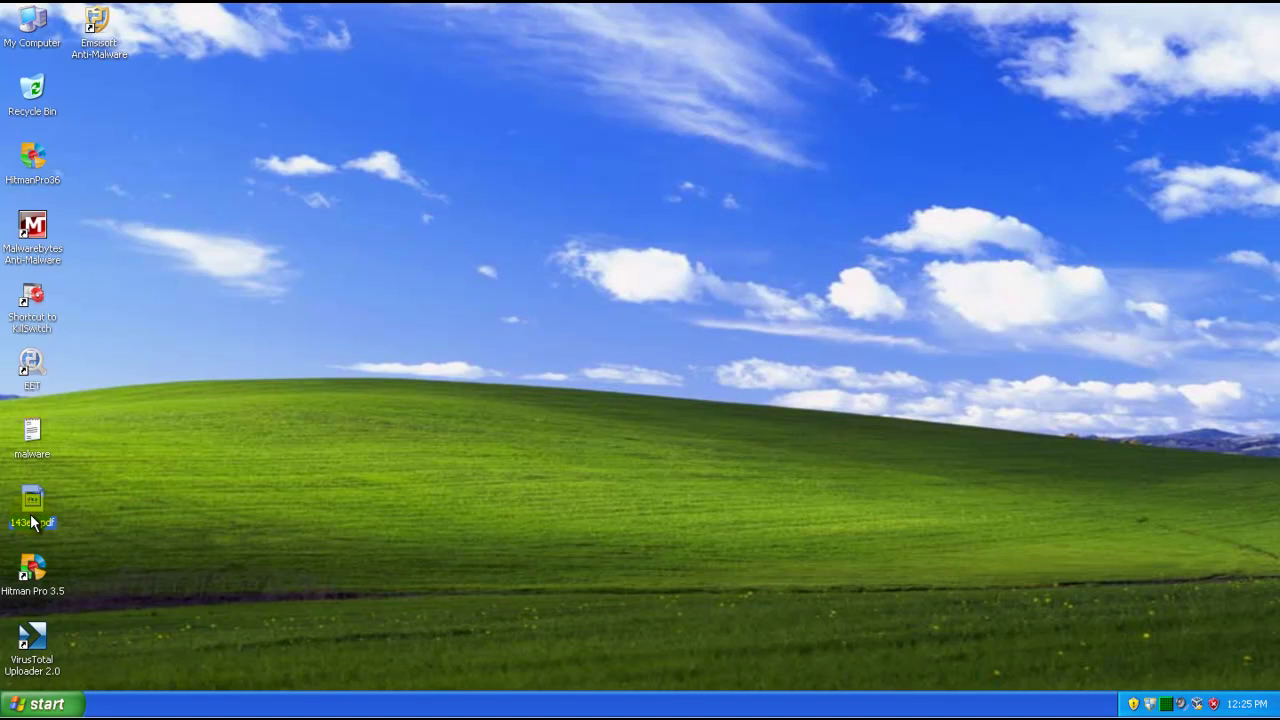
double_click(26, 655)
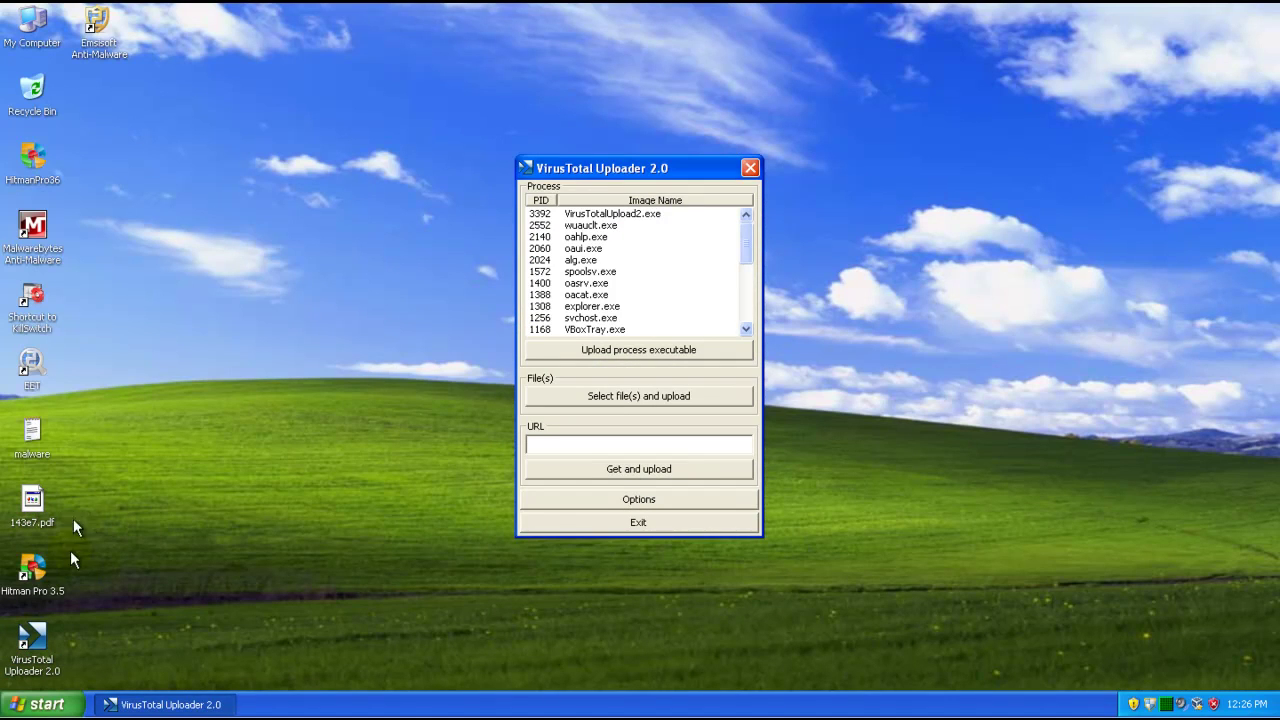
left_click(45, 508)
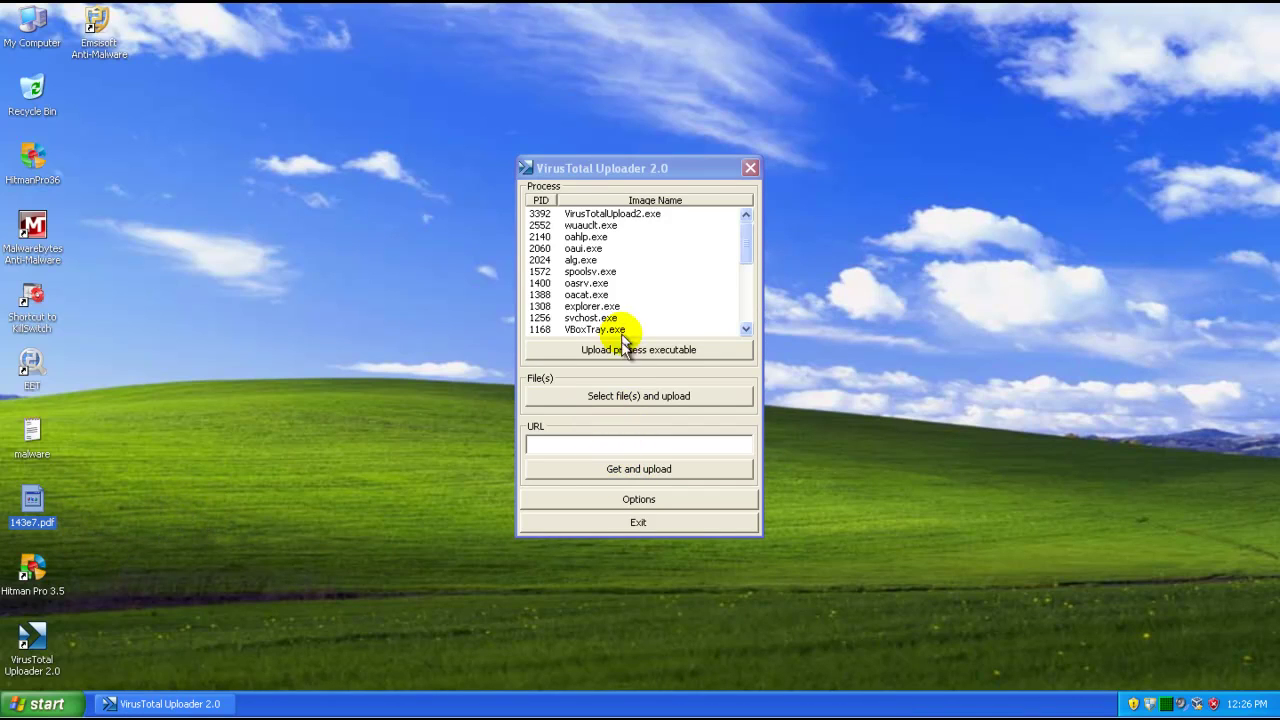
left_click(631, 398)
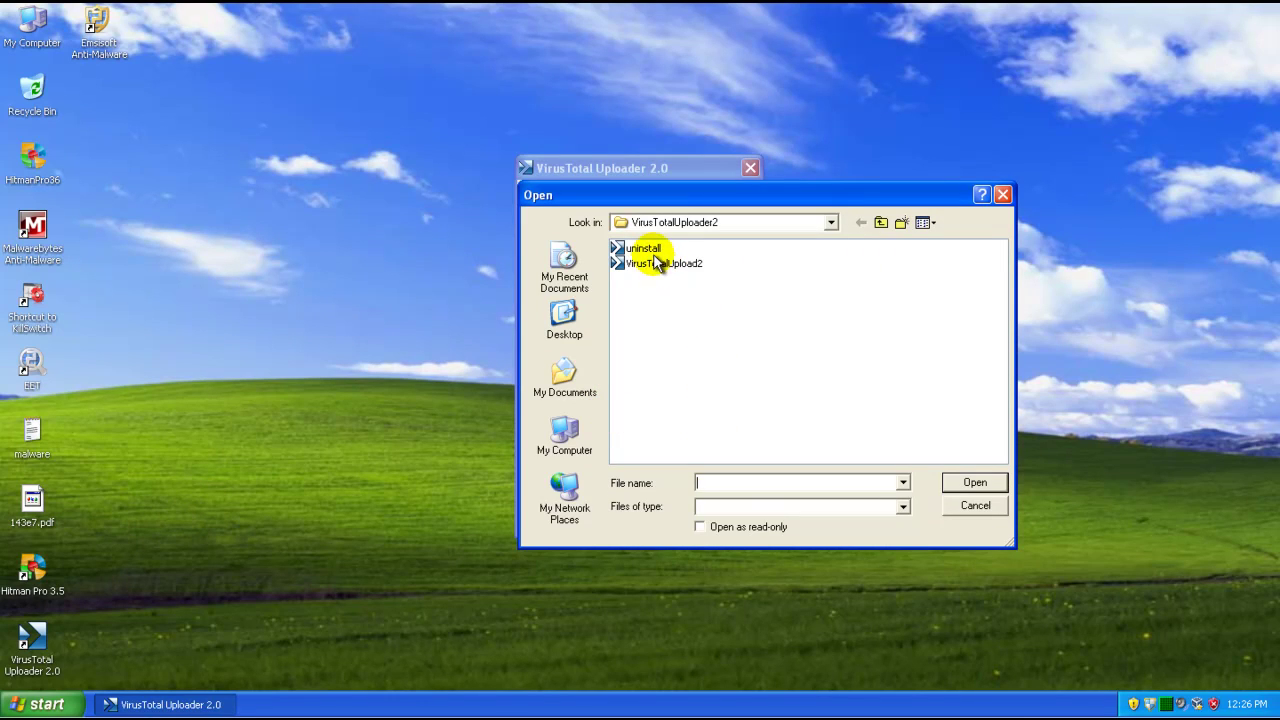
left_click(565, 320)
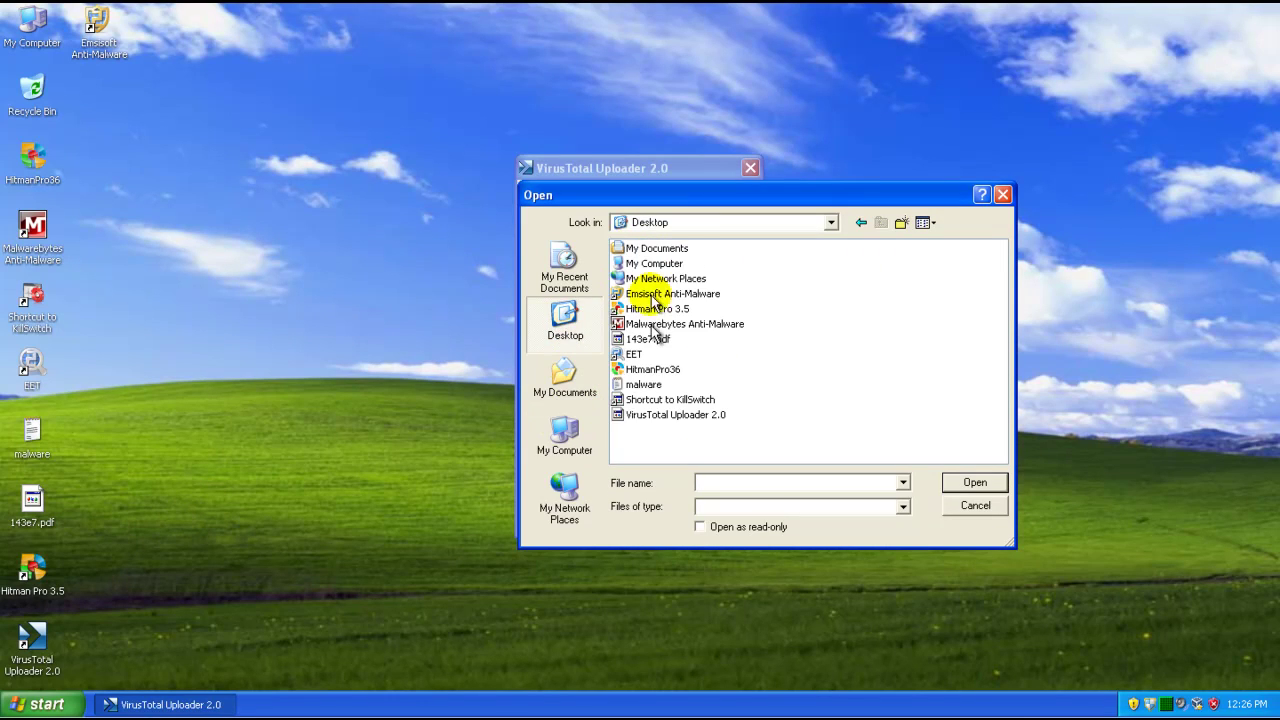
double_click(640, 339)
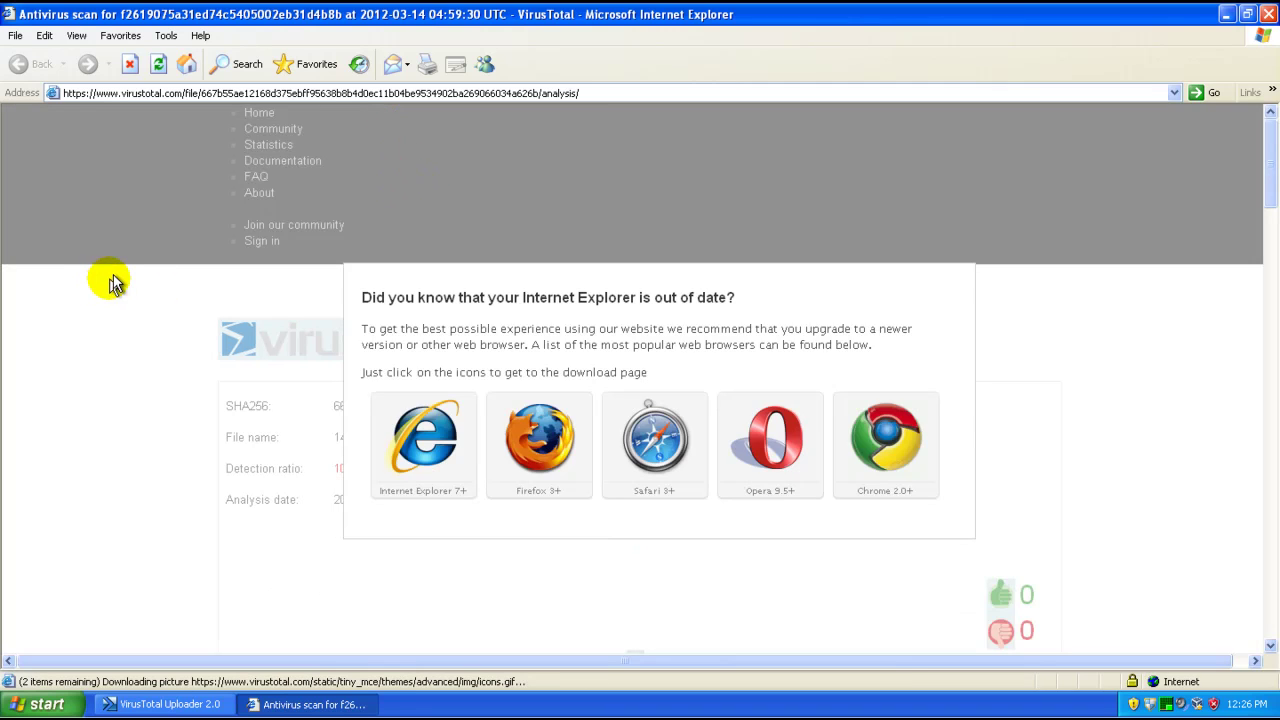
- Examine the antivirus results for the uploaded PDF in the VirusTotal report, from AhnLab-V3 through DrWeb
scroll(109, 280, "down", 5)
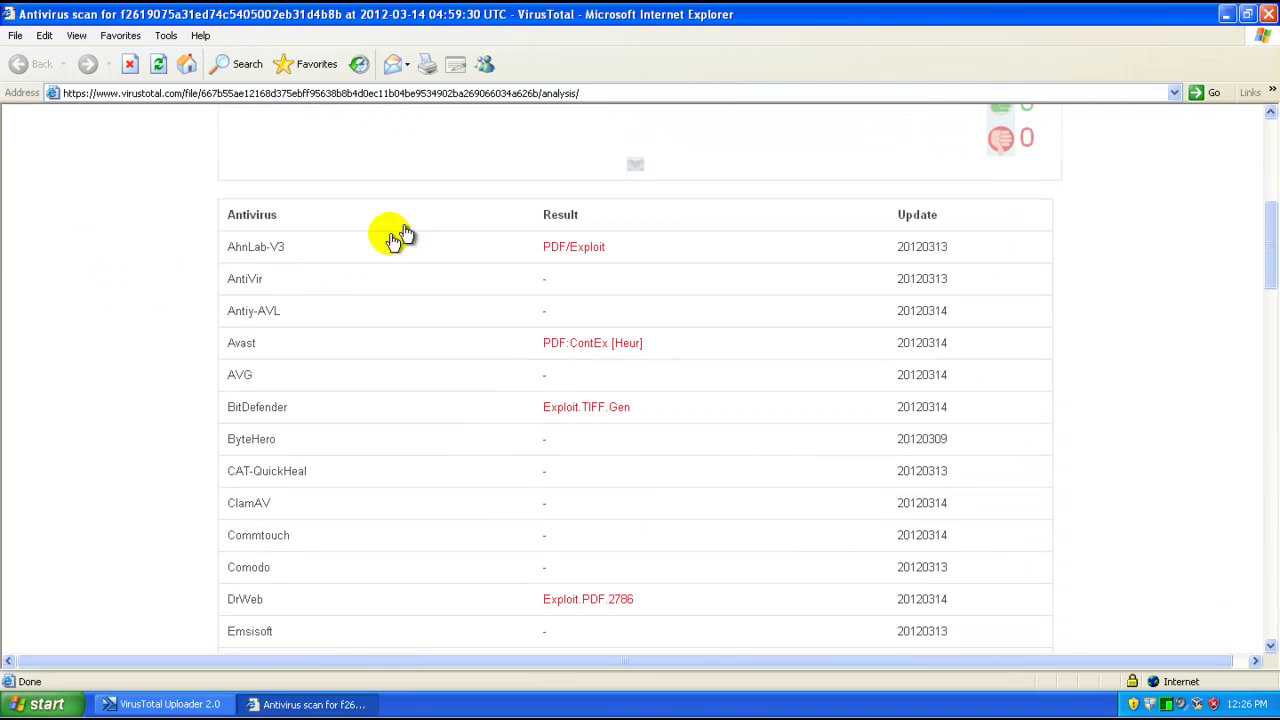
double_click(551, 246)
left_click(569, 334)
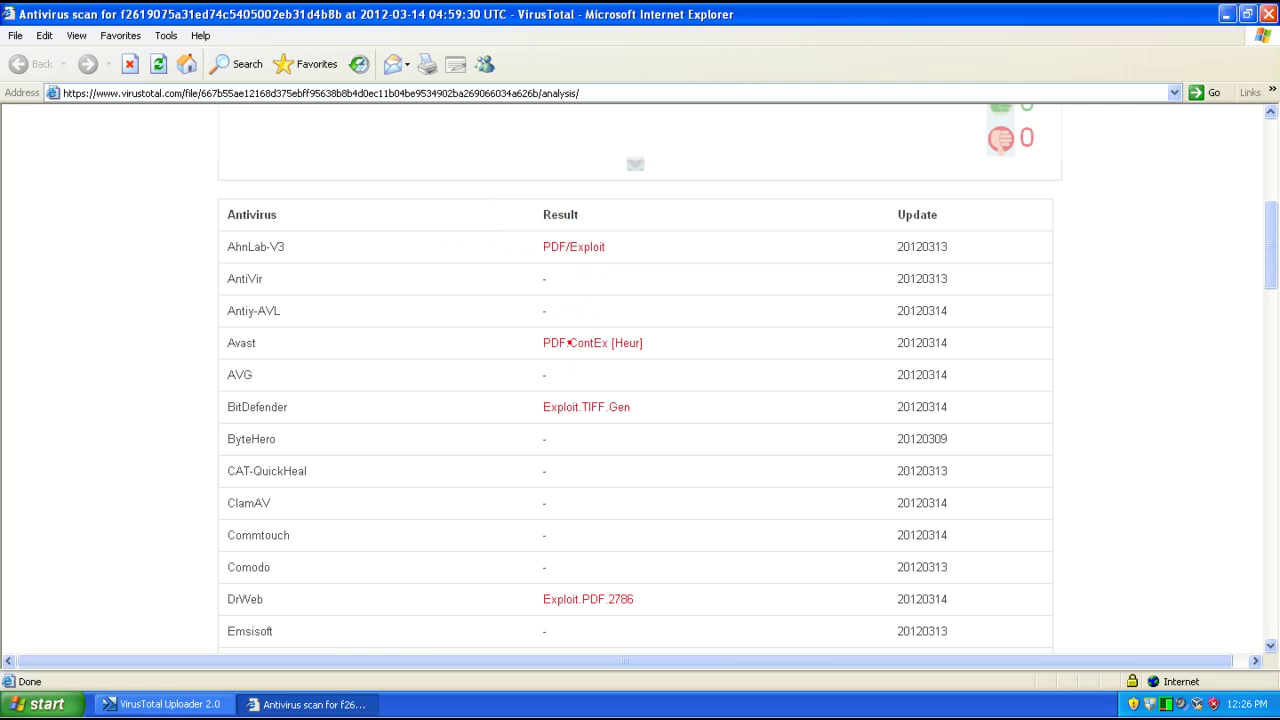
double_click(561, 407)
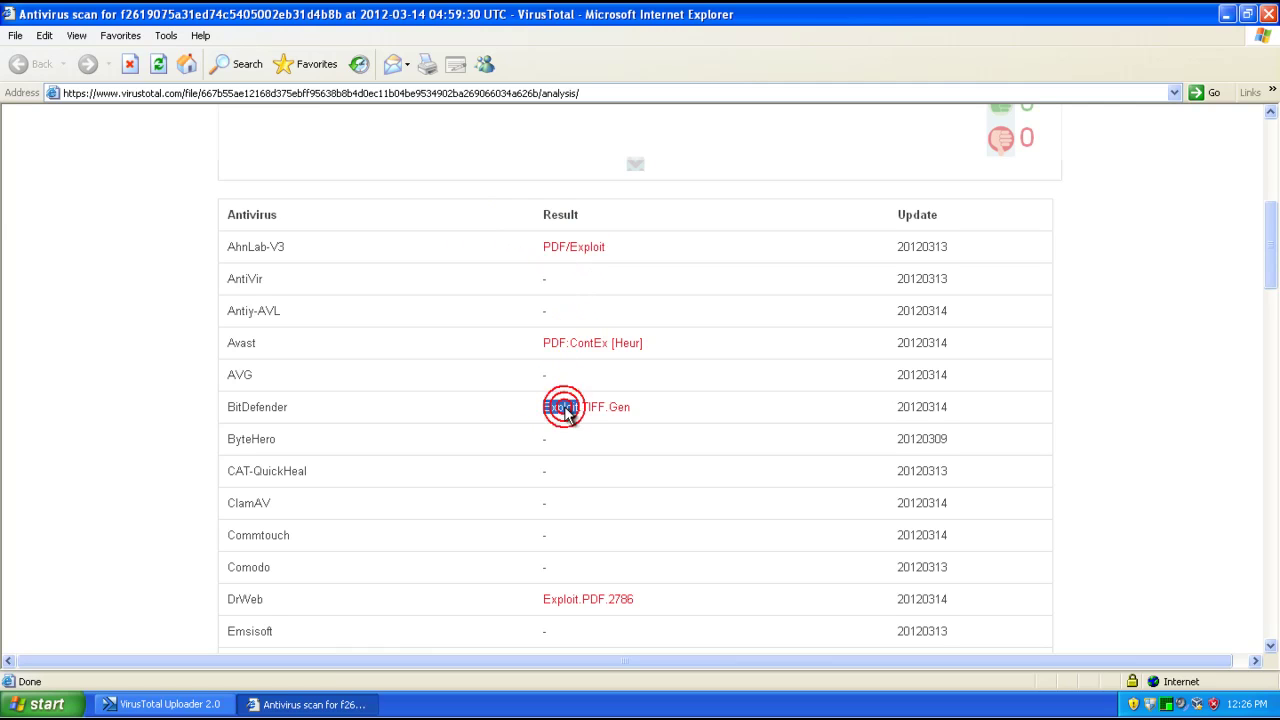
scroll(565, 409, "down", 3)
left_click(566, 403)
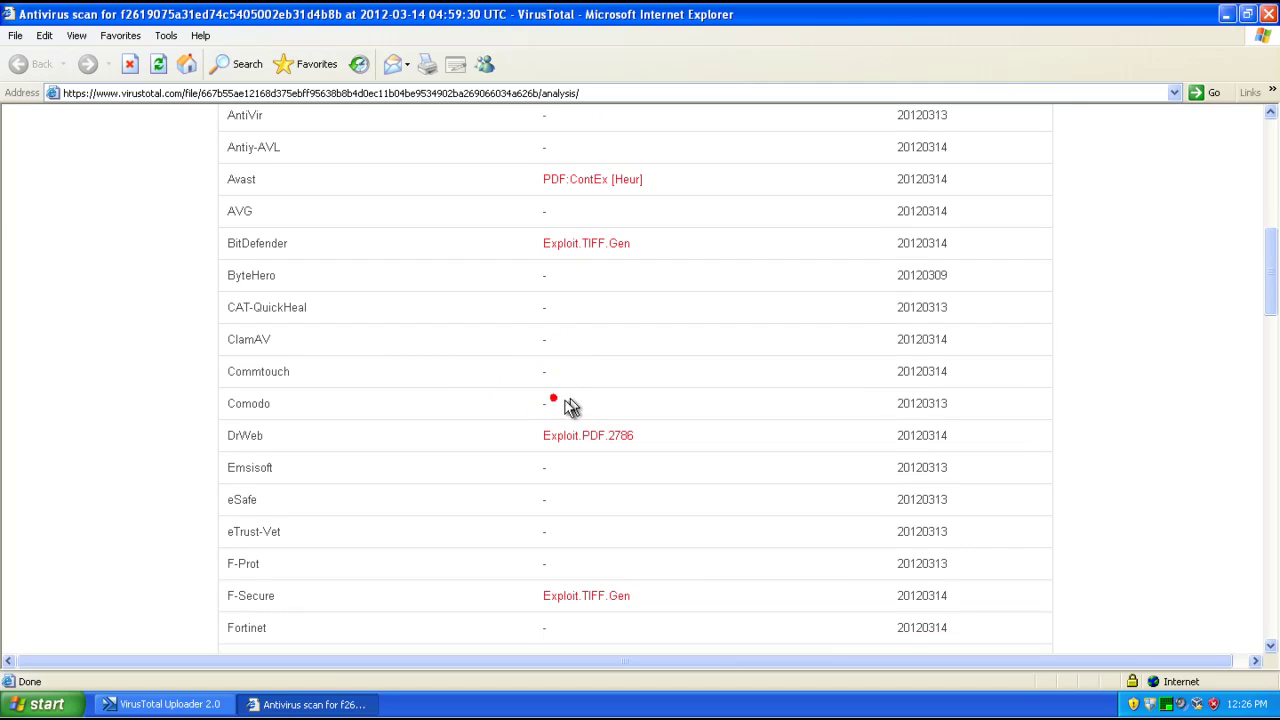
left_click_drag(569, 407, 354, 474)
left_click(357, 469)
left_click_drag(548, 435, 652, 442)
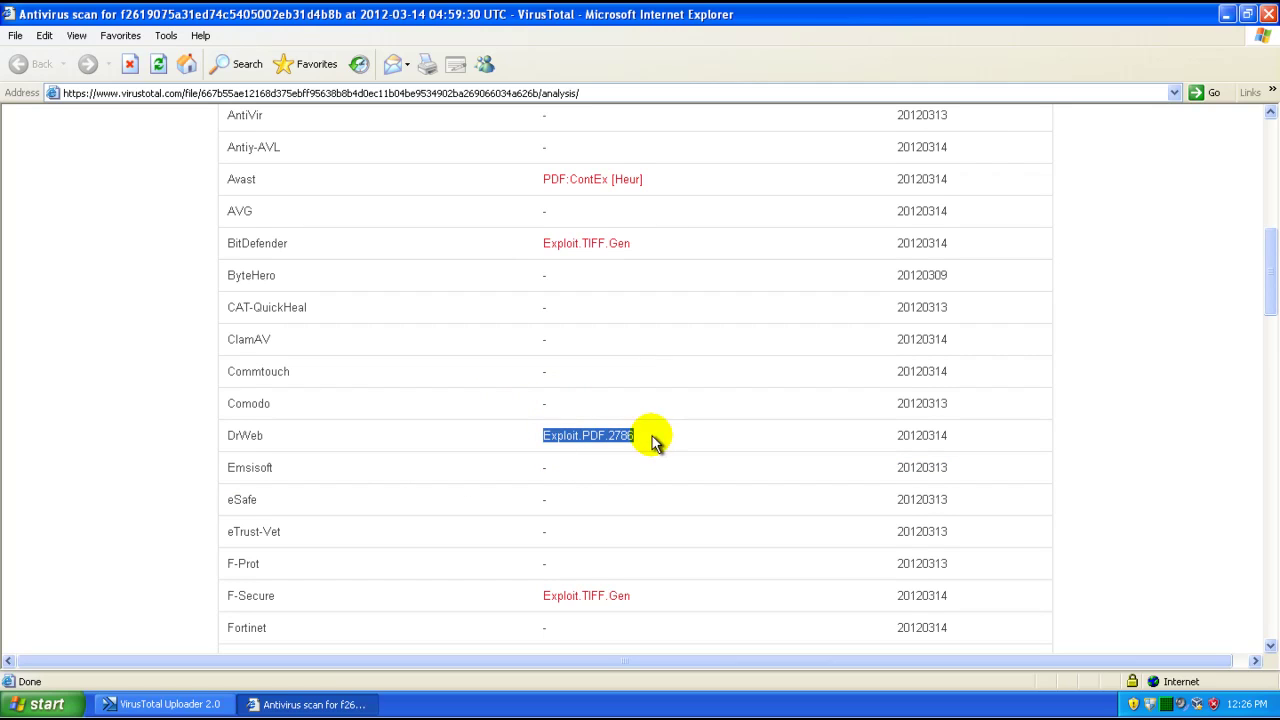
left_click(614, 434)
- Examine the rest of the detection results, including the F-Secure, GData, Kaspersky, NOD32 and Sophos entries
scroll(614, 434, "down", 3)
double_click(617, 436)
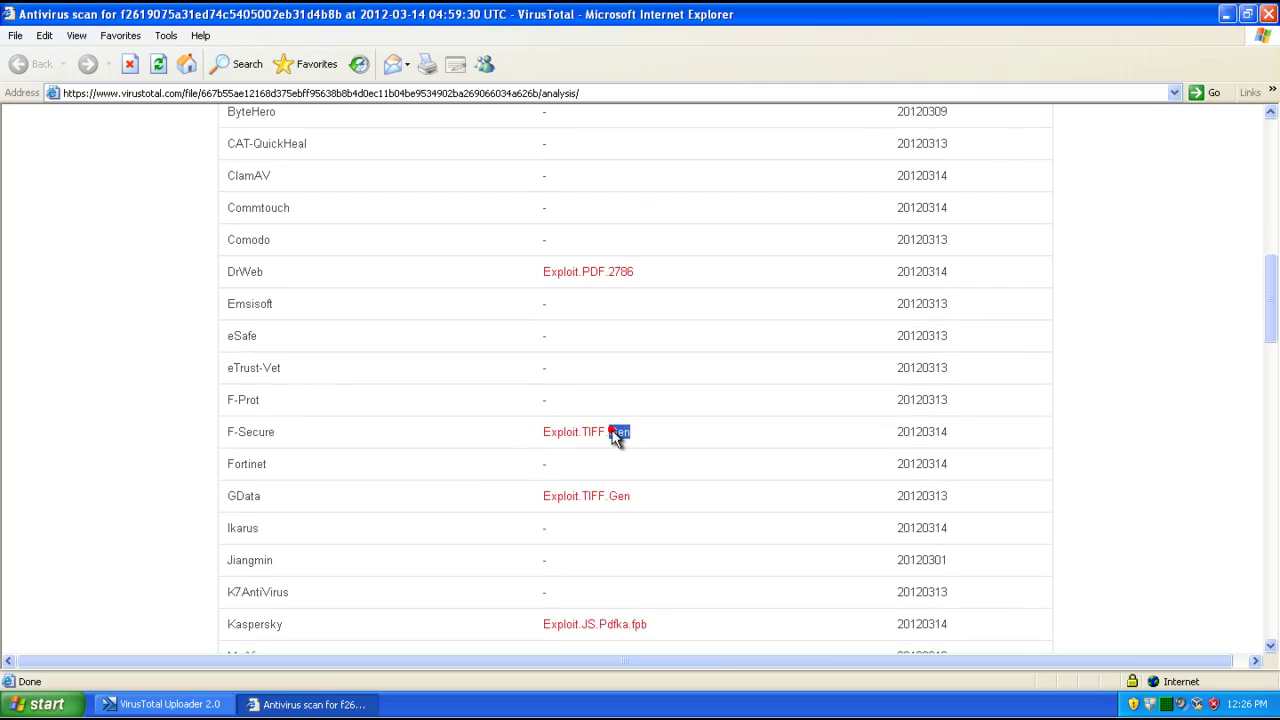
scroll(612, 440, "down", 2)
triple_click(577, 420)
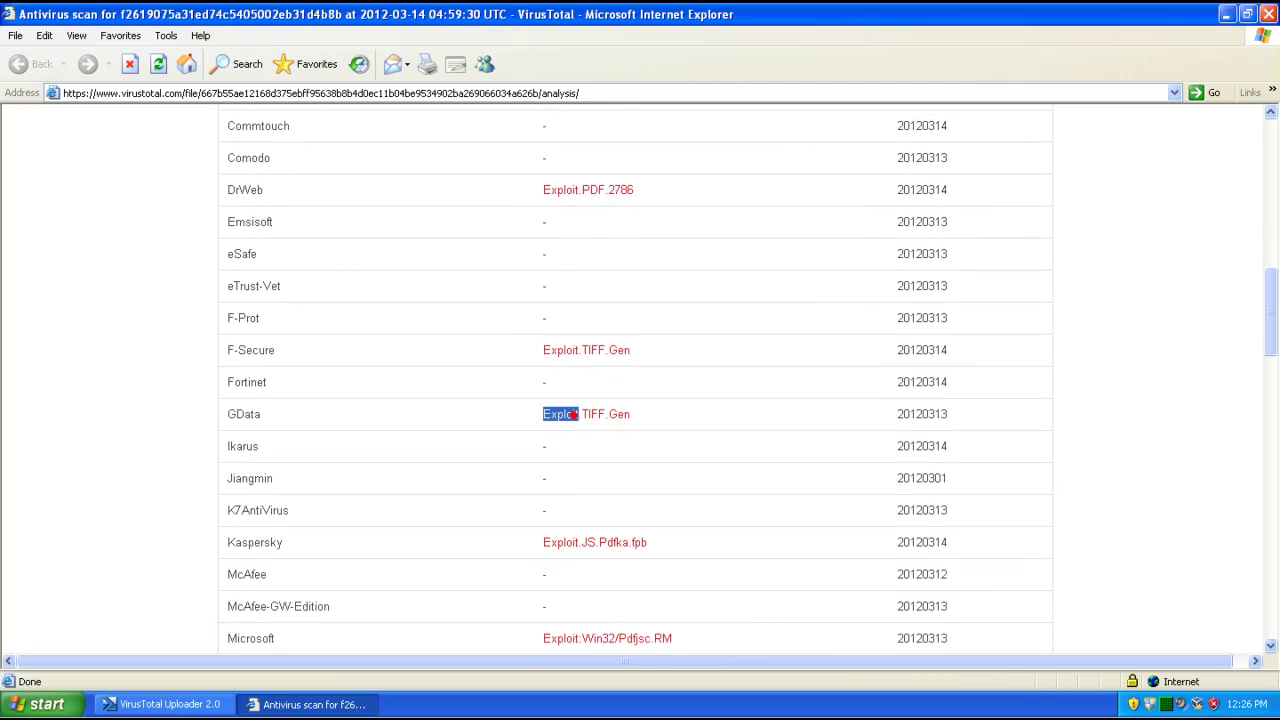
triple_click(583, 542)
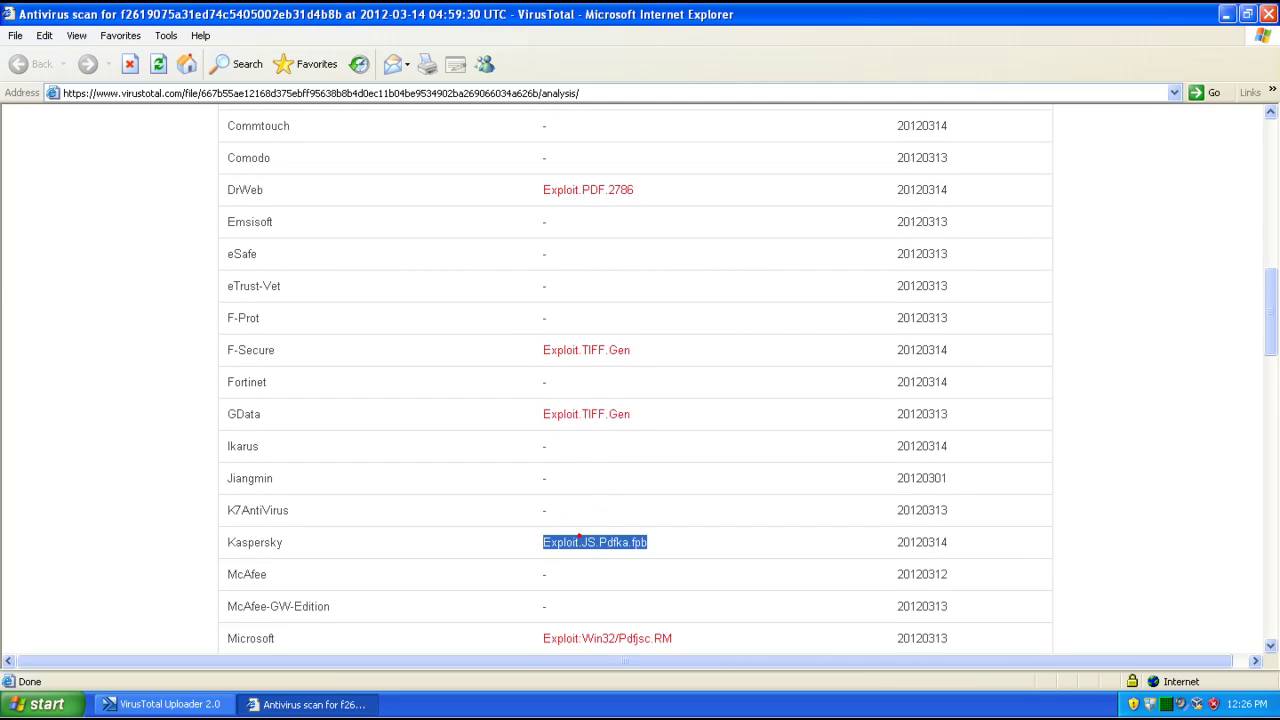
scroll(583, 542, "down", 3)
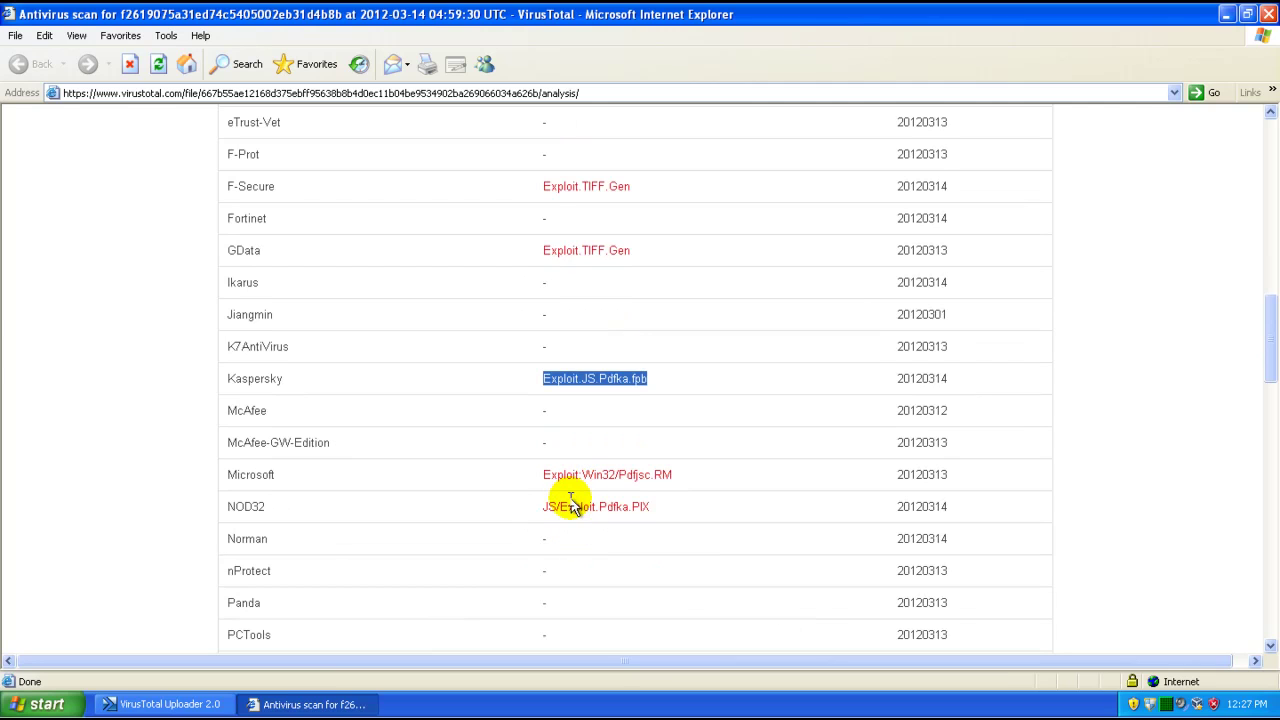
left_click(569, 504)
scroll(571, 510, "down", 3)
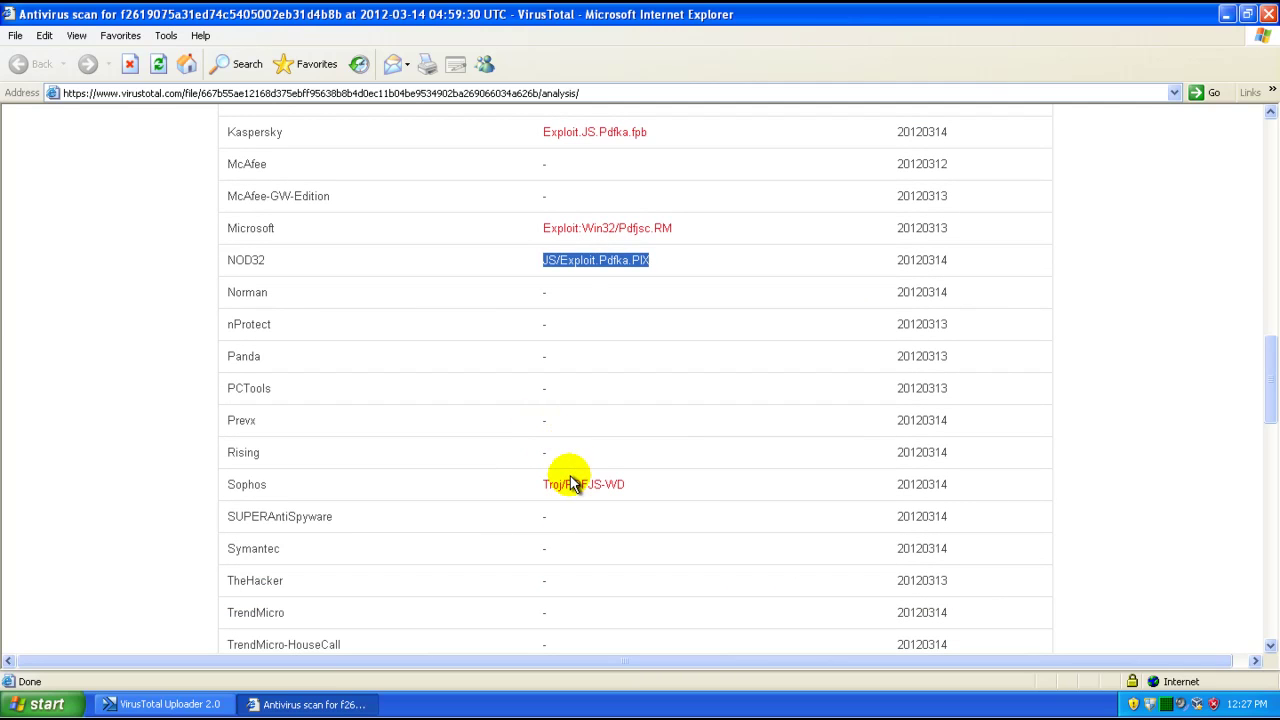
double_click(574, 484)
scroll(570, 484, "down", 7)
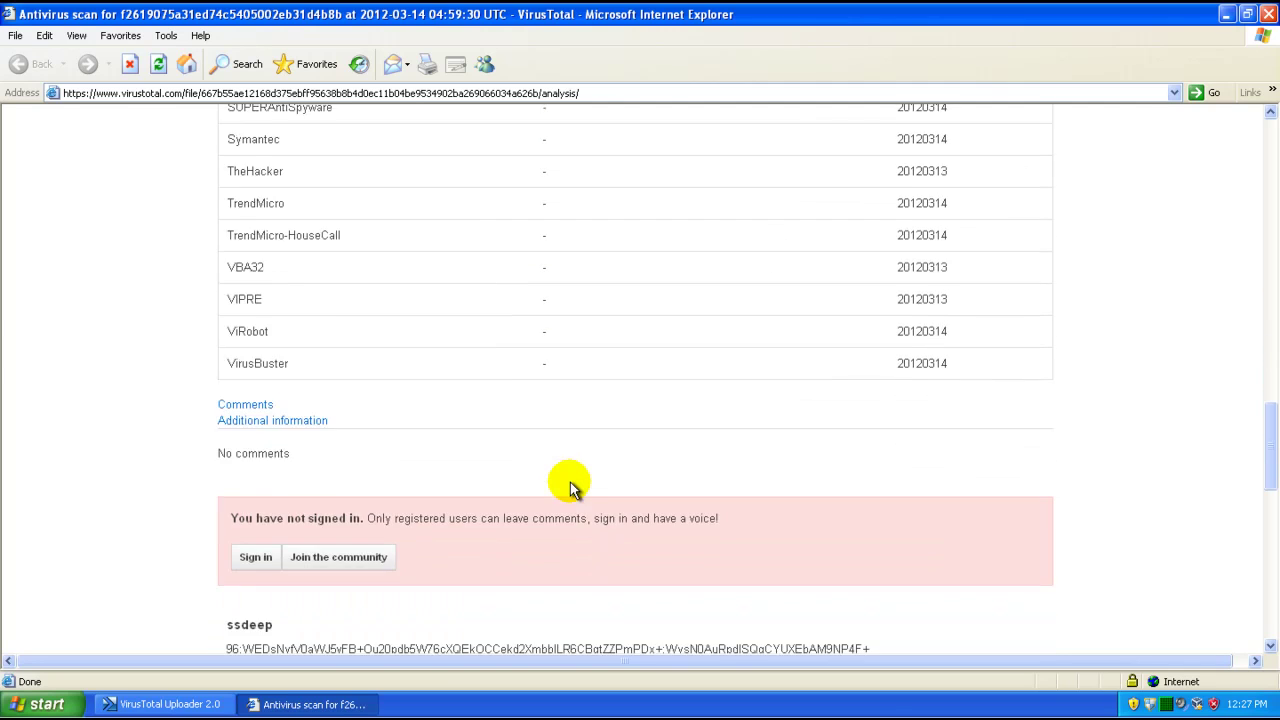
- Review the detection table once more and read the ssdeep, TrID and ExifTool details below it
scroll(570, 480, "up", 4)
scroll(566, 471, "up", 10)
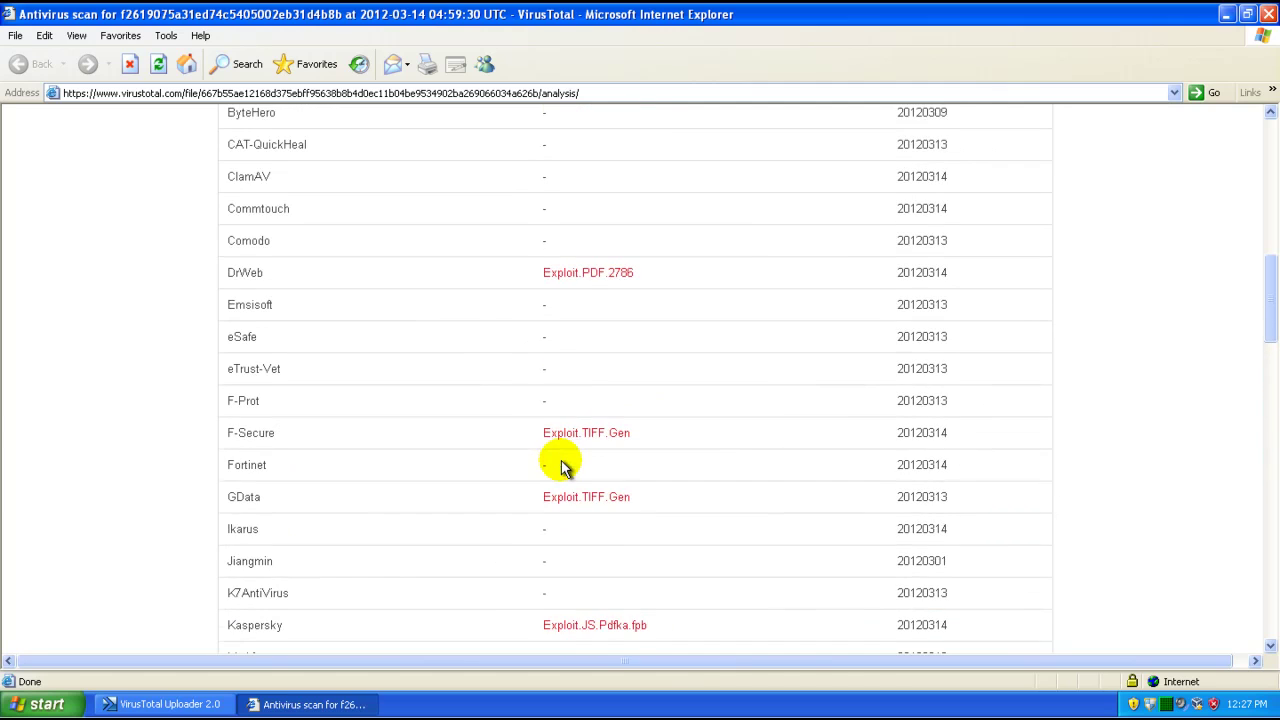
scroll(527, 375, "down", 2)
scroll(527, 375, "down", 13)
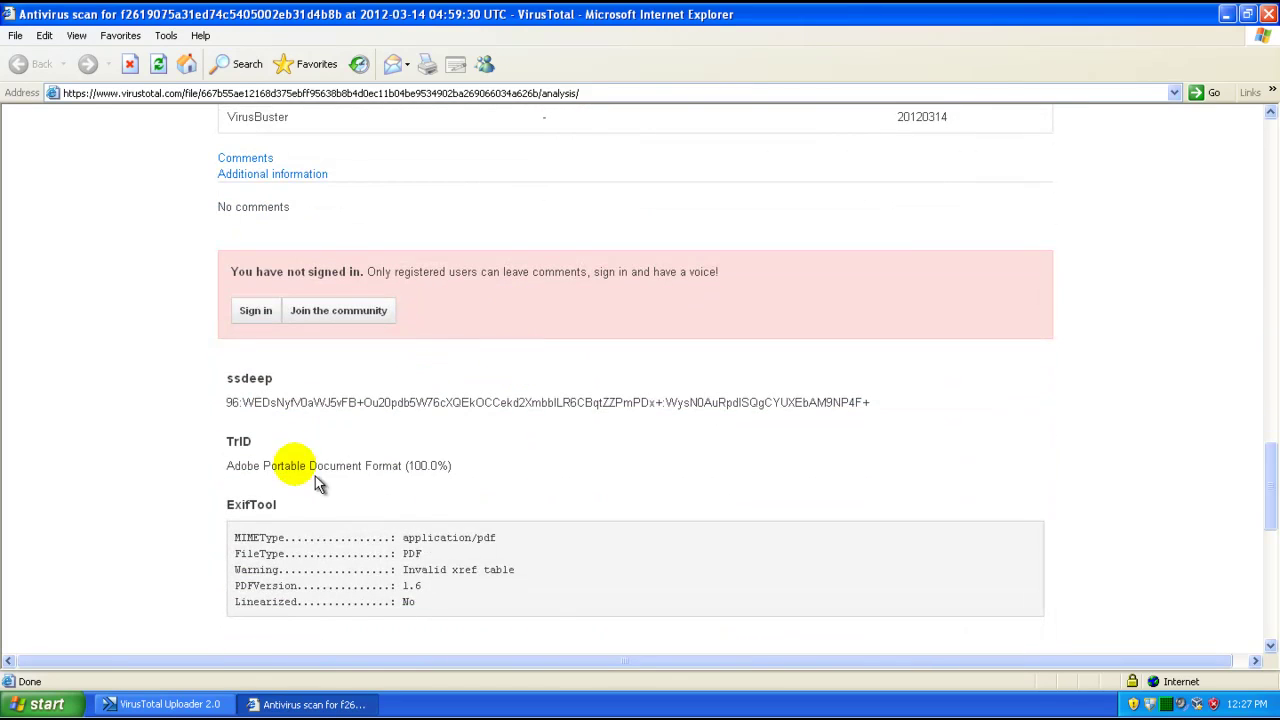
- Read the report's PDFiD section and the first-seen and last-seen dates, and look over the detection table again
scroll(343, 430, "down", 5)
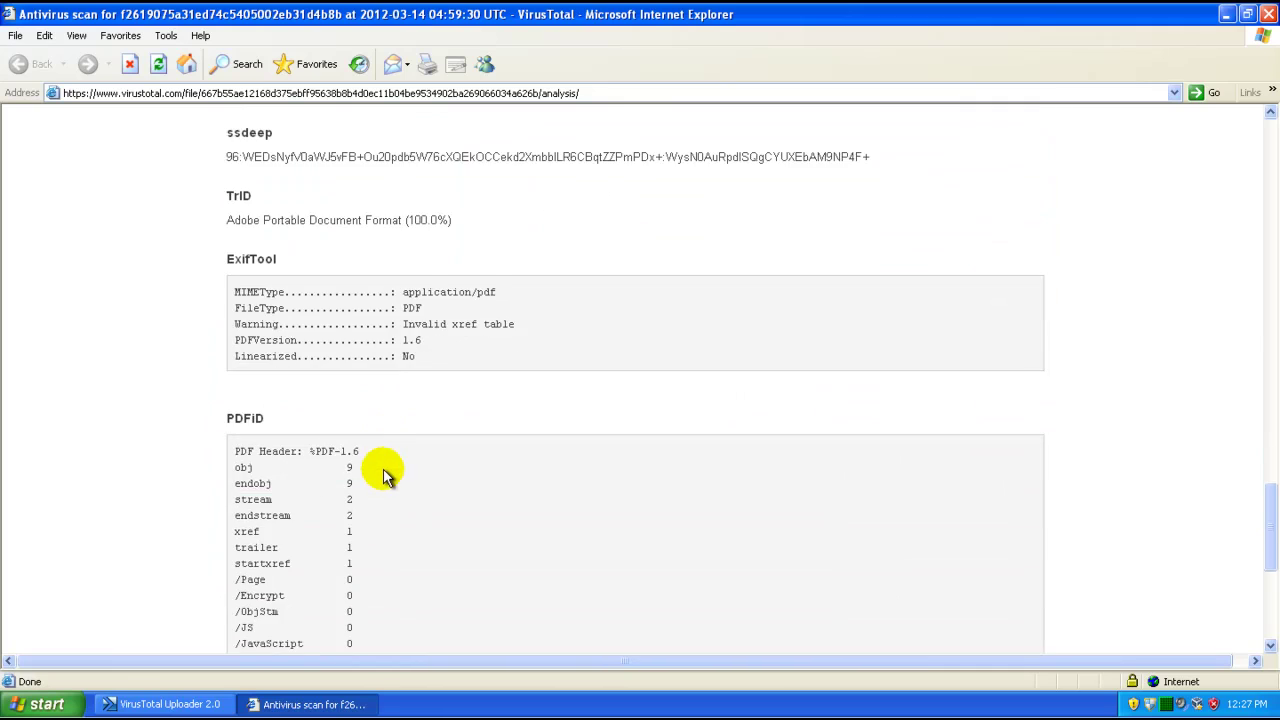
scroll(372, 460, "down", 2)
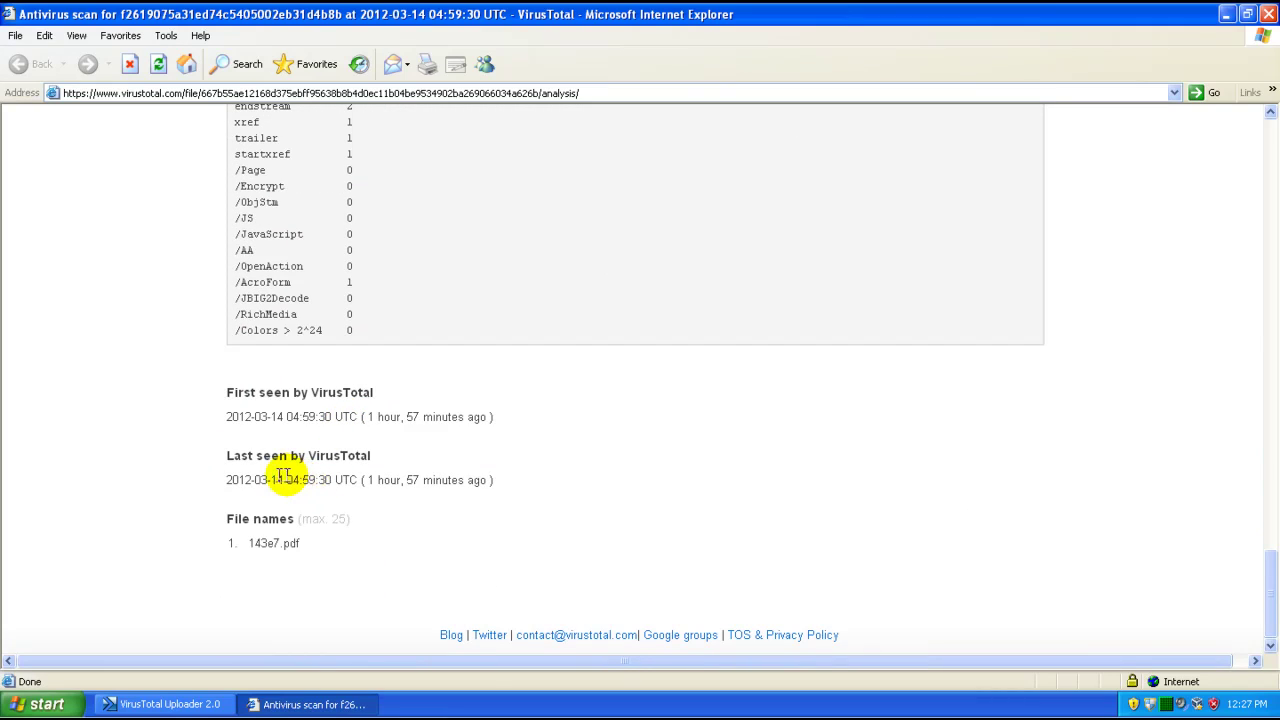
left_click_drag(271, 479, 368, 483)
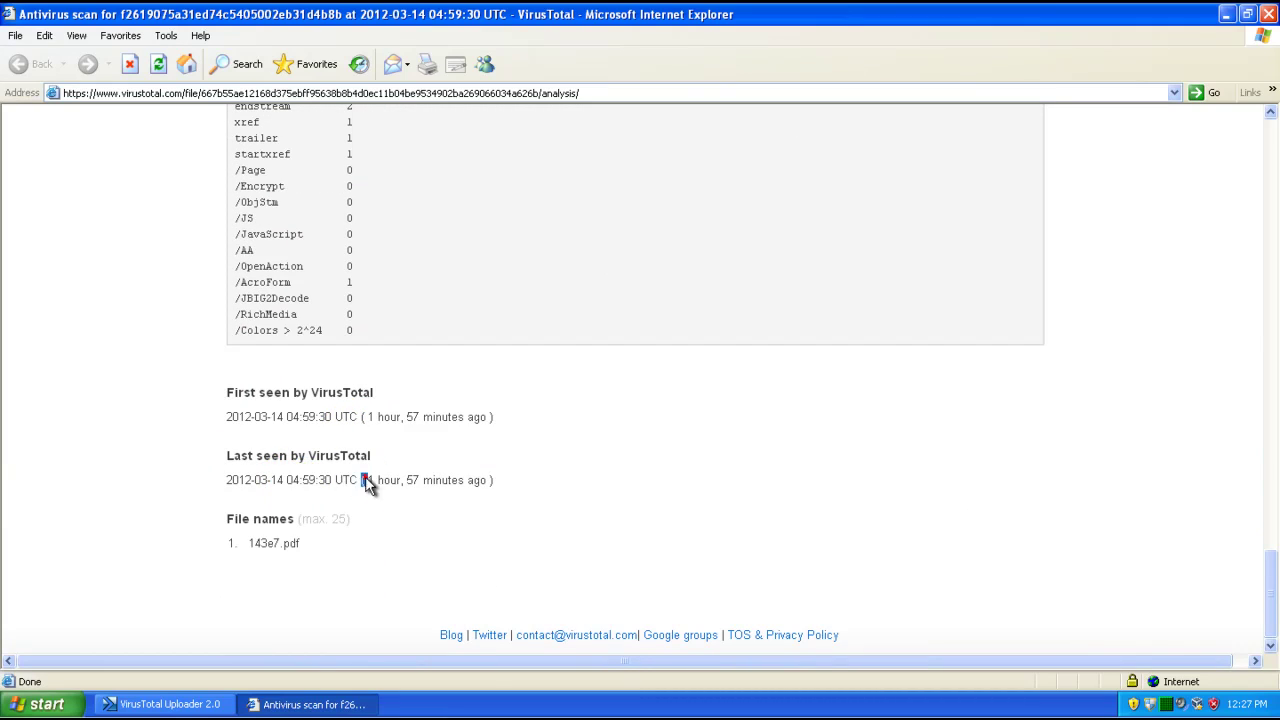
triple_click(365, 477)
triple_click(365, 477)
double_click(365, 477)
triple_click(365, 480)
left_click(365, 479)
triple_click(365, 479)
left_click(365, 479)
scroll(355, 460, "up", 10)
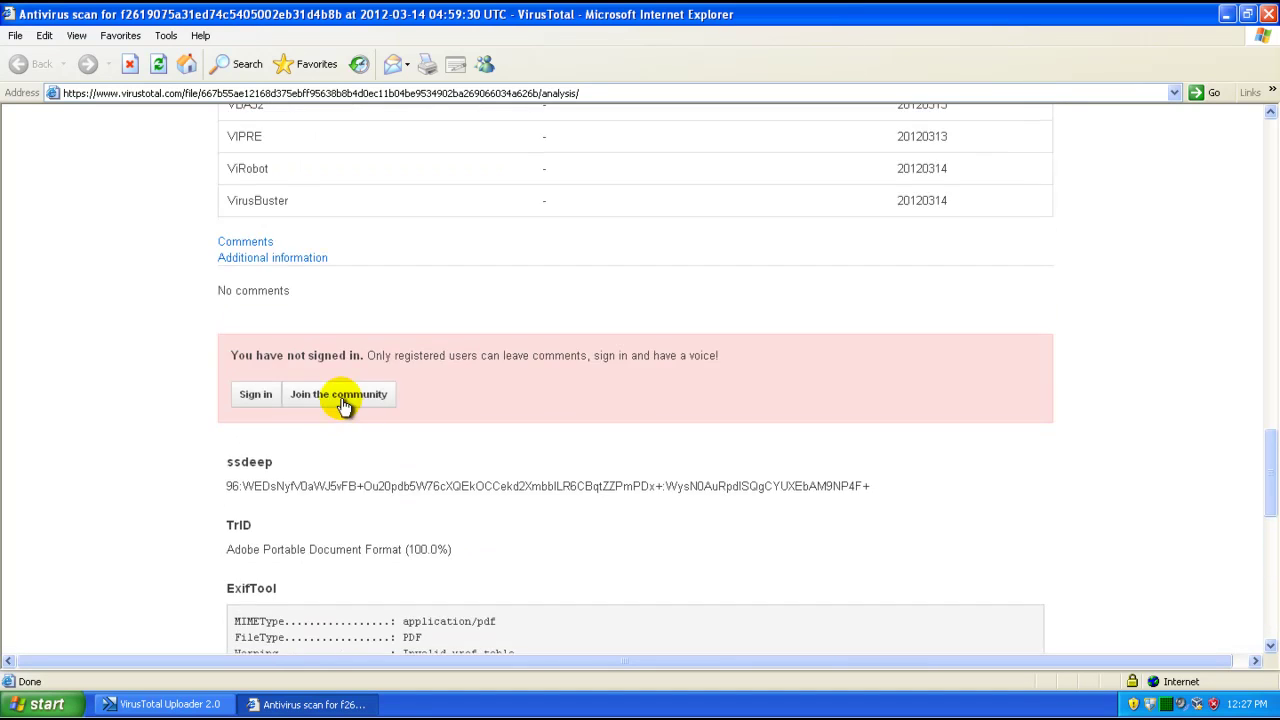
scroll(340, 400, "up", 20)
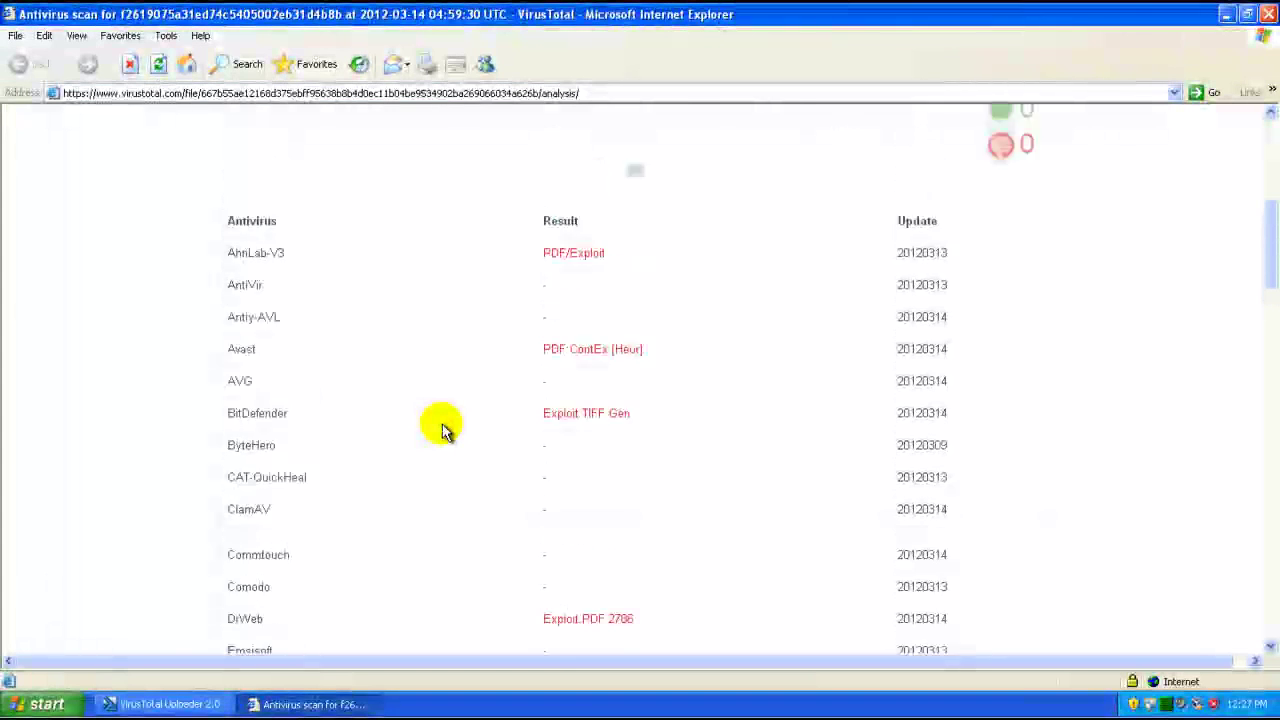
scroll(444, 428, "up", 3)
scroll(430, 410, "down", 4)
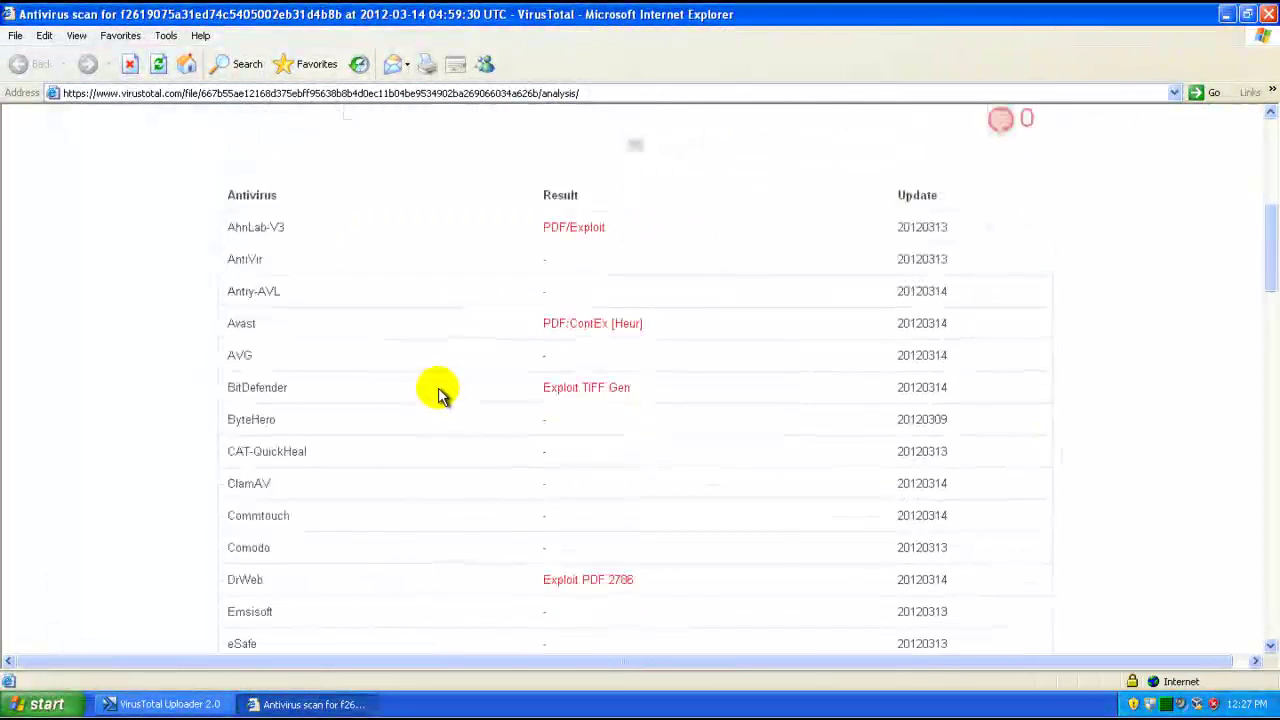
scroll(440, 391, "down", 1)
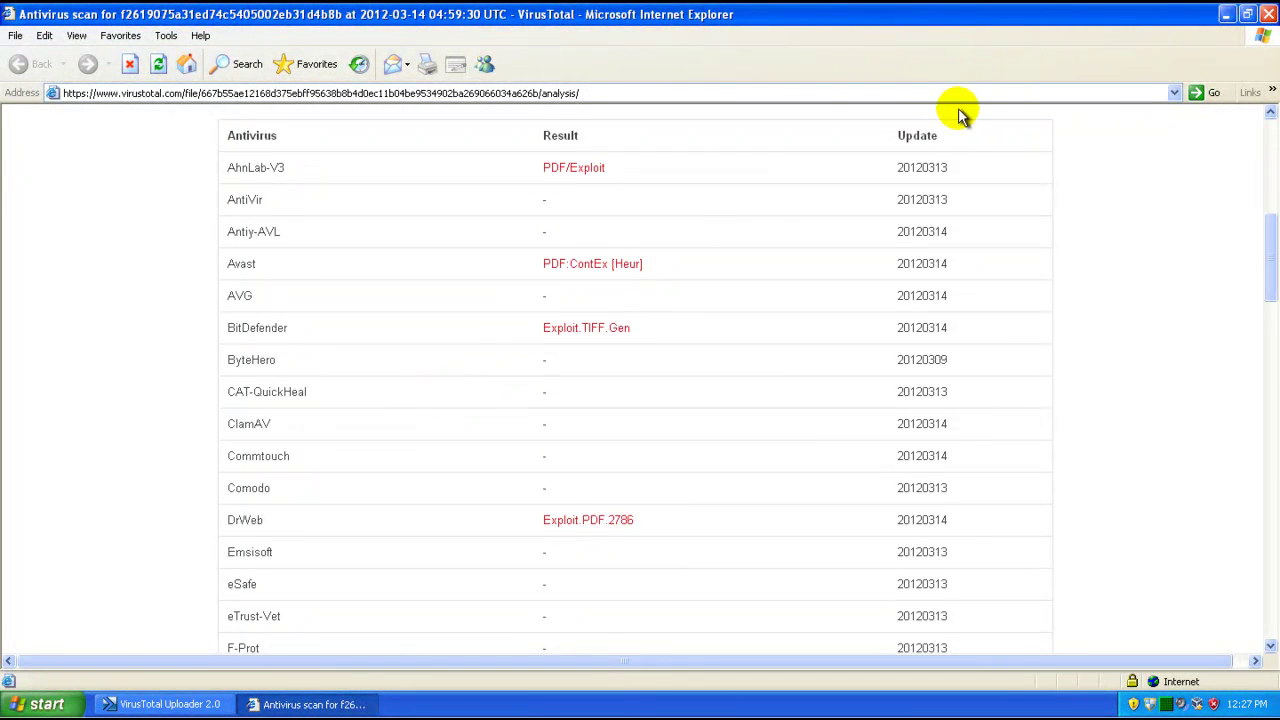
- Close the VirusTotal report, exit VirusTotal Uploader and refresh the desktop
left_click(1268, 16)
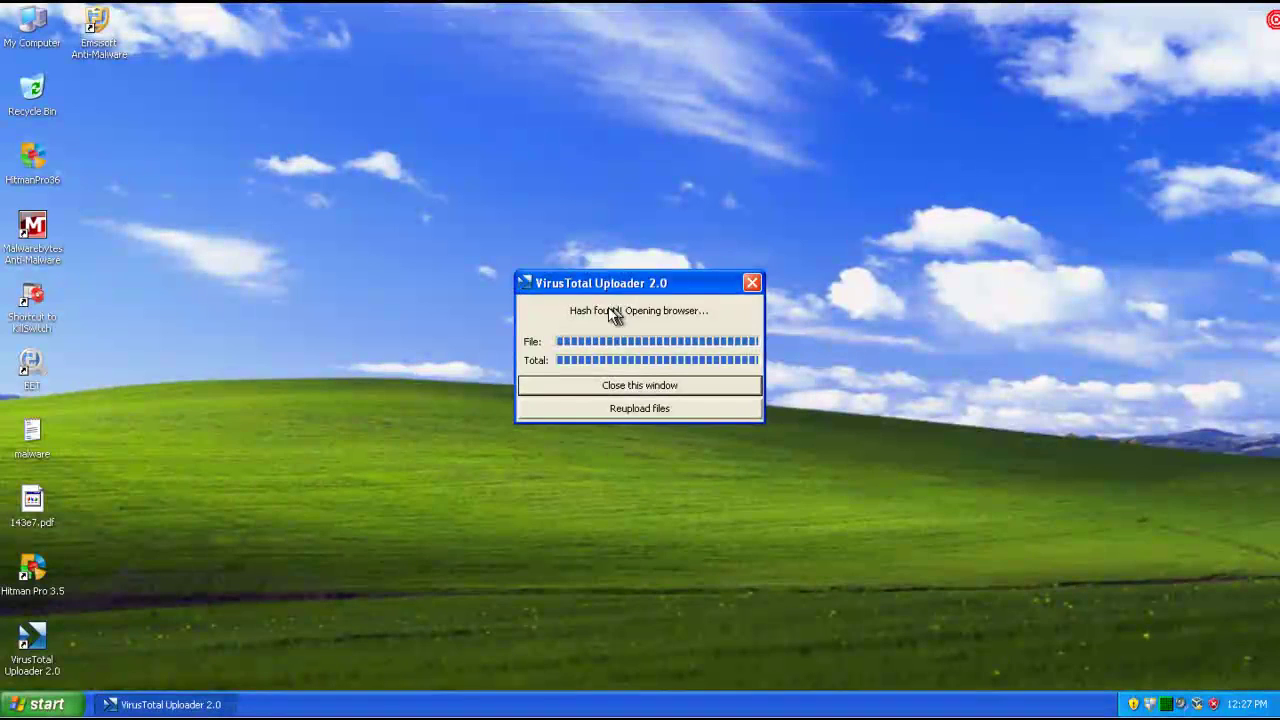
left_click(640, 387)
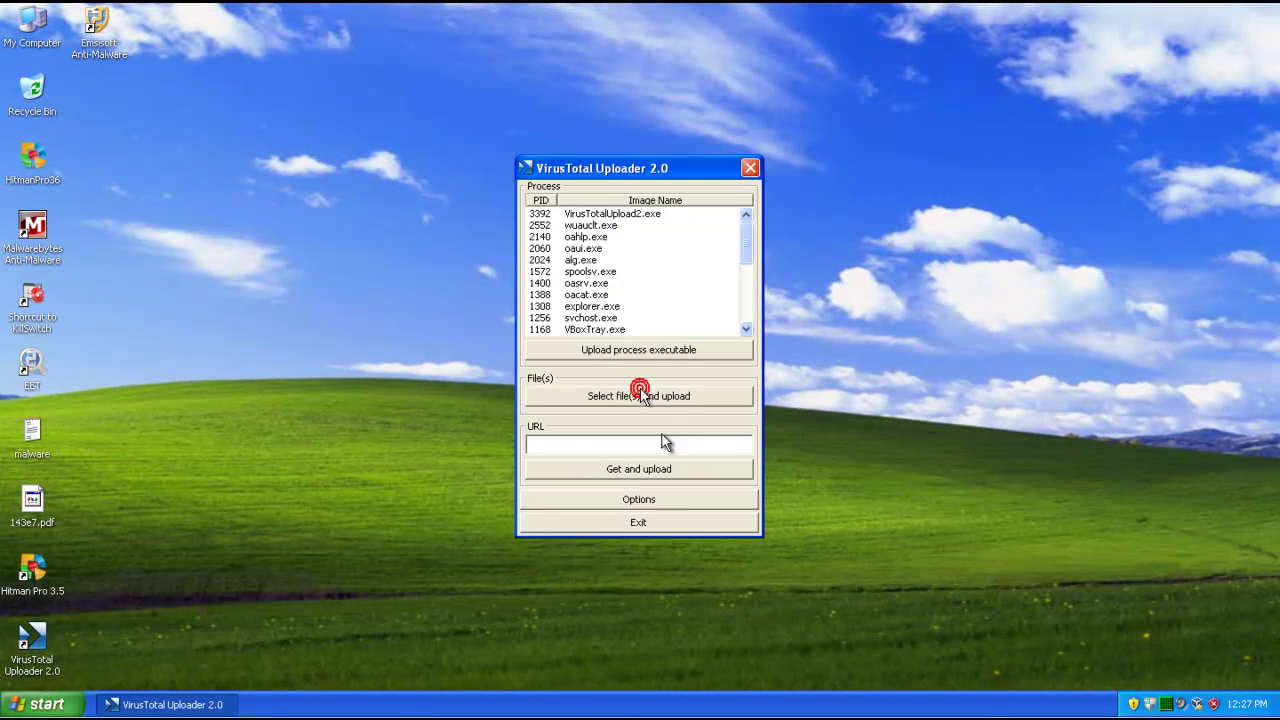
left_click(640, 521)
right_click(415, 220)
left_click(430, 245)
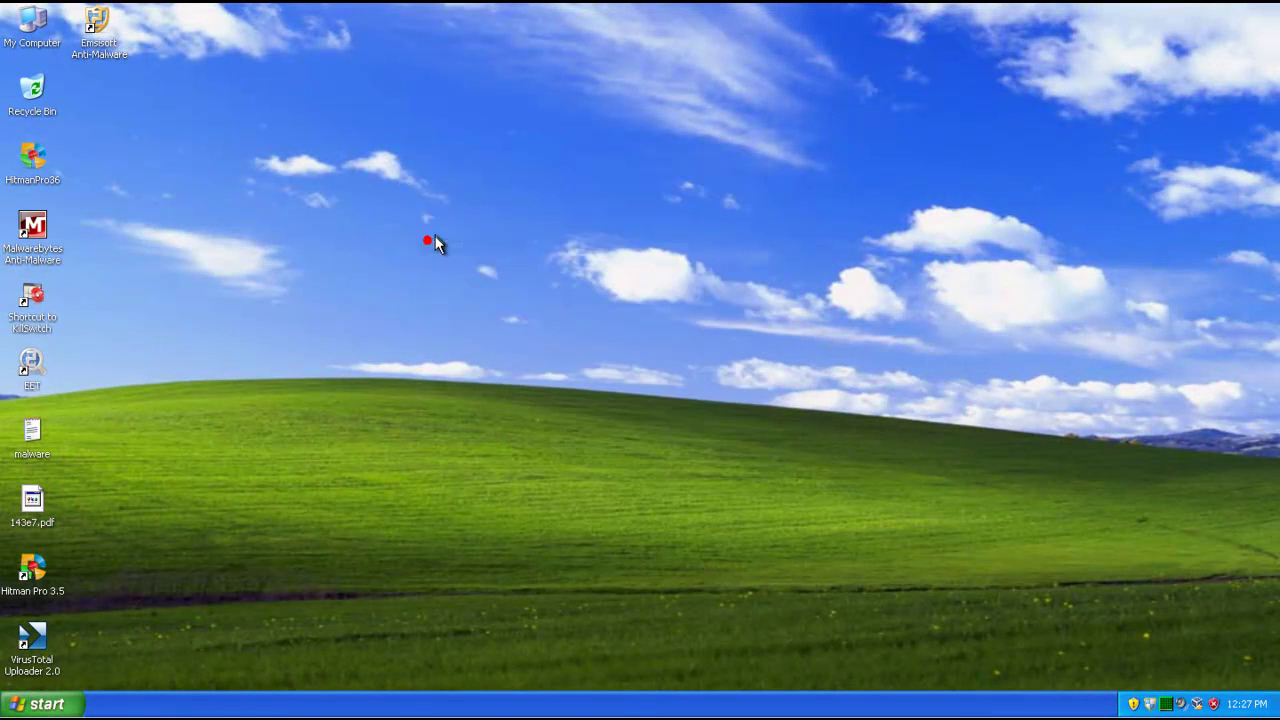
left_click_drag(104, 492, 2, 518)
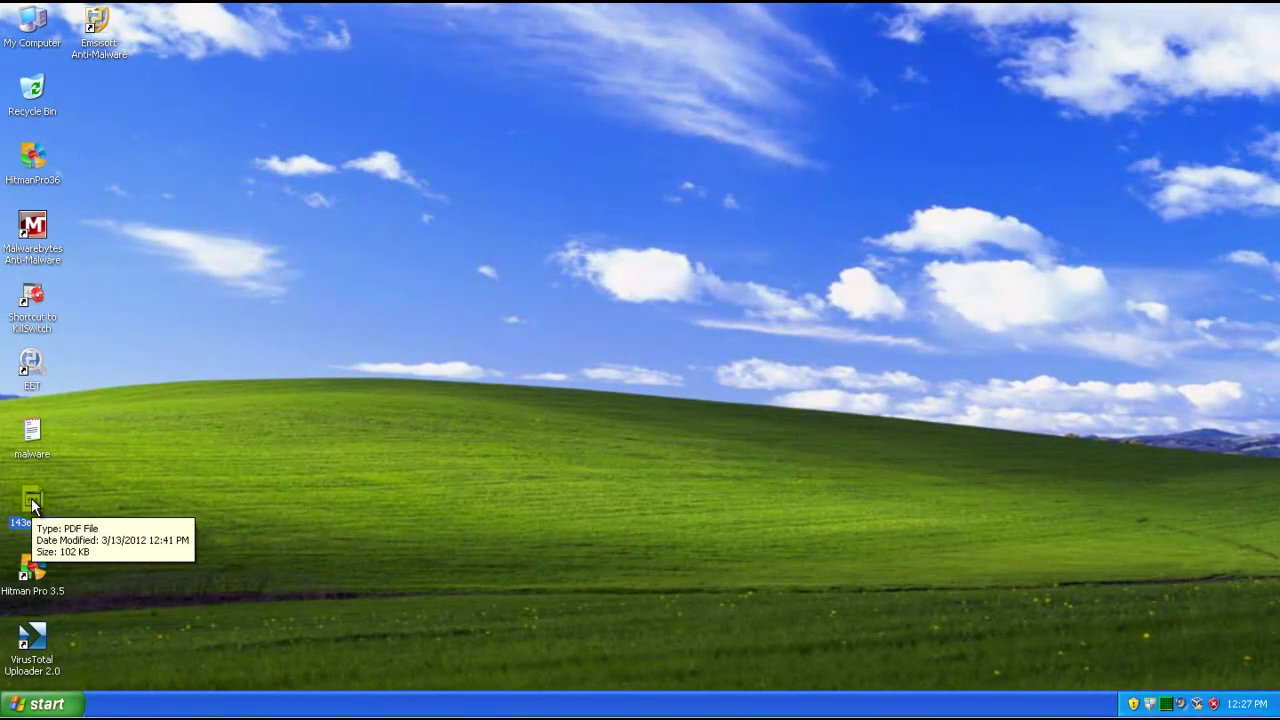
double_click(27, 445)
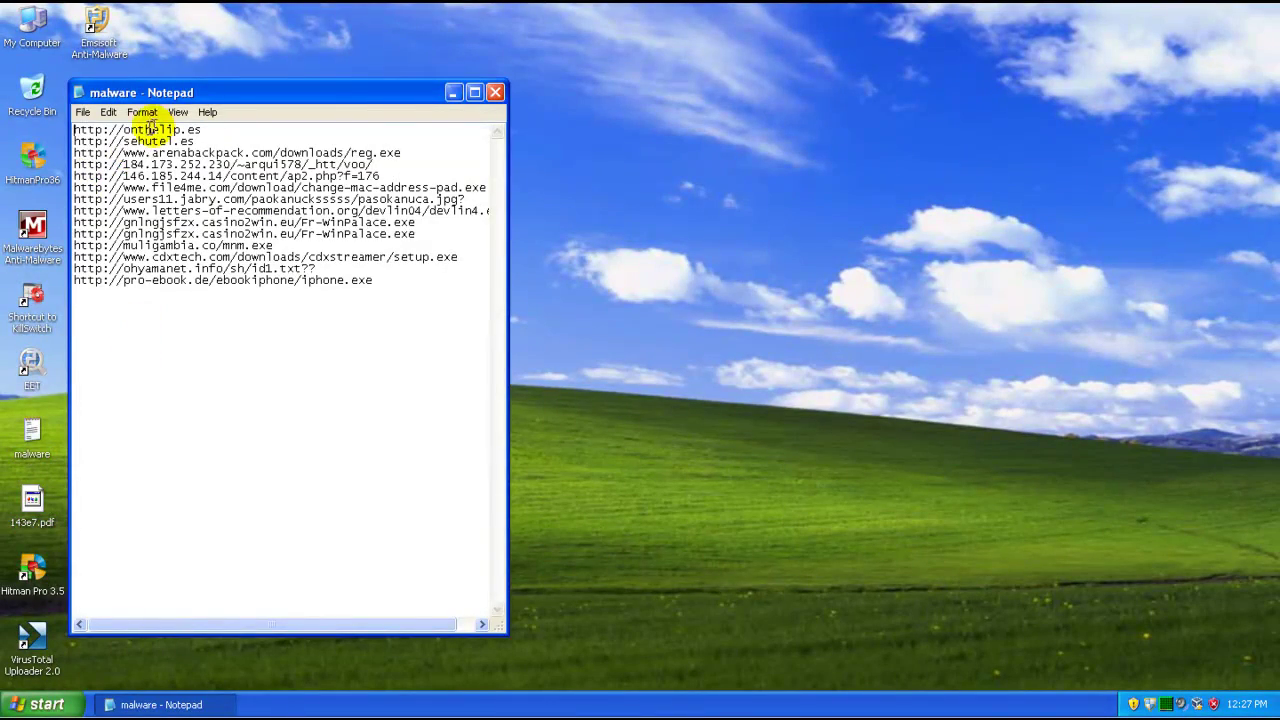
left_click_drag(141, 96, 181, 75)
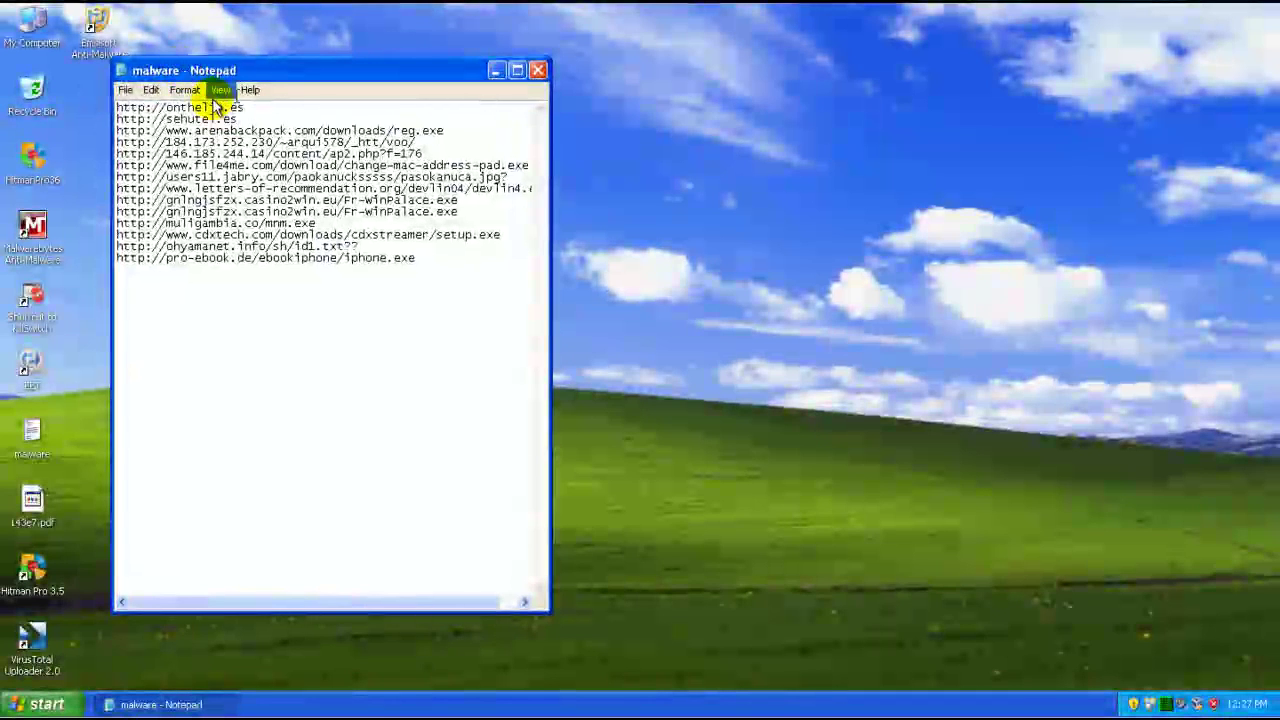
left_click_drag(243, 107, 116, 107)
key("ctrl+c")
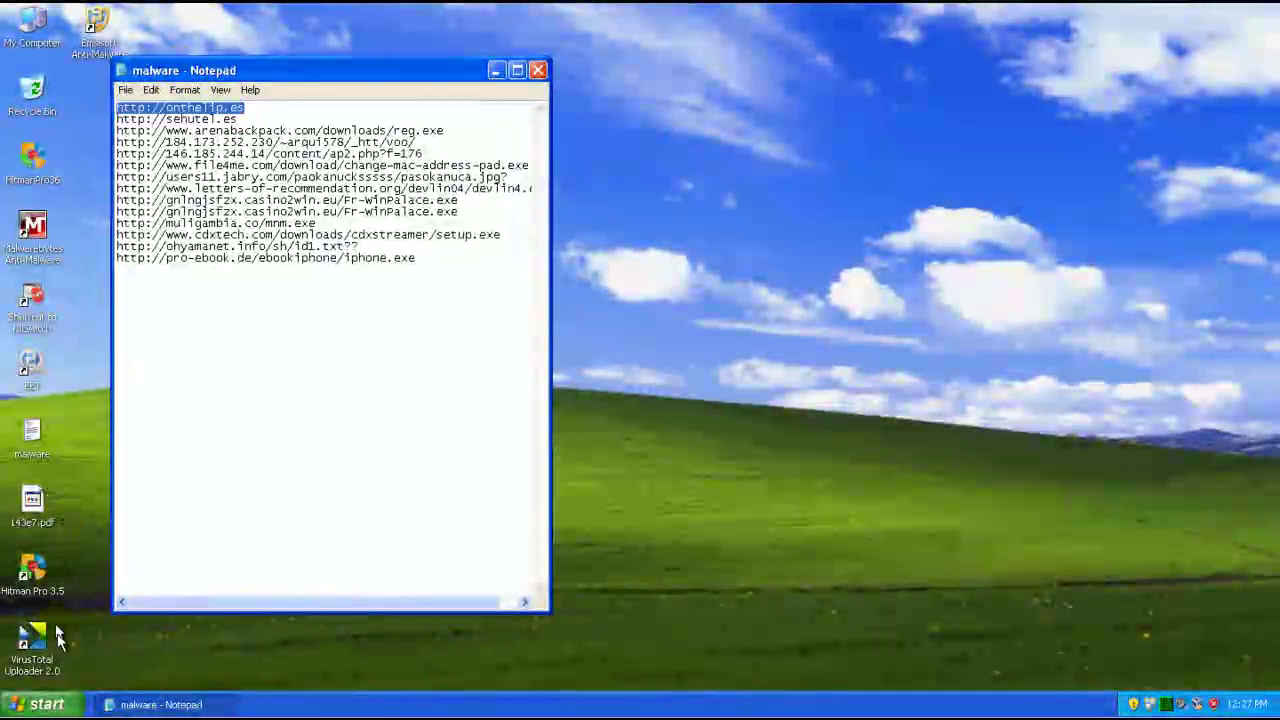
- Launch Internet Explorer, restore it to a smaller window and place it beside the list of malware URLs
left_click(45, 704)
left_click_drag(70, 350, 72, 352)
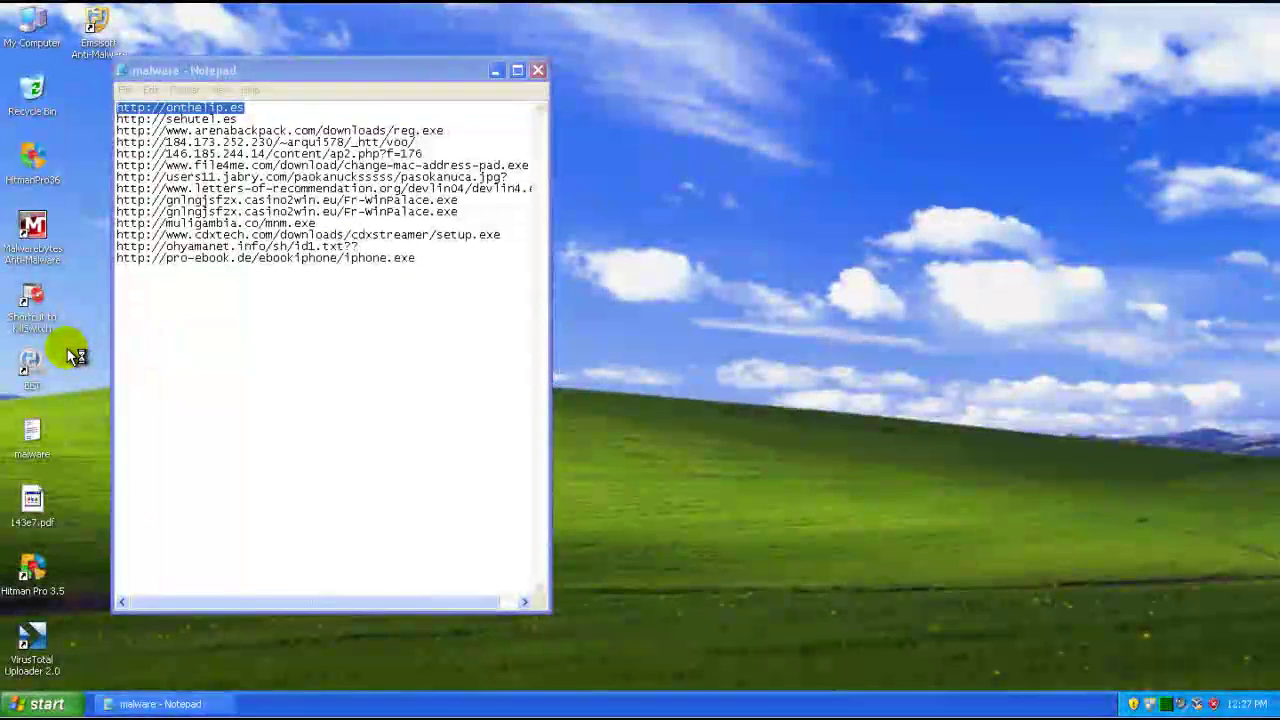
double_click(72, 350)
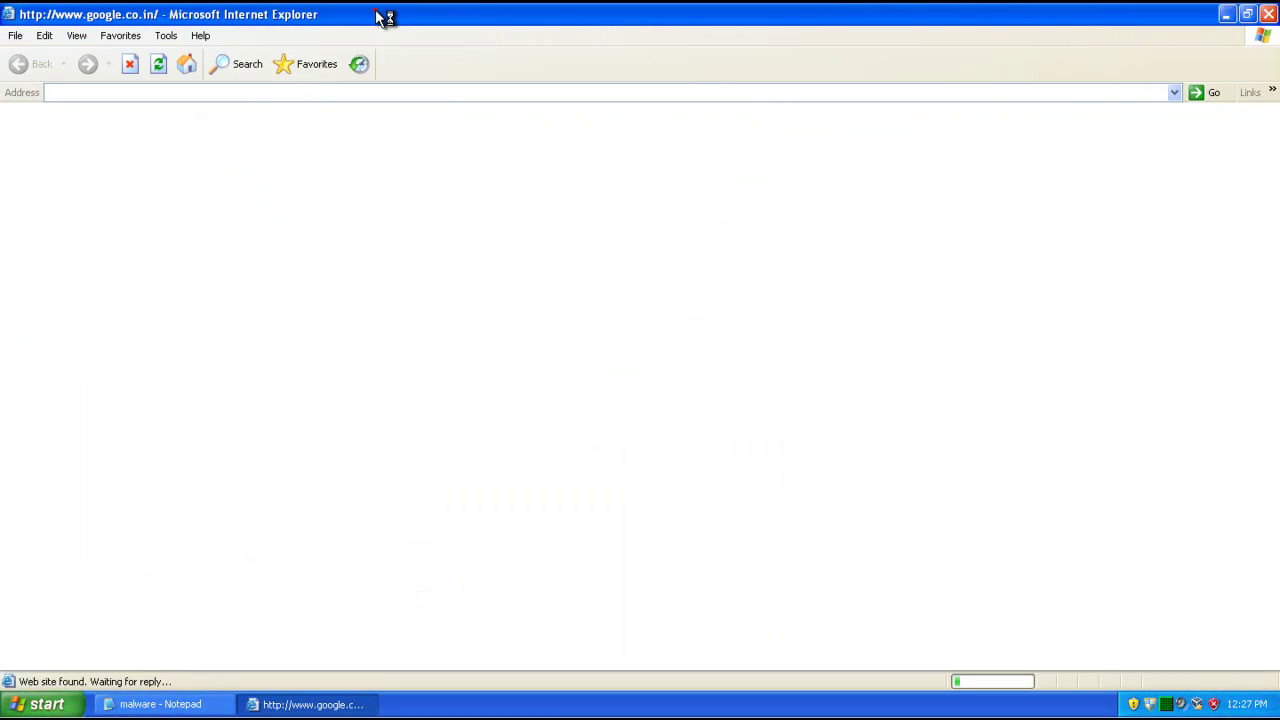
double_click(384, 17)
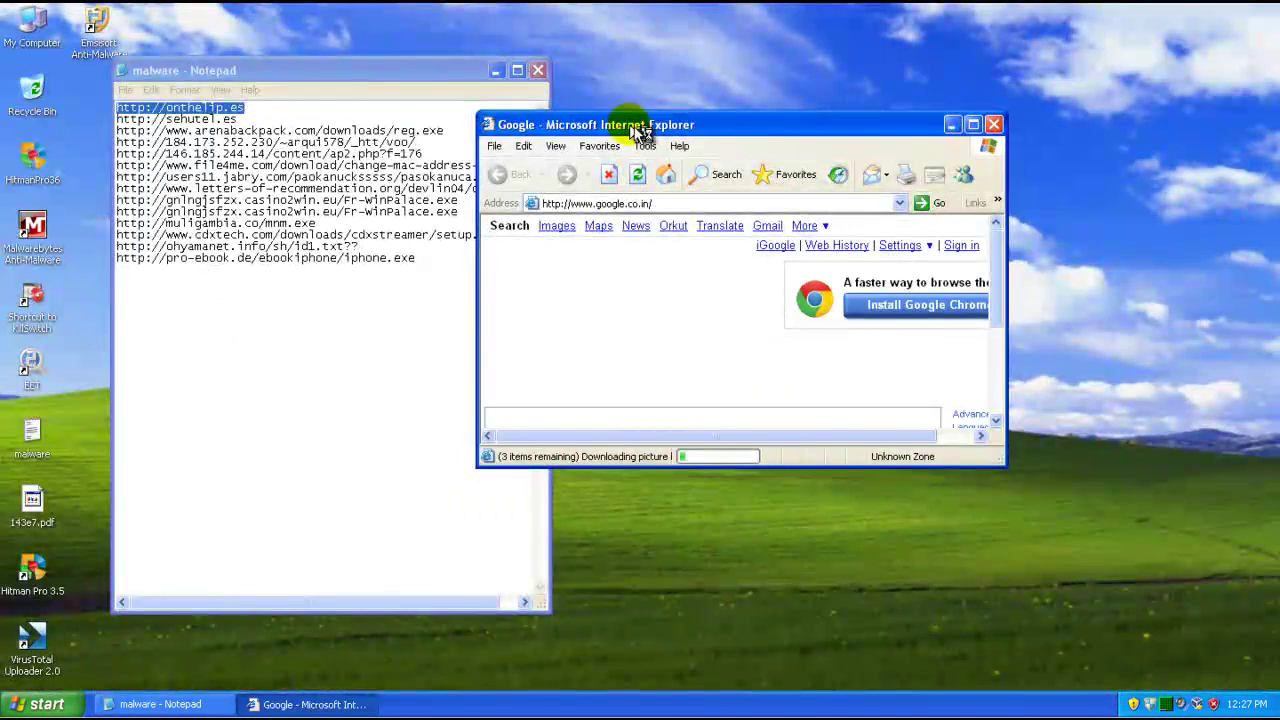
left_click_drag(625, 125, 741, 151)
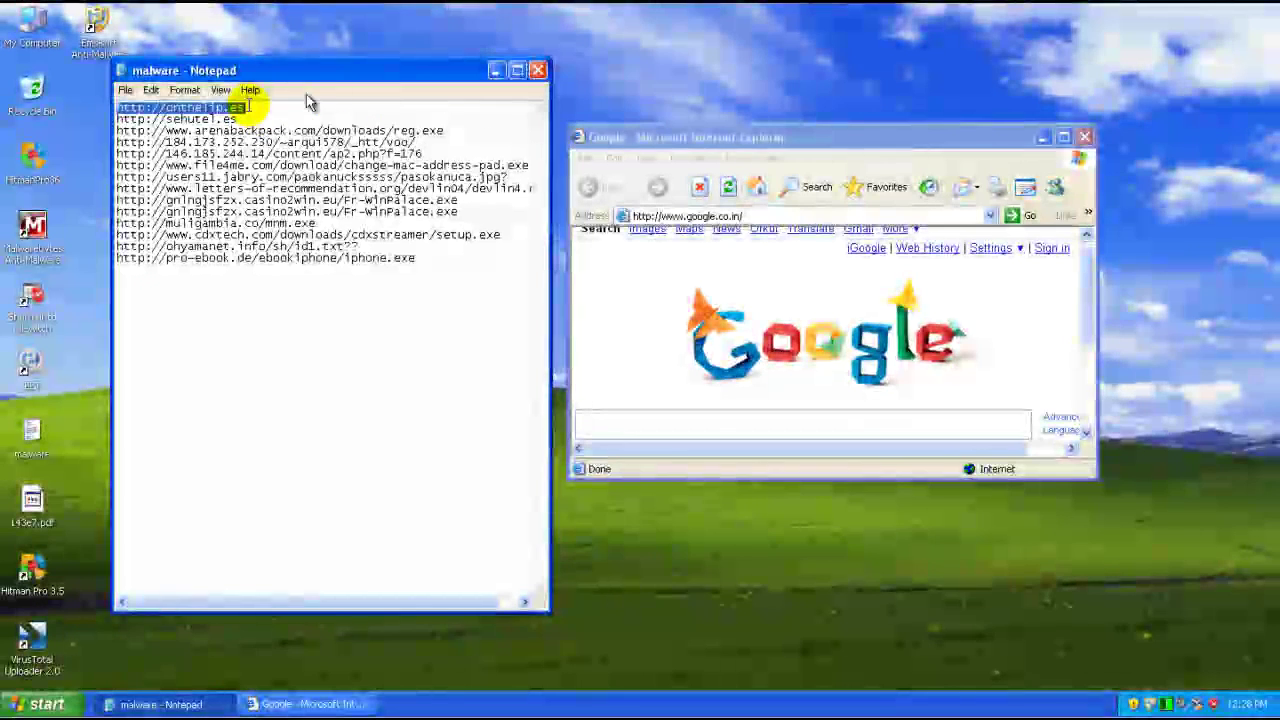
left_click(737, 215)
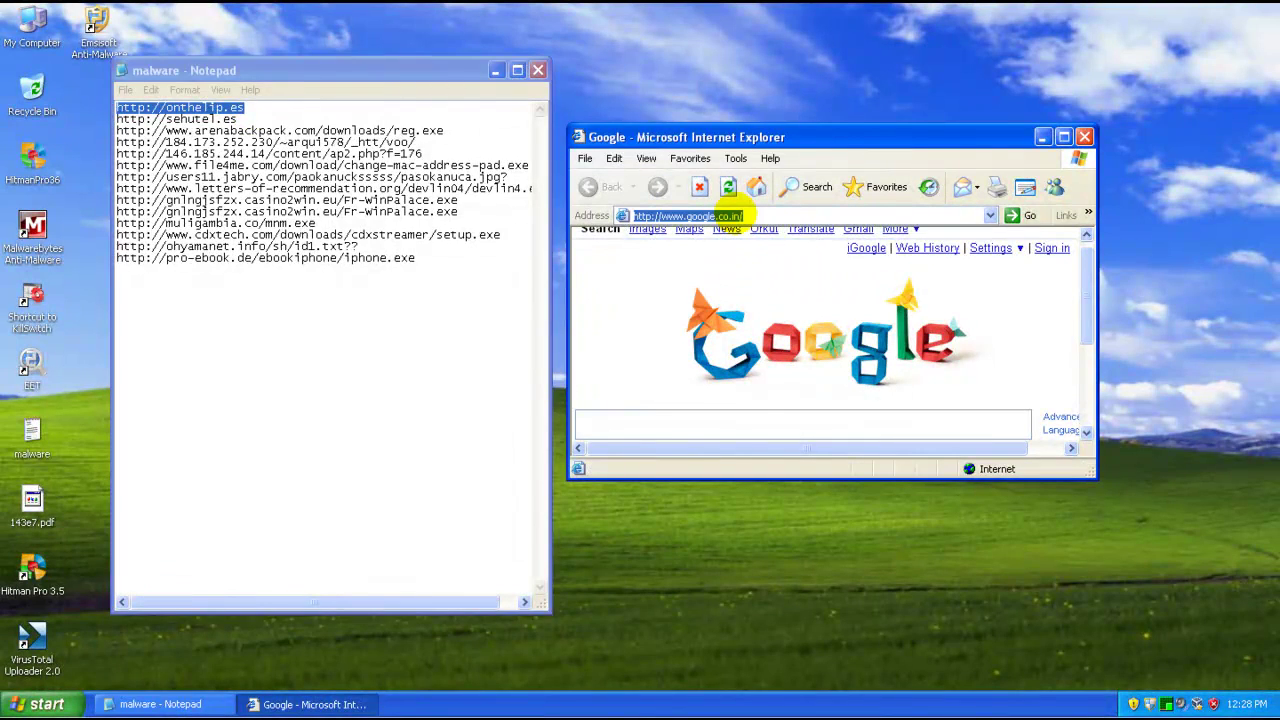
key("ctrl+v")
key("Return")
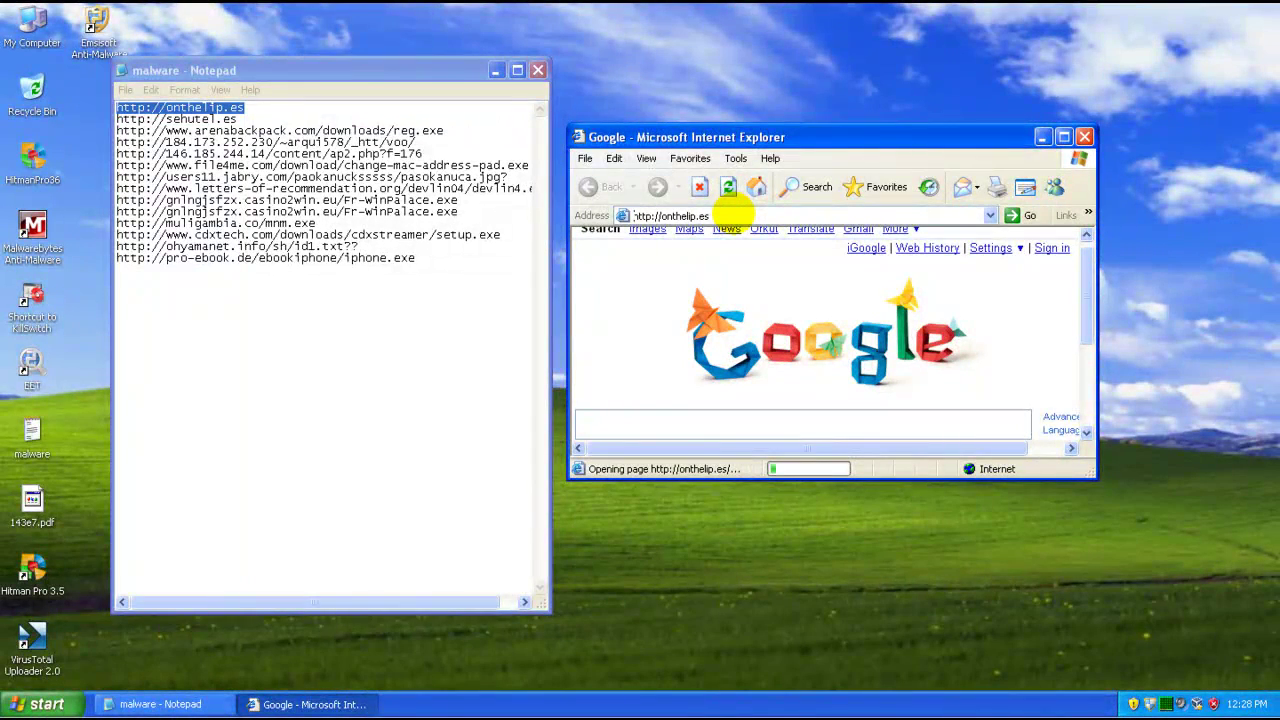
left_click(36, 299)
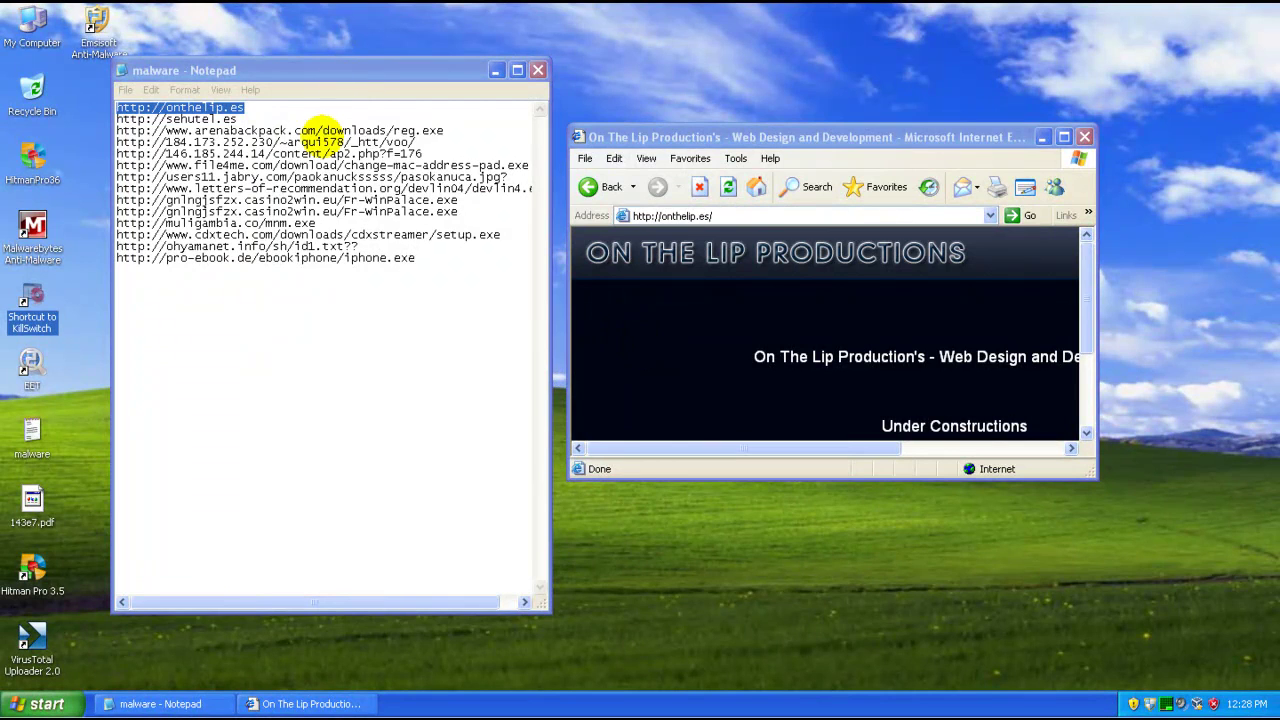
- Examine the whole onthelip.es page, including its heading and the contact line at the end
left_click(800, 142)
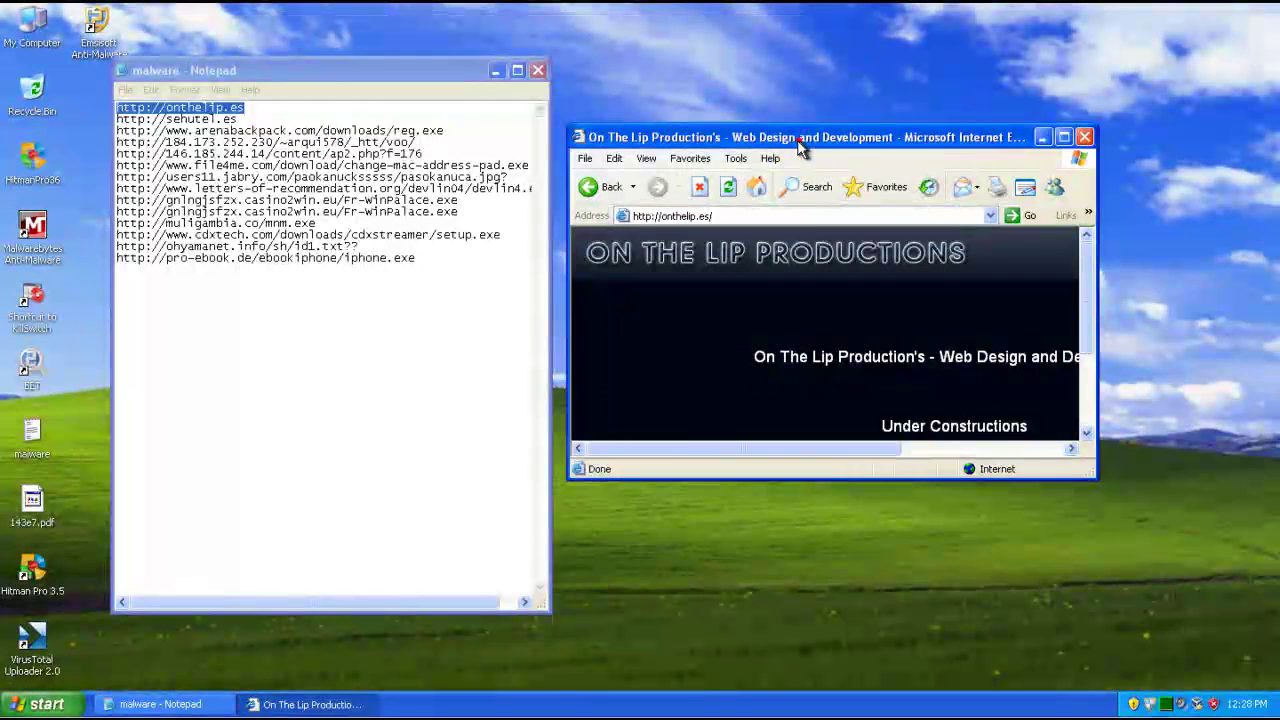
left_click_drag(800, 145, 732, 147)
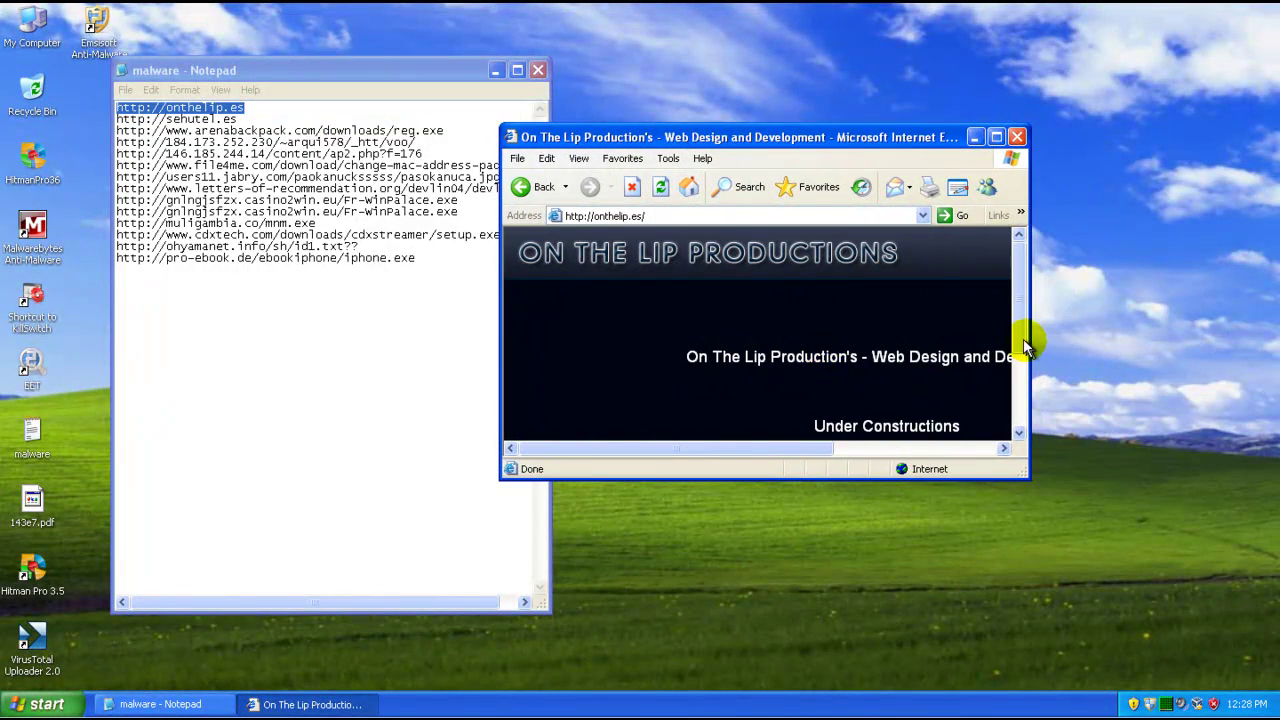
left_click_drag(1020, 337, 1018, 422)
left_click_drag(737, 445, 920, 444)
scroll(886, 386, "up", 3)
scroll(886, 378, "down", 3)
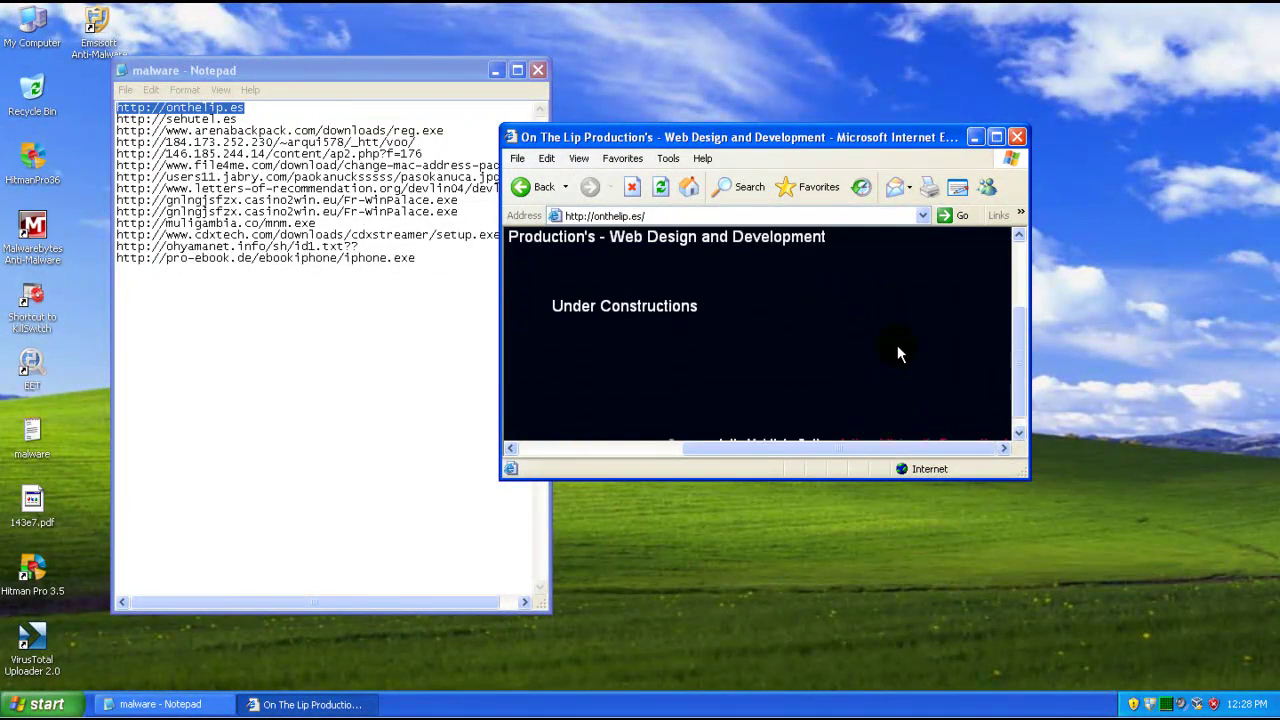
left_click_drag(753, 452, 1072, 365)
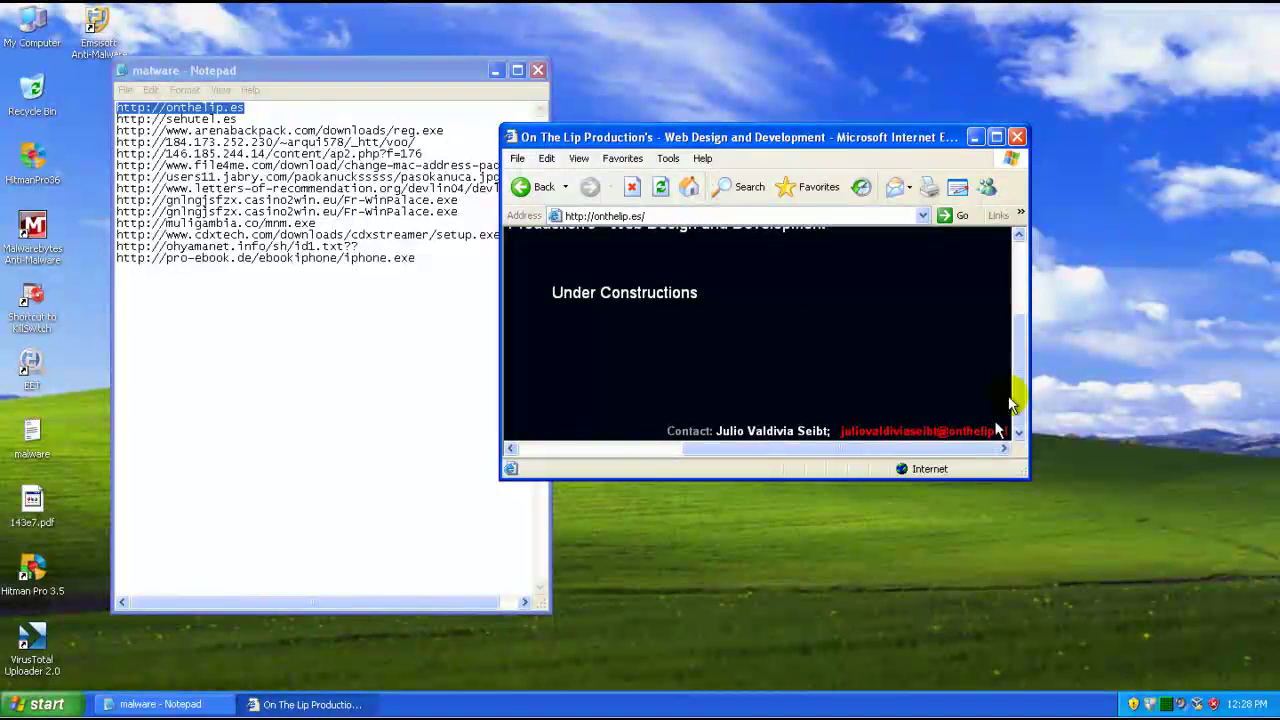
left_click_drag(829, 452, 734, 451)
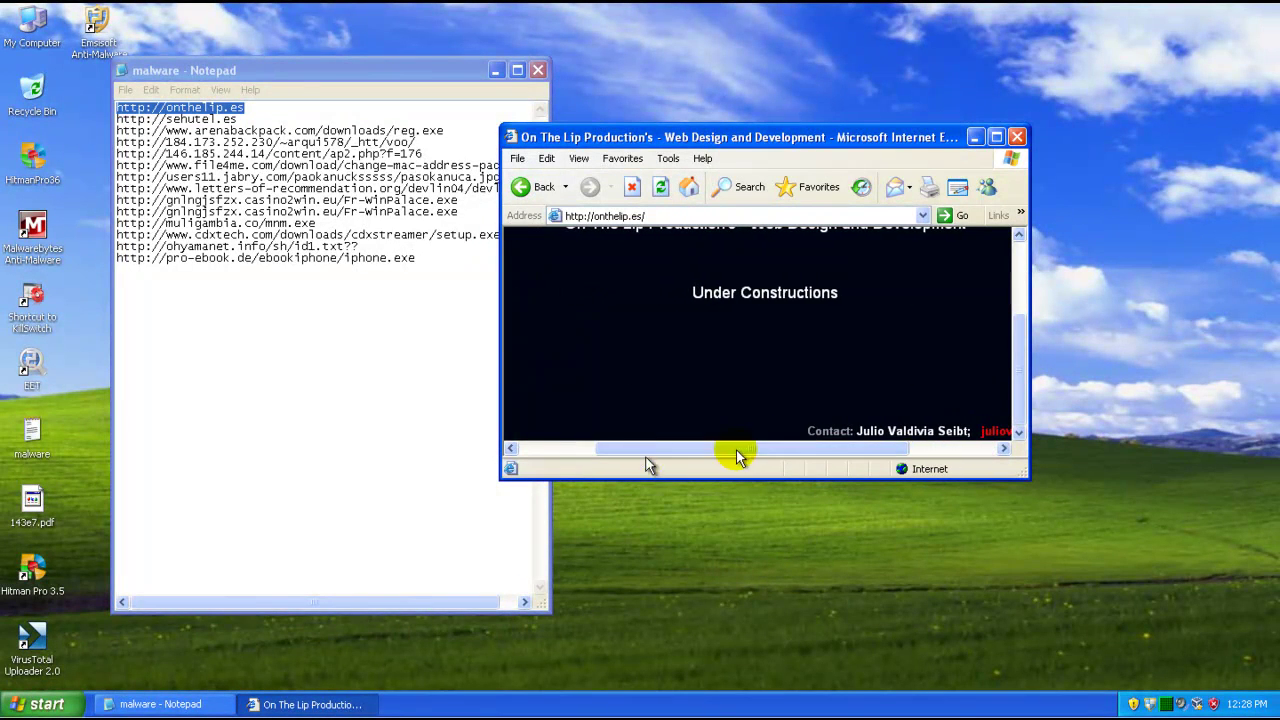
left_click_drag(1018, 405, 1016, 270)
left_click_drag(680, 449, 591, 452)
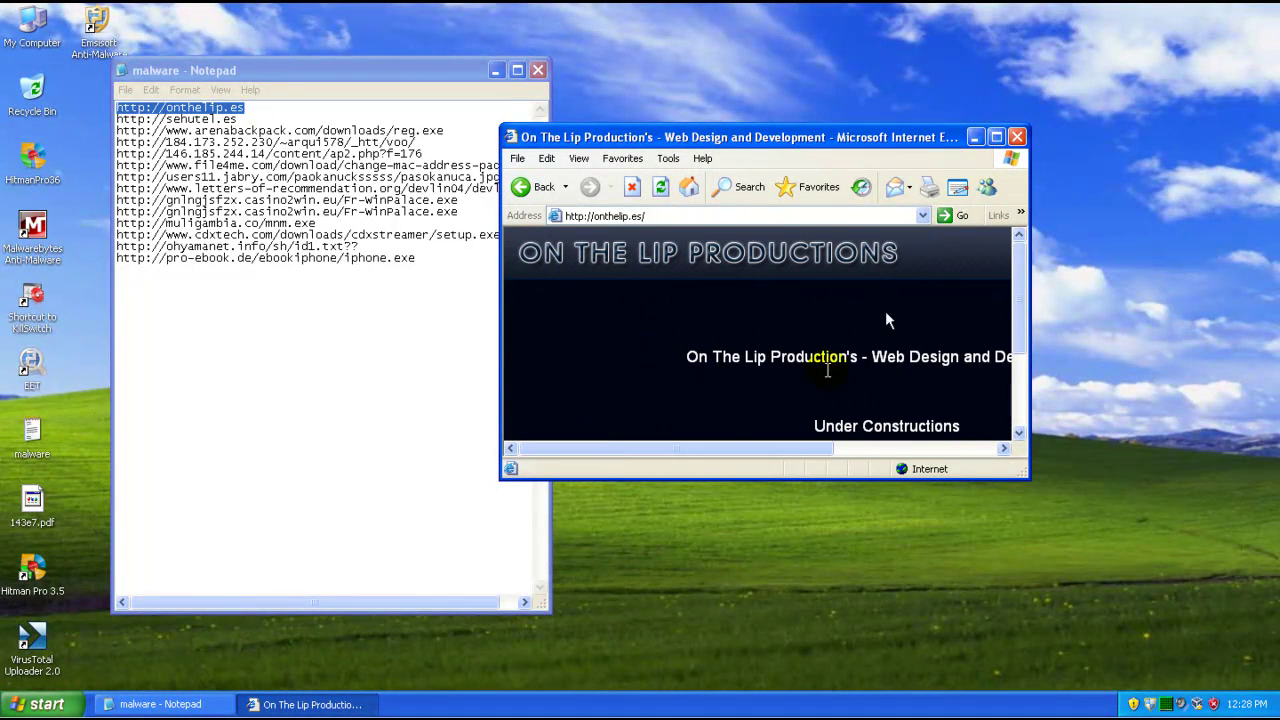
left_click(228, 116)
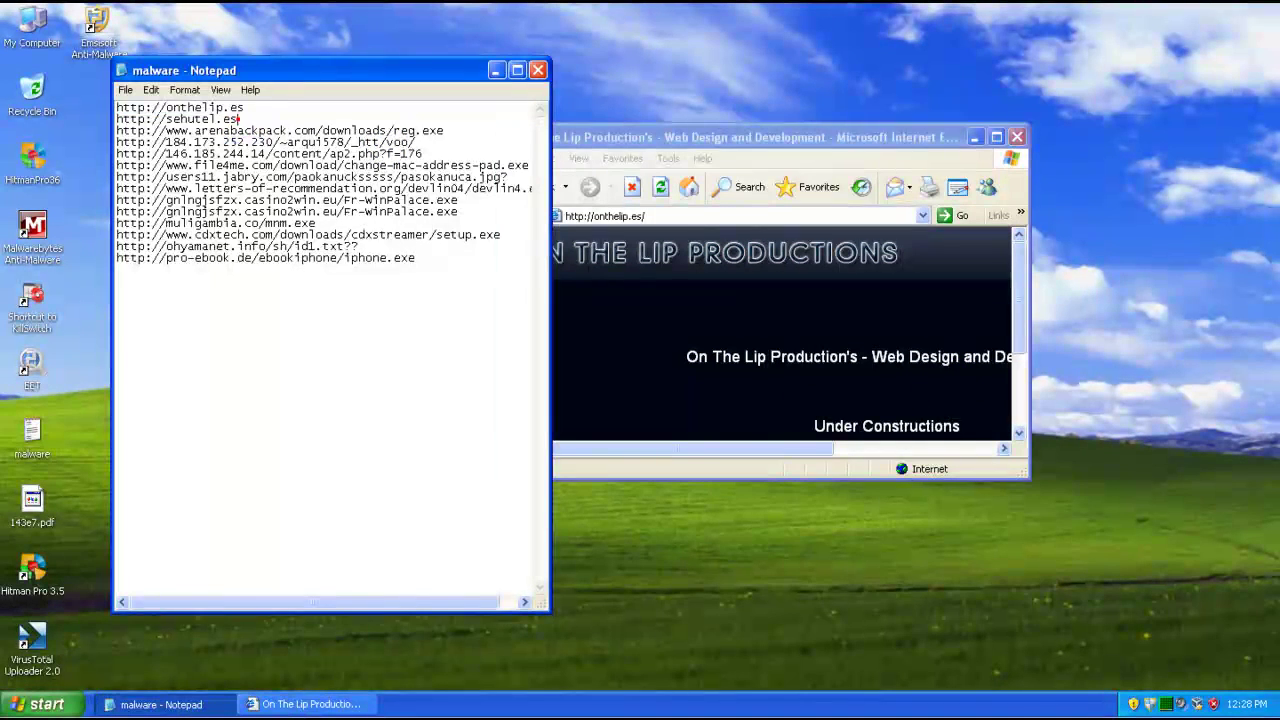
double_click(226, 118)
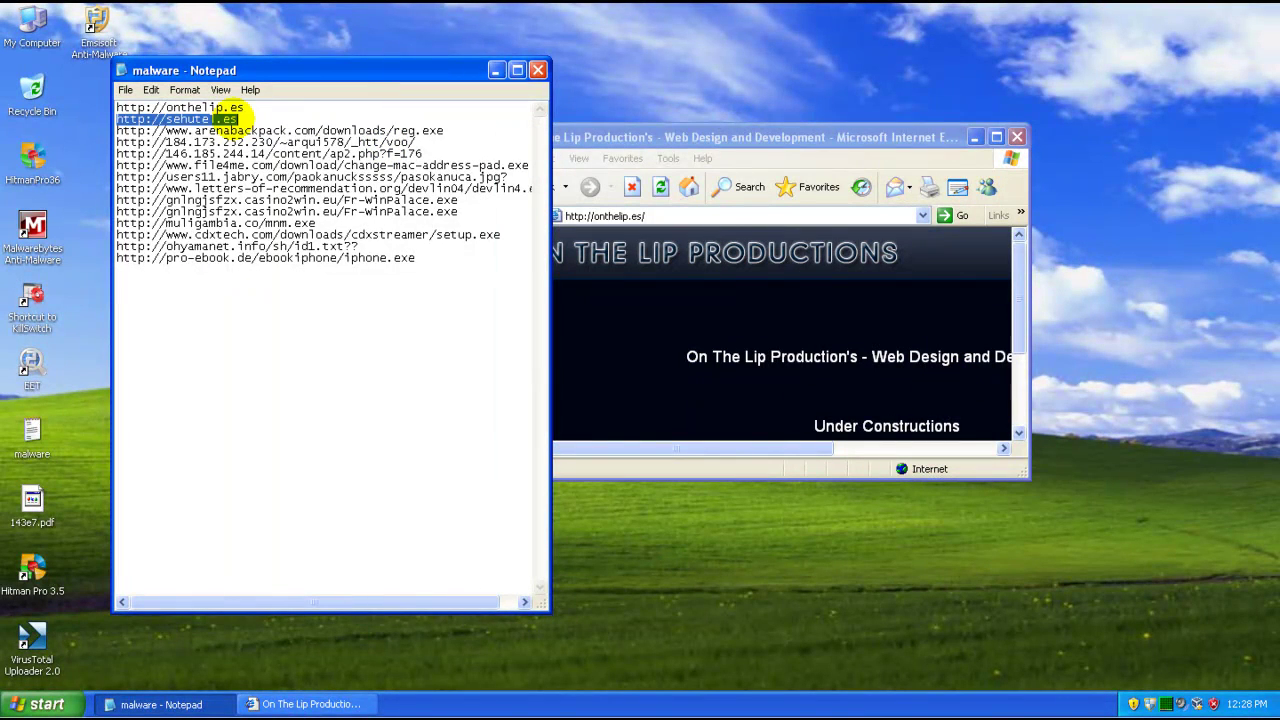
left_click(590, 216)
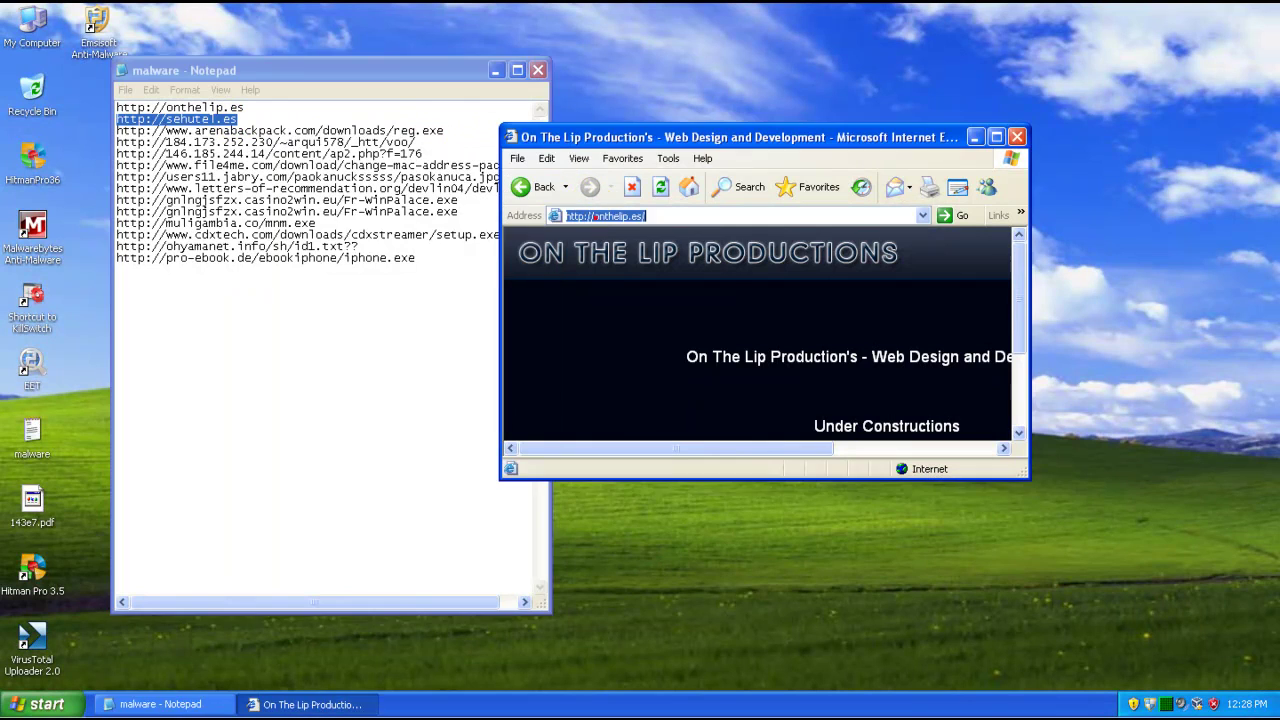
- Minimize the browser and check the running processes in Task Manager, including hmpsched.exe and a2service.exe
left_click(975, 136)
right_click(612, 700)
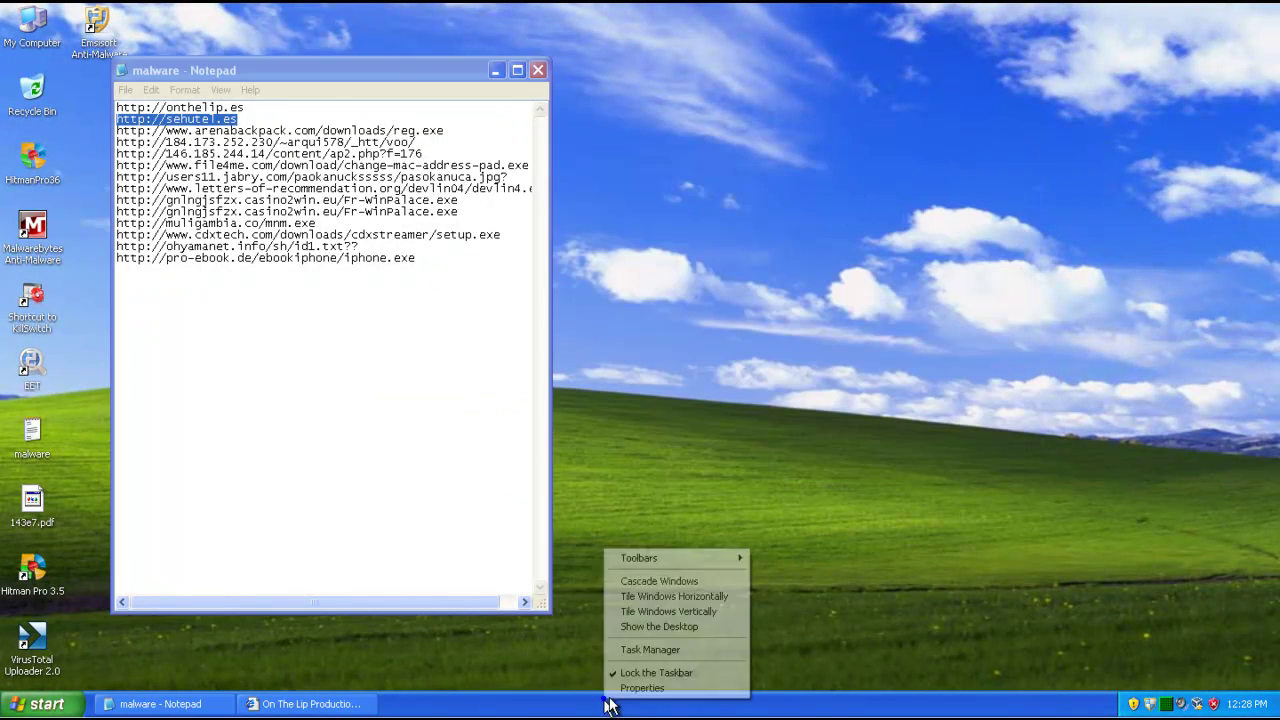
left_click(640, 648)
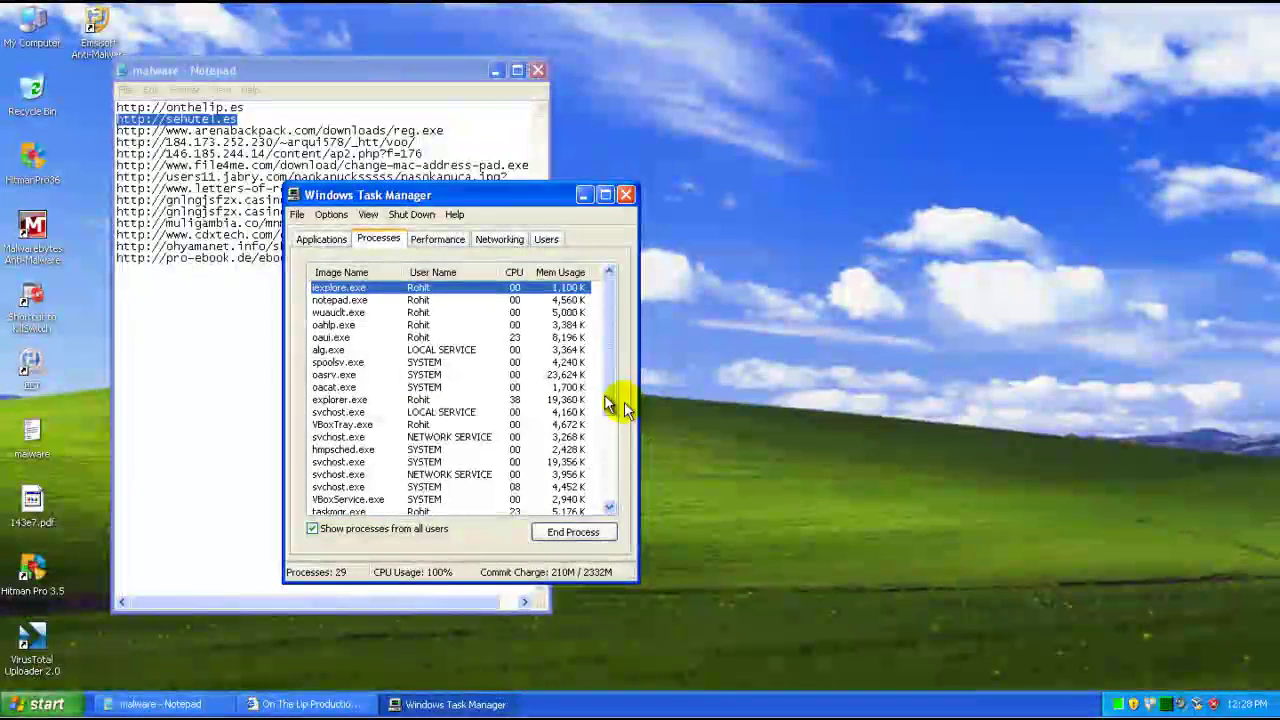
left_click(368, 347)
scroll(368, 347, "down", 2)
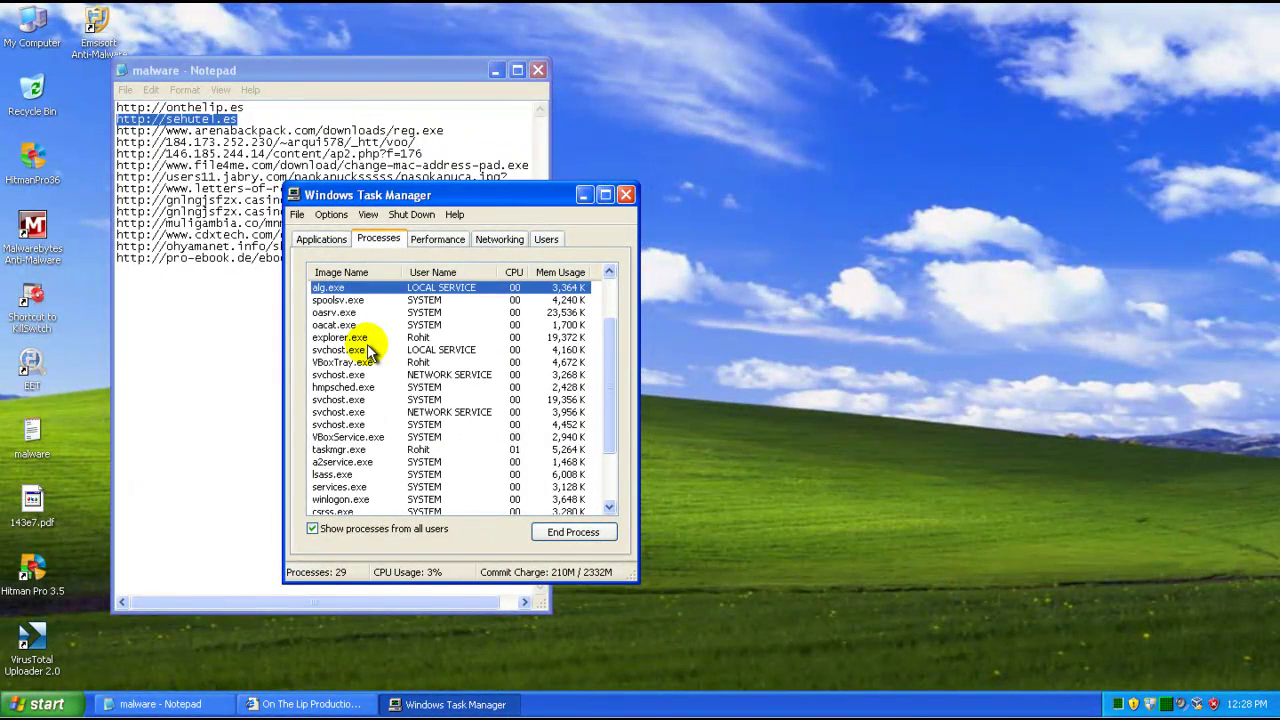
left_click(368, 347)
left_click(367, 390)
scroll(368, 400, "down", 2)
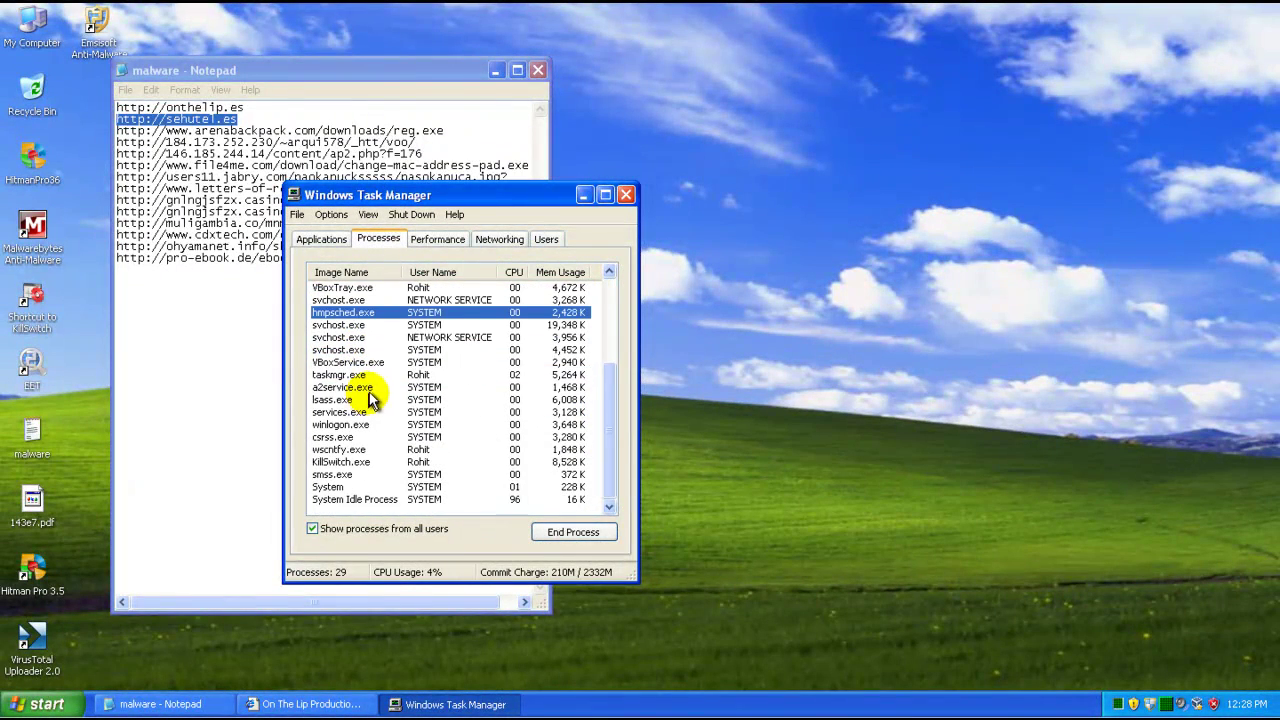
left_click(372, 388)
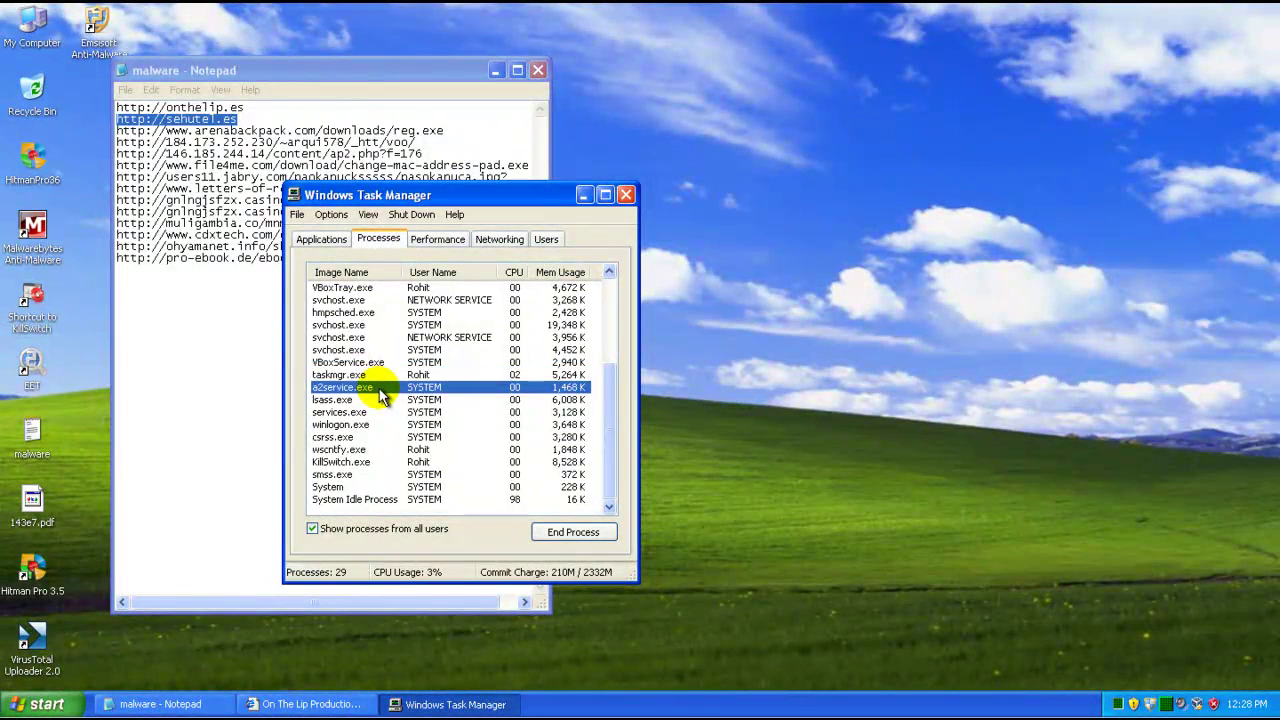
- Look through the running processes in Task Manager once more and close it
scroll(378, 395, "up", 4)
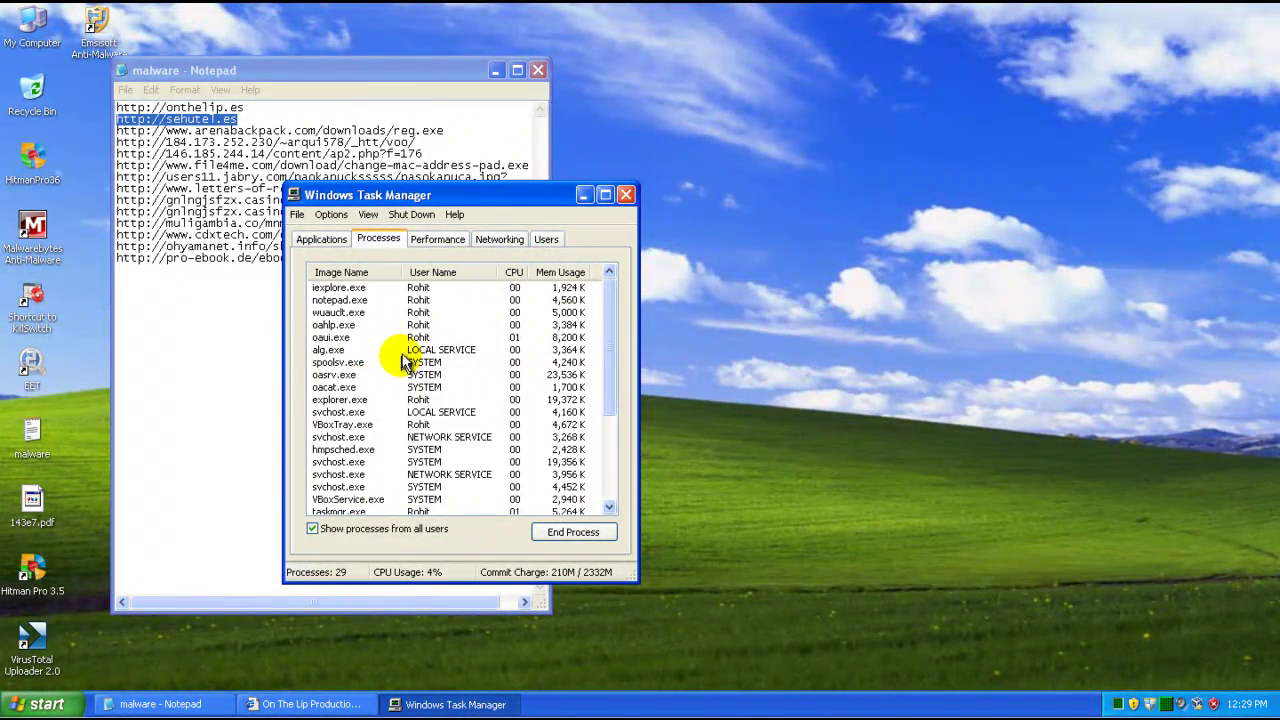
scroll(426, 338, "down", 4)
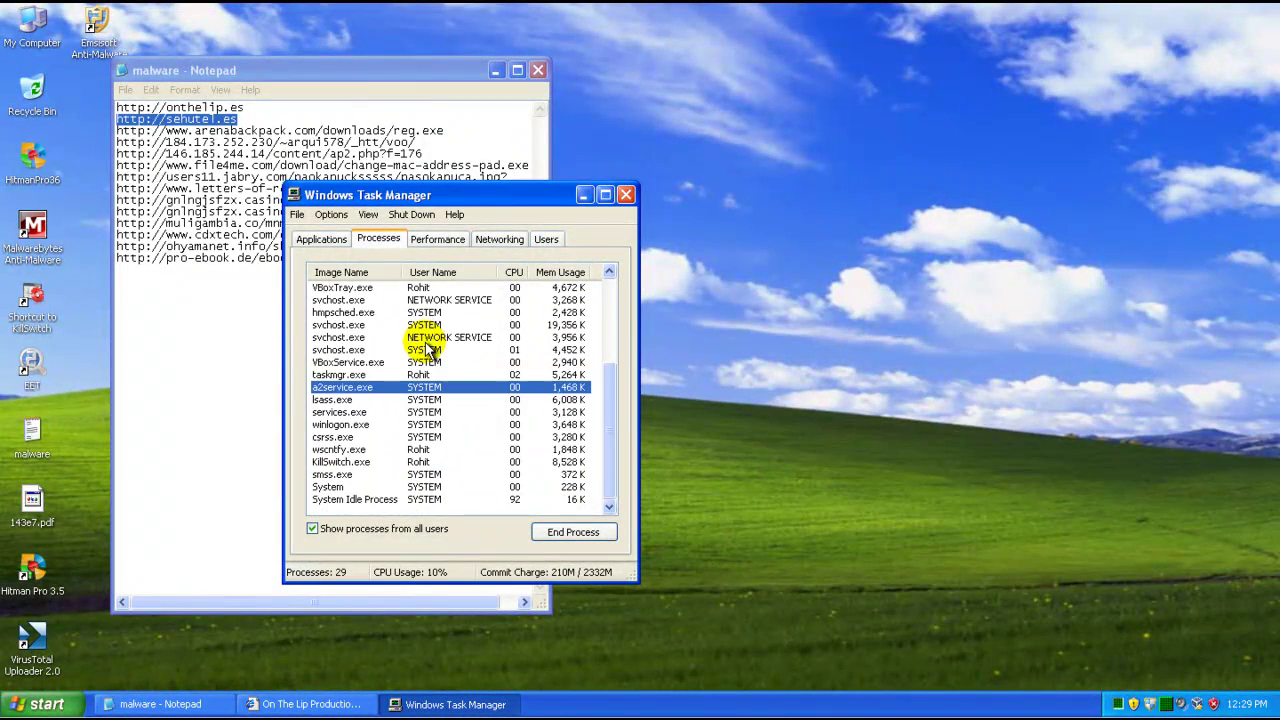
left_click(626, 194)
right_click(627, 198)
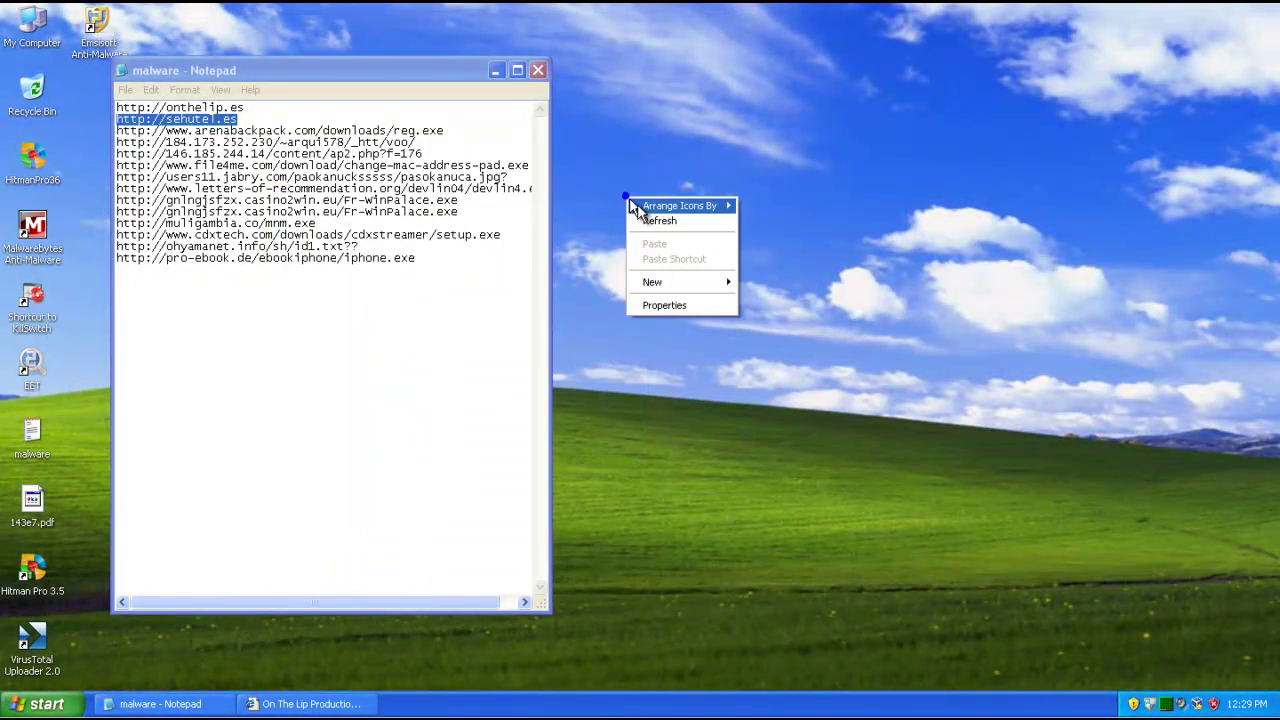
left_click(650, 221)
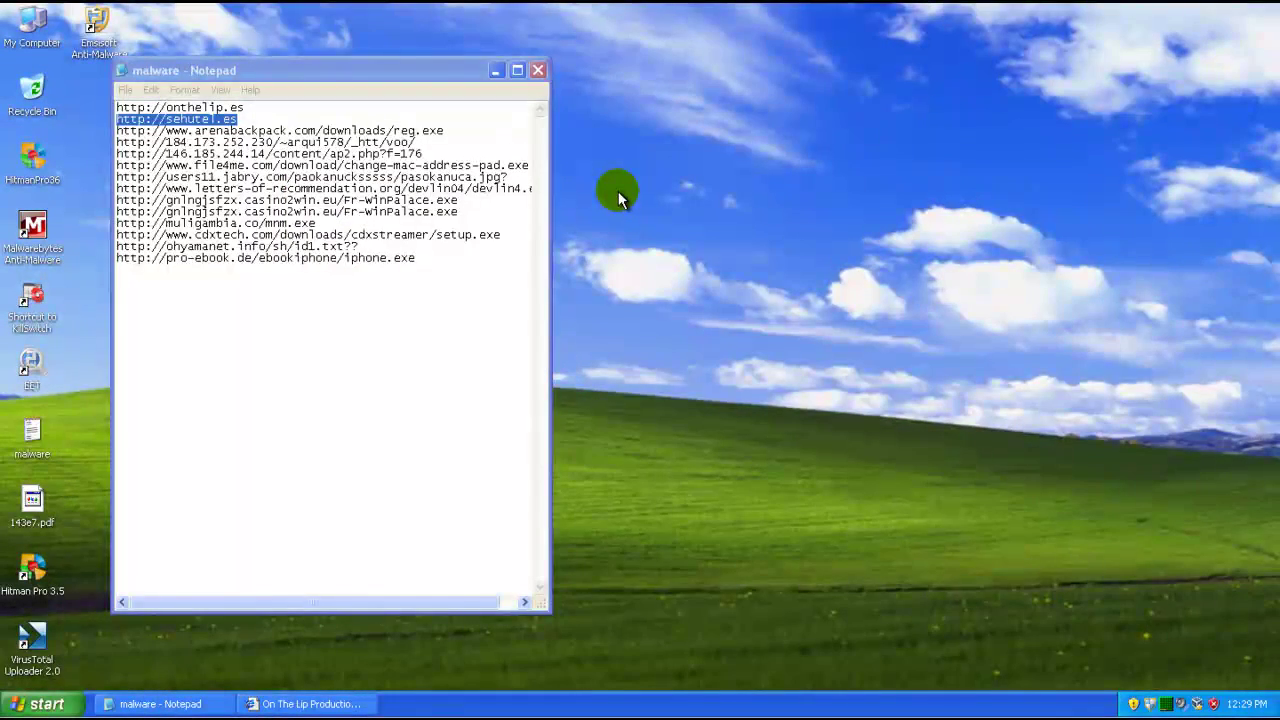
right_click(680, 271)
left_click(690, 295)
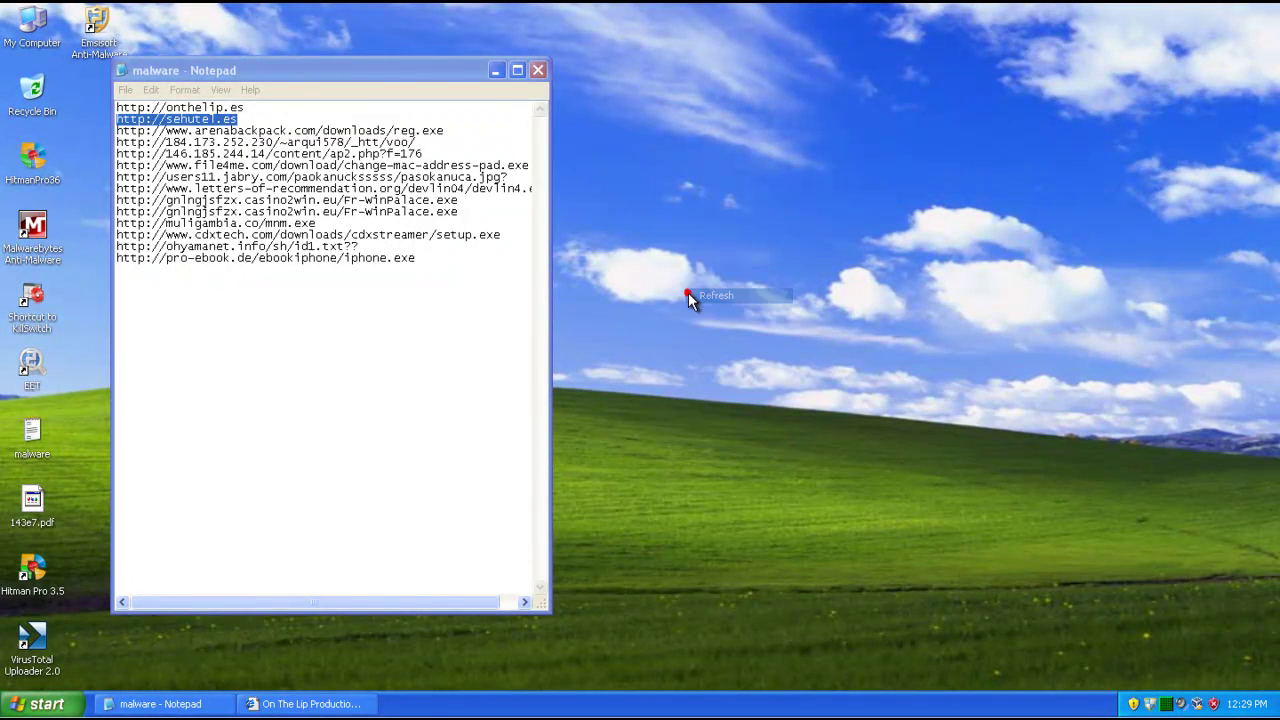
right_click(579, 201)
left_click(588, 224)
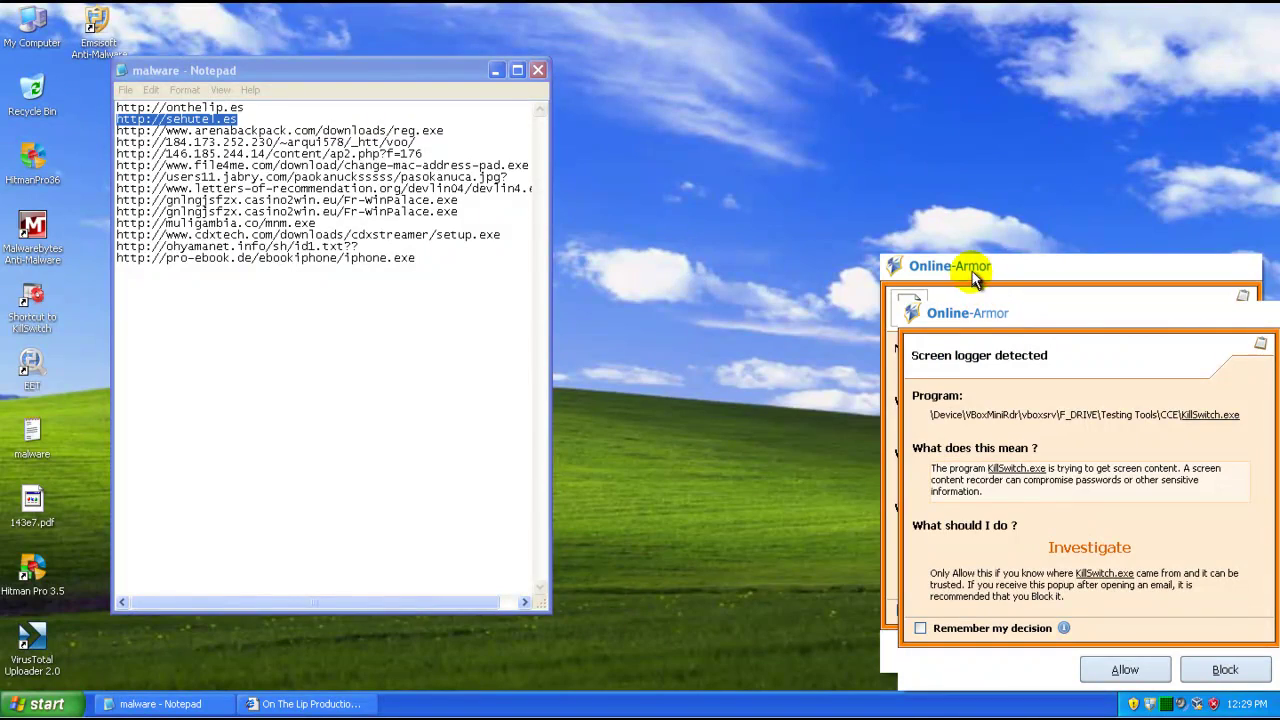
- Move the overlapping Online Armor alerts apart and allow KillSwitch.exe's screen logger and ccekrnl.dat autorun requests
left_click_drag(972, 271, 765, 258)
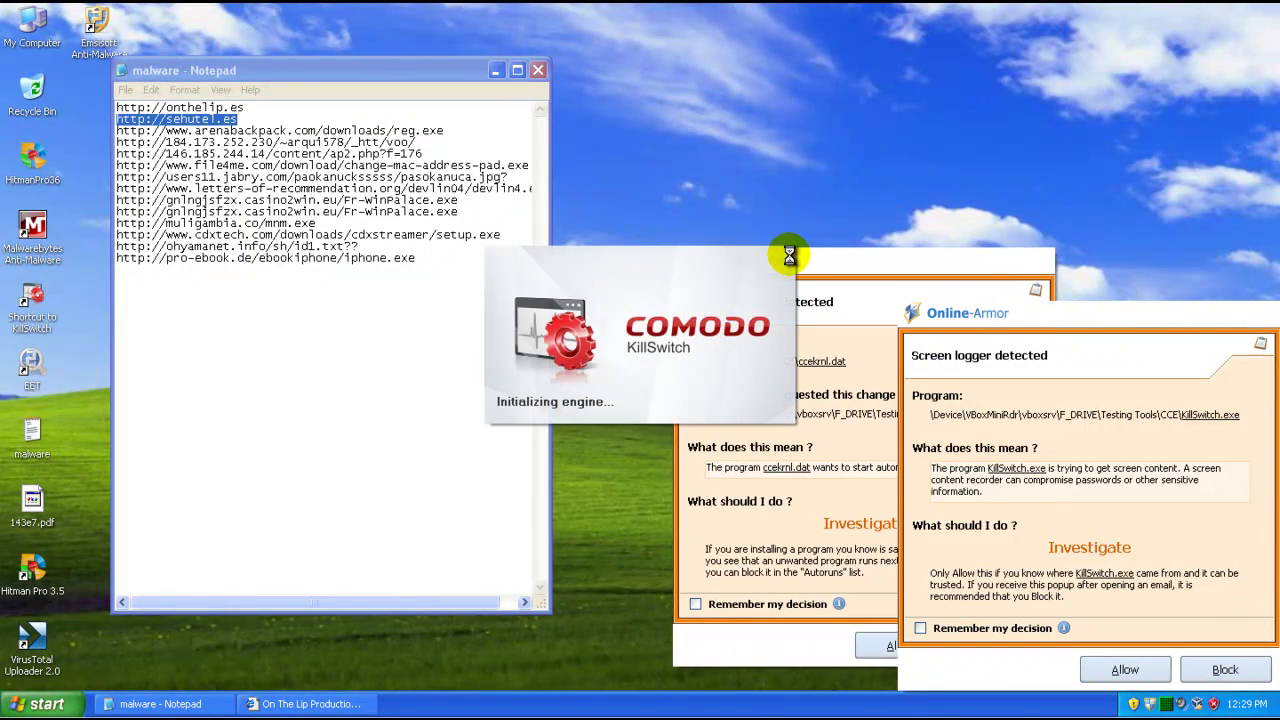
left_click_drag(845, 262, 970, 18)
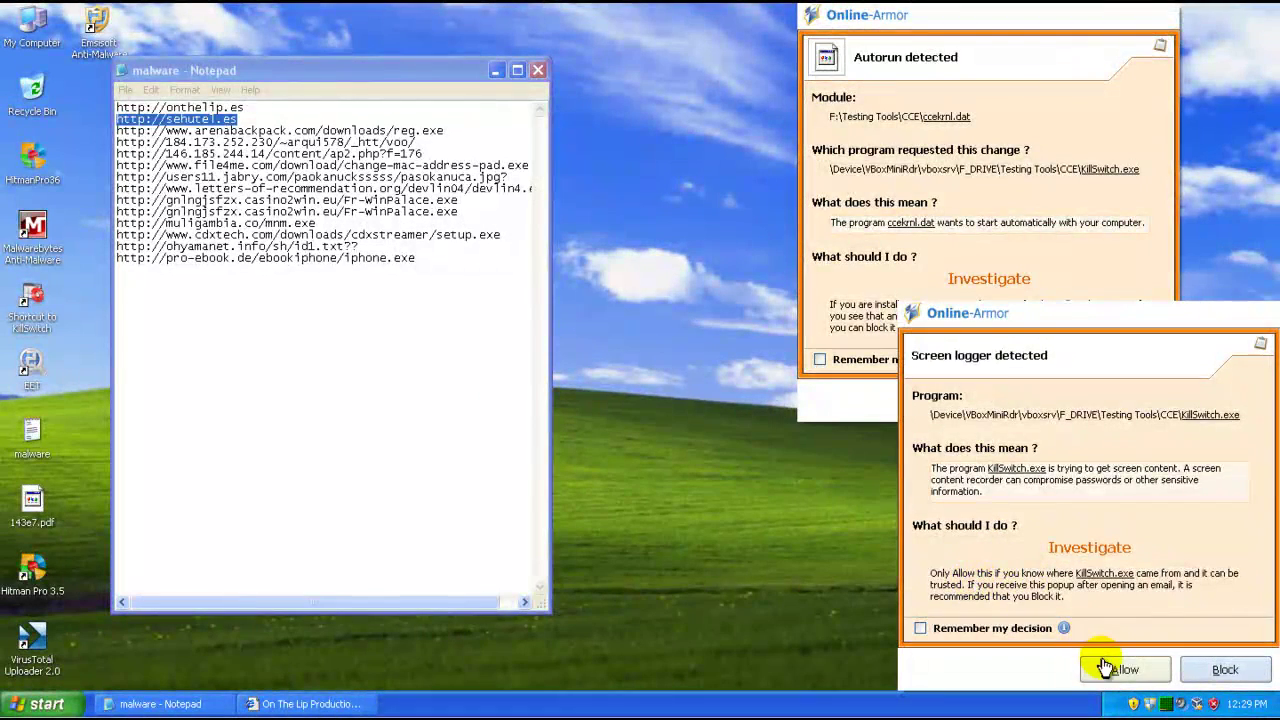
left_click(1106, 672)
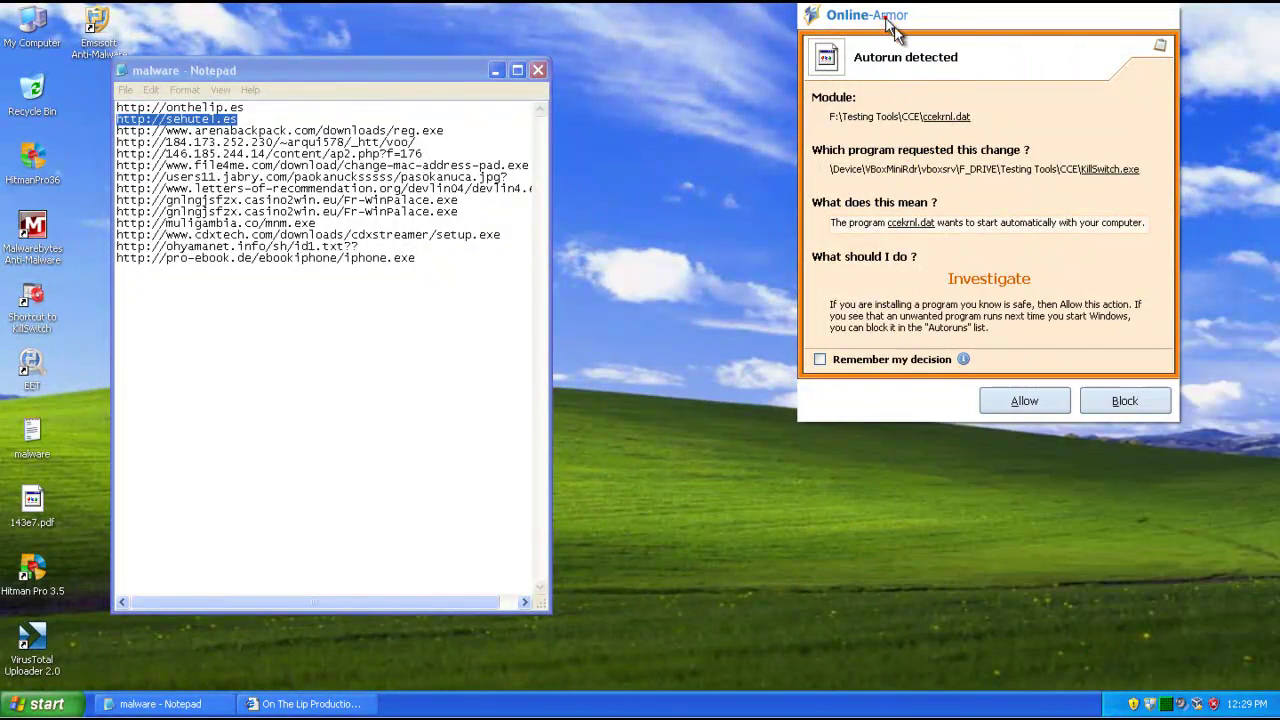
left_click(1113, 530)
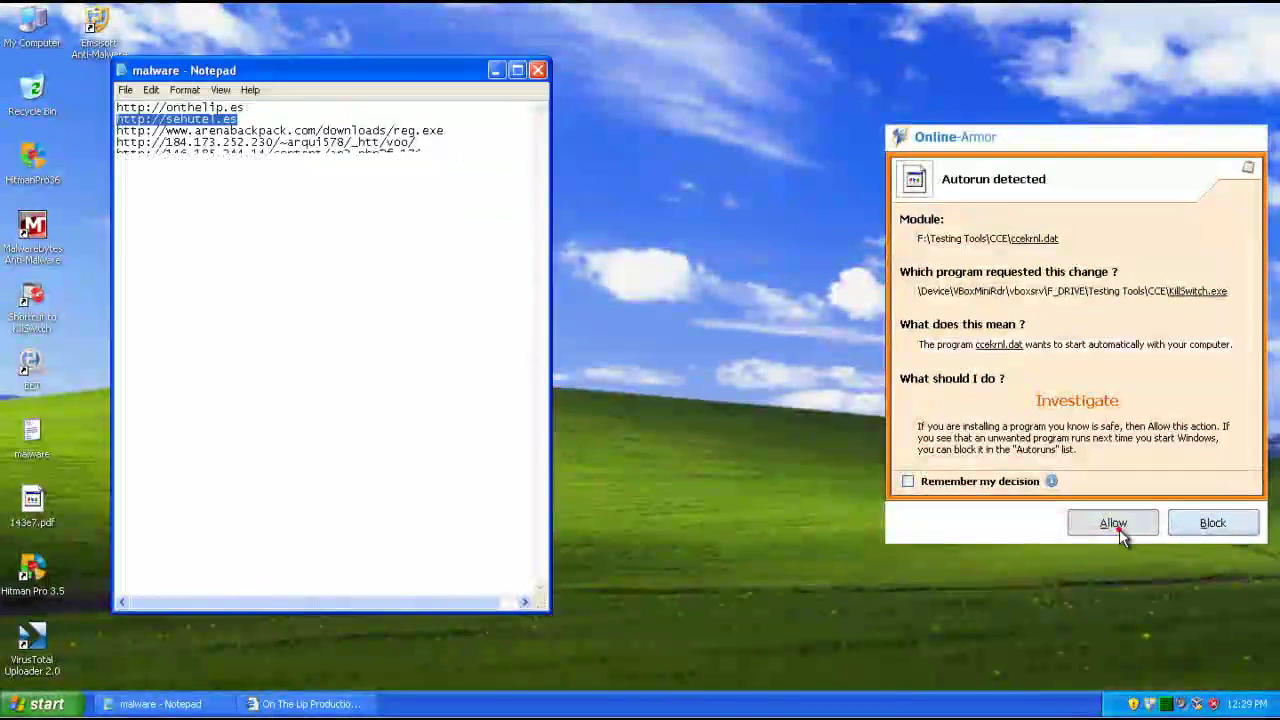
right_click(711, 216)
left_click(724, 244)
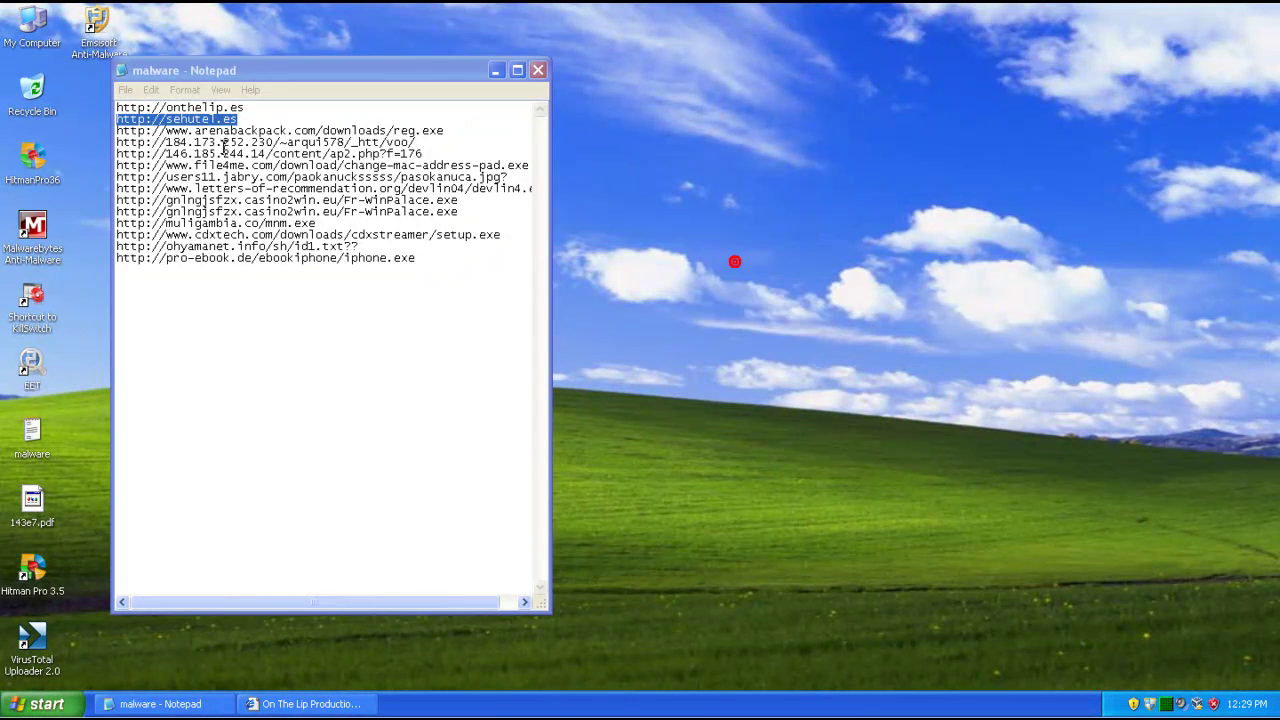
left_click(240, 118)
double_click(240, 118)
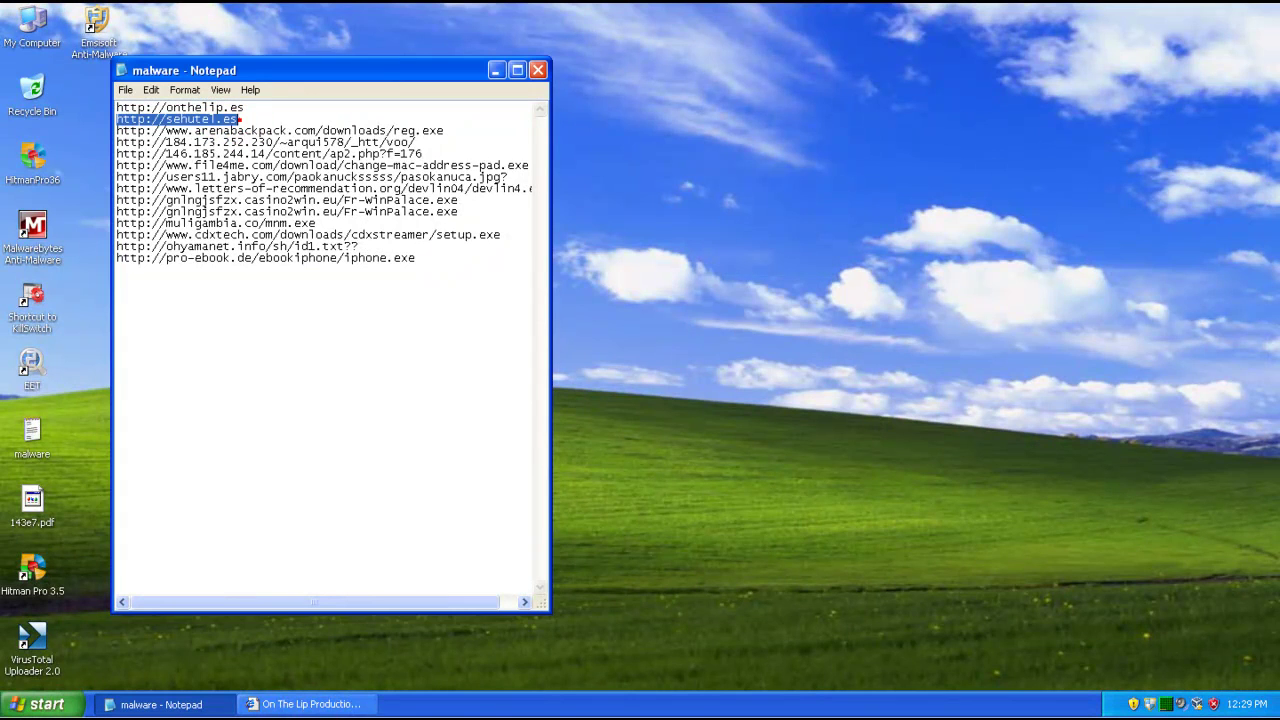
left_click(323, 703)
double_click(242, 119)
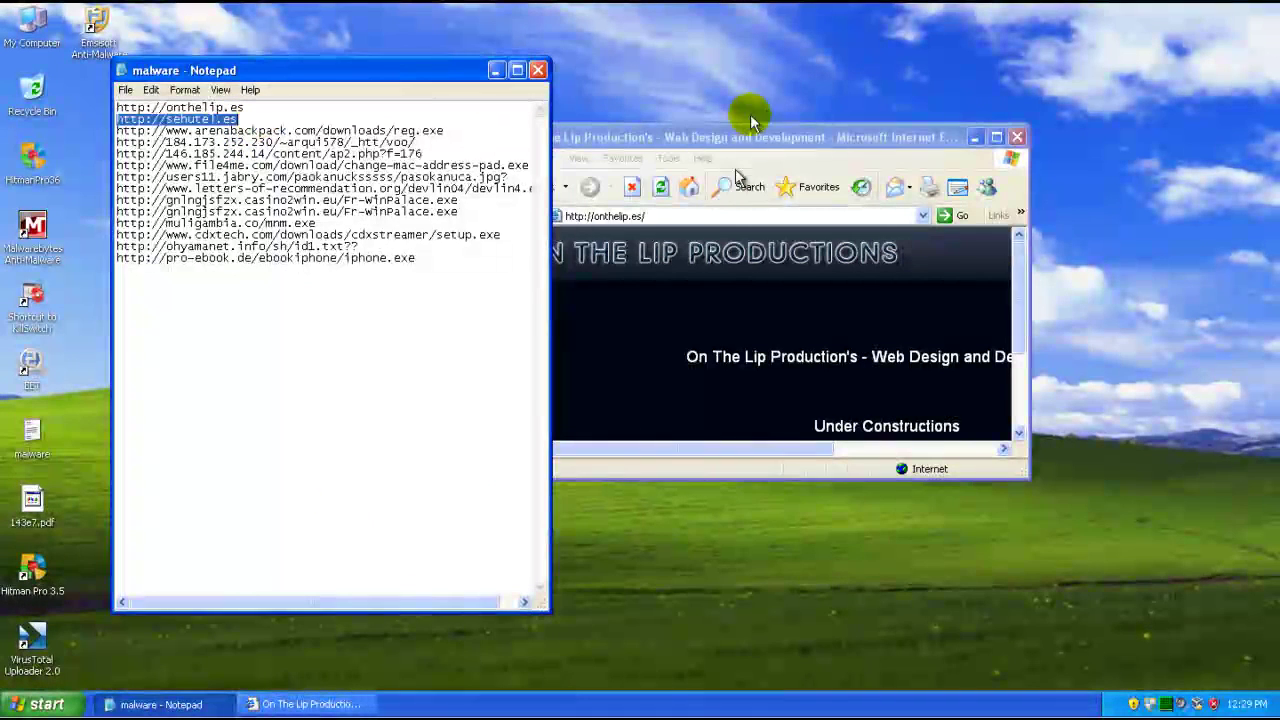
left_click(660, 187)
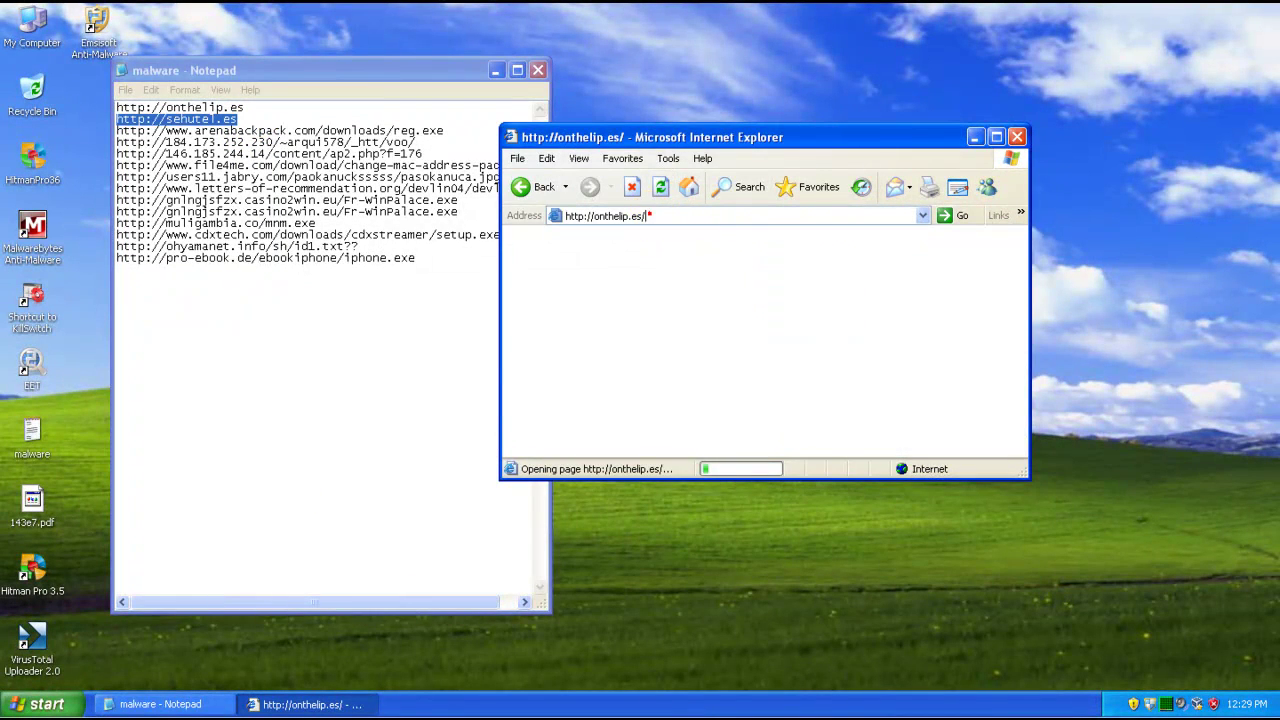
left_click(644, 215)
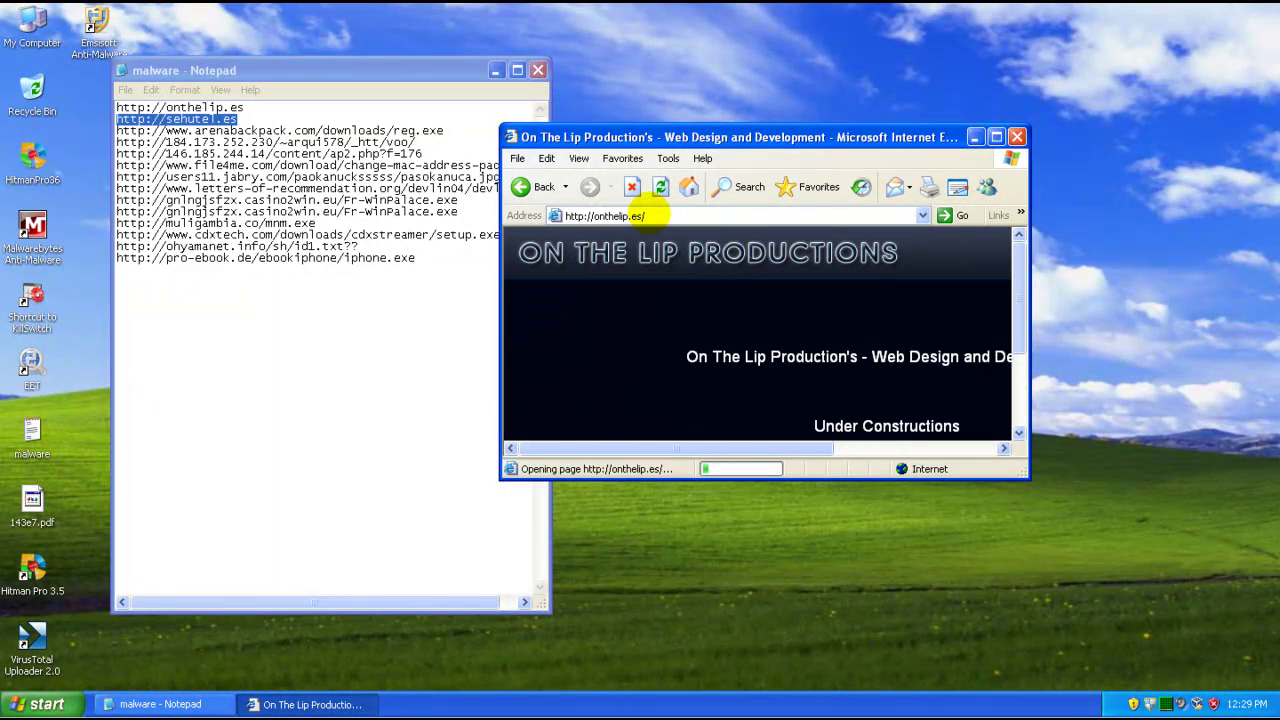
- Minimize the browser and the malware list in Notepad, and refresh the bare desktop
left_click(977, 139)
right_click(908, 254)
left_click(932, 281)
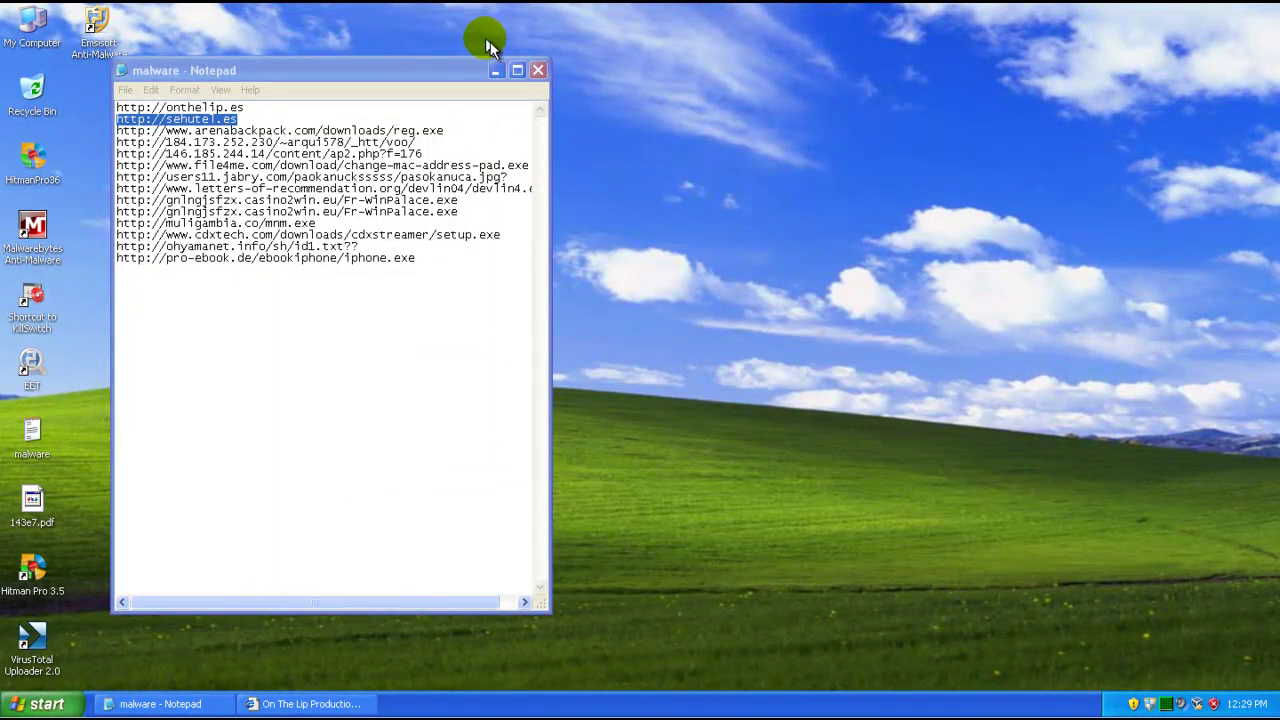
left_click(495, 70)
right_click(697, 291)
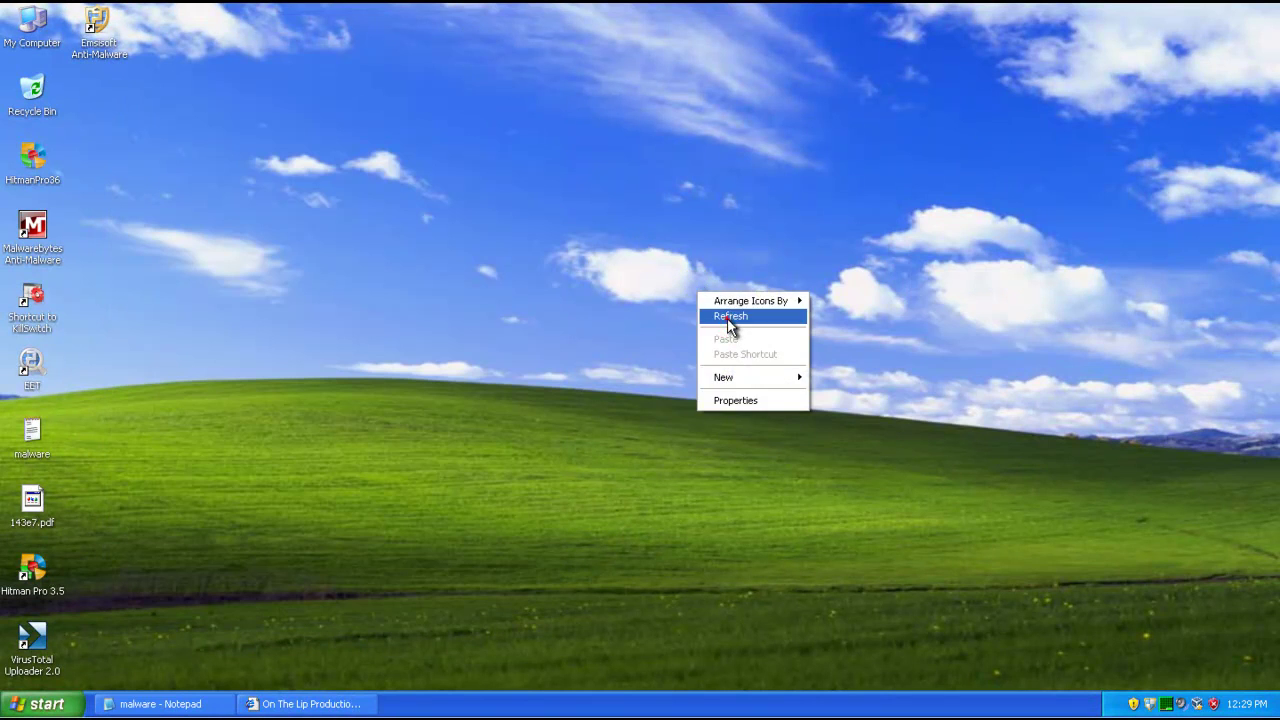
left_click(728, 318)
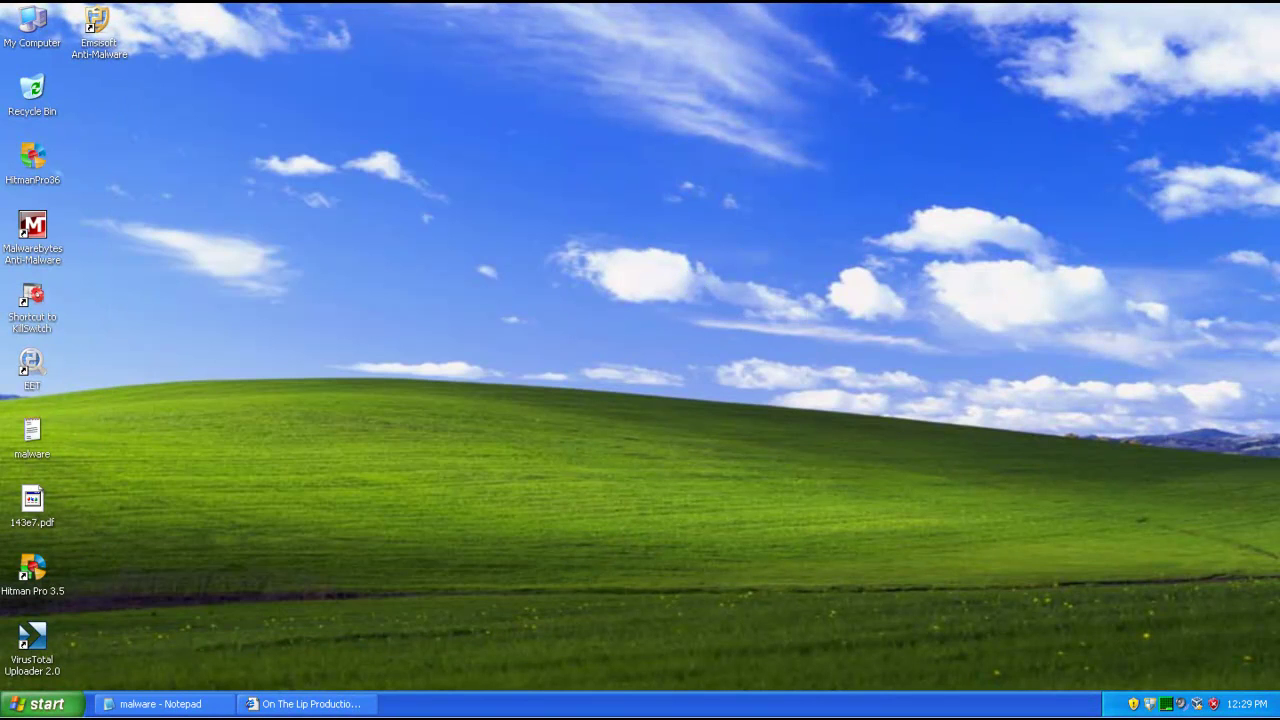
right_click(290, 294)
left_click(318, 320)
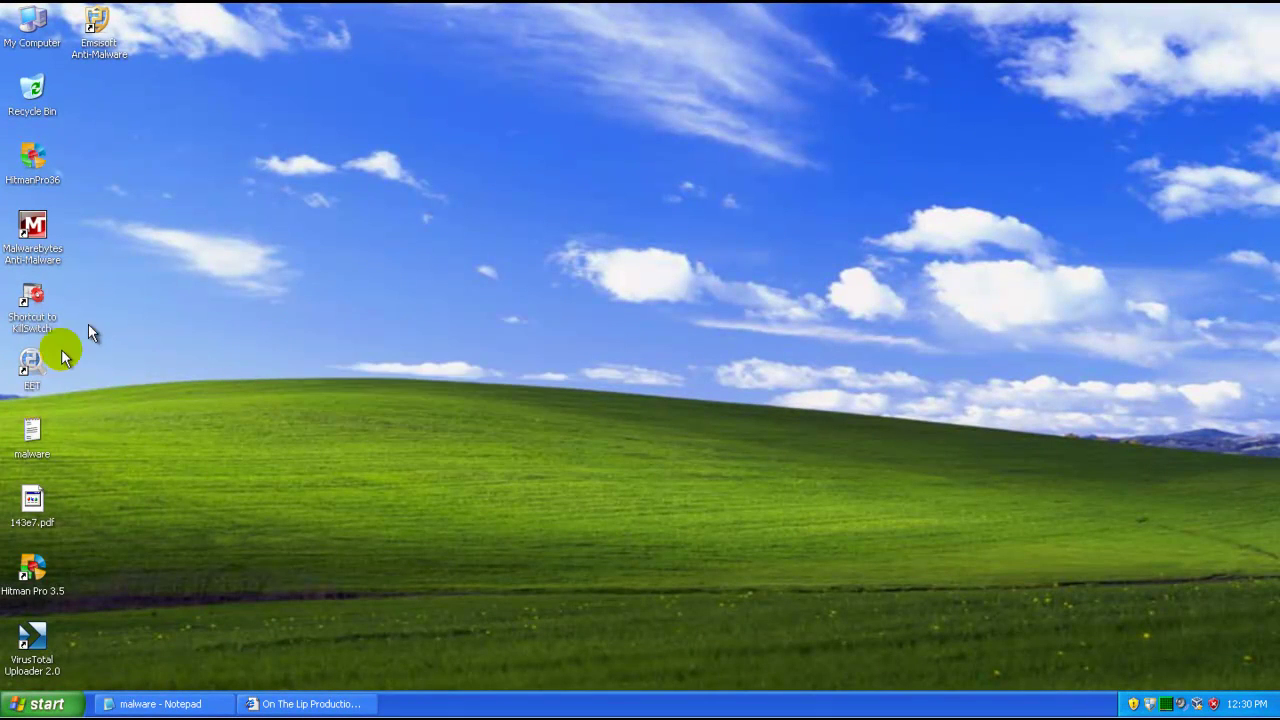
- Launch KillSwitch from its desktop shortcut, and briefly open and close the Online Armor status window
left_click(40, 315)
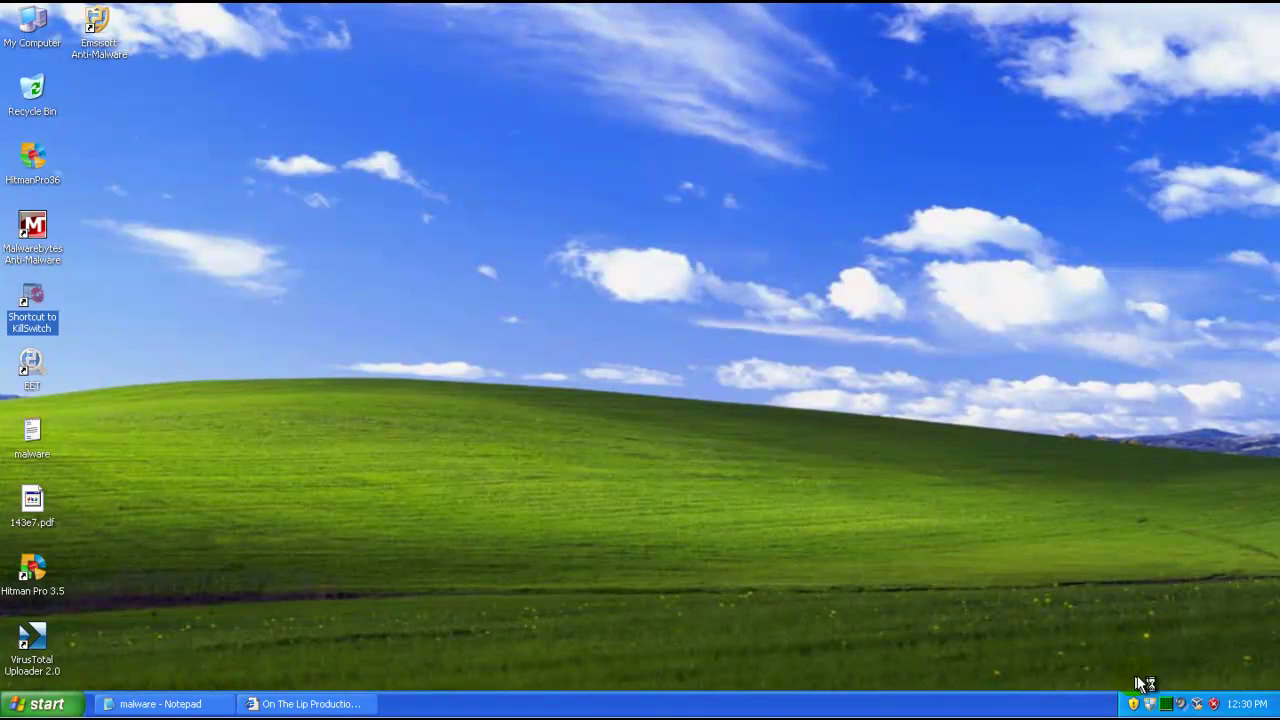
double_click(1151, 705)
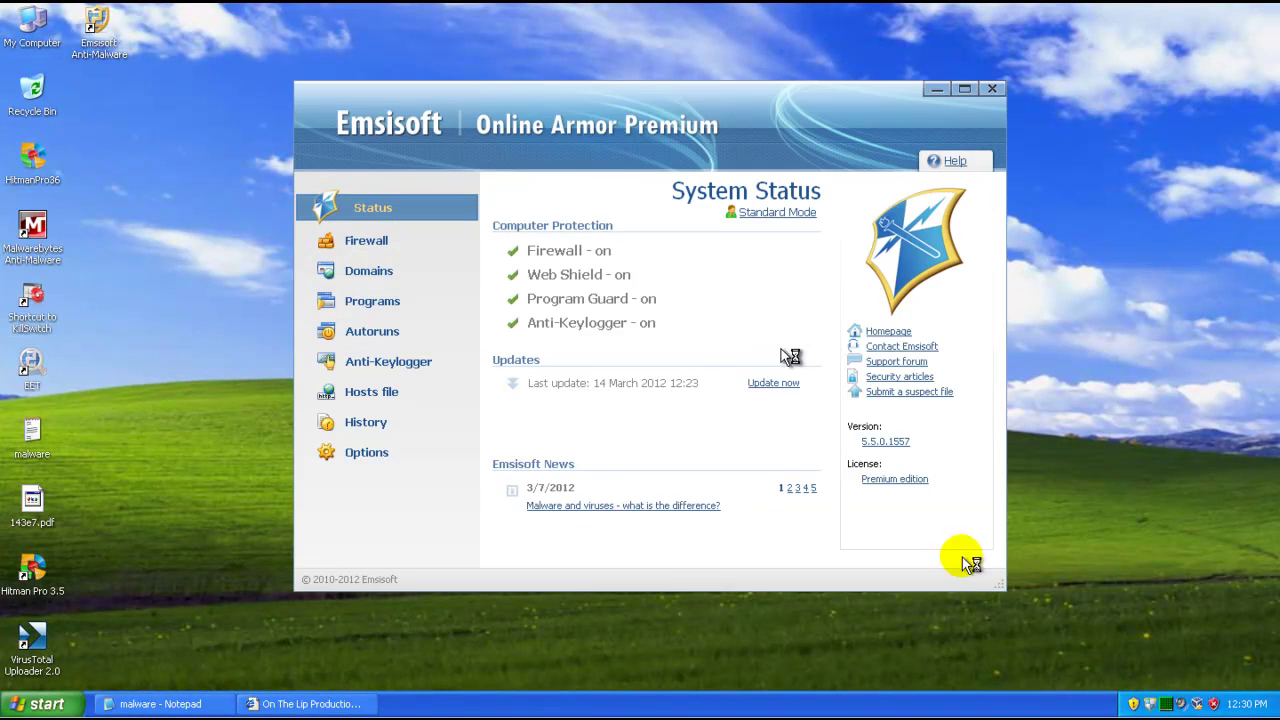
left_click(993, 89)
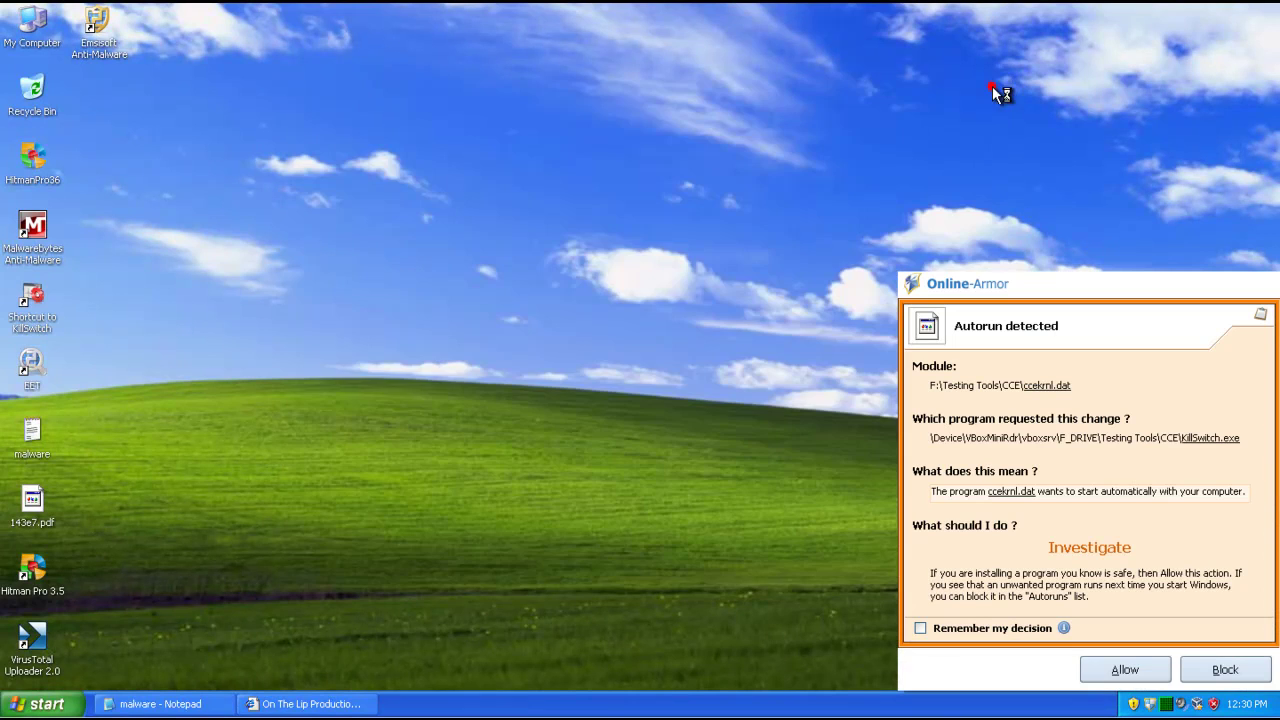
- Allow KillSwitch.exe's ccekrnl.dat autorun, direct hard disk access and internet access requests in the Online Armor alerts
left_click(1149, 660)
left_click(1122, 666)
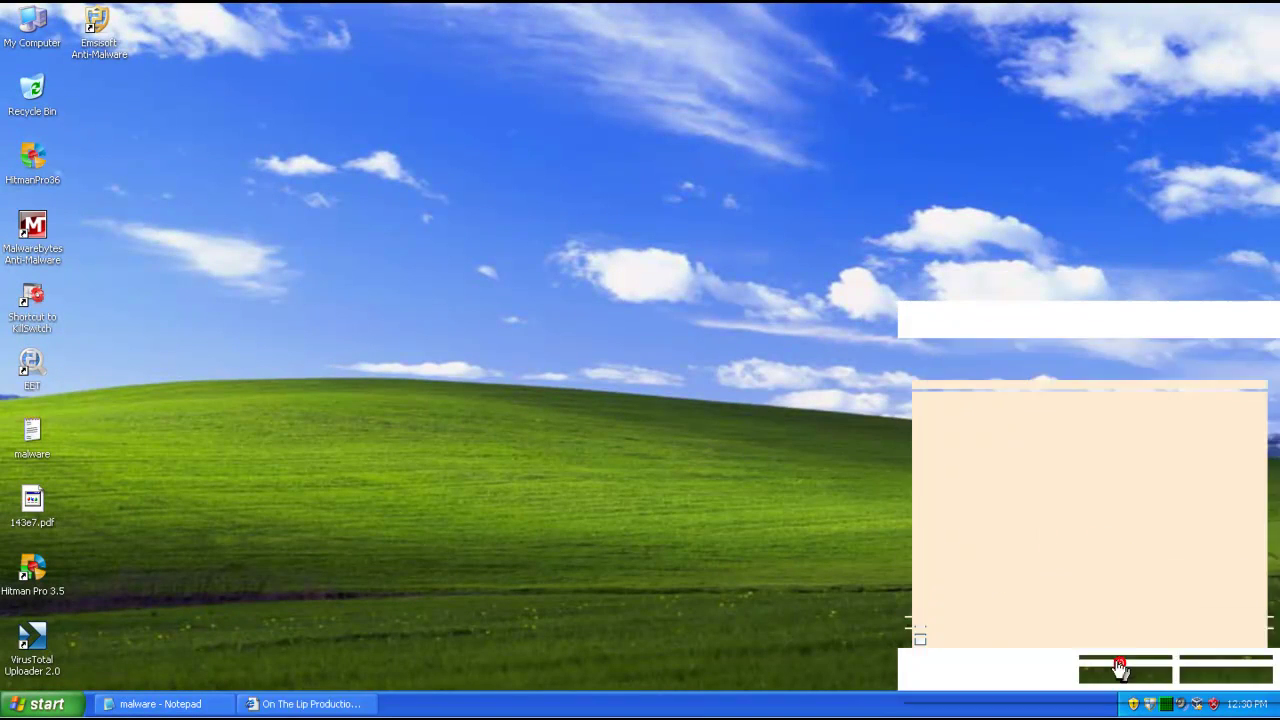
left_click(1115, 668)
left_click(1114, 670)
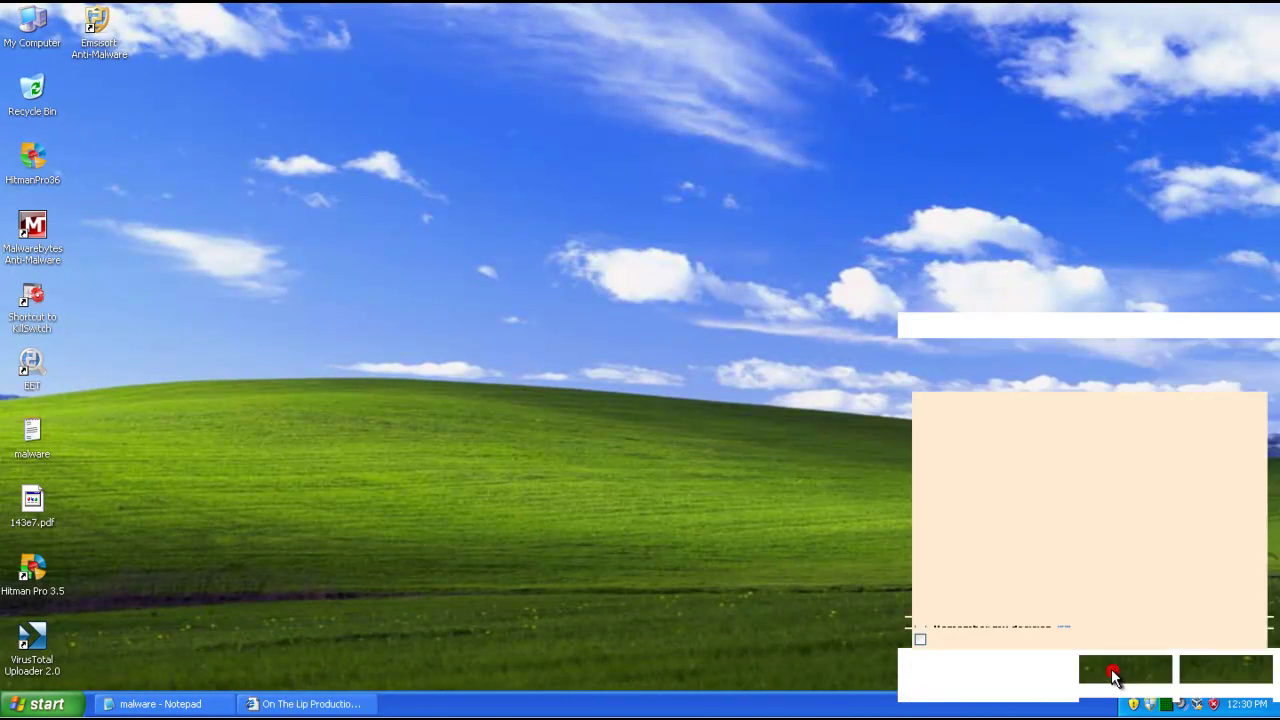
left_click(1118, 670)
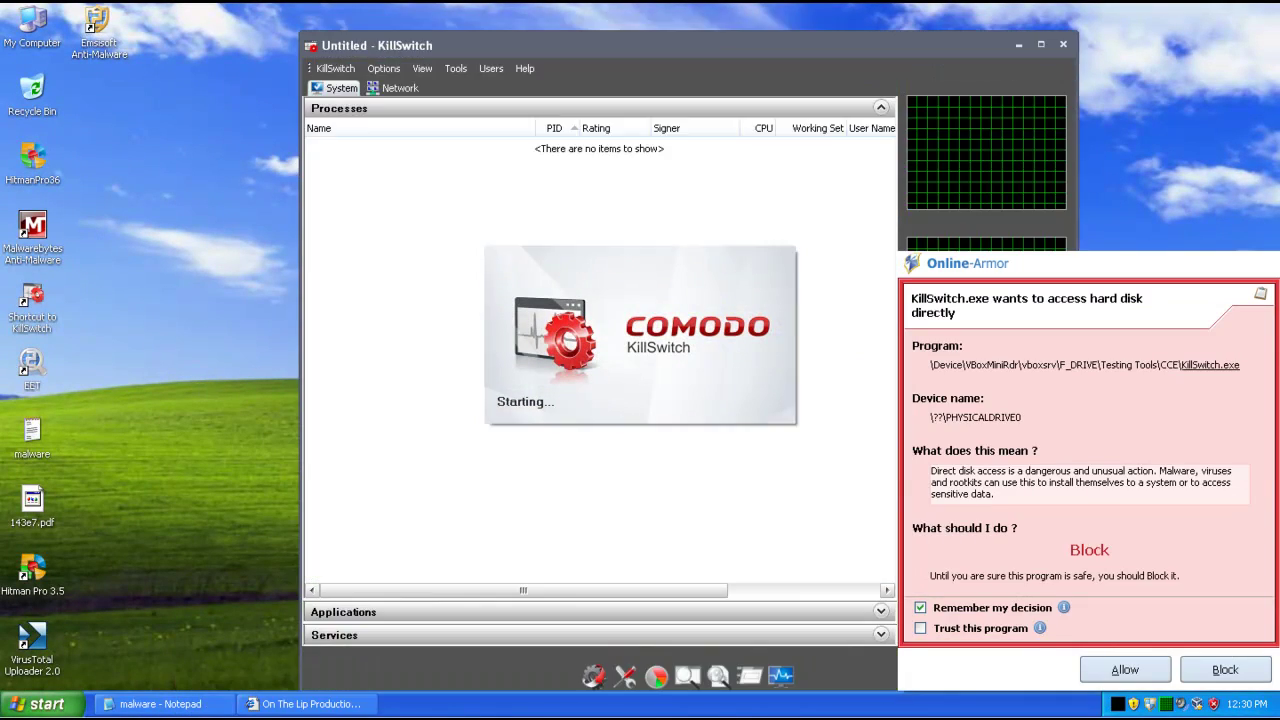
left_click(1122, 668)
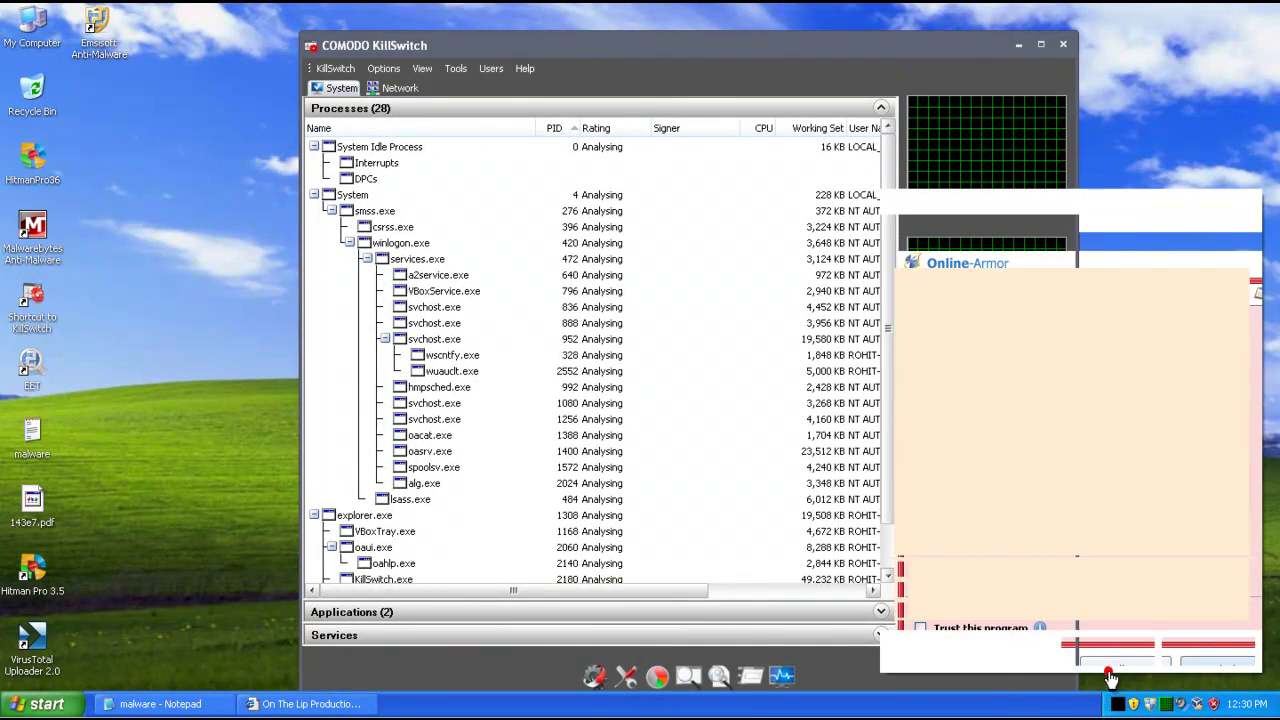
left_click(1100, 656)
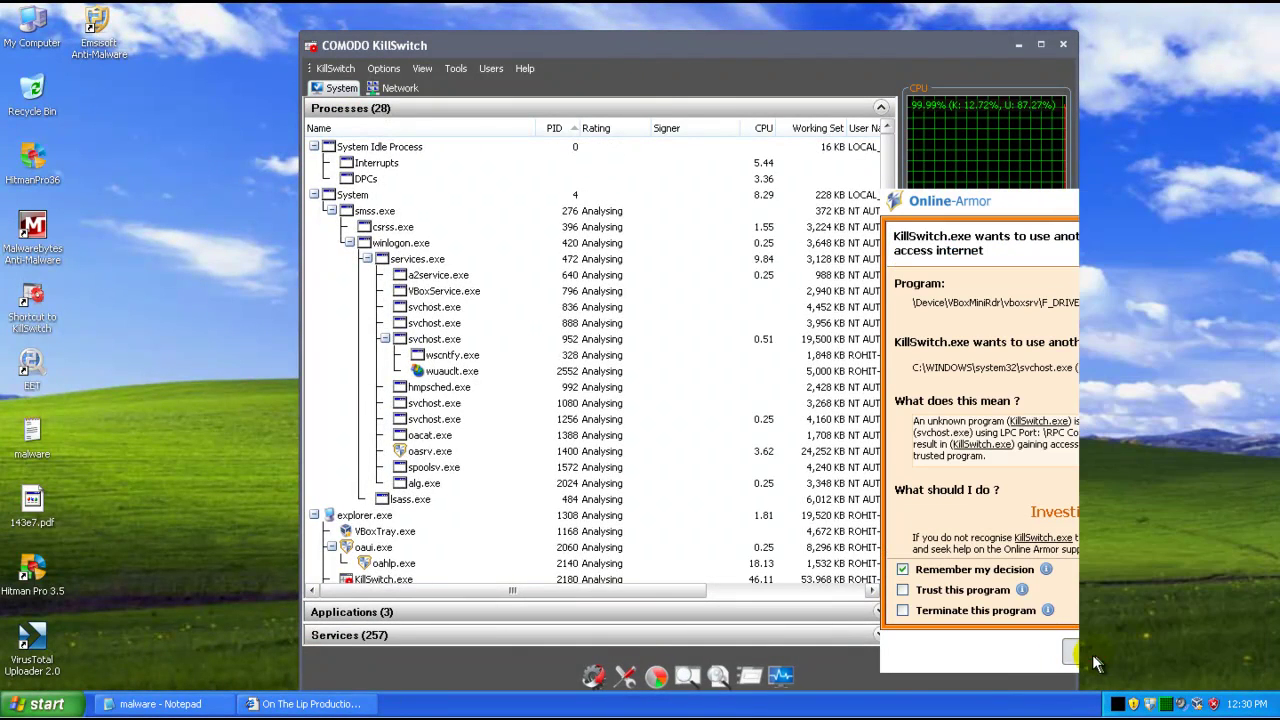
- Reposition the KillSwitch window and hide the safe processes from its process list
left_click_drag(882, 45, 1066, 31)
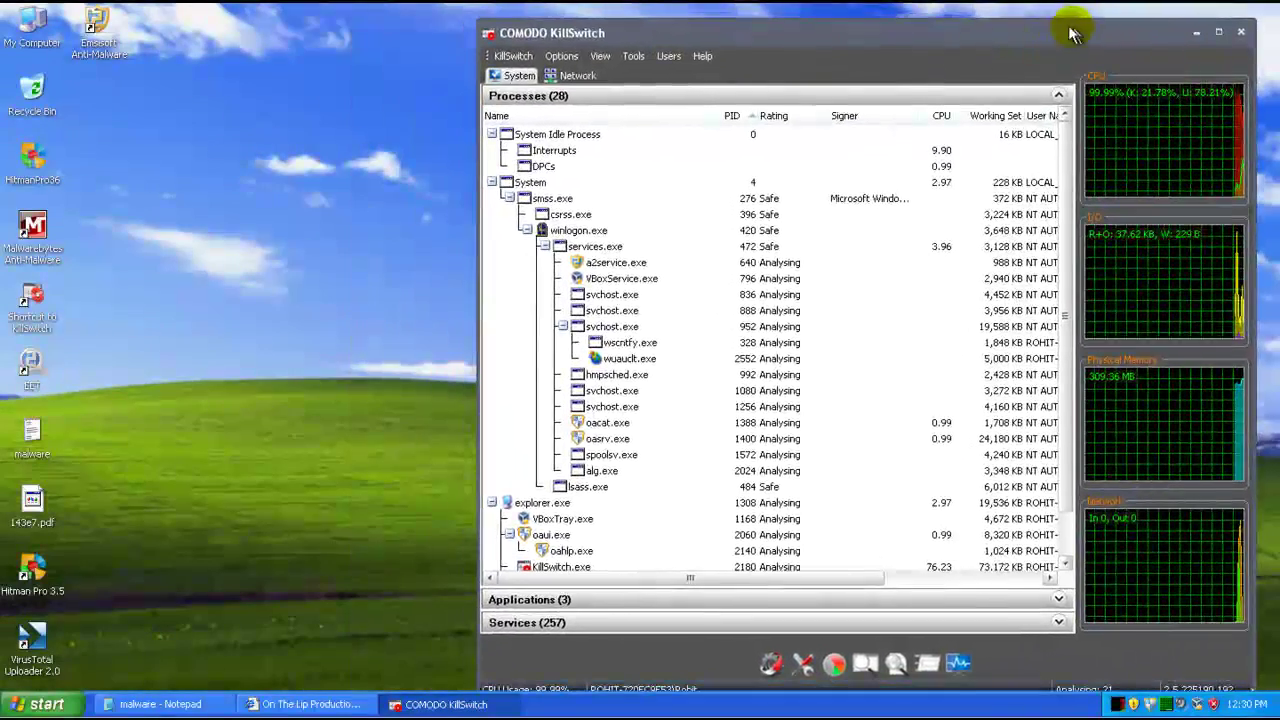
left_click(615, 50)
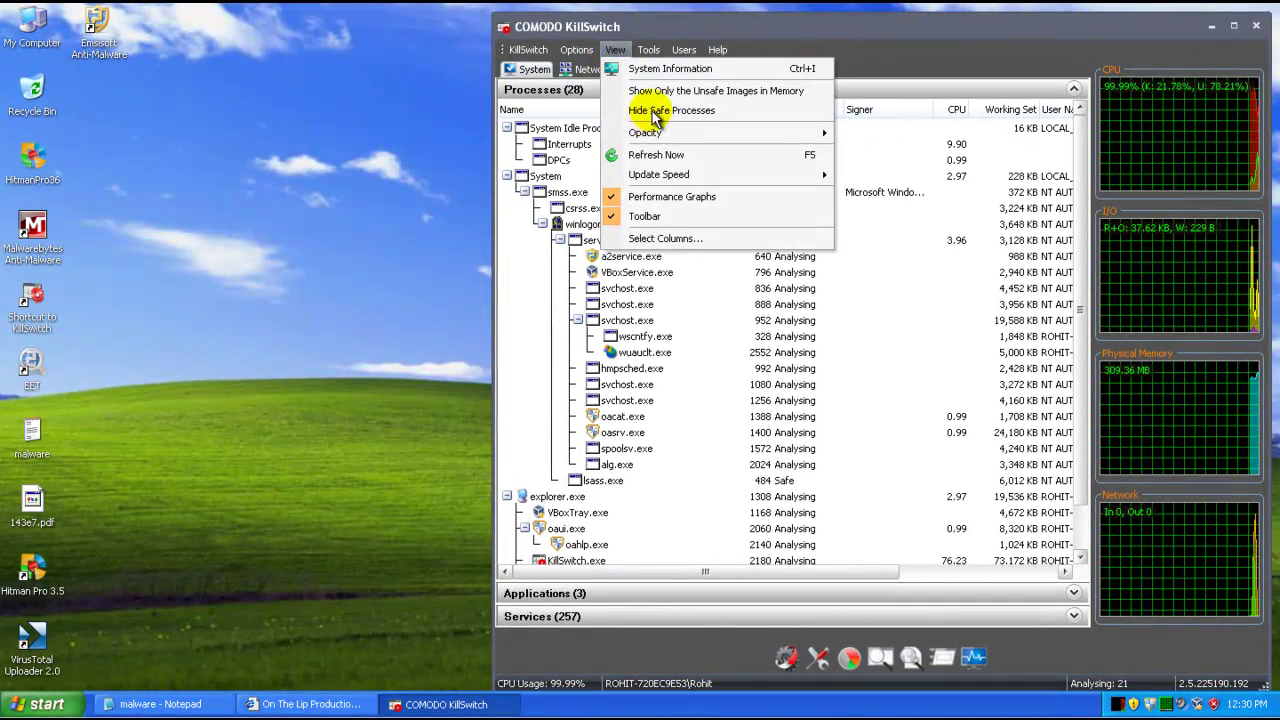
left_click(652, 111)
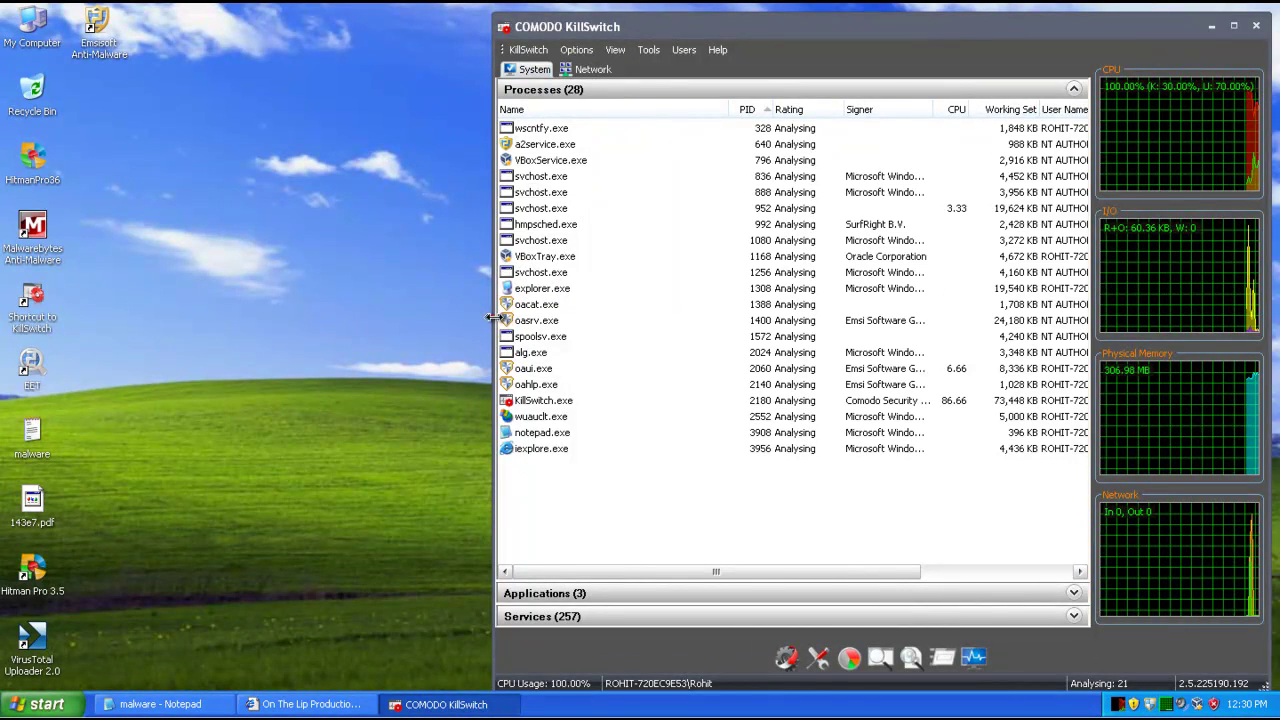
left_click_drag(492, 318, 966, 360)
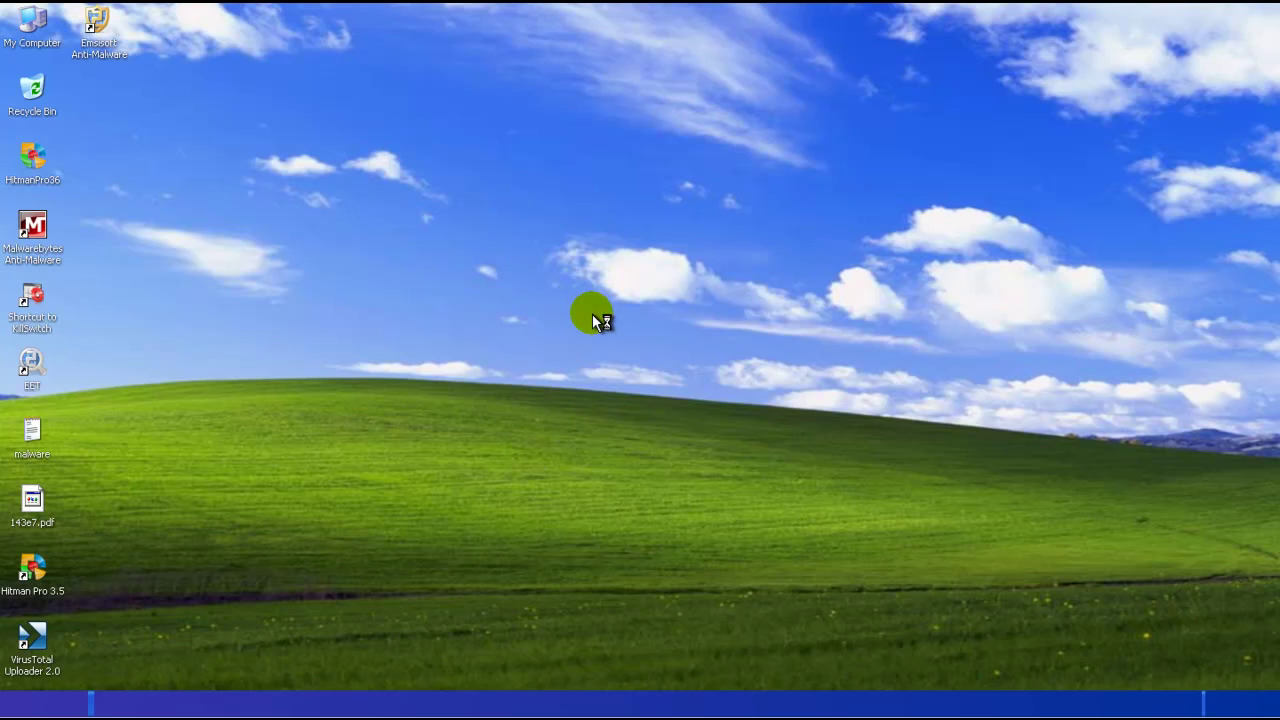
- Refresh the desktop and dismiss the balloon warning that antivirus software might not be installed
right_click(591, 312)
left_click(600, 326)
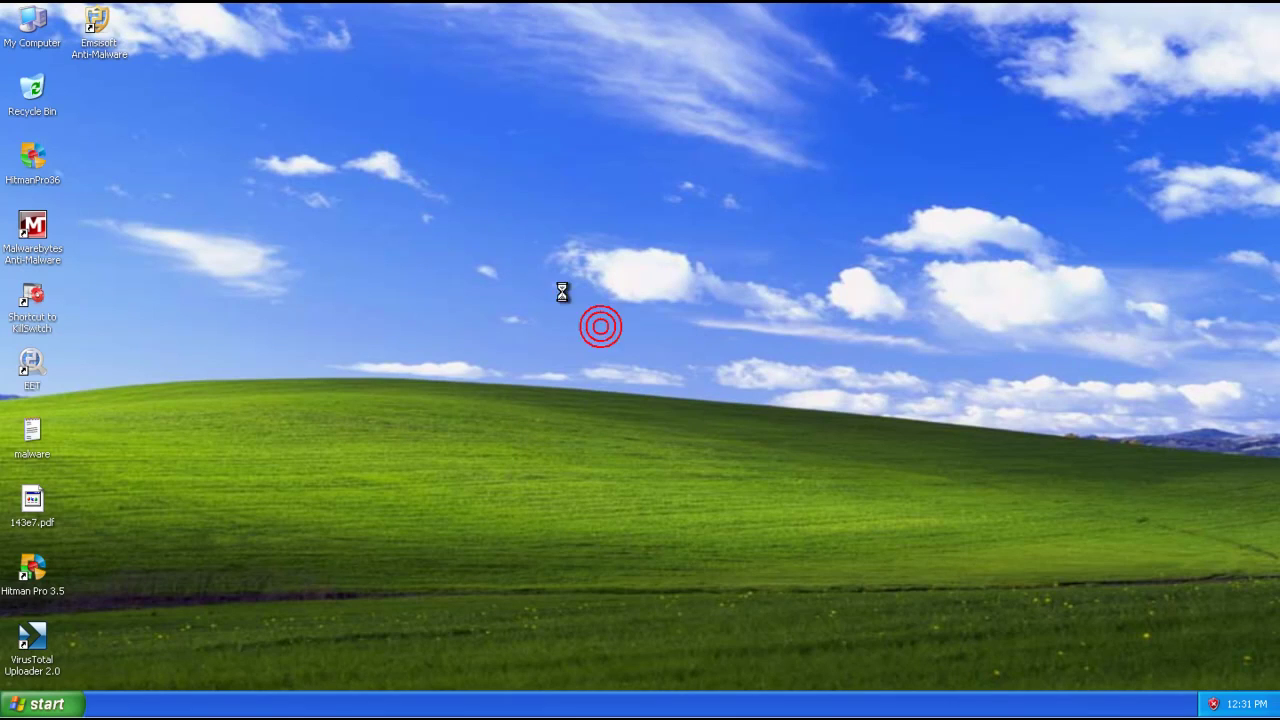
right_click(563, 292)
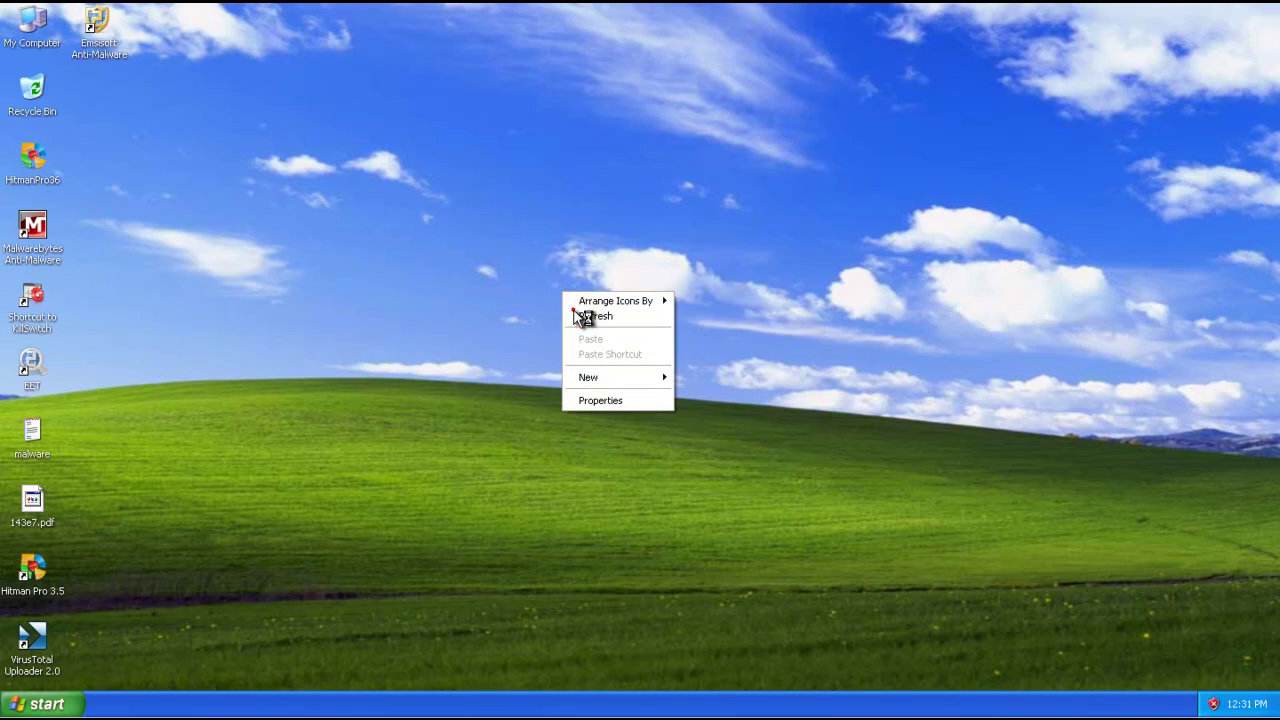
left_click(583, 316)
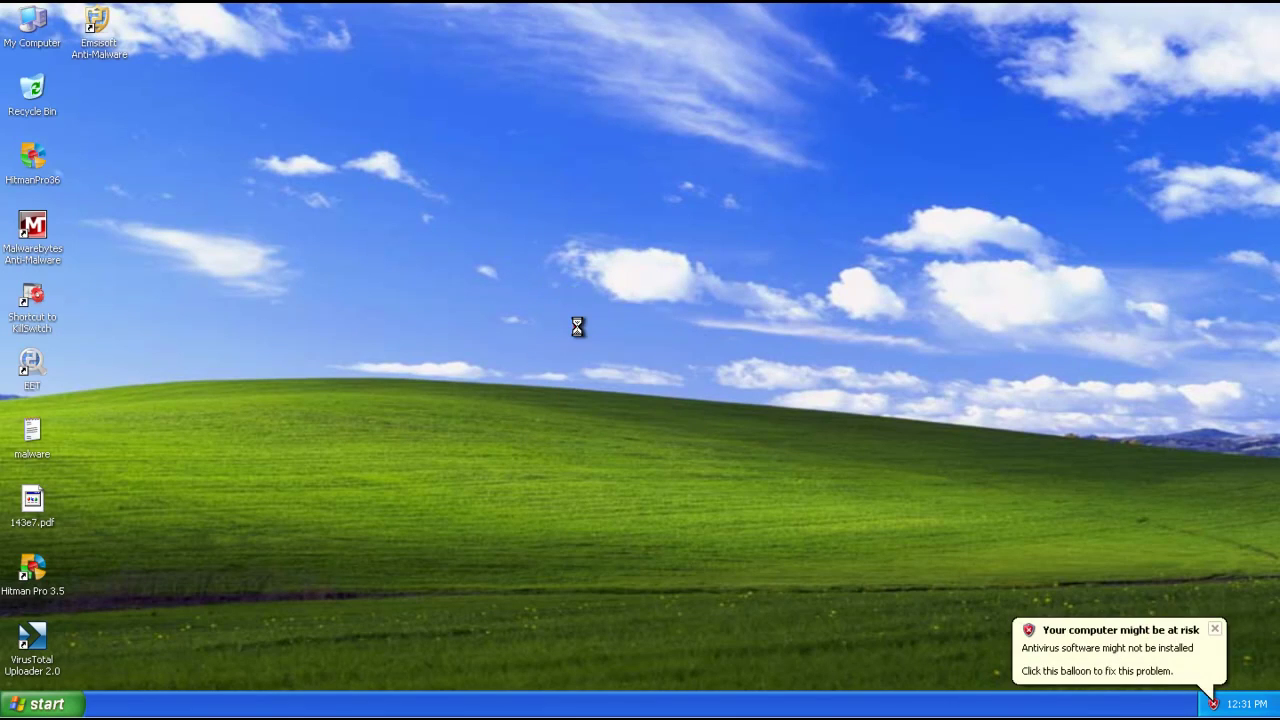
left_click(1216, 630)
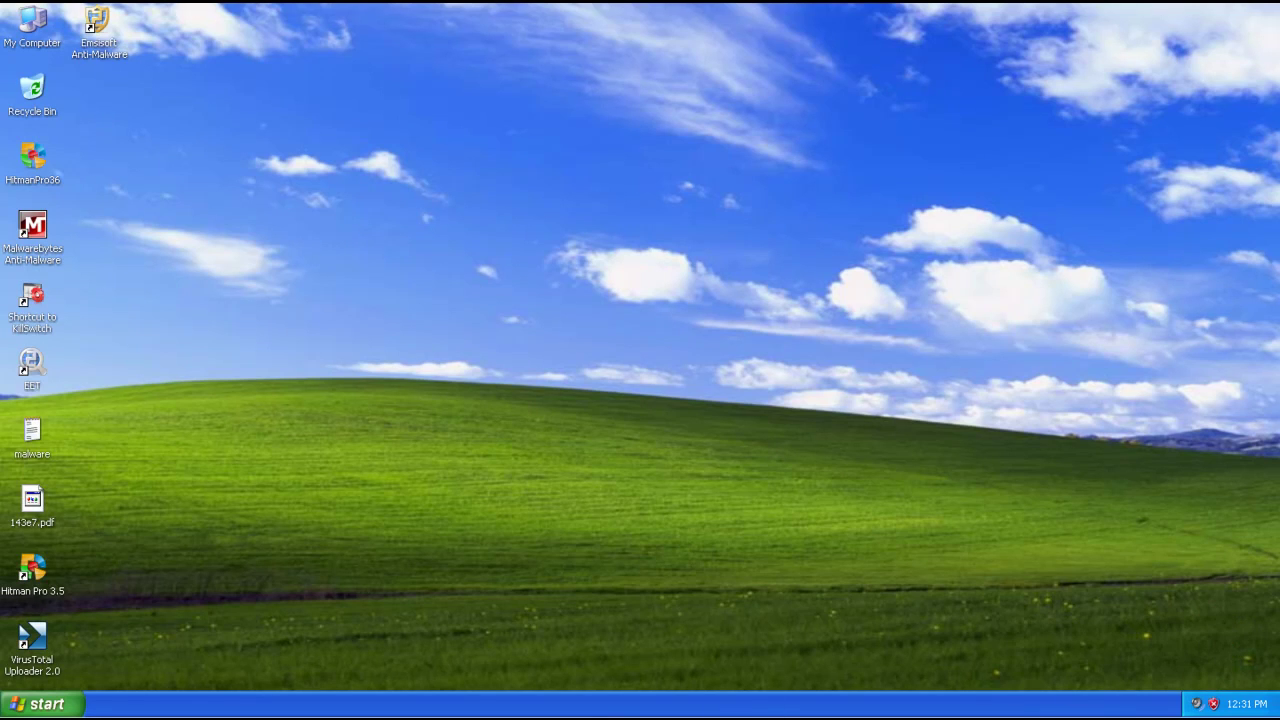
right_click(620, 704)
left_click(666, 692)
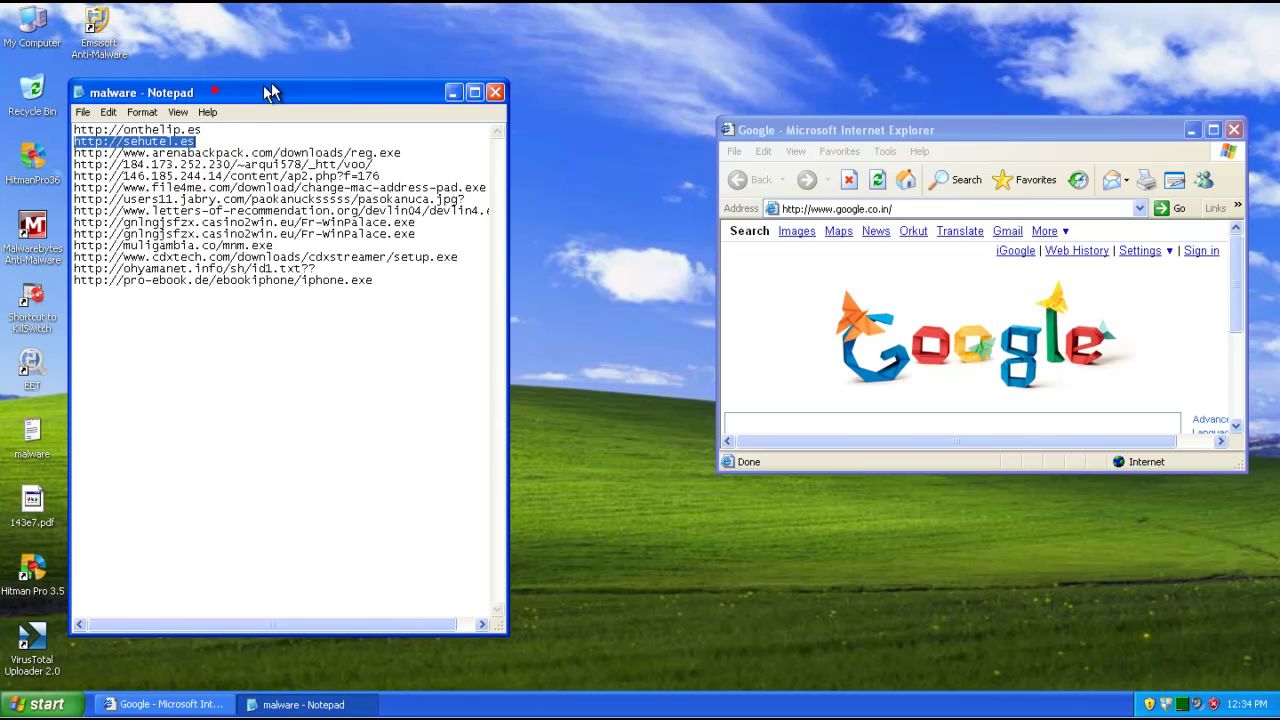
left_click_drag(213, 97, 256, 72)
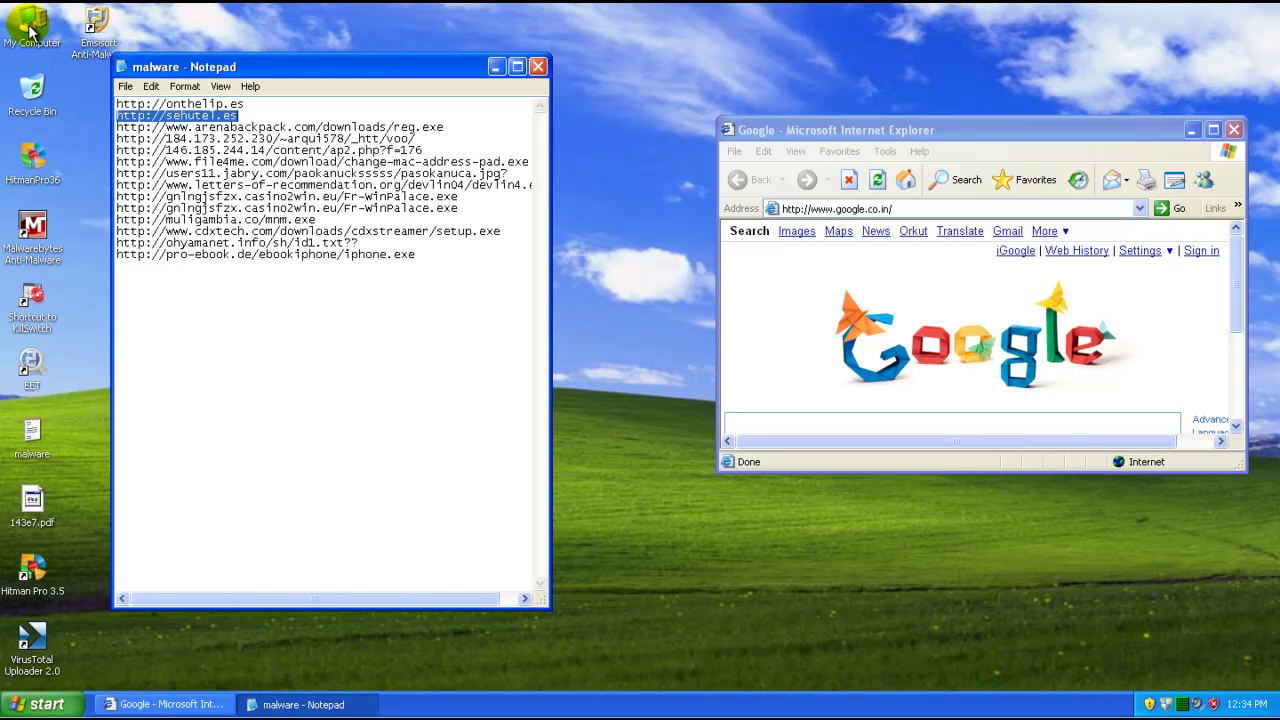
left_click(253, 116)
double_click(253, 116)
key("ctrl+c")
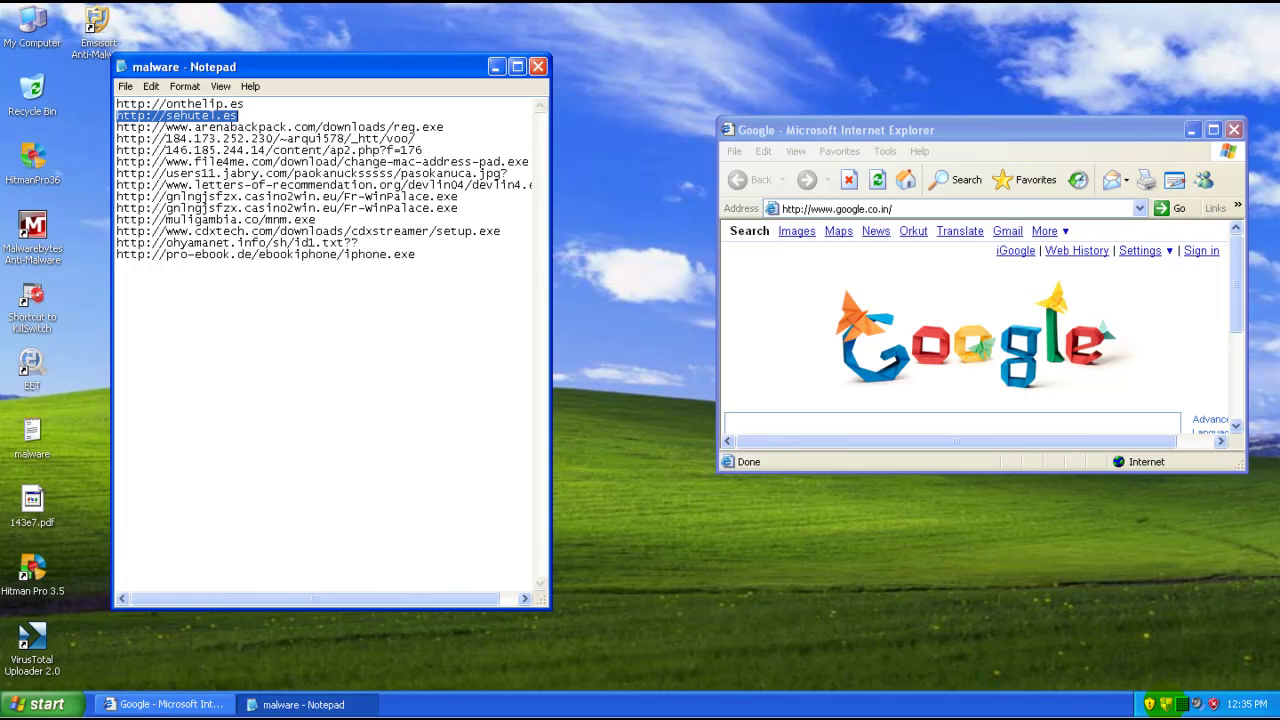
- Open the Online Armor status window to check its protection components, and close it
double_click(1181, 704)
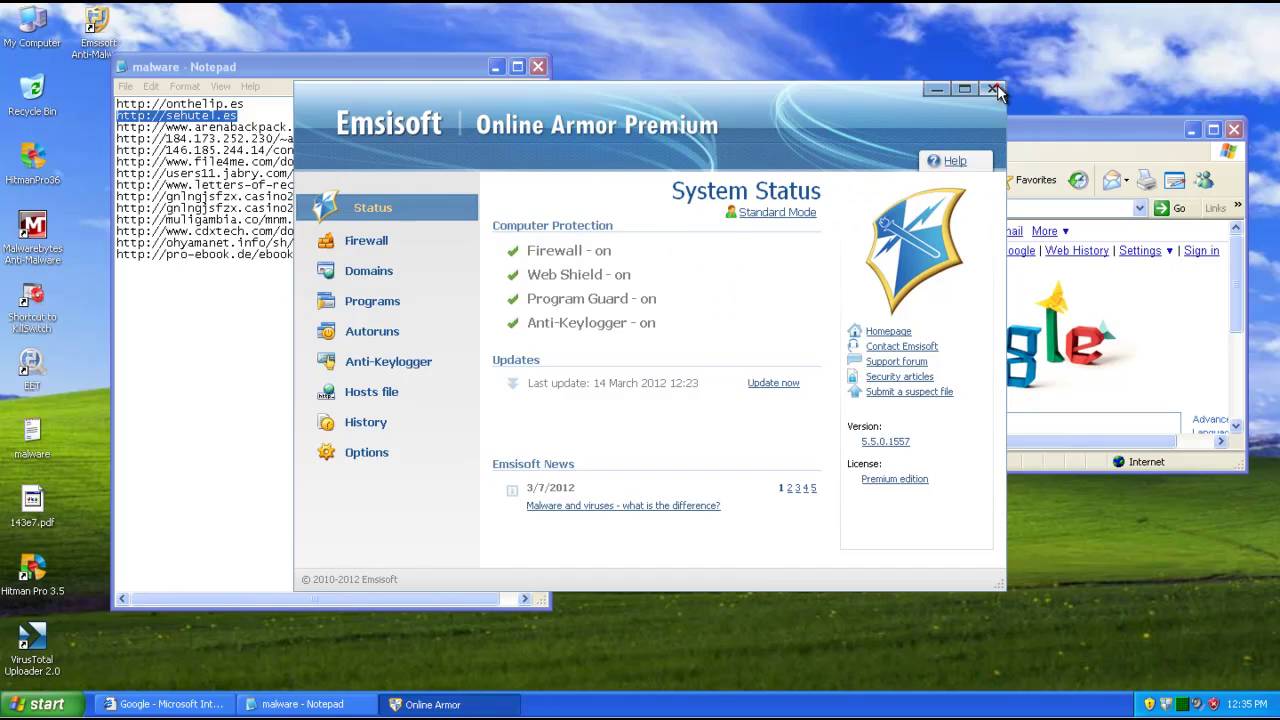
left_click(993, 89)
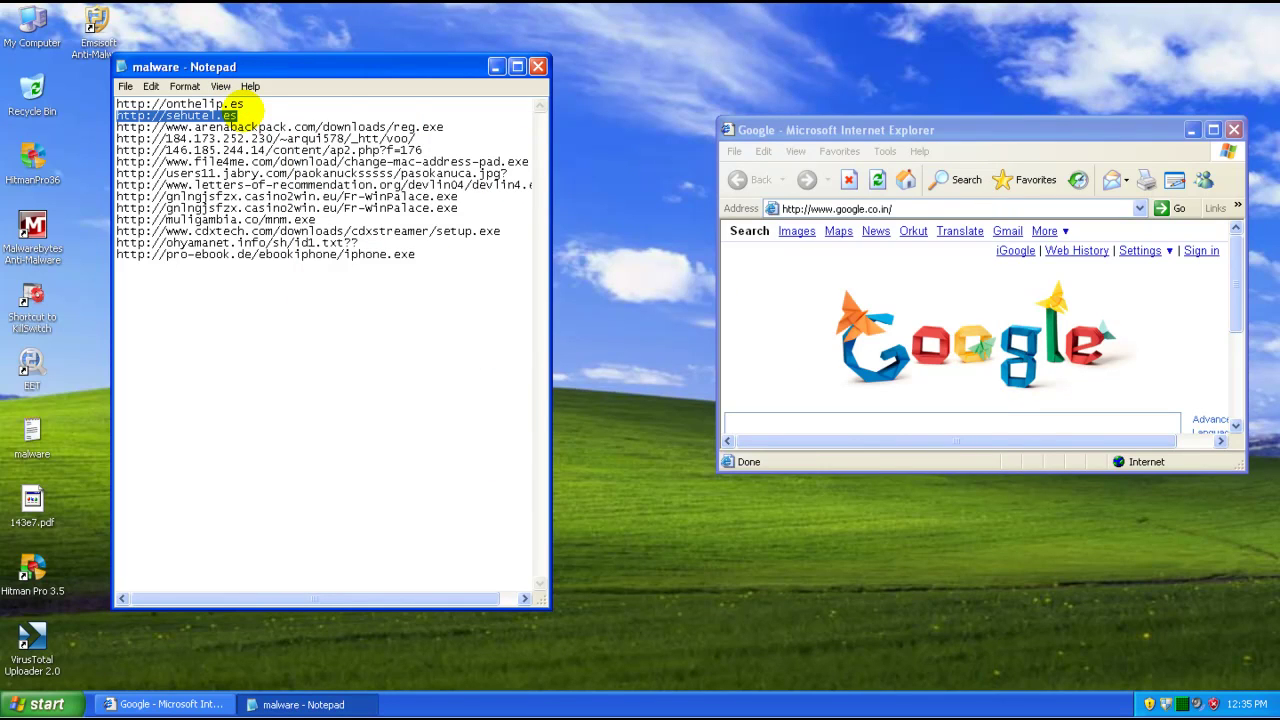
left_click(836, 208)
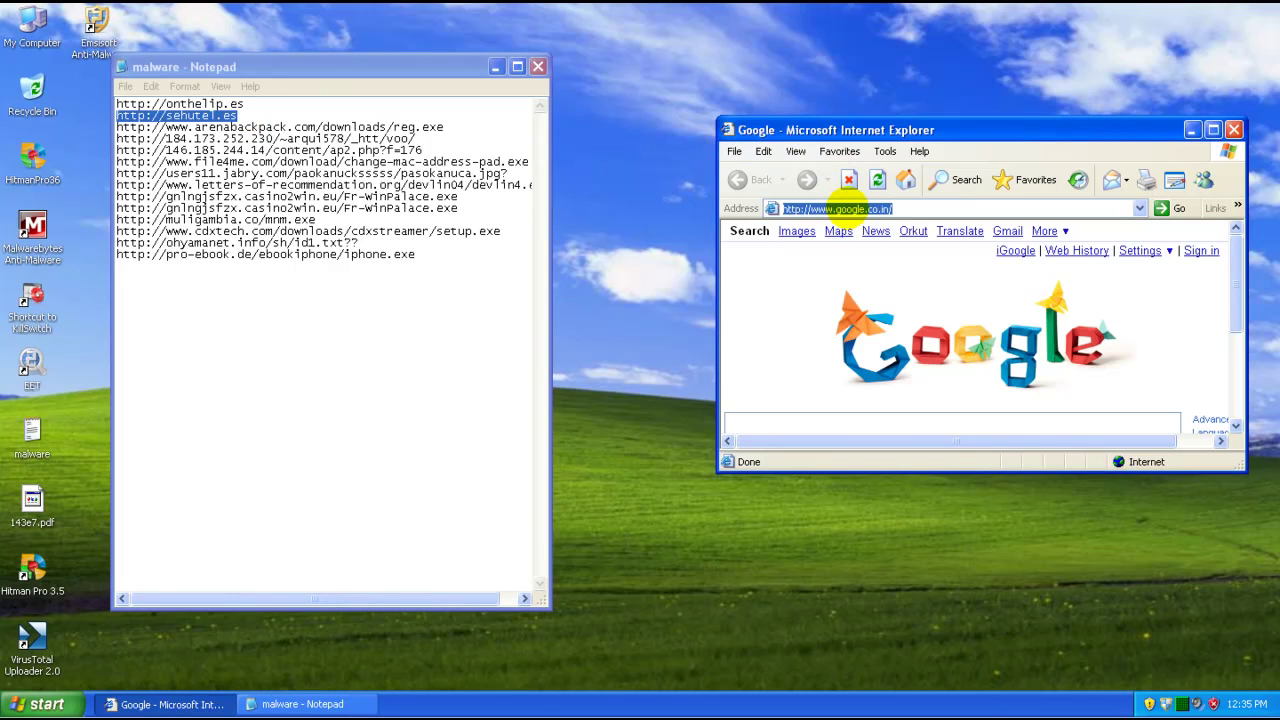
key("ctrl+v")
key("Return")
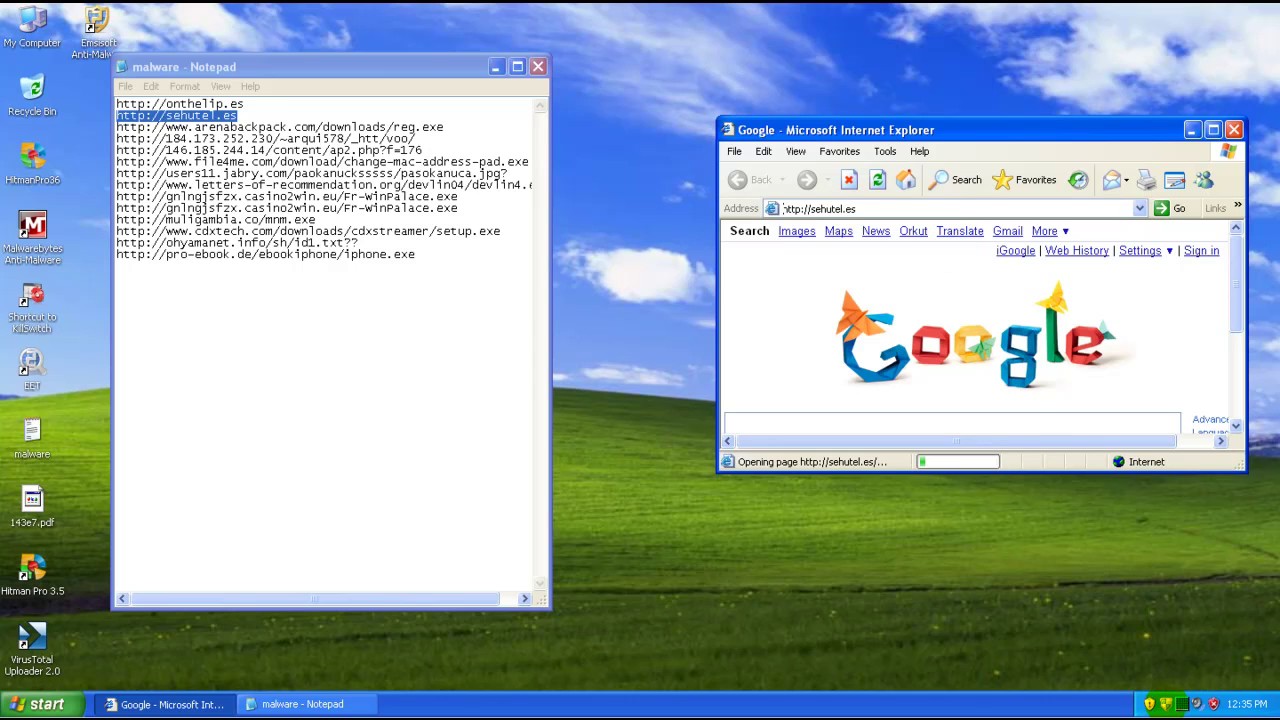
- View Online Armor's tray options while the page loads, and dismiss them without changing a setting
right_click(1166, 704)
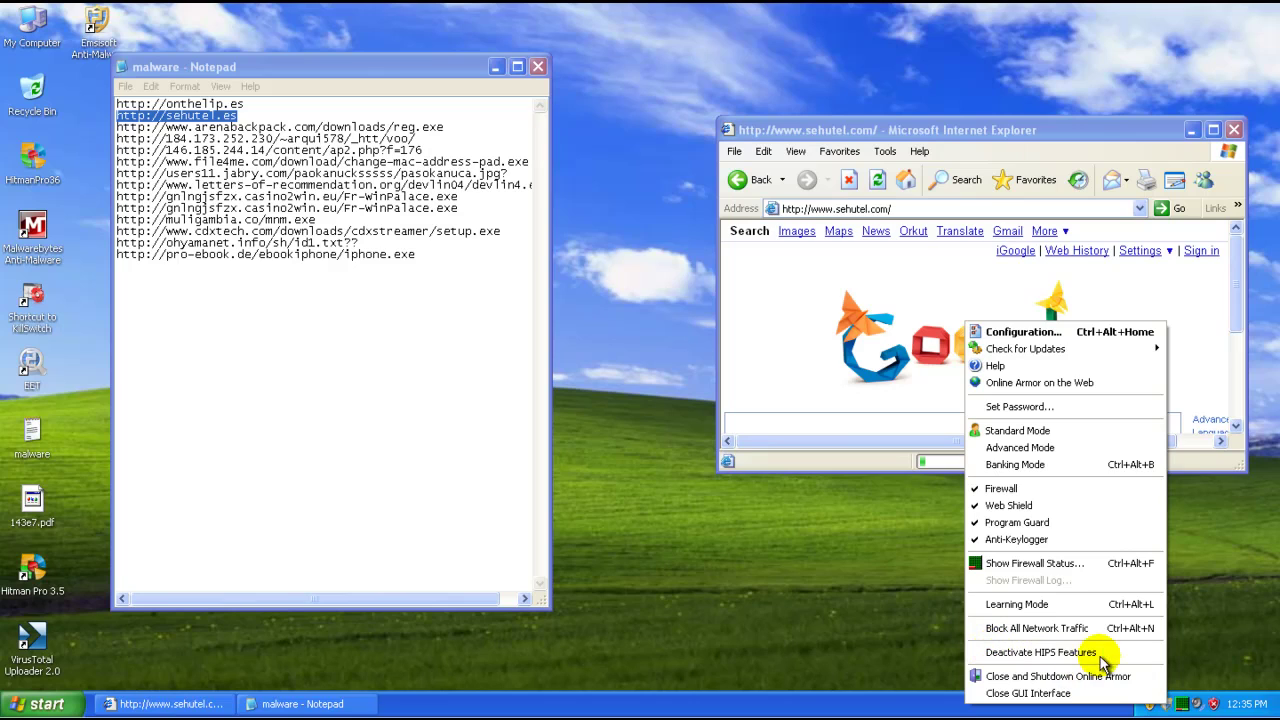
left_click(794, 574)
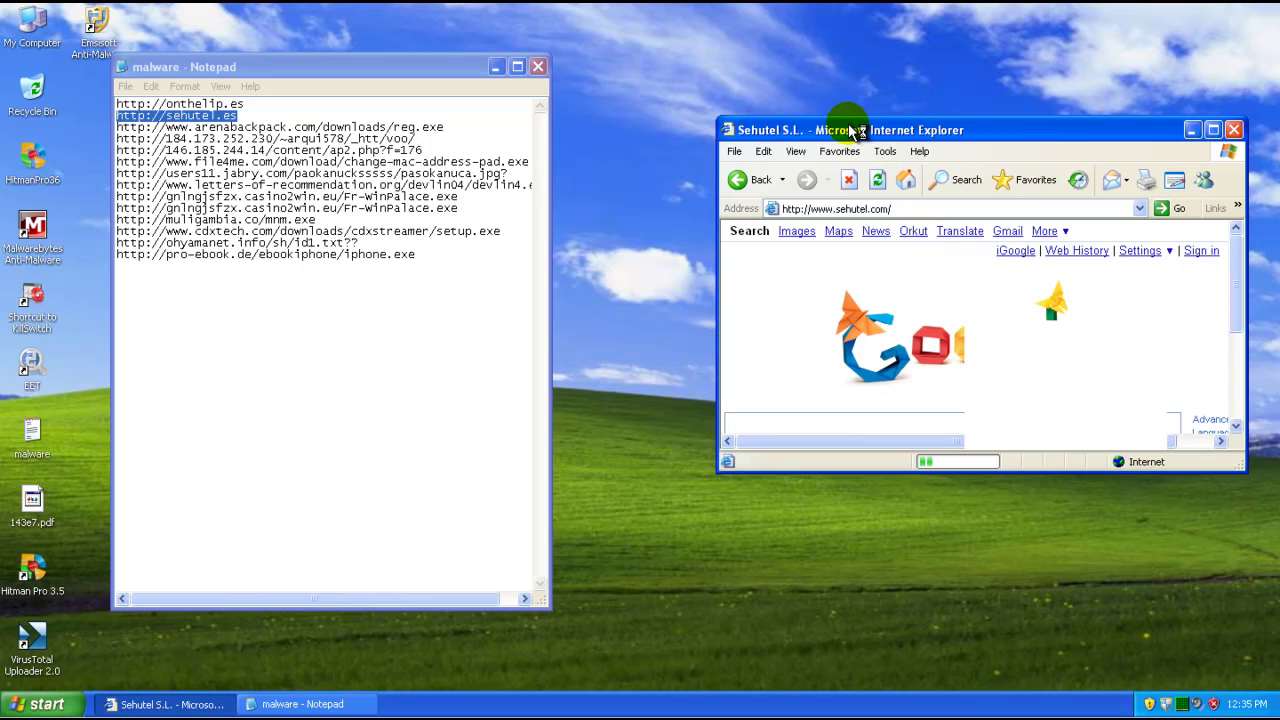
left_click_drag(849, 130, 760, 146)
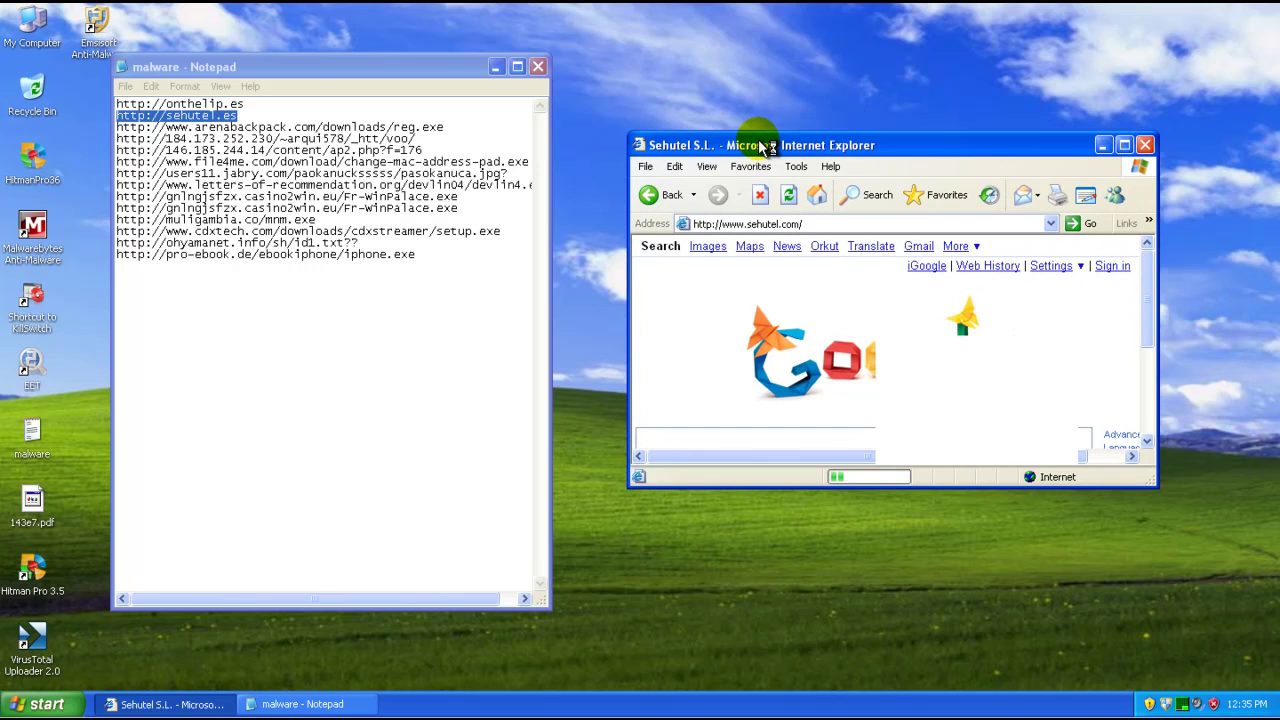
right_click(809, 94)
left_click(808, 110)
double_click(346, 127)
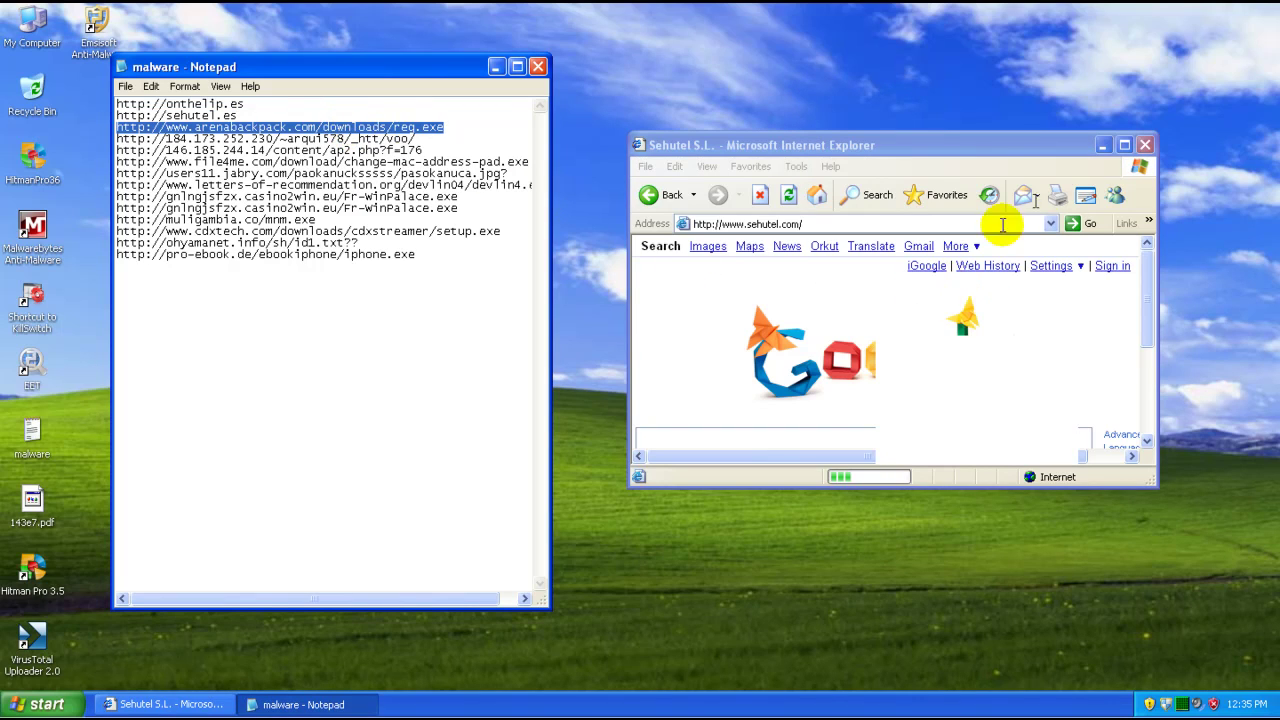
- Open Windows Task Manager and look through the complete list of running processes
right_click(748, 703)
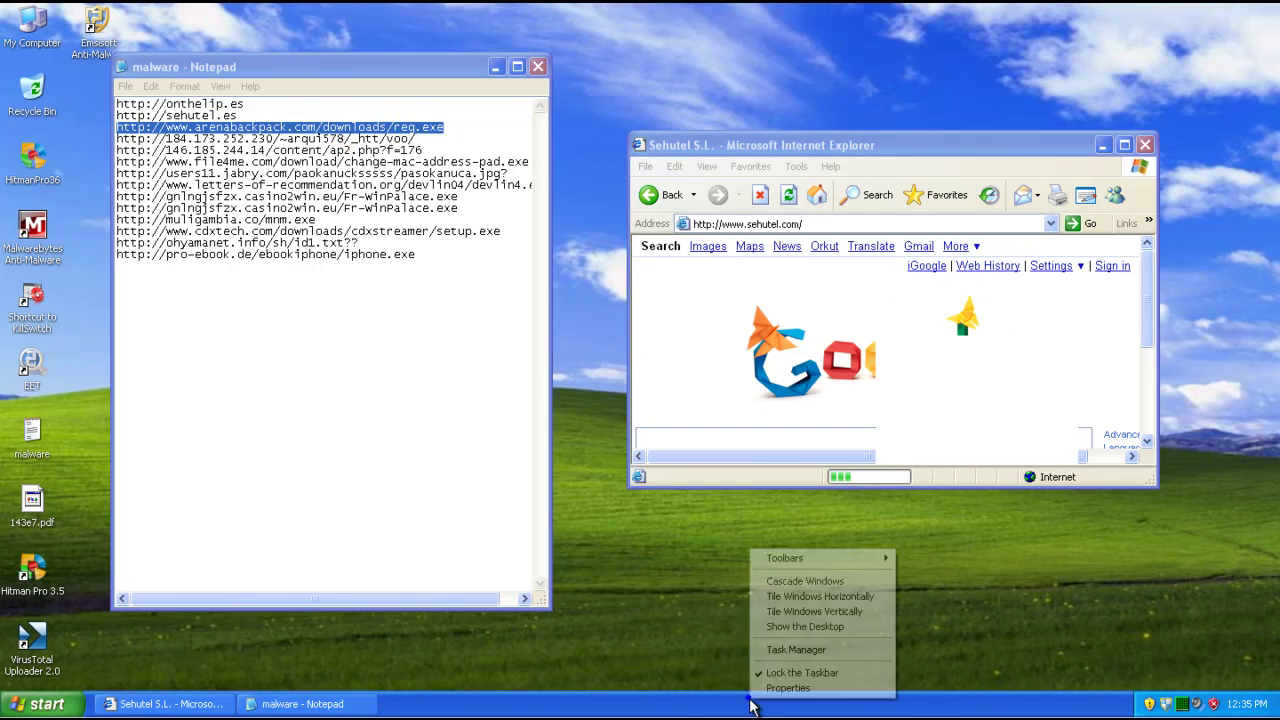
left_click(780, 650)
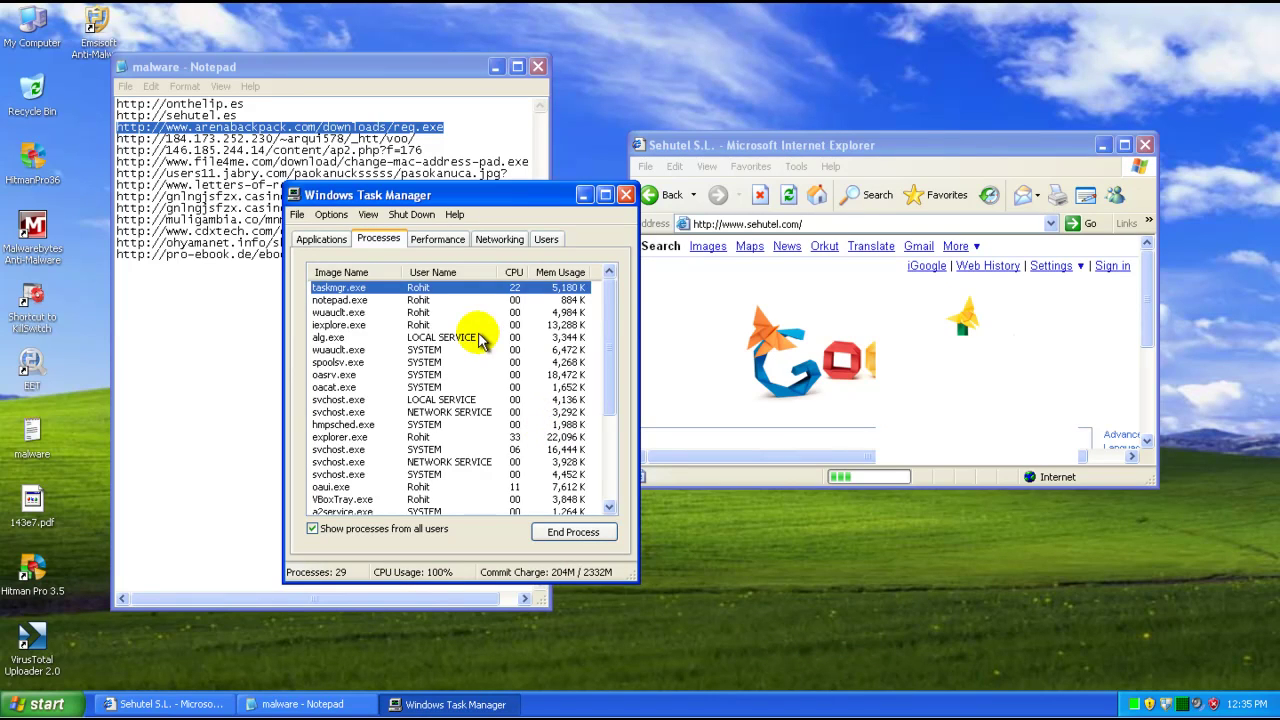
left_click(478, 325)
left_click(480, 375)
scroll(493, 384, "down", 3)
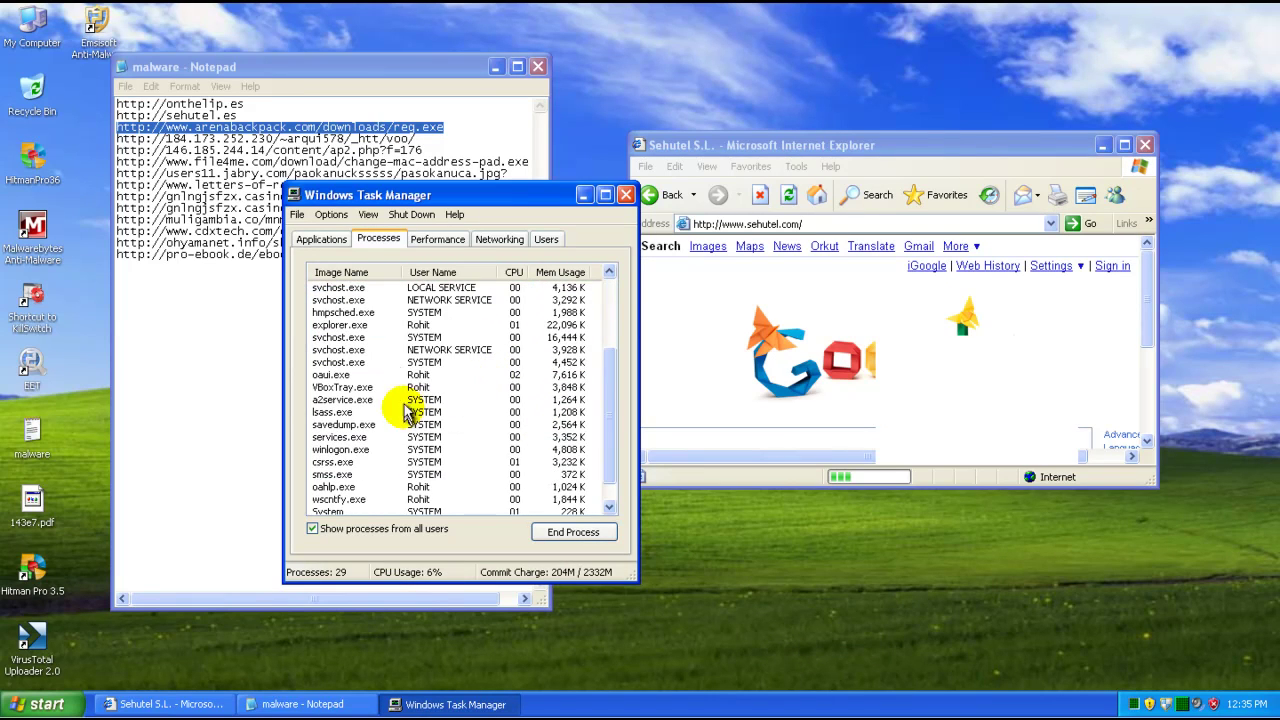
left_click(378, 314)
scroll(395, 336, "up", 1)
scroll(395, 336, "up", 3)
left_click(395, 336)
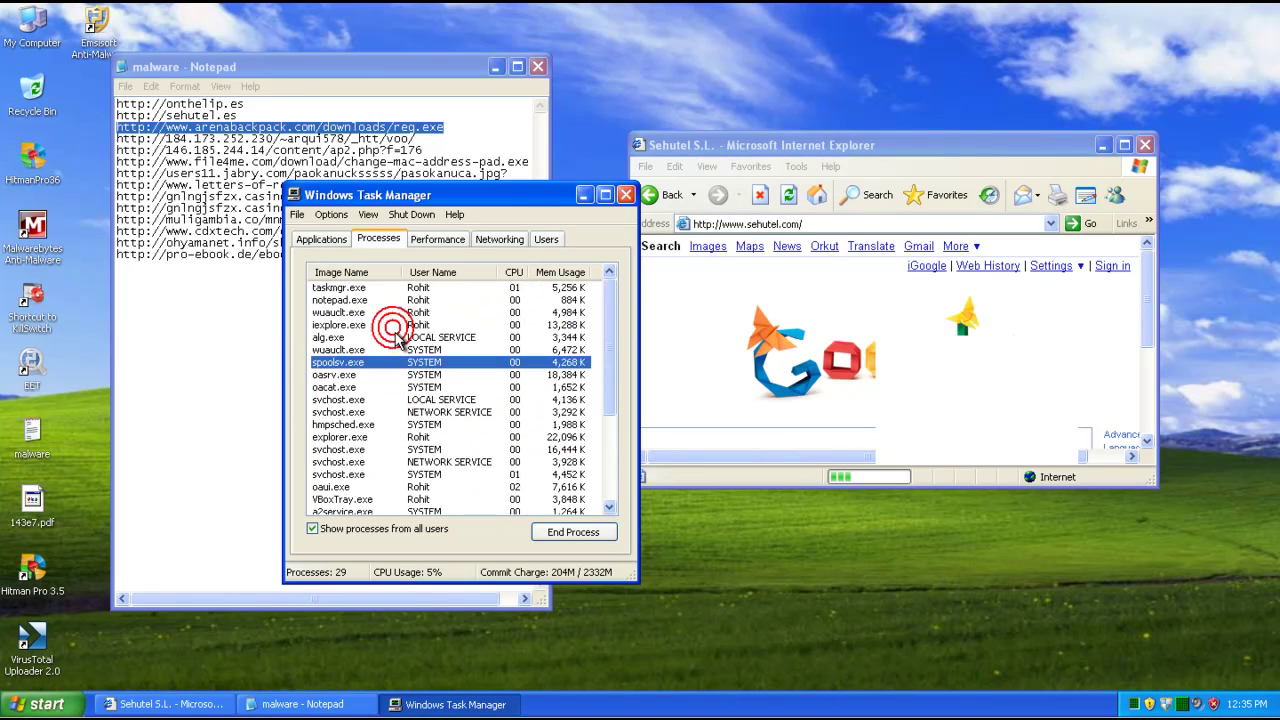
scroll(395, 336, "down", 4)
scroll(395, 336, "down", 1)
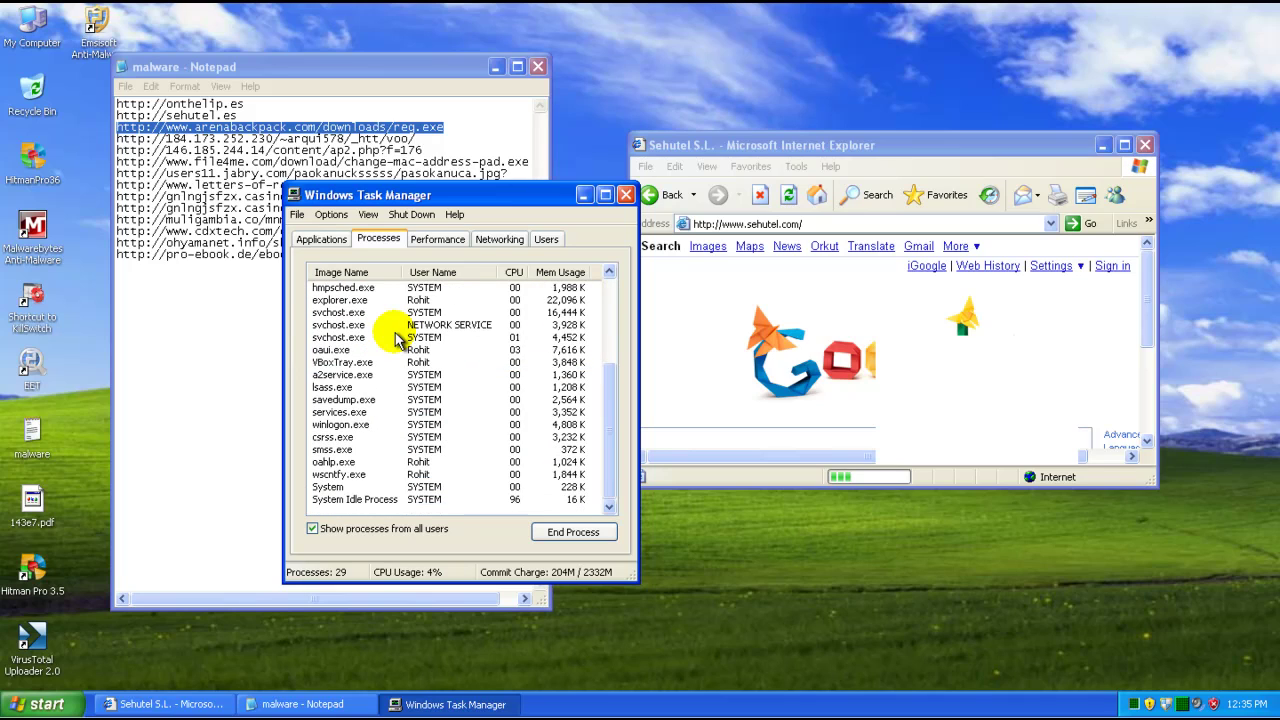
- Examine the processes at the end of the list, including oahlp.exe, wscntfy.exe, winlogon.exe, services.exe and savedump.exe
left_click(372, 462)
left_click(365, 474)
left_click(388, 450)
left_click(401, 425)
left_click(412, 412)
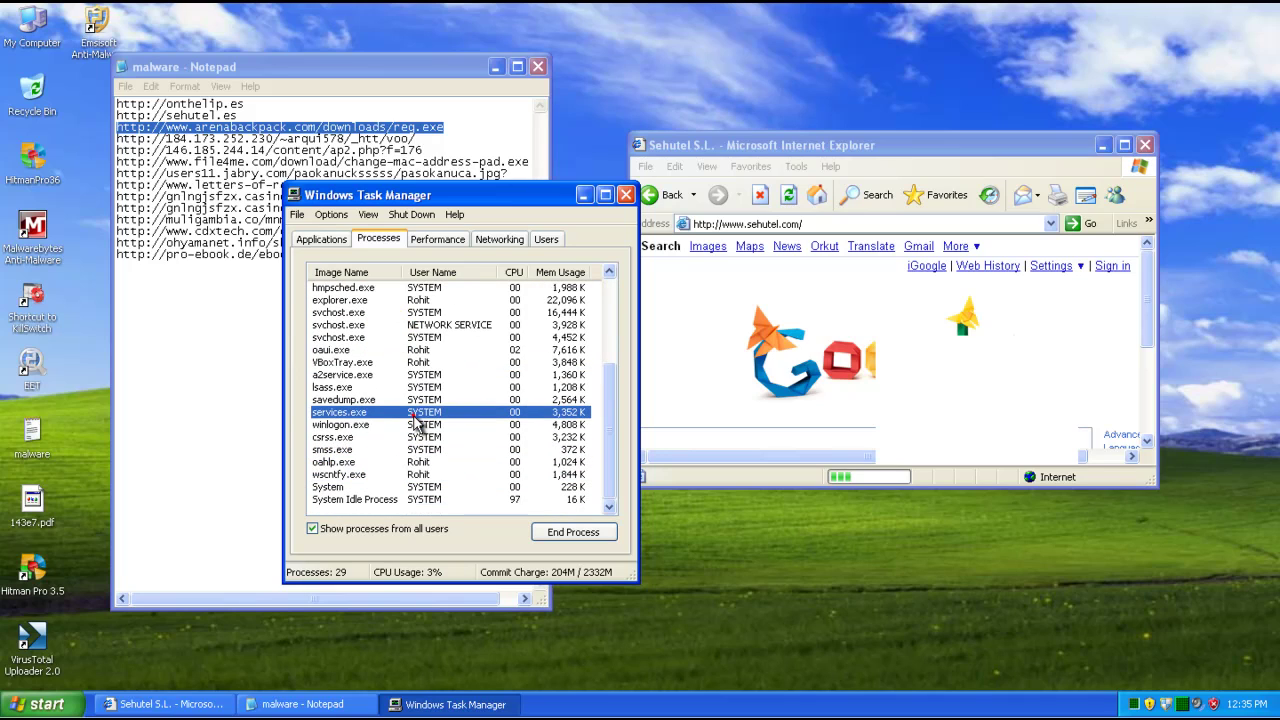
left_click(415, 400)
scroll(422, 385, "up", 4)
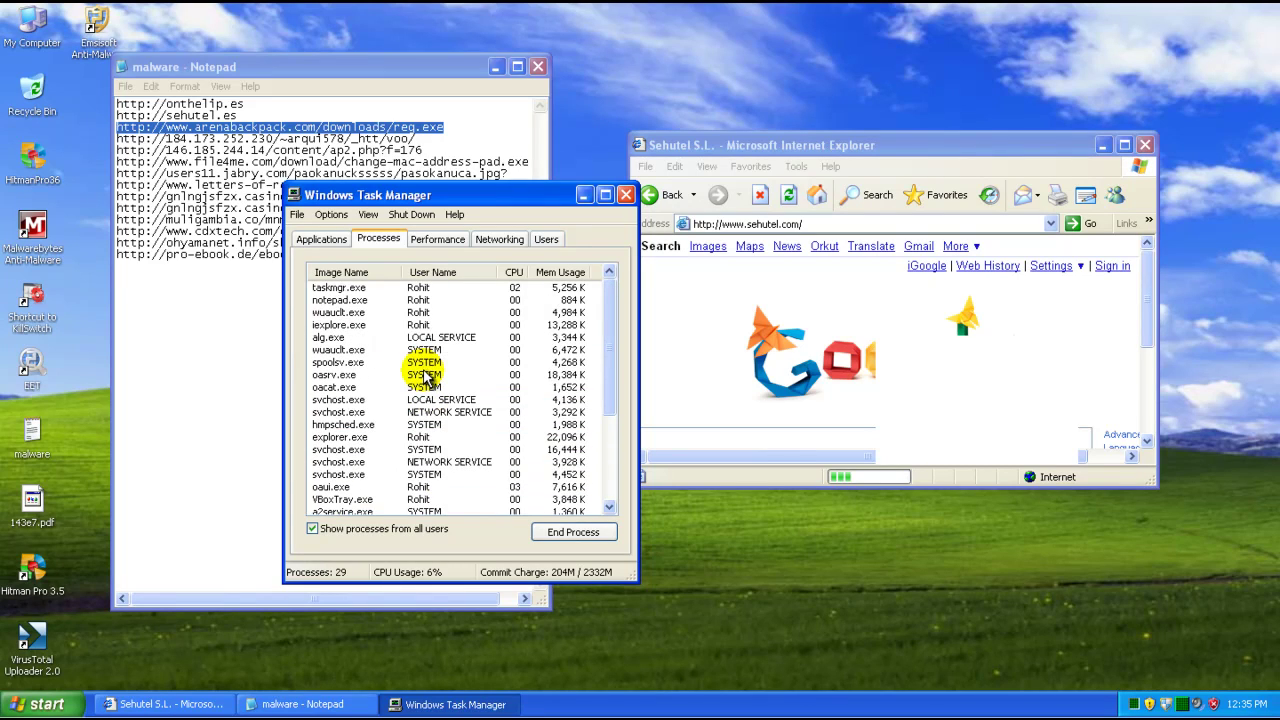
- Recheck the wuauclt.exe, spoolsv.exe, svchost.exe, hmpsched.exe and explorer.exe processes for anything suspicious, and close Task Manager
left_click(415, 312)
left_click(423, 361)
left_click(422, 387)
left_click(425, 401)
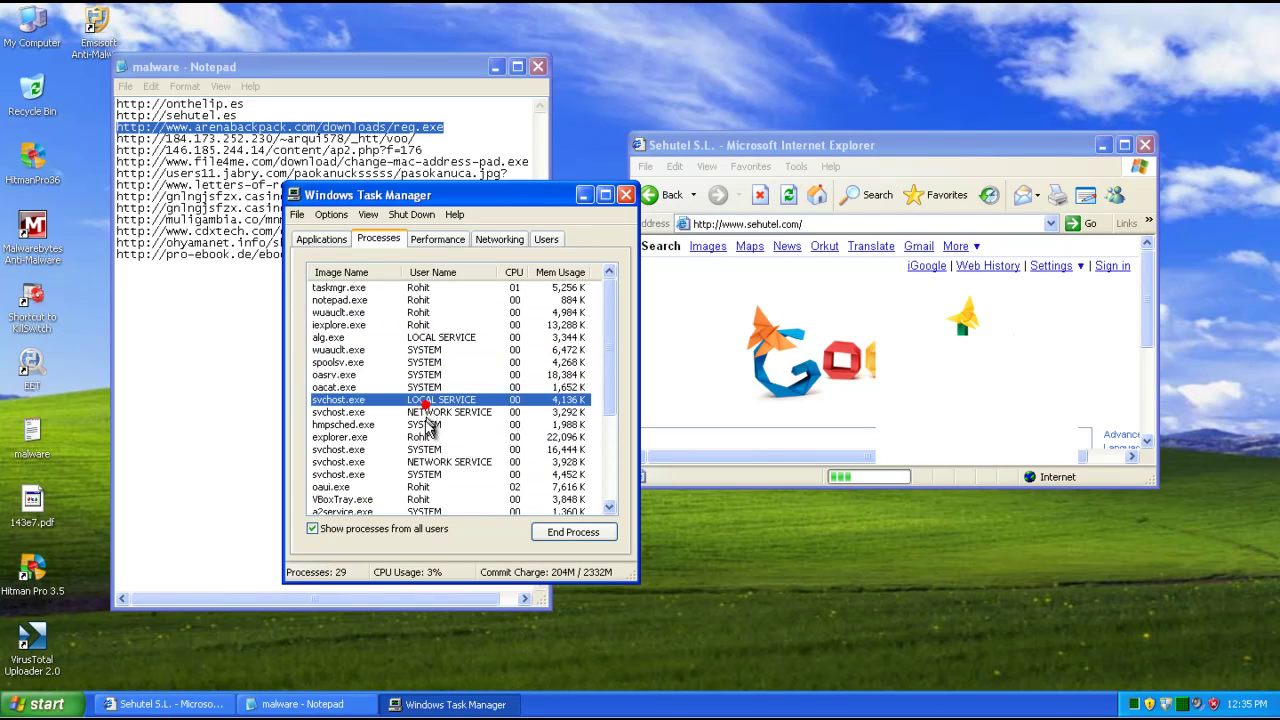
left_click(425, 424)
left_click(420, 449)
left_click(879, 477)
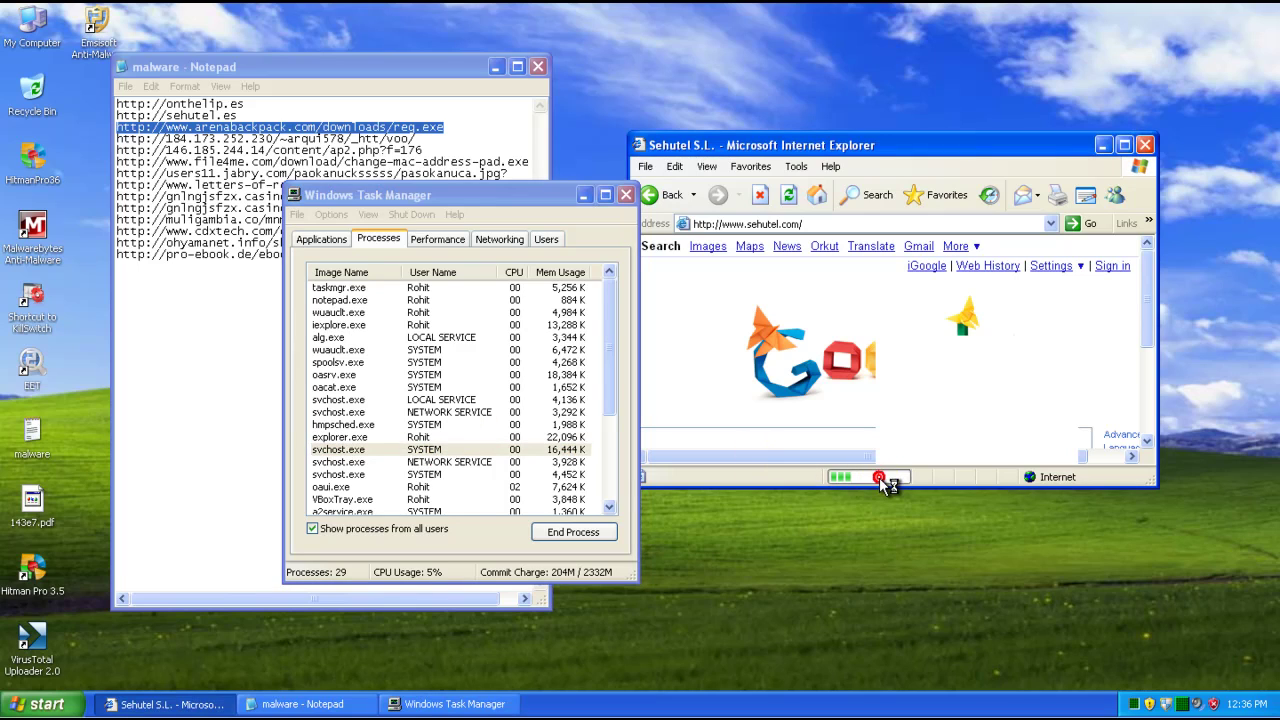
left_click(418, 437)
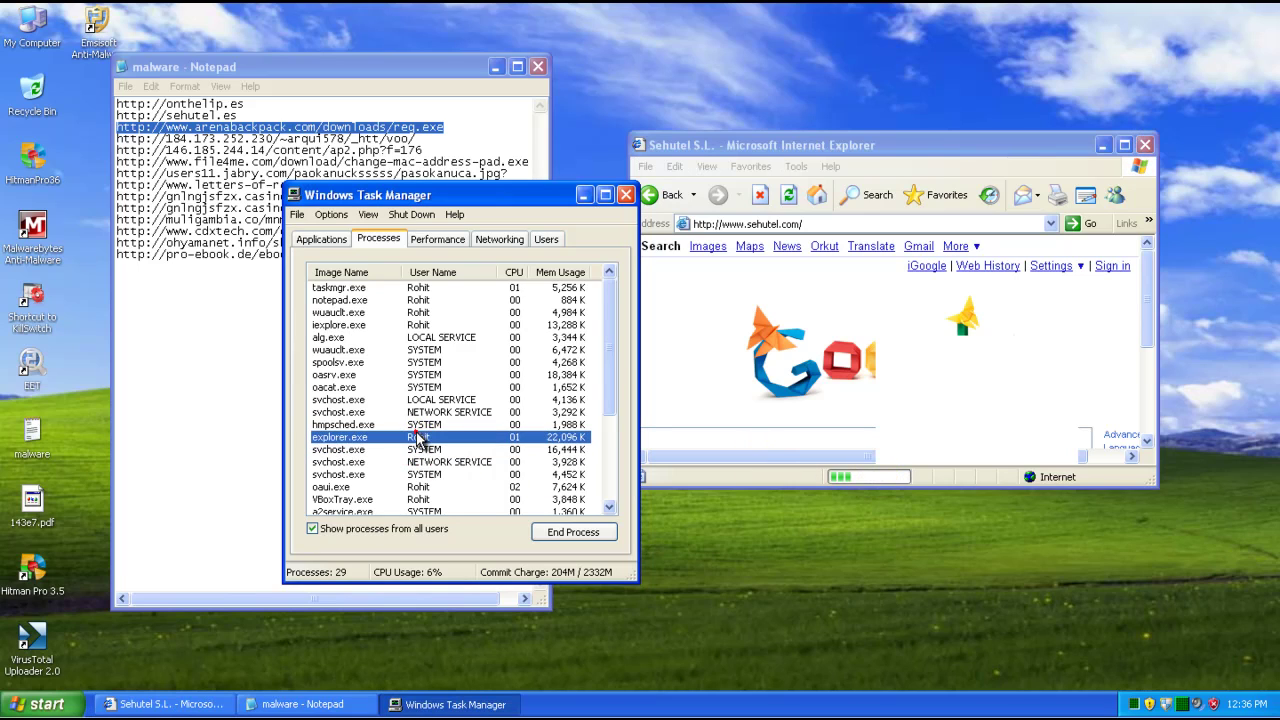
left_click(421, 425)
left_click(436, 400)
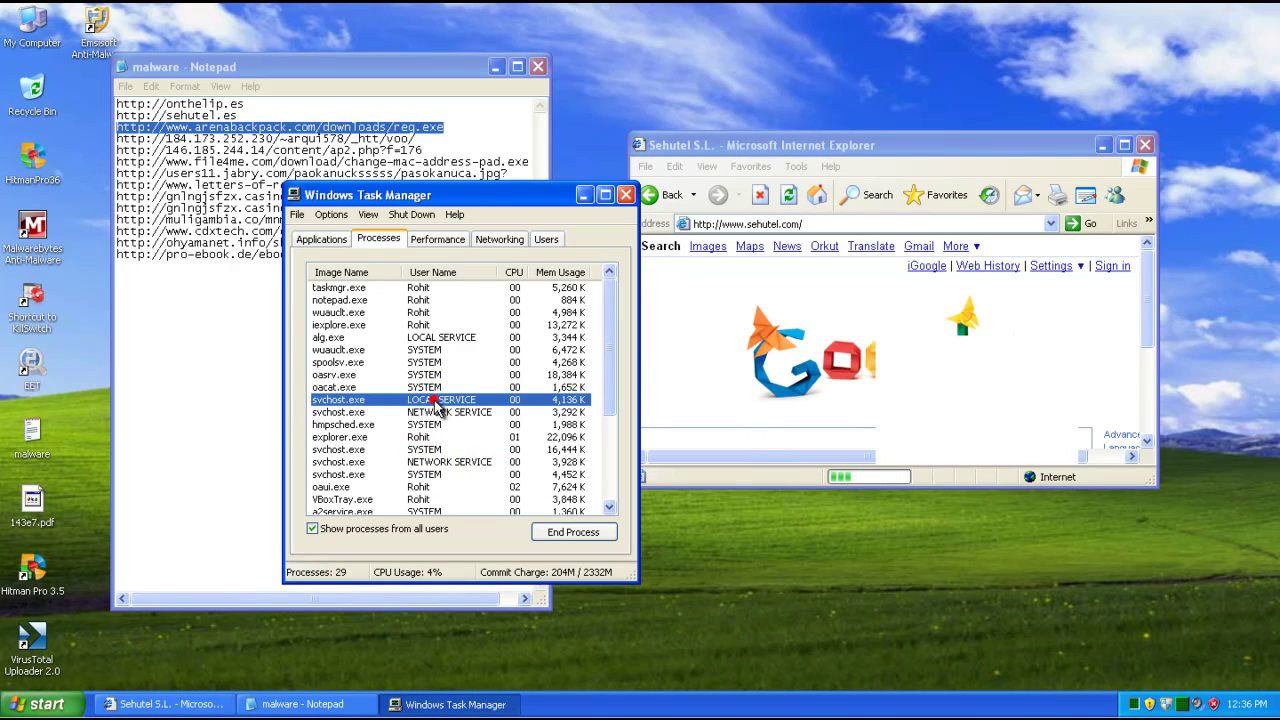
left_click(430, 338)
left_click(425, 315)
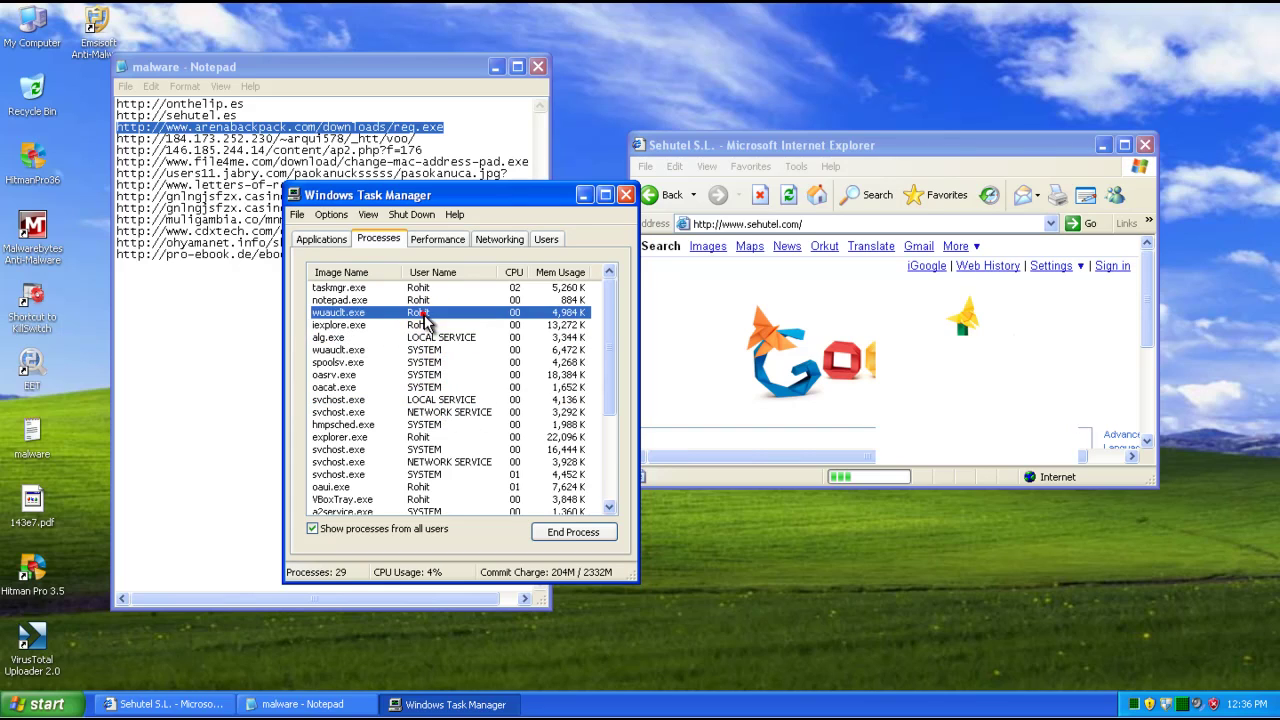
scroll(425, 320, "down", 1)
scroll(425, 320, "down", 3)
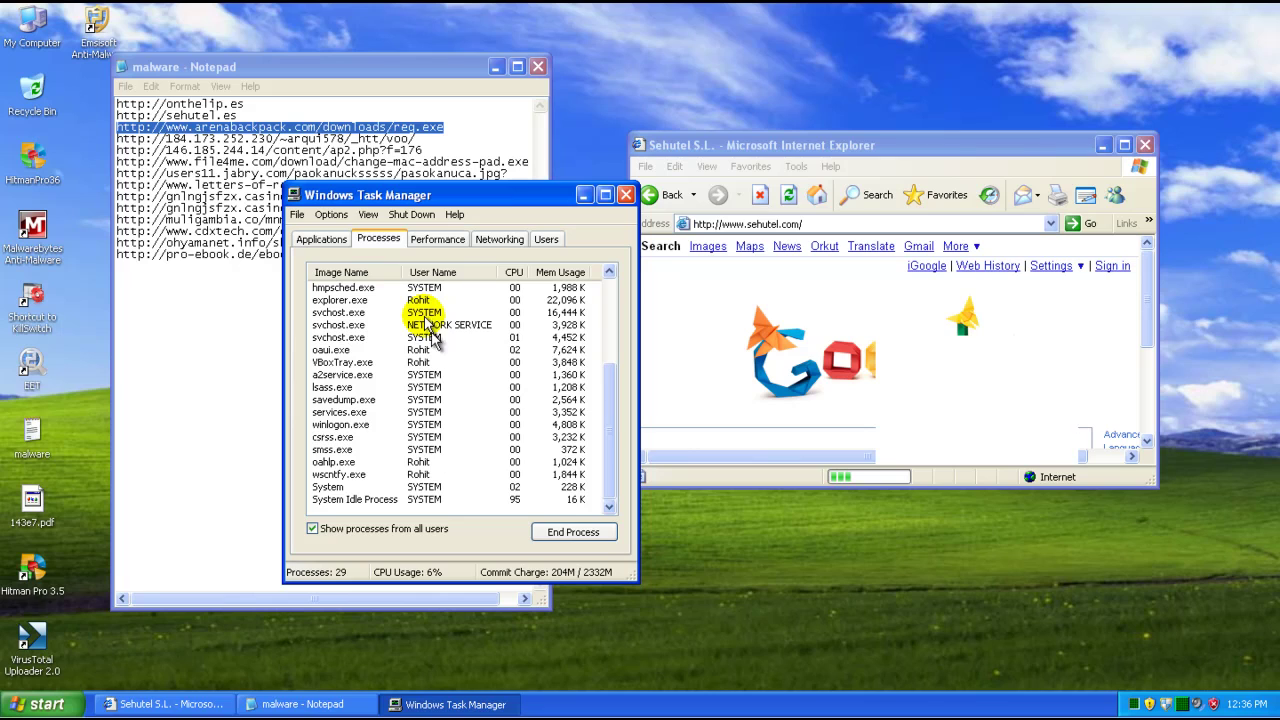
scroll(543, 520, "up", 3)
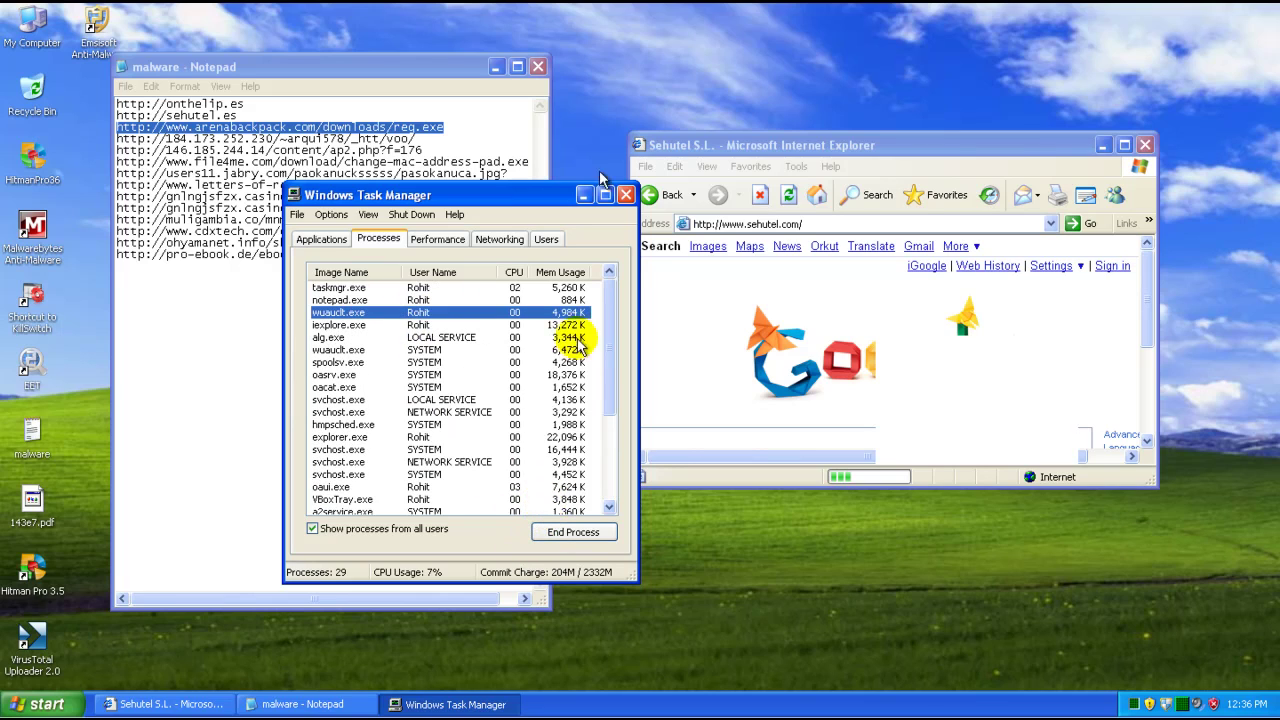
left_click(624, 194)
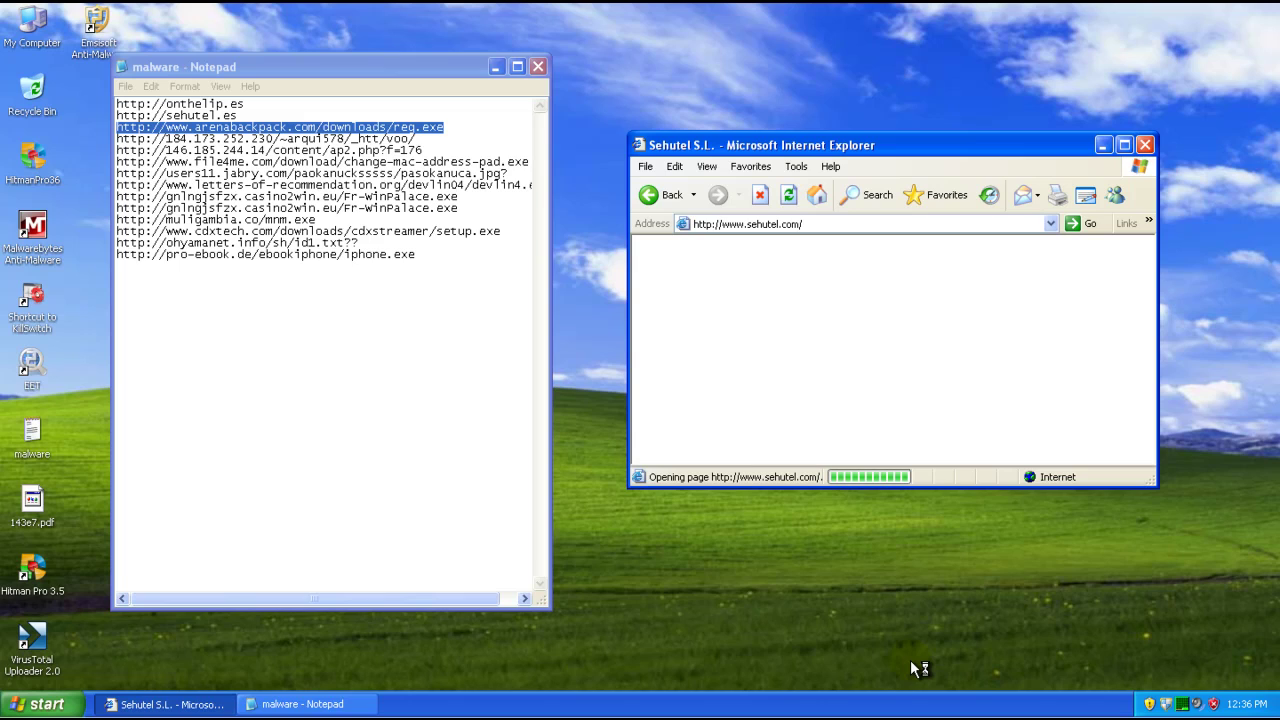
- Refresh the desktop and reposition the browser window slightly while the Sehutel page loads
right_click(595, 78)
right_click(609, 101)
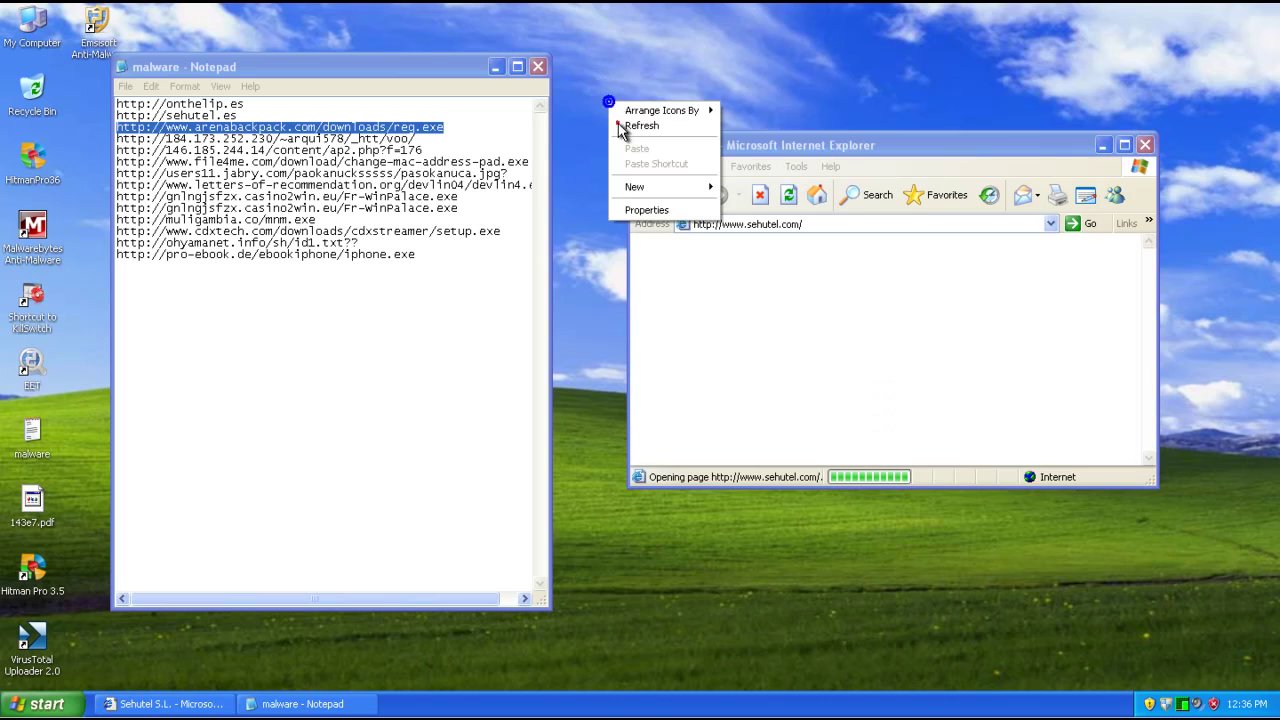
left_click(618, 125)
right_click(617, 122)
left_click(624, 142)
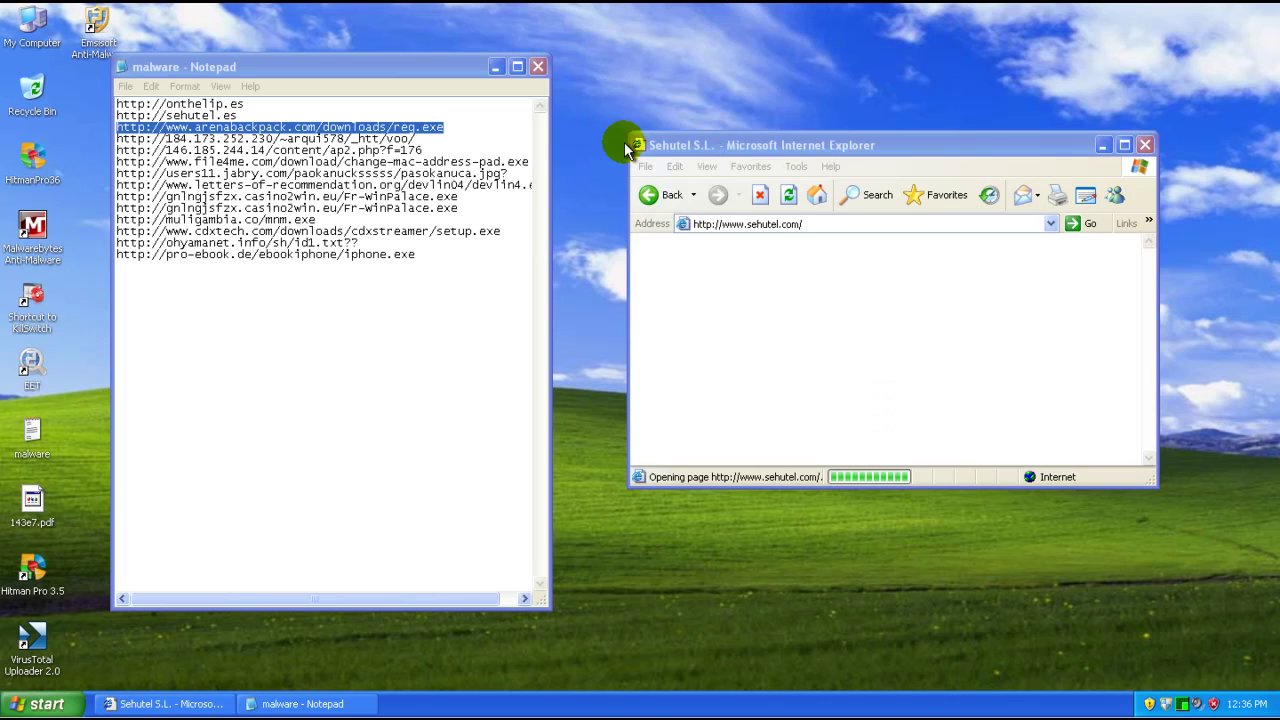
left_click(720, 152)
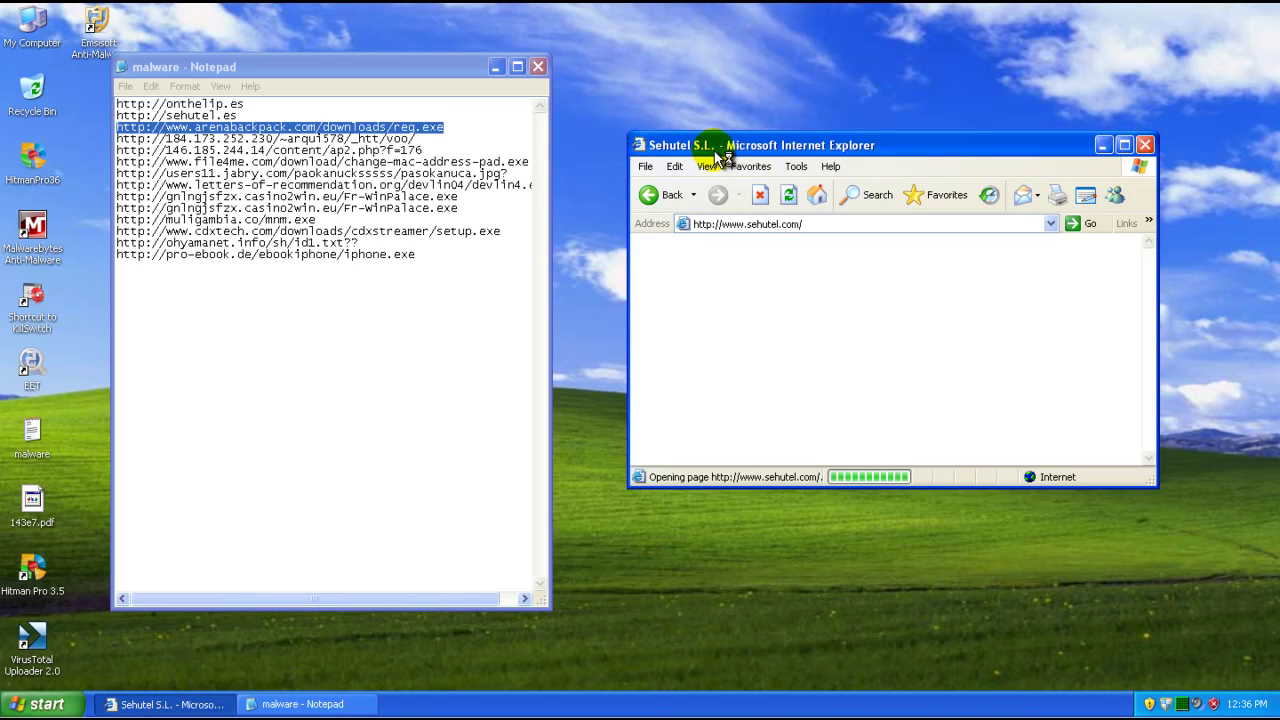
left_click_drag(713, 150, 766, 147)
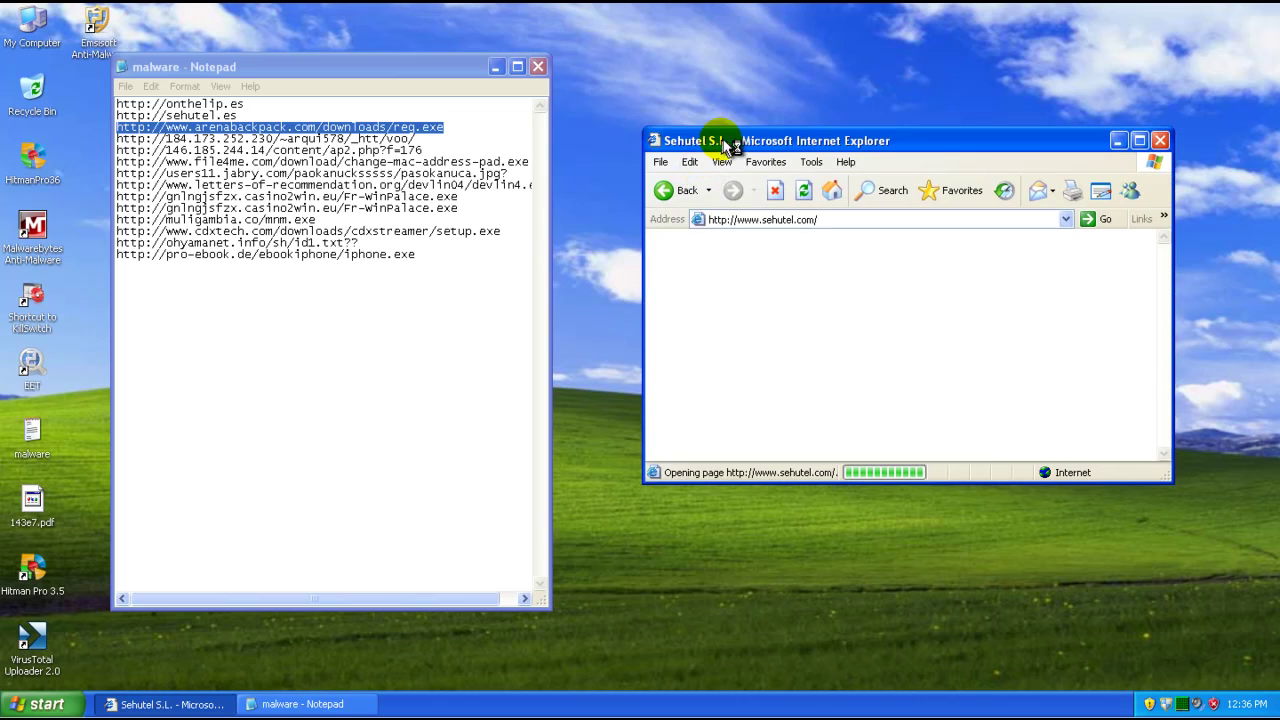
left_click_drag(728, 140, 723, 134)
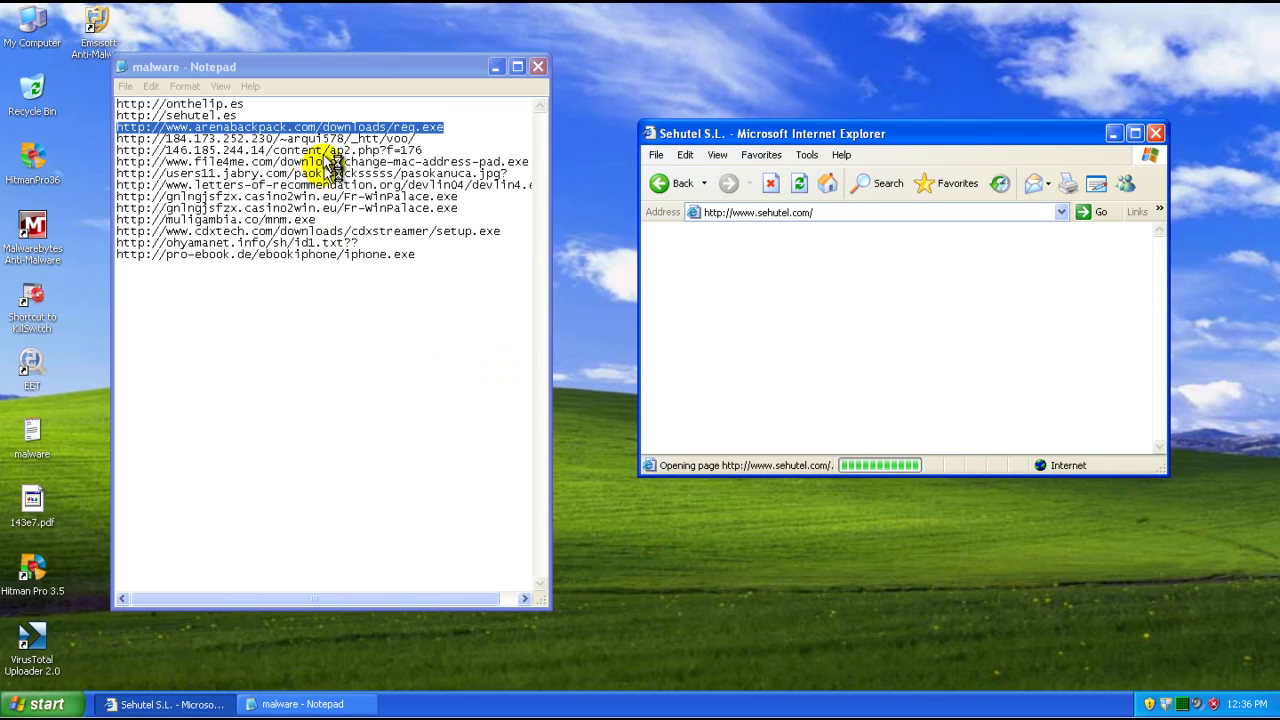
left_click(366, 95)
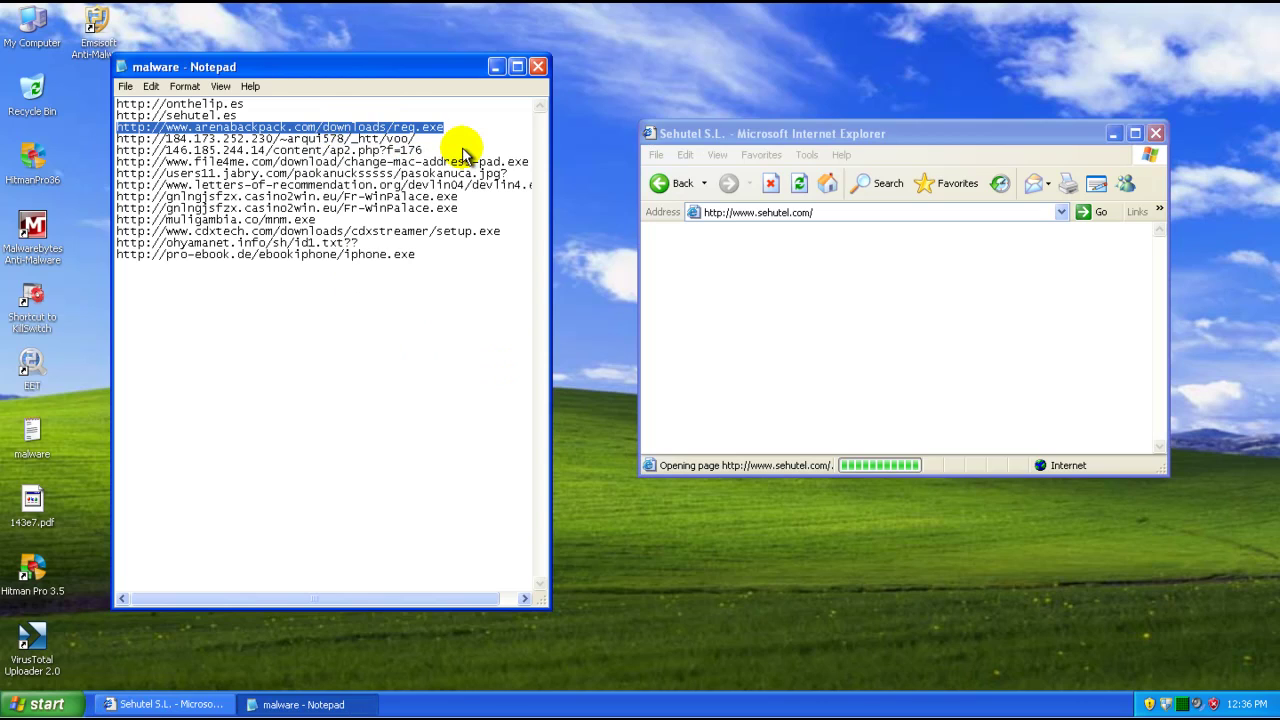
left_click(48, 702)
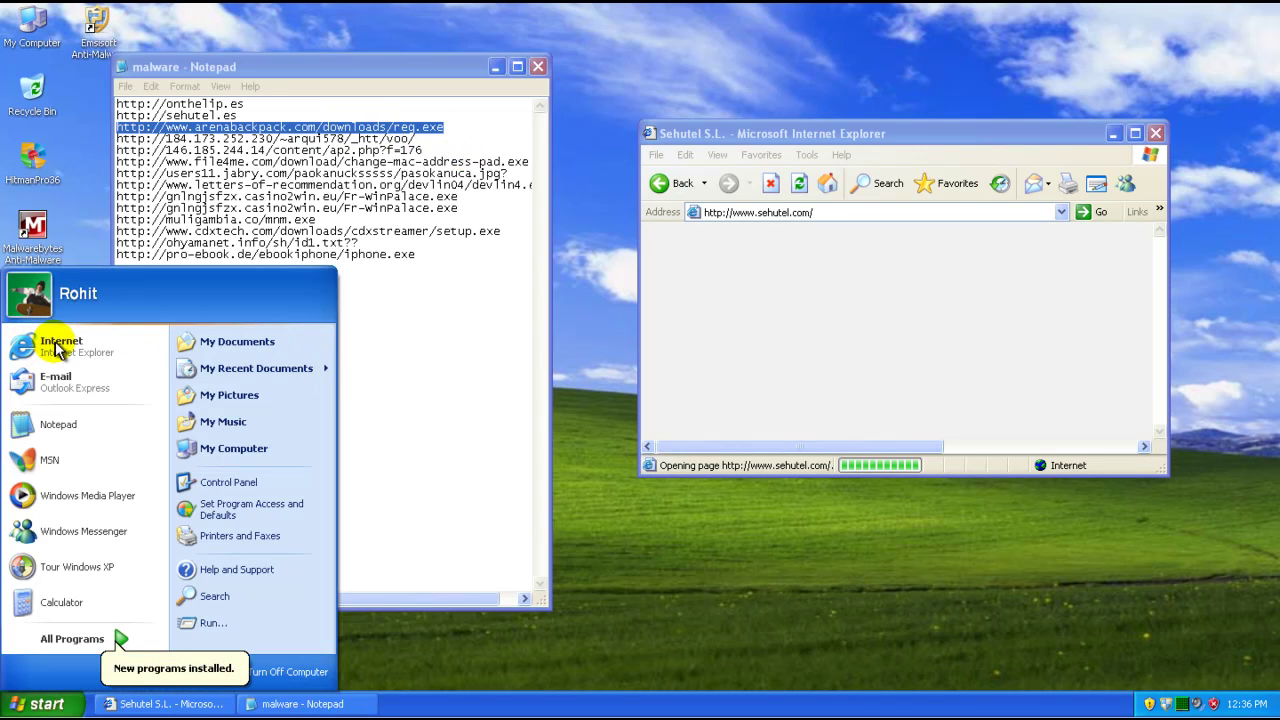
left_click(684, 506)
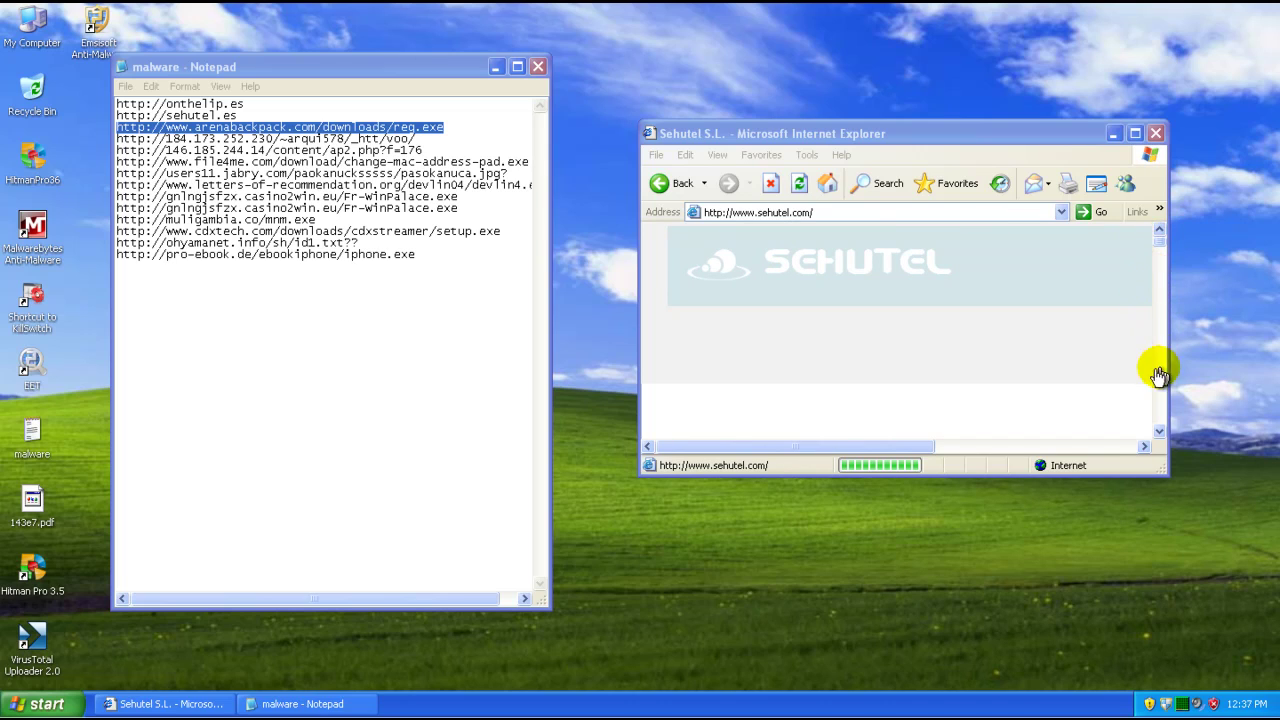
left_click(798, 138)
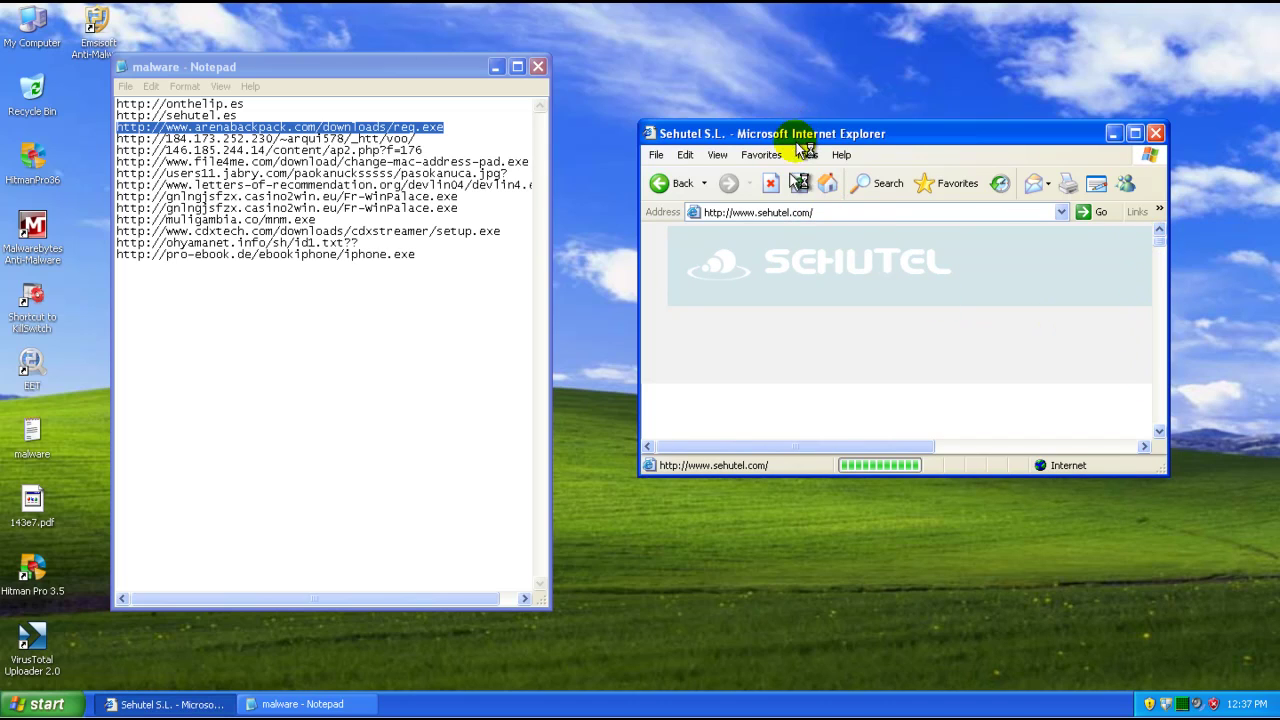
left_click(791, 211)
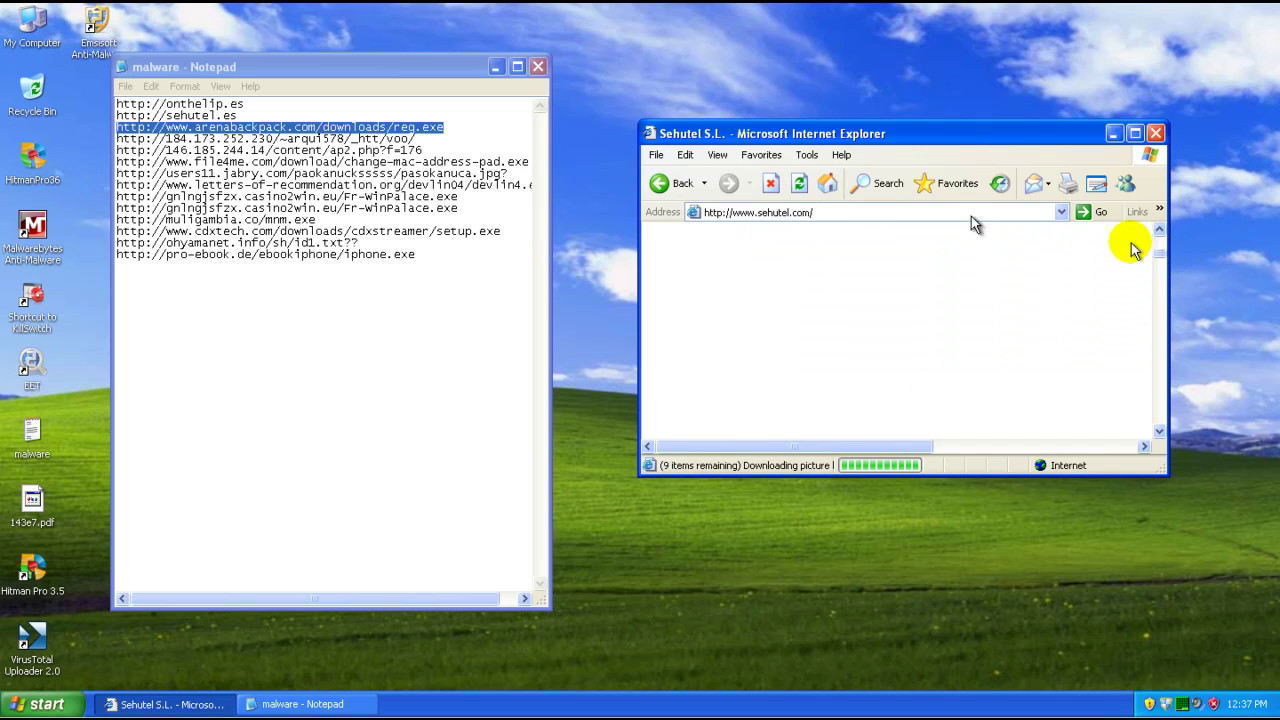
left_click(810, 214)
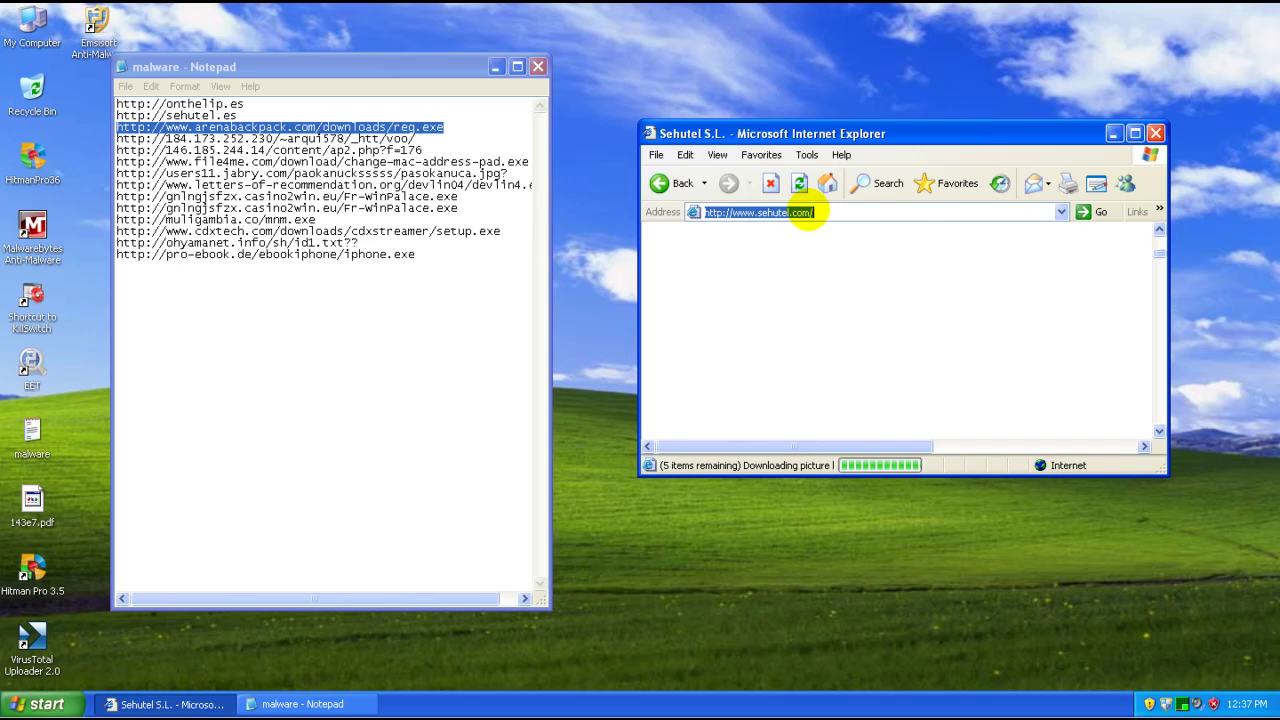
type("http://www.arenabackpack.com/downloads/reg.exe")
key("Return")
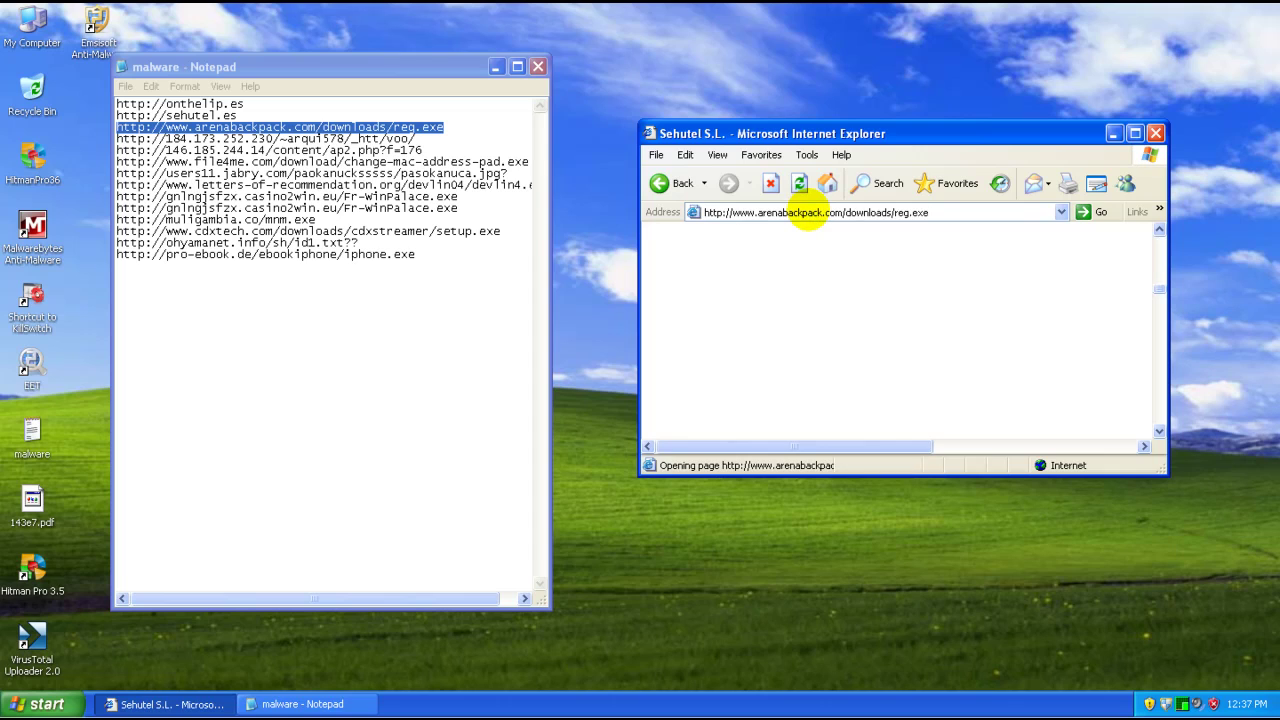
left_click(308, 136)
left_click(308, 138)
triple_click(308, 138)
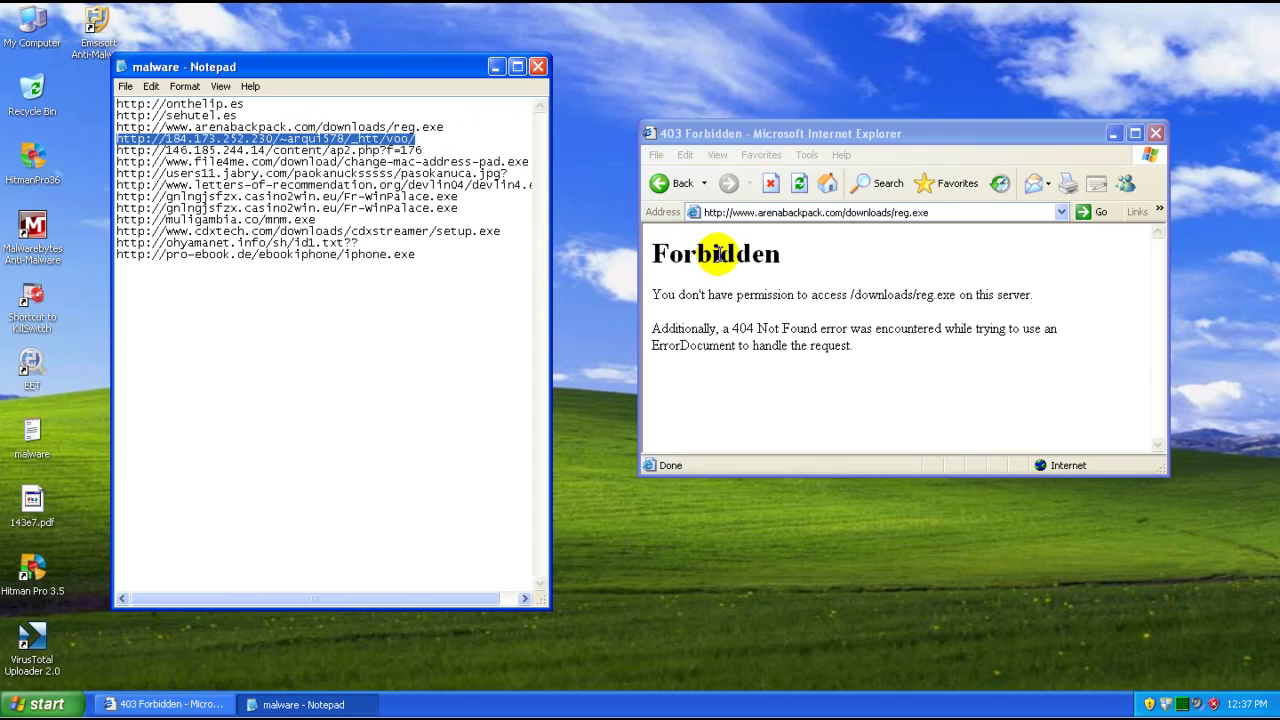
left_click(780, 214)
right_click(788, 220)
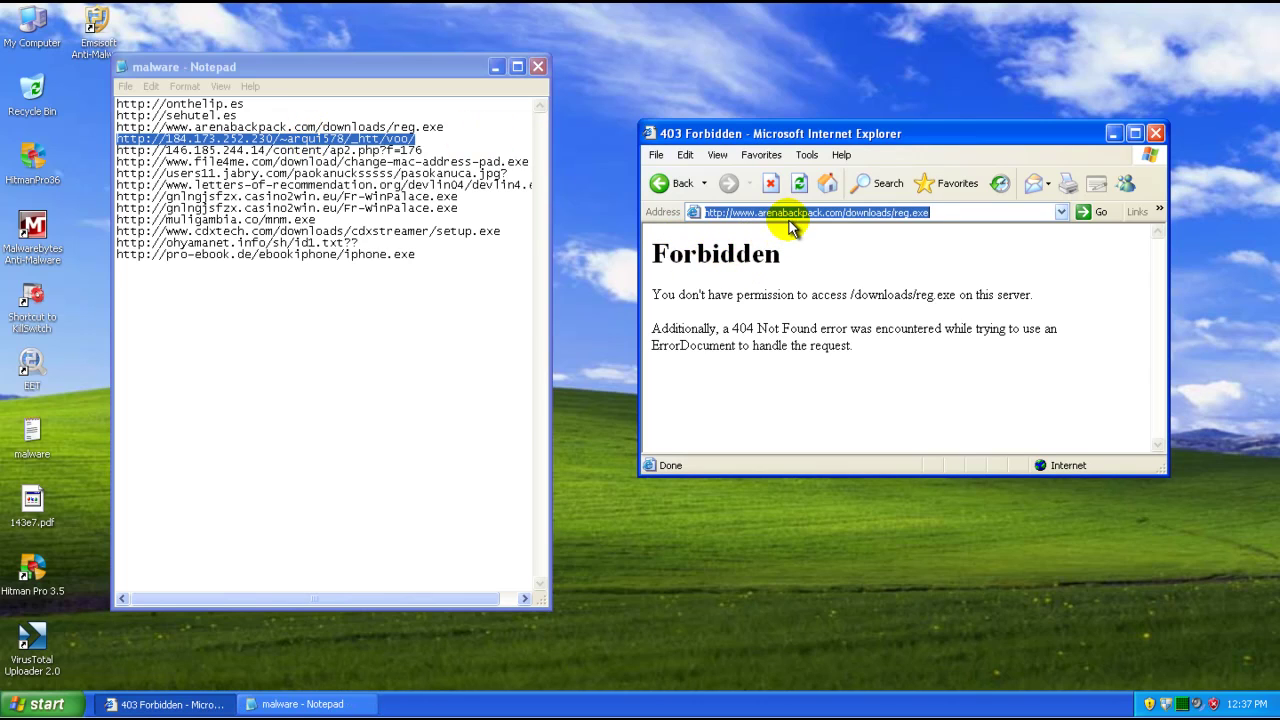
type("http://184.173.252.230/~arqui578/_htt/voo/")
key("Return")
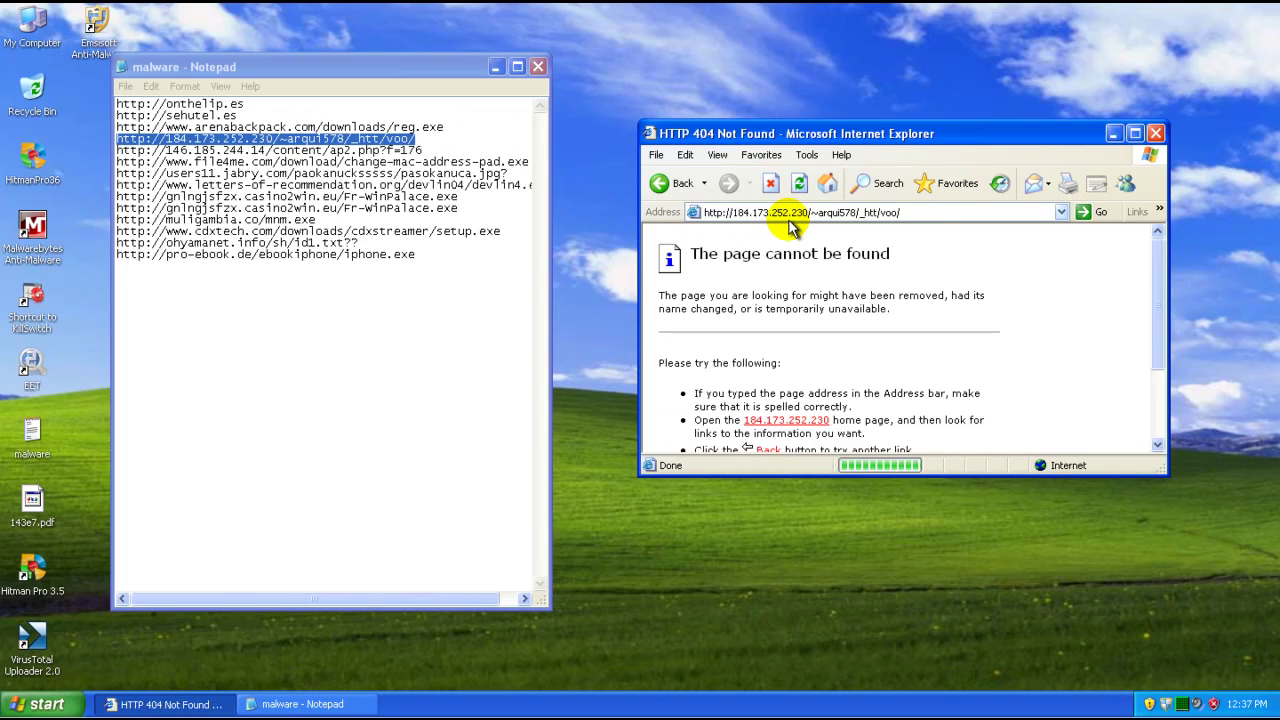
double_click(308, 149)
key("ctrl+c")
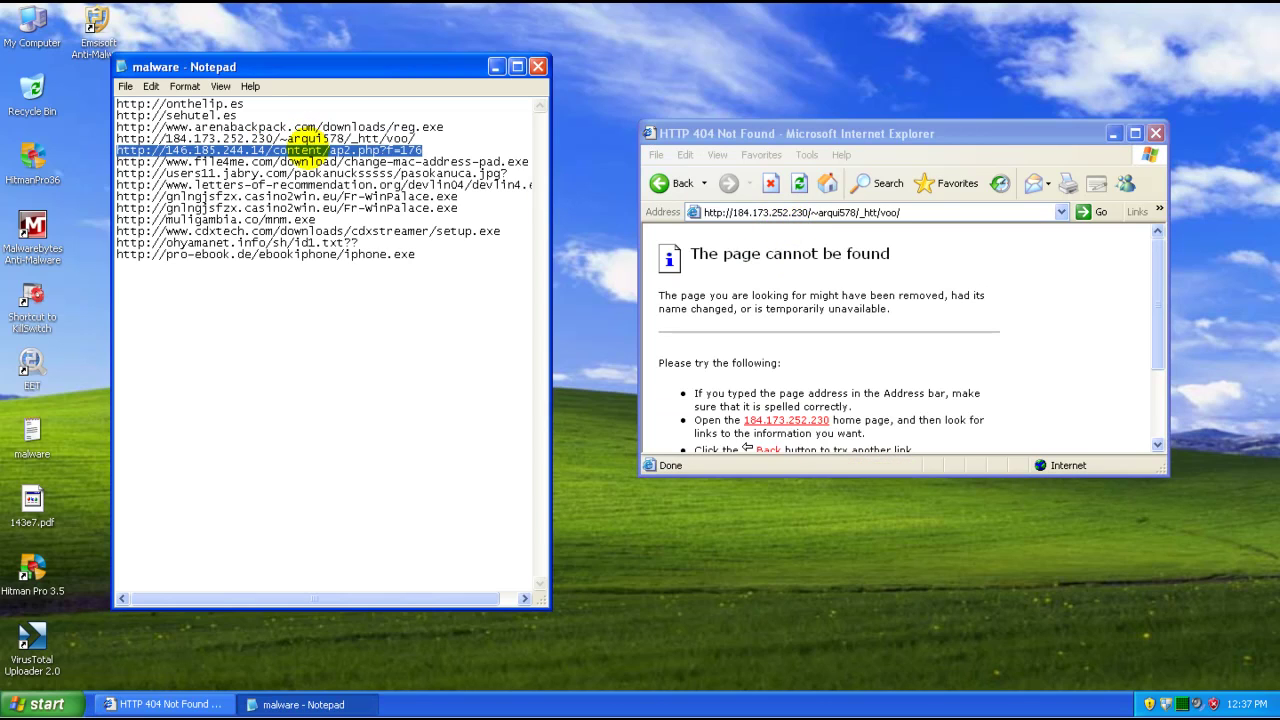
left_click(752, 212)
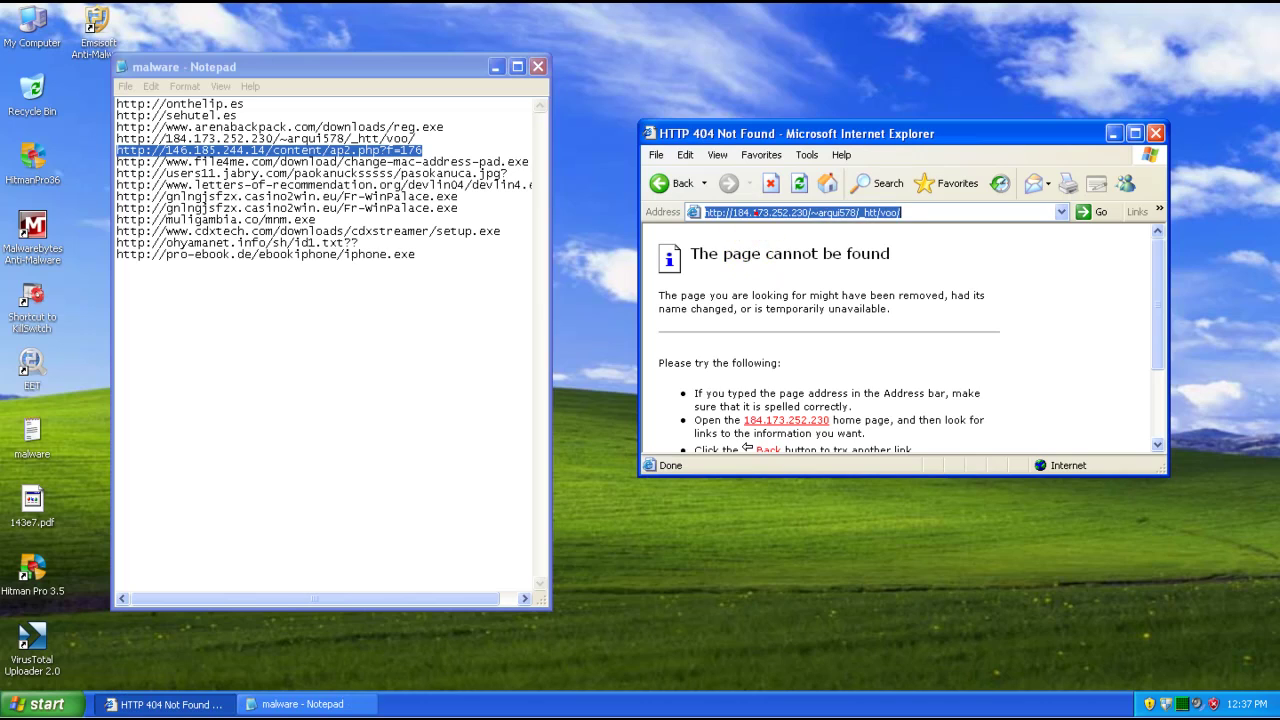
key("ctrl+v")
key("Return")
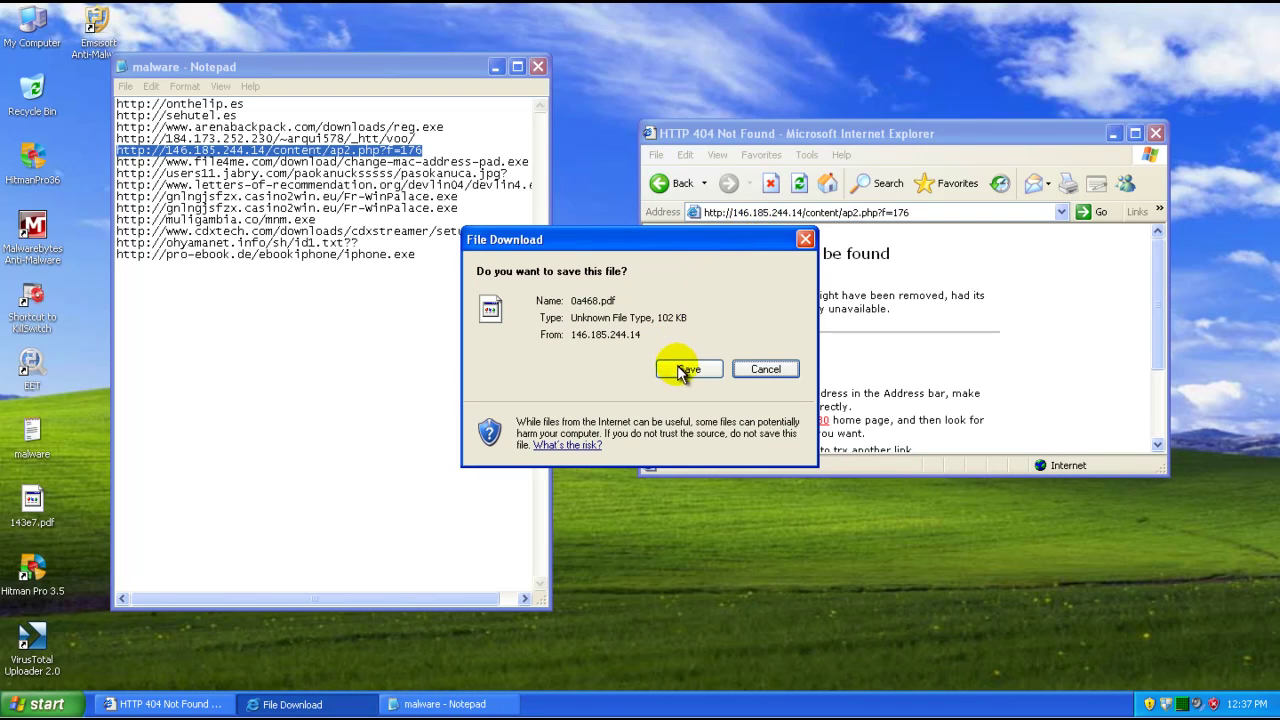
- Save the downloaded 0a468.pdf to the Desktop, try to open it, and dismiss the program selection dialog
left_click(684, 370)
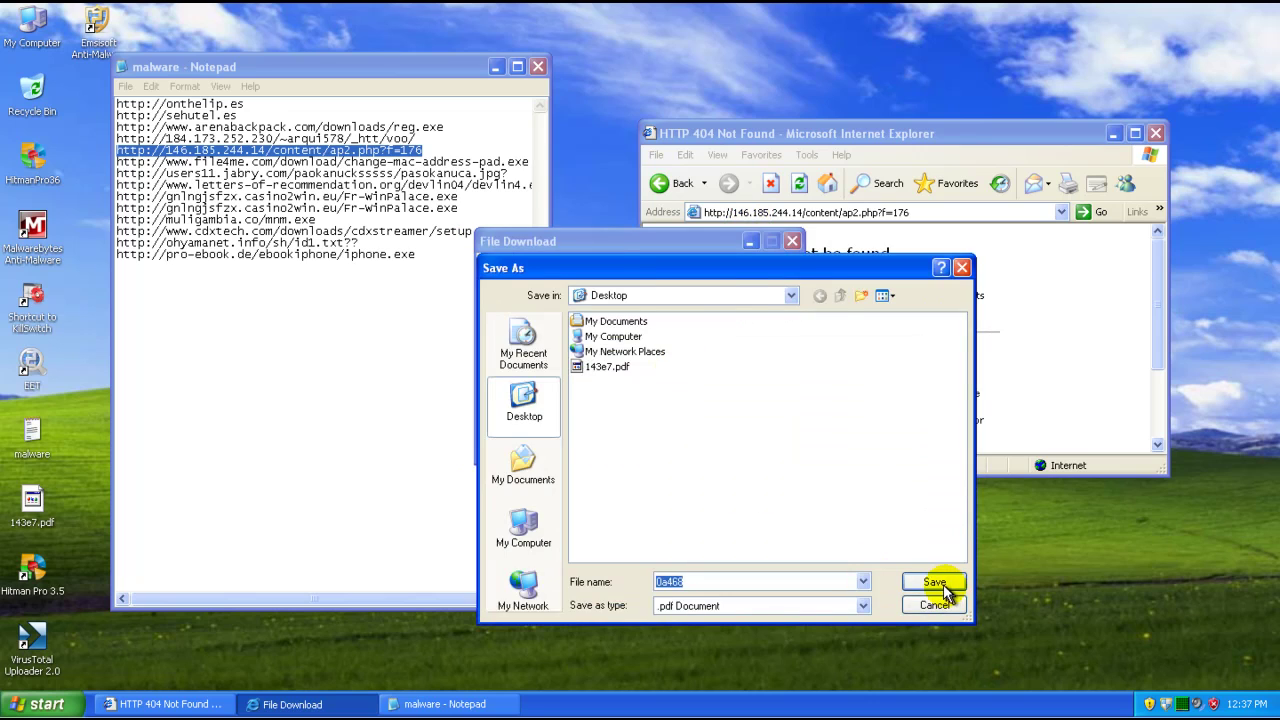
left_click(938, 586)
left_click(620, 443)
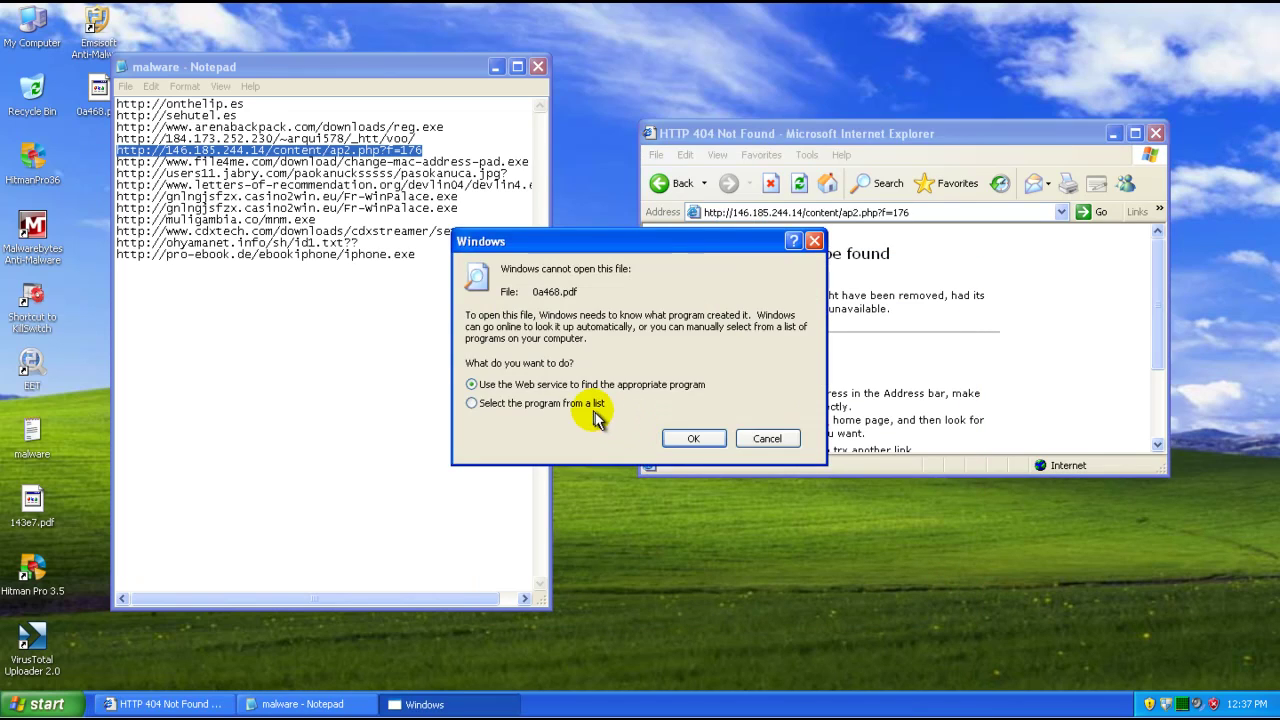
left_click(745, 440)
left_click(262, 165)
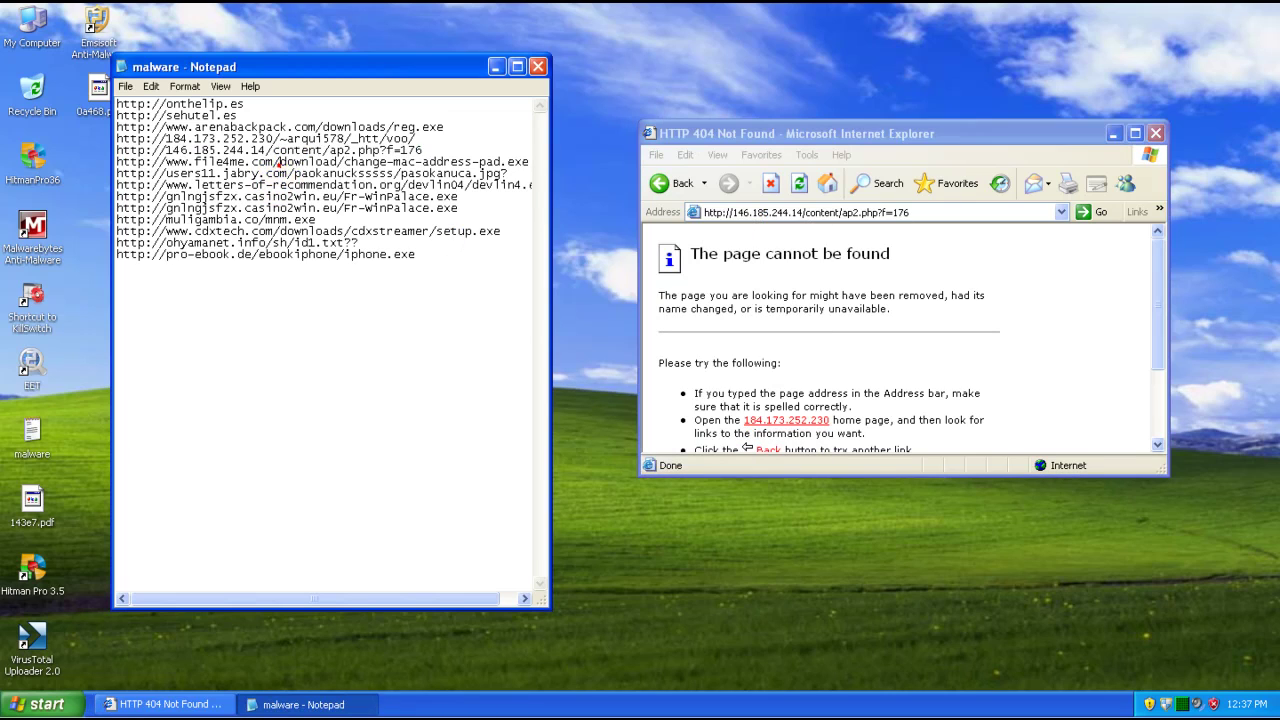
double_click(270, 162)
key("ctrl+c")
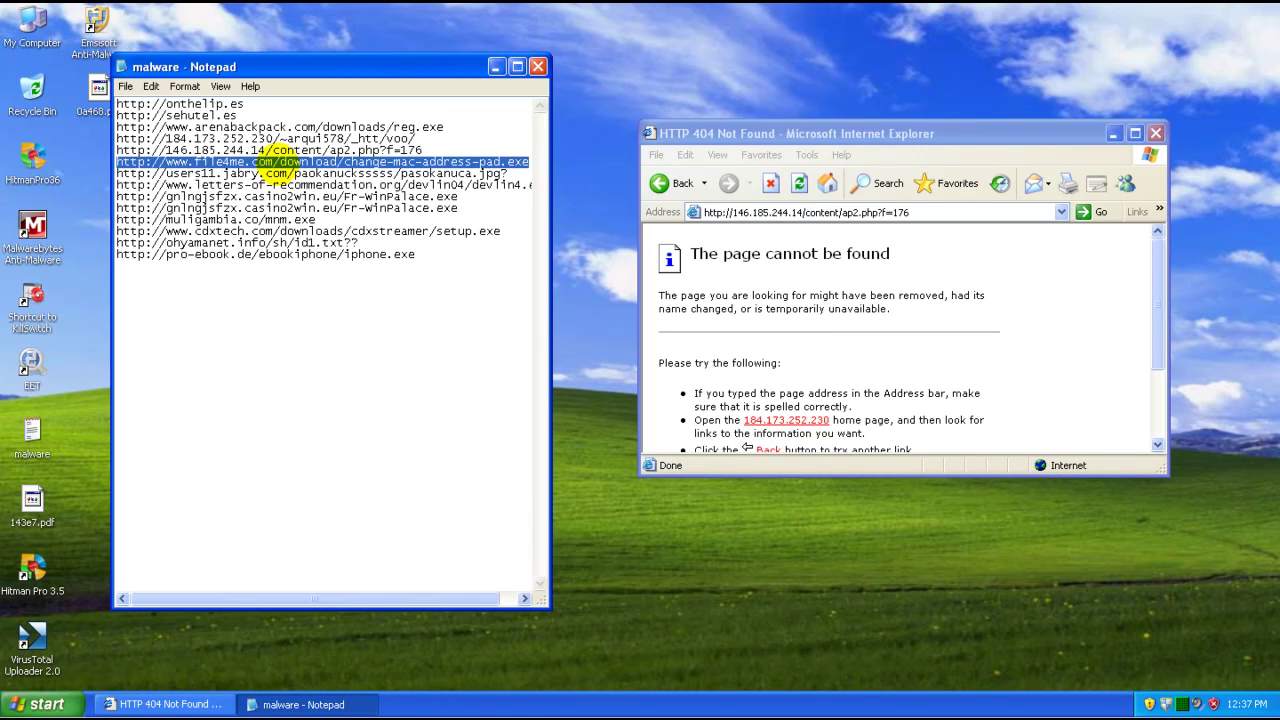
left_click(890, 213)
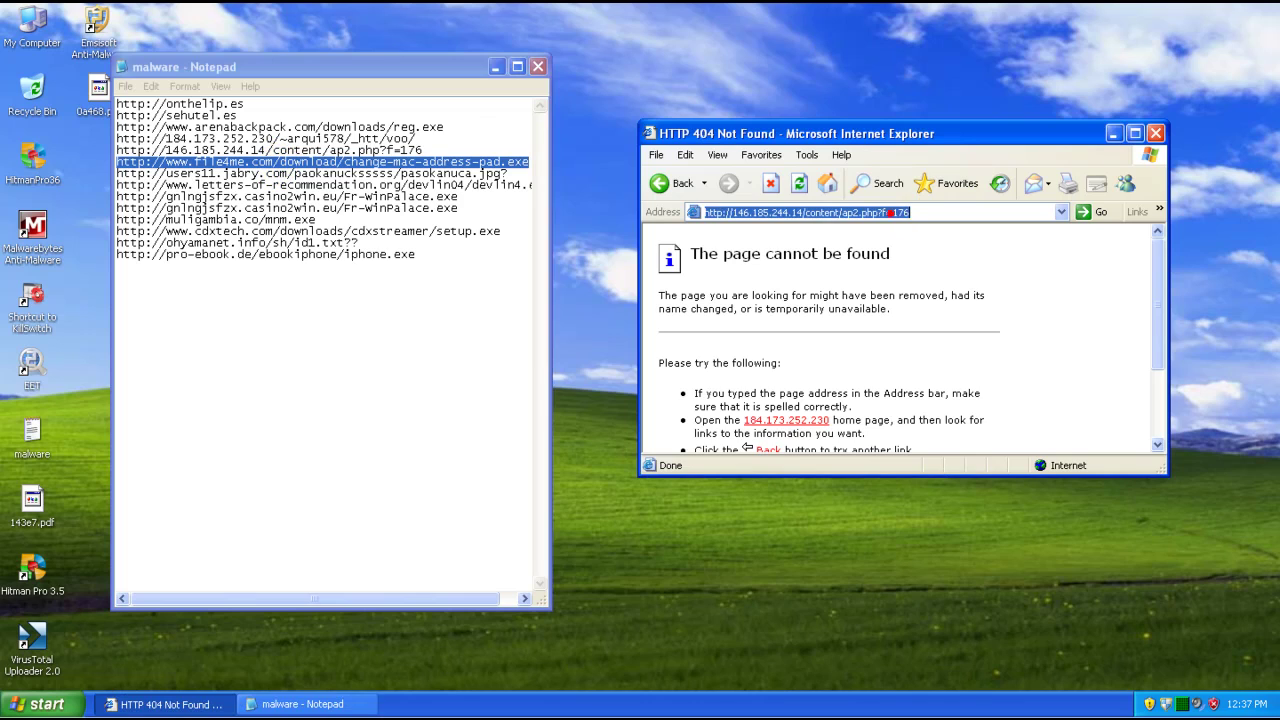
key("ctrl+v")
key("Return")
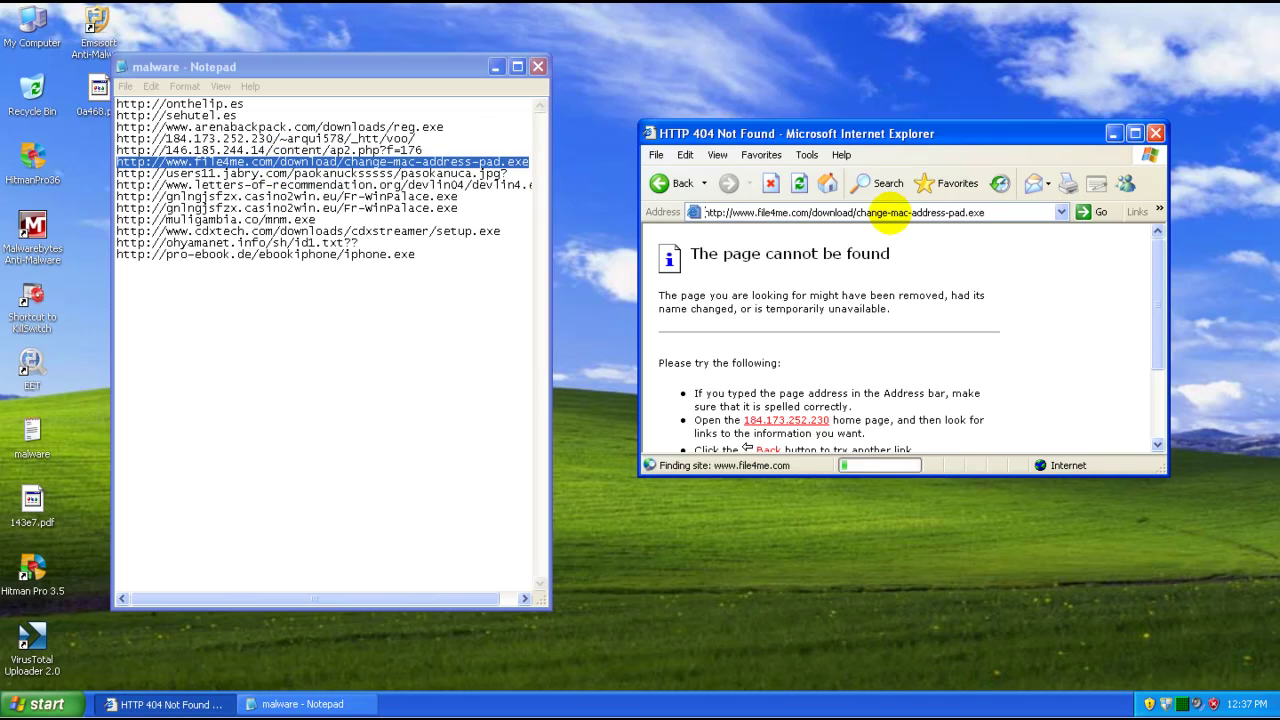
double_click(422, 174)
key("ctrl+c")
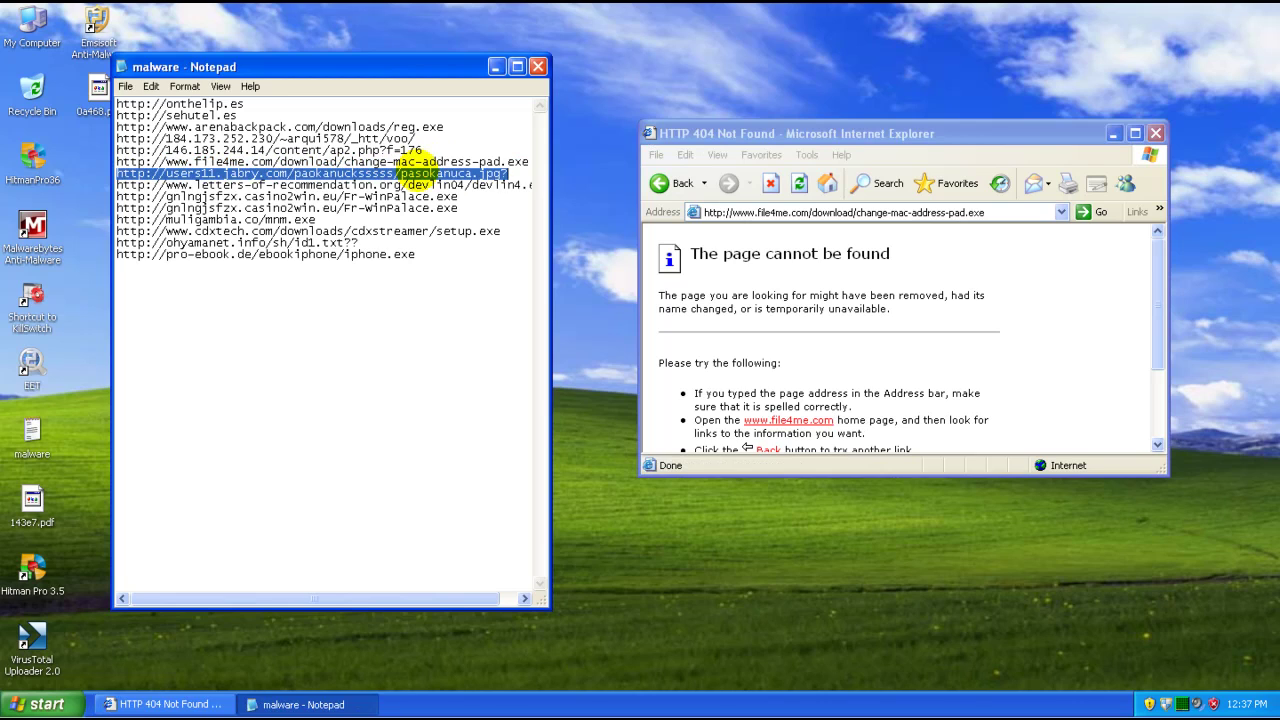
left_click(831, 212)
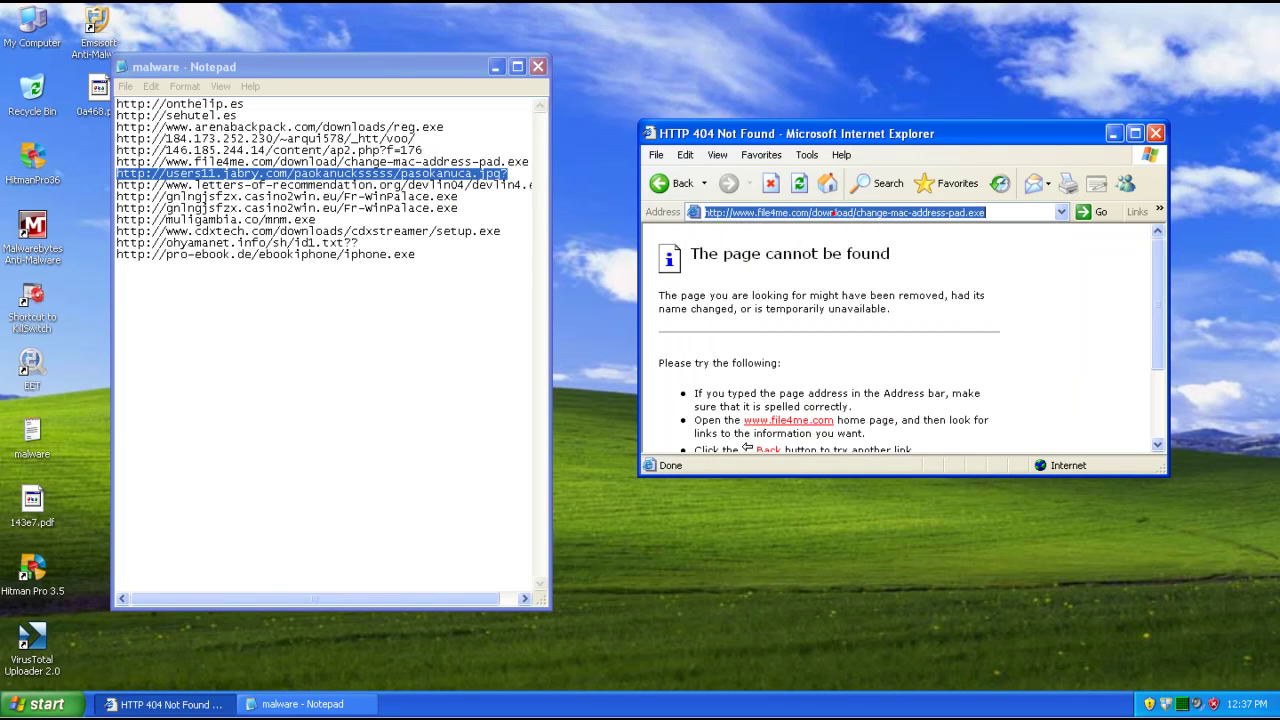
left_click(833, 212)
key("ctrl+v")
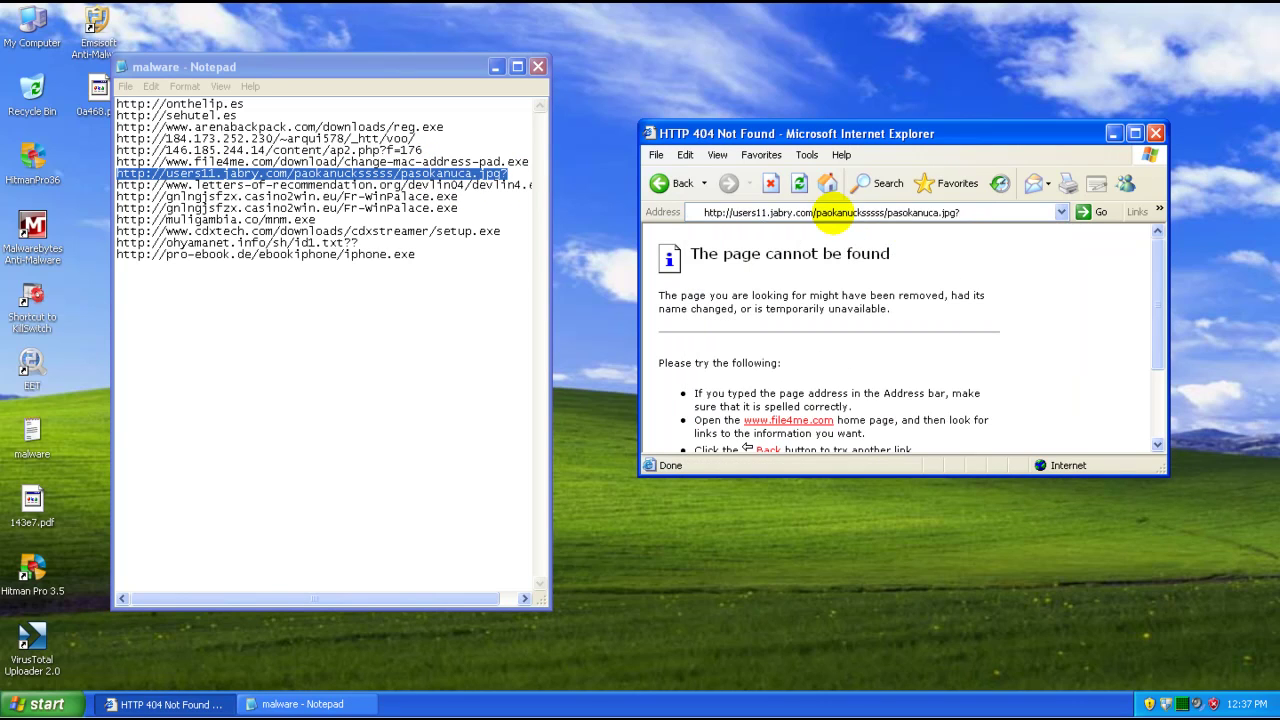
key("Return")
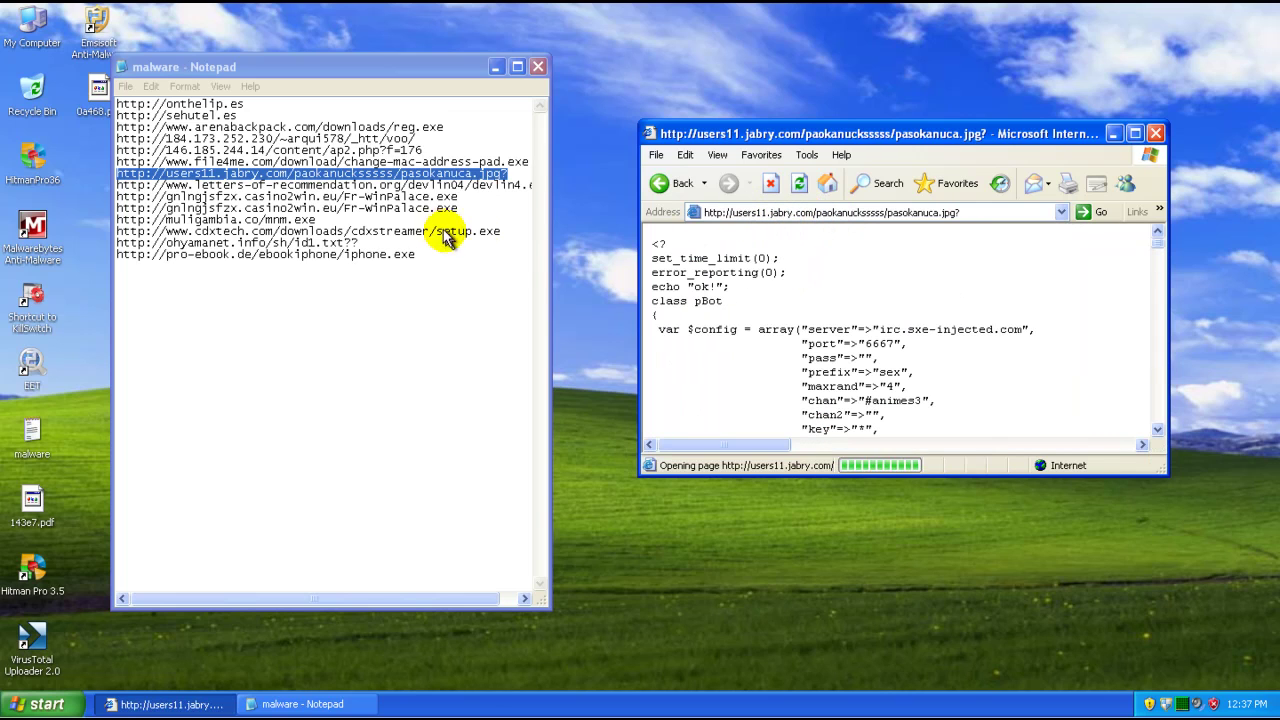
- Examine the pBot script source shown on the page, including its server configuration and command cases
left_click_drag(783, 319, 873, 410)
scroll(904, 358, "down", 6)
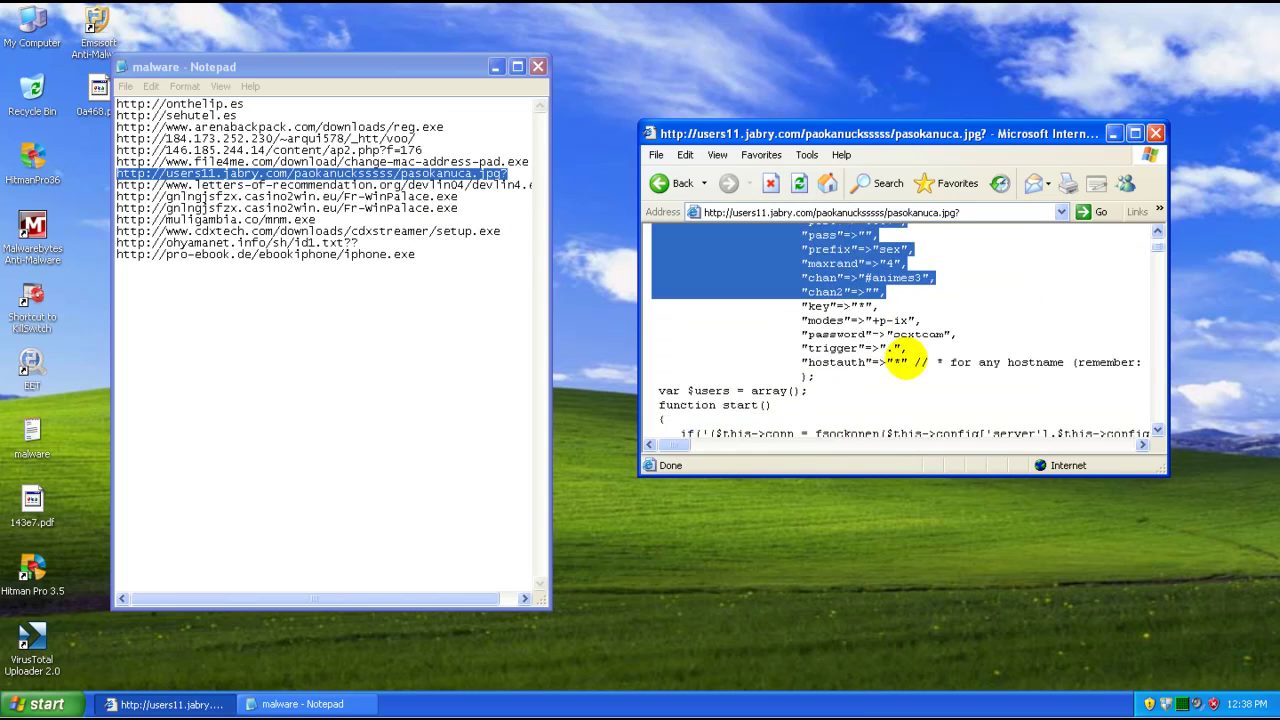
scroll(903, 350, "up", 2)
scroll(902, 346, "down", 1)
scroll(900, 345, "down", 15)
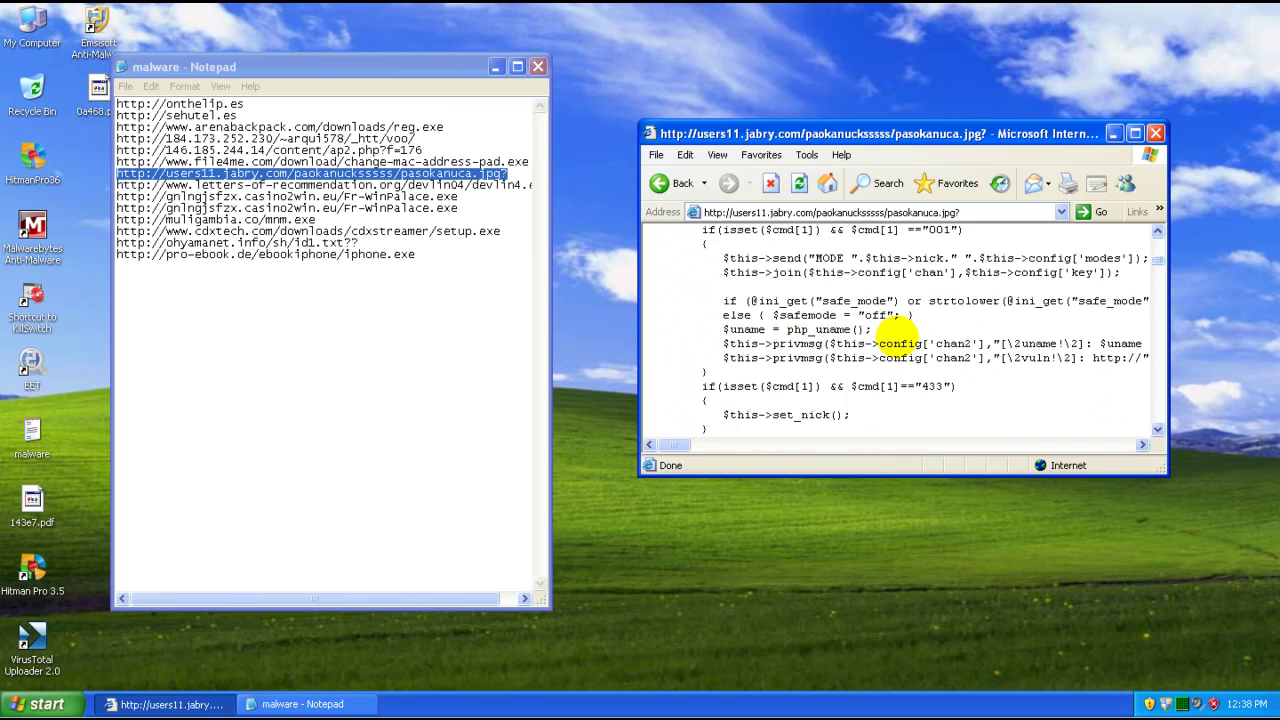
left_click_drag(897, 364, 950, 436)
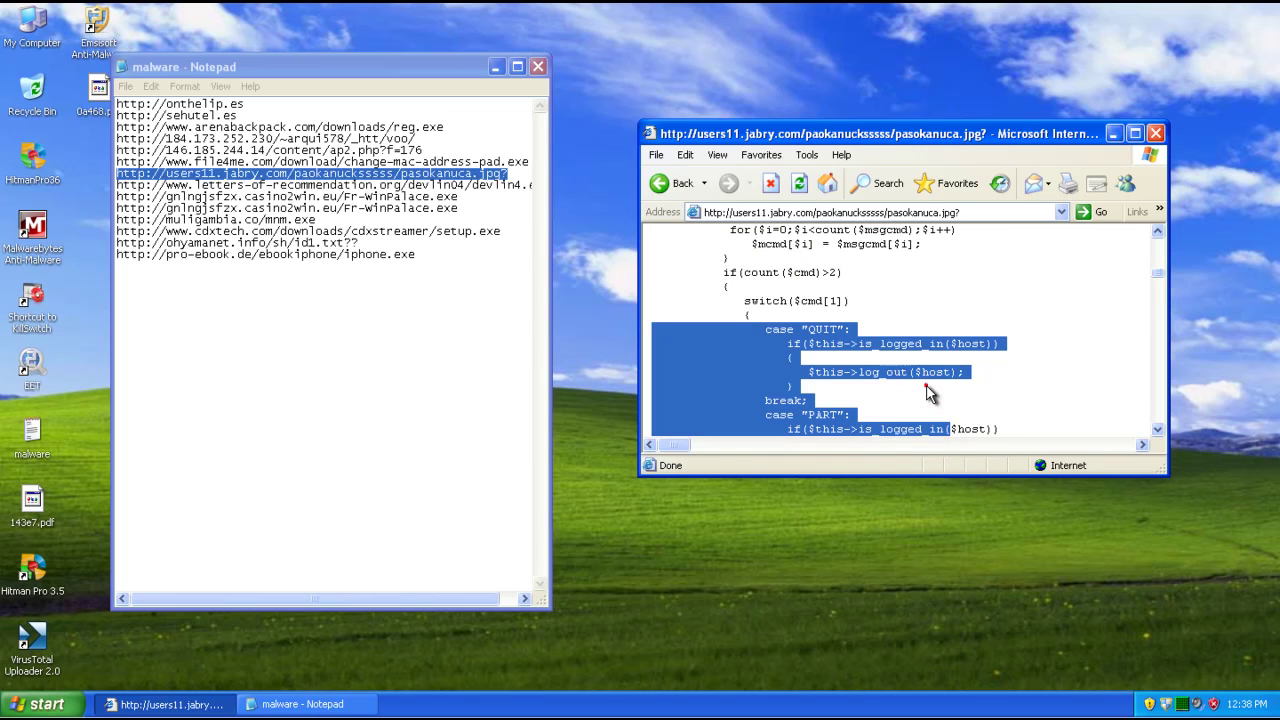
left_click(926, 391)
scroll(924, 385, "down", 10)
scroll(924, 383, "down", 15)
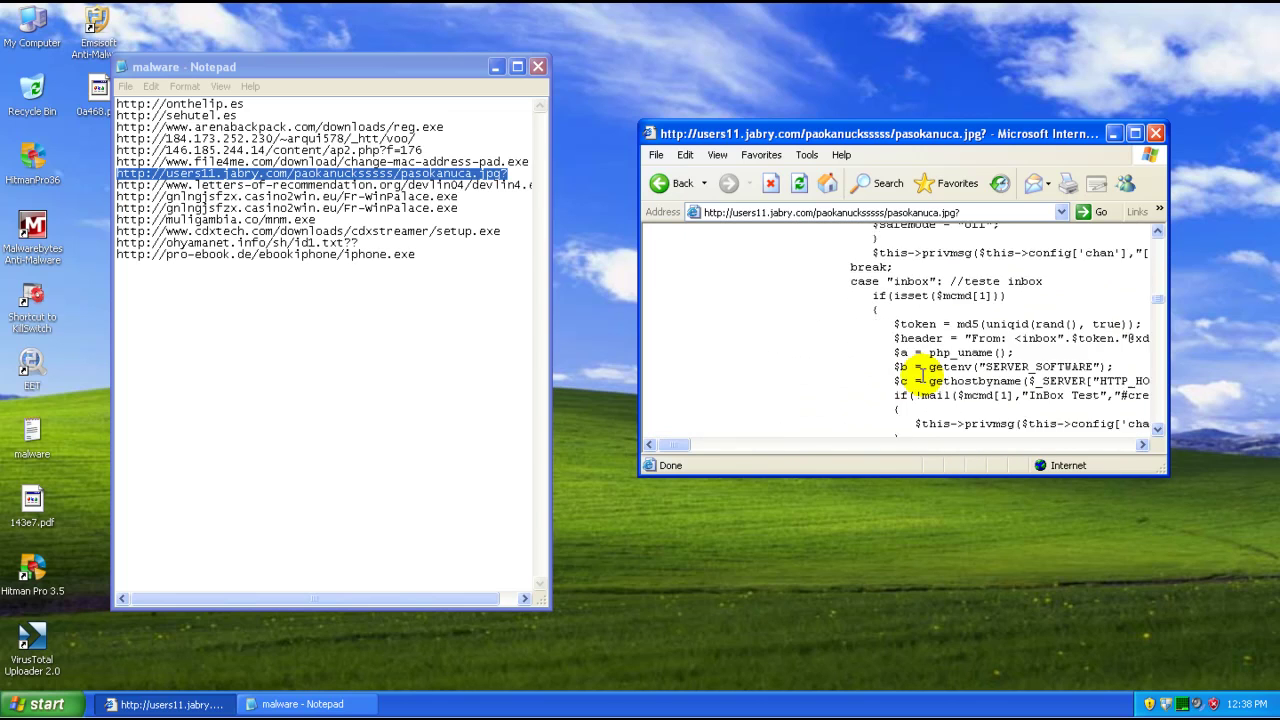
left_click(331, 178)
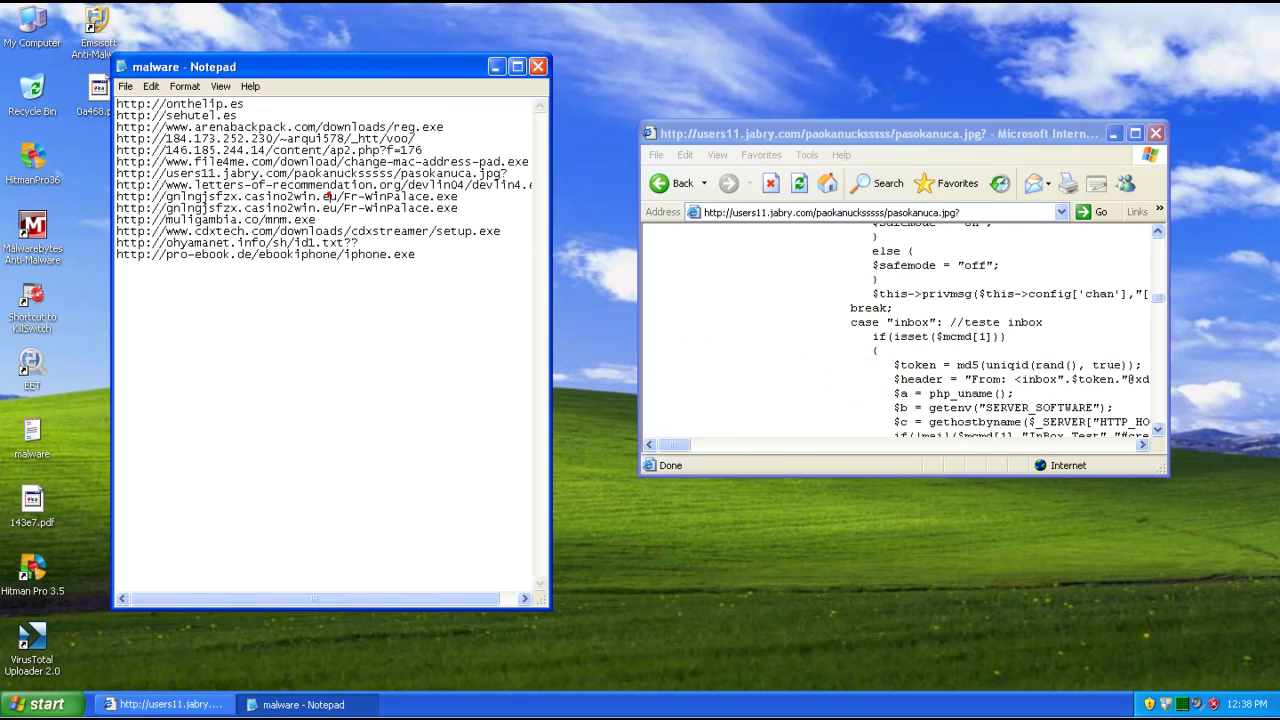
double_click(333, 187)
key("ctrl+c")
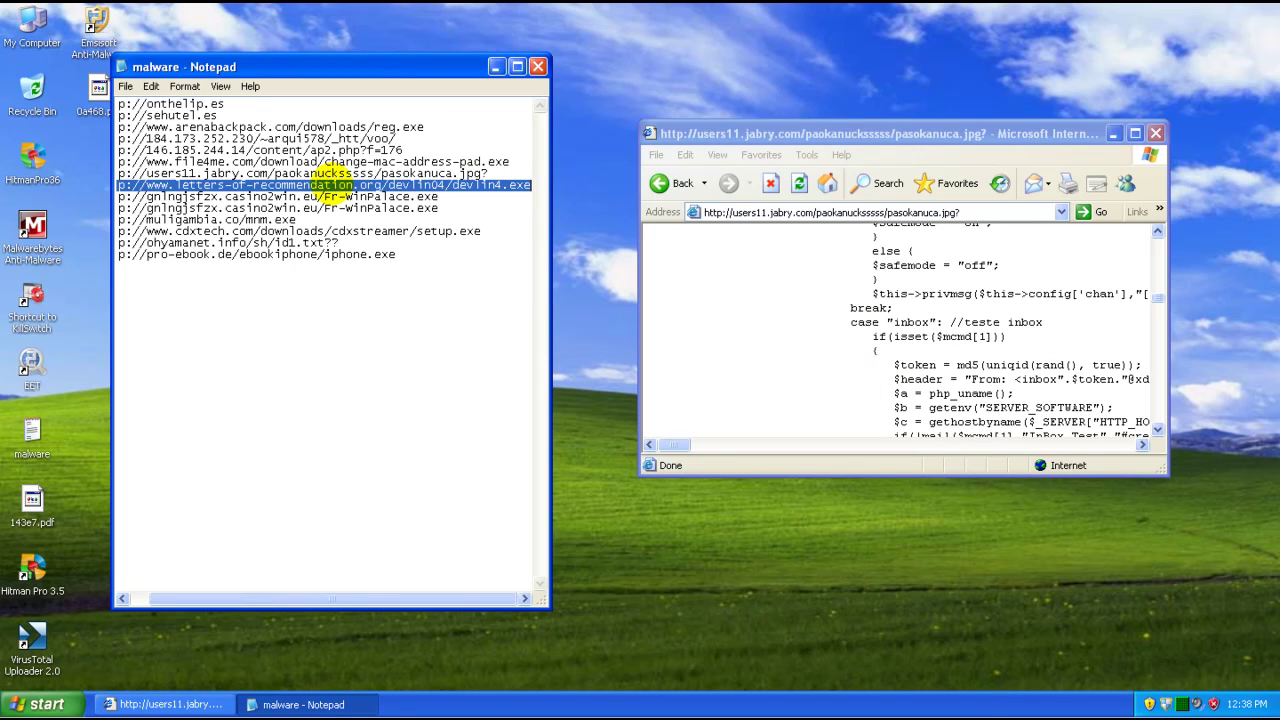
left_click(745, 213)
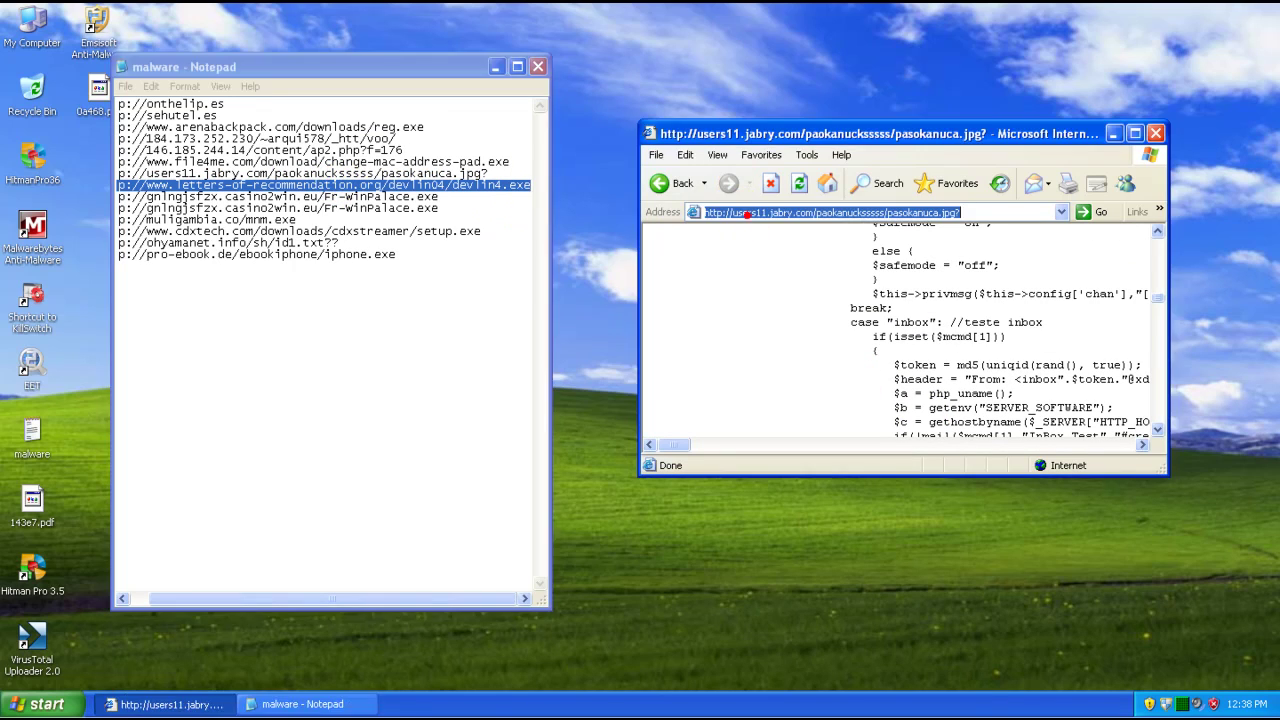
key("ctrl+v")
key("Return")
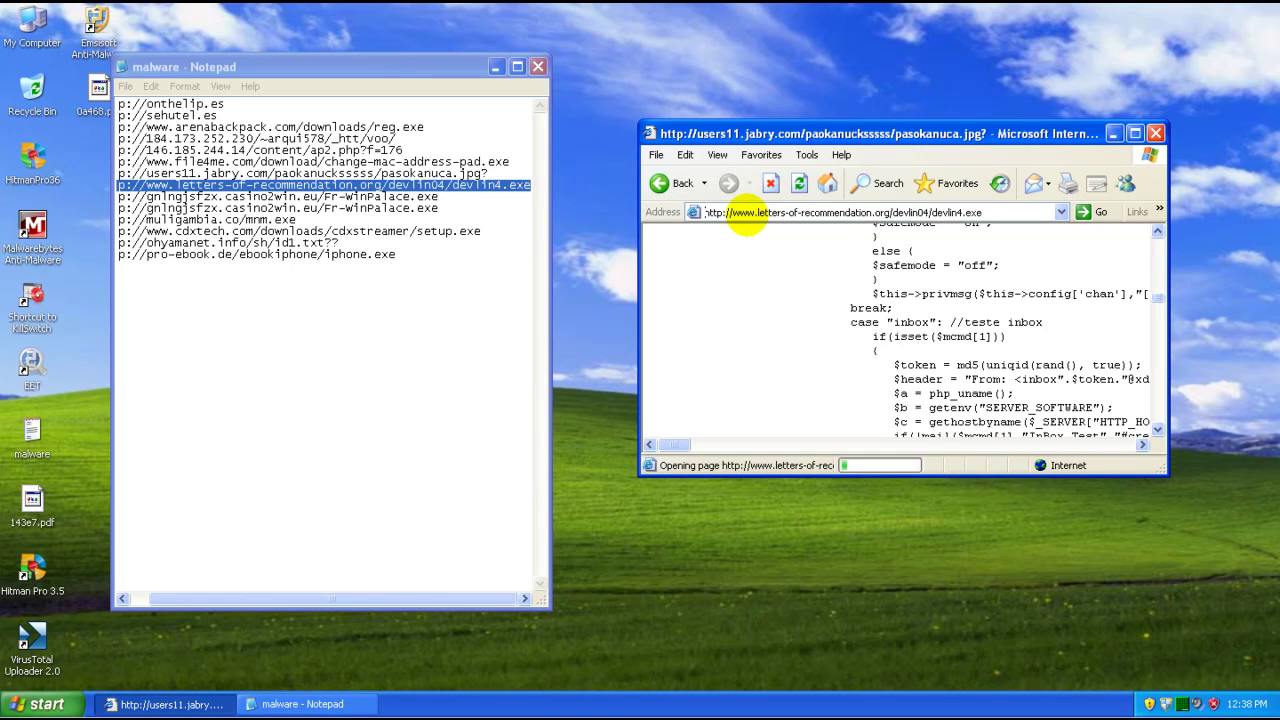
double_click(447, 197)
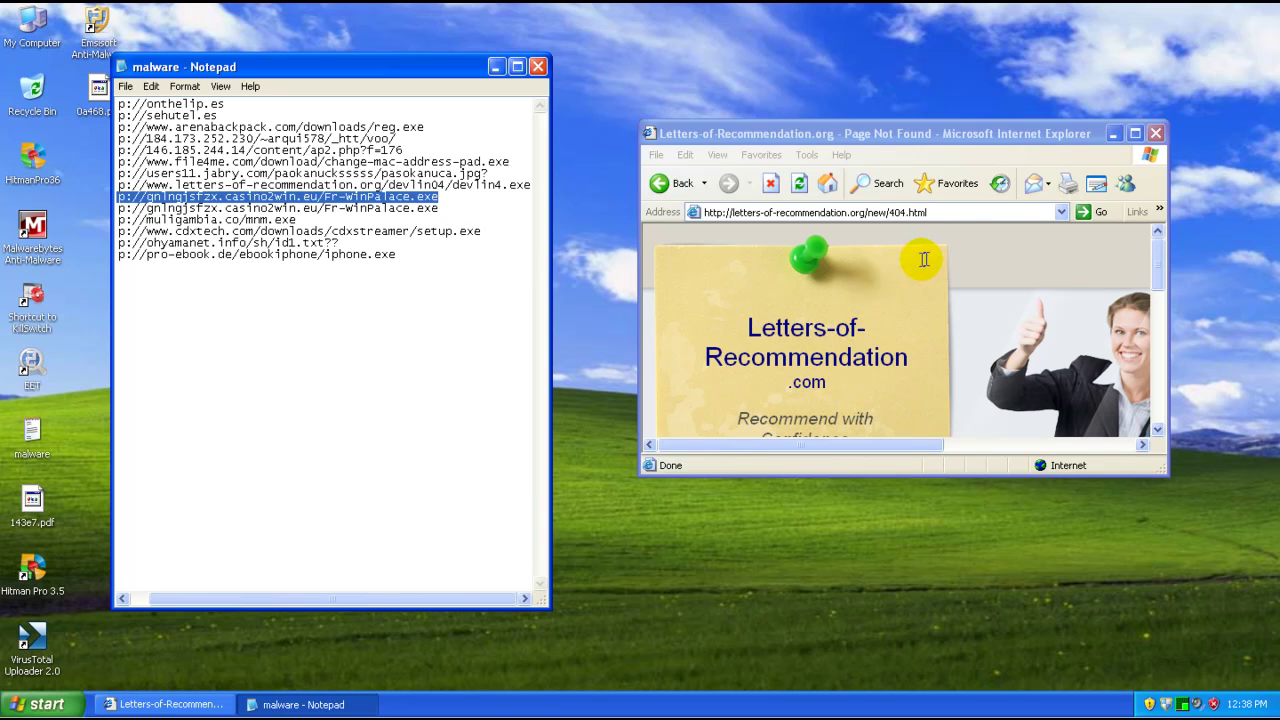
left_click(950, 235)
scroll(955, 240, "down", 3)
scroll(955, 238, "down", 5)
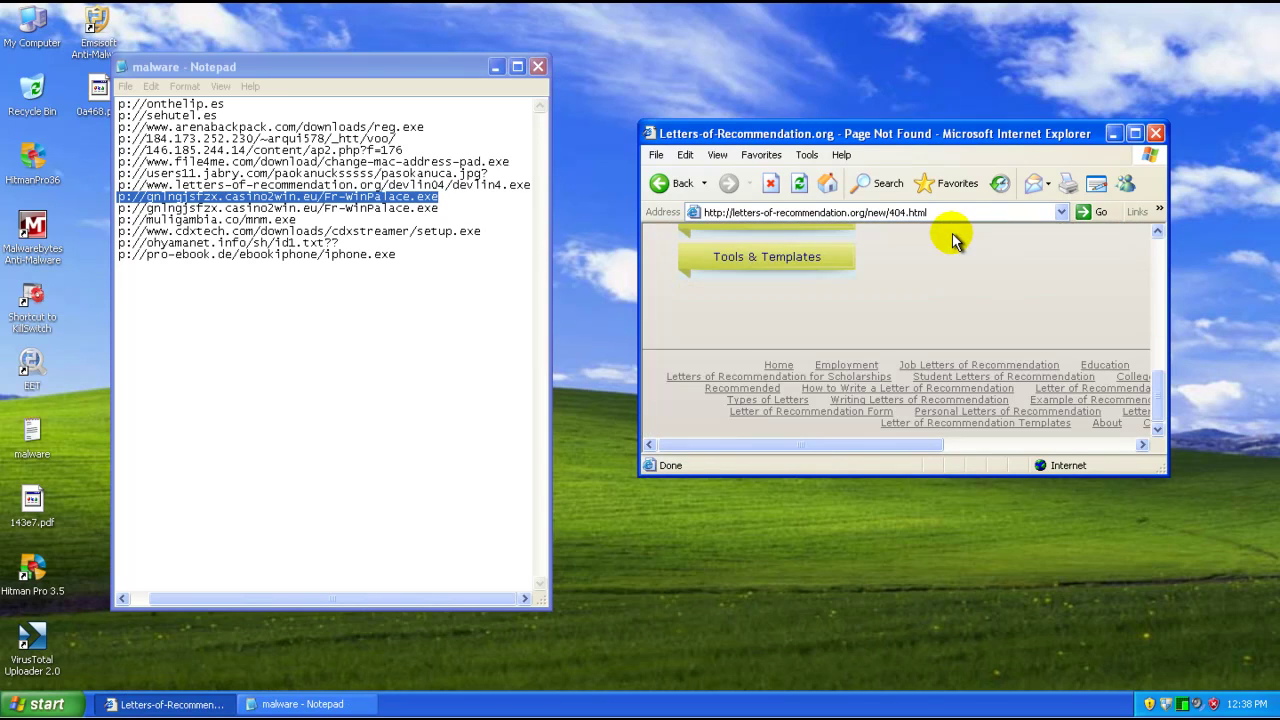
scroll(952, 240, "up", 8)
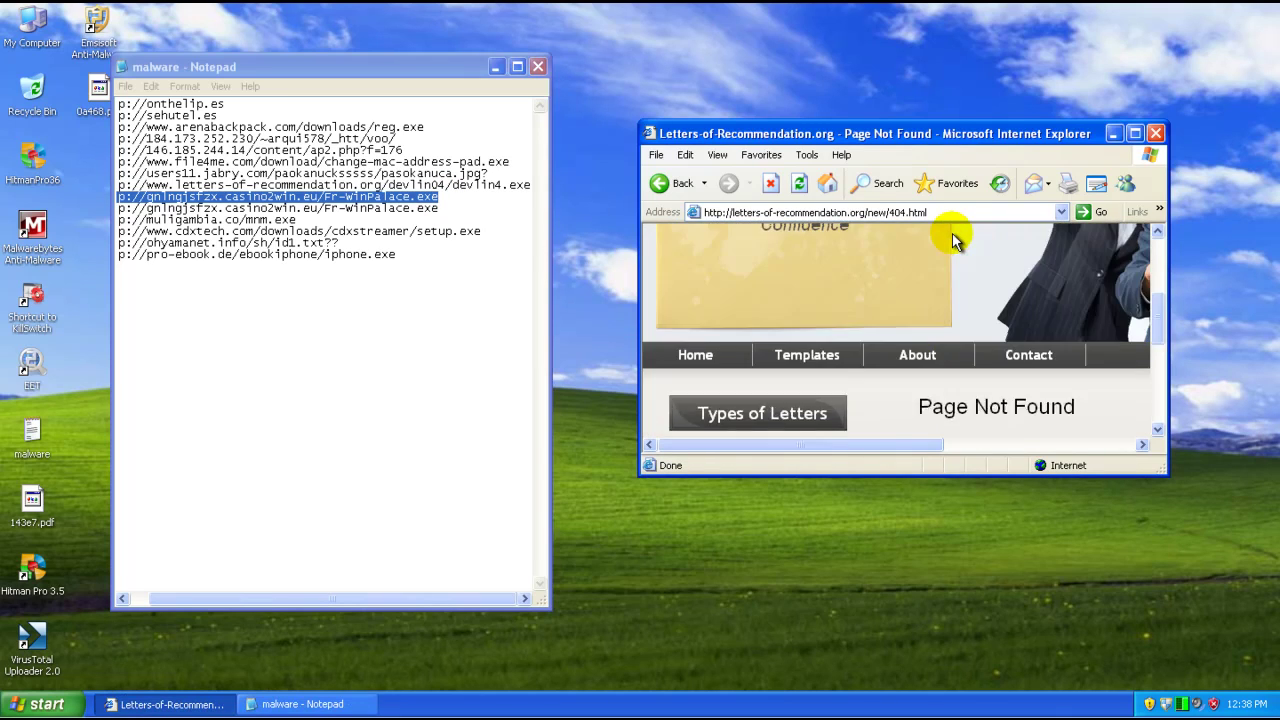
left_click(879, 446)
left_click_drag(1026, 446, 720, 440)
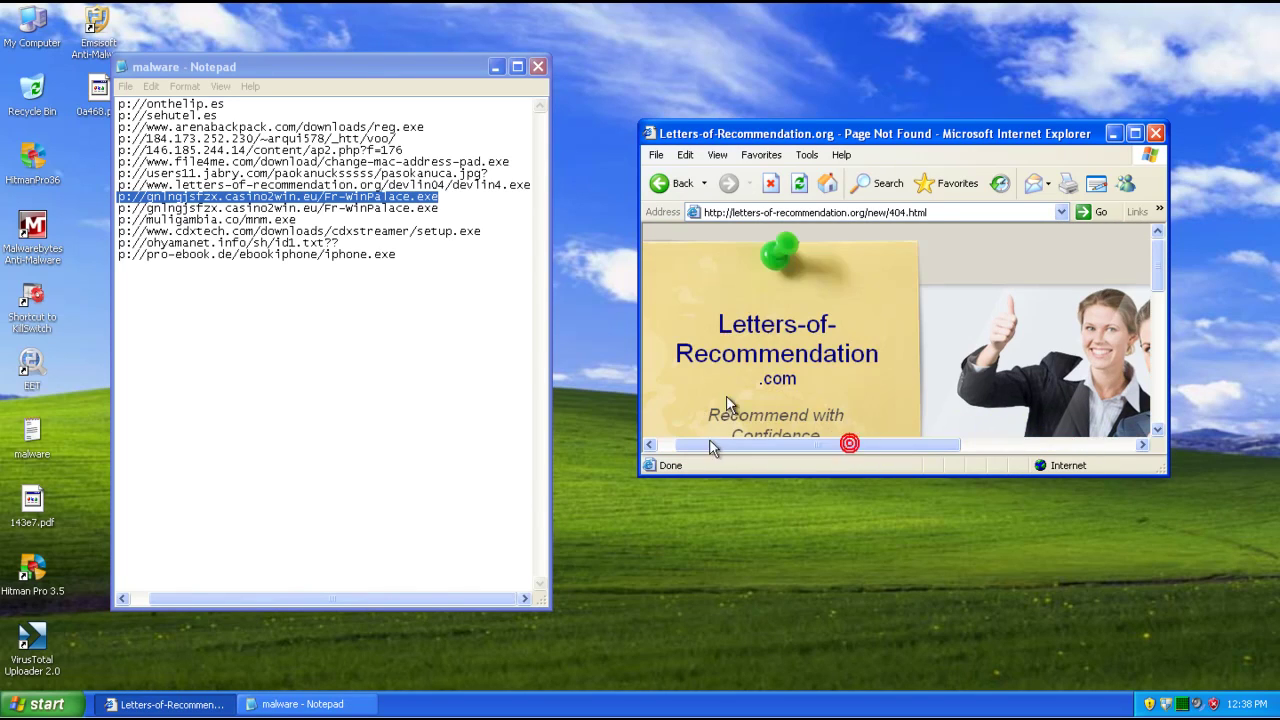
left_click(806, 214)
type("http://gnlngjsfzx.casino2win.eu/Fr-WinPalace.exe")
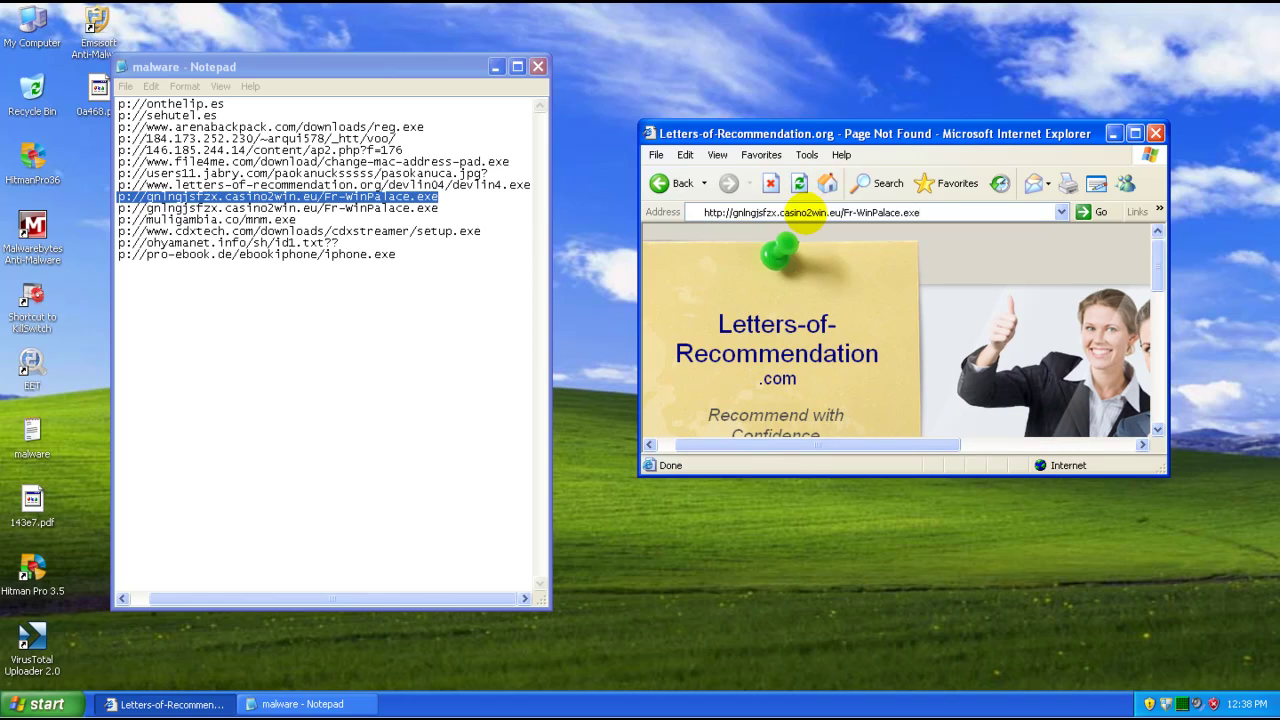
key("Return")
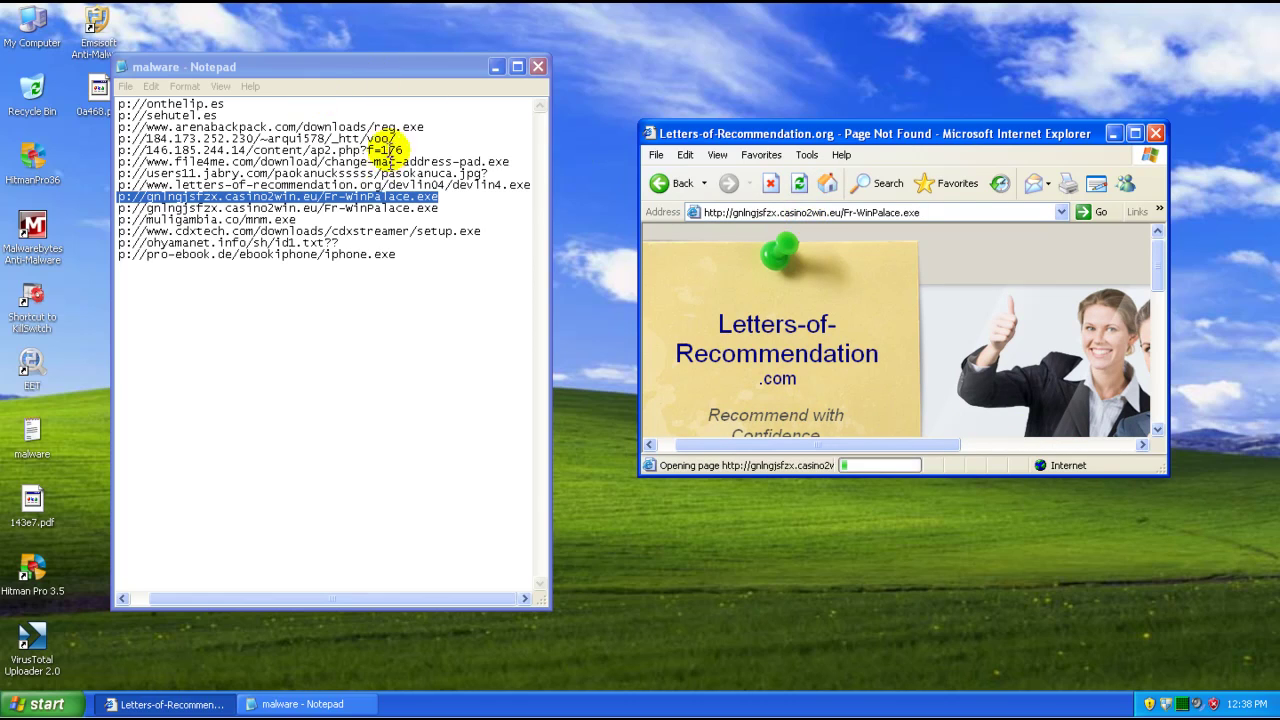
- Select the second Fr-WinPalace.exe address in the malware list, run the offered Fr-WinPalace.exe download and minimize its progress window
double_click(357, 210)
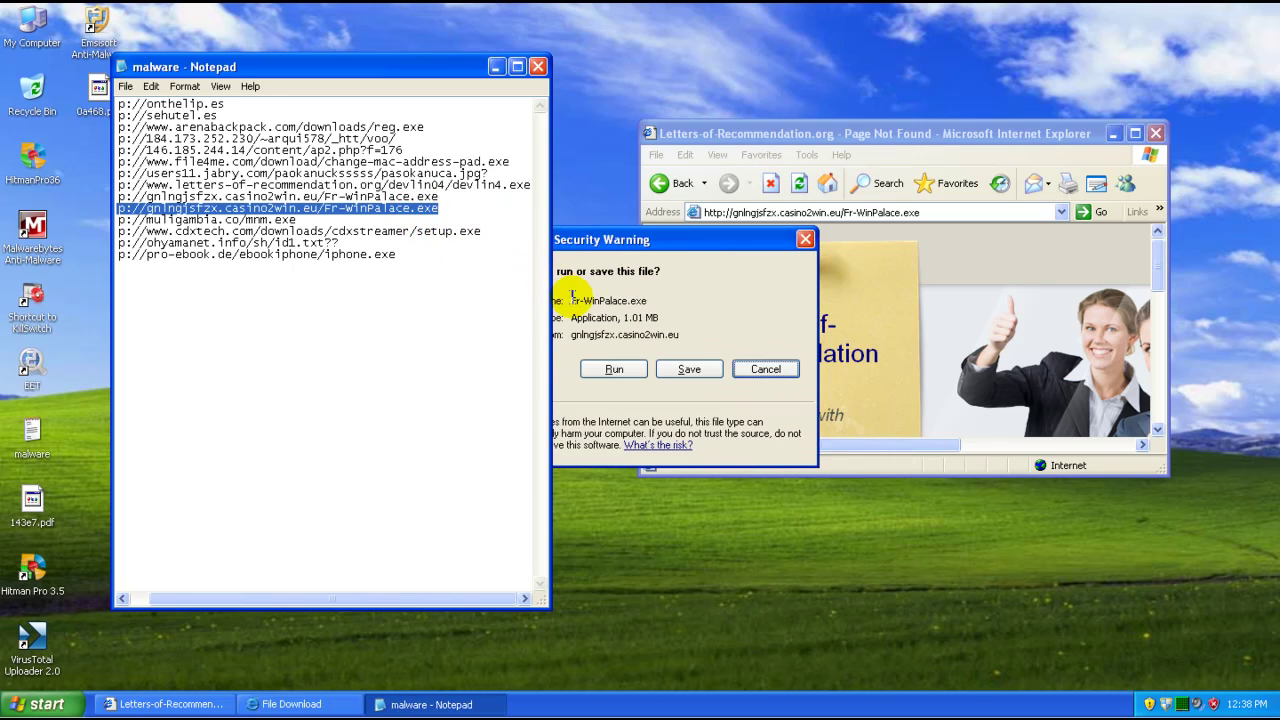
left_click(618, 370)
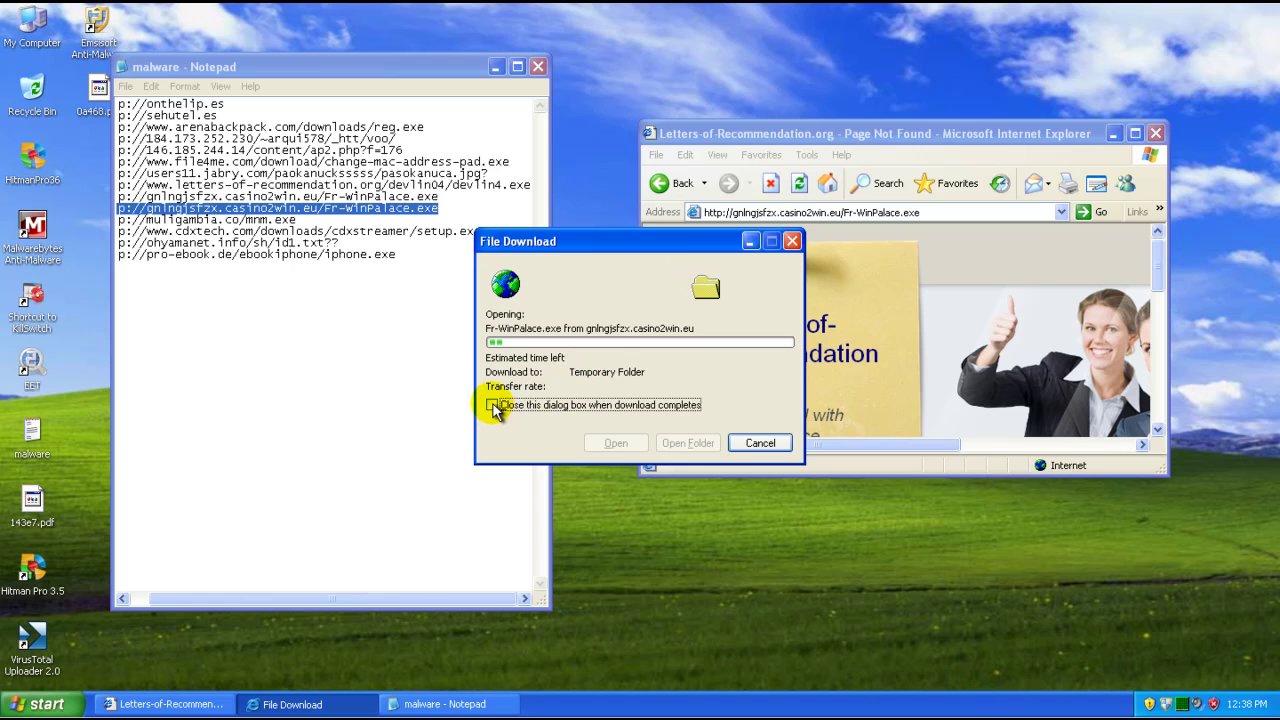
left_click(328, 217)
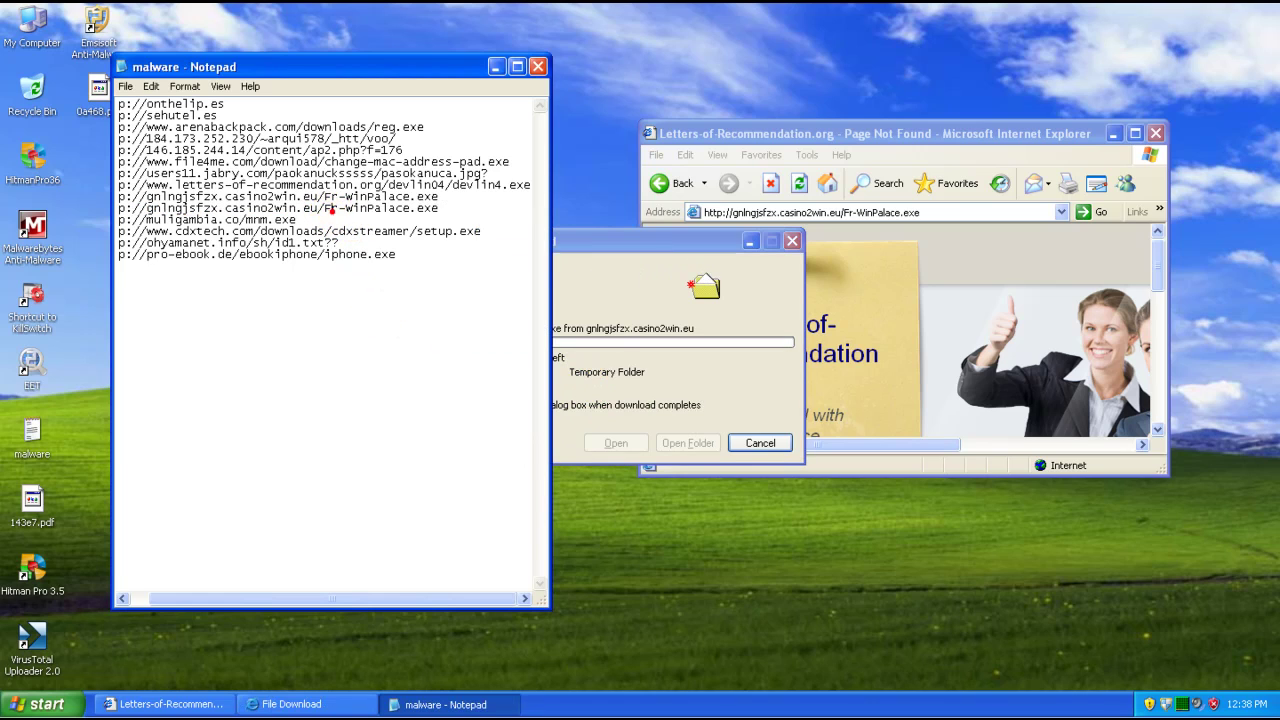
double_click(330, 209)
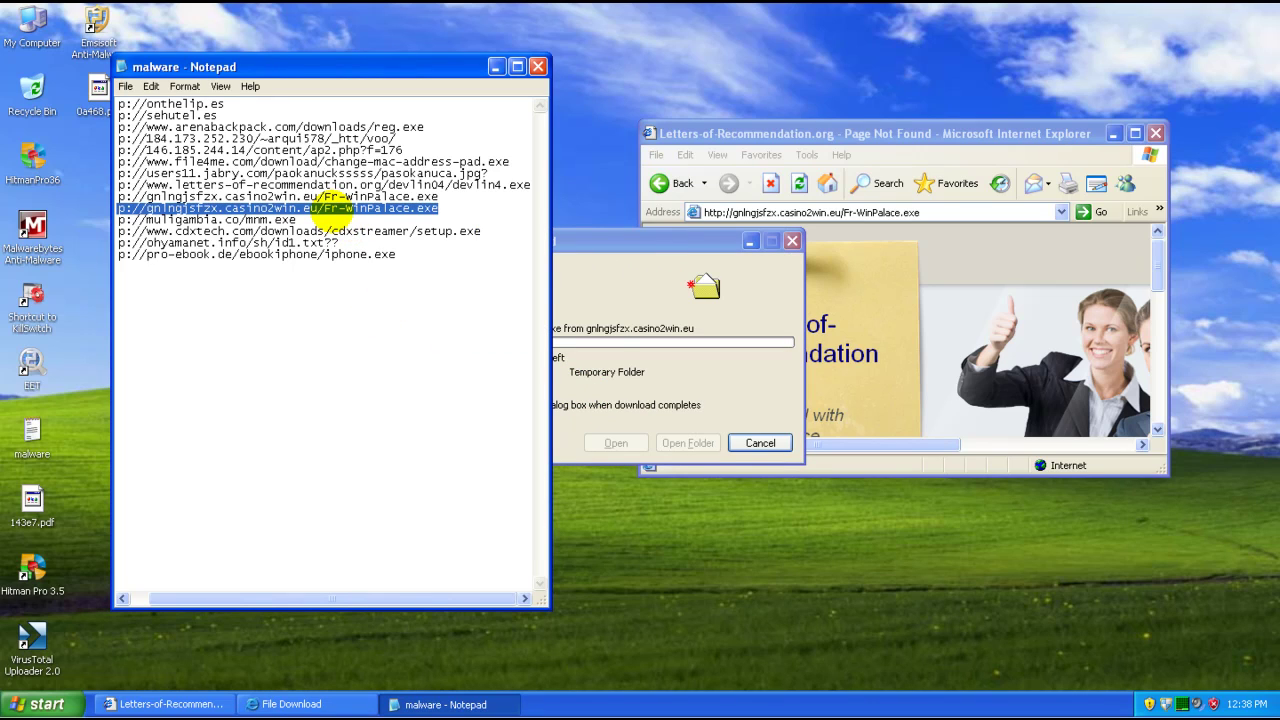
left_click(751, 372)
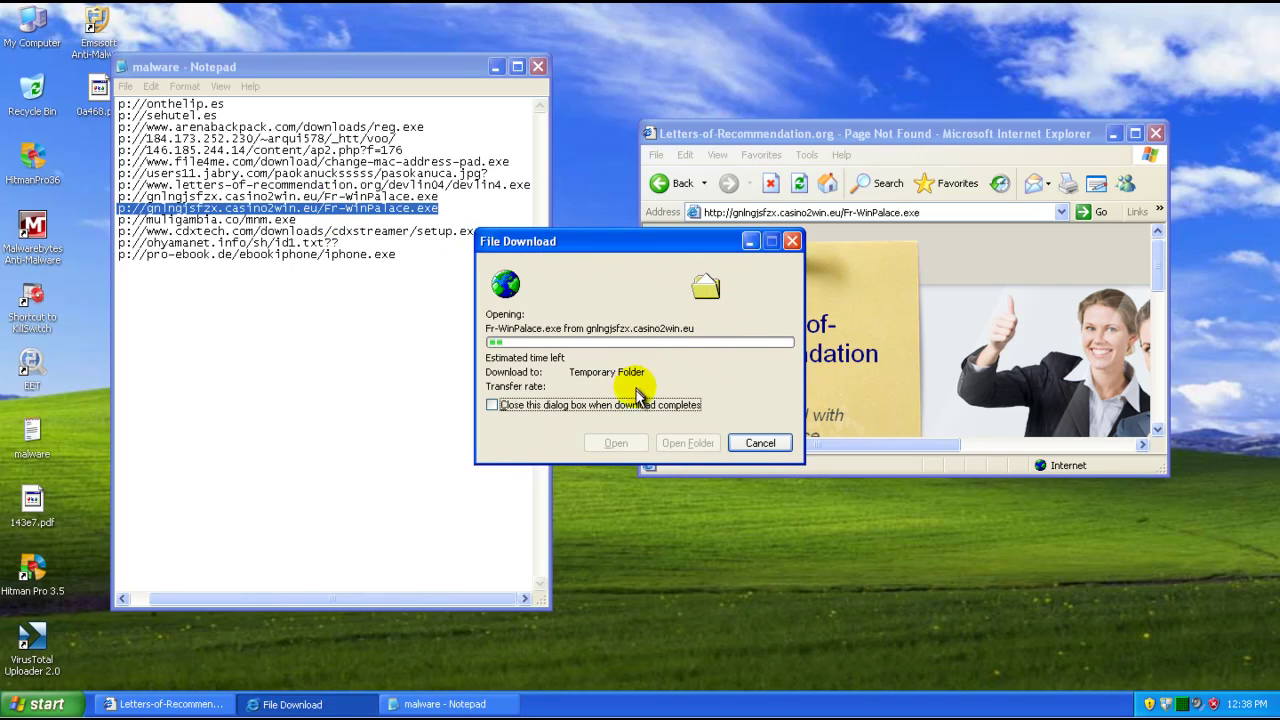
left_click(749, 242)
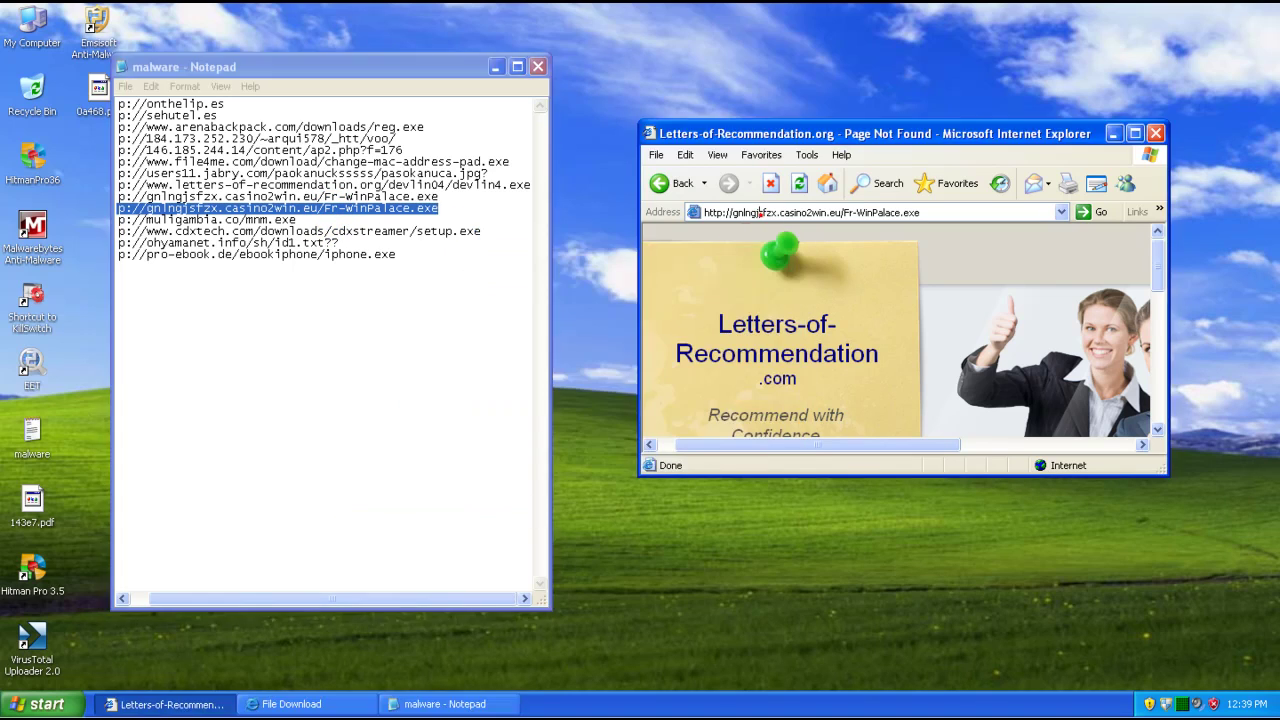
- Request Fr-WinPalace.exe from gnlngjsfzx.casino2win.eu again, select the muligambia.co/mnm.exe line in the list, and run the offered Fr-WinPalace.exe download
left_click(760, 213)
left_click(757, 213)
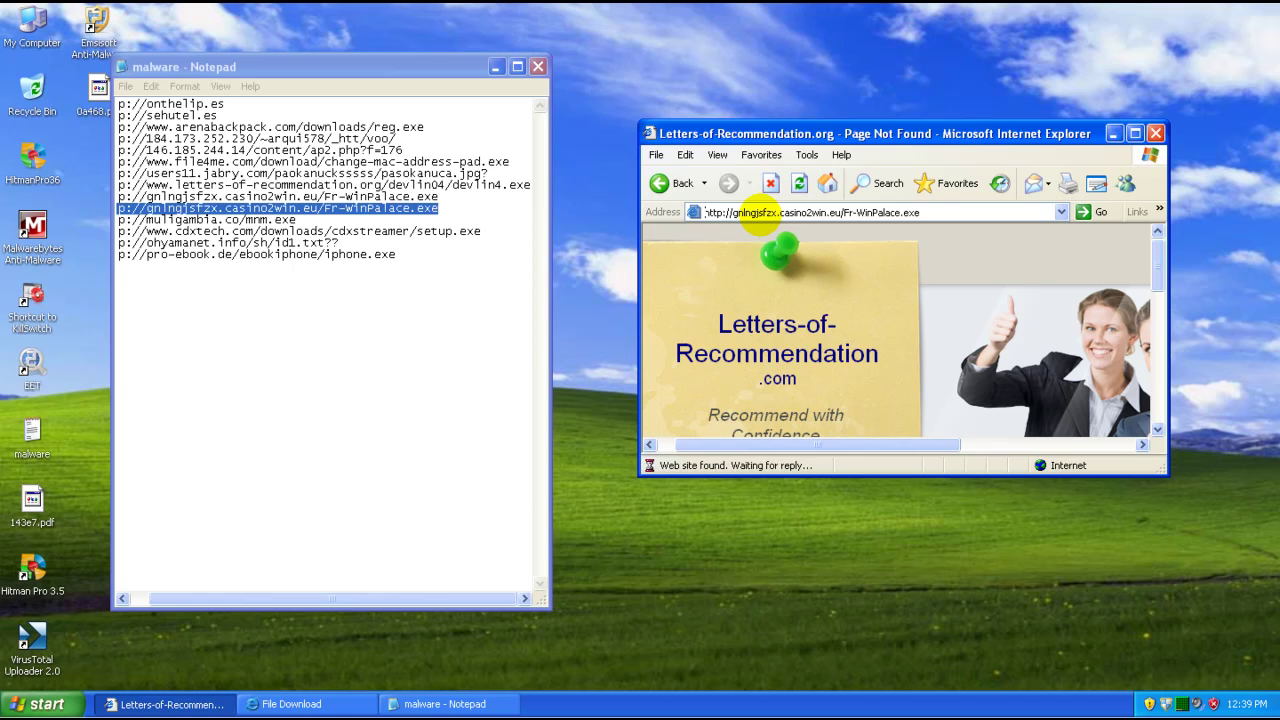
left_click(280, 219)
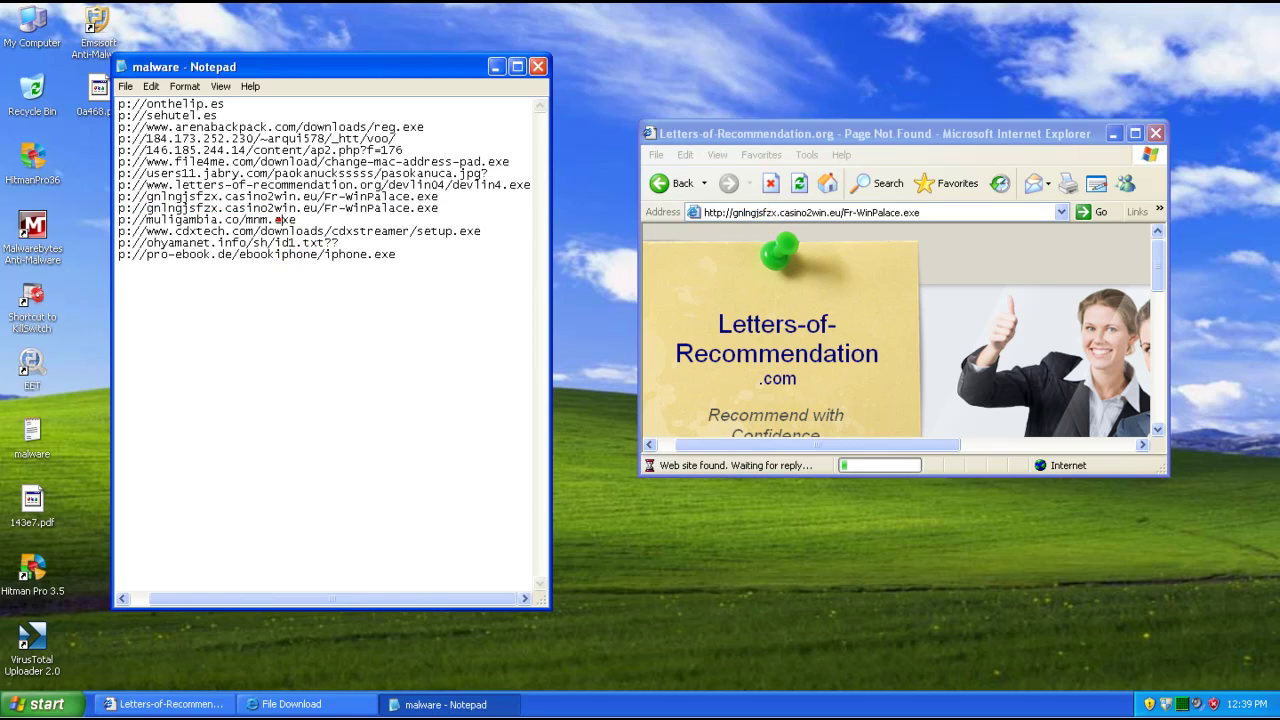
double_click(280, 219)
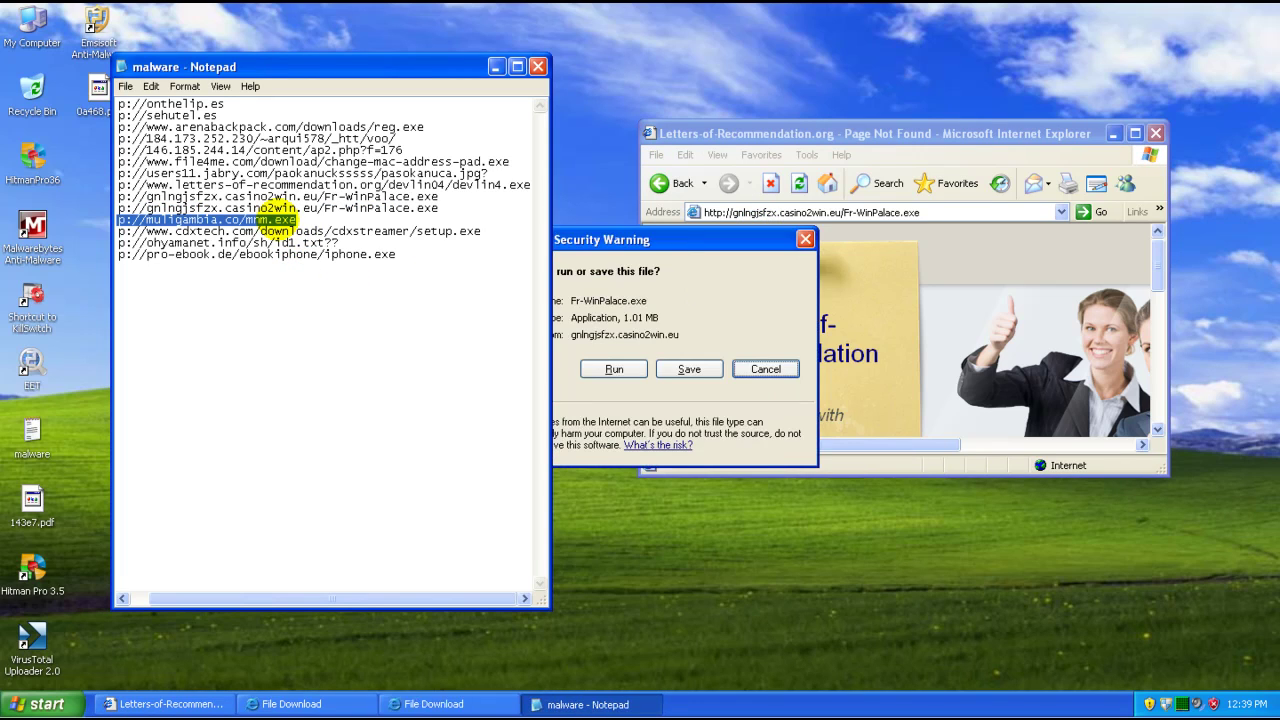
left_click(618, 369)
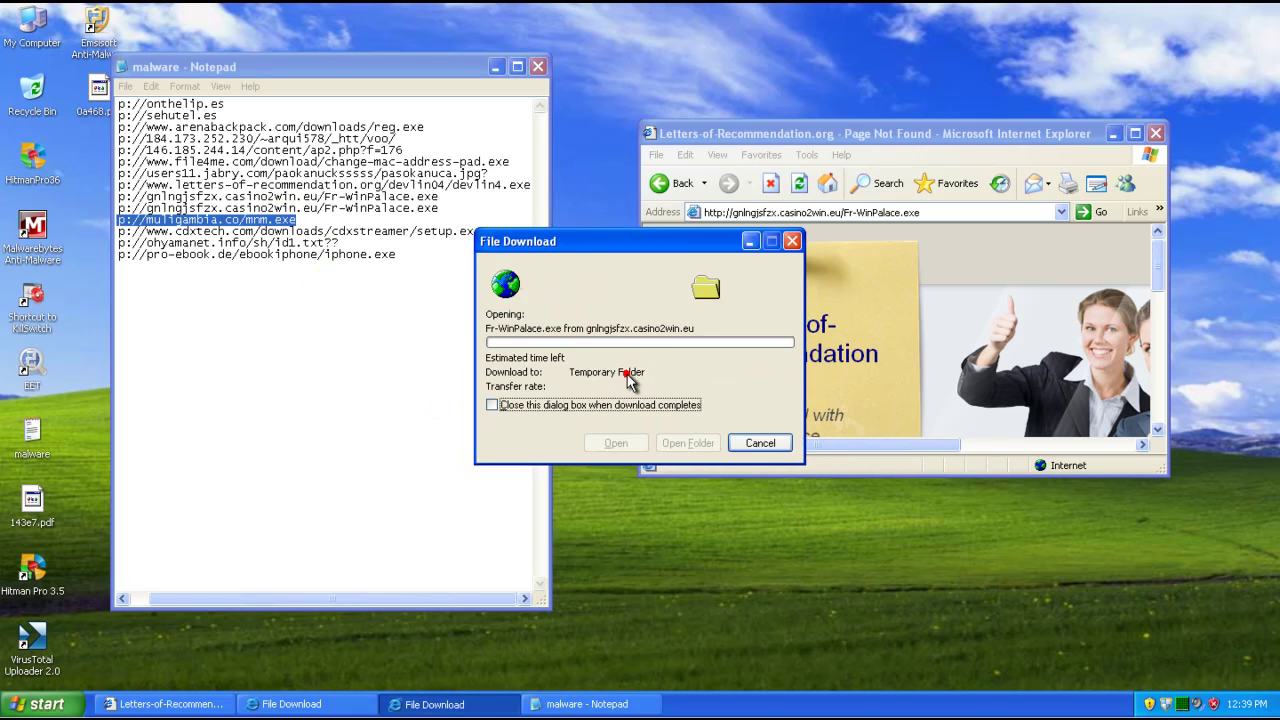
left_click(330, 706)
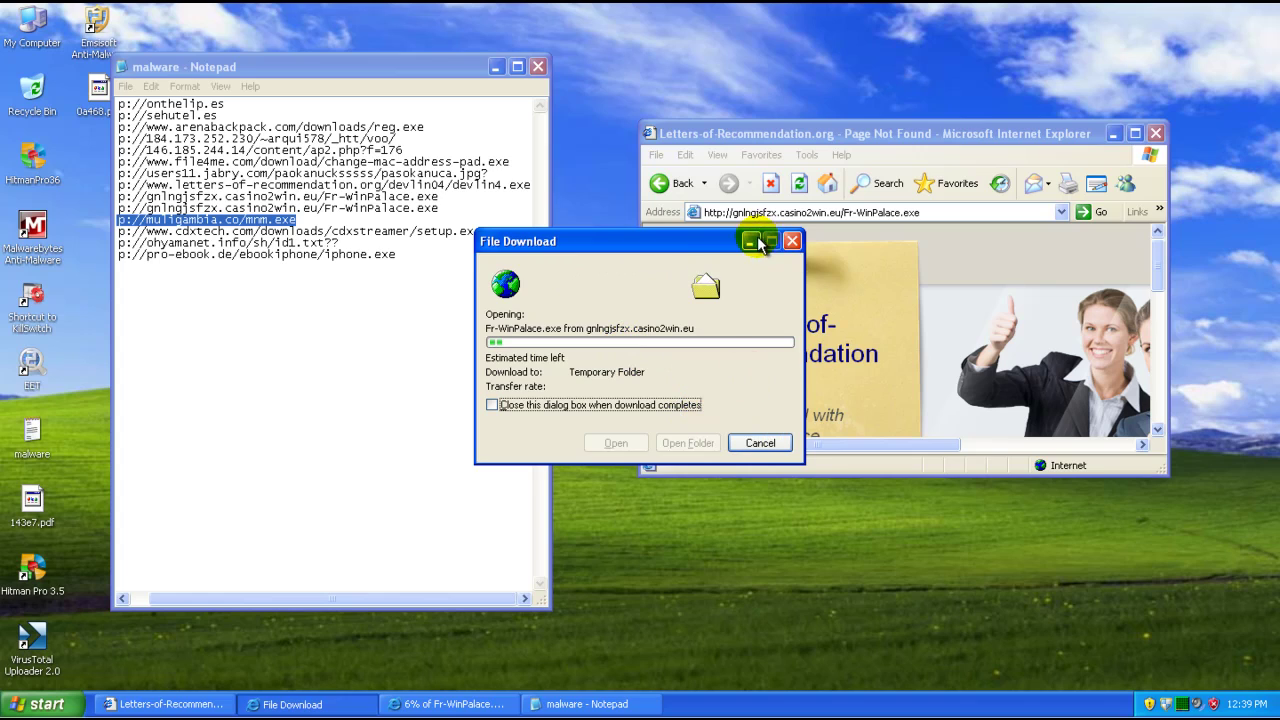
left_click(841, 212)
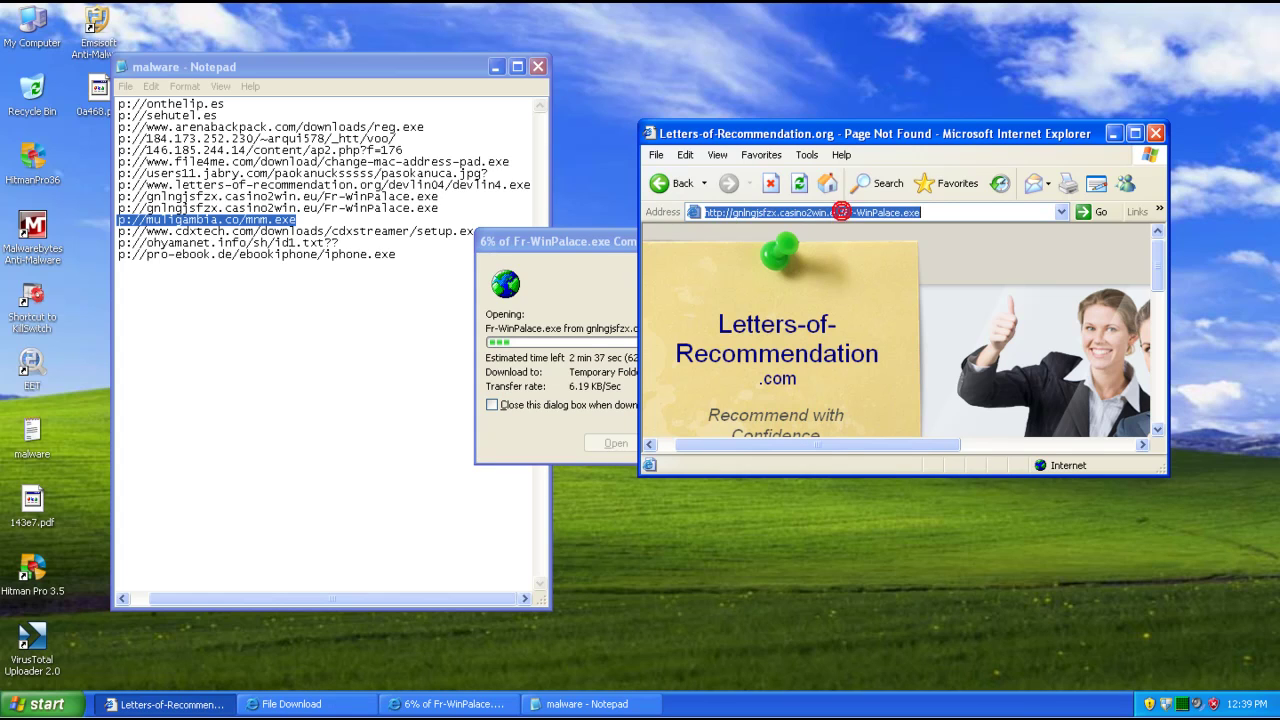
type("http://muligambia.co/mnm.exe")
key("Return")
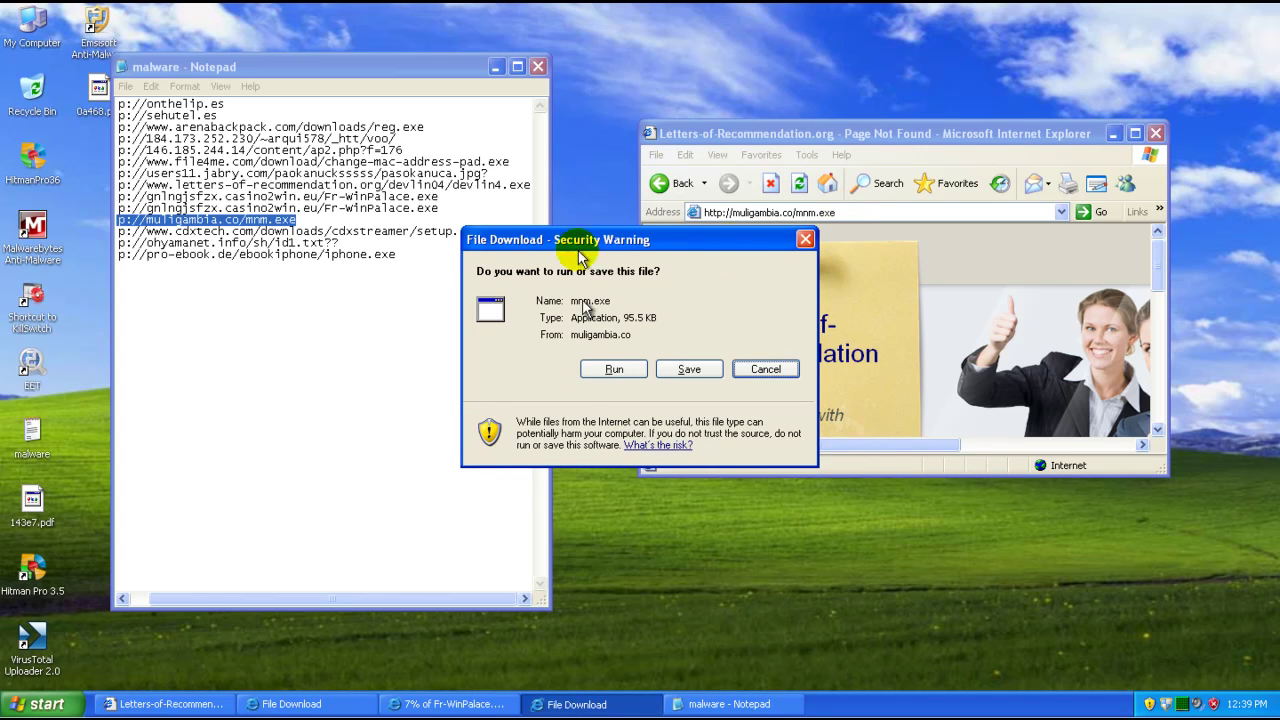
left_click(605, 369)
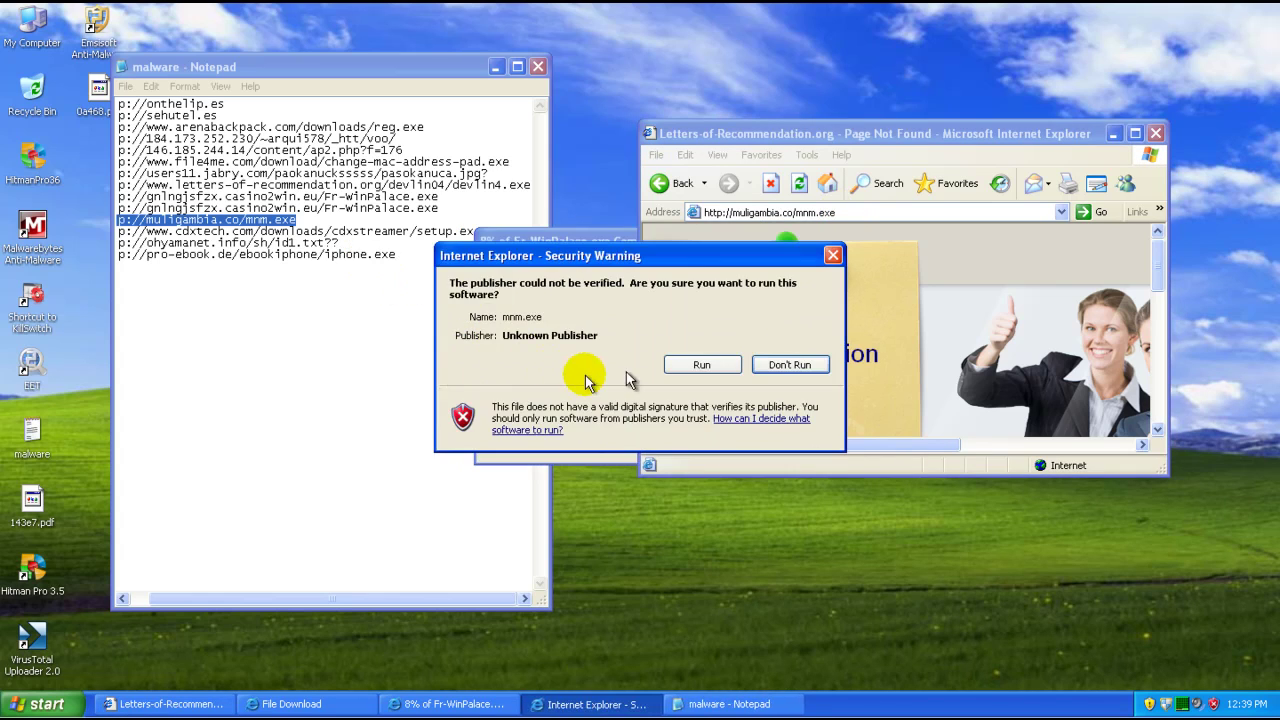
left_click(701, 367)
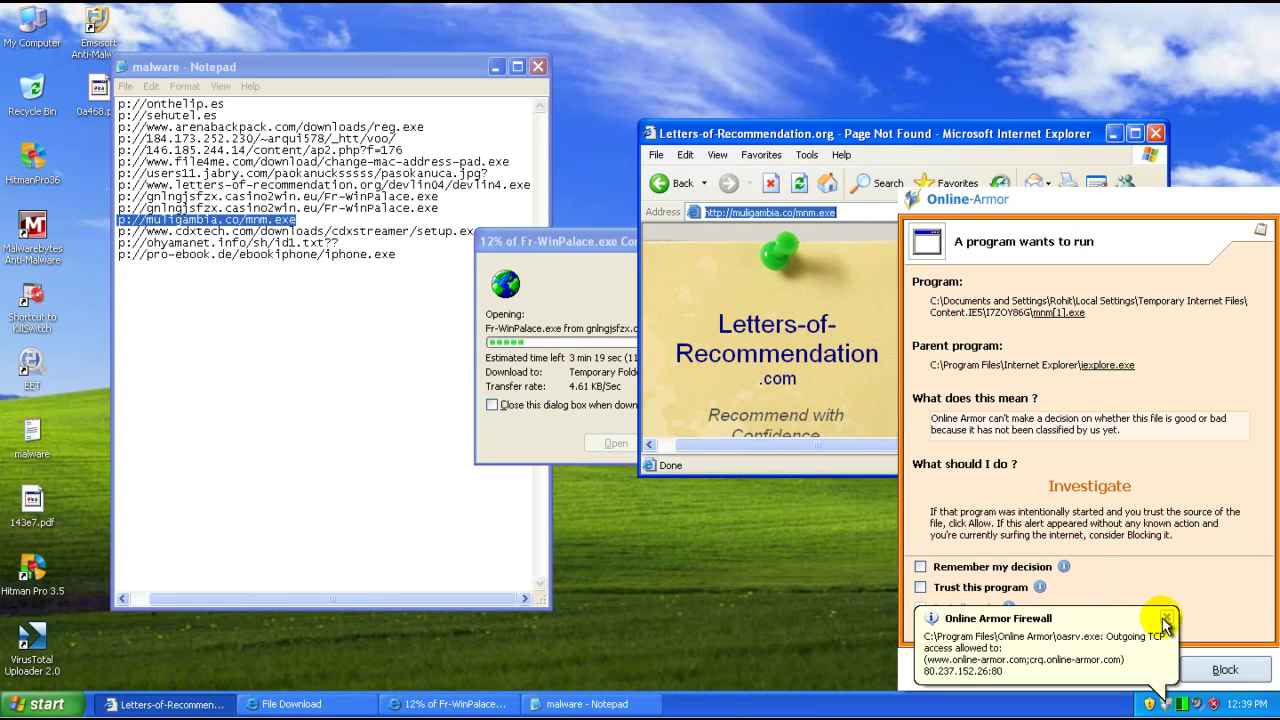
- Close the firewall notification, block mnm[1].exe in the Online Armor alert and dismiss the Windows access error
left_click(1164, 618)
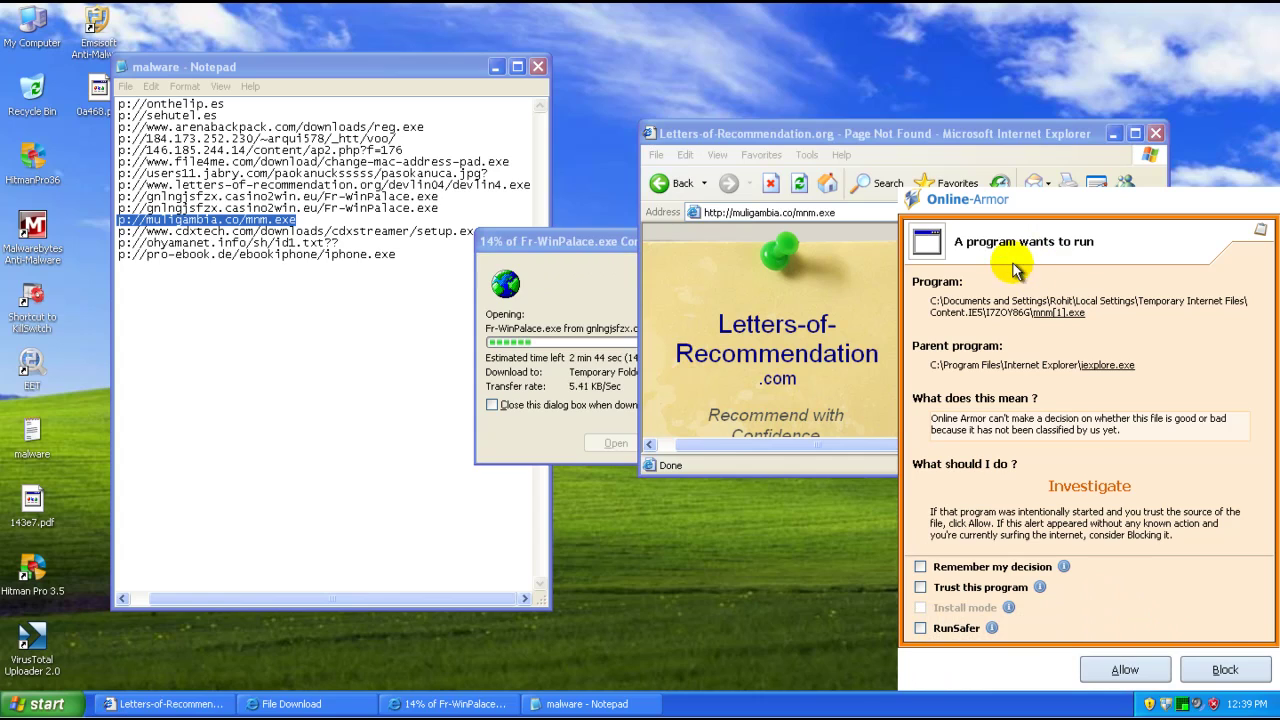
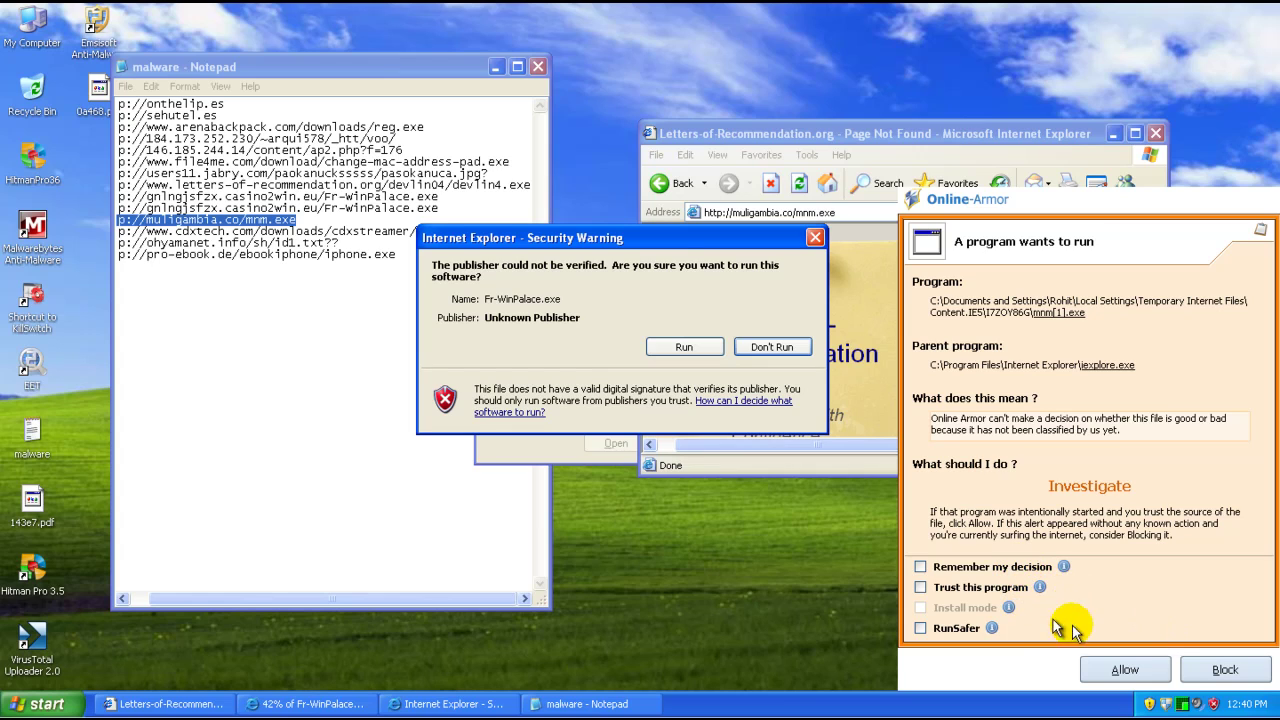
left_click(1212, 670)
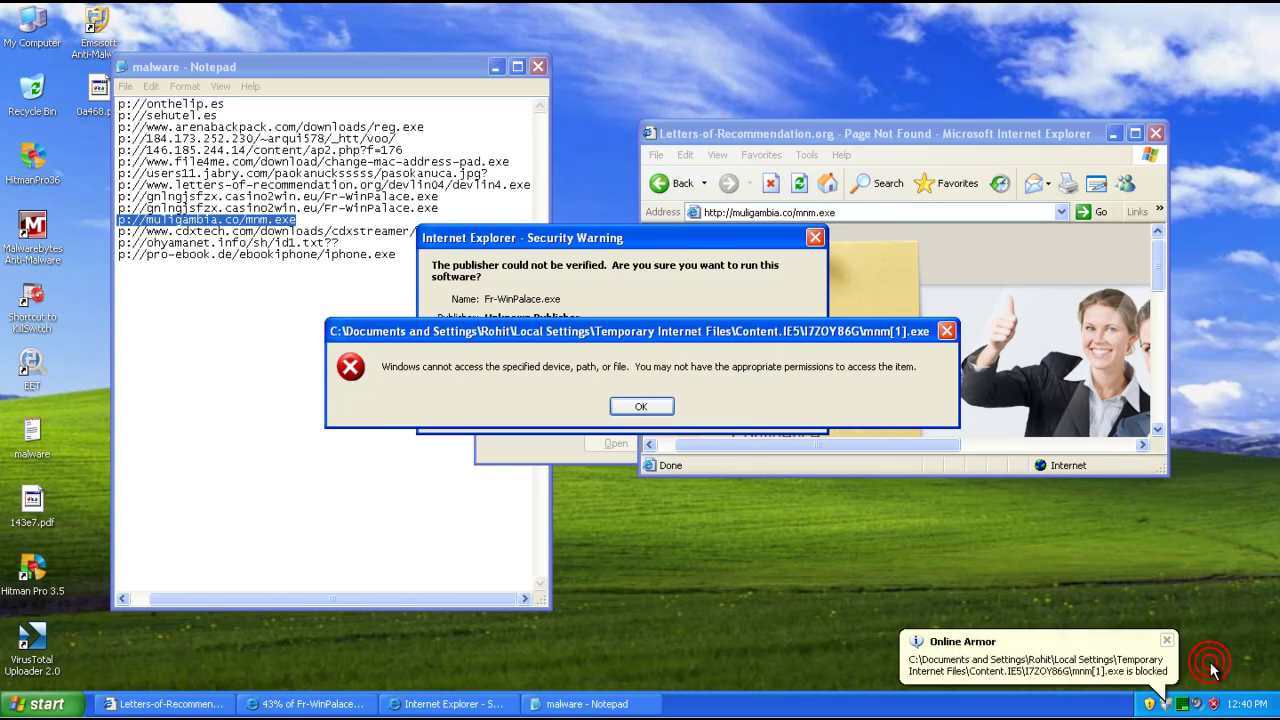
left_click(641, 406)
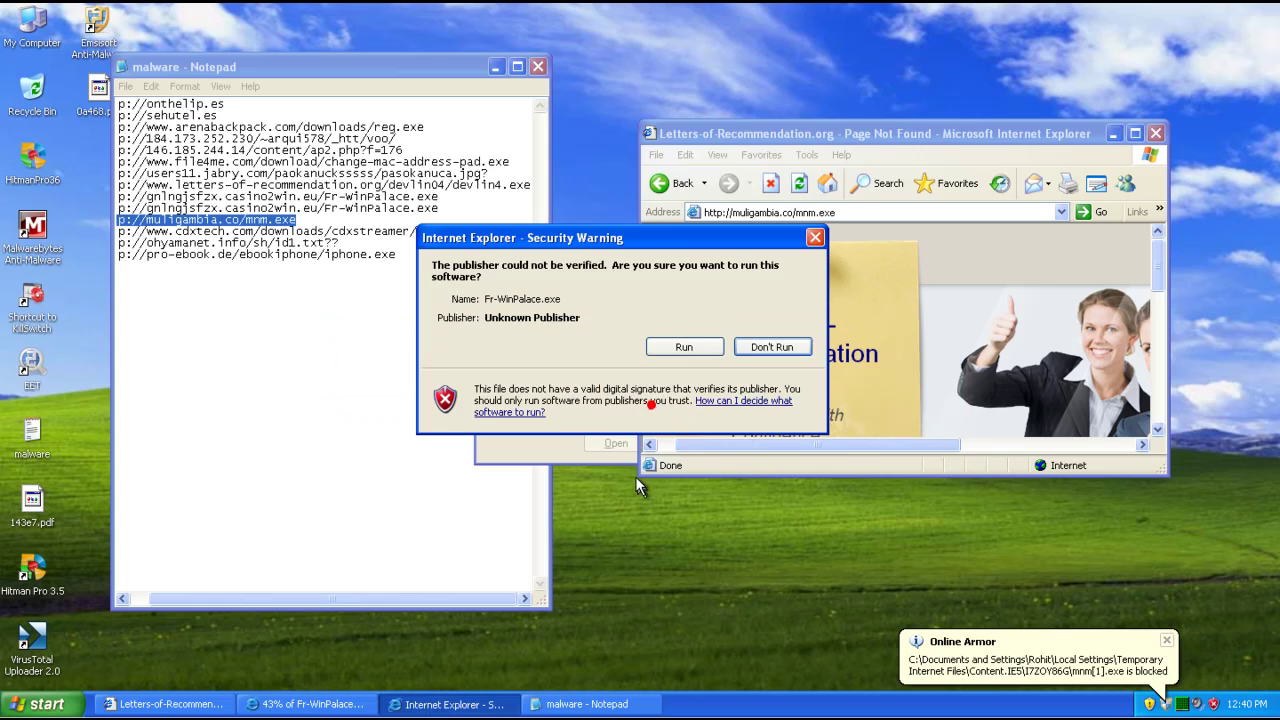
- Run the unverified Fr-WinPalace.exe, block Fr-WinPalace[1].exe in the Online Armor alert and dismiss the Windows access error
left_click(686, 422)
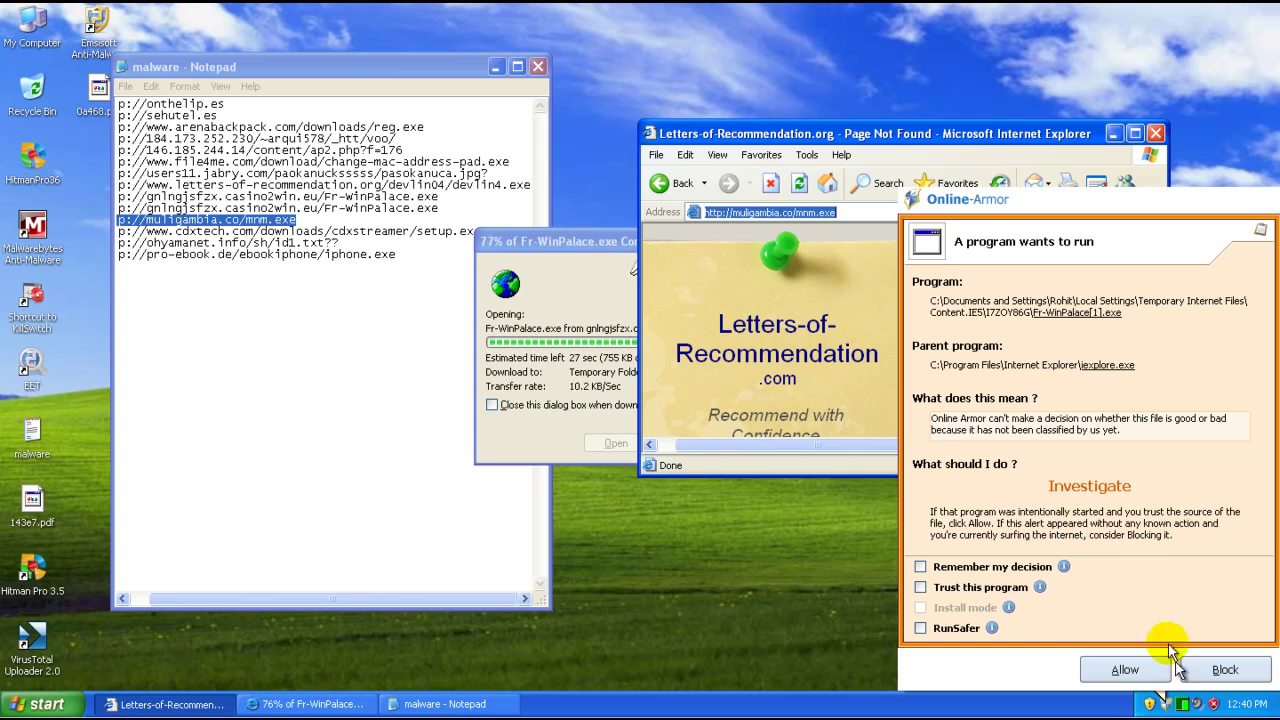
left_click(1226, 672)
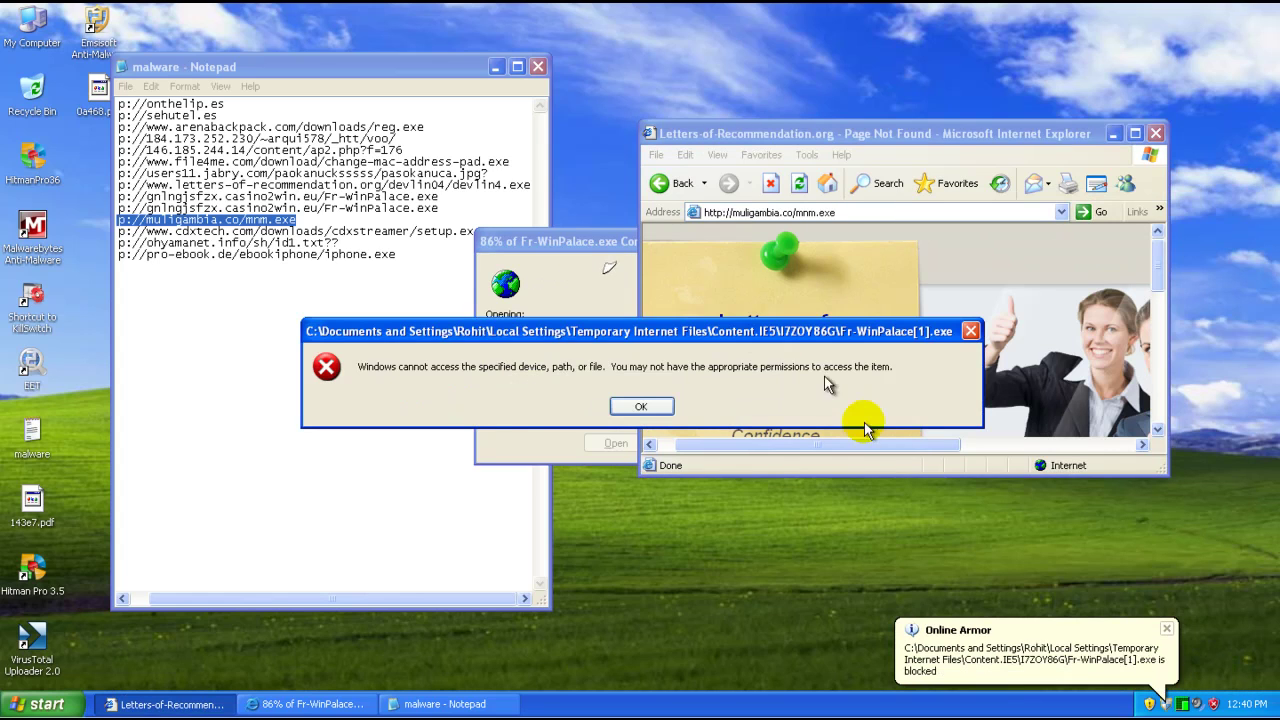
left_click(636, 404)
double_click(335, 231)
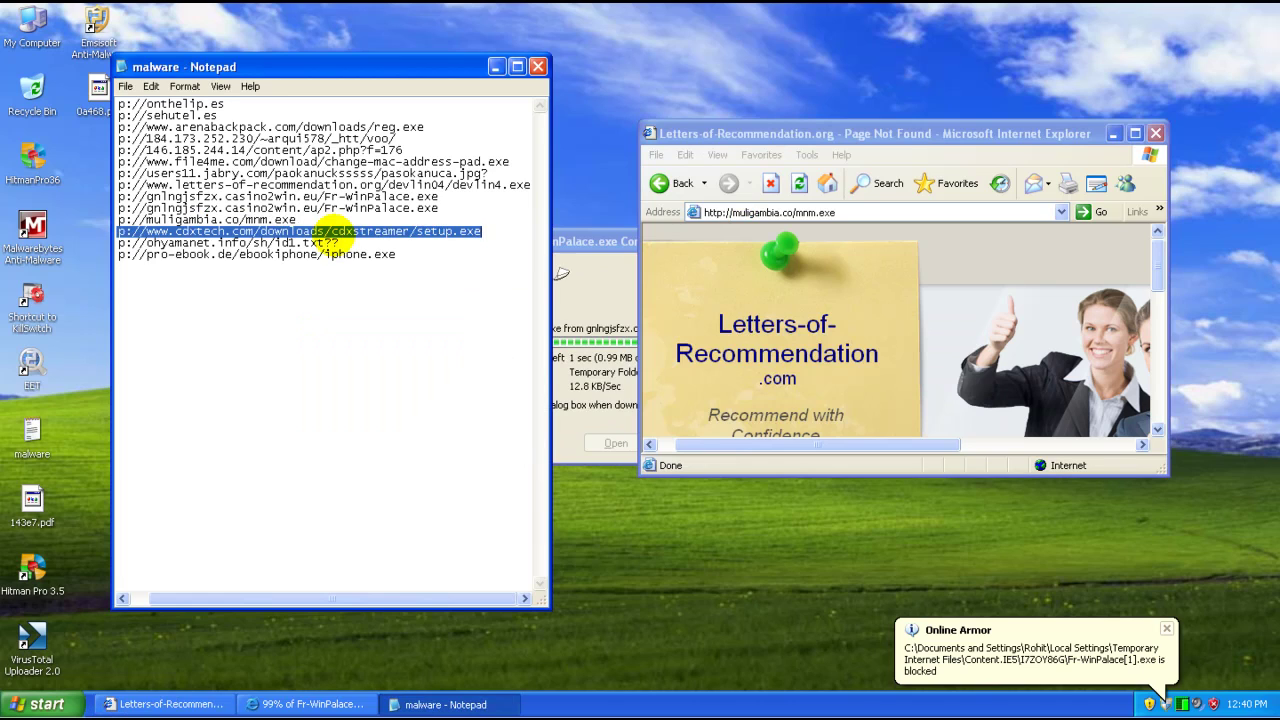
left_click(785, 213)
left_click(785, 213)
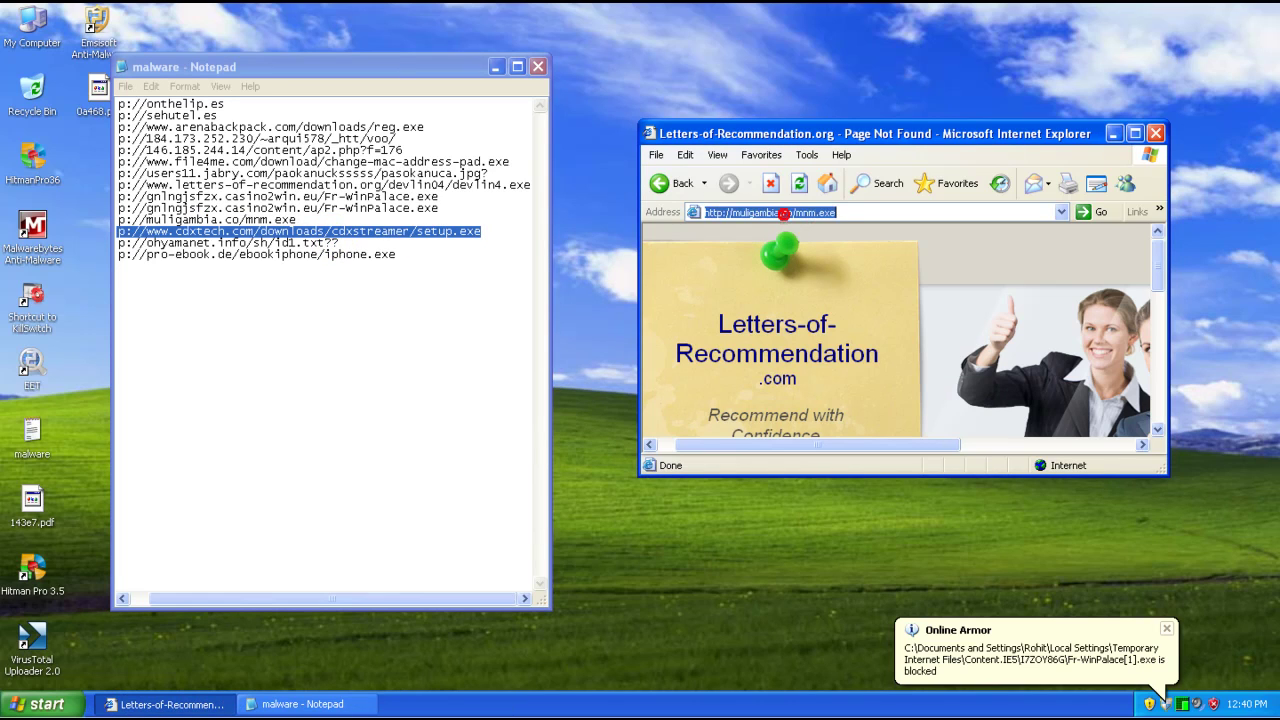
type("http://www.cdxtech.com/downloads/cdxstreamer/setup.exe")
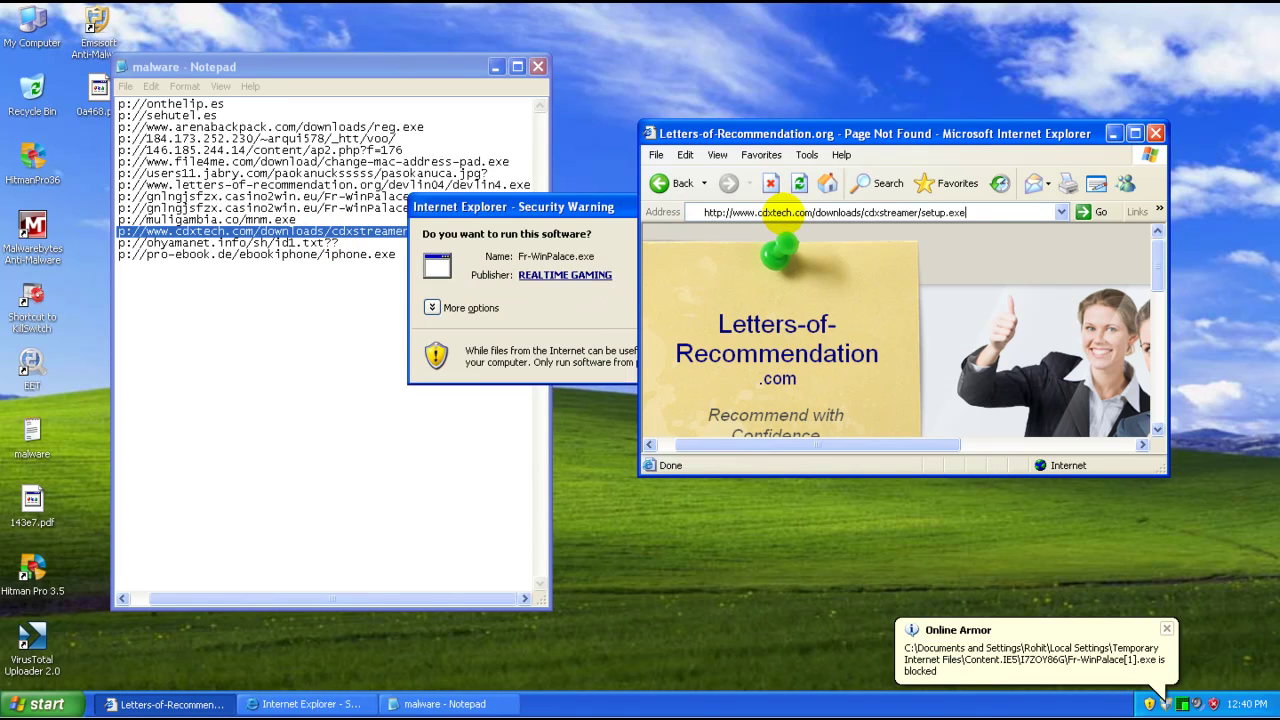
key("Return")
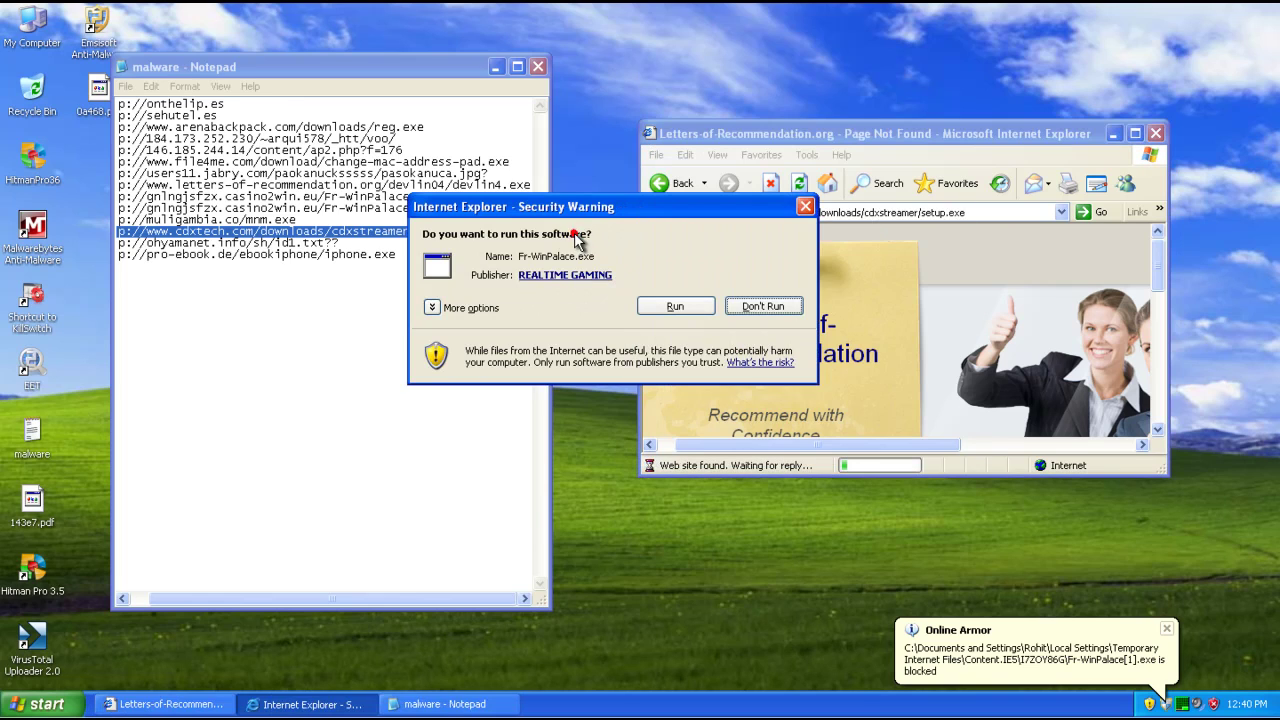
left_click(684, 302)
left_click(612, 369)
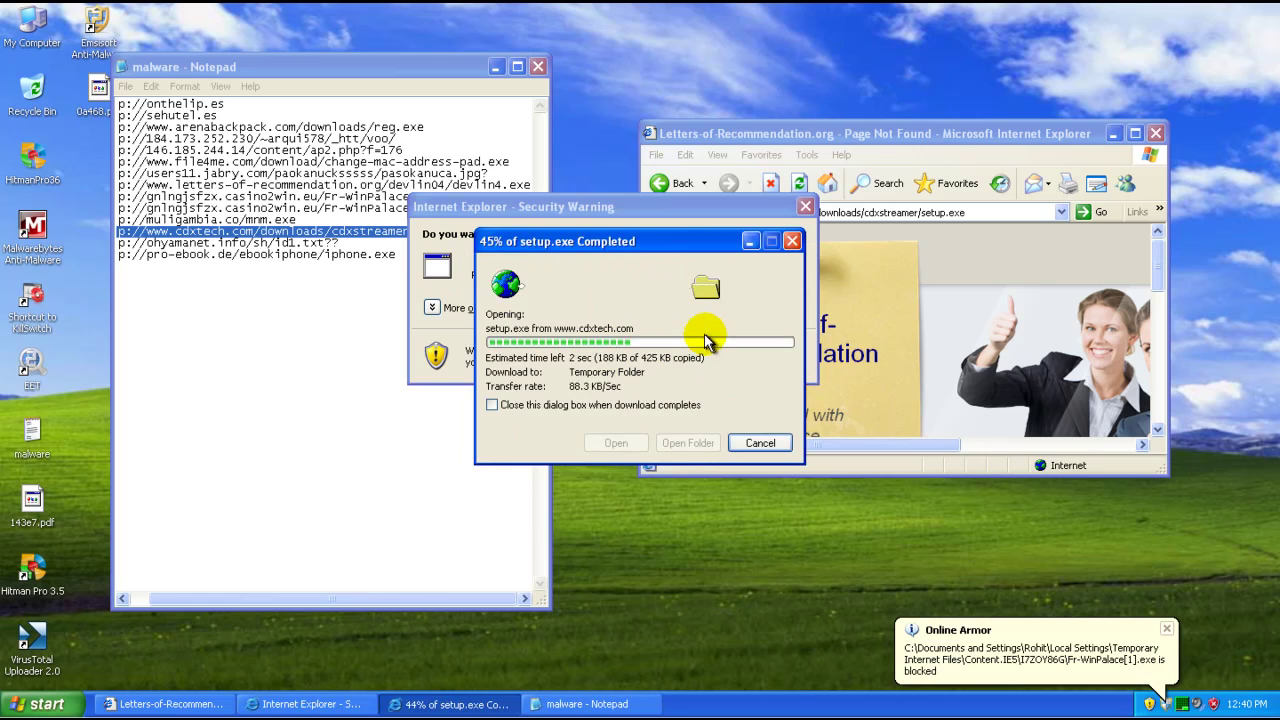
left_click(607, 209)
left_click(654, 310)
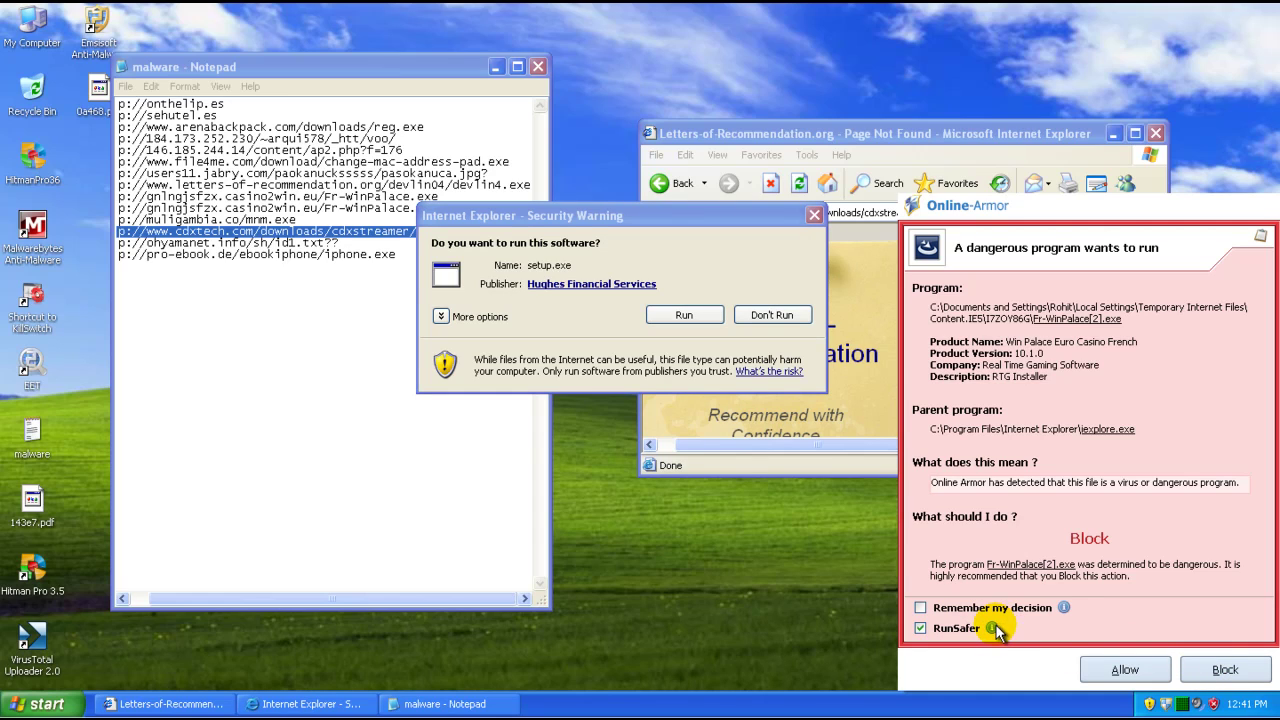
- Block Fr-WinPalace[2].exe in the Online Armor dangerous program alert and dismiss the Windows access error
mouse_move(993, 628)
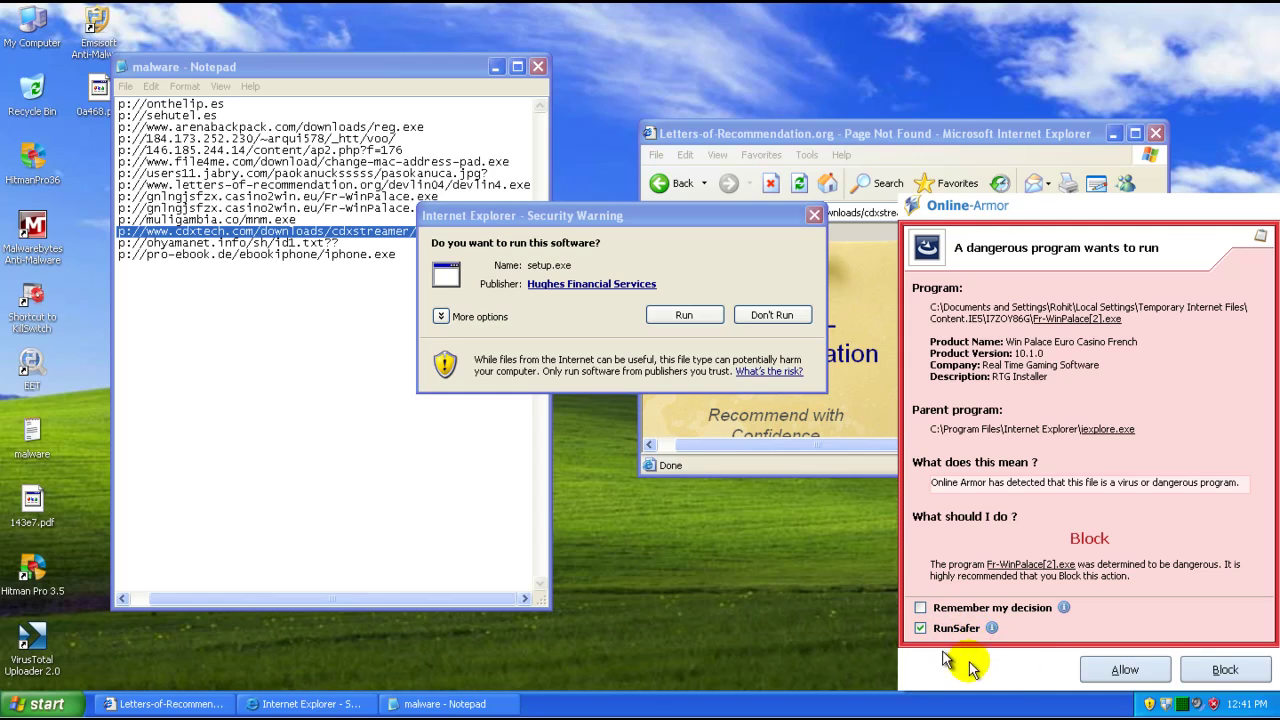
left_click(920, 627)
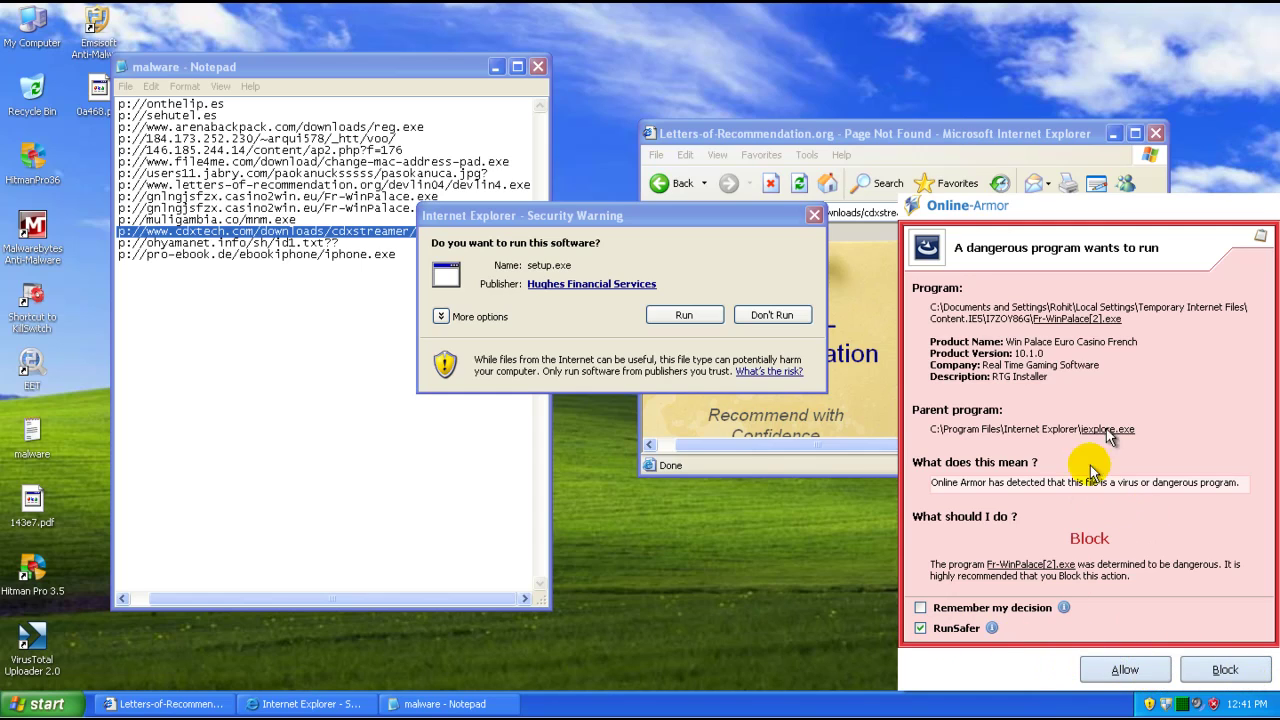
left_click(1208, 672)
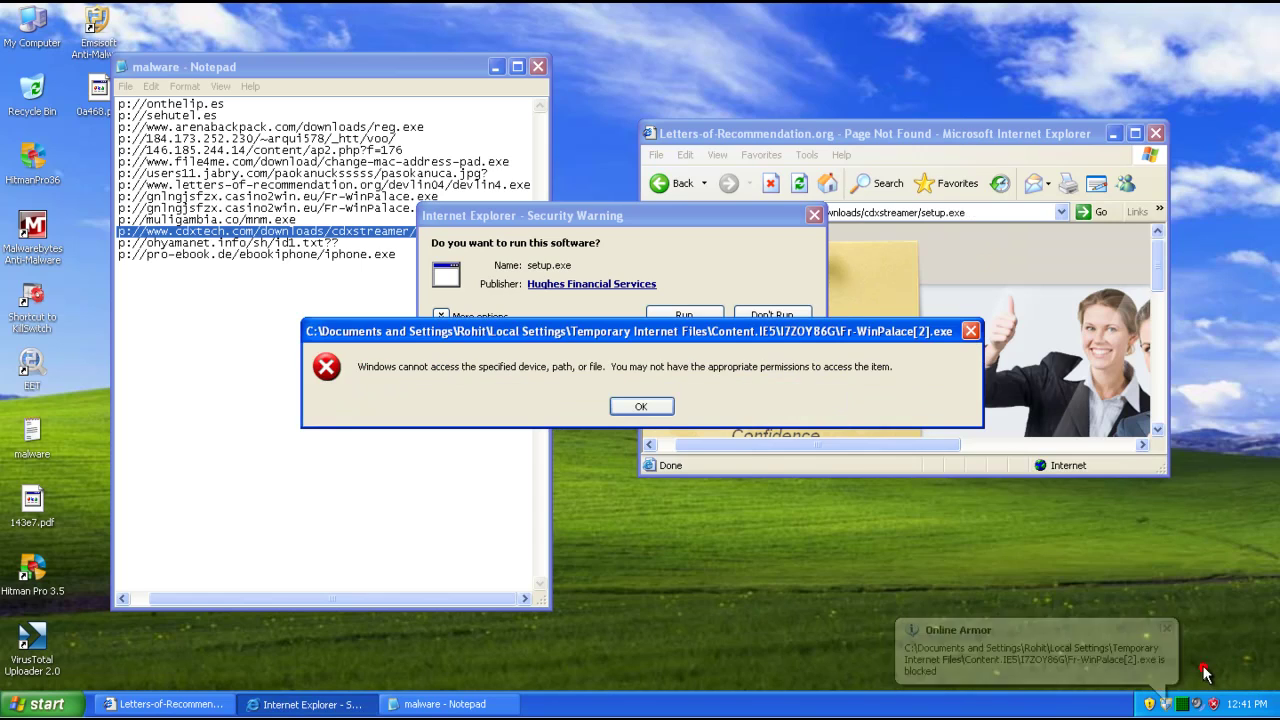
left_click(641, 405)
- Run setup.exe from Hughes Financial Services, select the ohyamanet.info line in the list, and install the CDXStreamer components
left_click(660, 316)
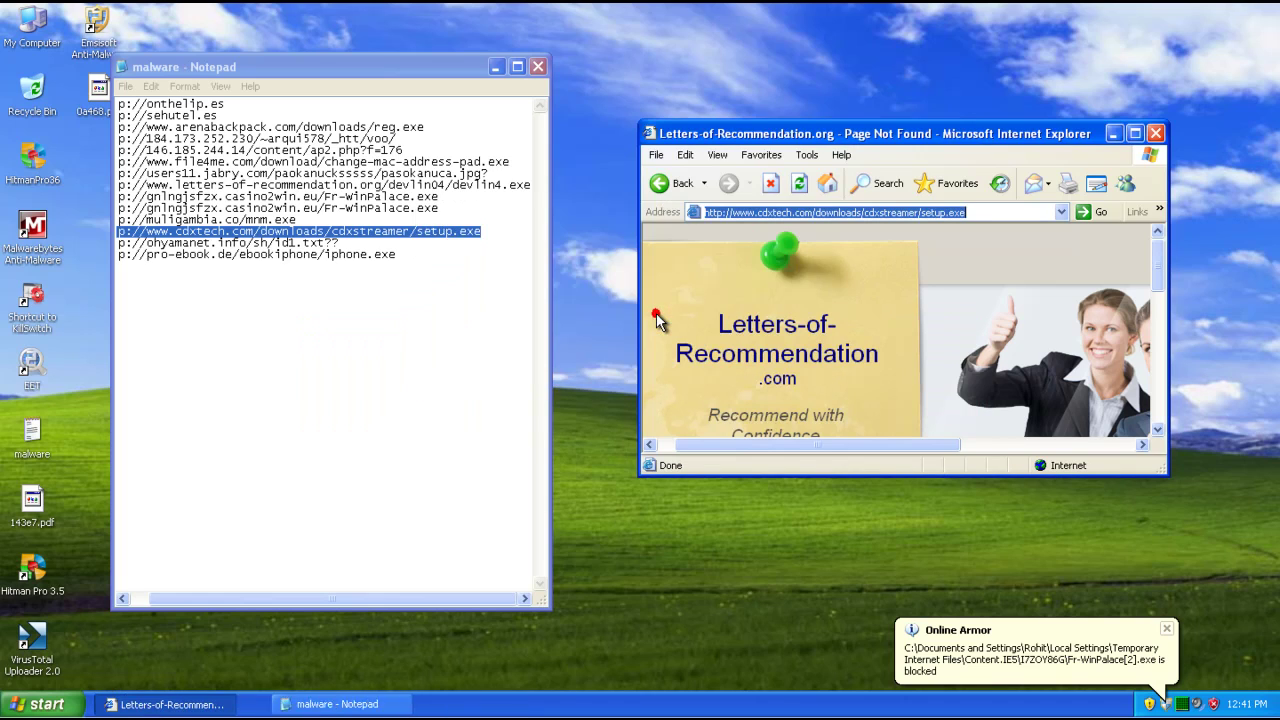
left_click(337, 242)
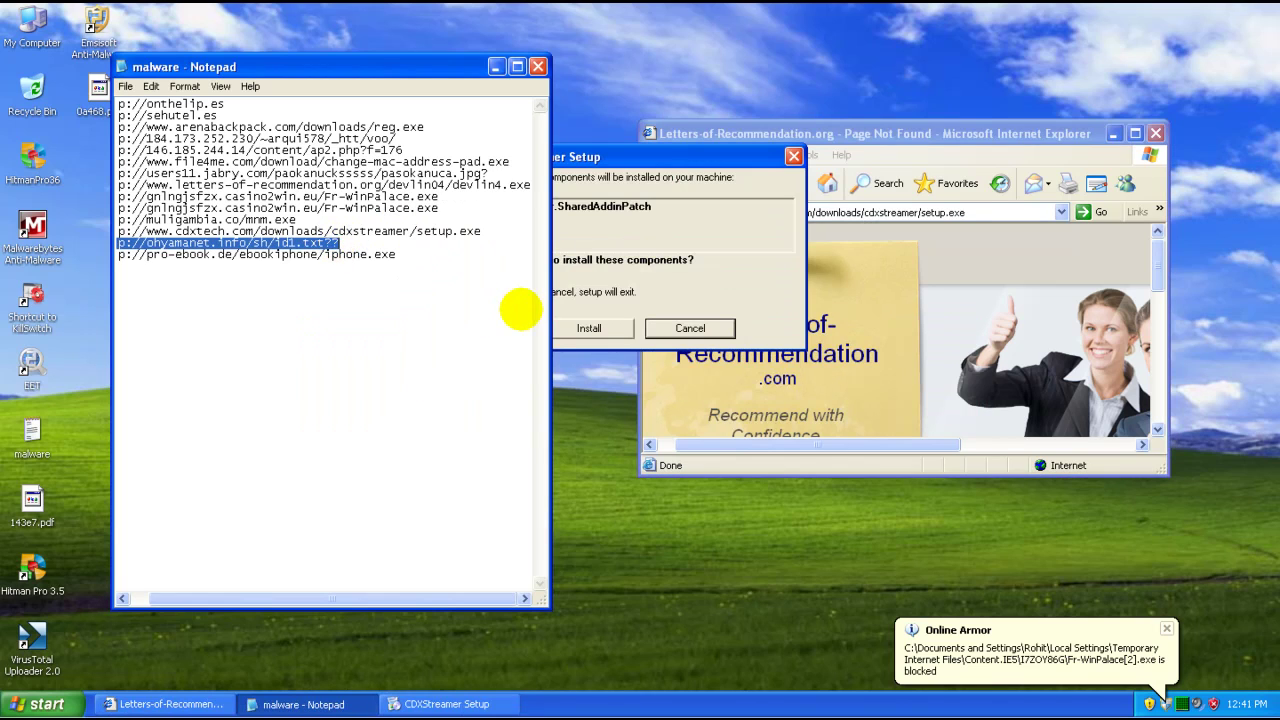
left_click(588, 330)
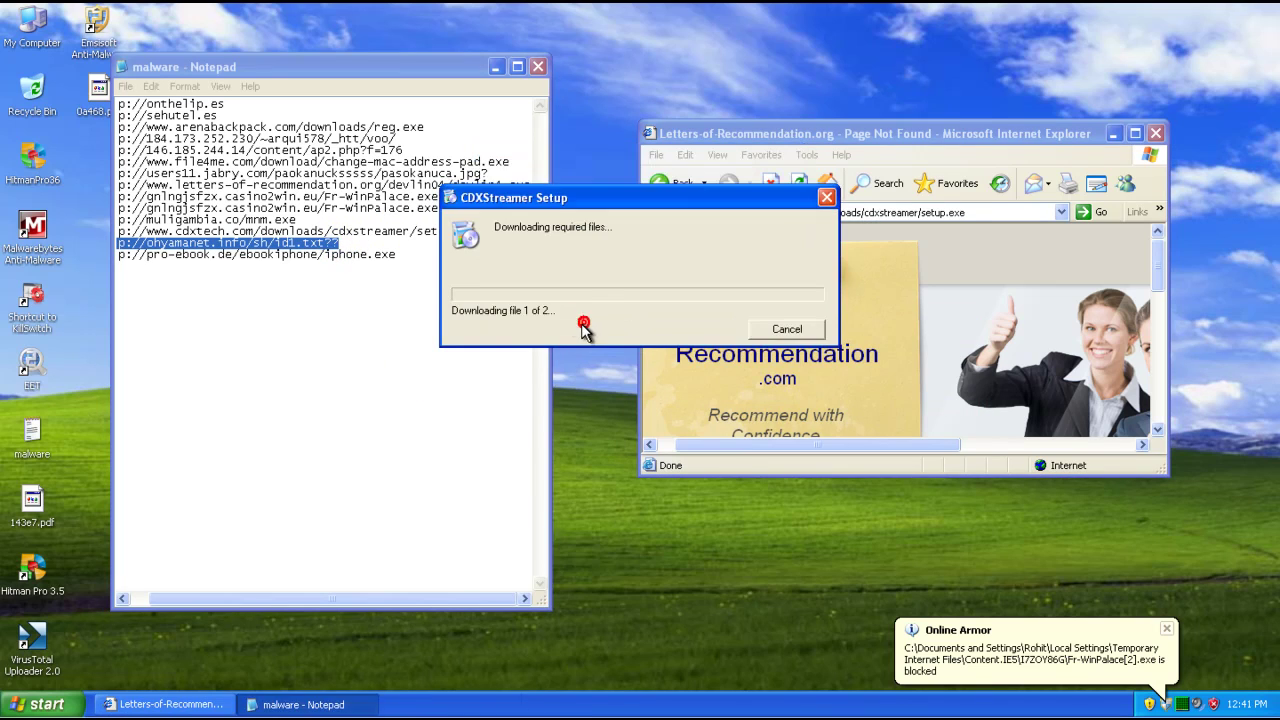
- Select the ohyamanet.info/sh/id1.txt?? address in the malware list and retry the CDXStreamer setup's file download
left_click(289, 242)
double_click(289, 242)
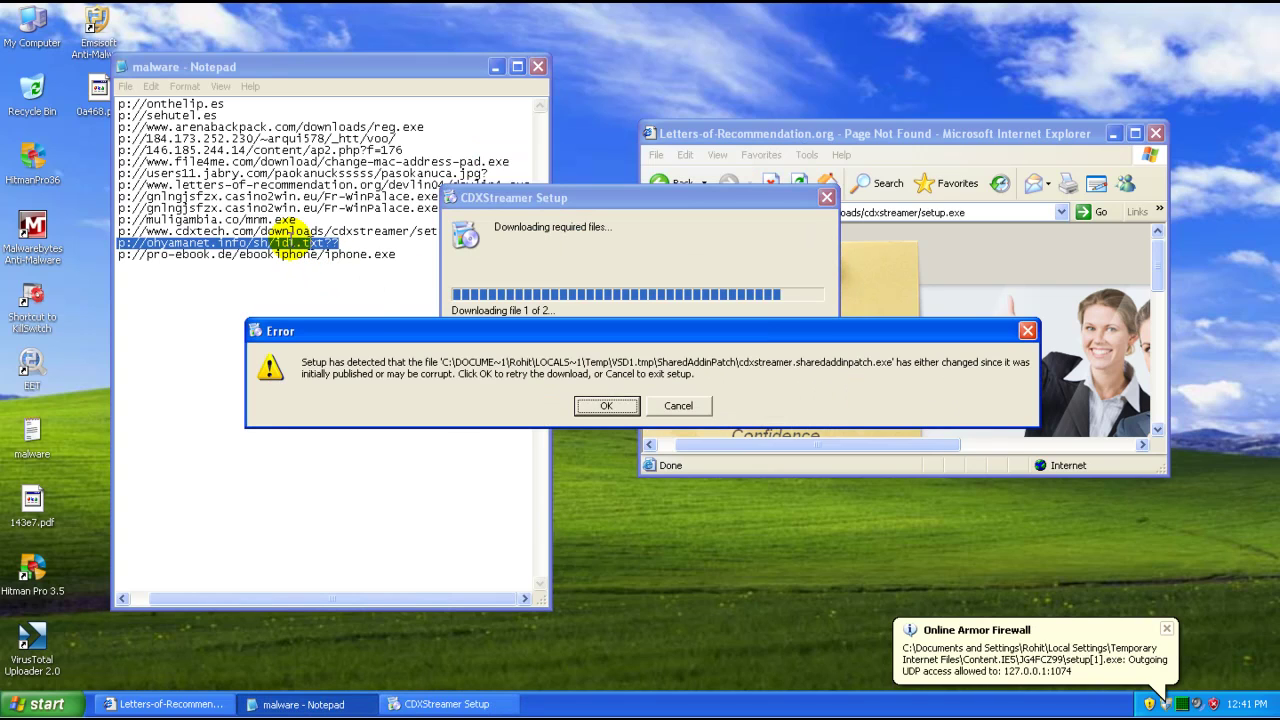
left_click(612, 404)
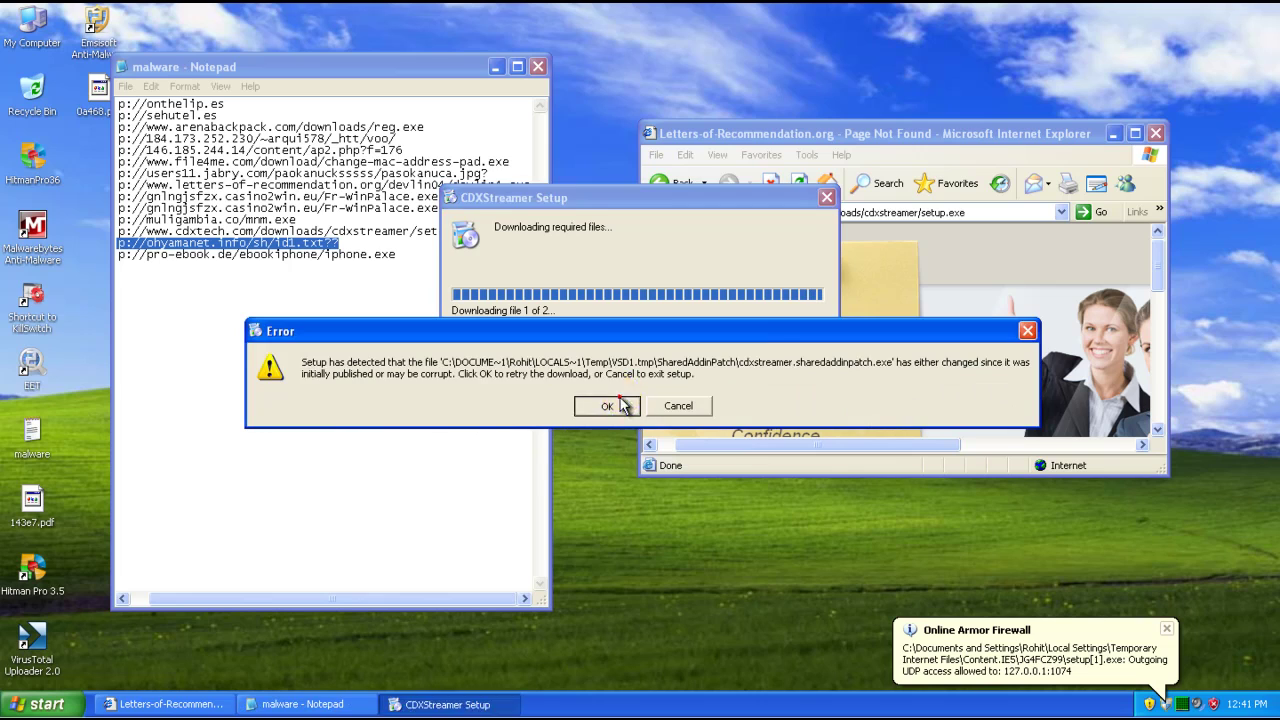
- Retry the CDXStreamer setup's file download and cancel the setup
left_click(620, 405)
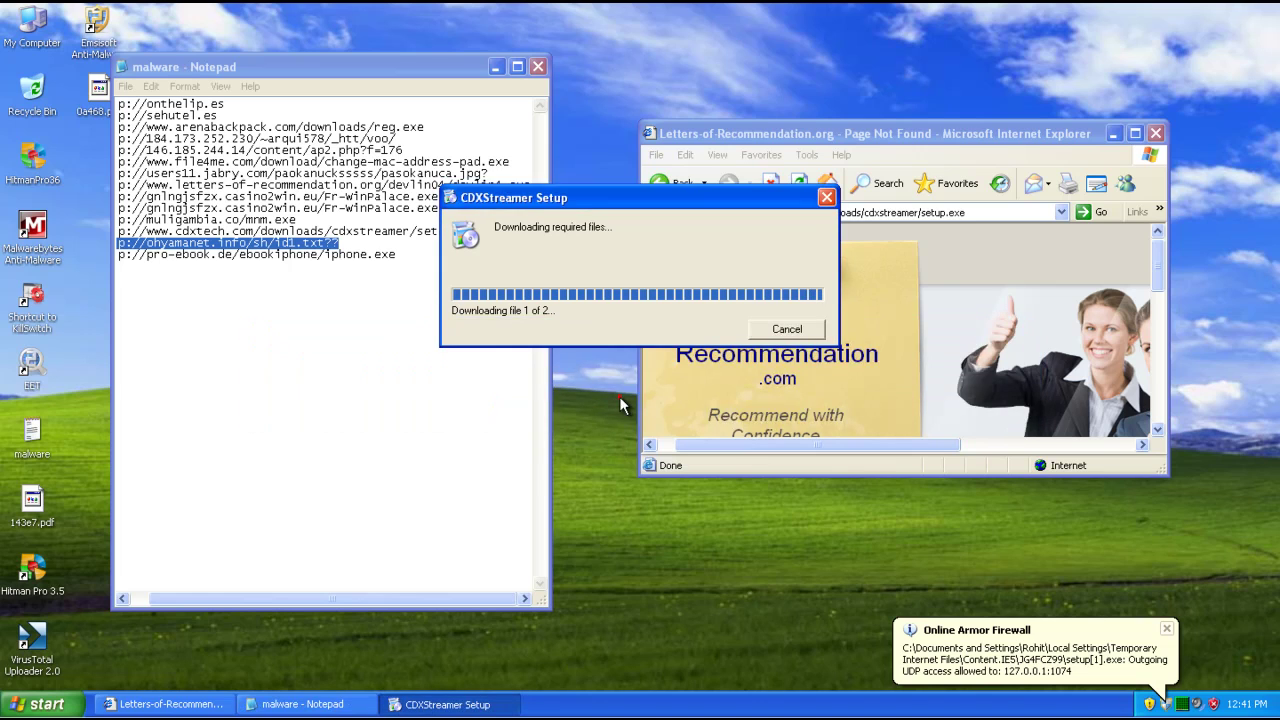
left_click(620, 405)
left_click(778, 332)
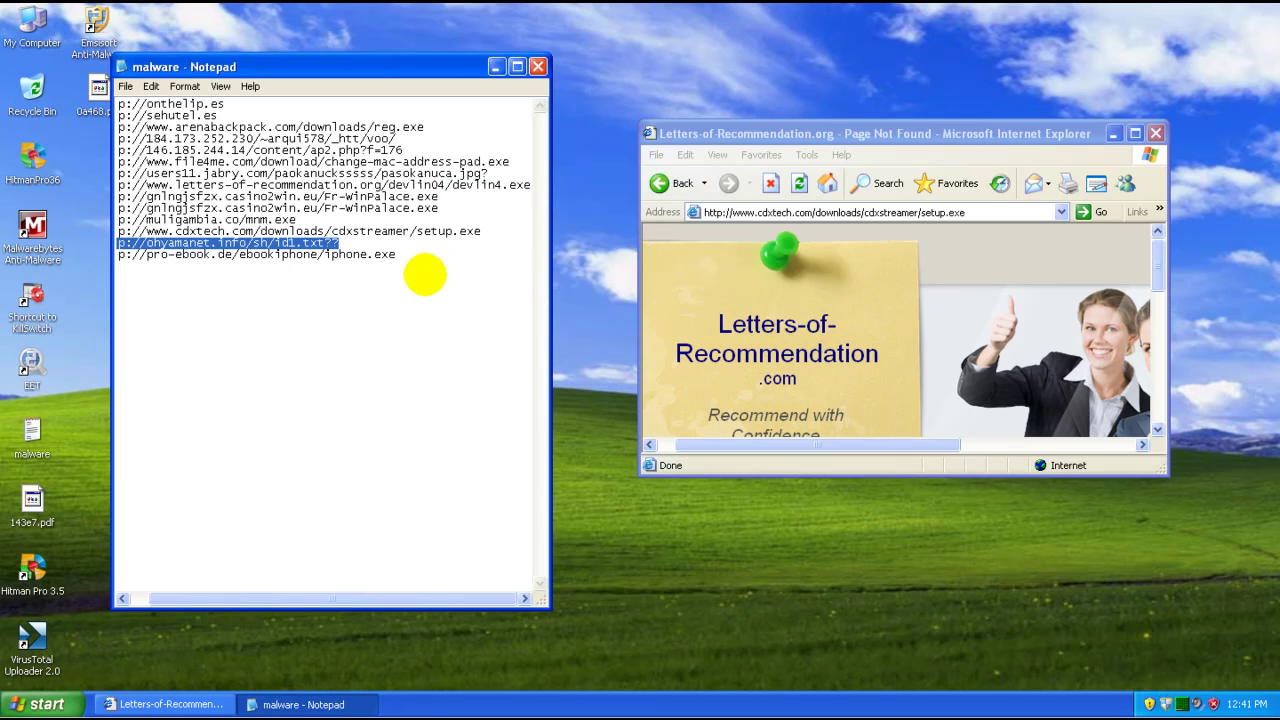
left_click(895, 213)
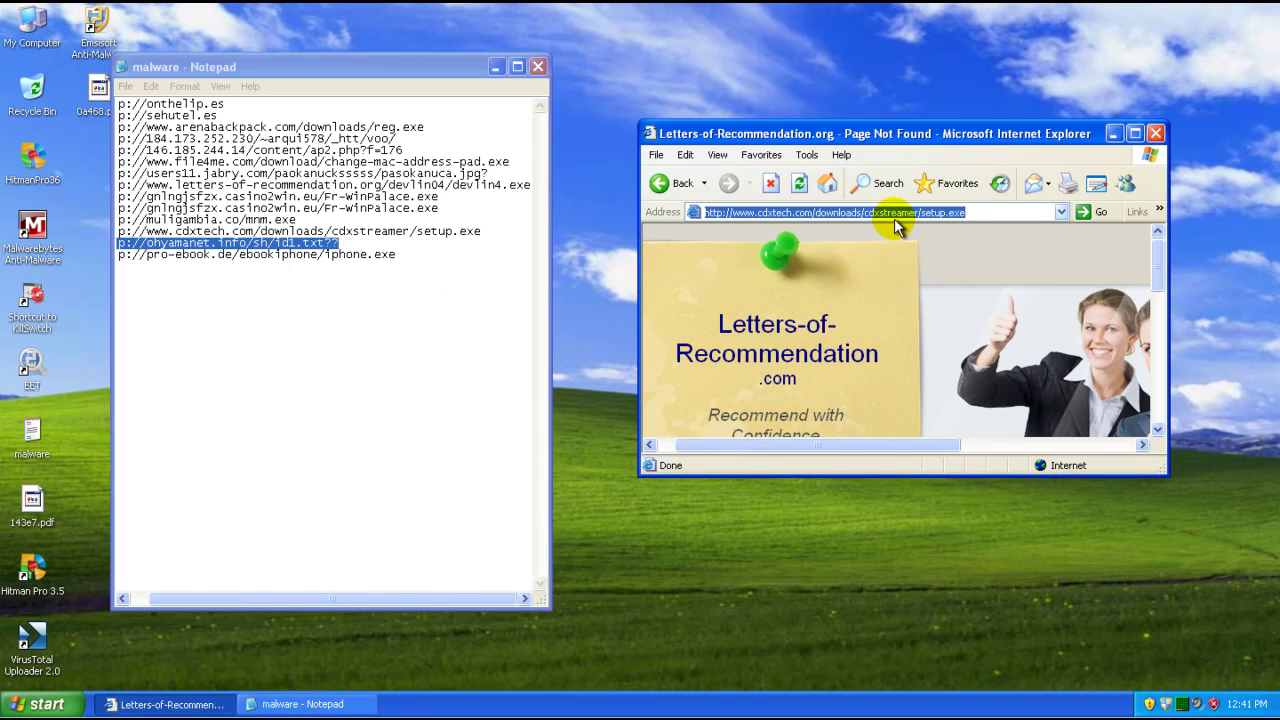
type("http://ohyamanet.info/sh/id1.txt??")
key("Return")
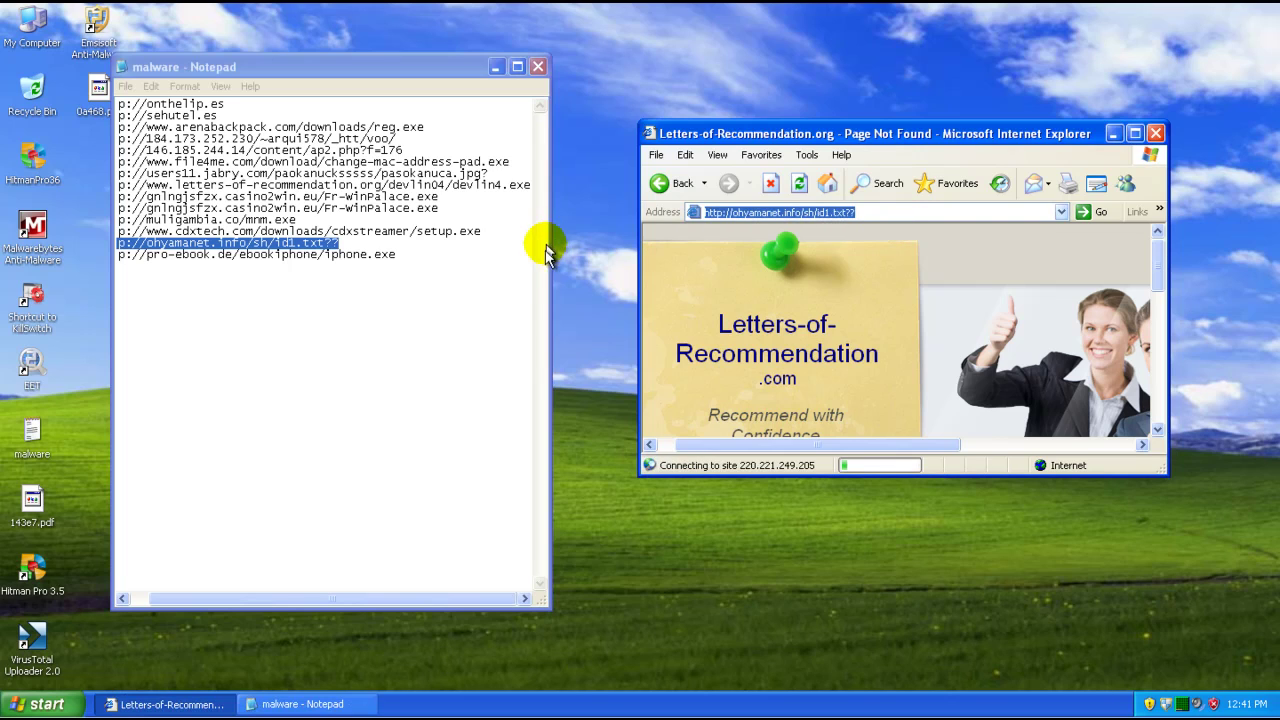
left_click(430, 254)
double_click(430, 254)
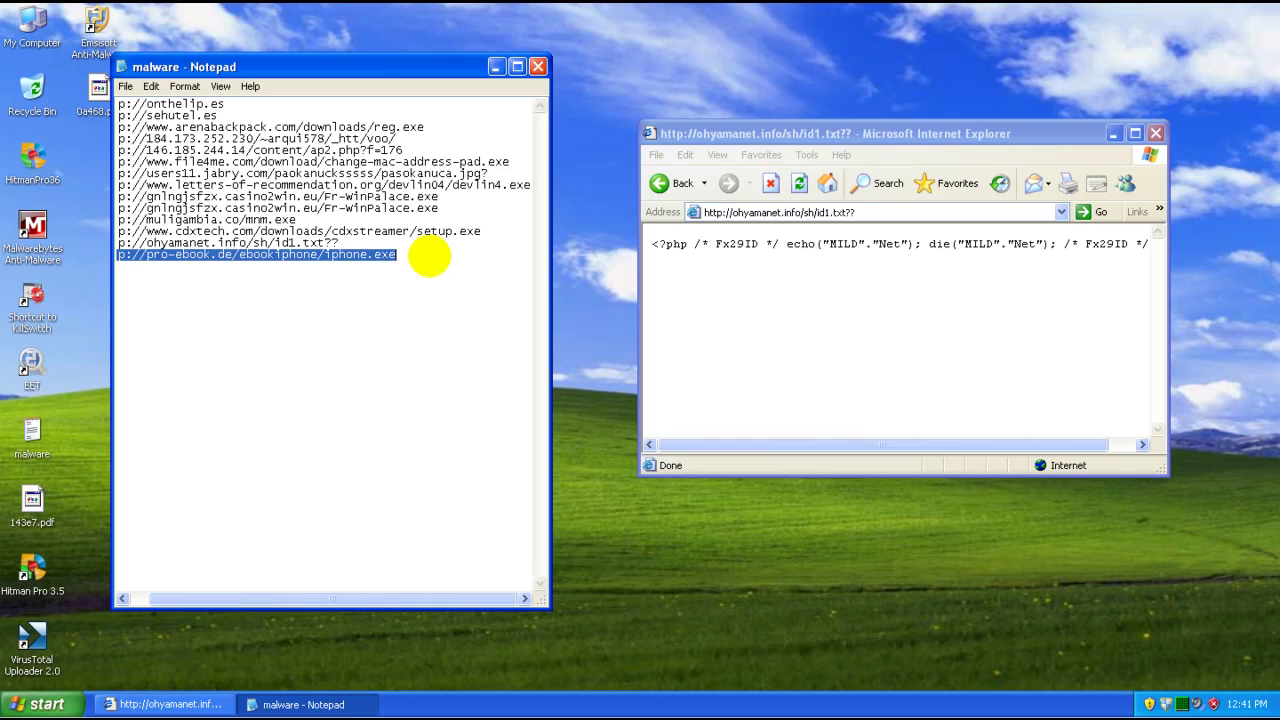
left_click(790, 213)
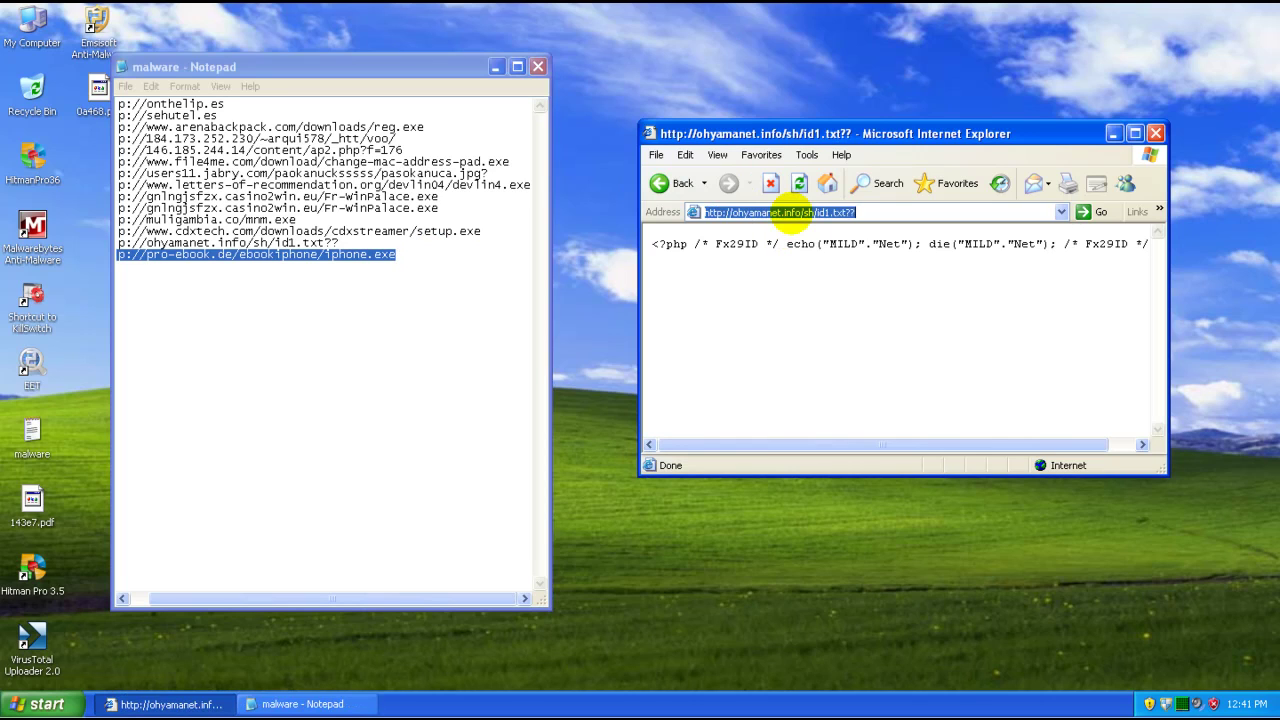
type("http://pro-ebook.de/ebookiphone/iphone.exe")
key("Return")
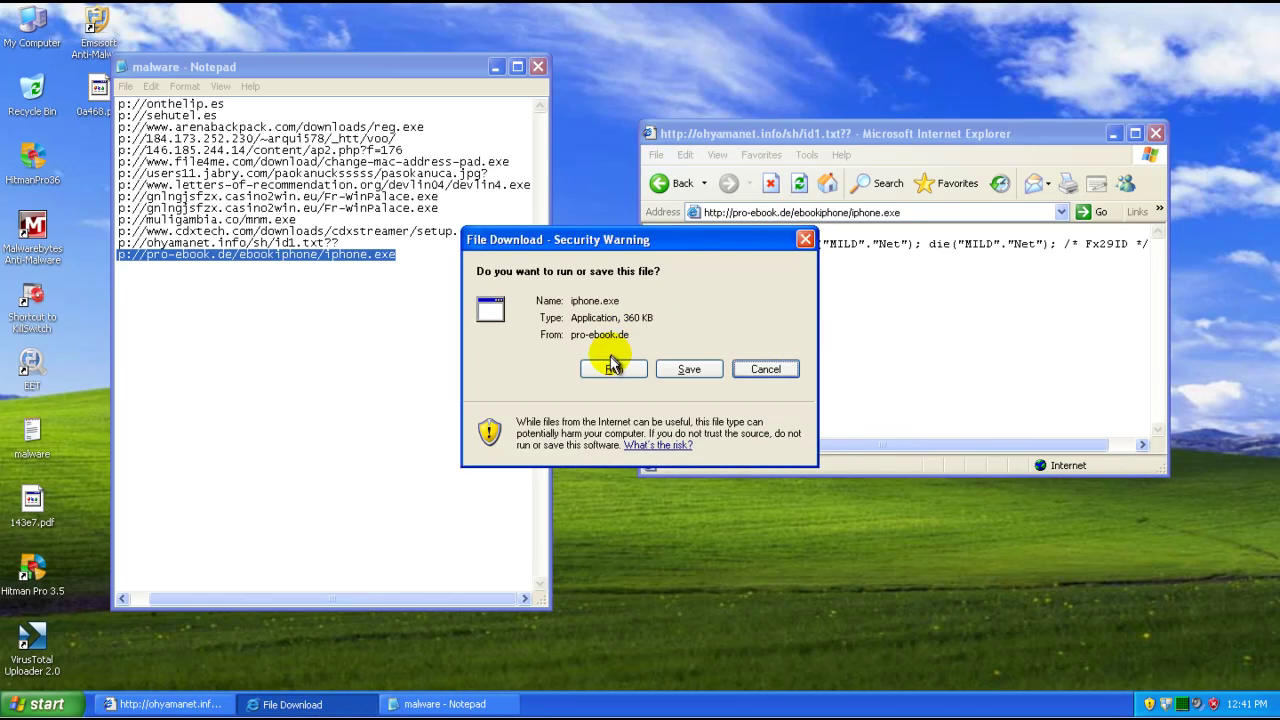
left_click(608, 364)
- Close the malware list and the browser window, and open Online Armor's System Status page
left_click(538, 66)
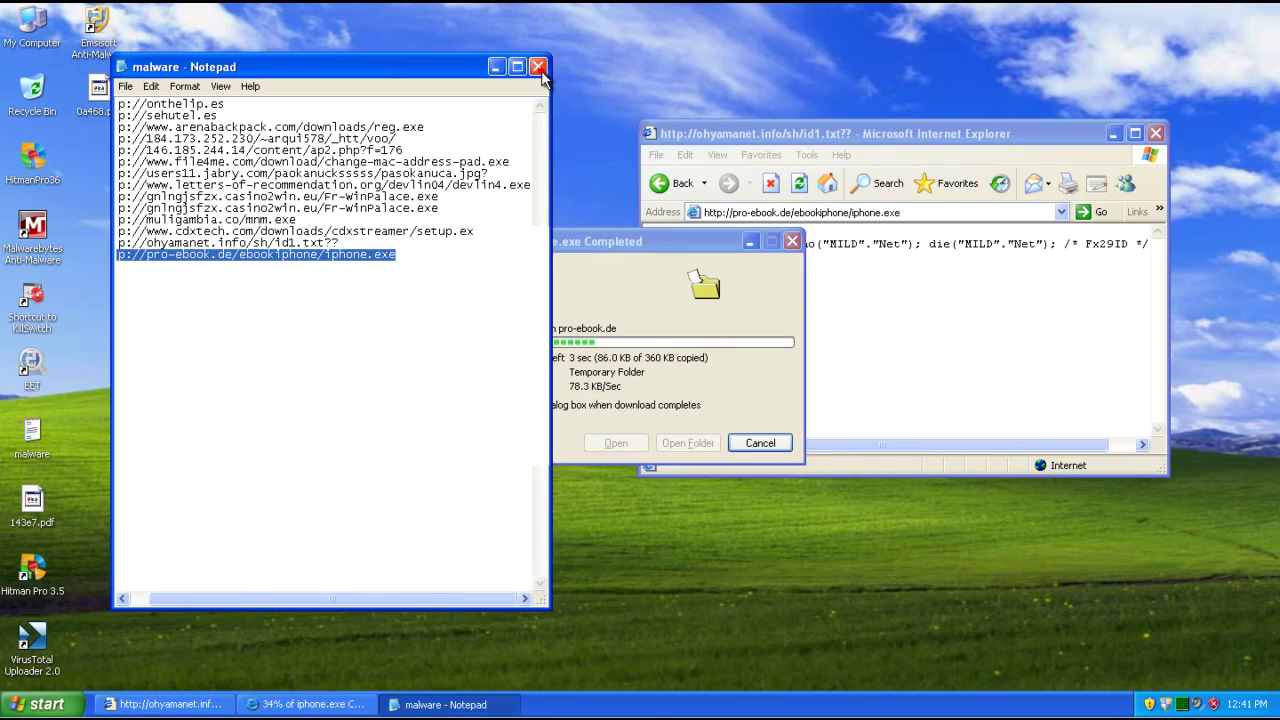
left_click(1155, 137)
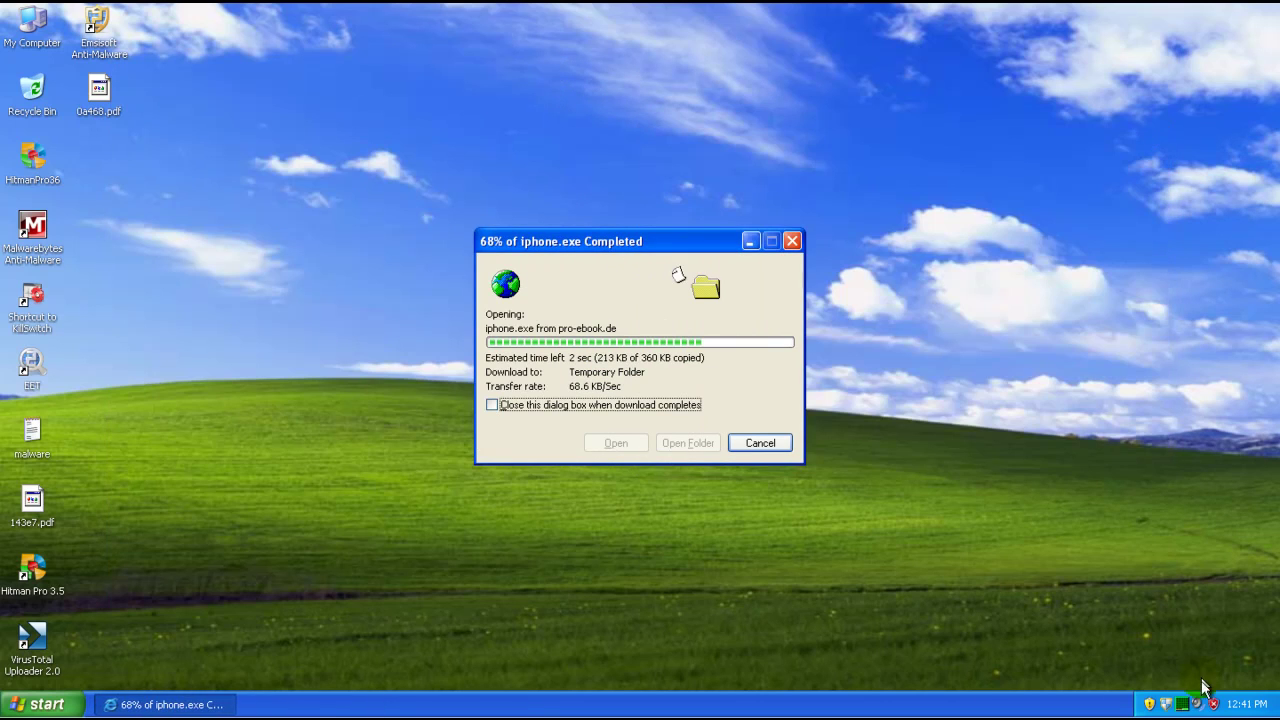
left_click(1163, 706)
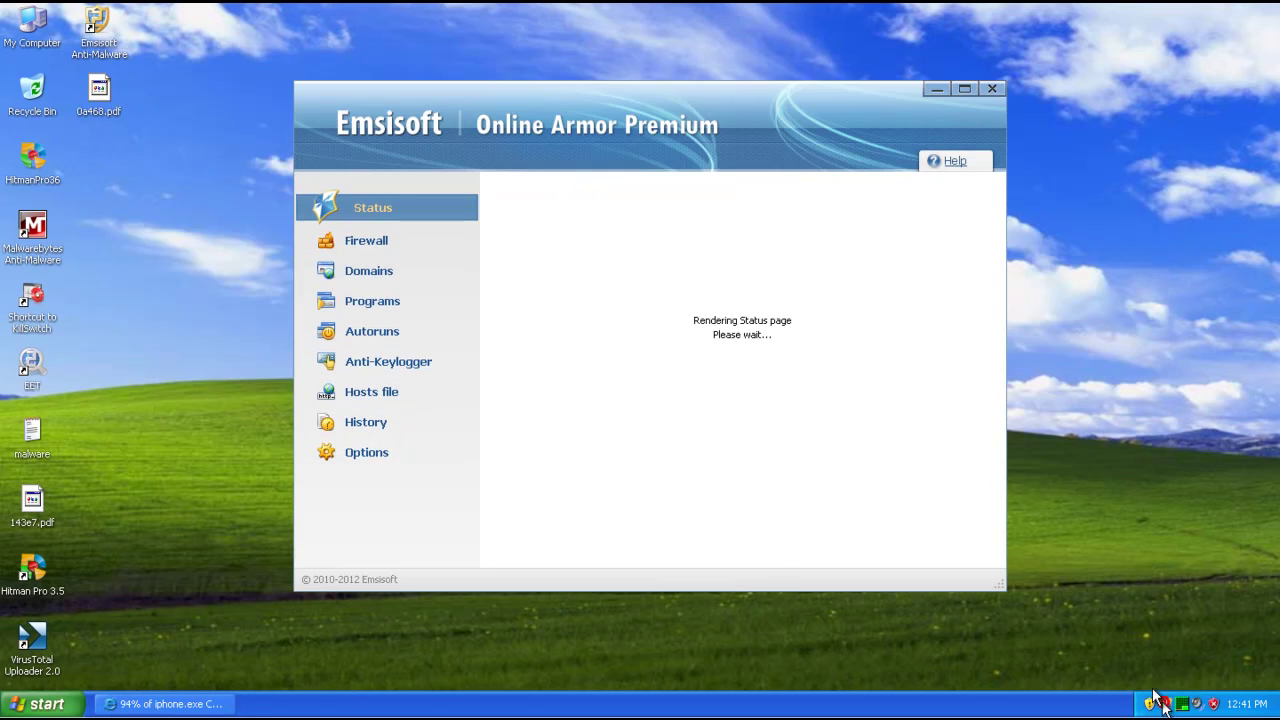
left_click(675, 338)
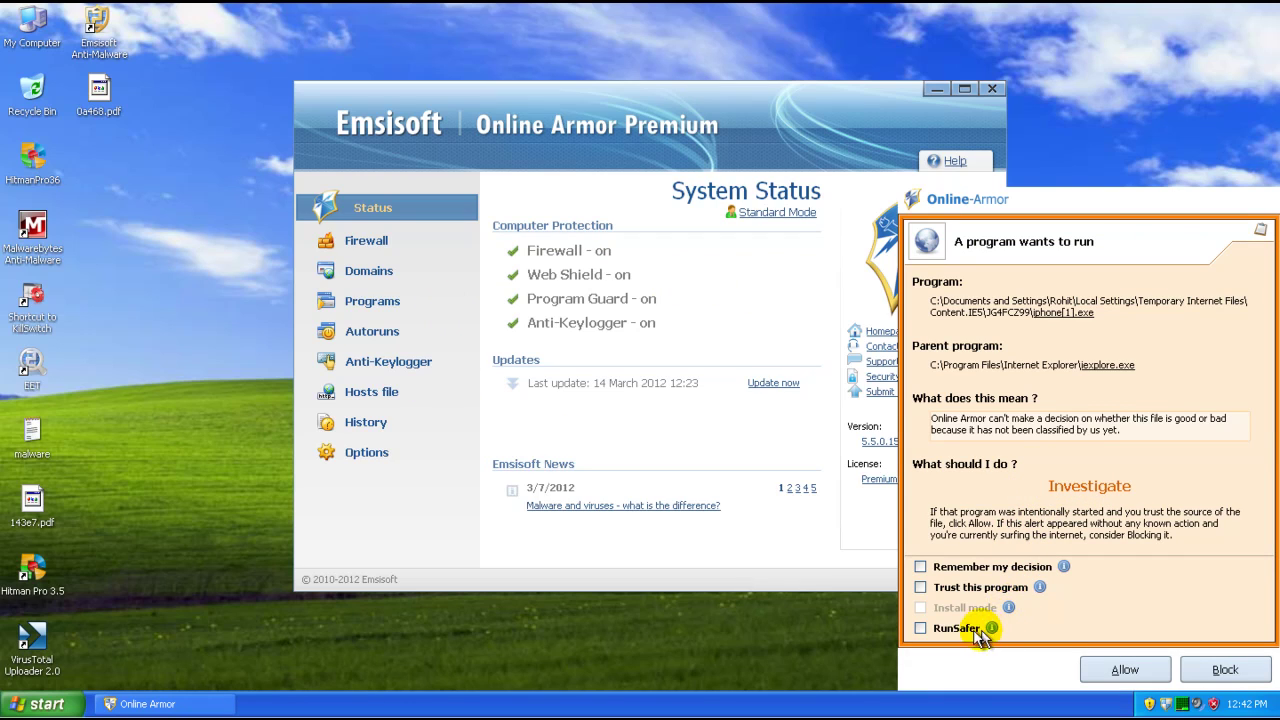
- Enable RunSafer and block iphone[1].exe in the Online Armor alert, and dismiss the Windows access error
left_click(921, 628)
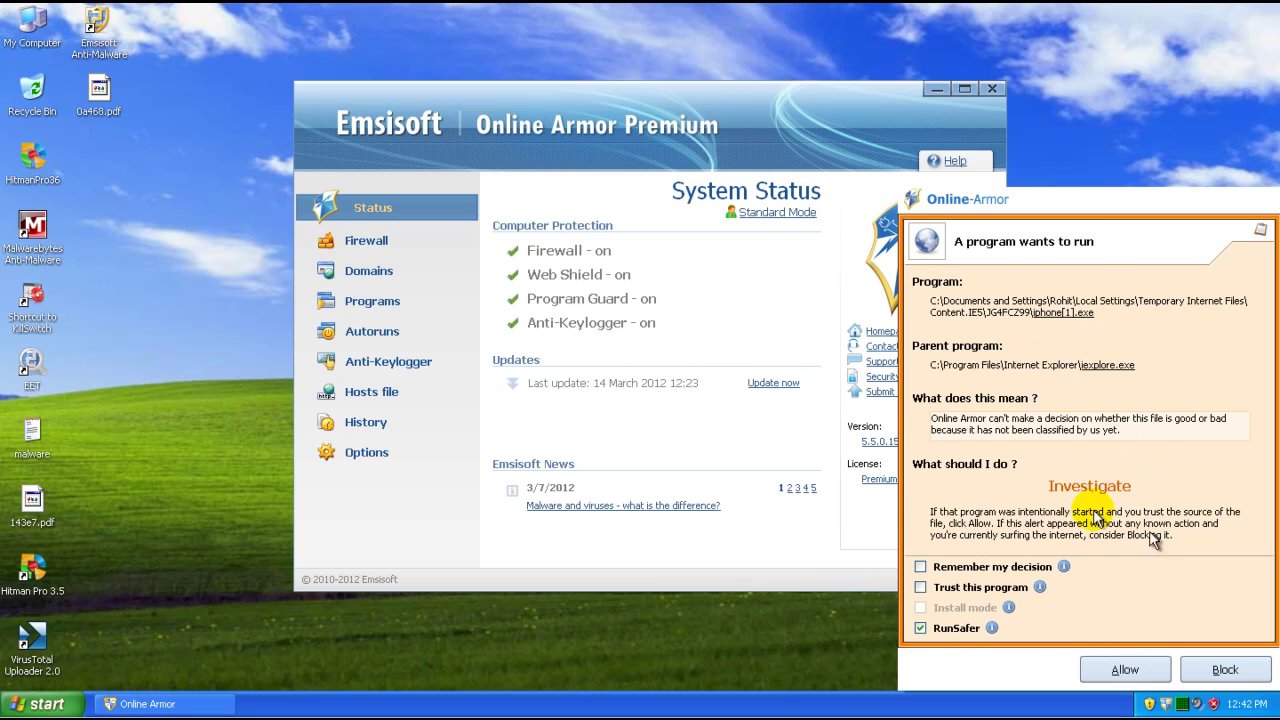
left_click(1215, 672)
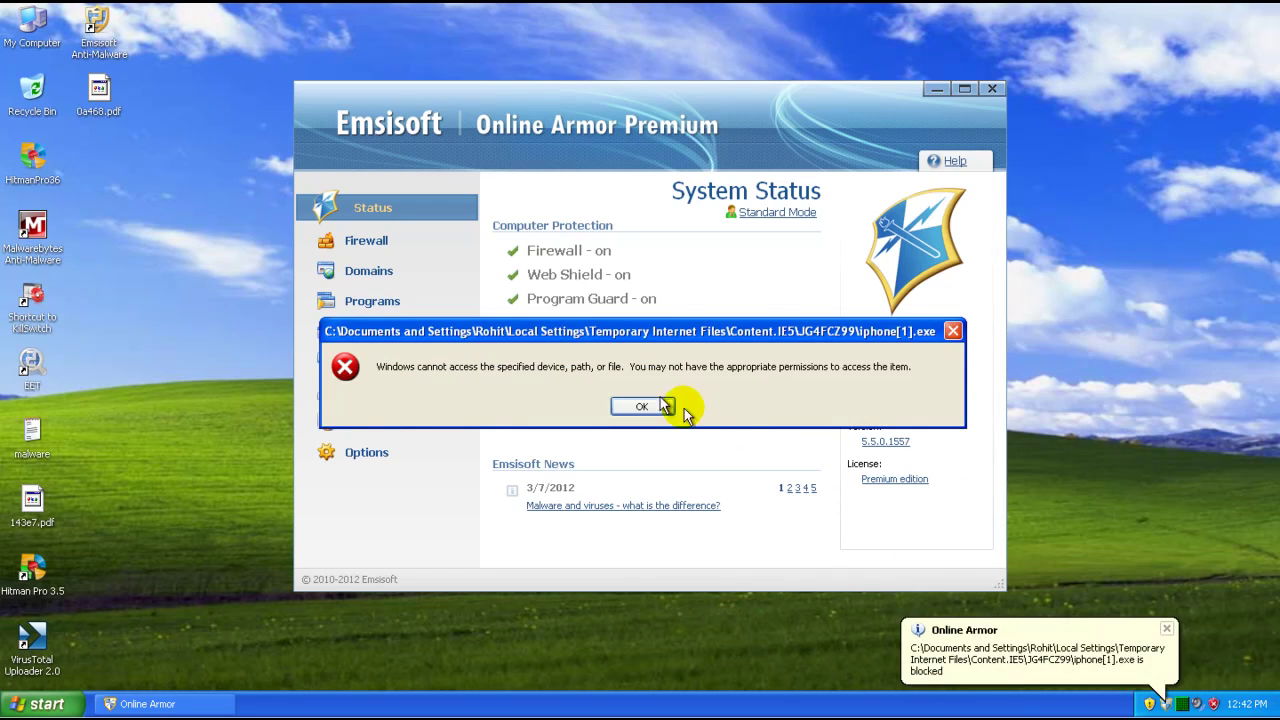
left_click(622, 403)
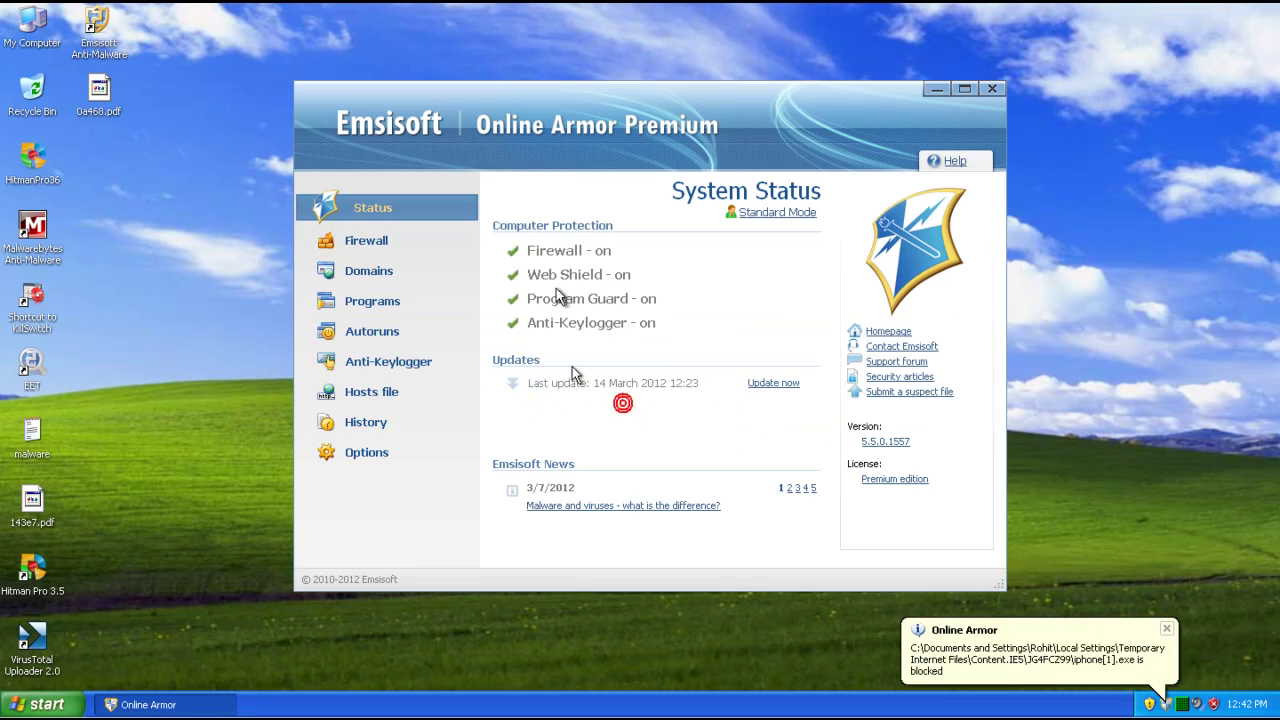
- Review the program rules on Online Armor's Firewall page and return to the System Status page
left_click(398, 240)
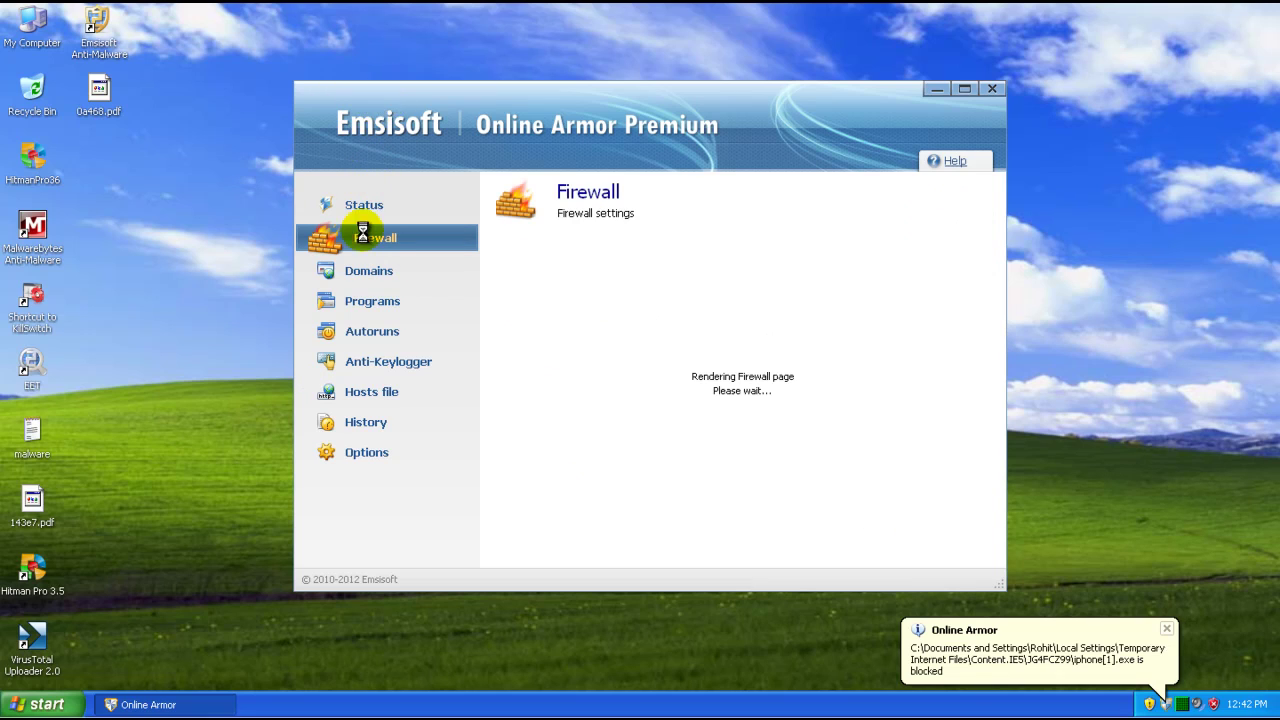
left_click_drag(464, 103, 491, 102)
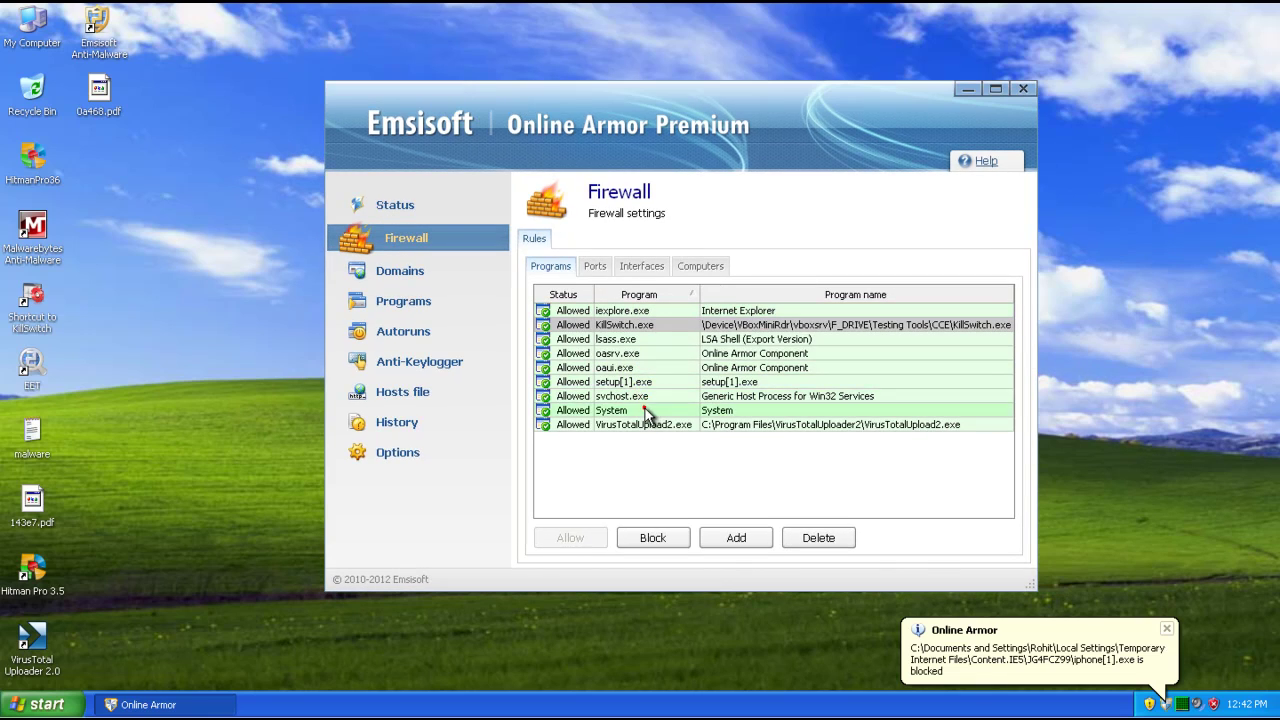
left_click(421, 268)
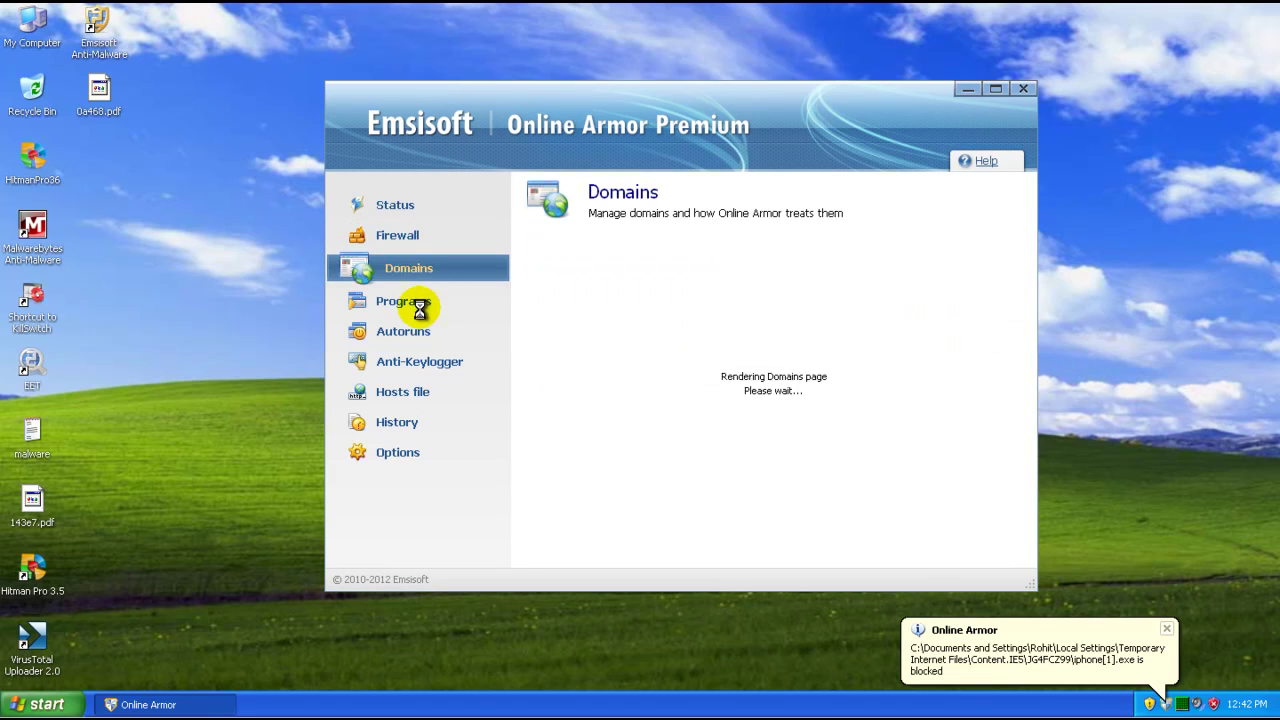
left_click(419, 302)
left_click(430, 343)
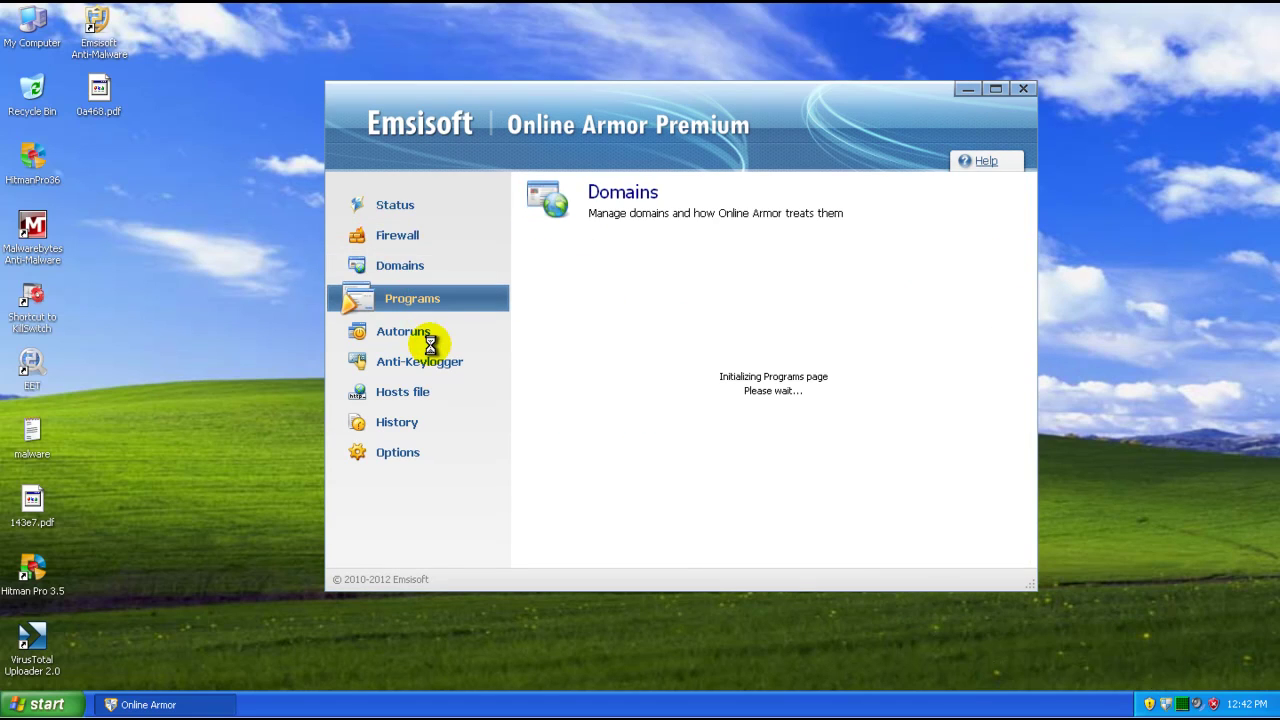
left_click(395, 206)
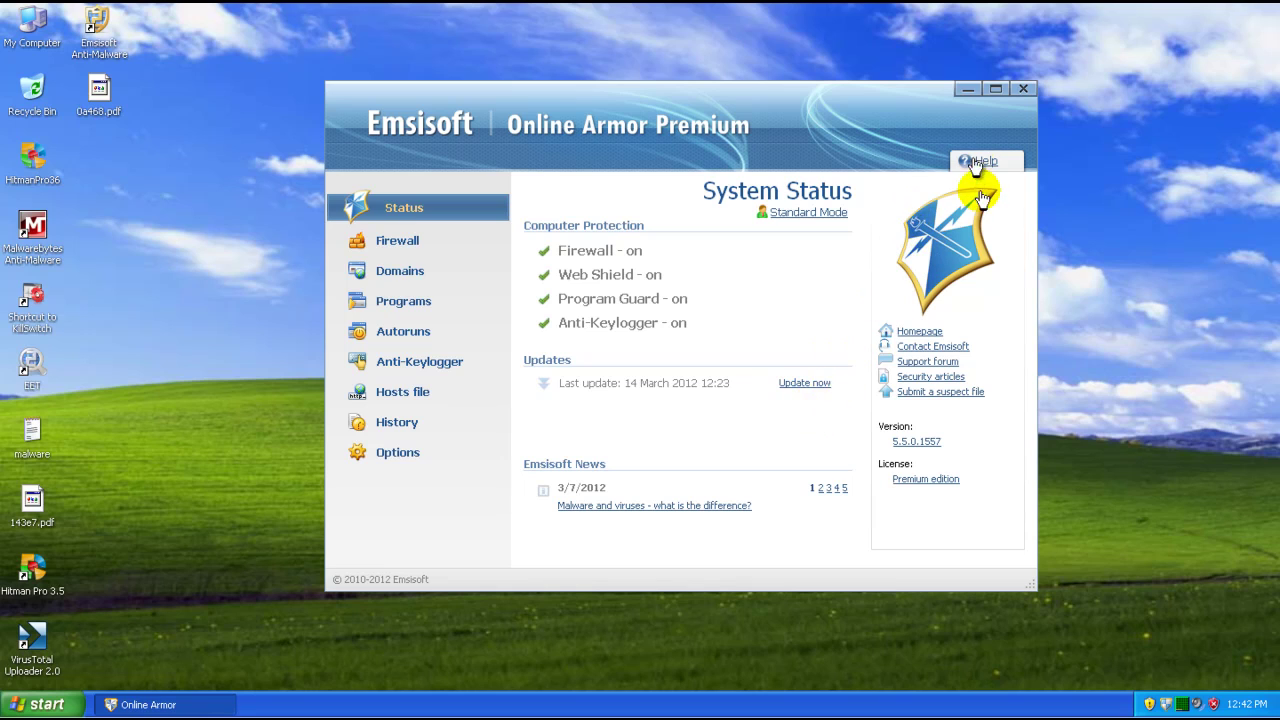
- Close the Online Armor window and refresh the desktop
left_click(1022, 90)
right_click(317, 262)
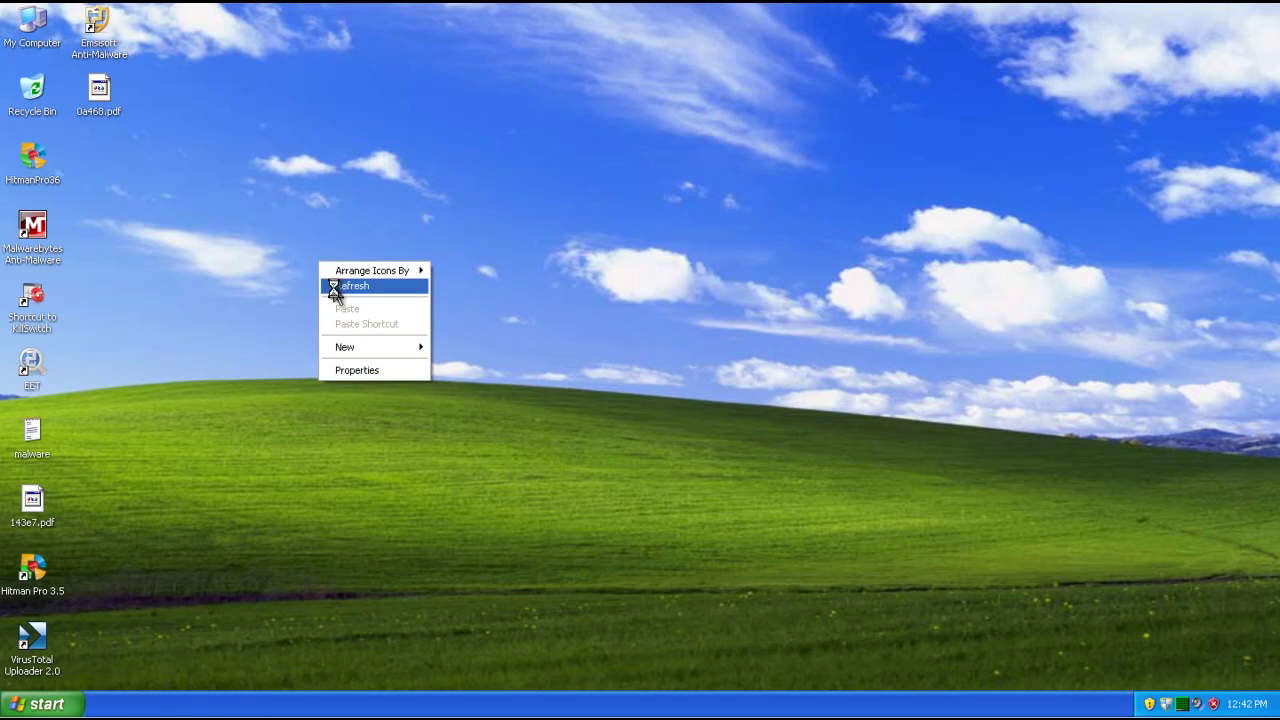
left_click(333, 286)
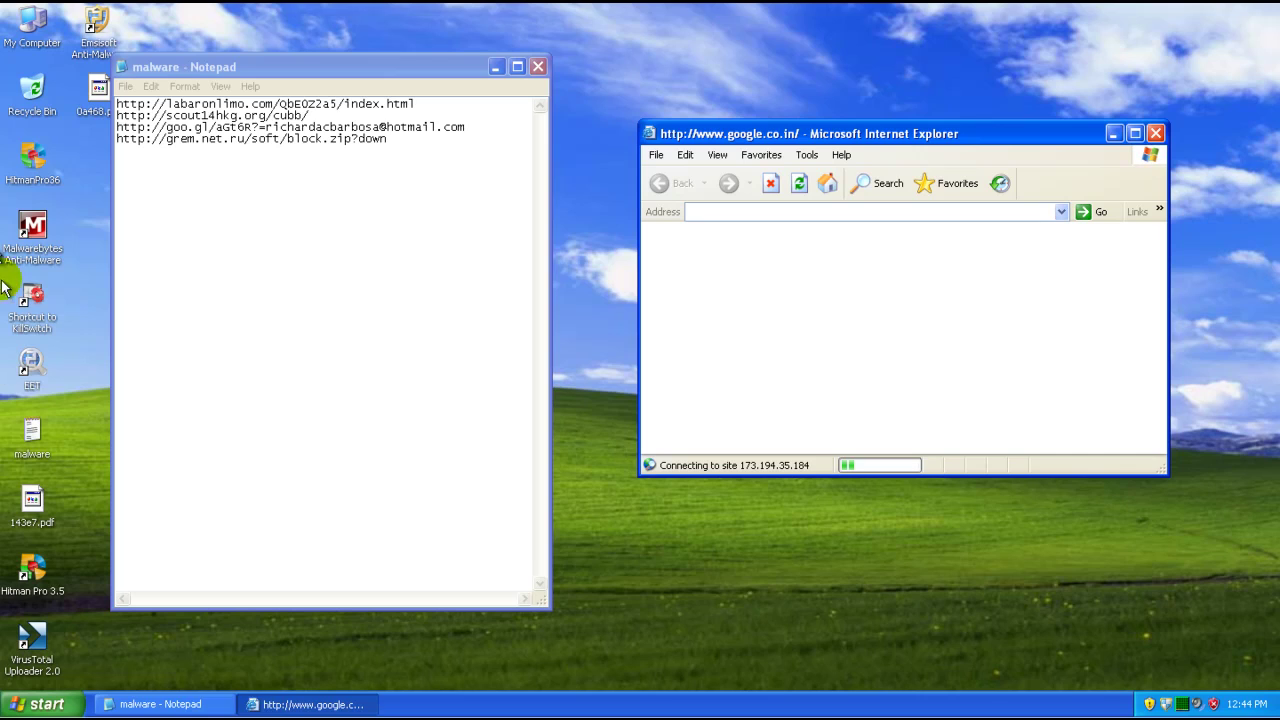
double_click(189, 107)
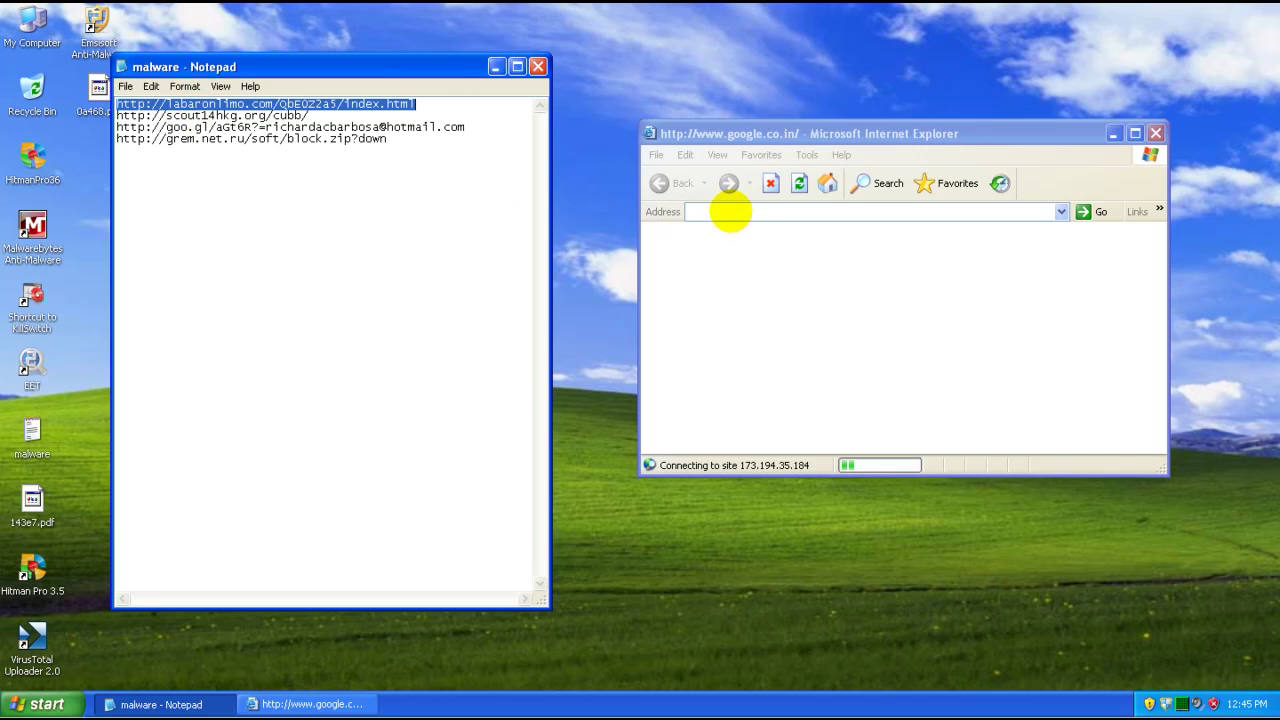
left_click(731, 211)
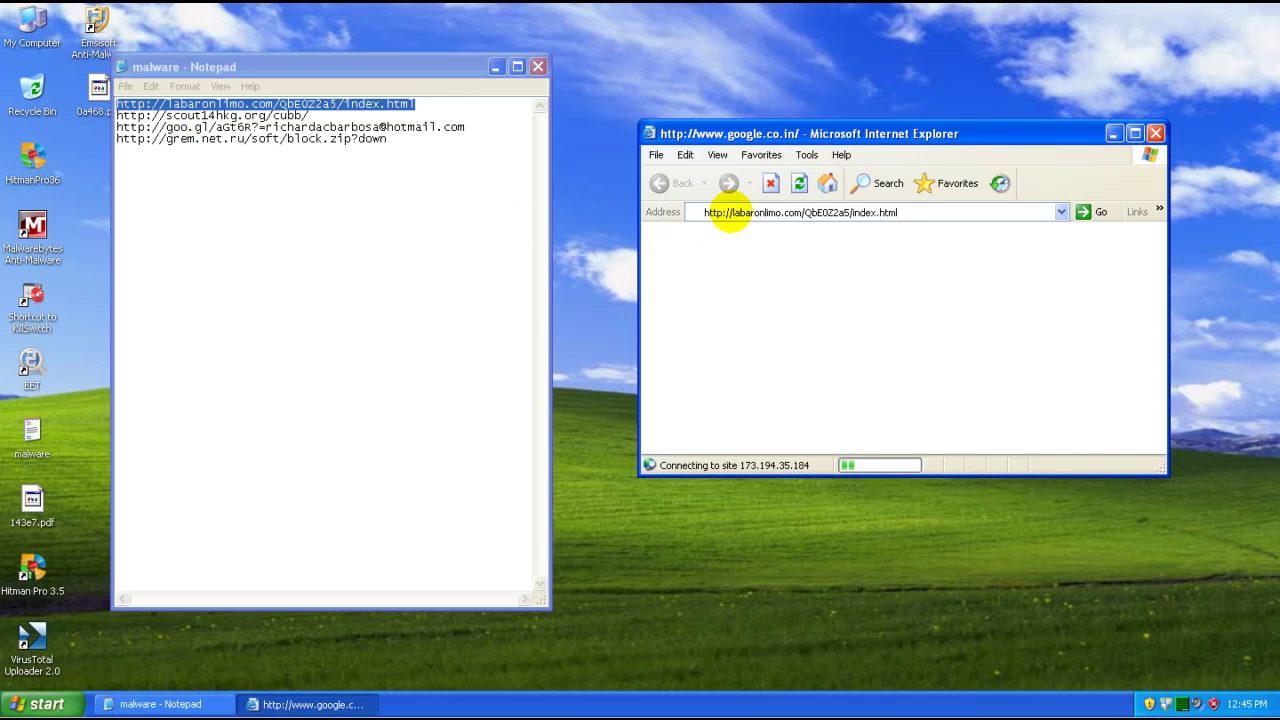
double_click(243, 115)
key("ctrl+c")
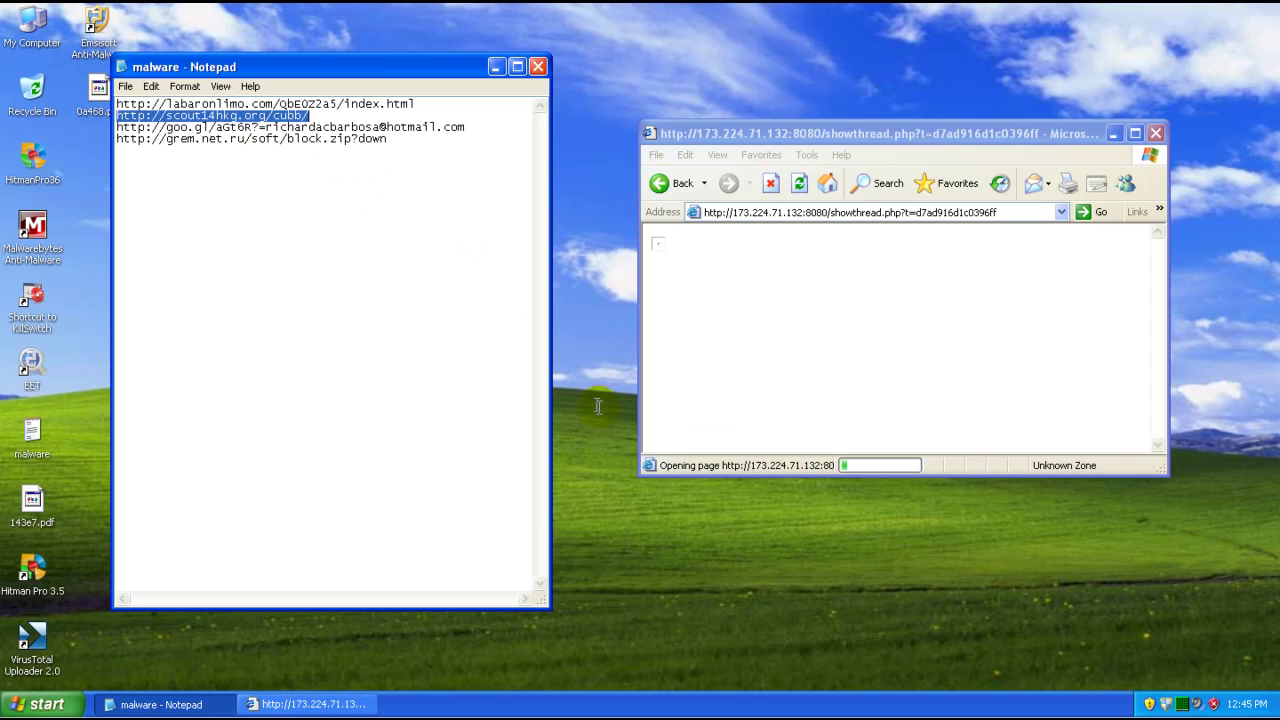
- Check Online Armor's Firewall page while the labaronlimo.com page loads, and close the Online Armor window
left_click(785, 133)
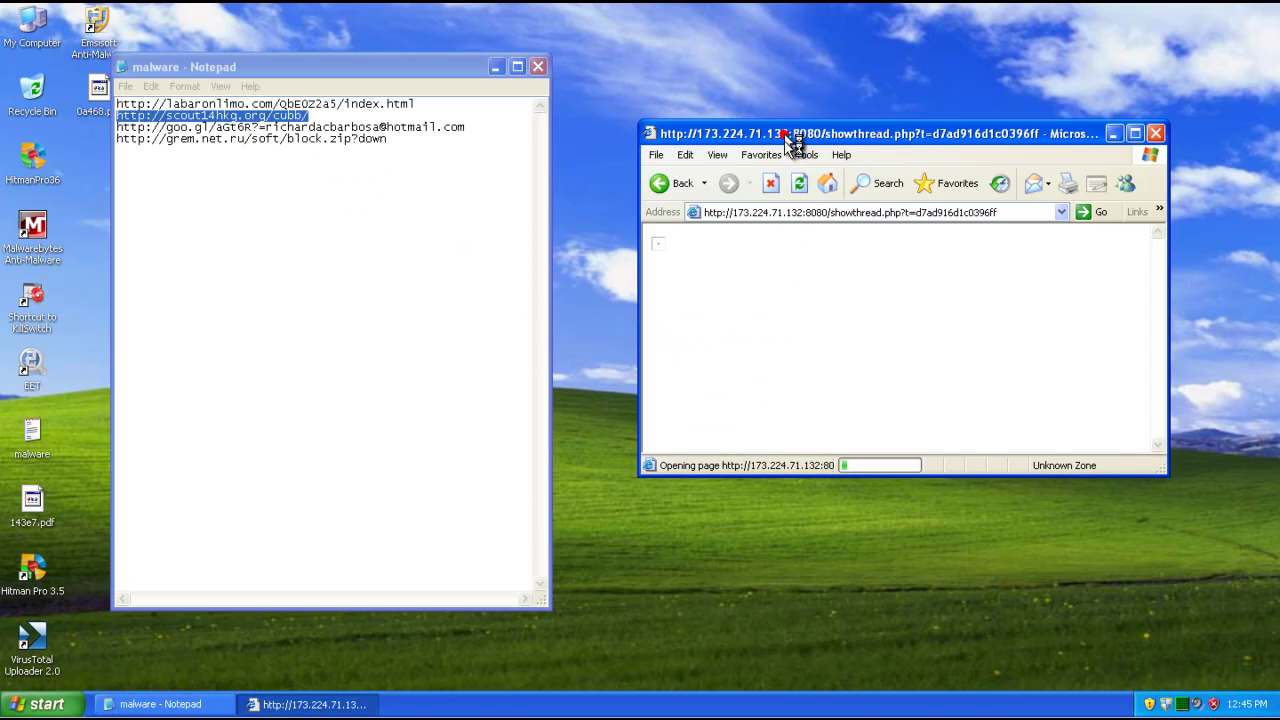
left_click(1167, 707)
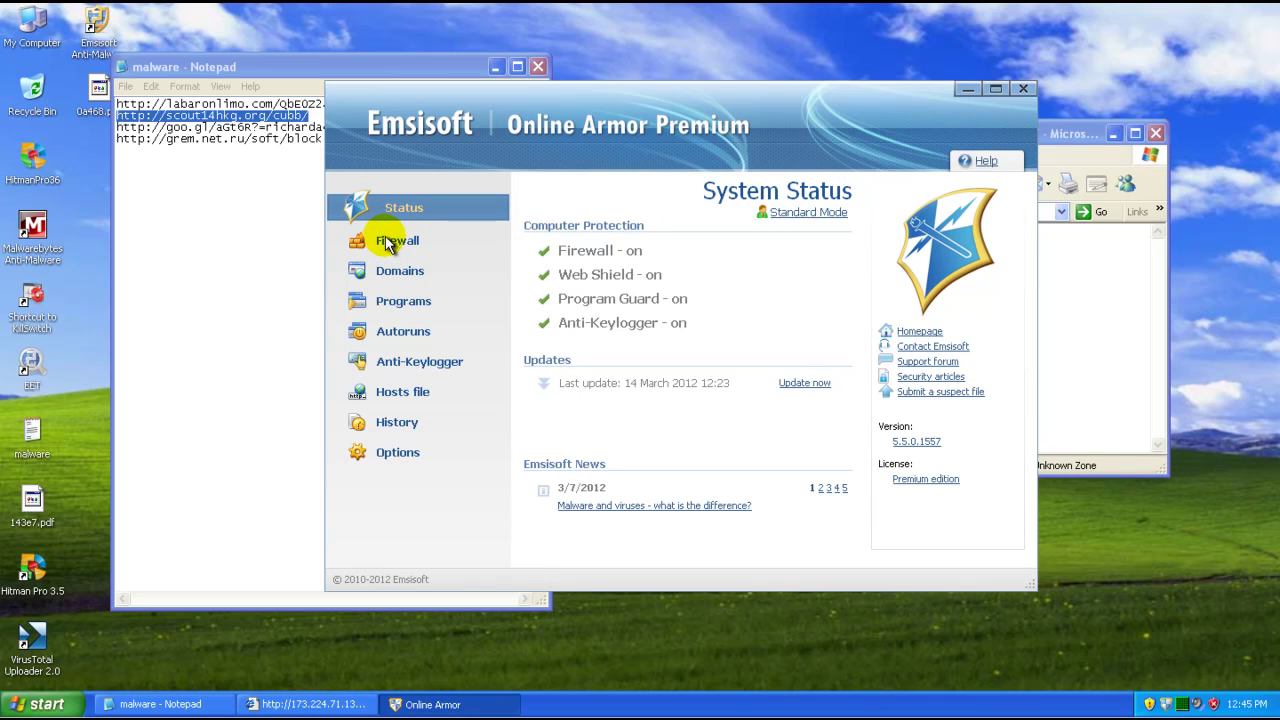
left_click(388, 245)
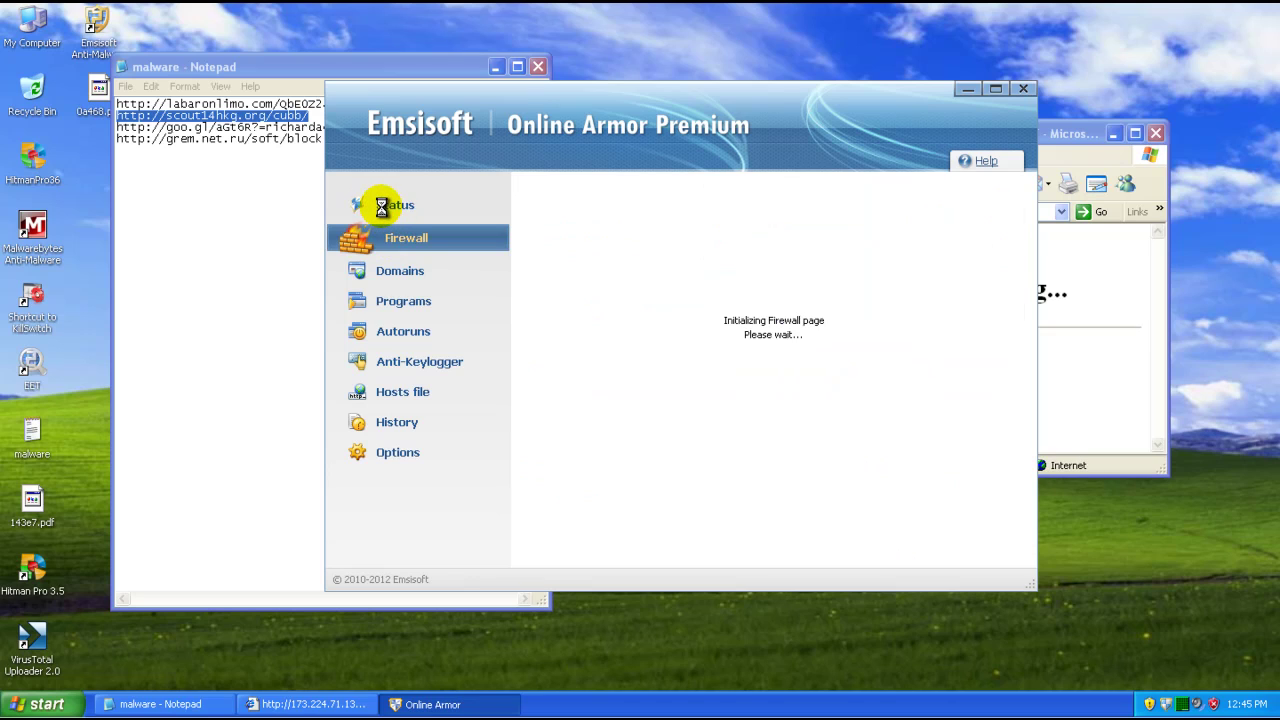
left_click(1021, 89)
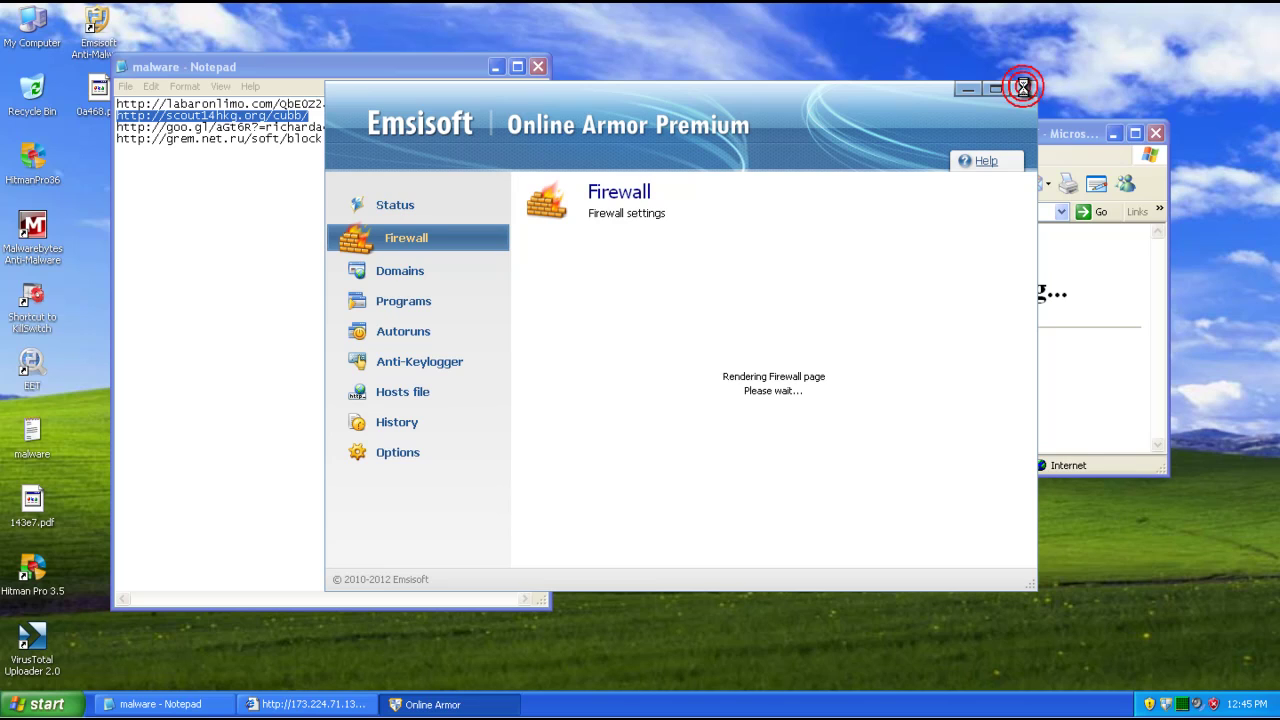
left_click(862, 210)
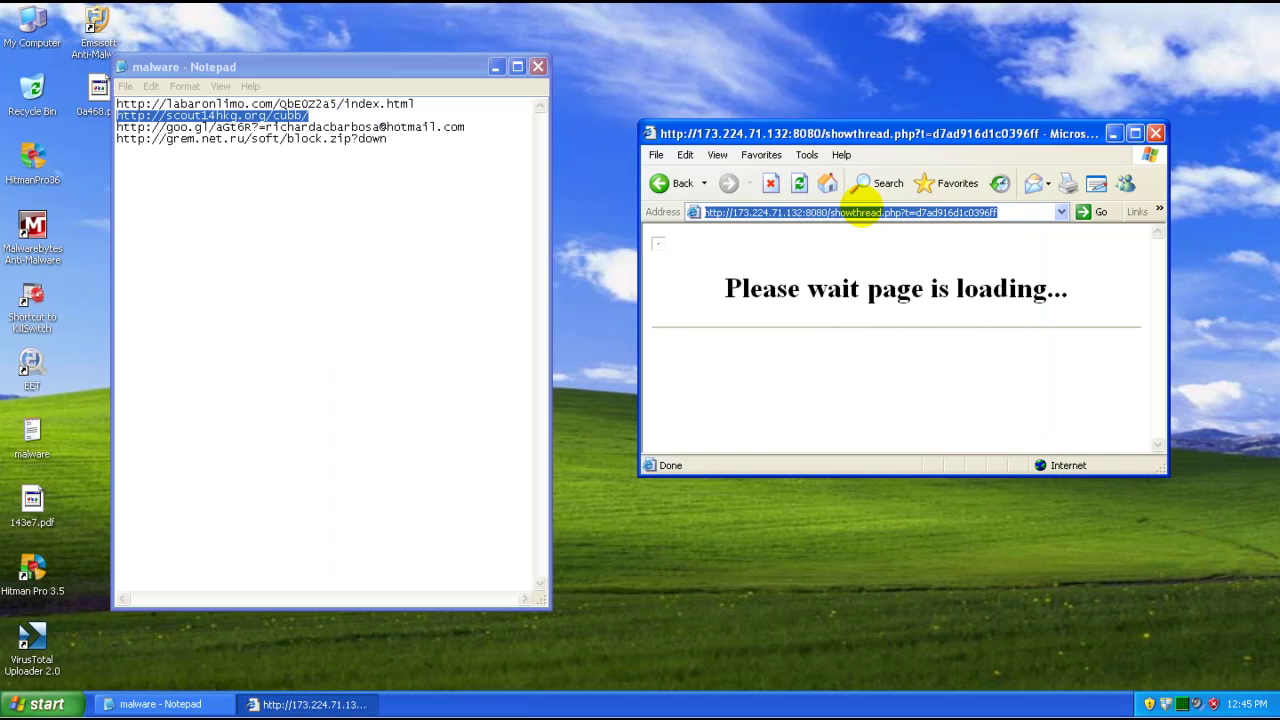
key("ctrl+v")
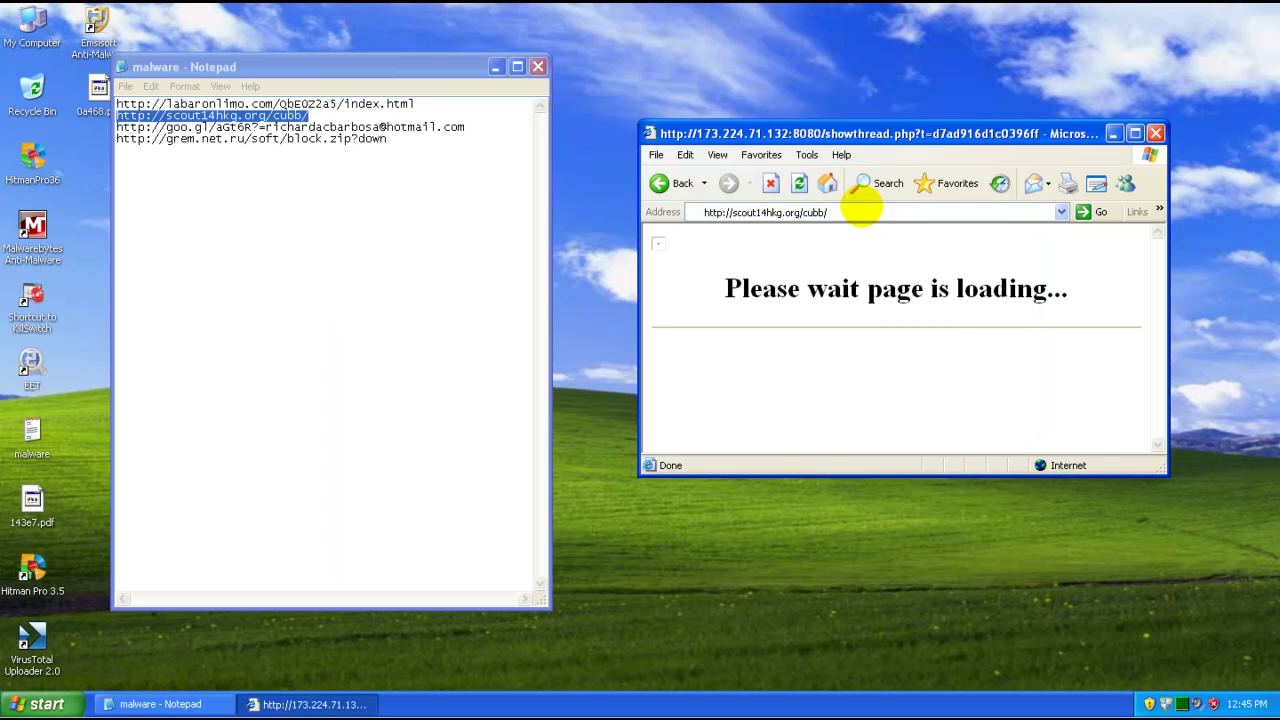
key("Return")
- Copy the goo.gl address from the malware list and open it in the browser
left_click(296, 127)
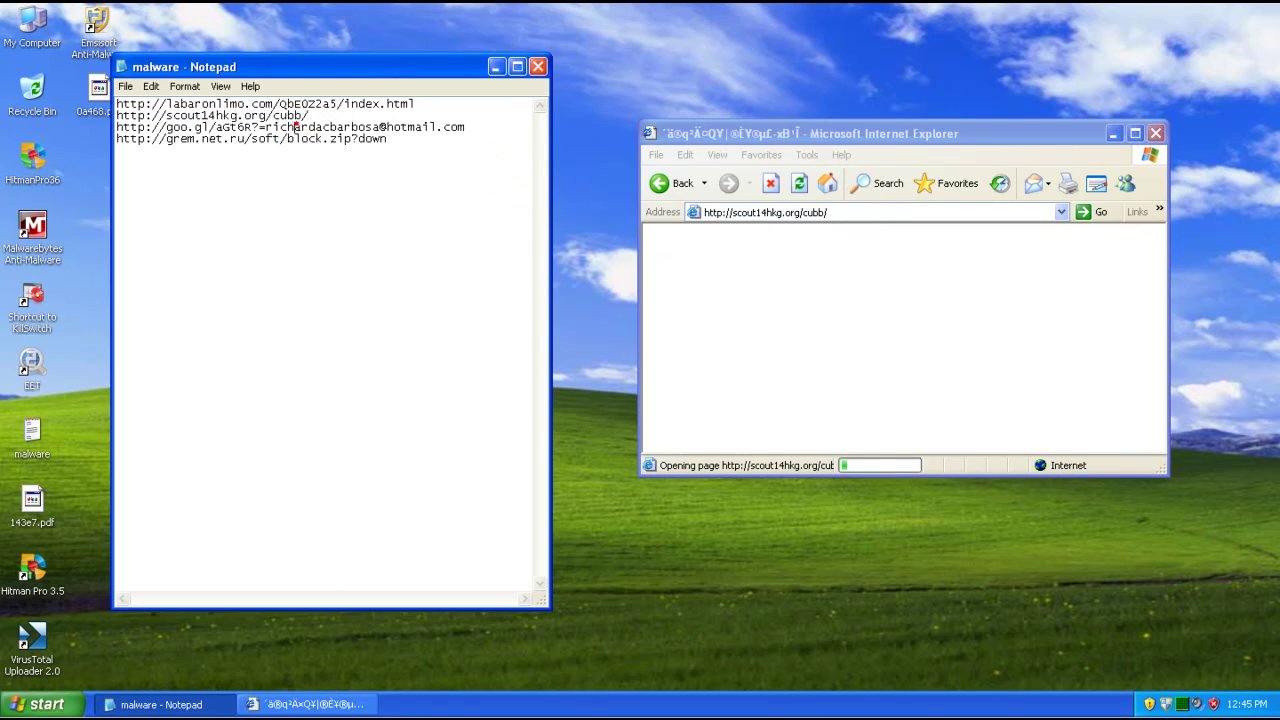
double_click(296, 127)
key("ctrl+c")
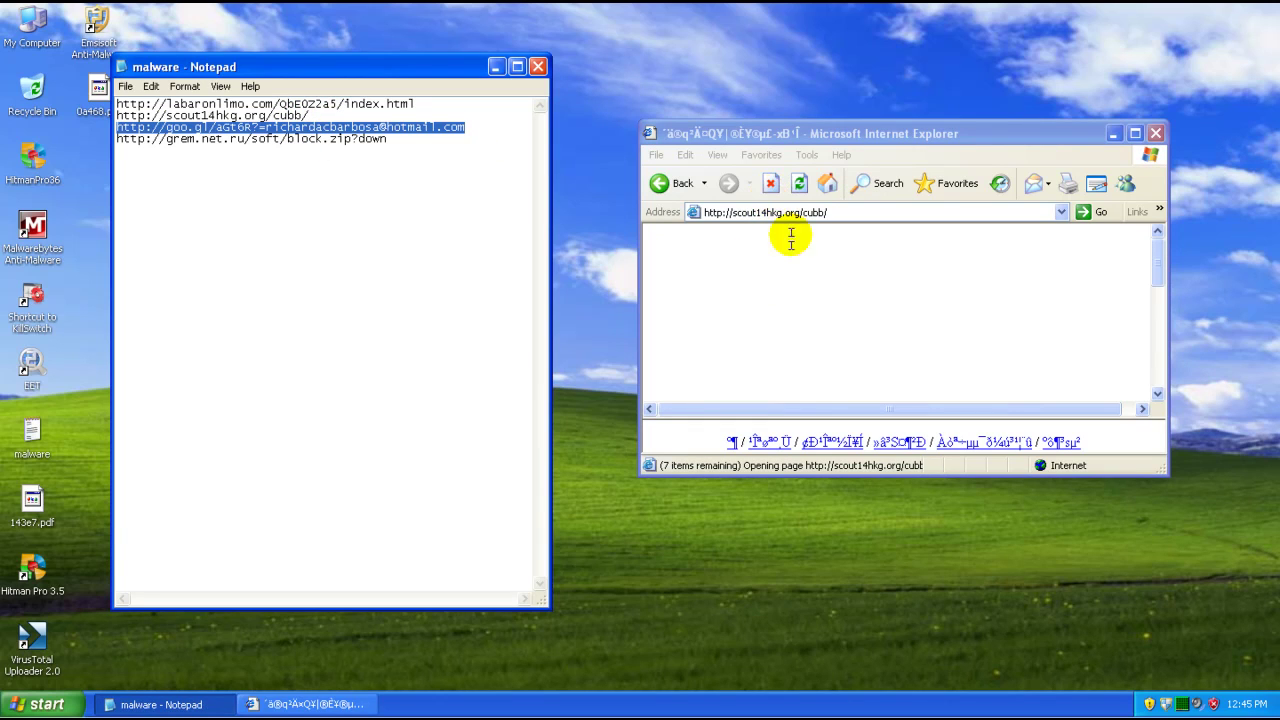
left_click(799, 290)
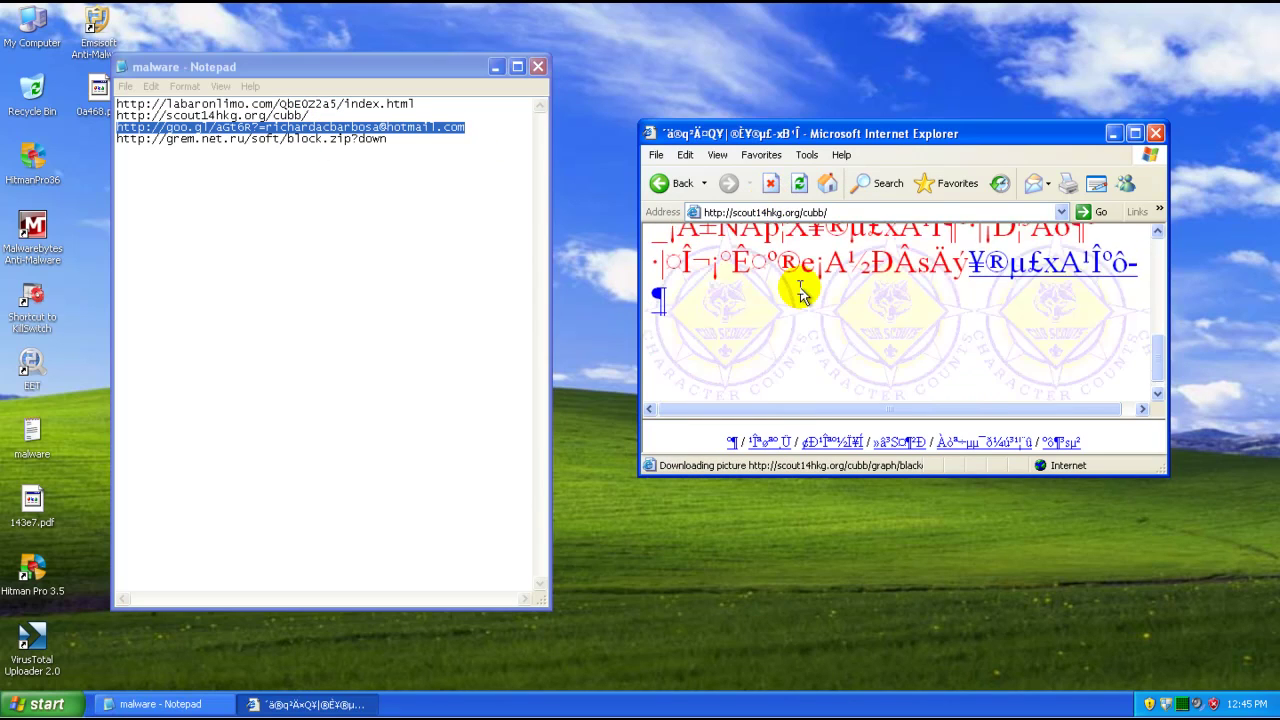
left_click(767, 211)
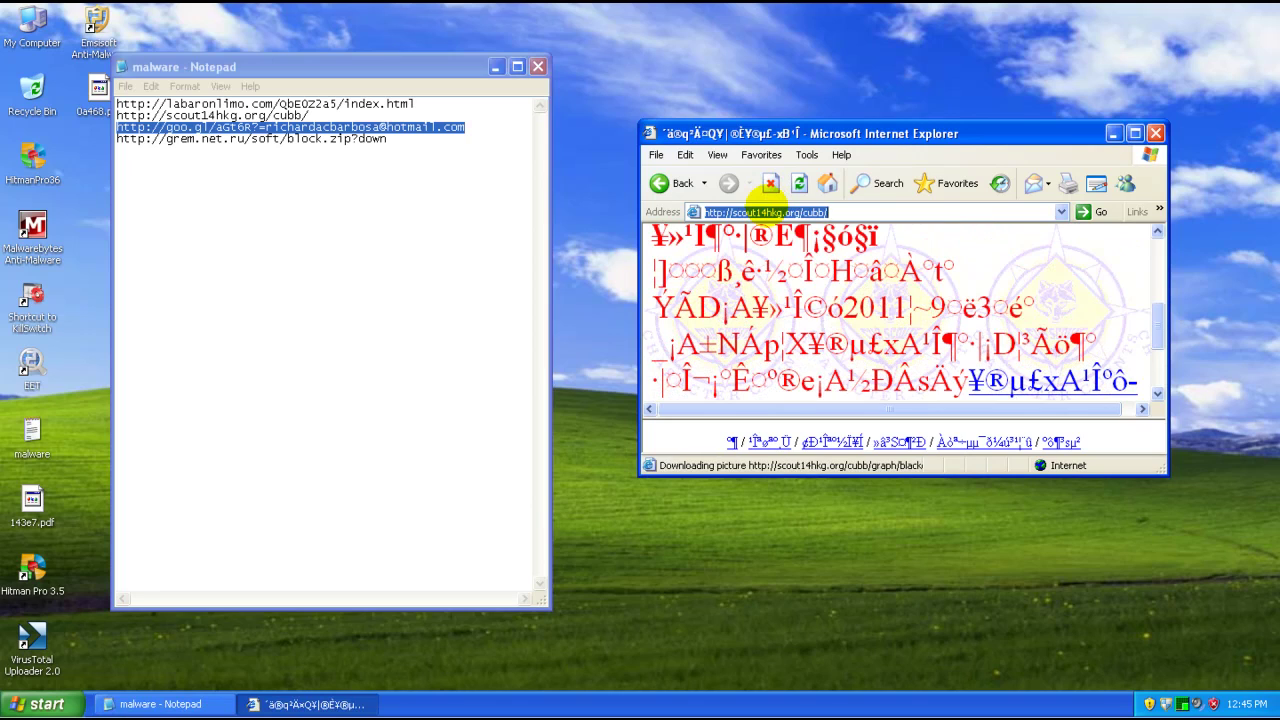
key("ctrl+v")
key("Return")
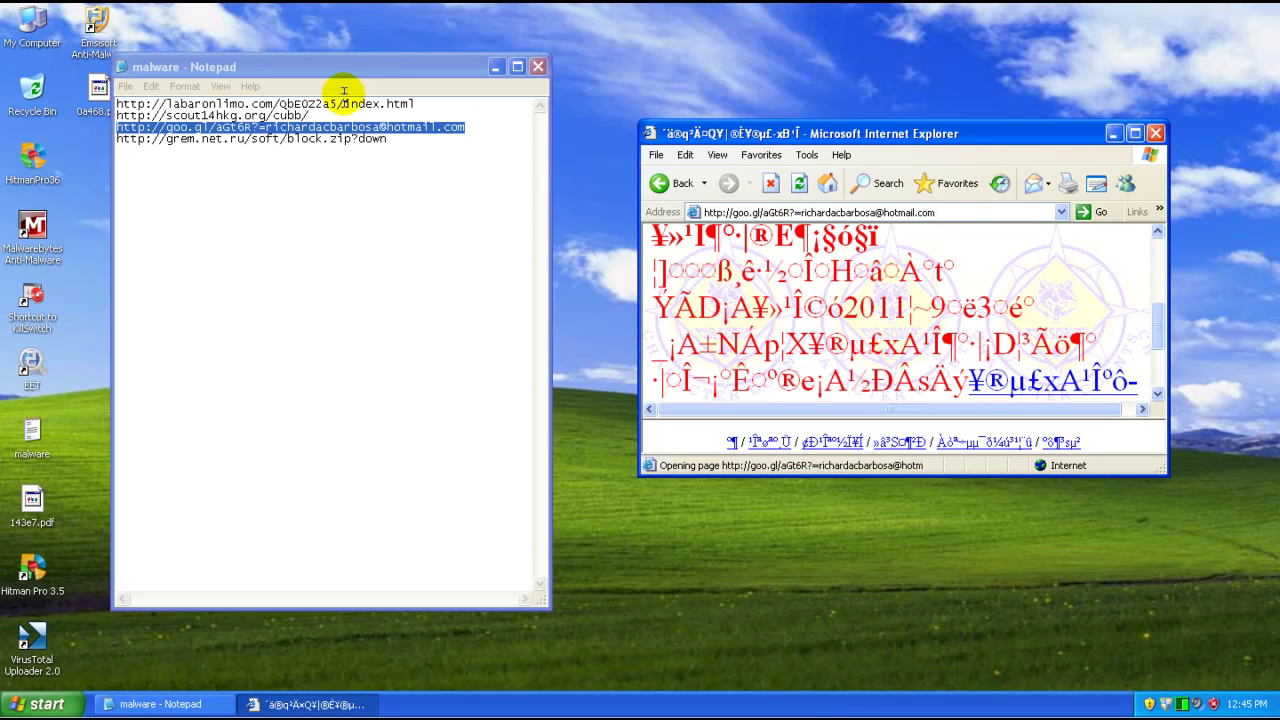
left_click(340, 135)
double_click(339, 141)
key("ctrl+c")
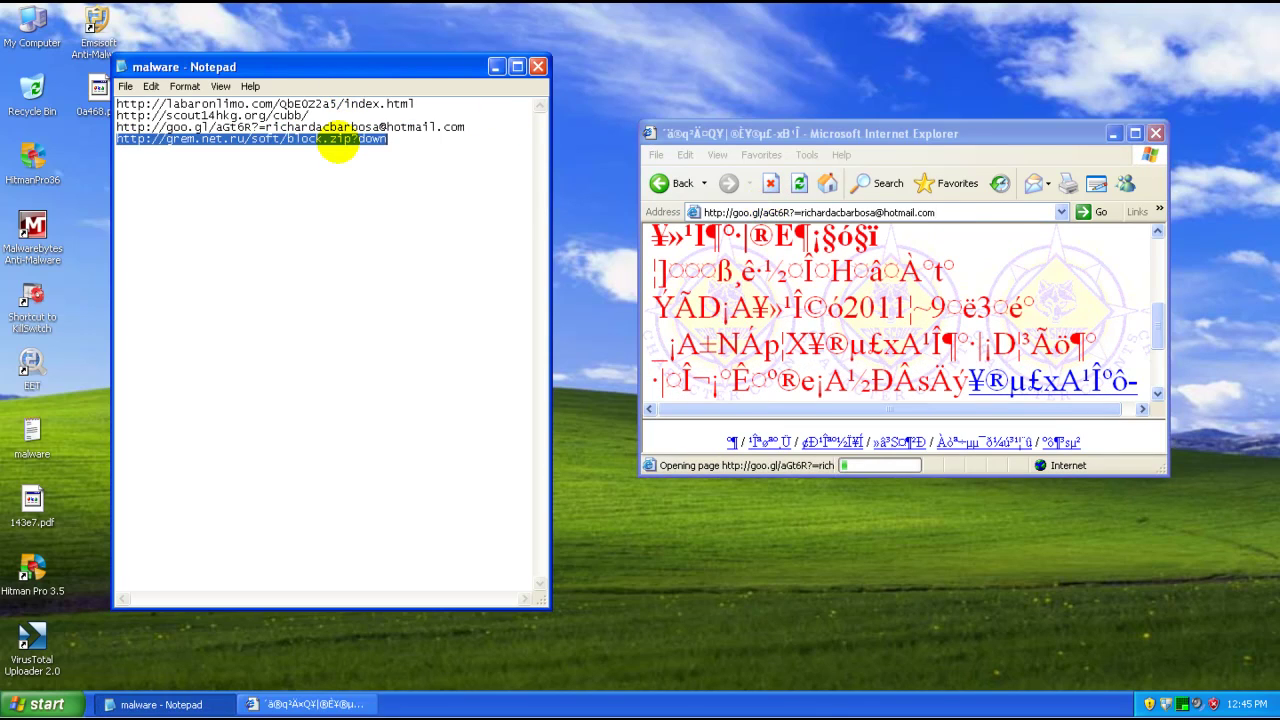
left_click(898, 212)
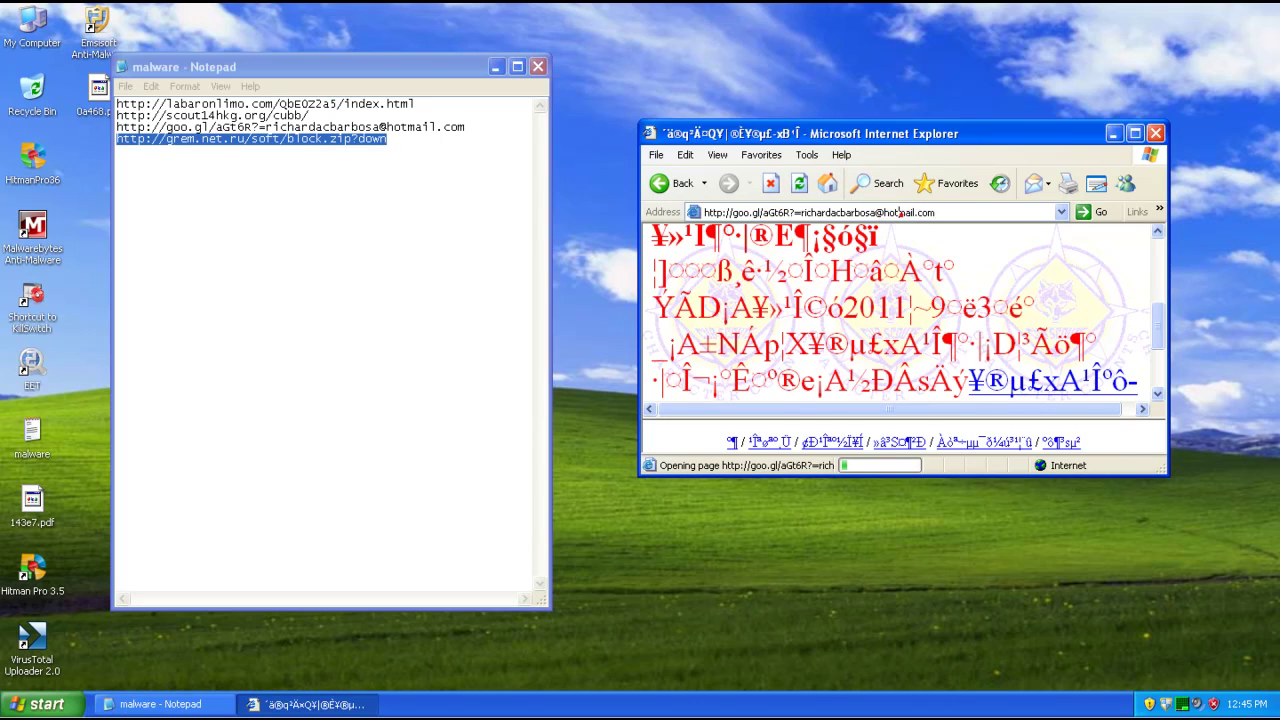
left_click(586, 372)
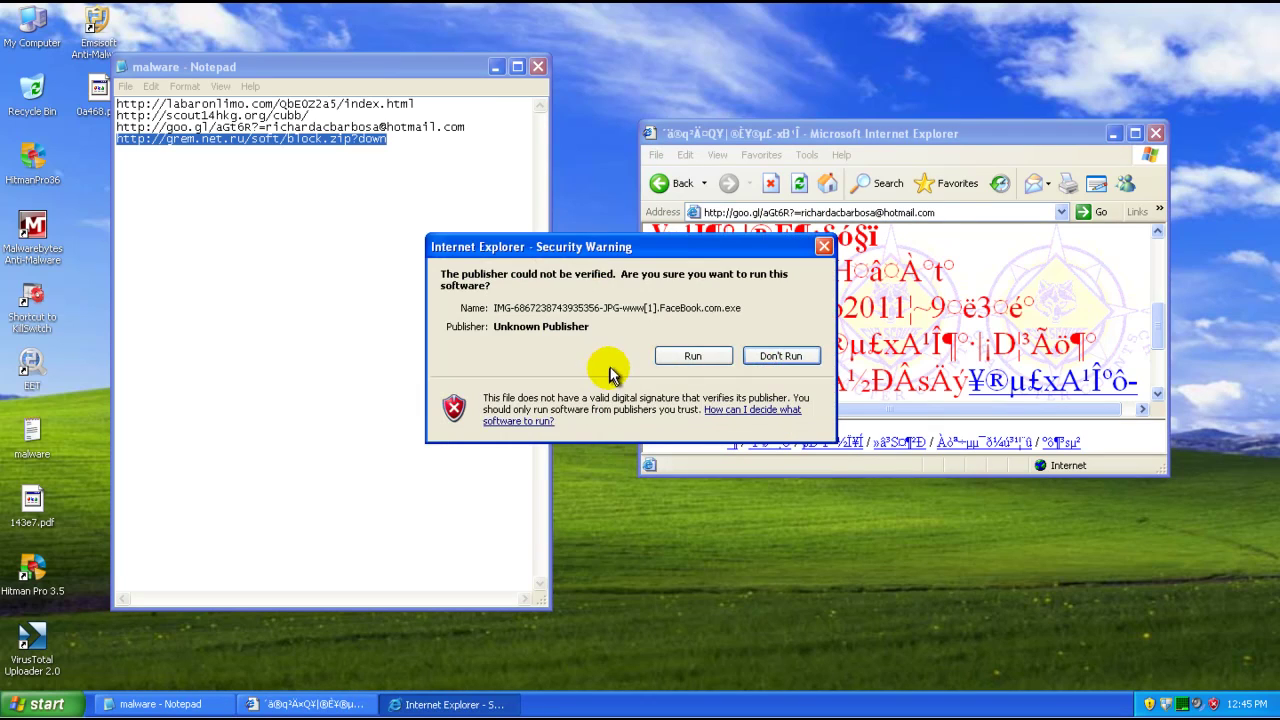
left_click(690, 354)
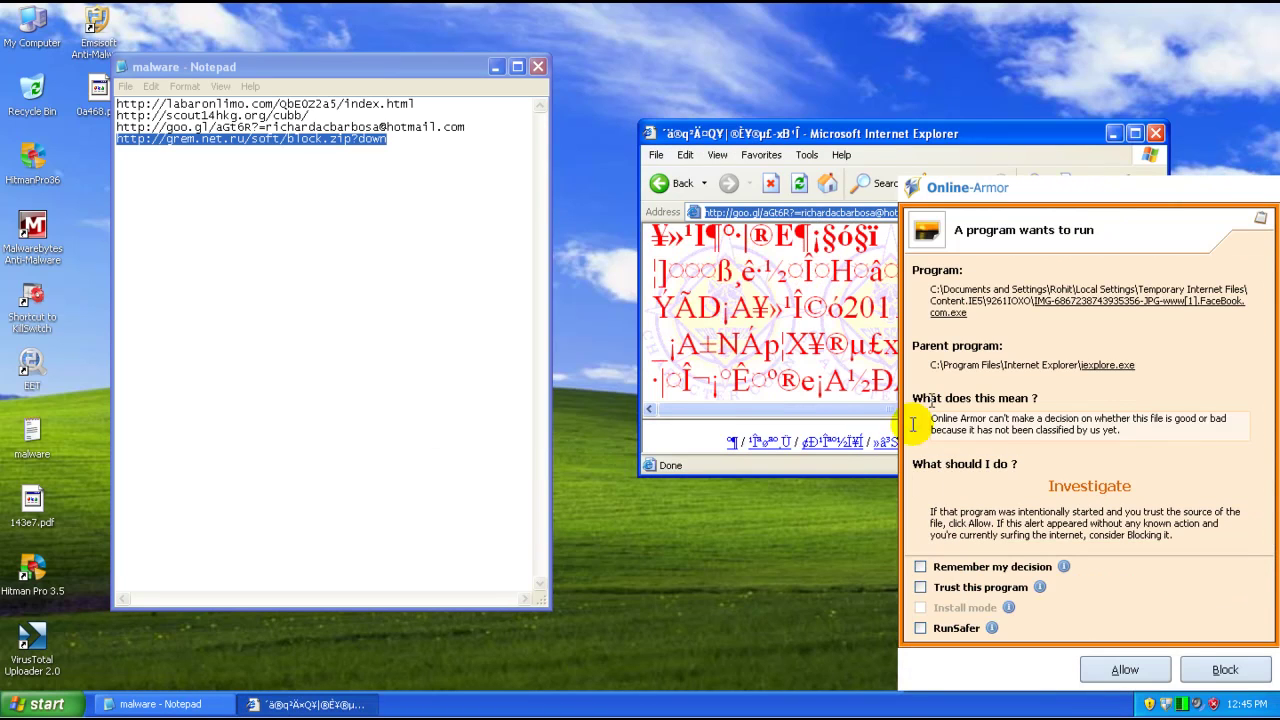
left_click(1004, 292)
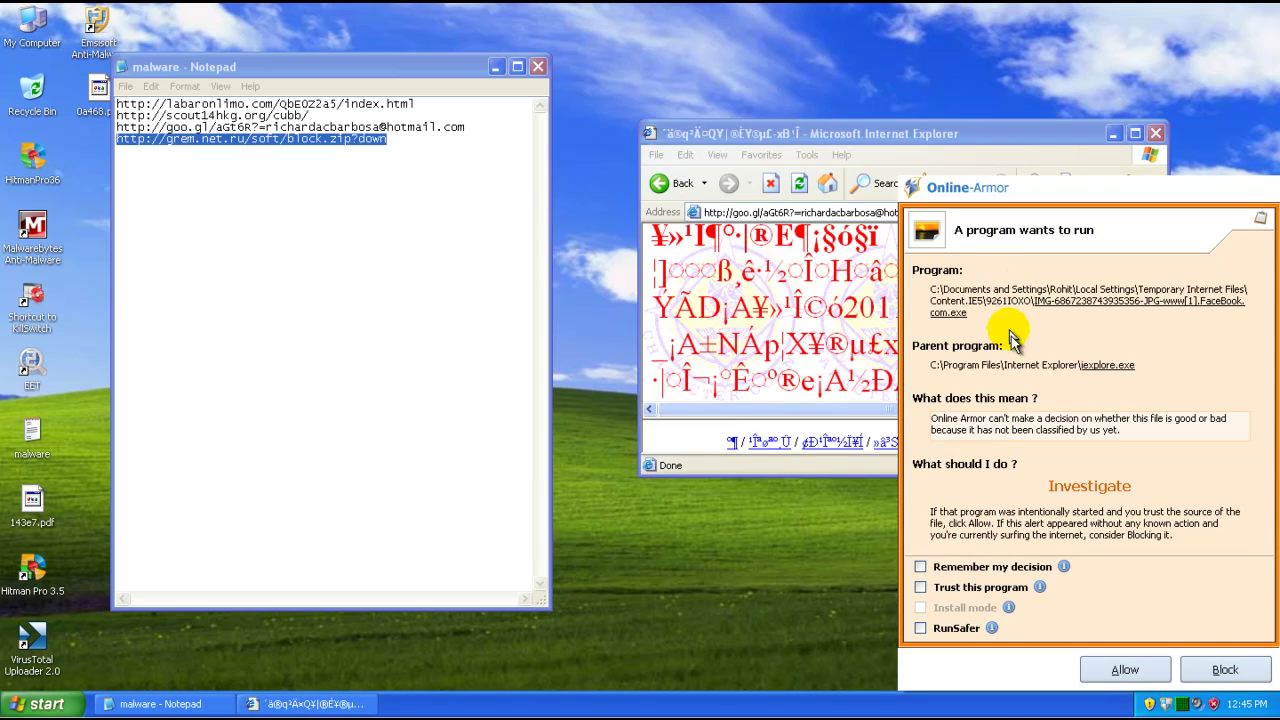
left_click(1199, 661)
left_click(642, 406)
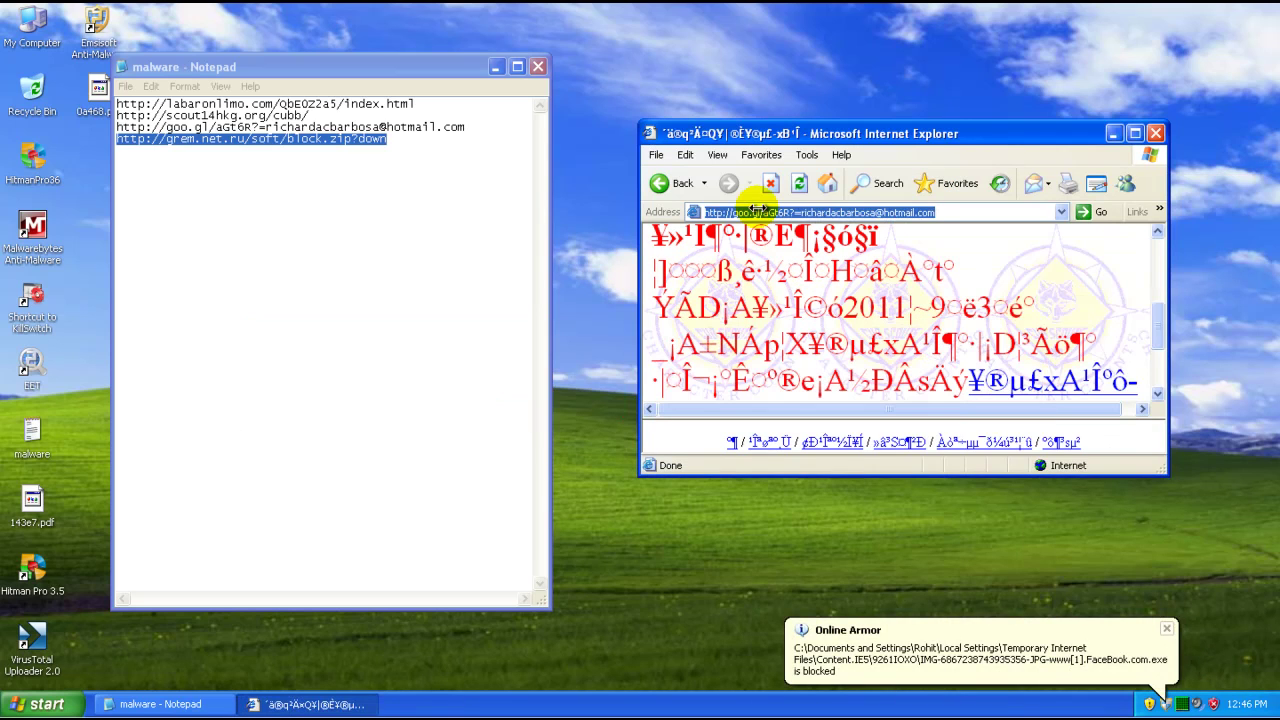
key("ctrl+v")
key("Return")
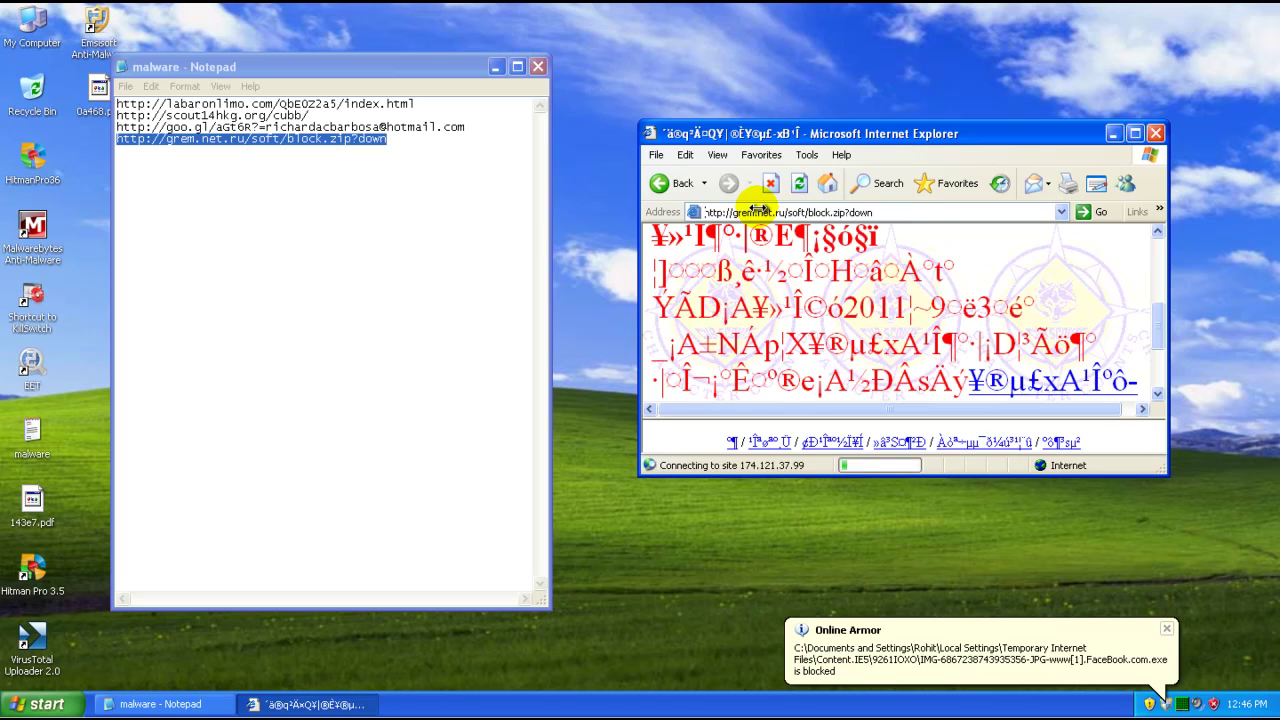
left_click(616, 362)
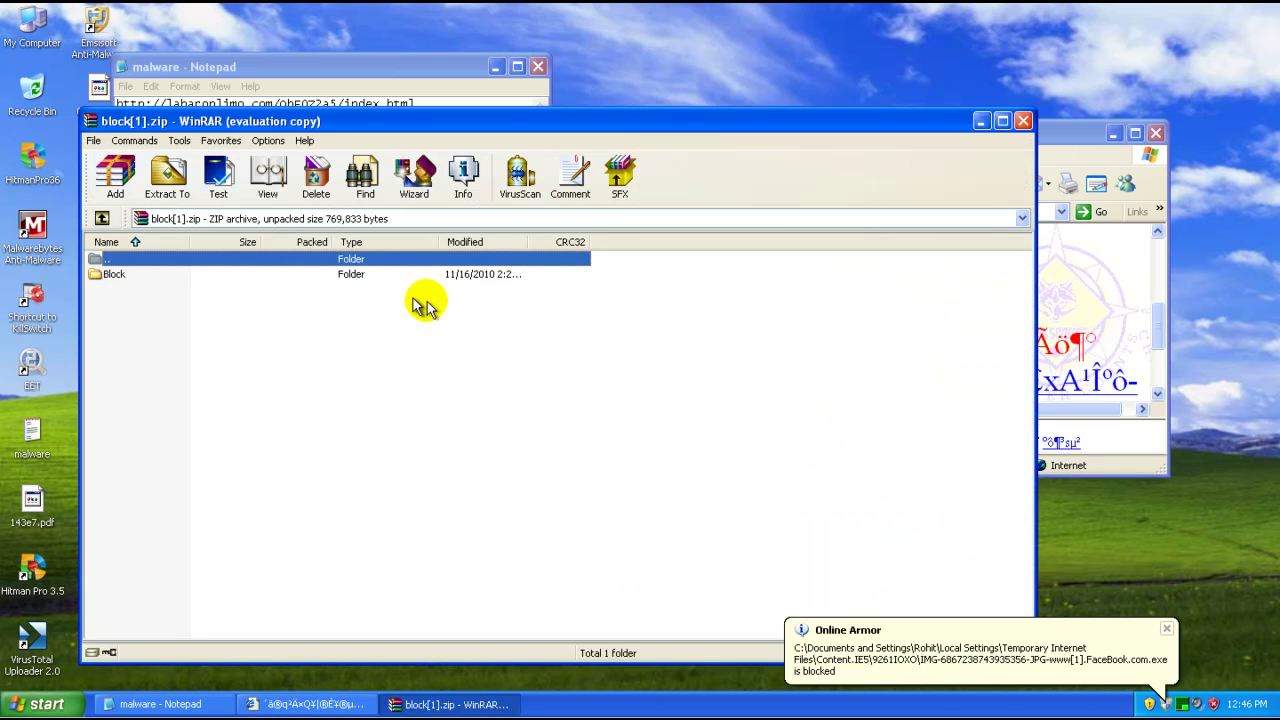
left_click(387, 276)
double_click(387, 276)
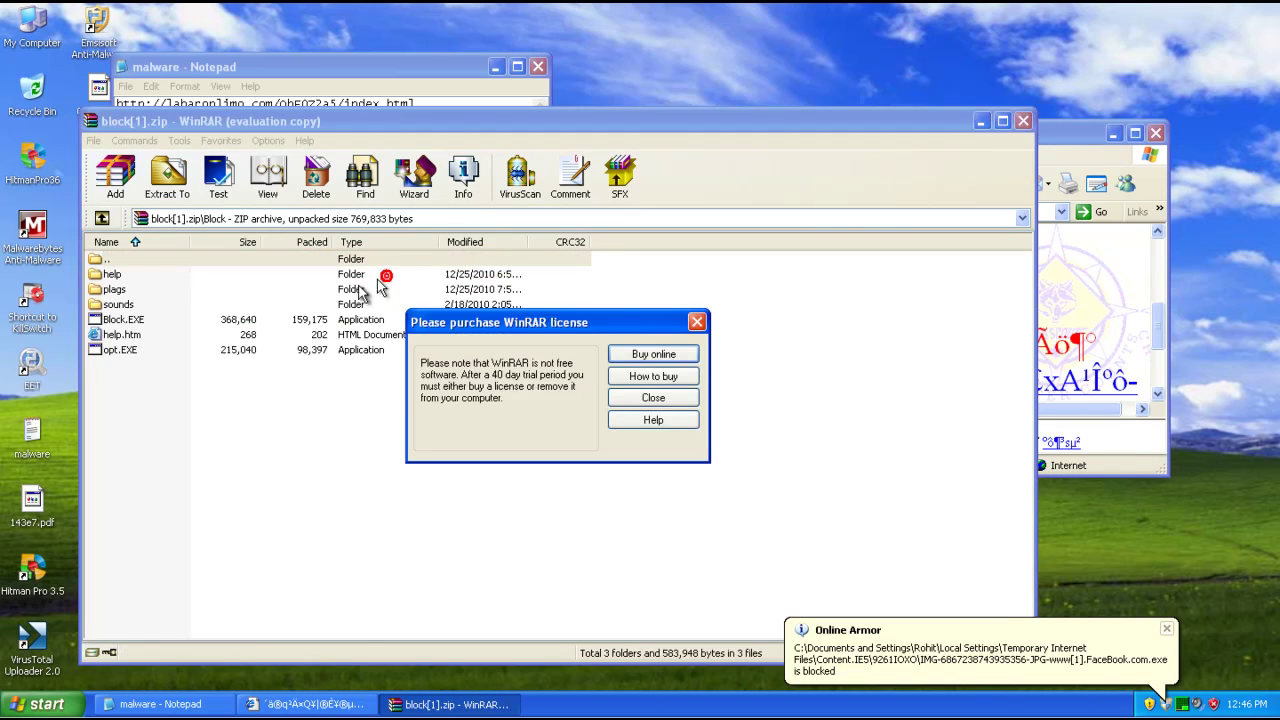
left_click(646, 399)
- Run Block.EXE from the archive, block it in the Online Armor alert and close the WinRAR diagnostic messages
double_click(137, 320)
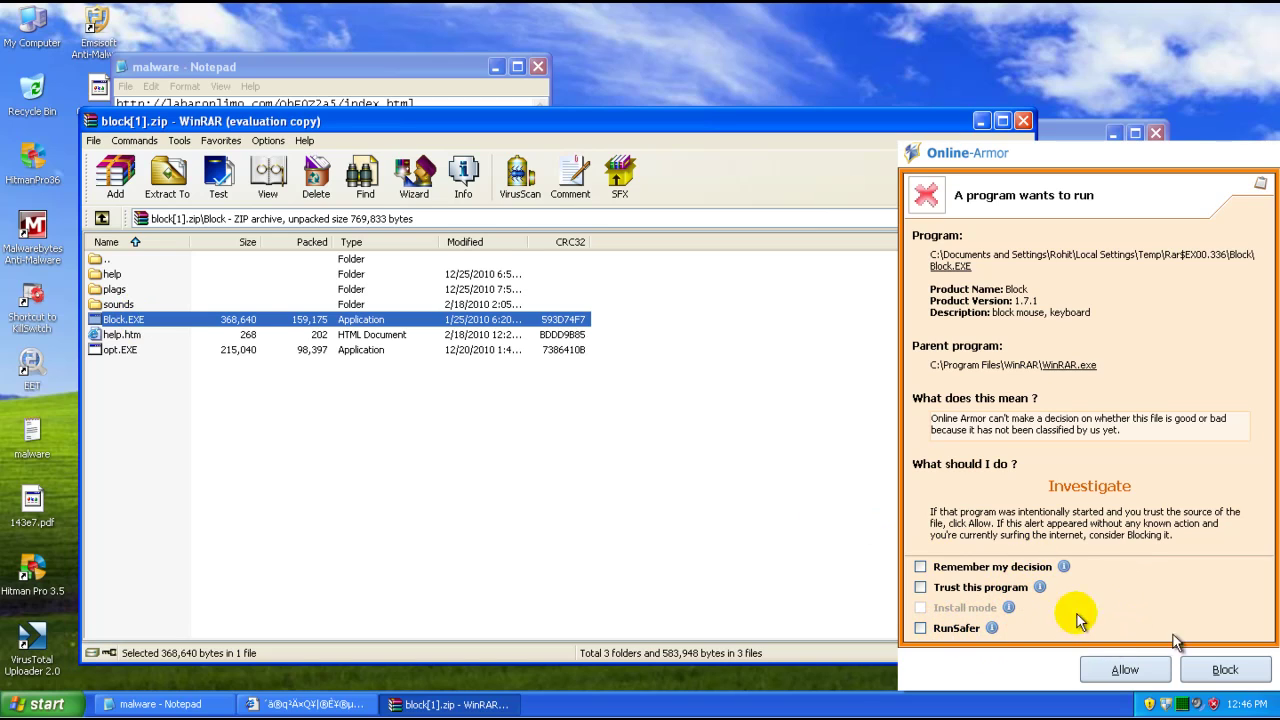
left_click(1230, 688)
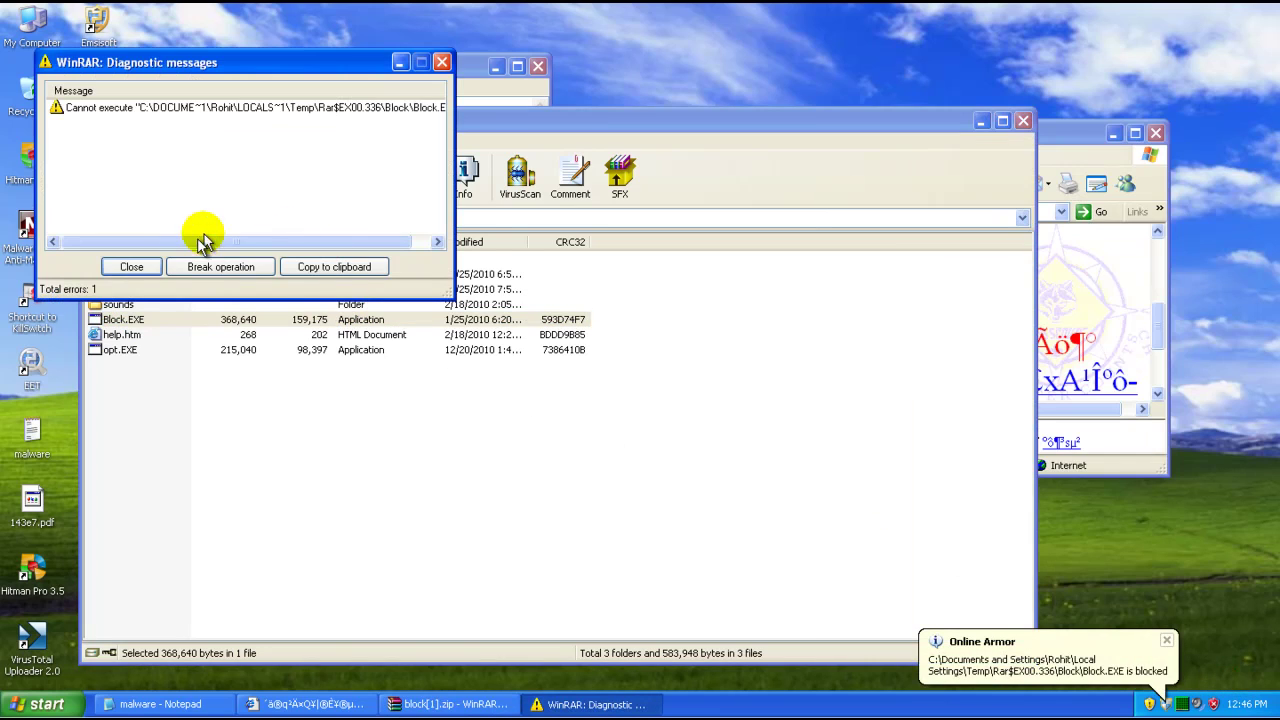
left_click(127, 266)
- Run opt.EXE from the archive, block it in the Online Armor alert and close the WinRAR windows
double_click(119, 349)
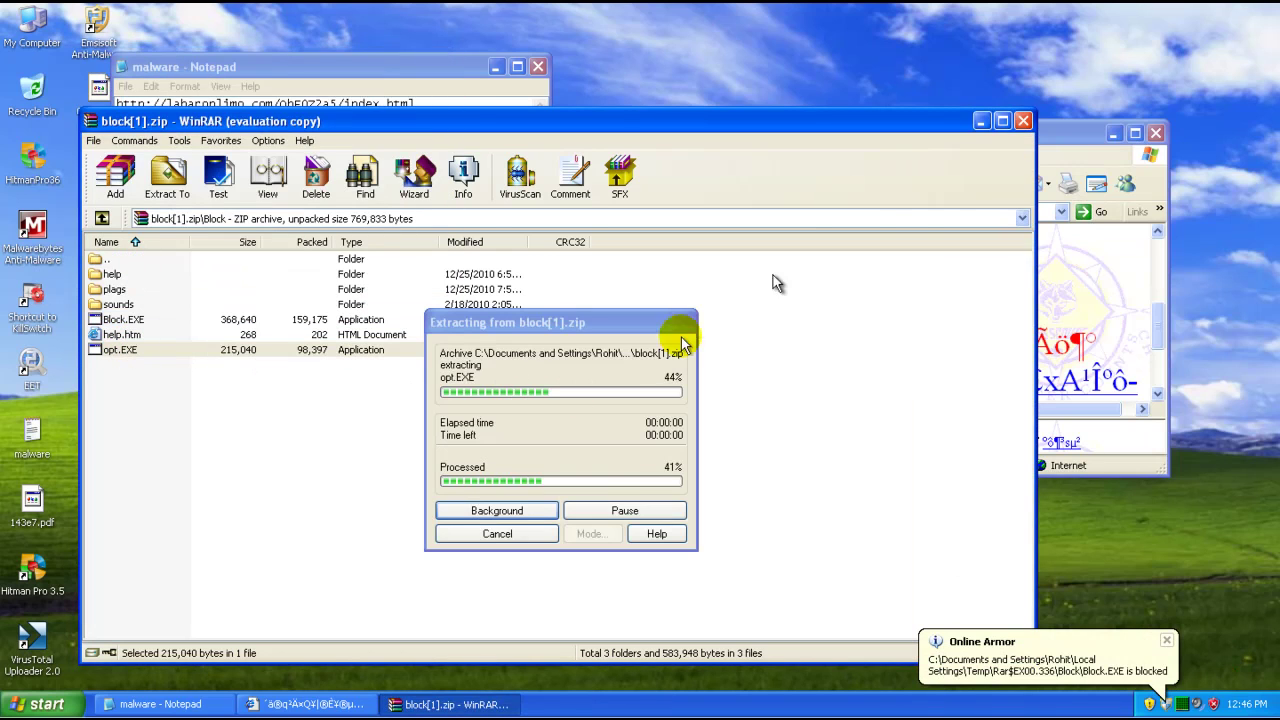
left_click(1023, 121)
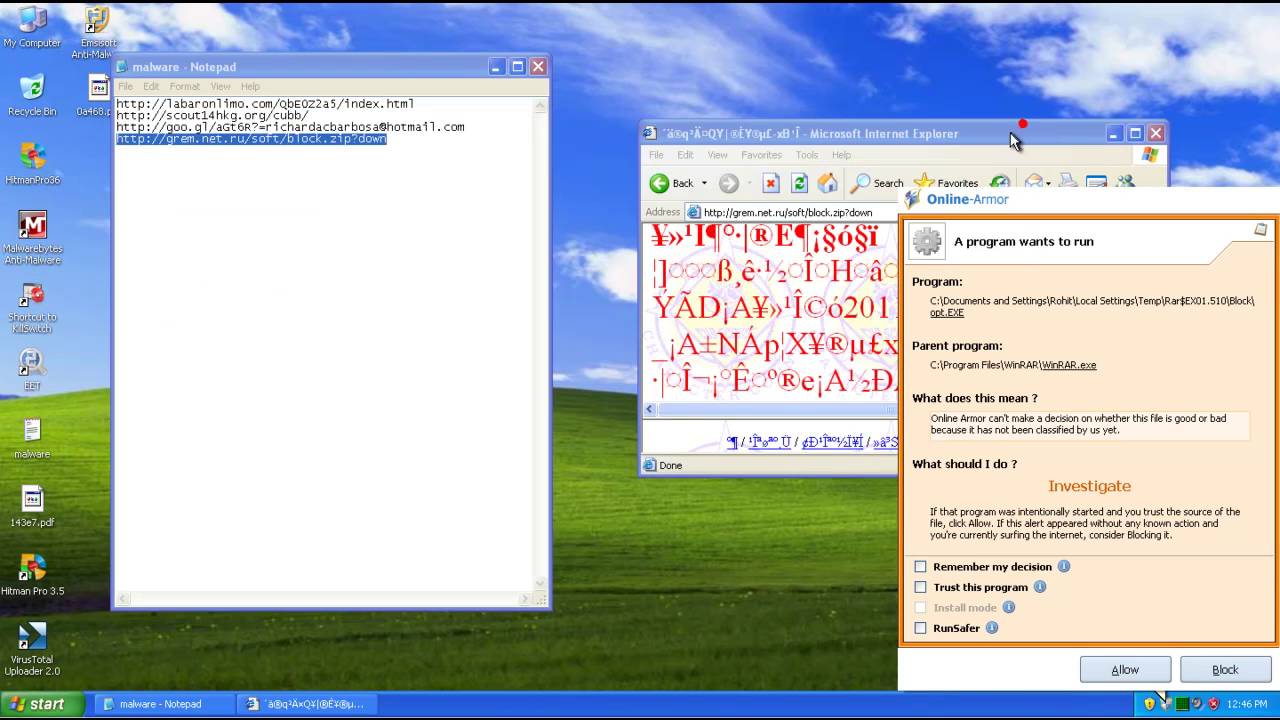
left_click(1257, 665)
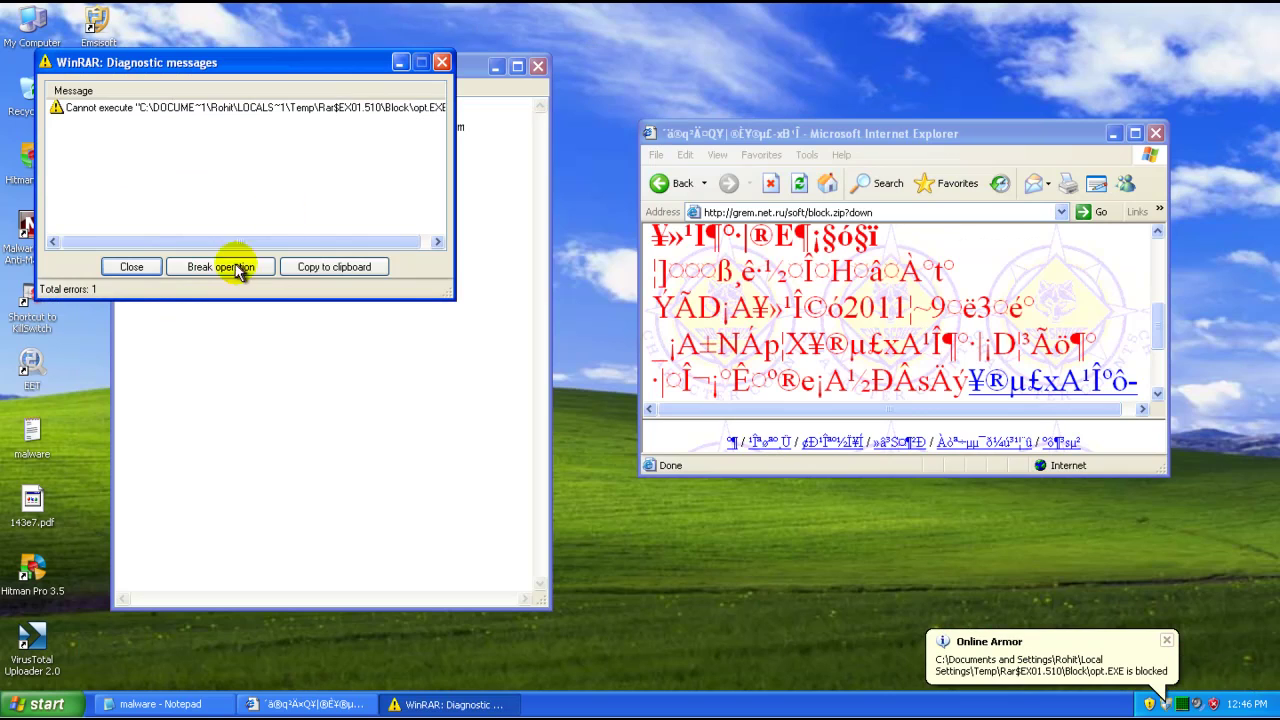
left_click(131, 264)
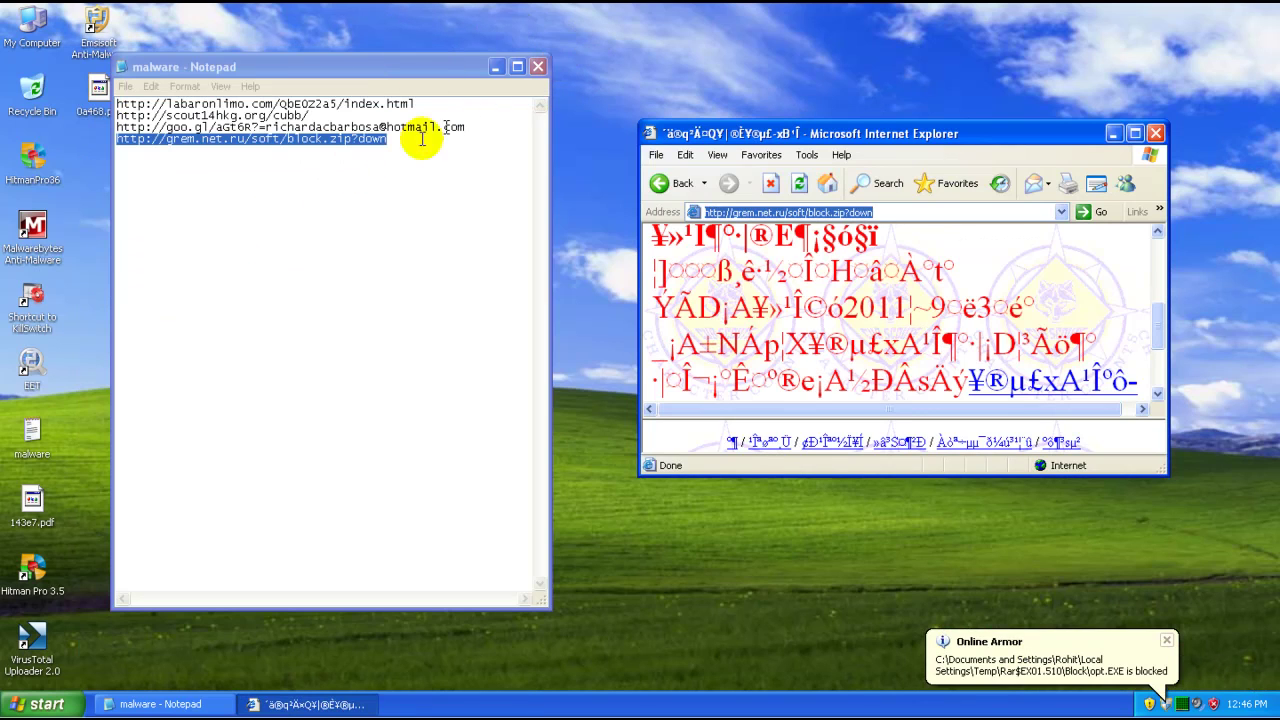
- Close the malware list without saving its changes, close the browser and dismiss the Online Armor notification
left_click(538, 66)
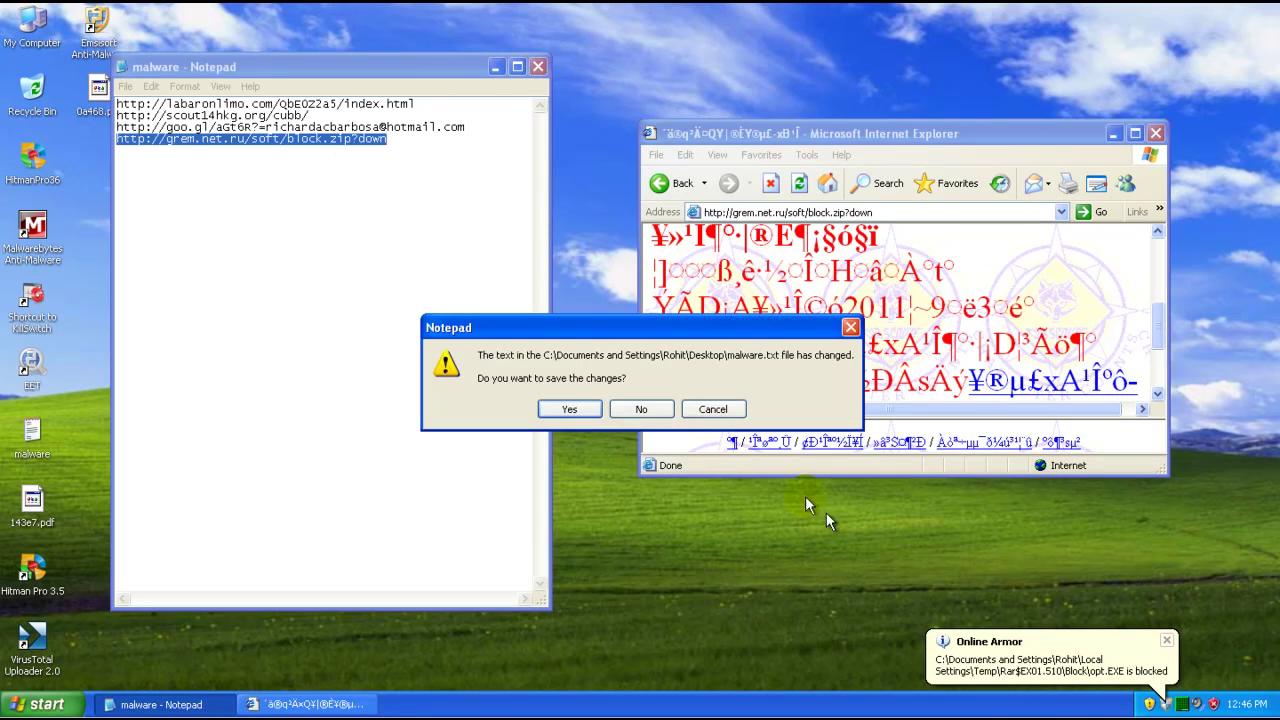
left_click(645, 410)
left_click(1155, 133)
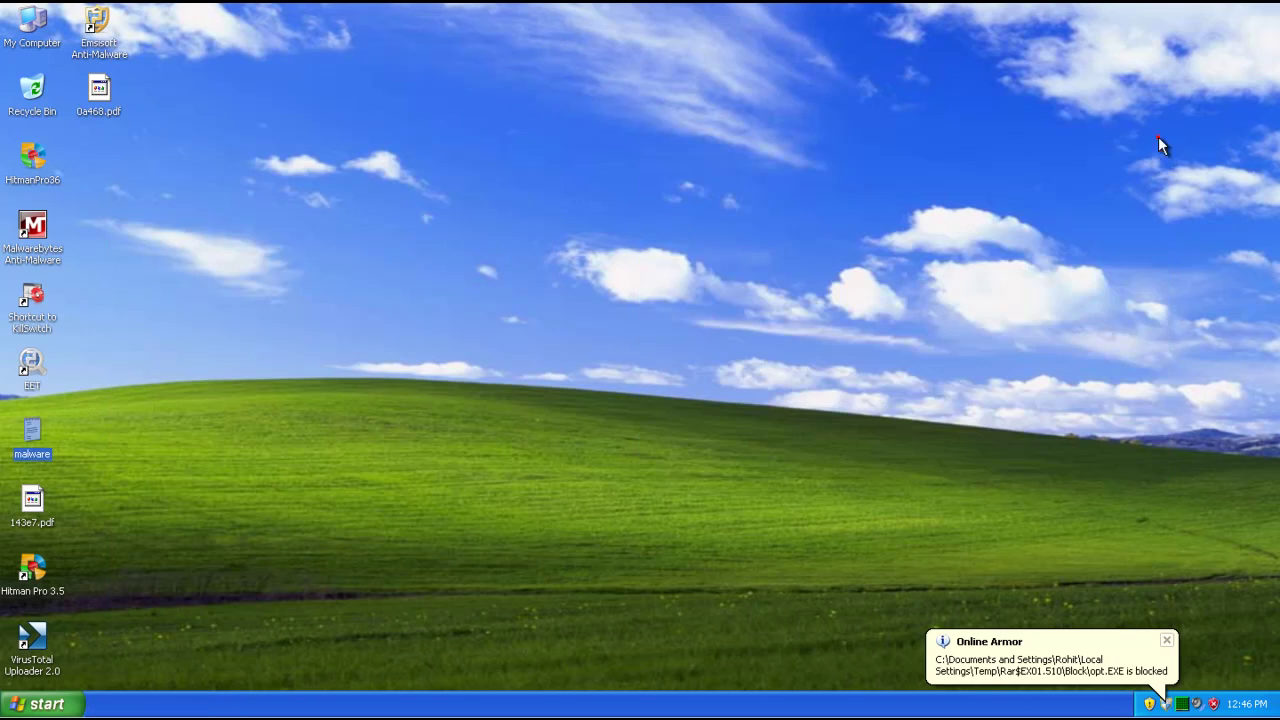
left_click(1167, 640)
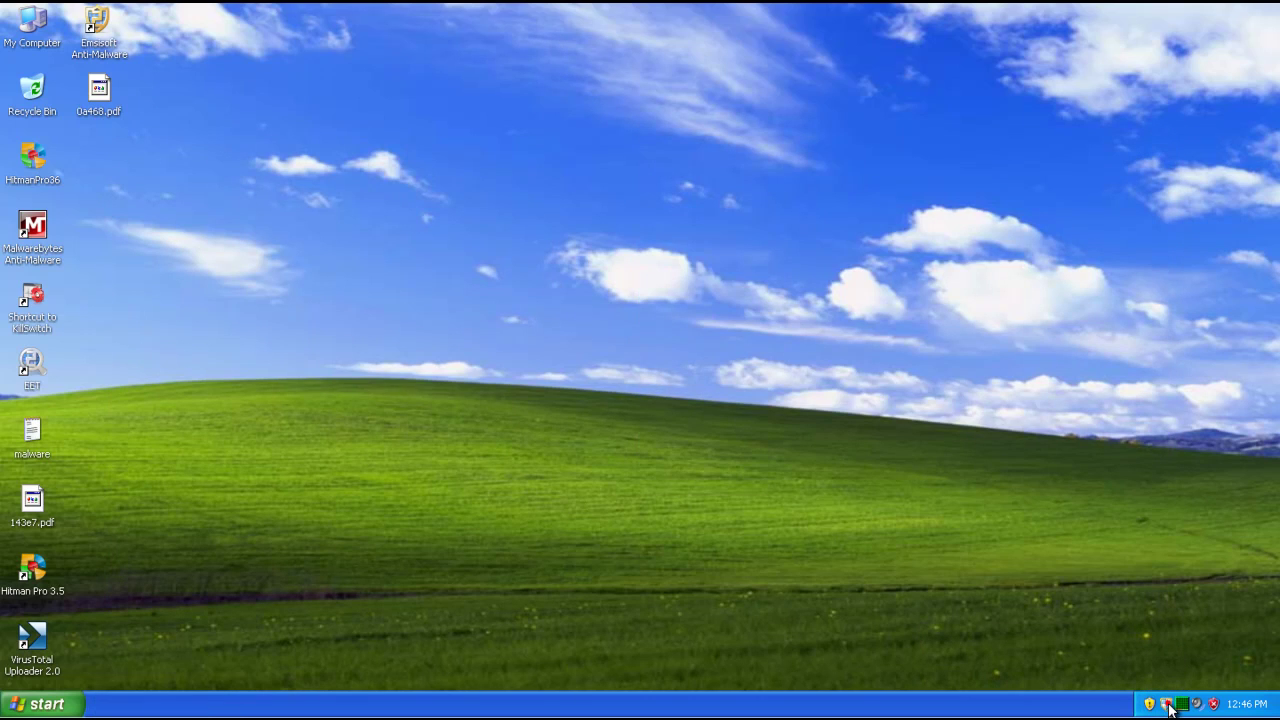
- Open Online Armor and check the program rules on its Firewall page
double_click(1167, 704)
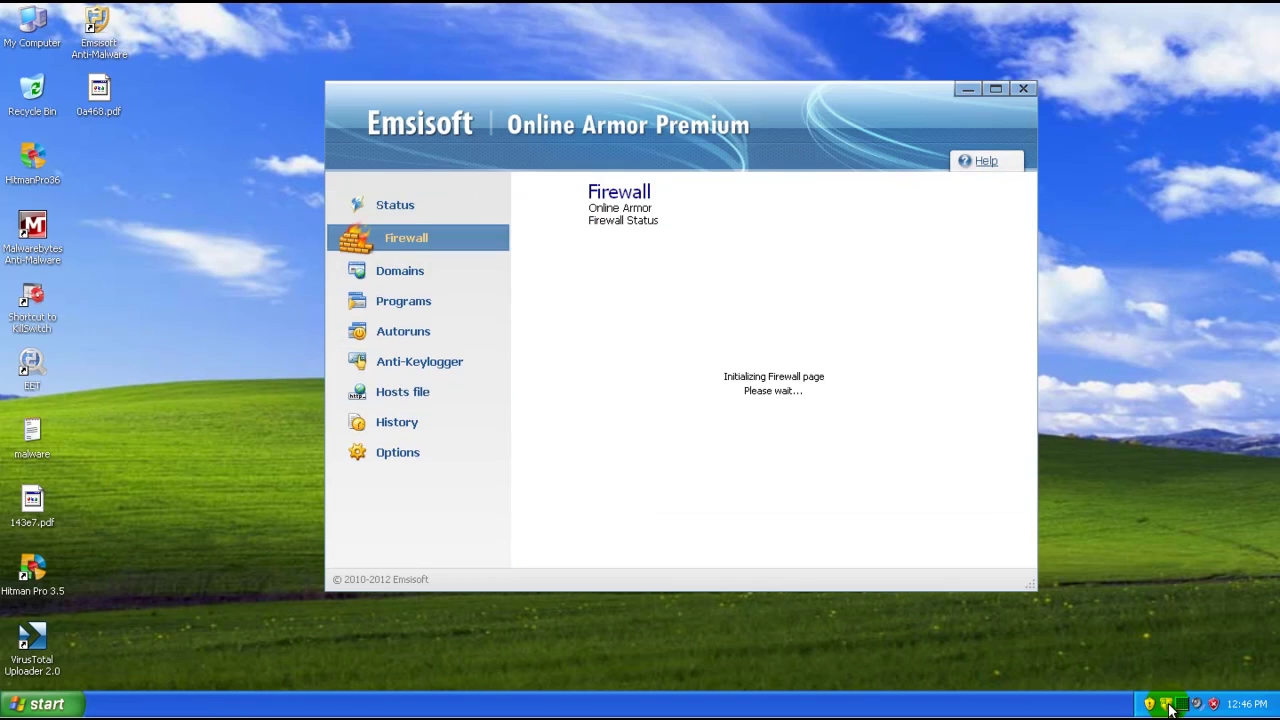
left_click(610, 93)
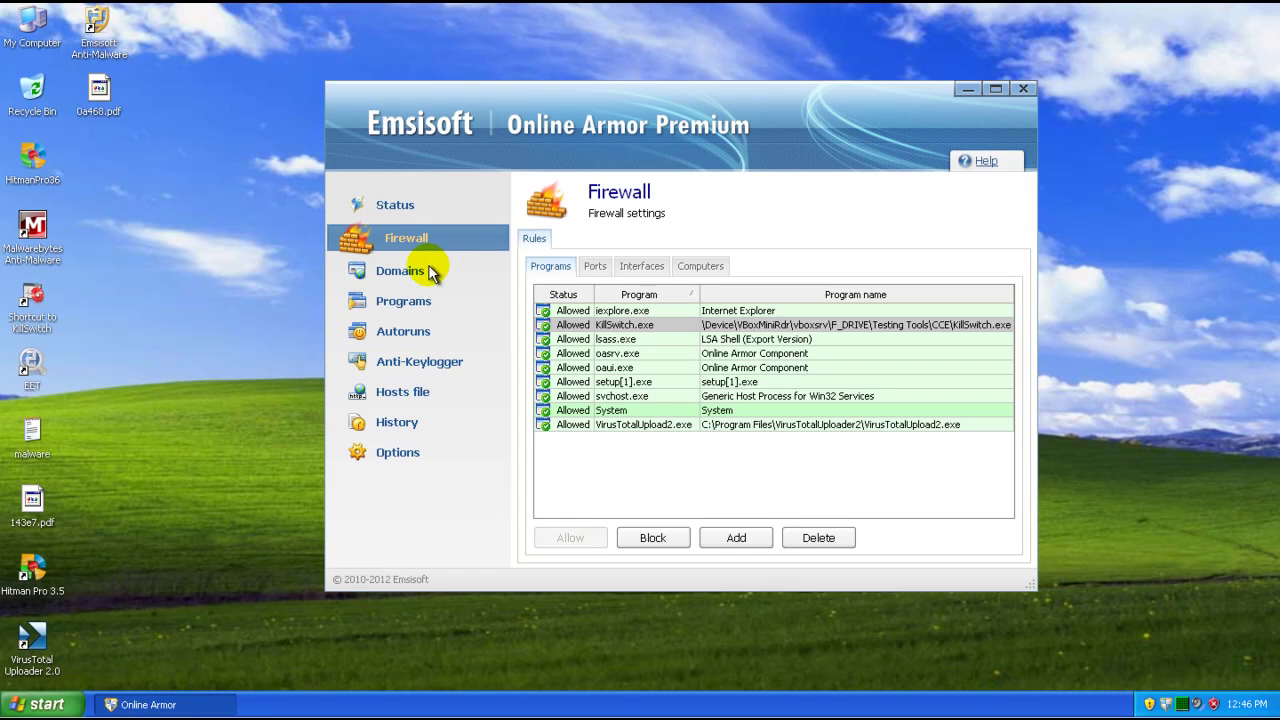
- Launch Emsisoft Anti-Malware from the installed programs, close the Online Armor window and refresh the desktop
left_click(76, 705)
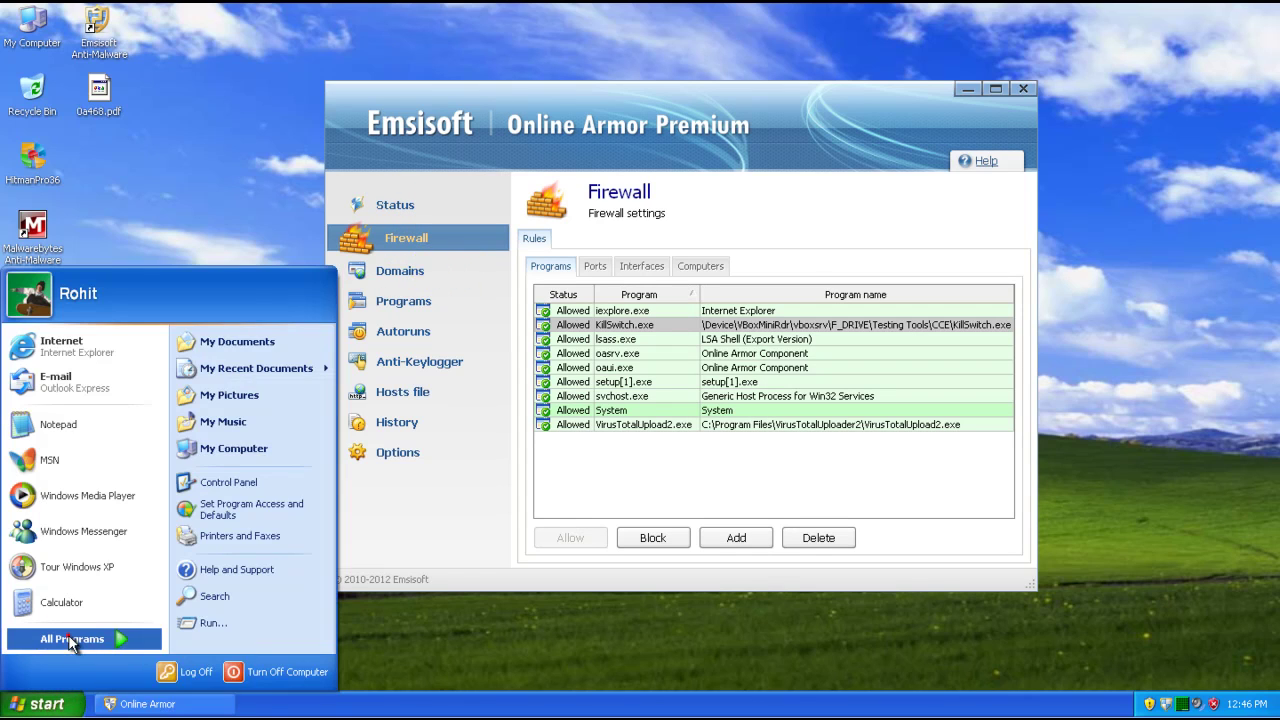
mouse_move(74, 638)
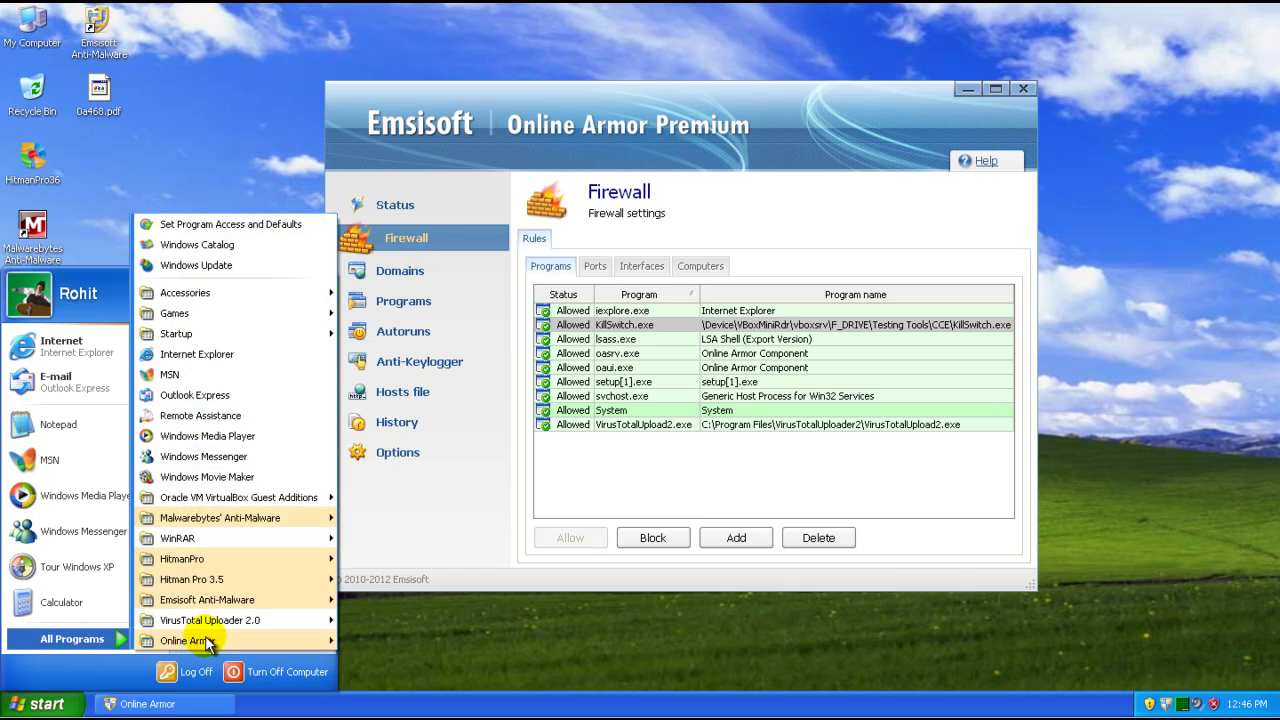
mouse_move(207, 645)
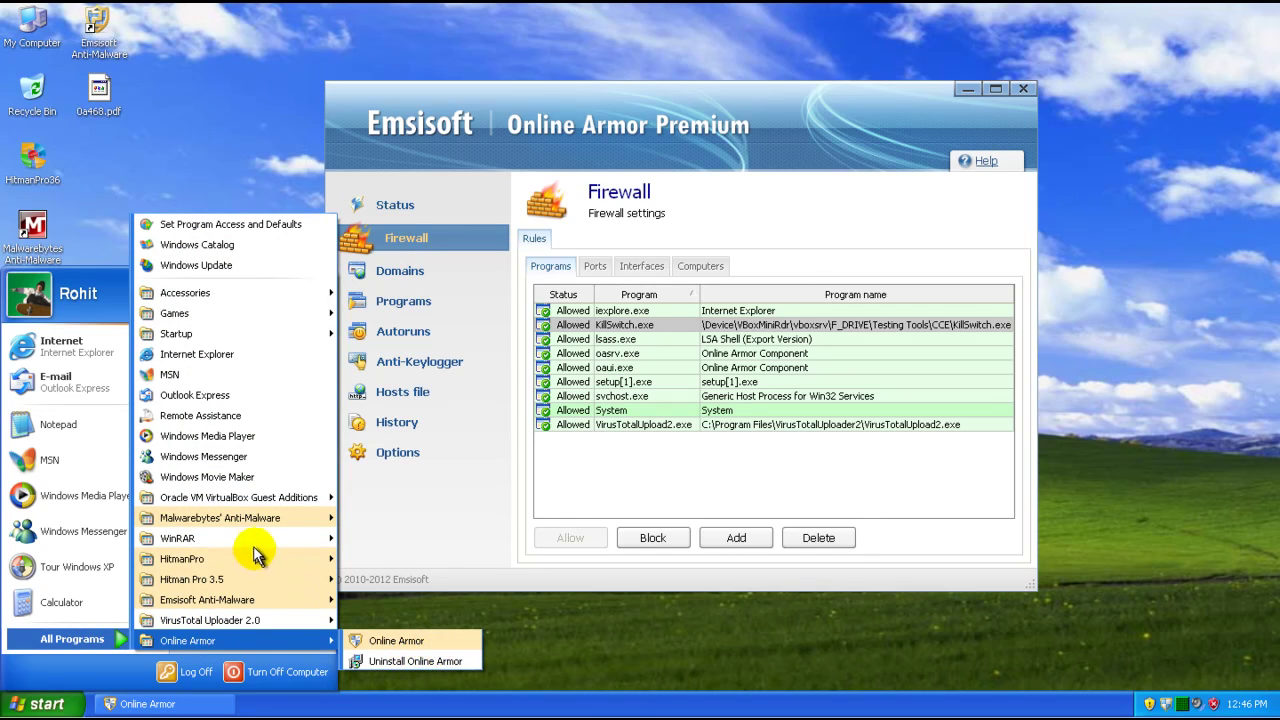
mouse_move(300, 602)
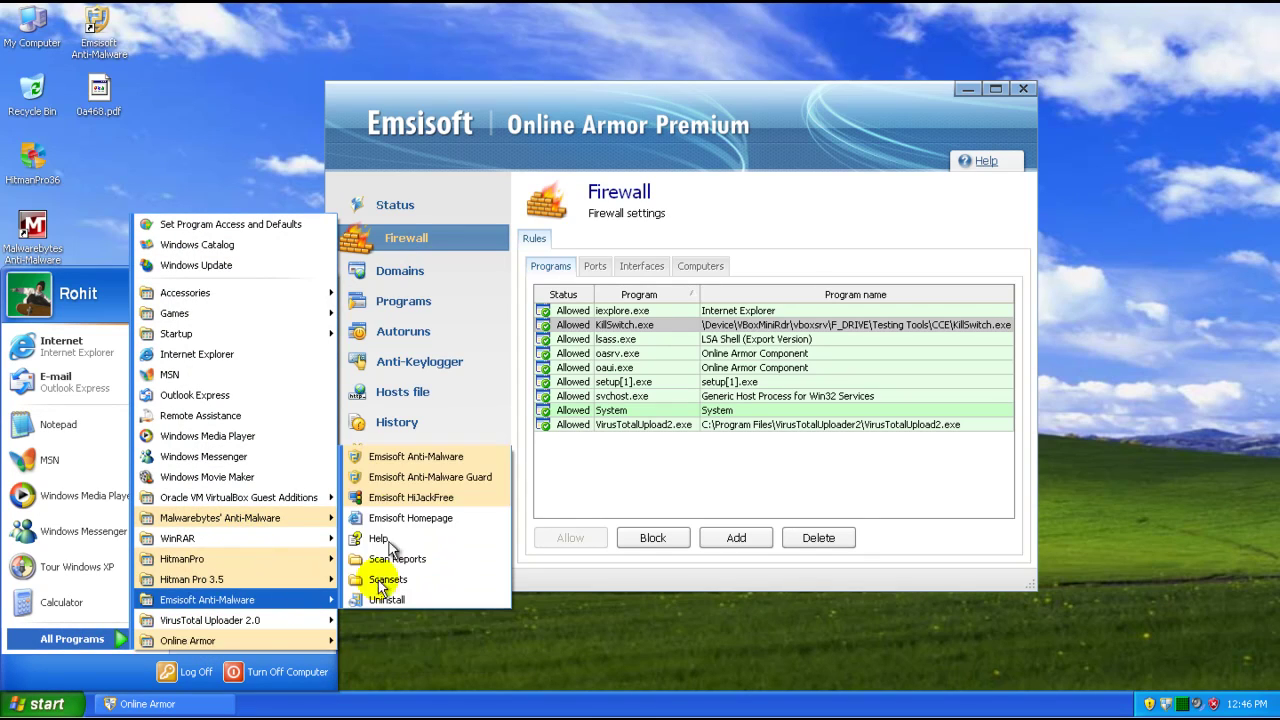
left_click(403, 459)
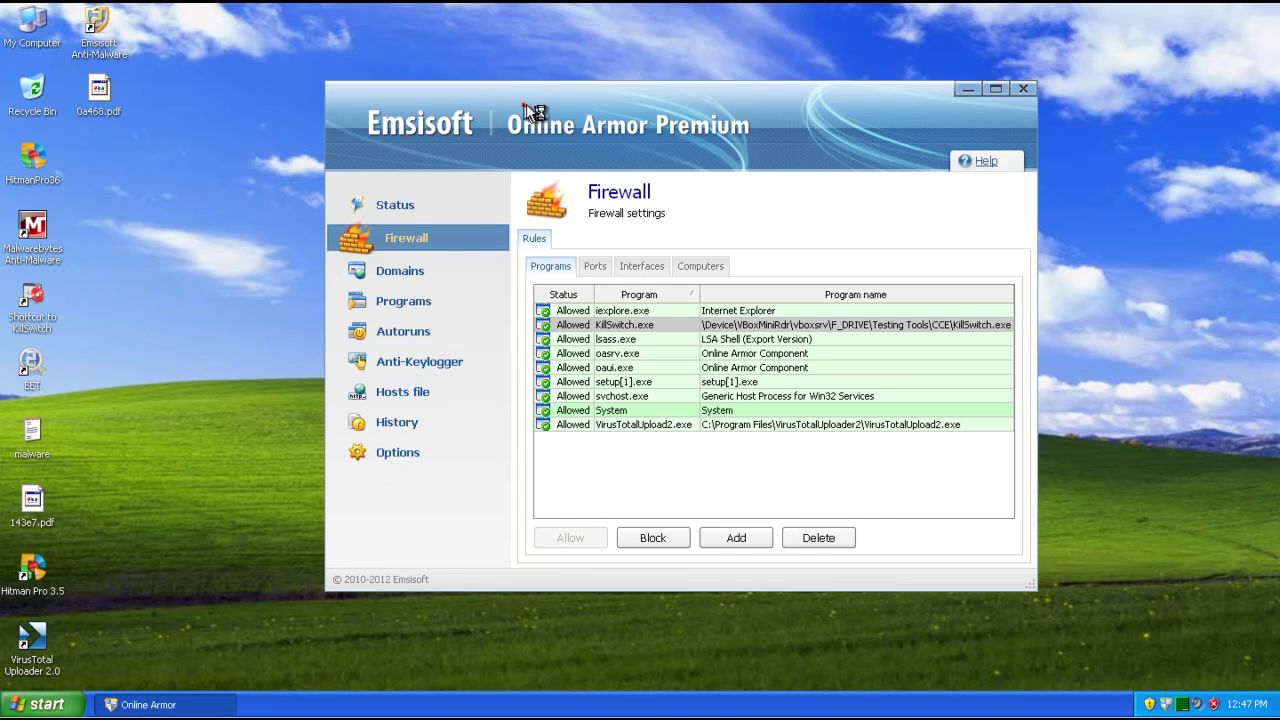
left_click_drag(522, 103, 531, 102)
left_click_drag(630, 100, 724, 100)
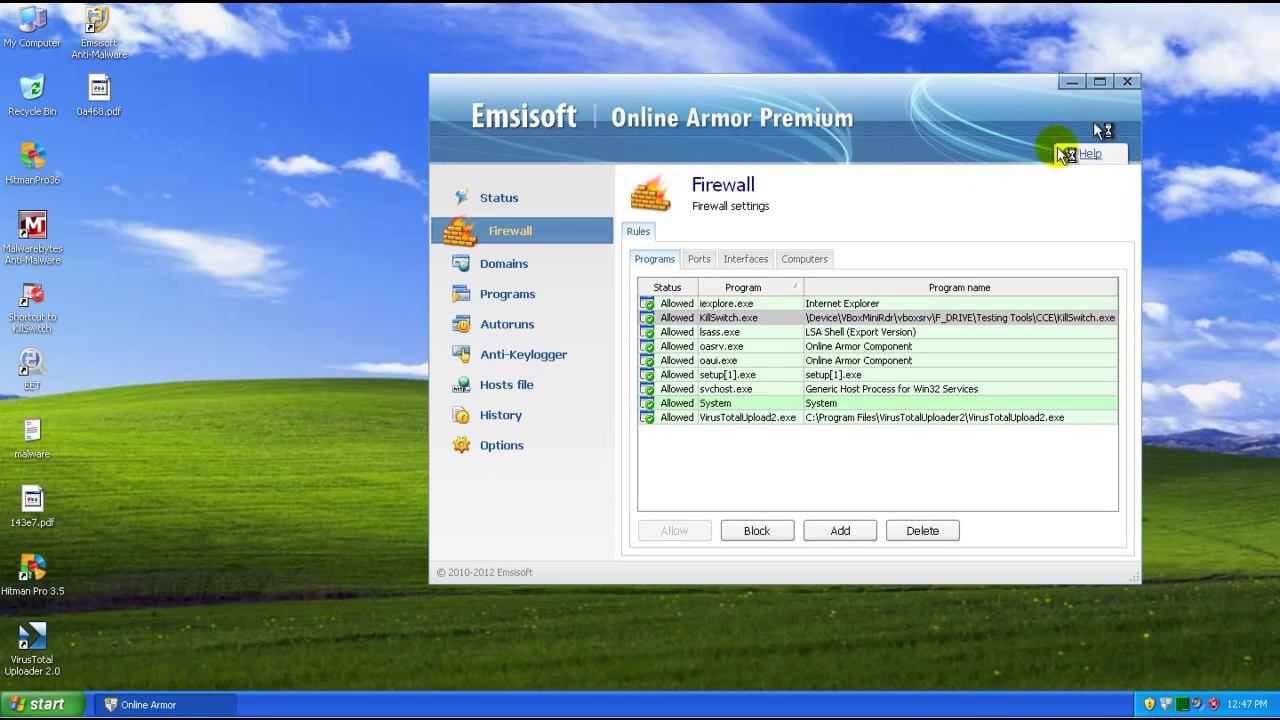
left_click(1127, 87)
right_click(692, 284)
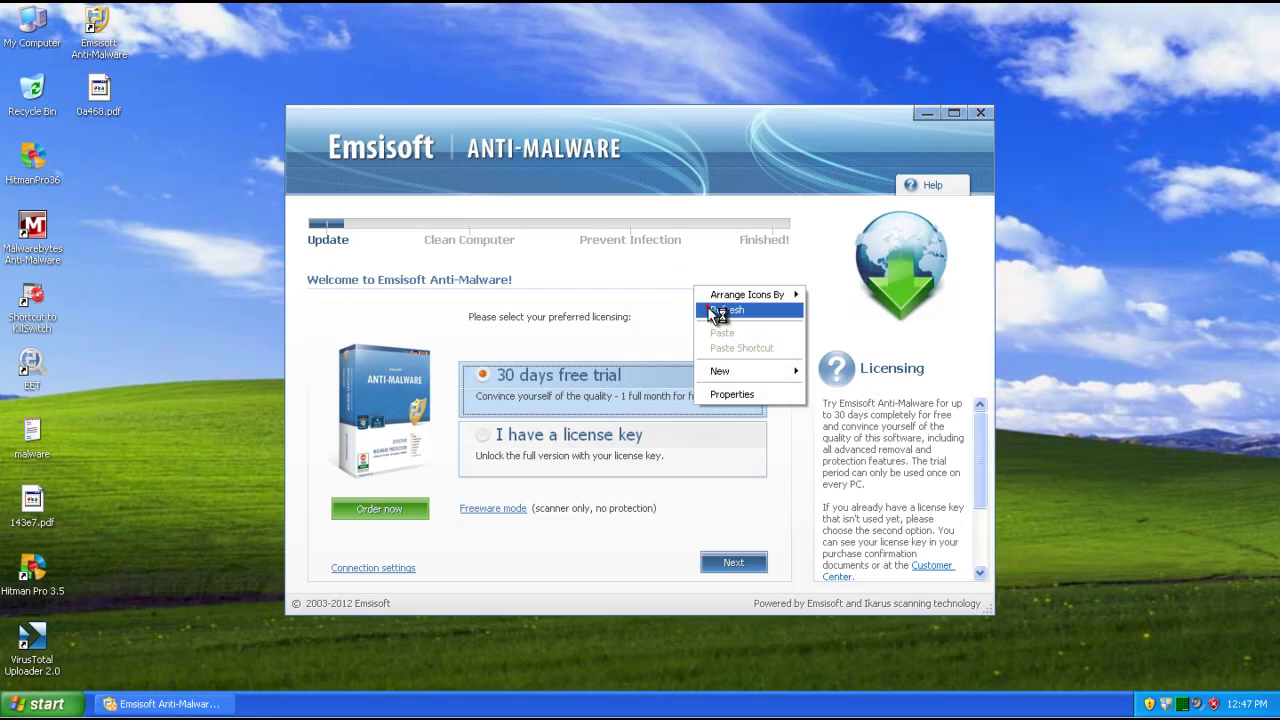
left_click(709, 309)
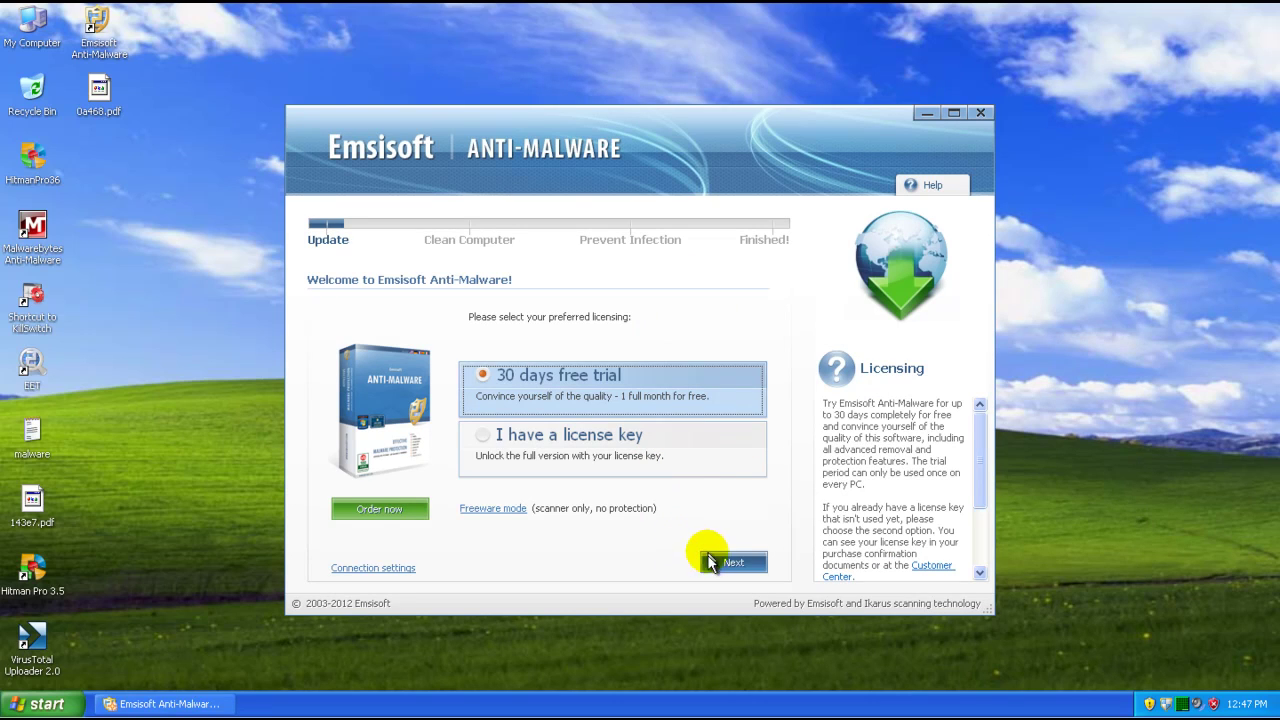
- Continue the Emsisoft Anti-Malware setup with the 30 days free trial and start the online update without additional languages
left_click(728, 561)
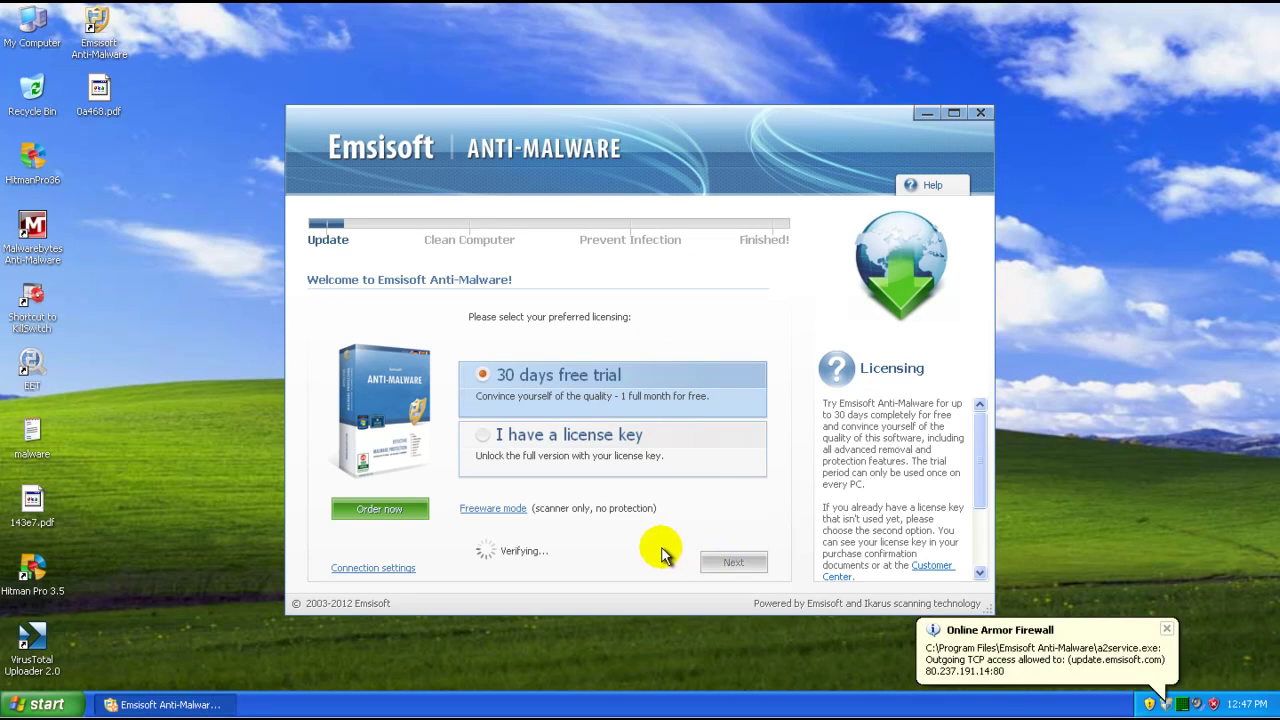
left_click(1165, 630)
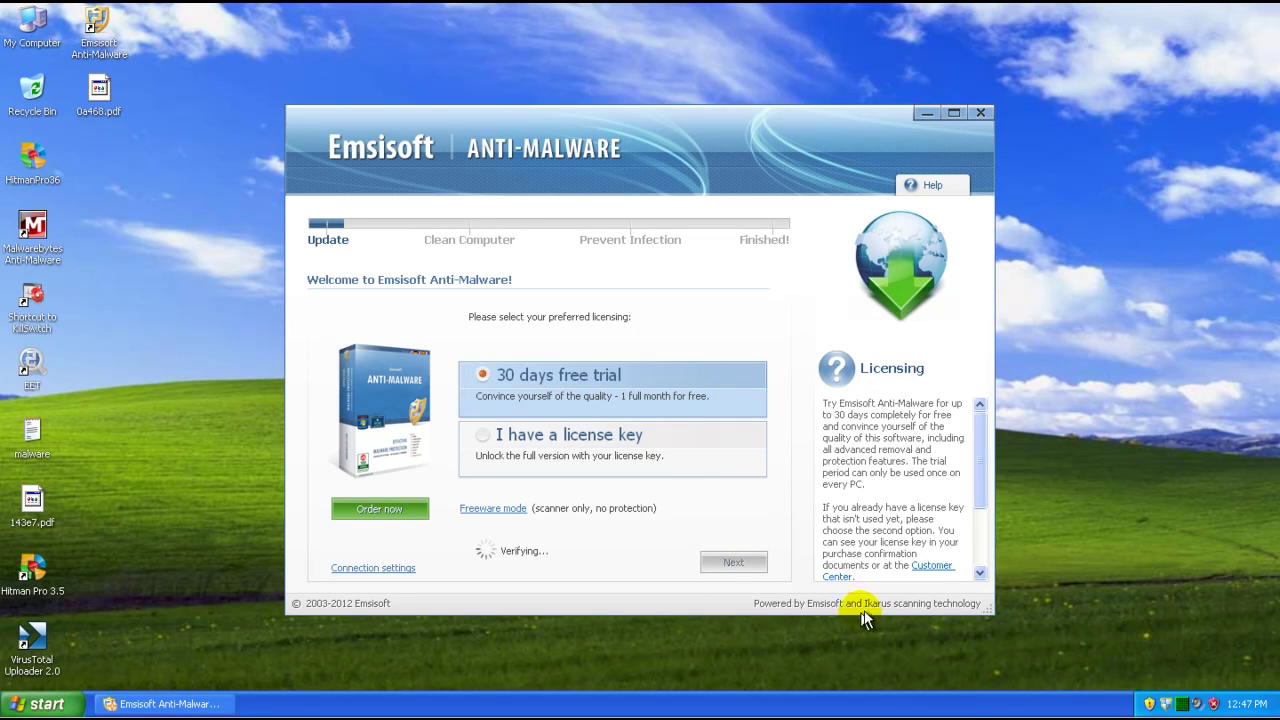
left_click(55, 703)
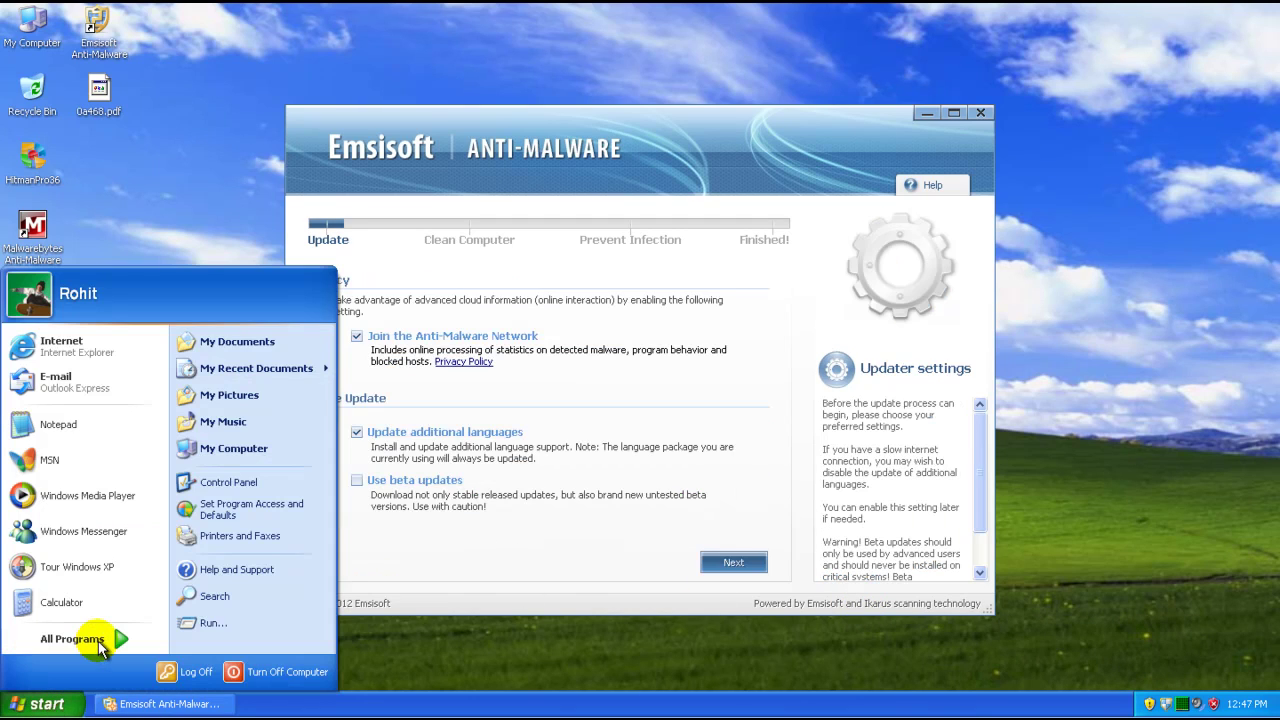
left_click(502, 703)
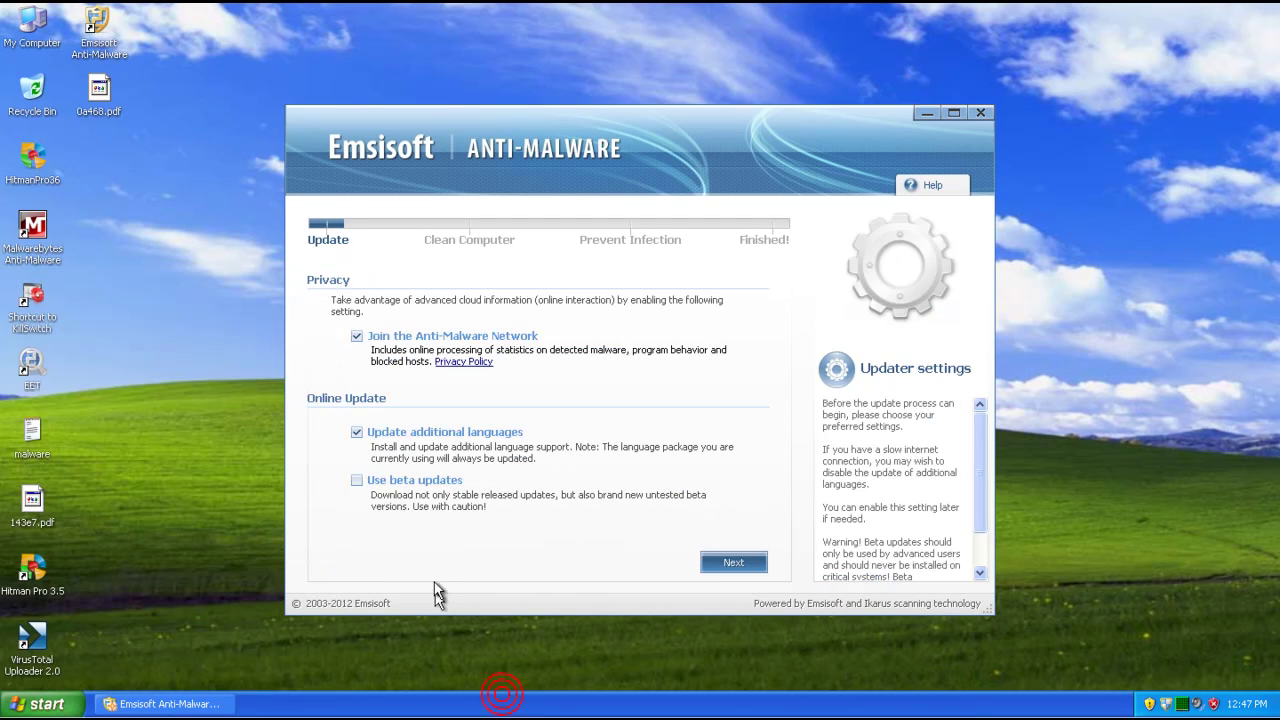
left_click(393, 434)
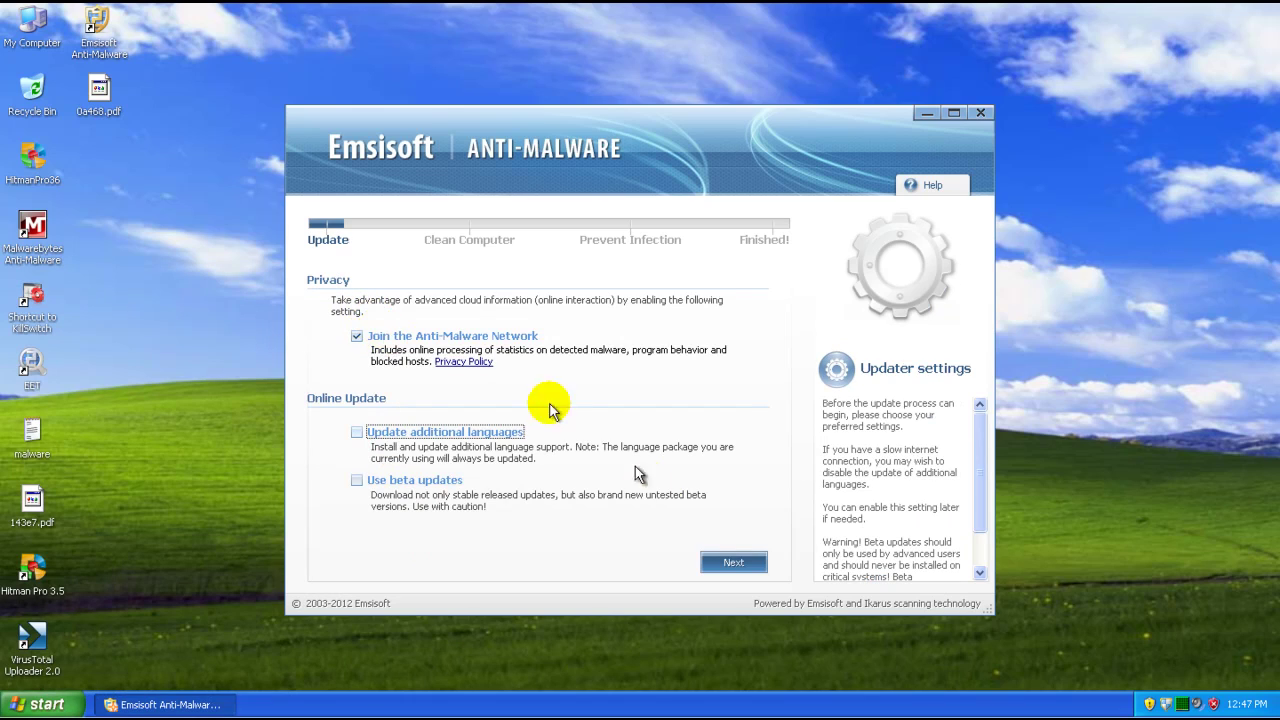
left_click(727, 566)
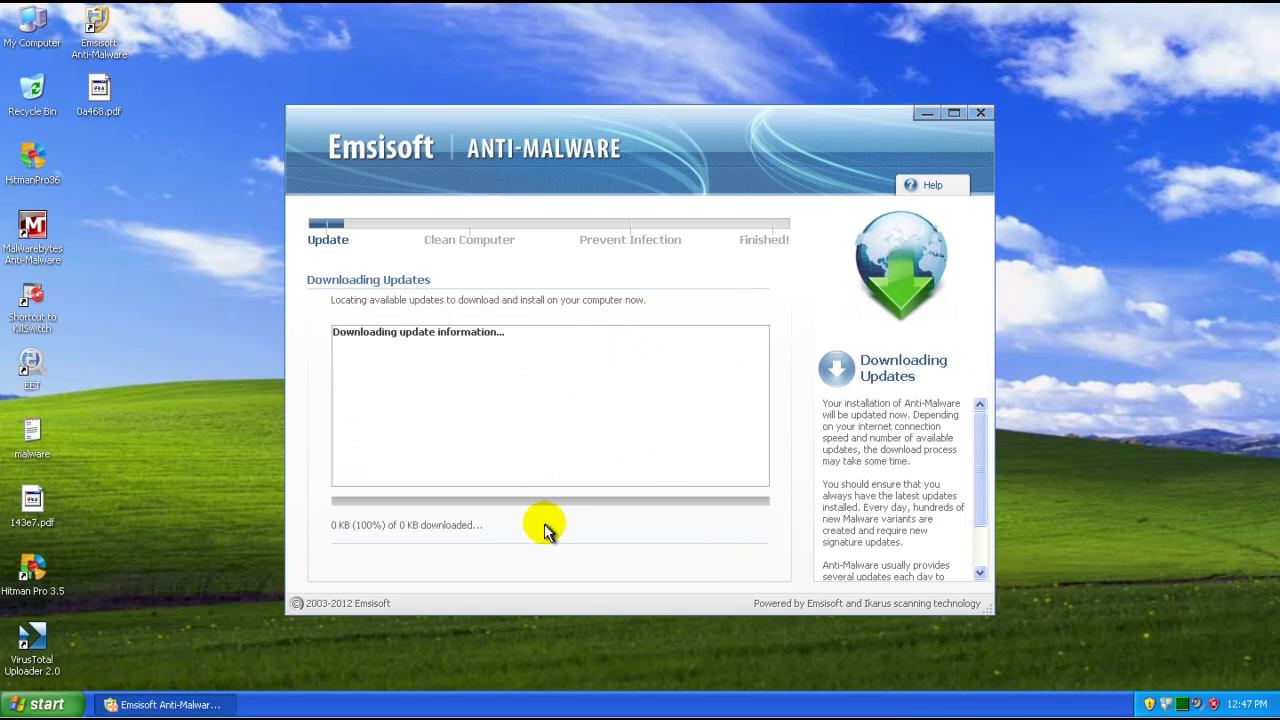
- Keep the setup wizard open, dismiss the Emsisoft News notification and launch Emsisoft Anti-Malware Guard from the installed programs
left_click(981, 113)
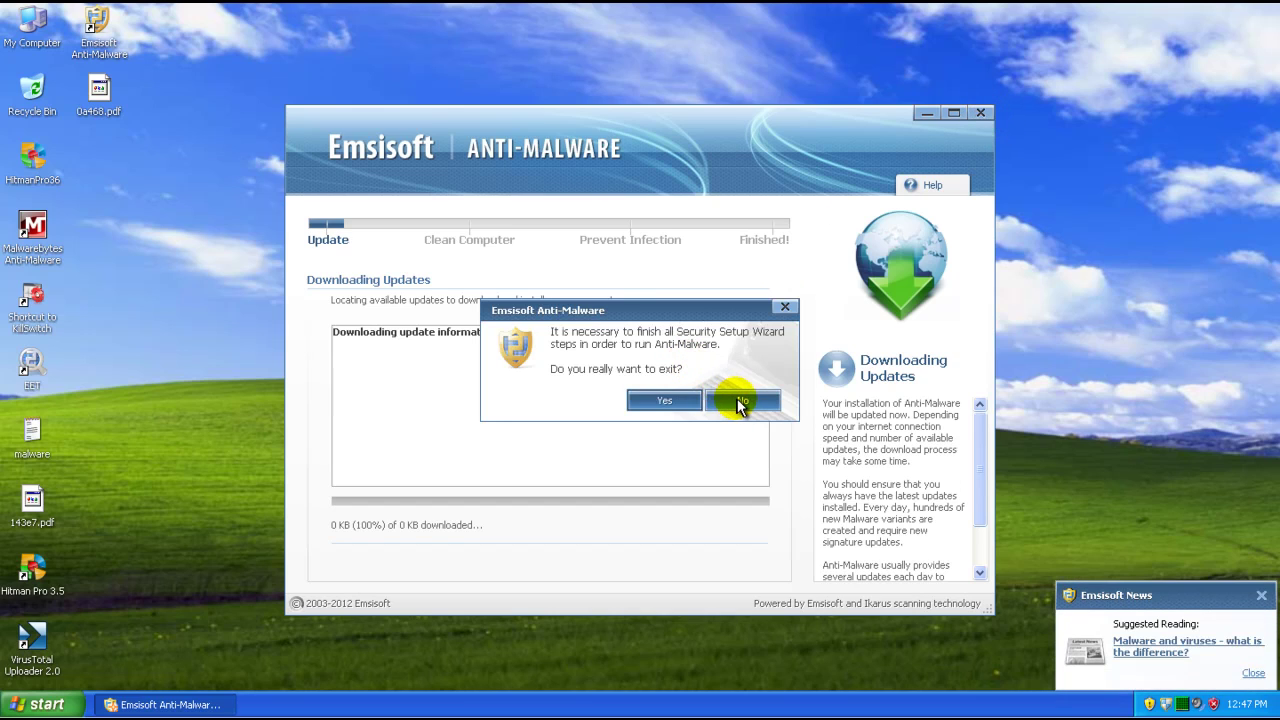
left_click(741, 401)
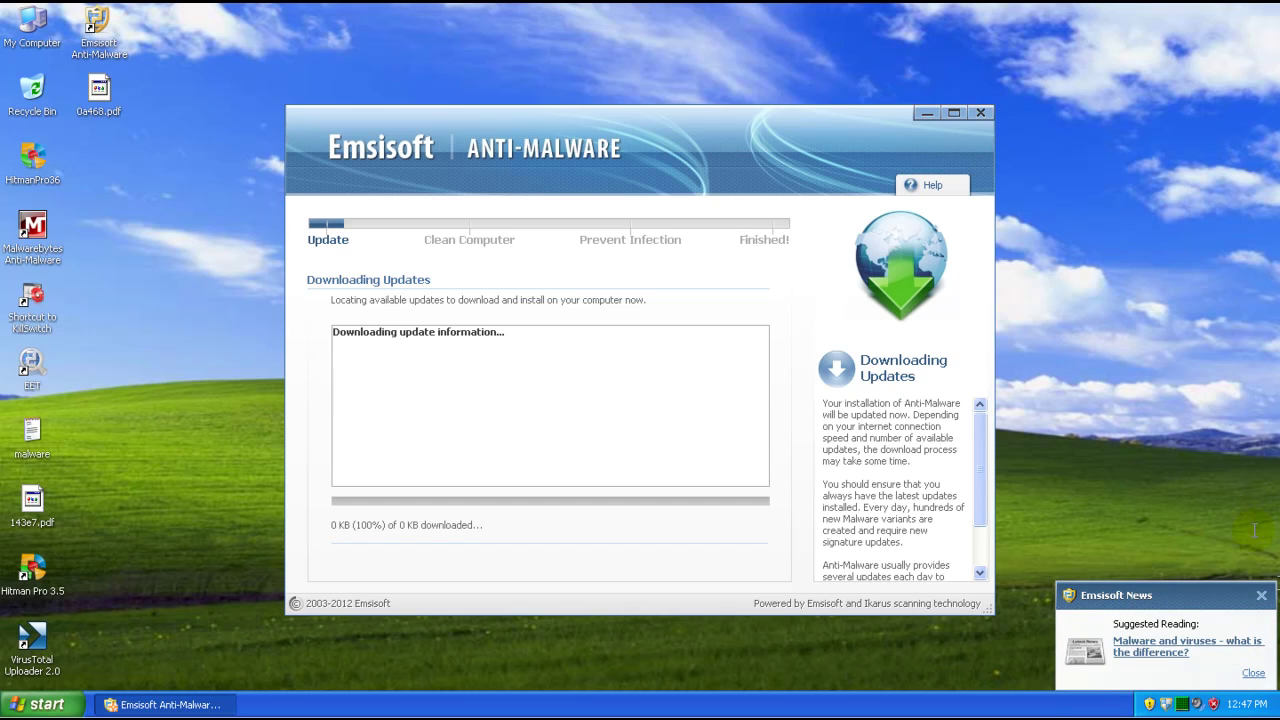
left_click(1261, 597)
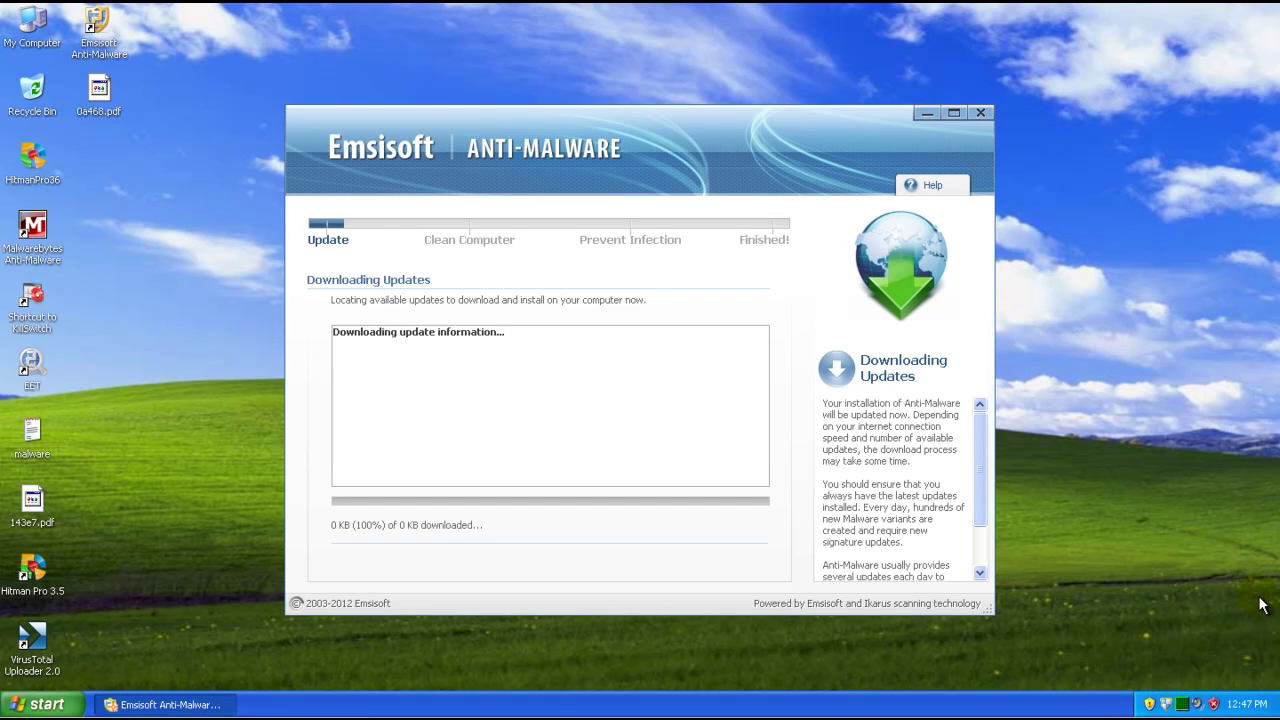
left_click(70, 704)
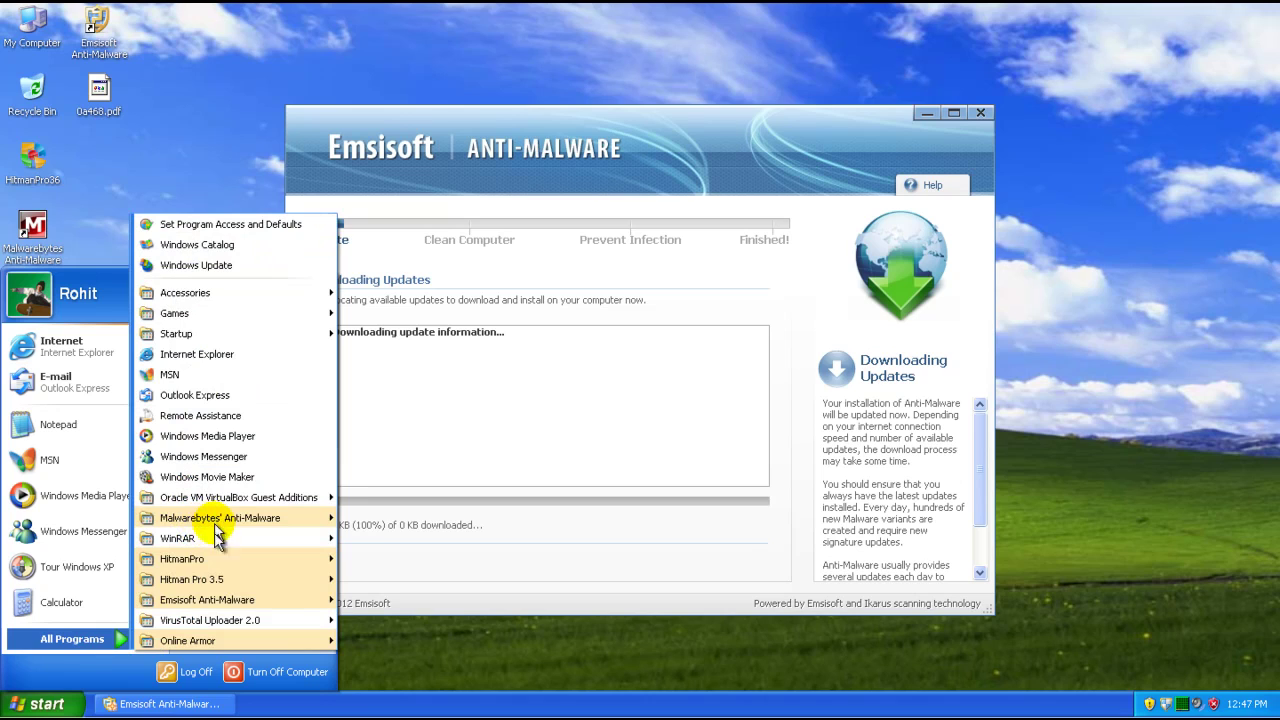
mouse_move(220, 598)
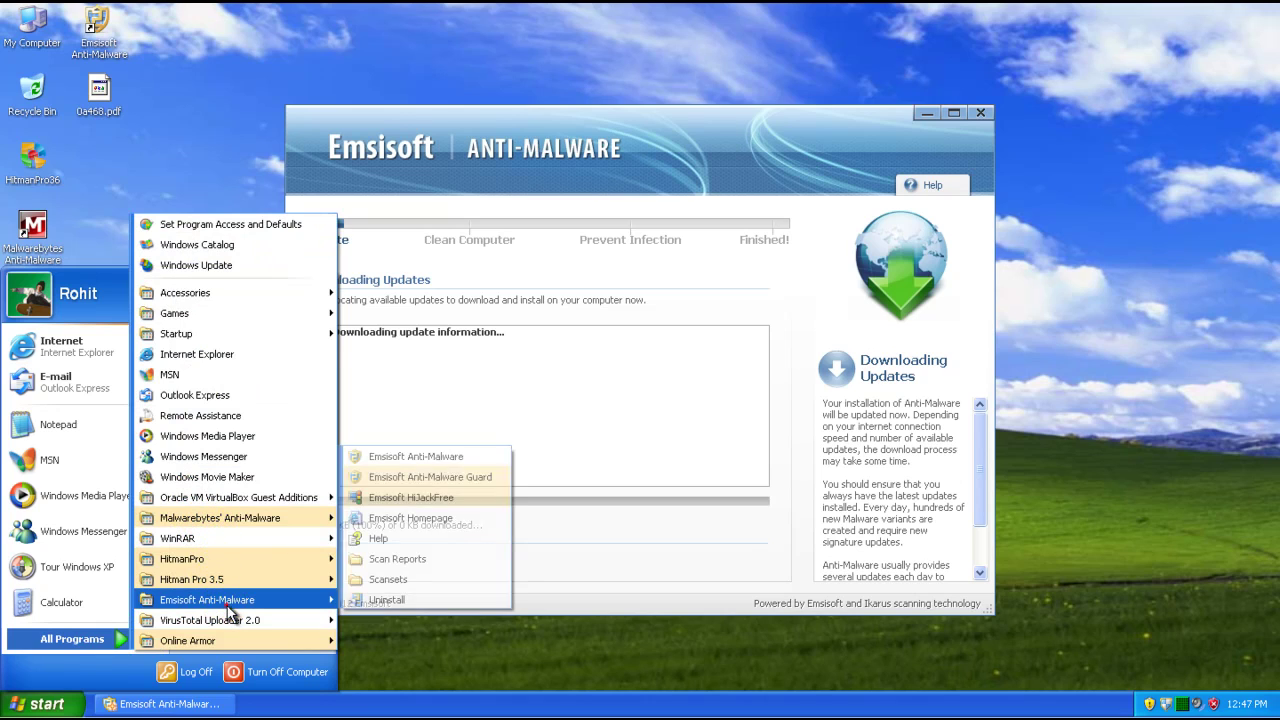
left_click(437, 478)
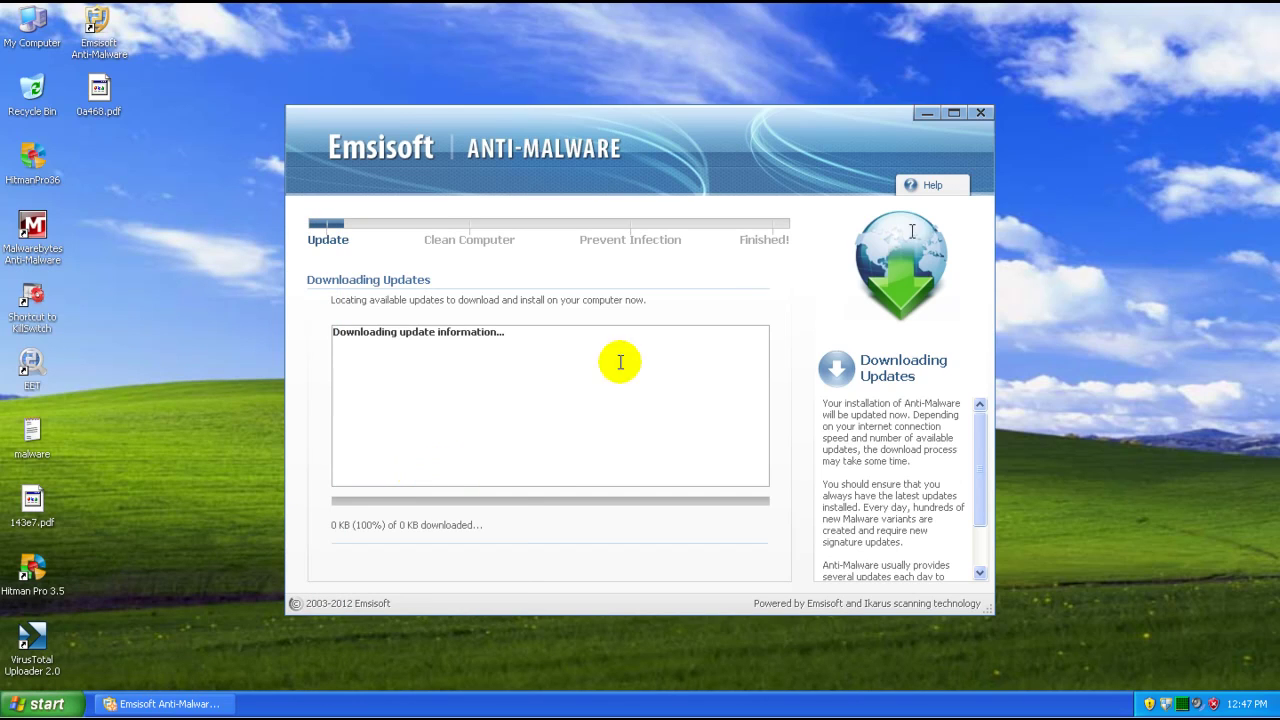
- Exit the Emsisoft Anti-Malware setup wizard during its update and relaunch Emsisoft Anti-Malware Guard from the installed programs
left_click(979, 112)
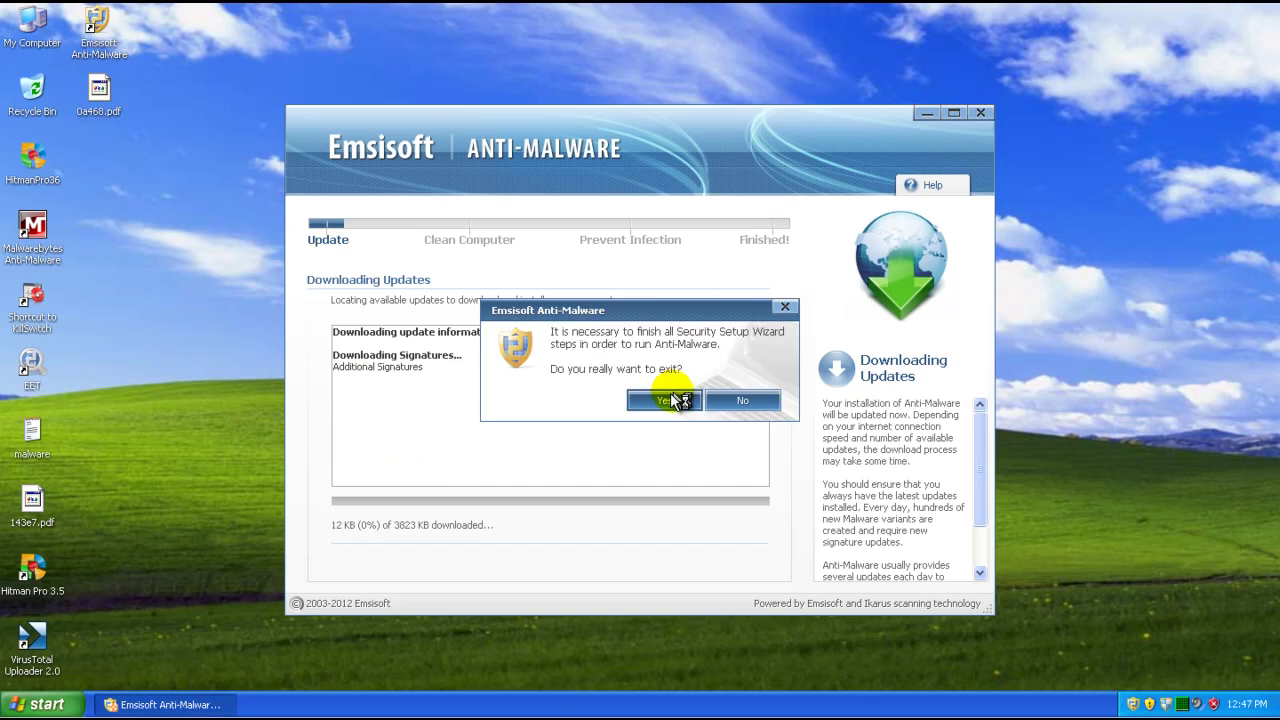
left_click(666, 398)
left_click(40, 705)
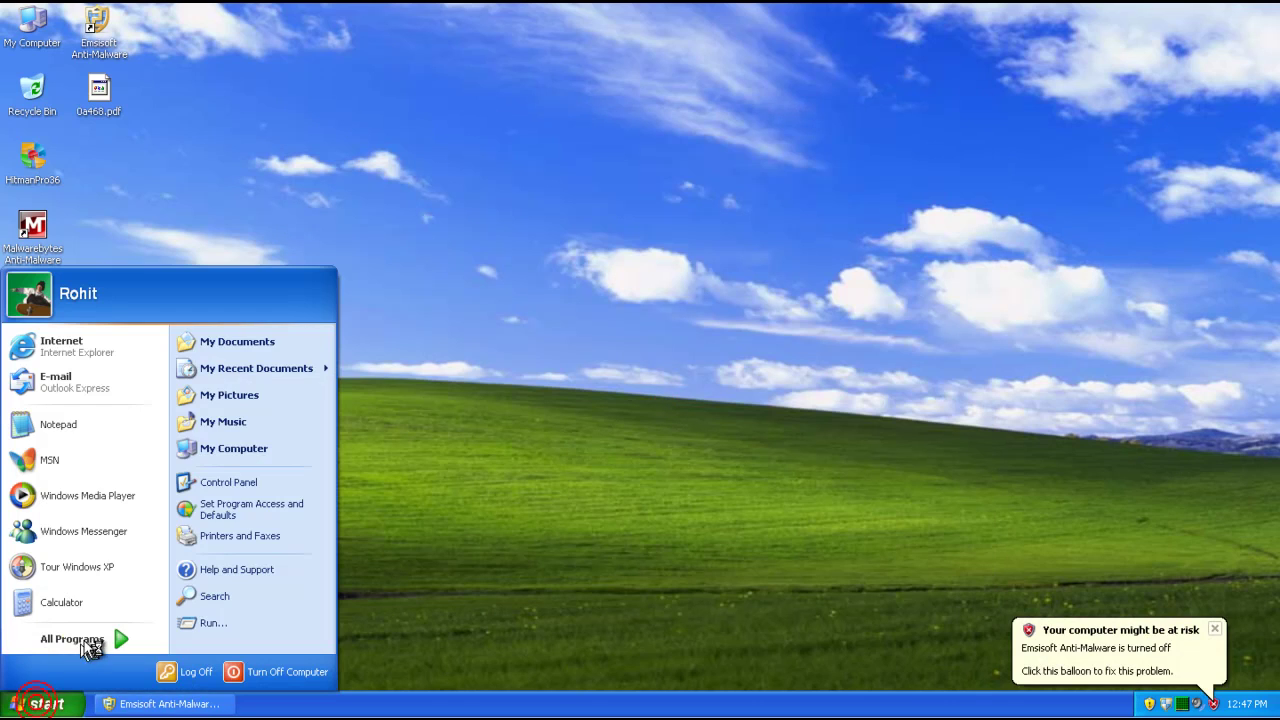
mouse_move(90, 648)
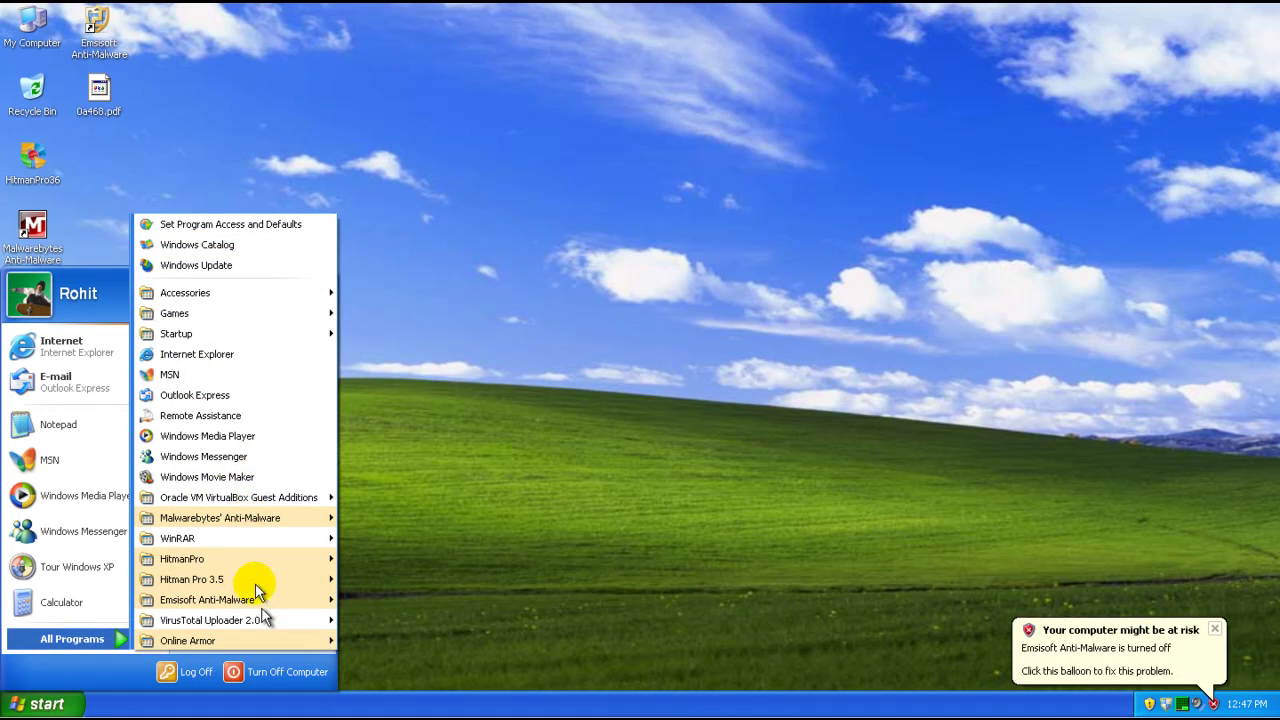
mouse_move(258, 598)
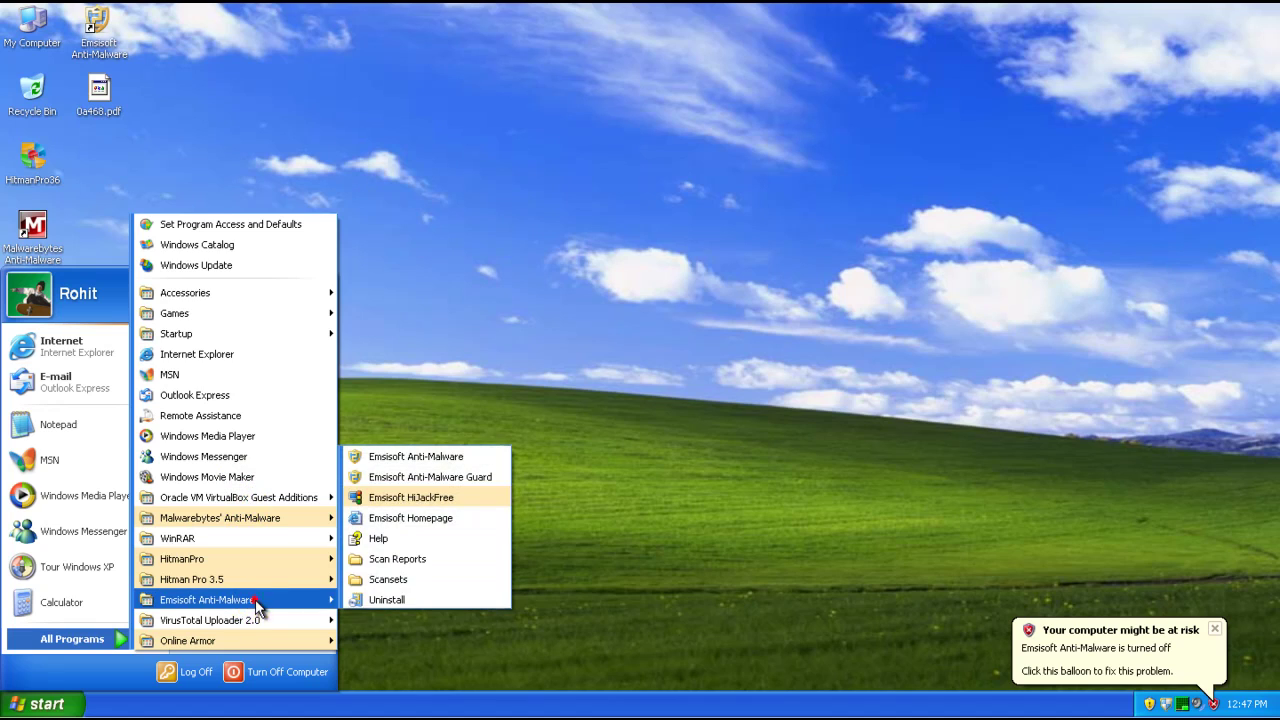
left_click(451, 476)
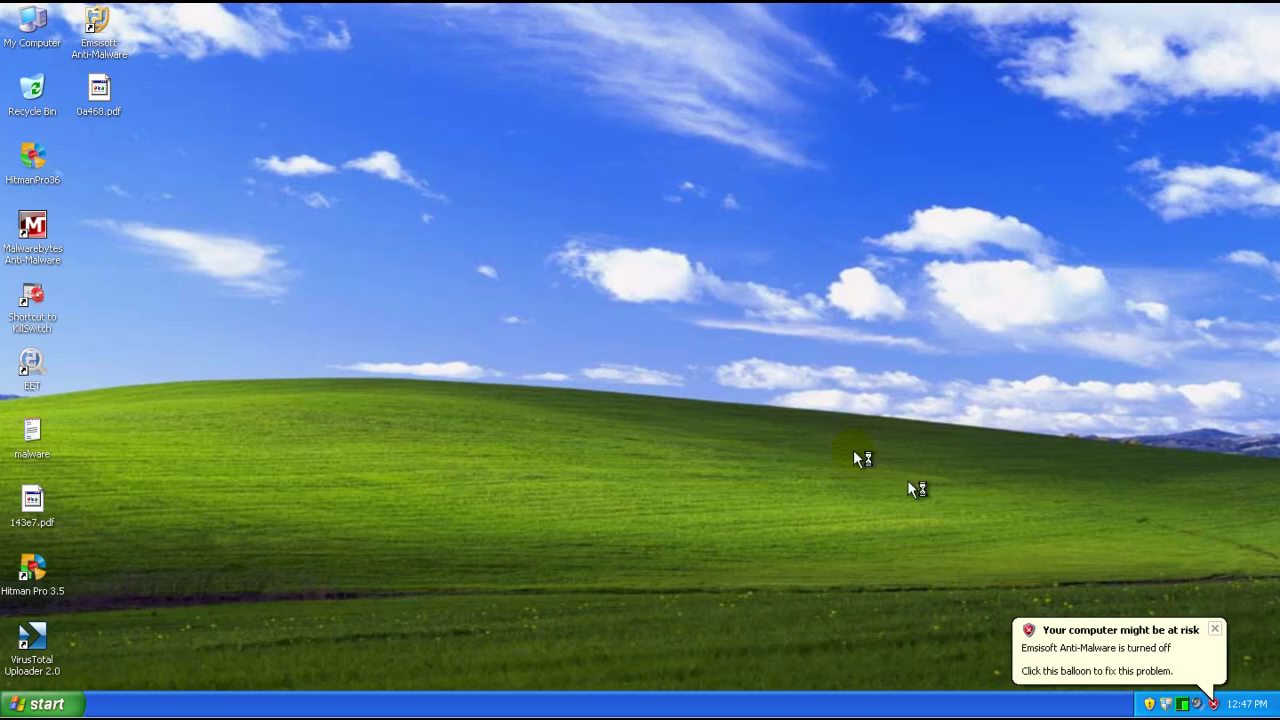
- Dismiss the Windows security warning, reopen the Emsisoft Anti-Malware setup wizard and continue with the 30 days free trial
left_click(1216, 630)
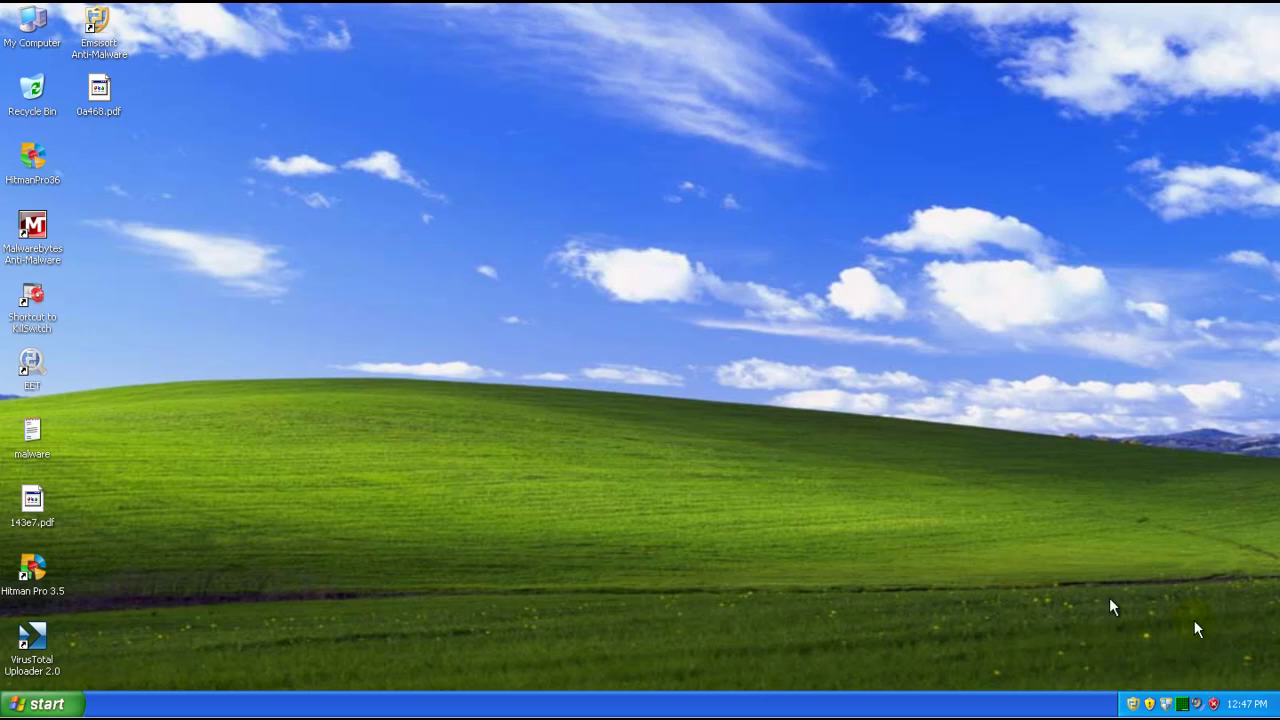
double_click(1135, 706)
left_click_drag(295, 20, 479, 101)
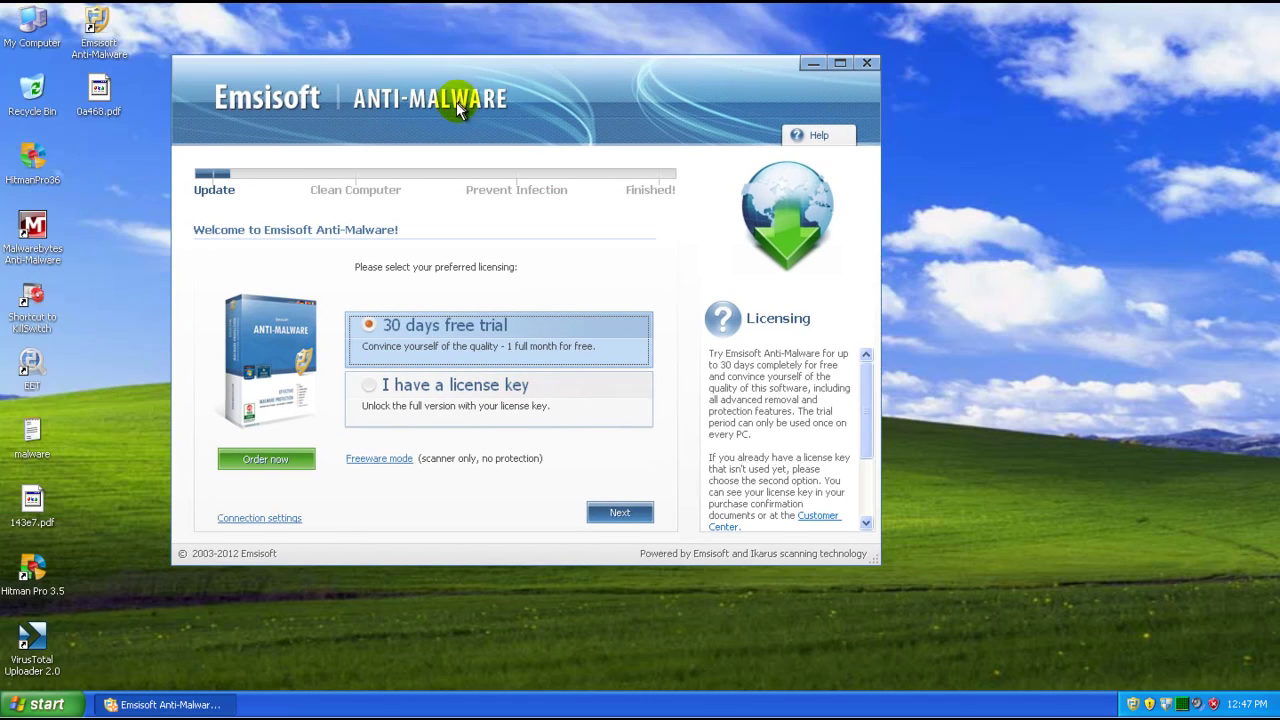
left_click(620, 512)
left_click(528, 349)
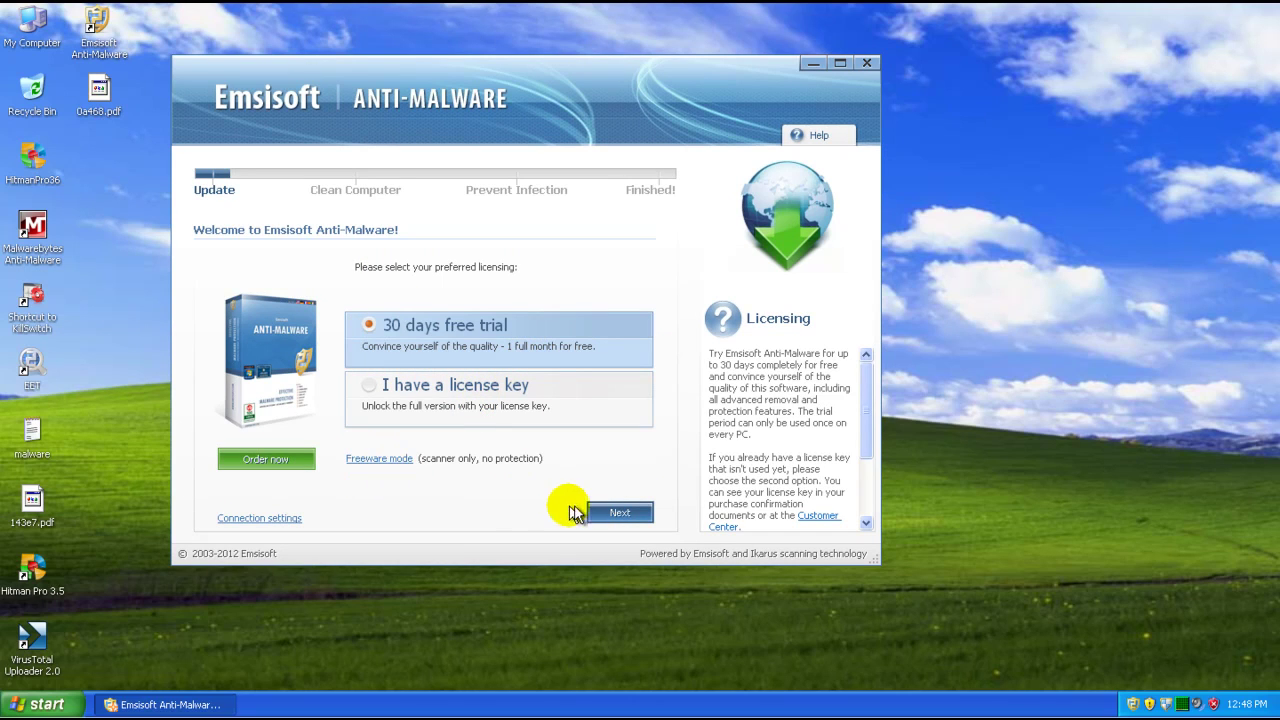
left_click(601, 511)
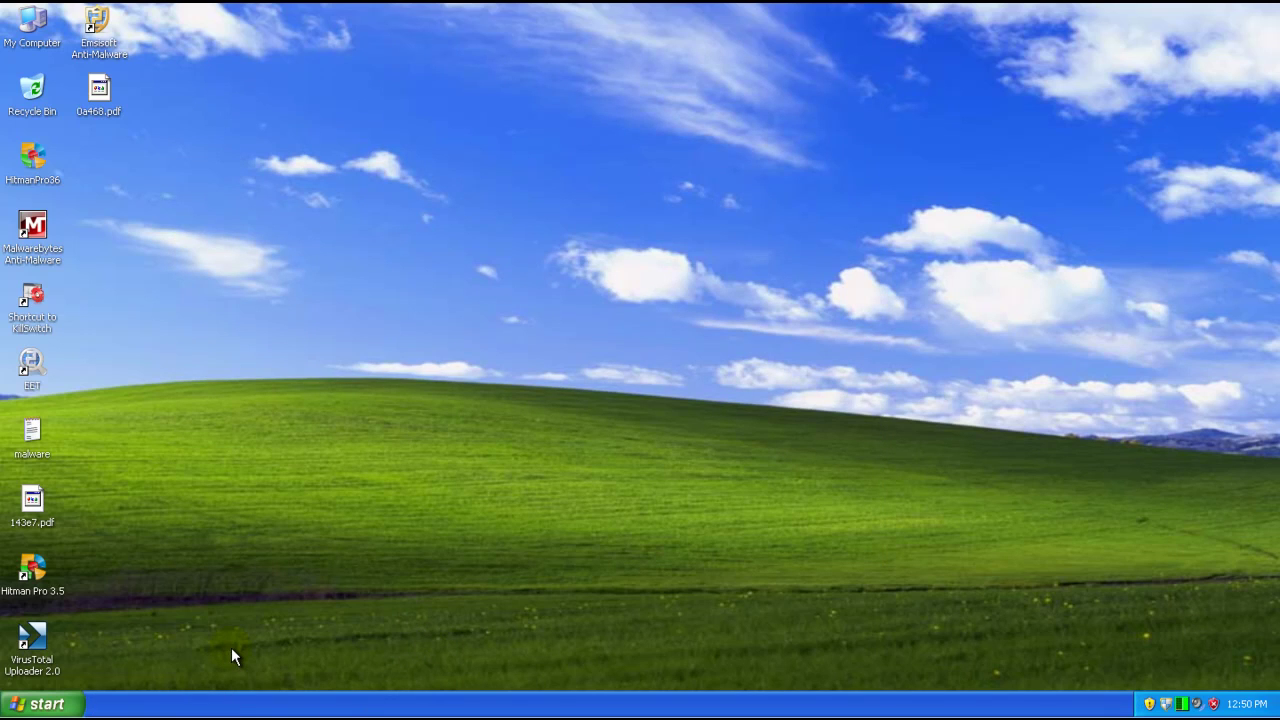
- Open Online Armor, launch Emsisoft Anti-Malware from its desktop shortcut and close the Online Armor window
double_click(1166, 705)
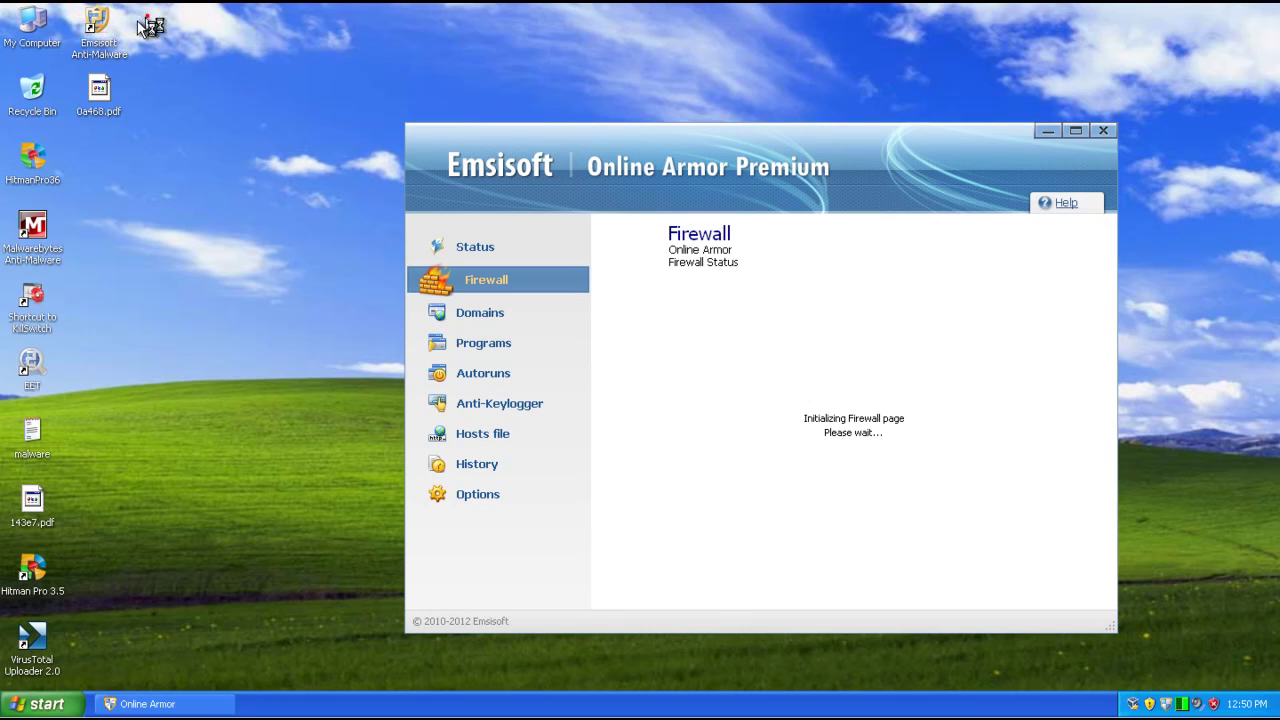
double_click(106, 46)
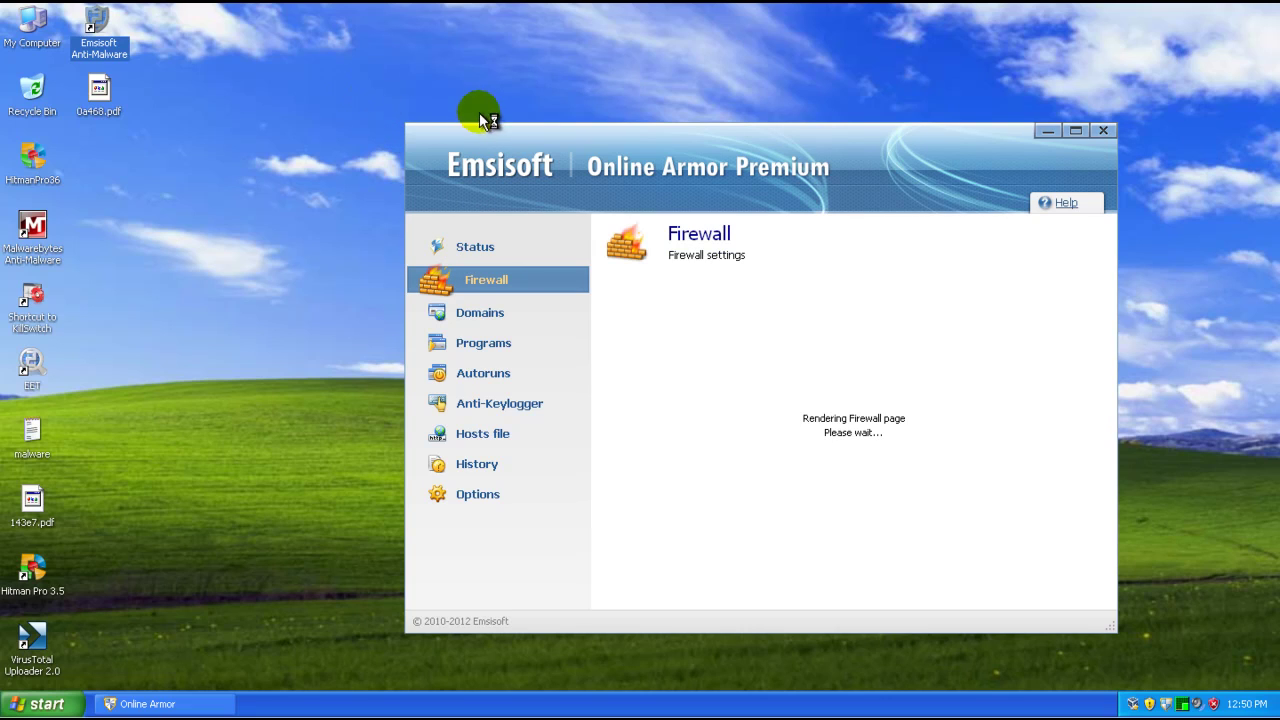
left_click(1103, 131)
- Start the Emergency Kit Scanner from the EET desktop shortcut's Emsisoft Emergency Kit launcher and refresh the desktop
right_click(509, 263)
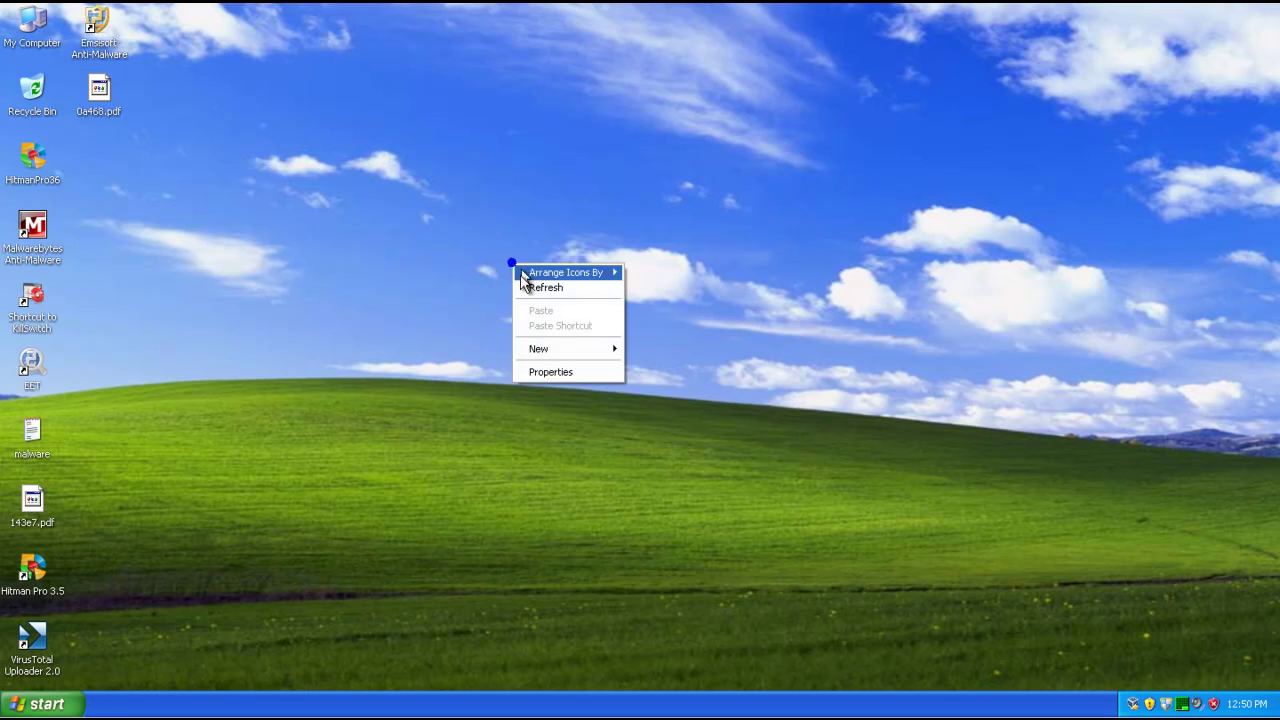
left_click(520, 284)
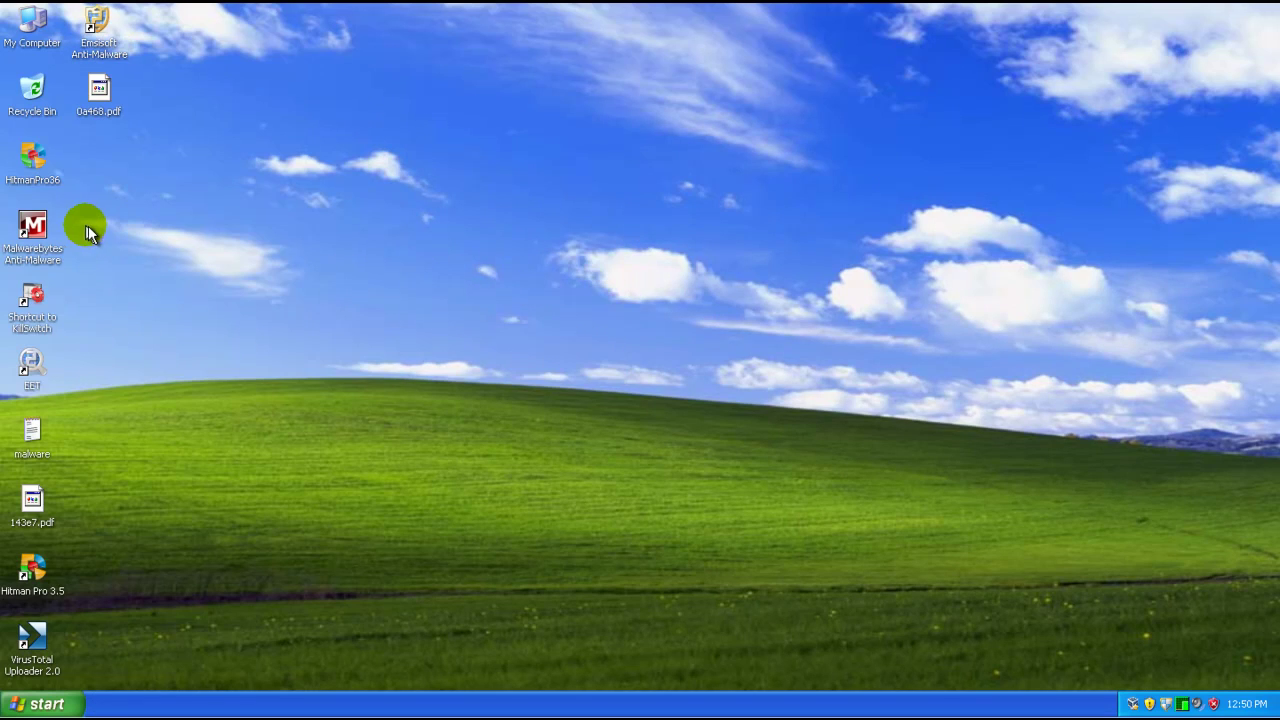
left_click(28, 368)
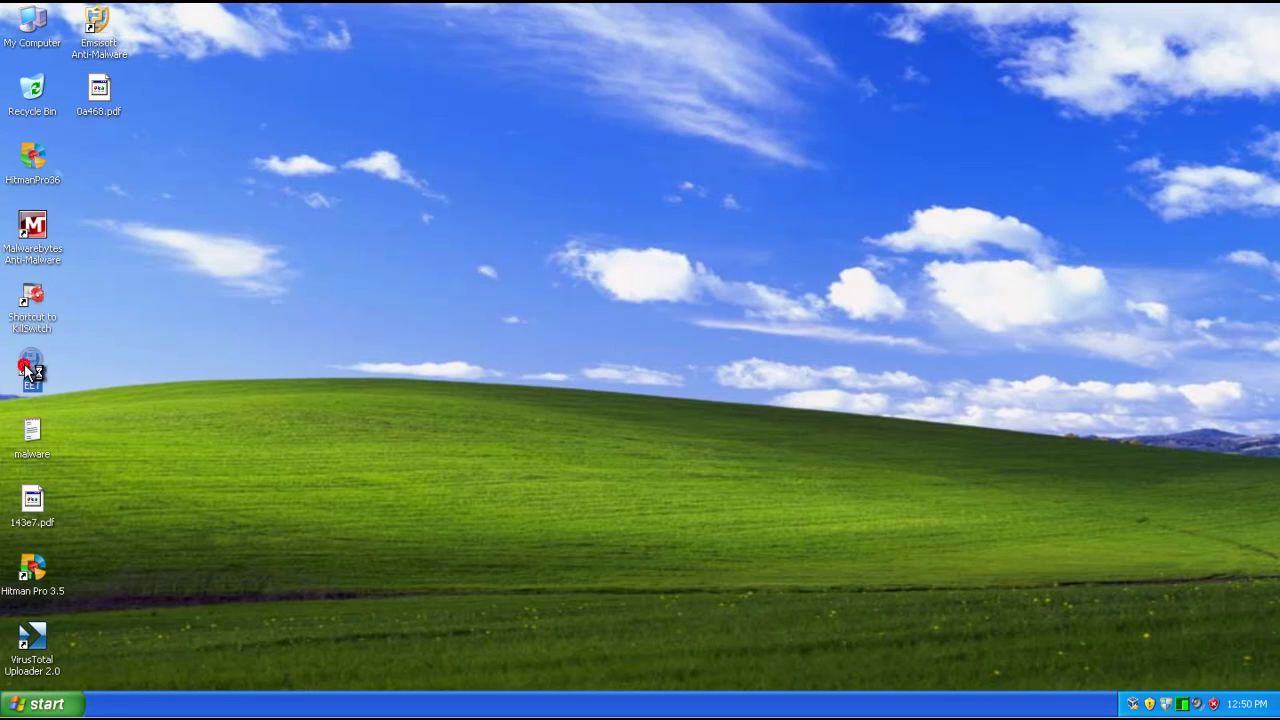
double_click(28, 368)
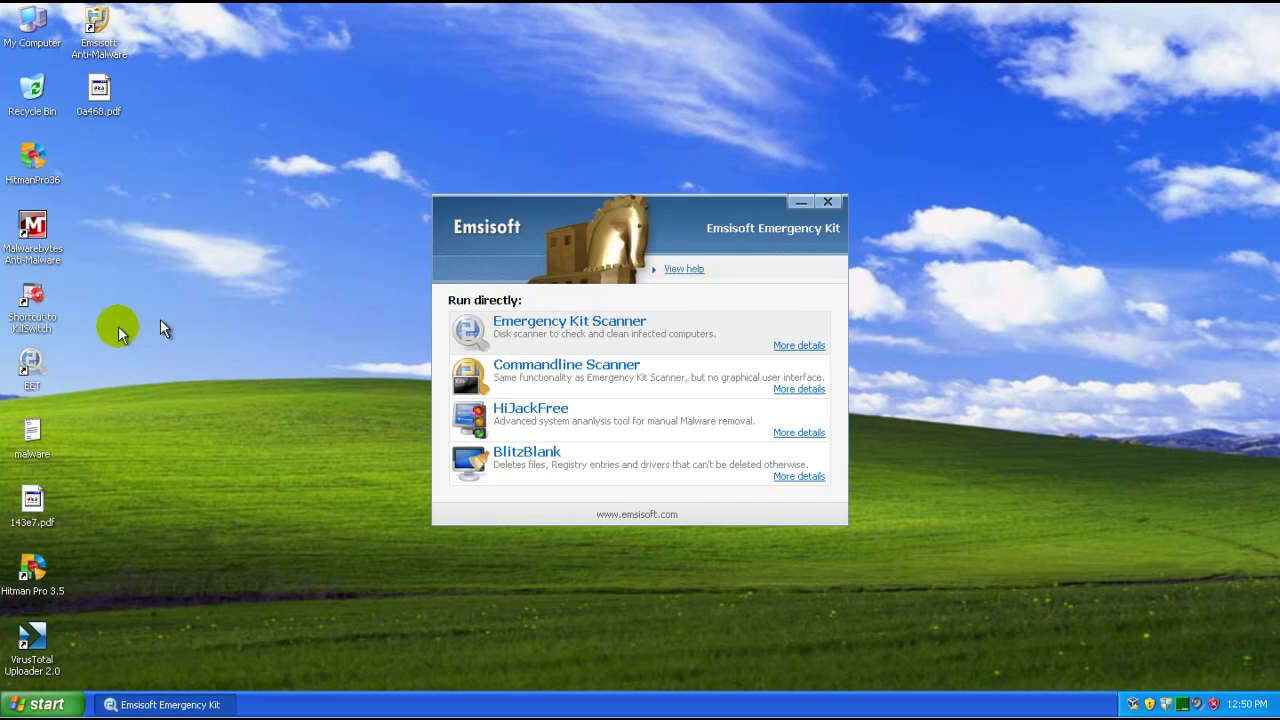
left_click(550, 321)
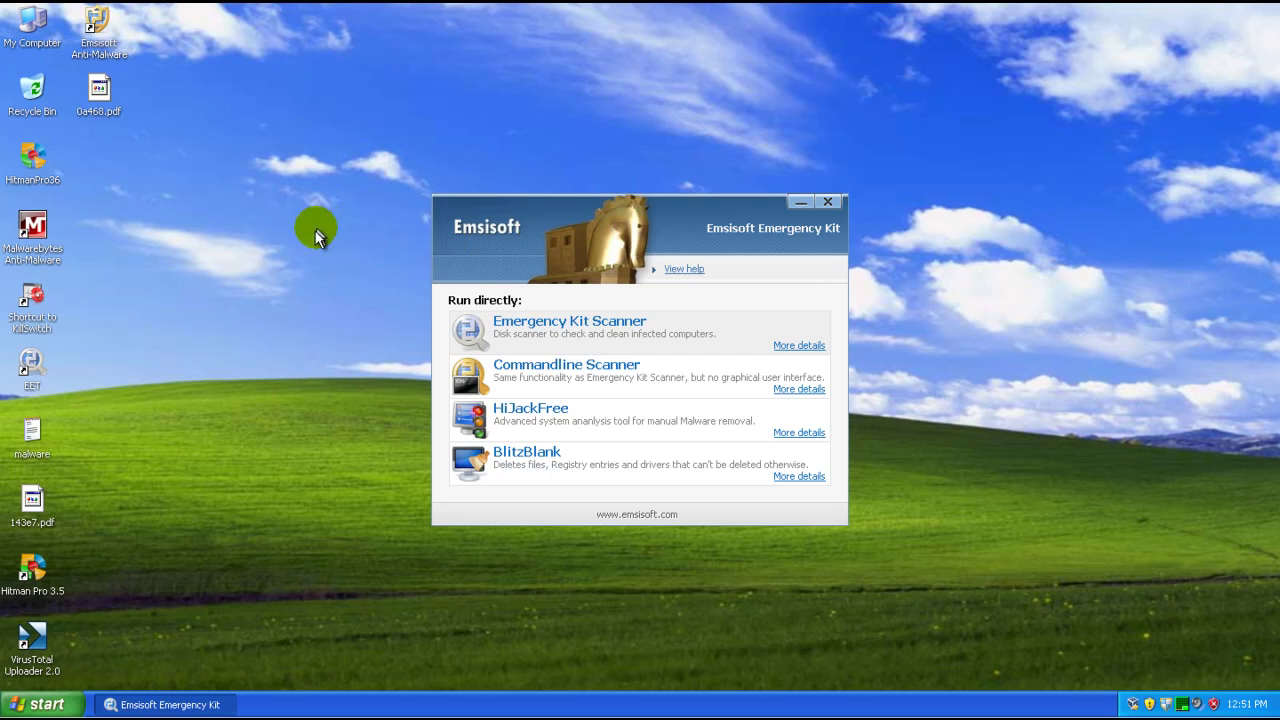
right_click(296, 240)
left_click(302, 265)
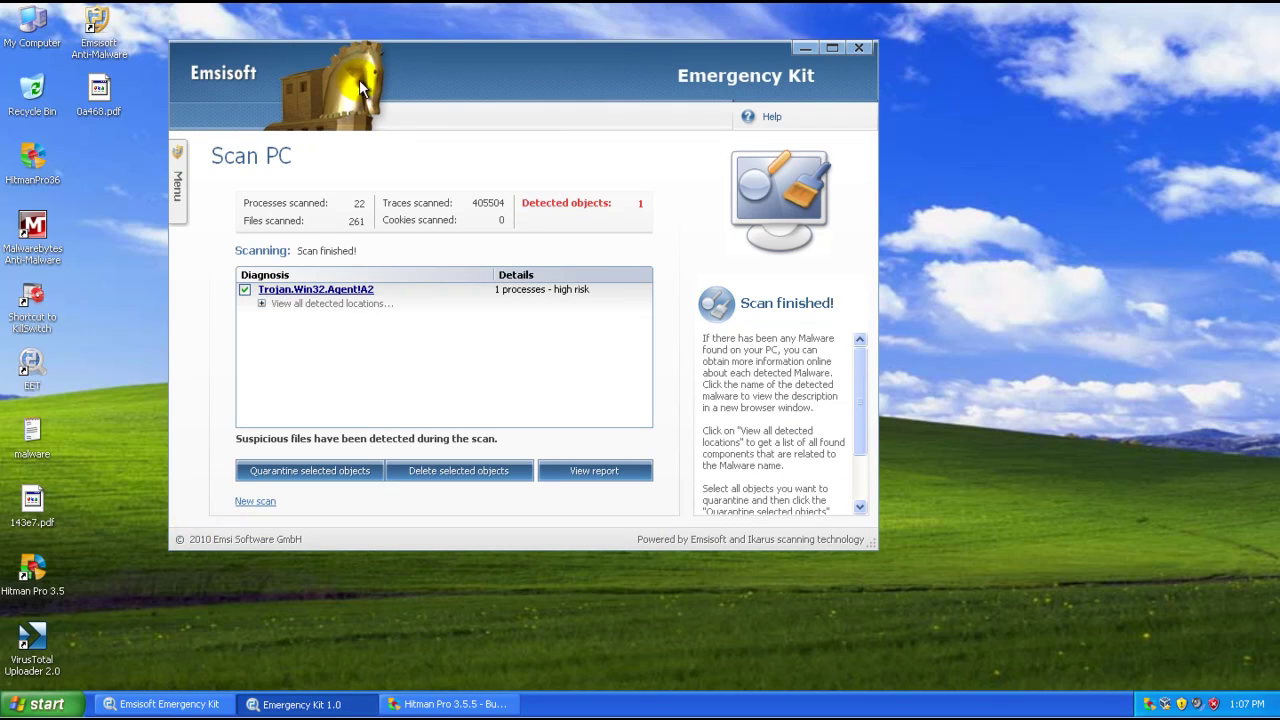
- Check the detected location of Trojan.Win32.Agent!A2, and close both Emergency Kit windows to leave the Hitman Pro 3.5.5 scan results open
left_click(268, 304)
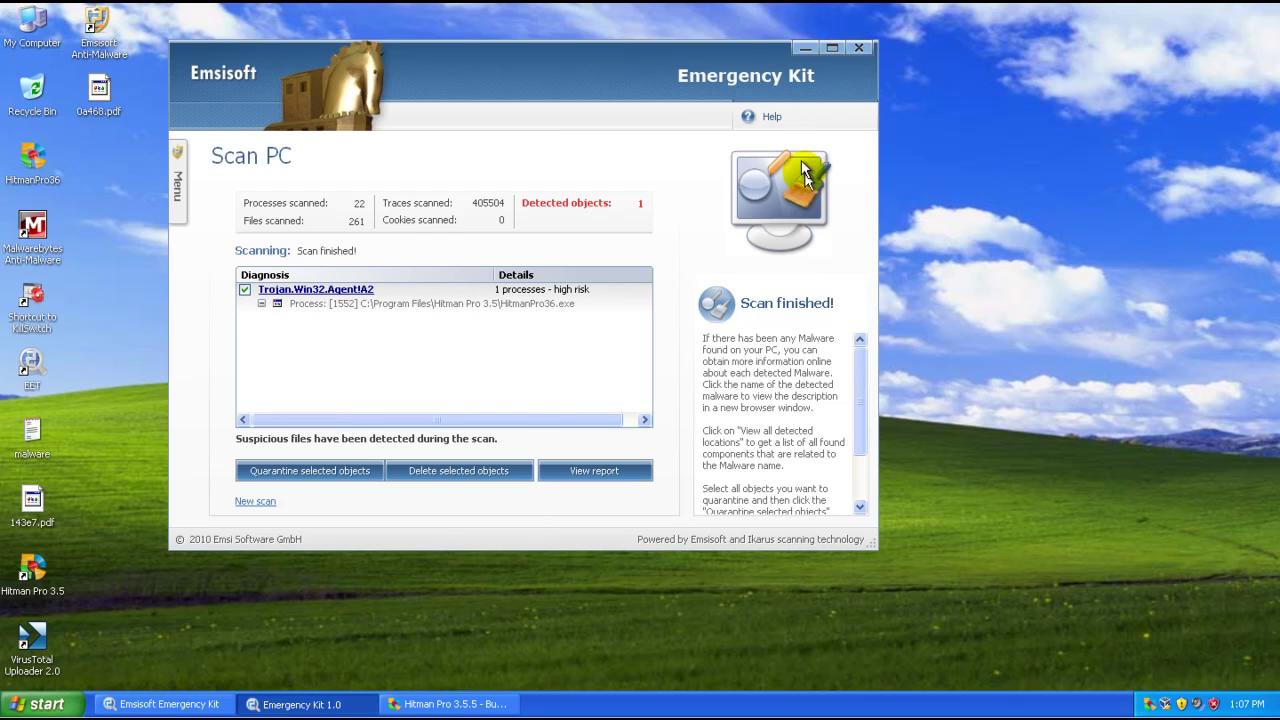
left_click(860, 48)
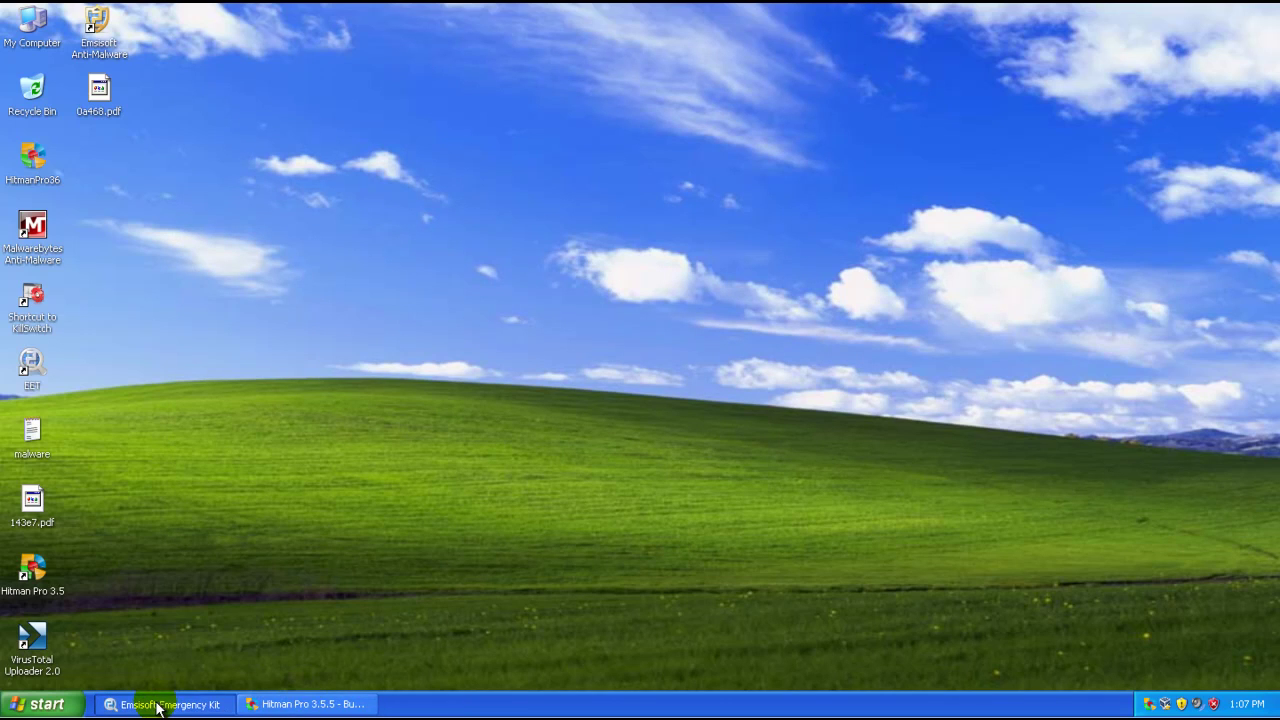
left_click(300, 706)
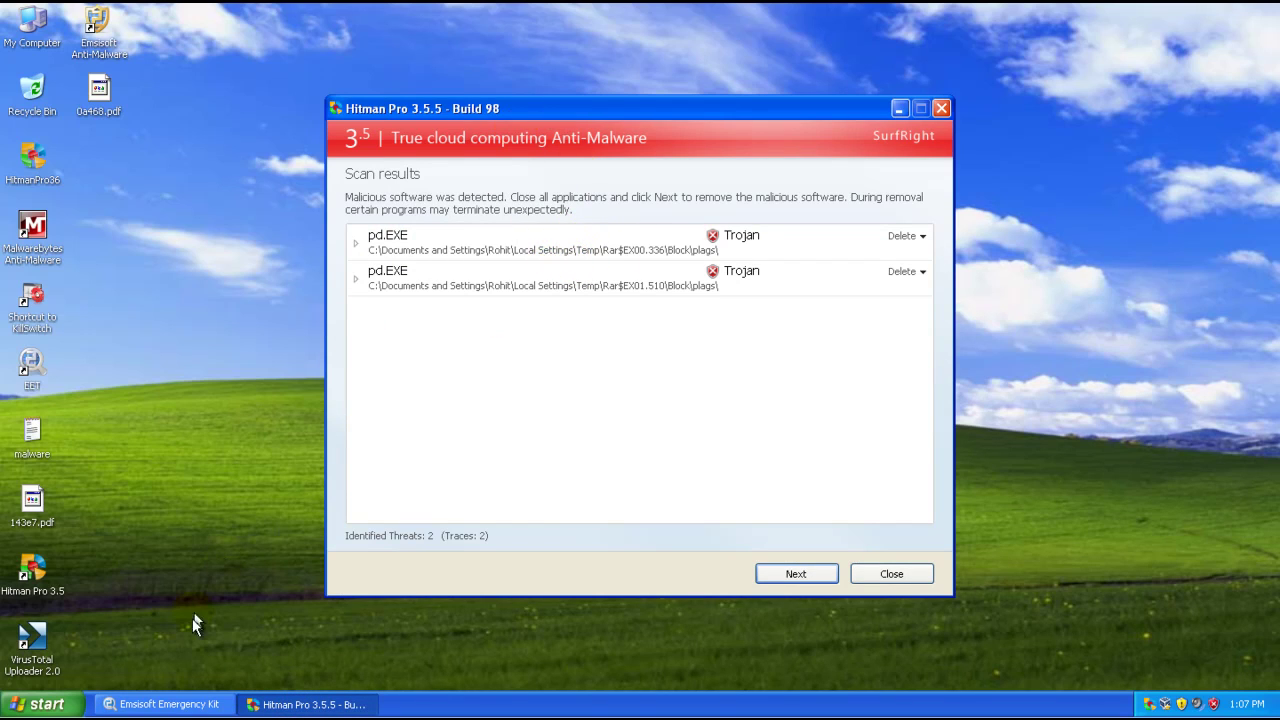
left_click(180, 706)
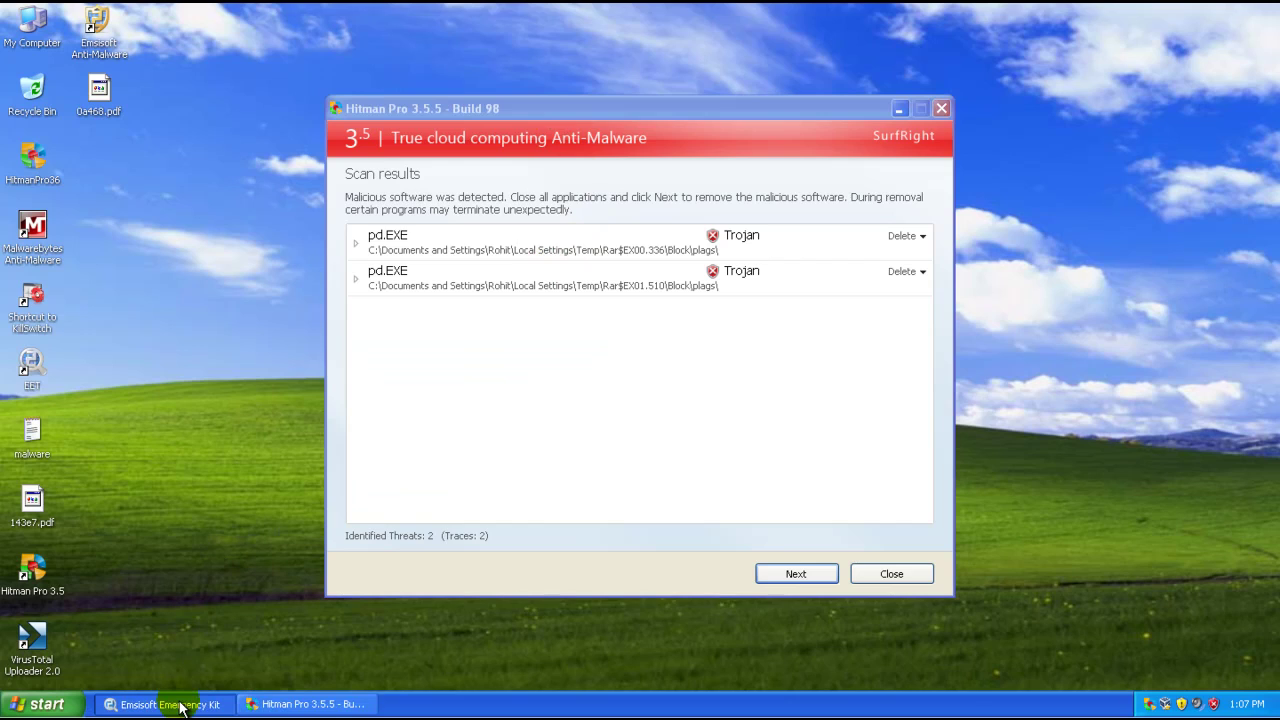
right_click(180, 706)
left_click(192, 684)
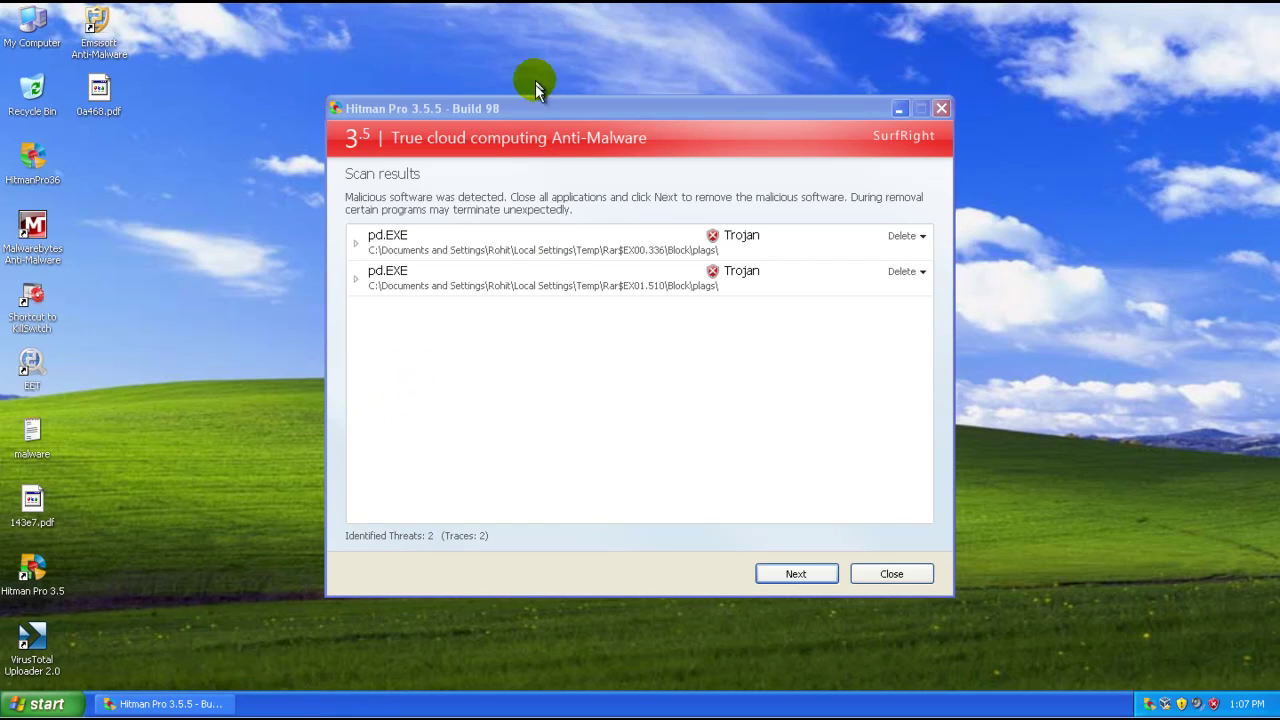
- Examine the two pd.EXE Trojan detections and their file paths in the Hitman Pro scan results
left_click(591, 245)
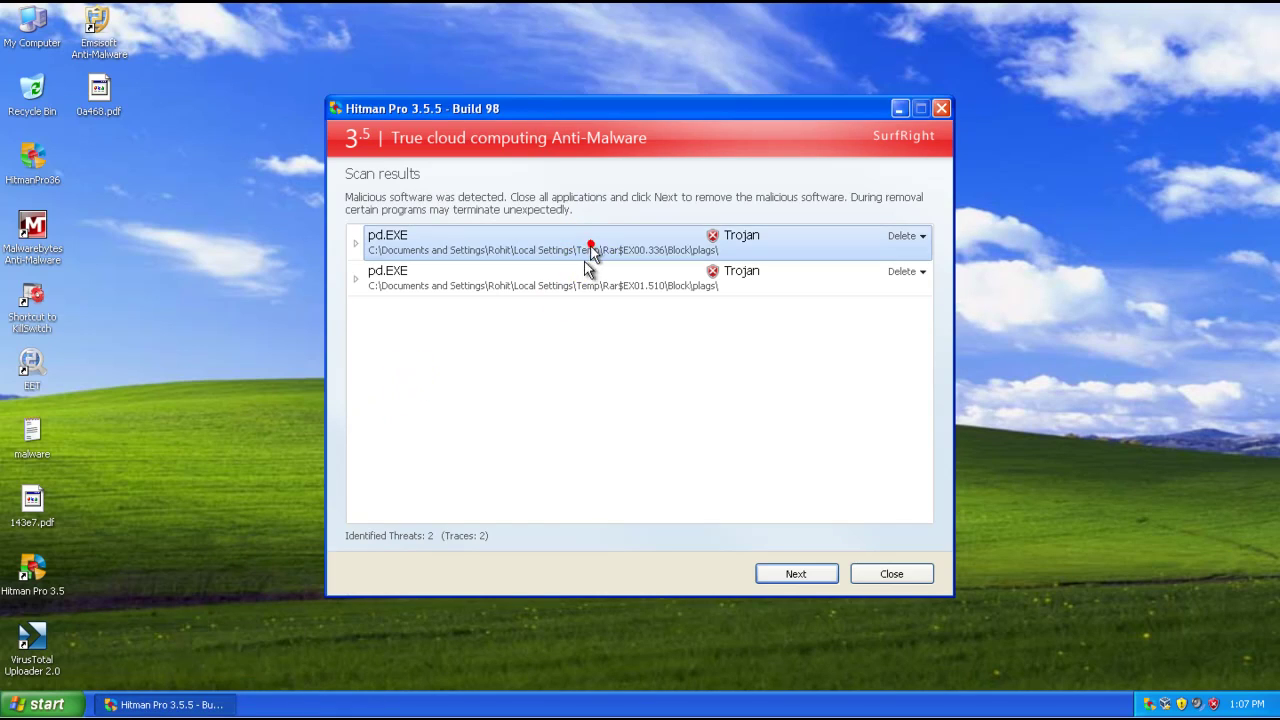
left_click(585, 280)
left_click(565, 237)
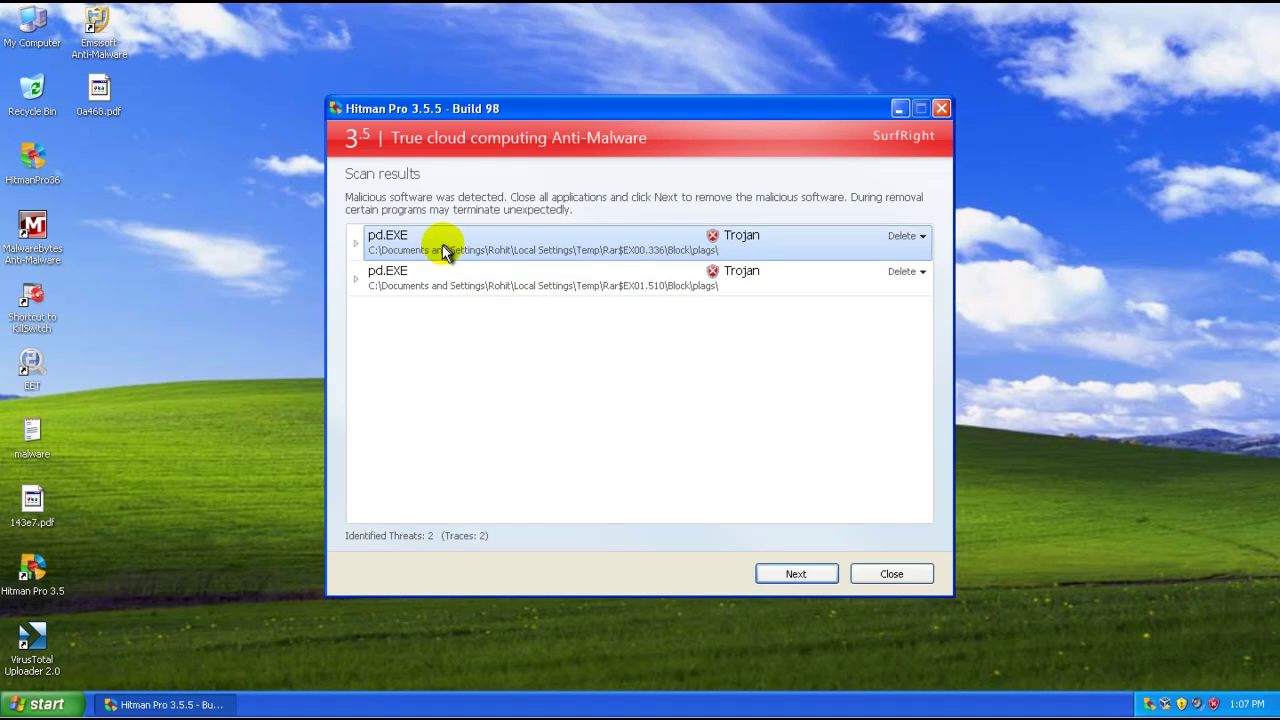
left_click(443, 280)
left_click(530, 250)
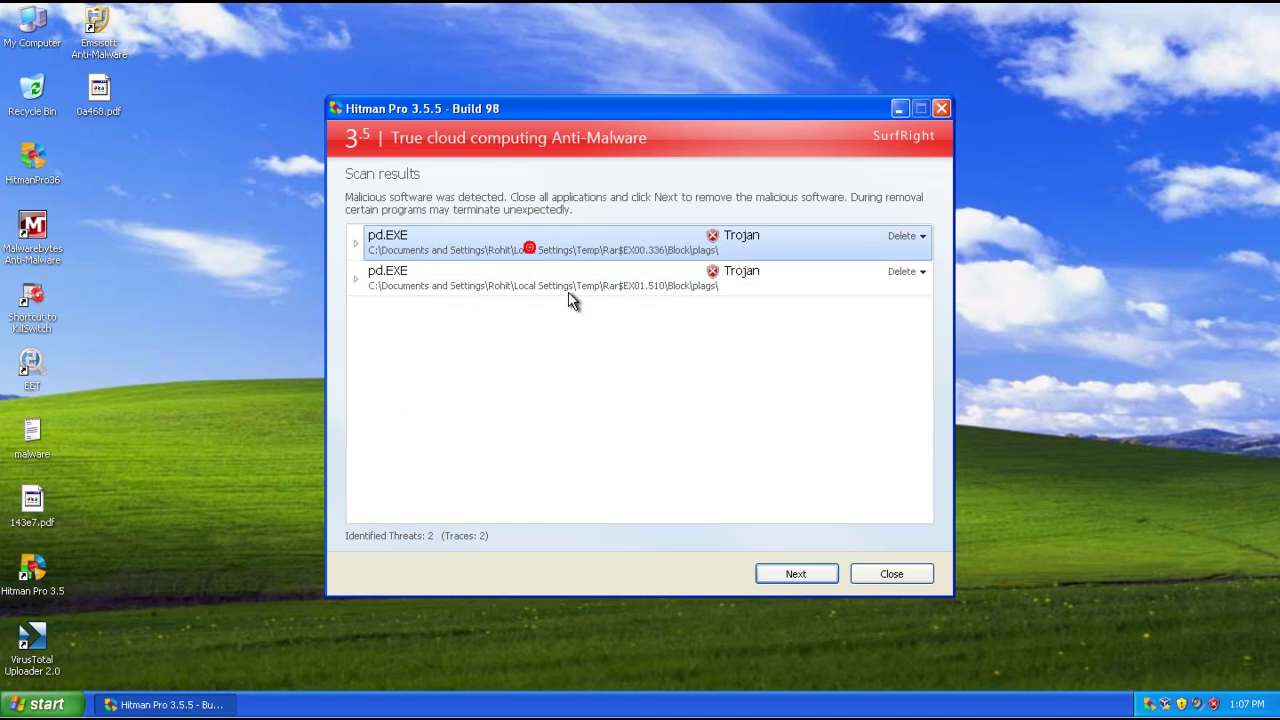
left_click(571, 281)
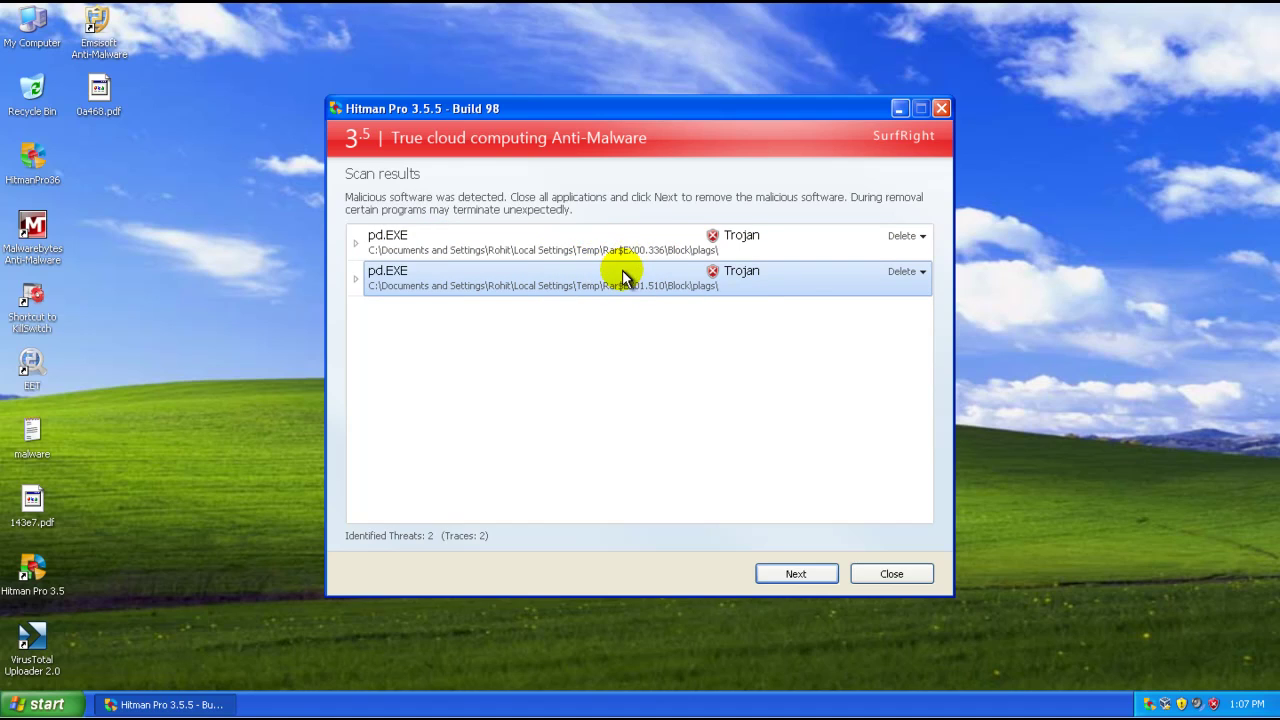
left_click(526, 246)
left_click(505, 282)
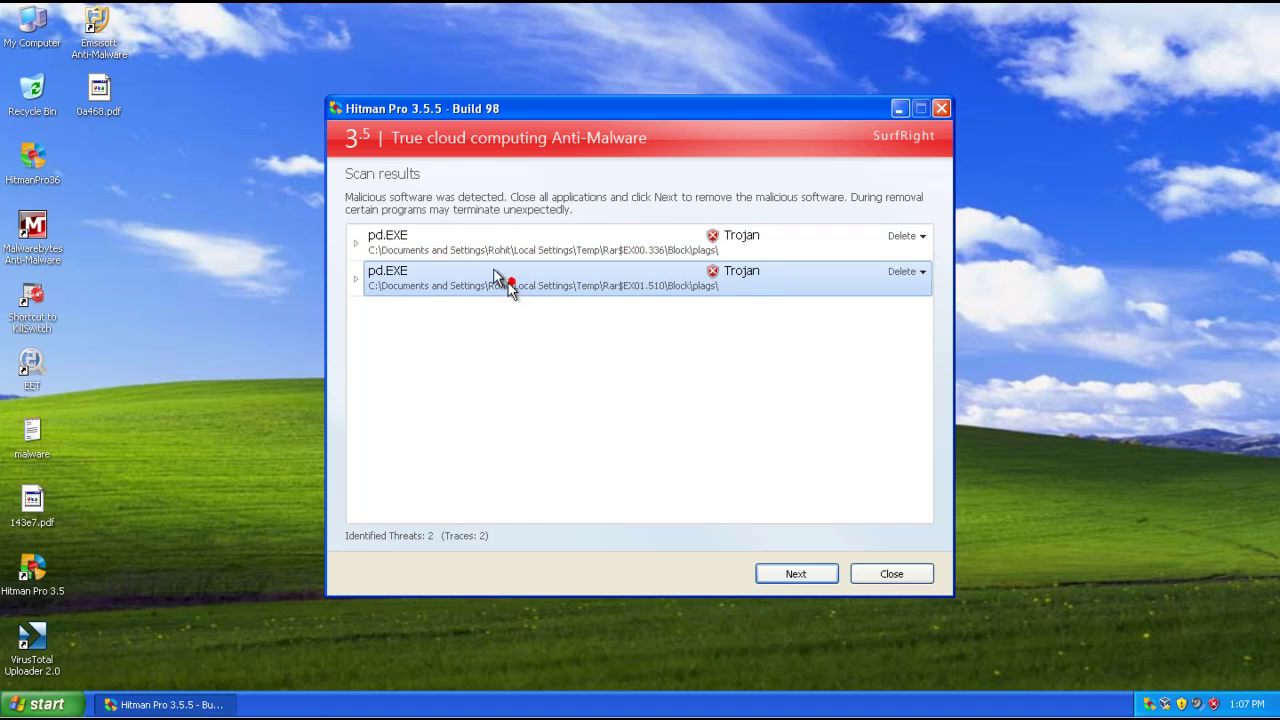
left_click(483, 248)
left_click(477, 286)
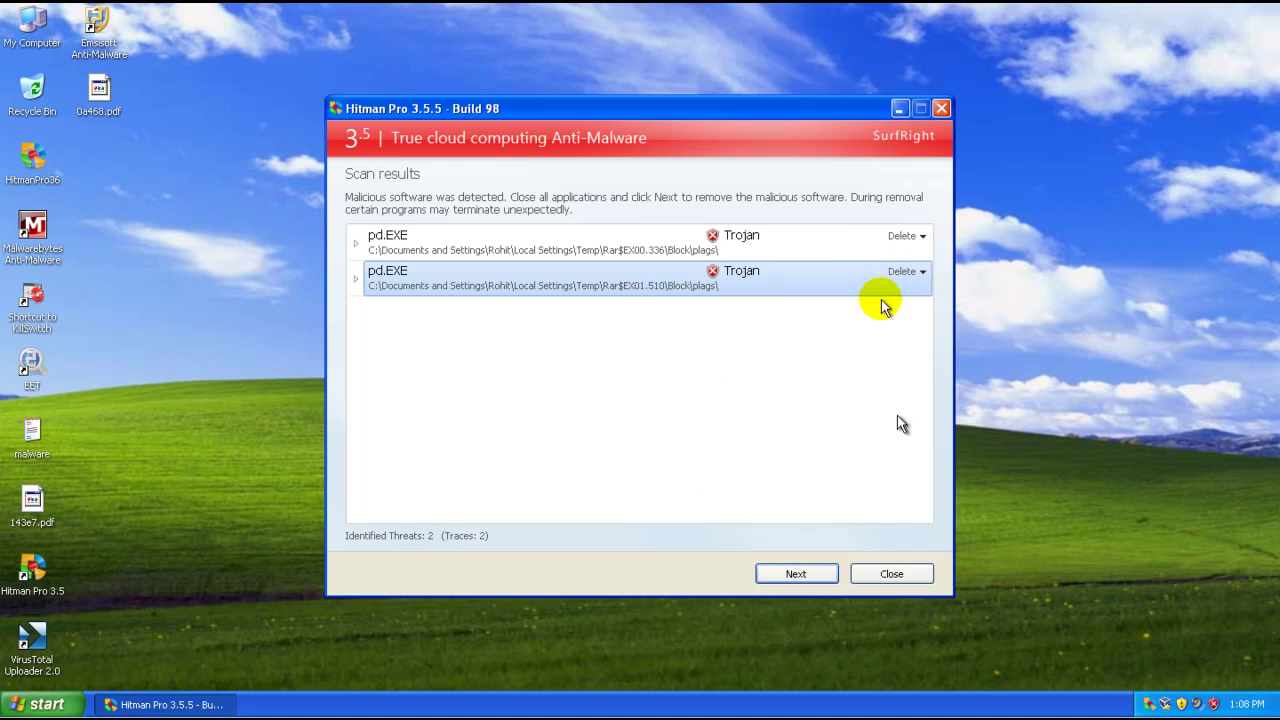
- Refresh the desktop and compare the two pd.EXE Trojan entries in the Hitman Pro scan results
right_click(1023, 341)
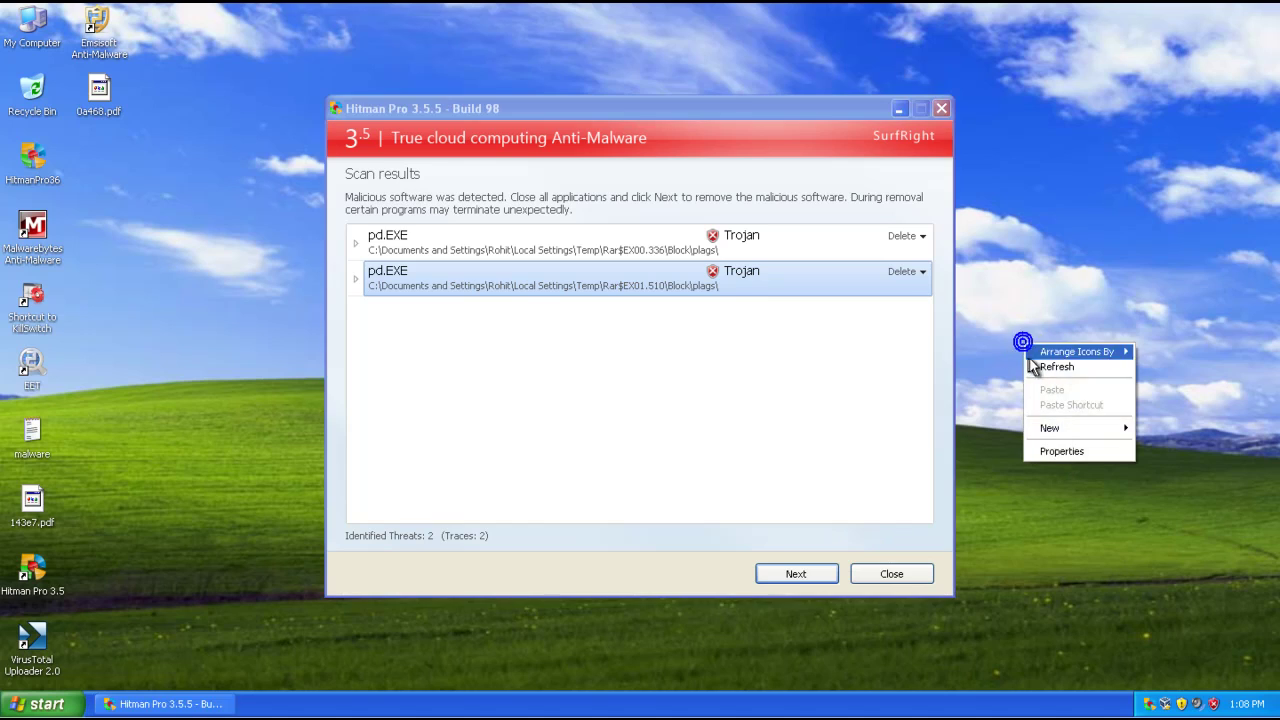
left_click(1040, 365)
left_click(818, 332)
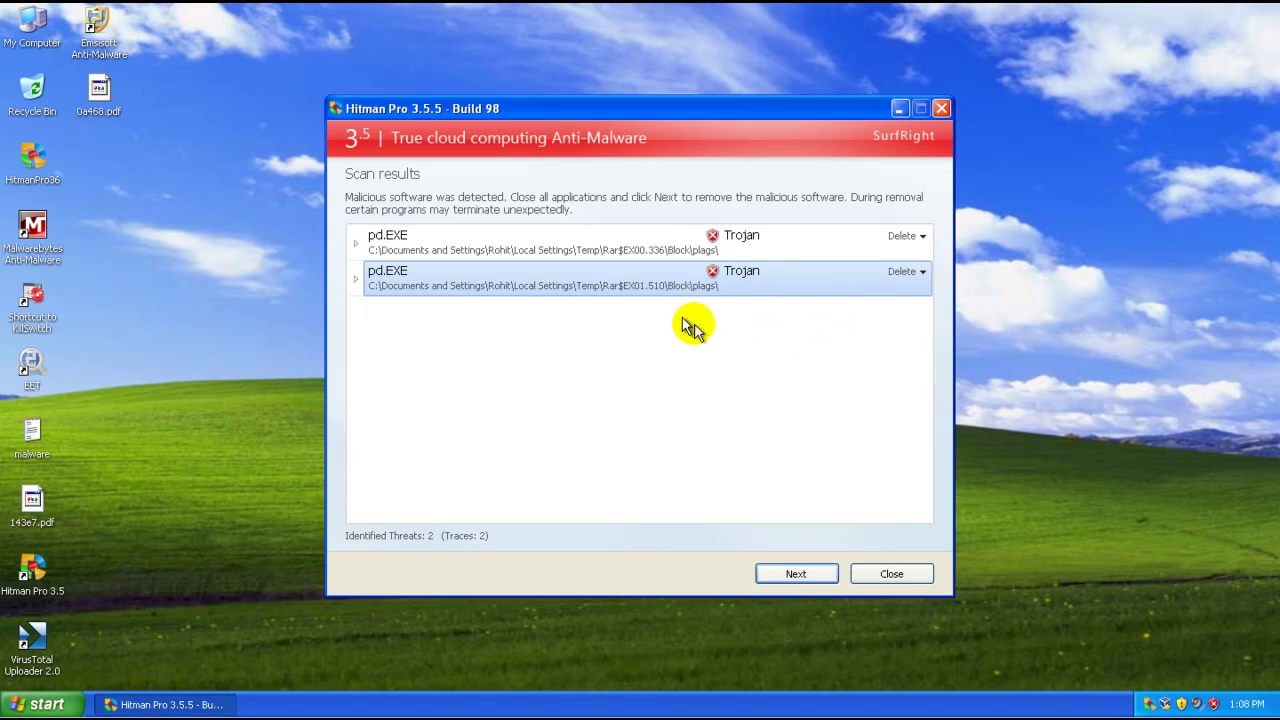
left_click(684, 232)
left_click(663, 278)
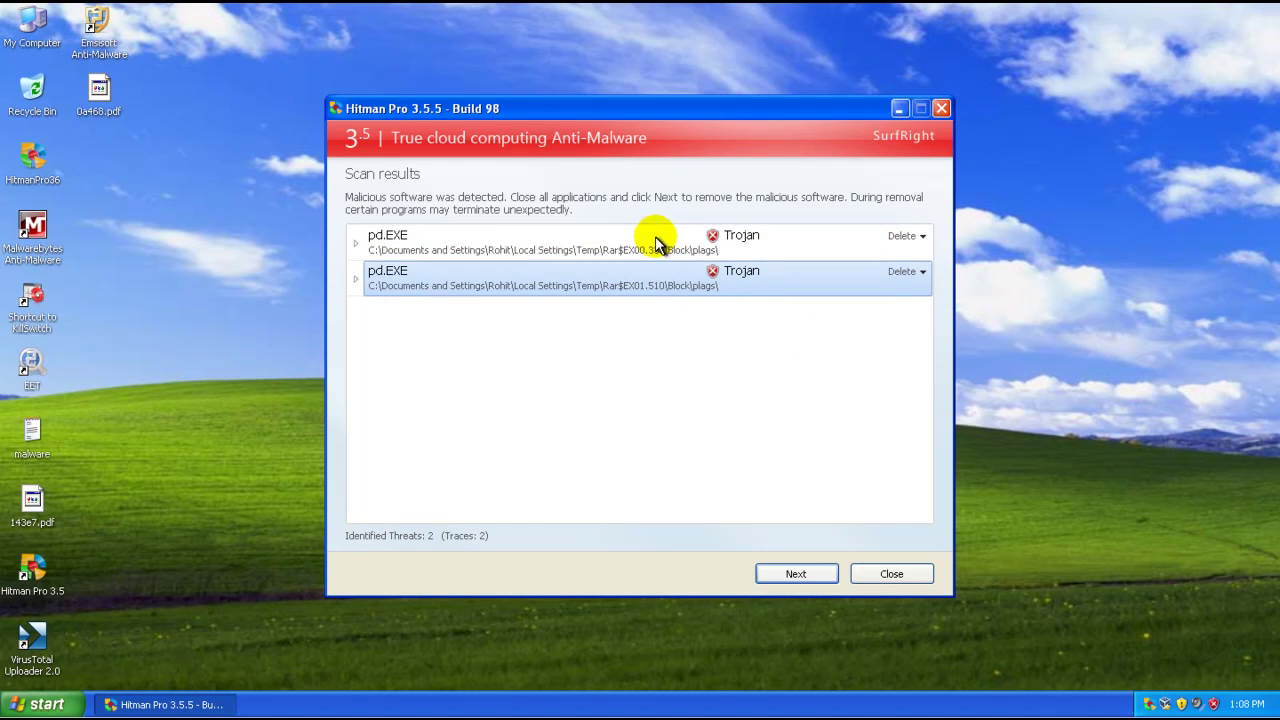
left_click(651, 237)
left_click(651, 282)
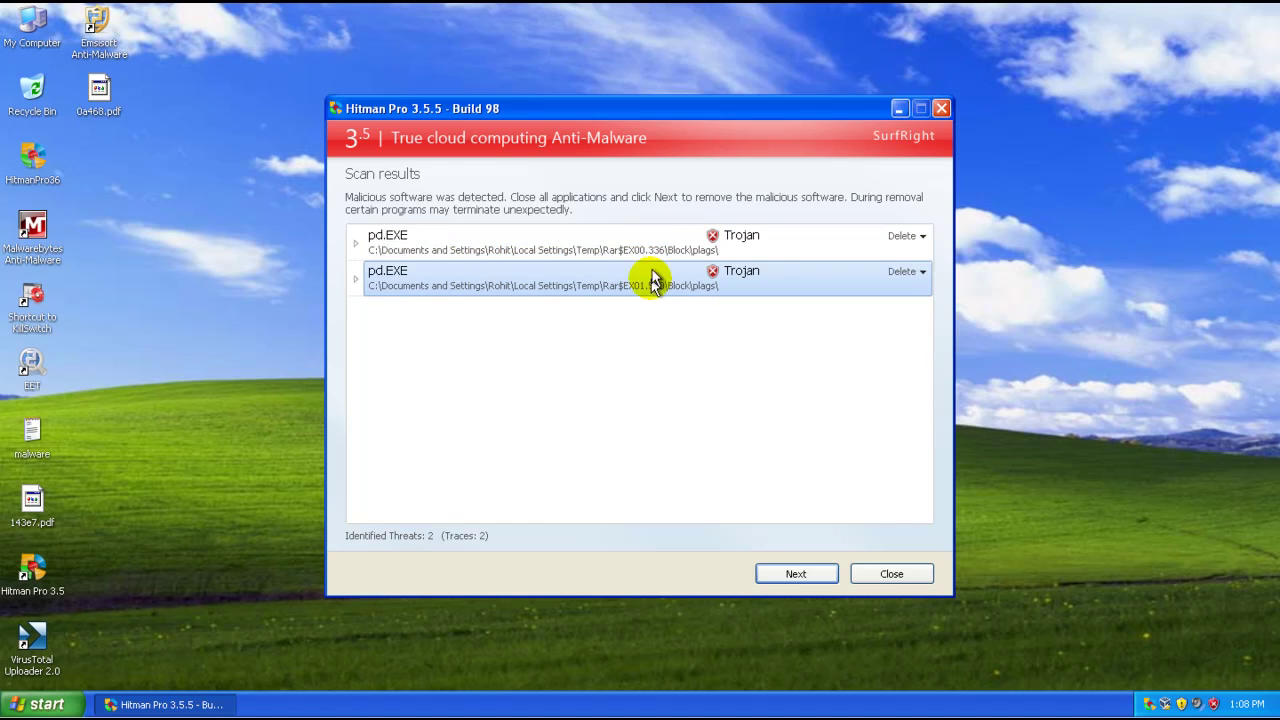
left_click(615, 246)
left_click(621, 286)
left_click(612, 241)
left_click(605, 285)
left_click(619, 252)
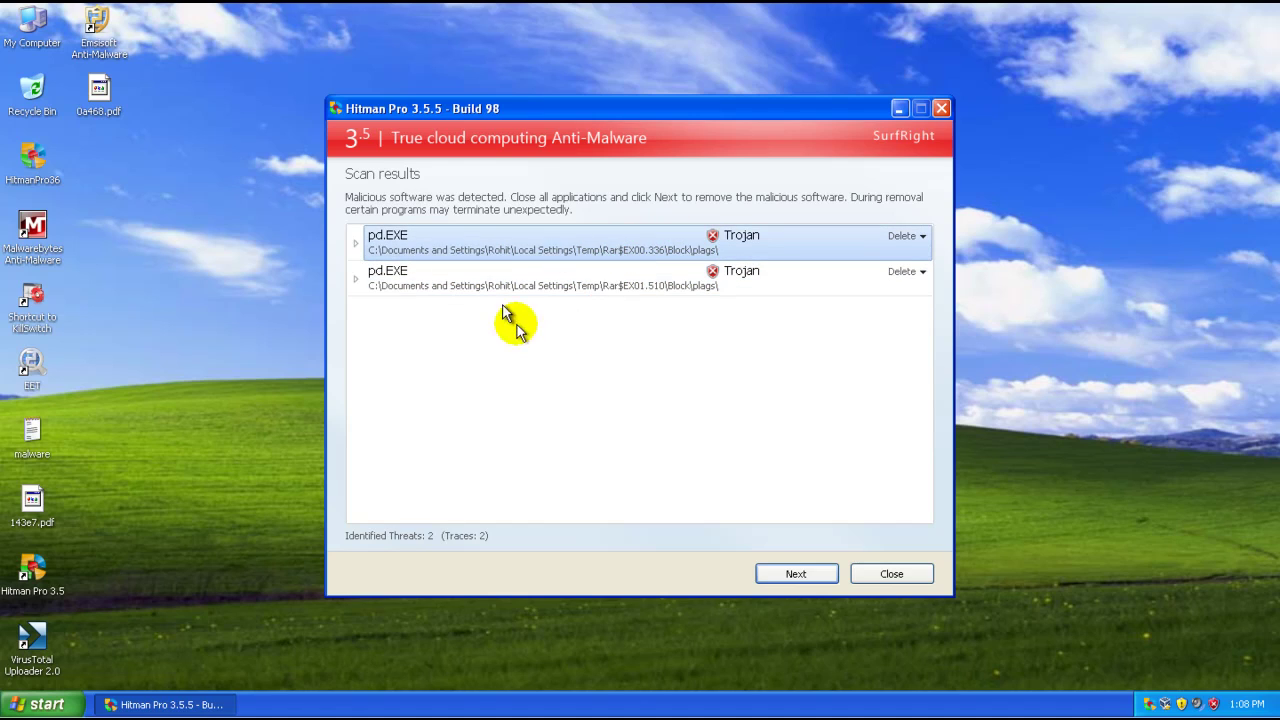
left_click(557, 287)
left_click(562, 248)
left_click(560, 285)
left_click(560, 246)
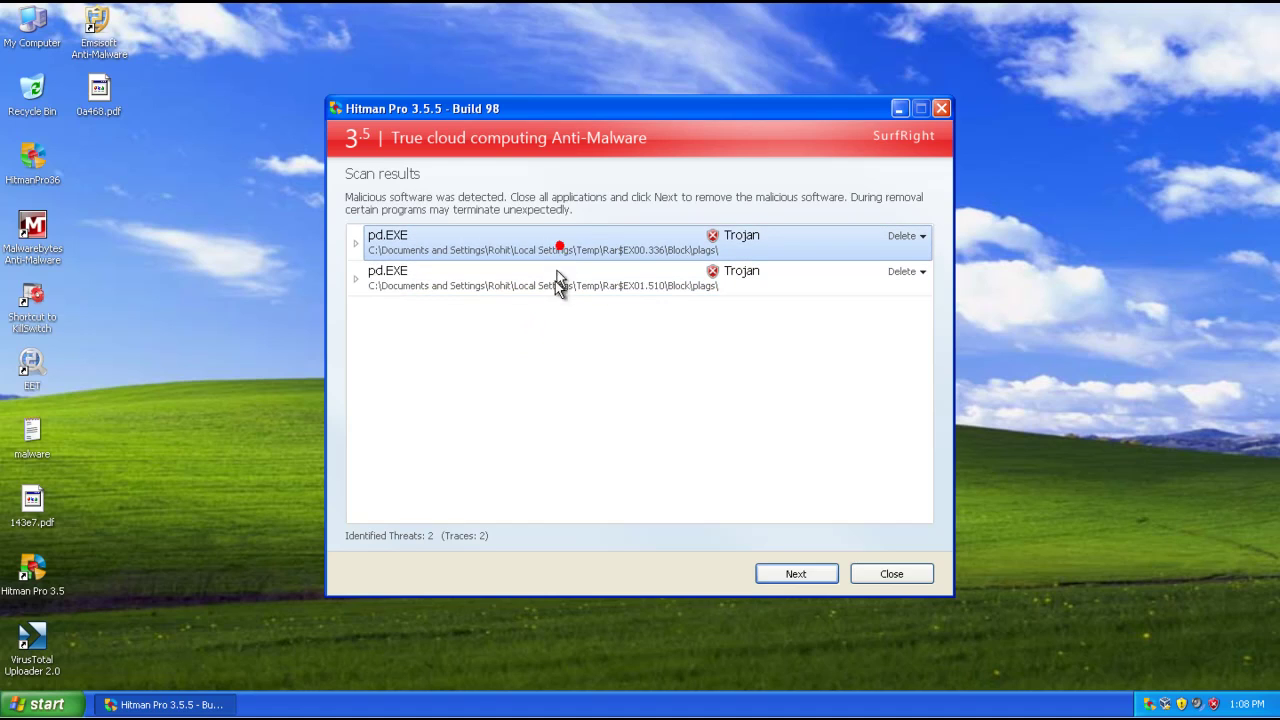
double_click(118, 42)
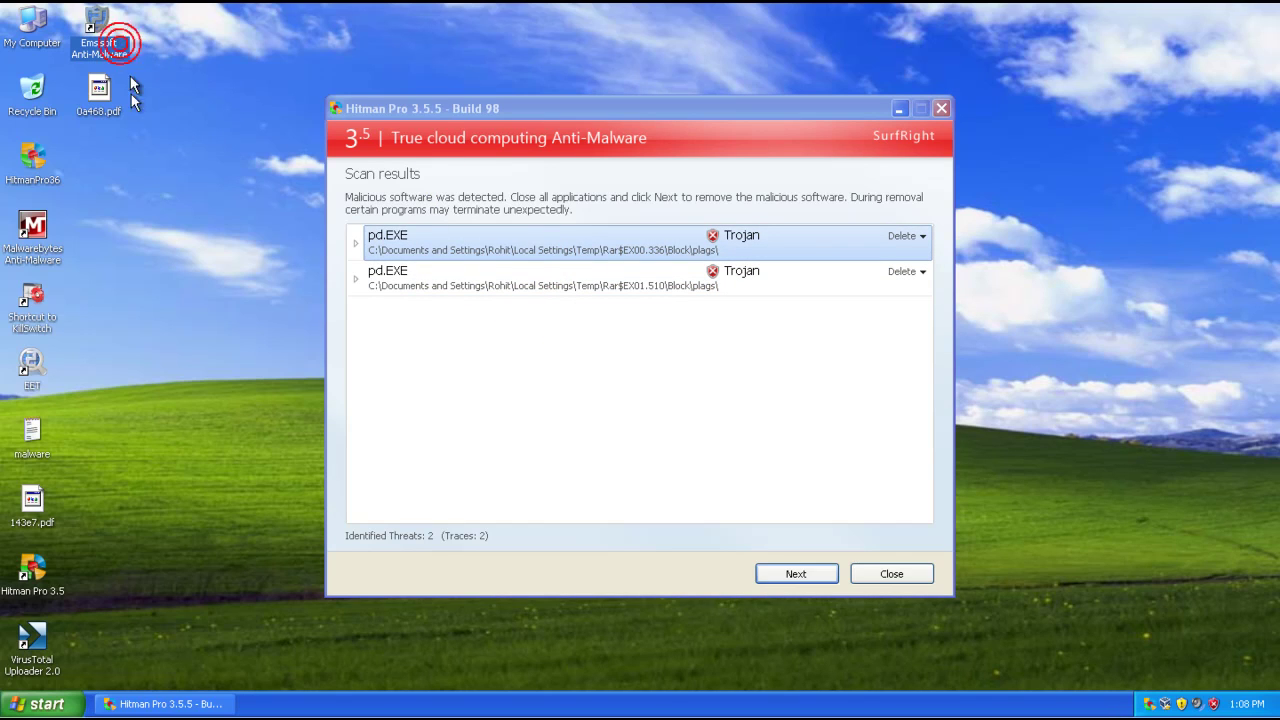
left_click(157, 23)
left_click(103, 29)
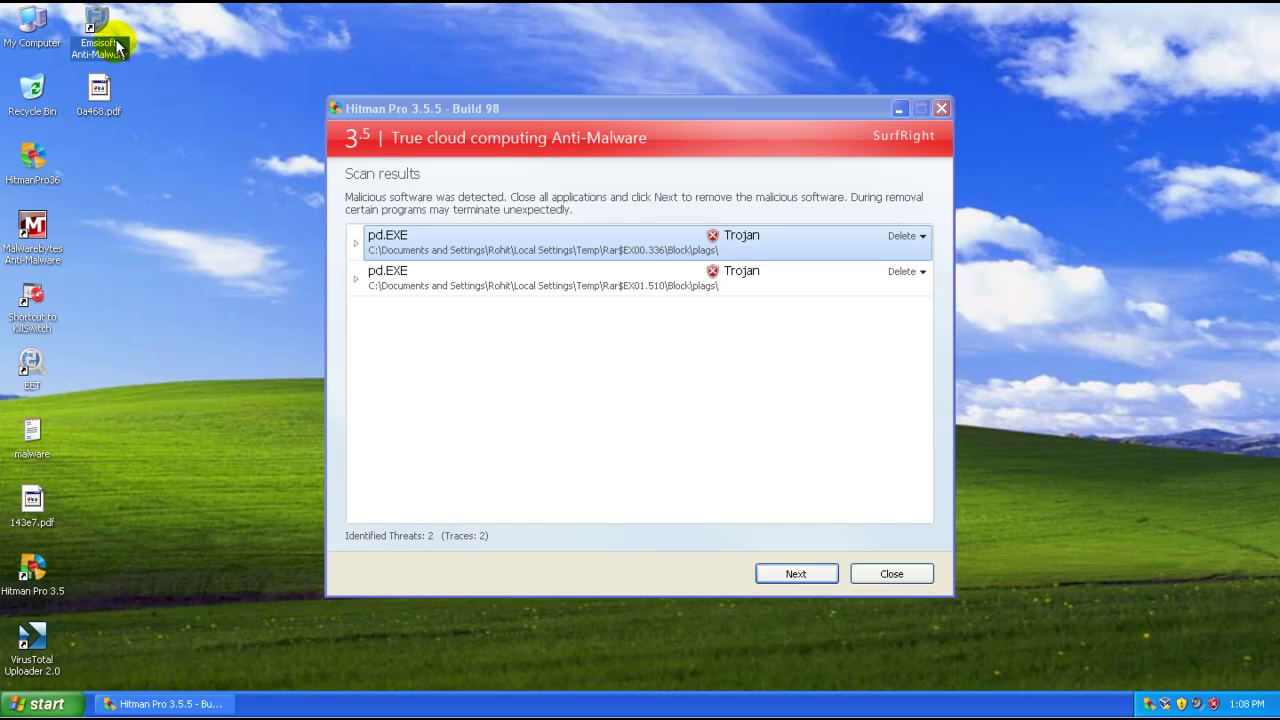
left_click(34, 368)
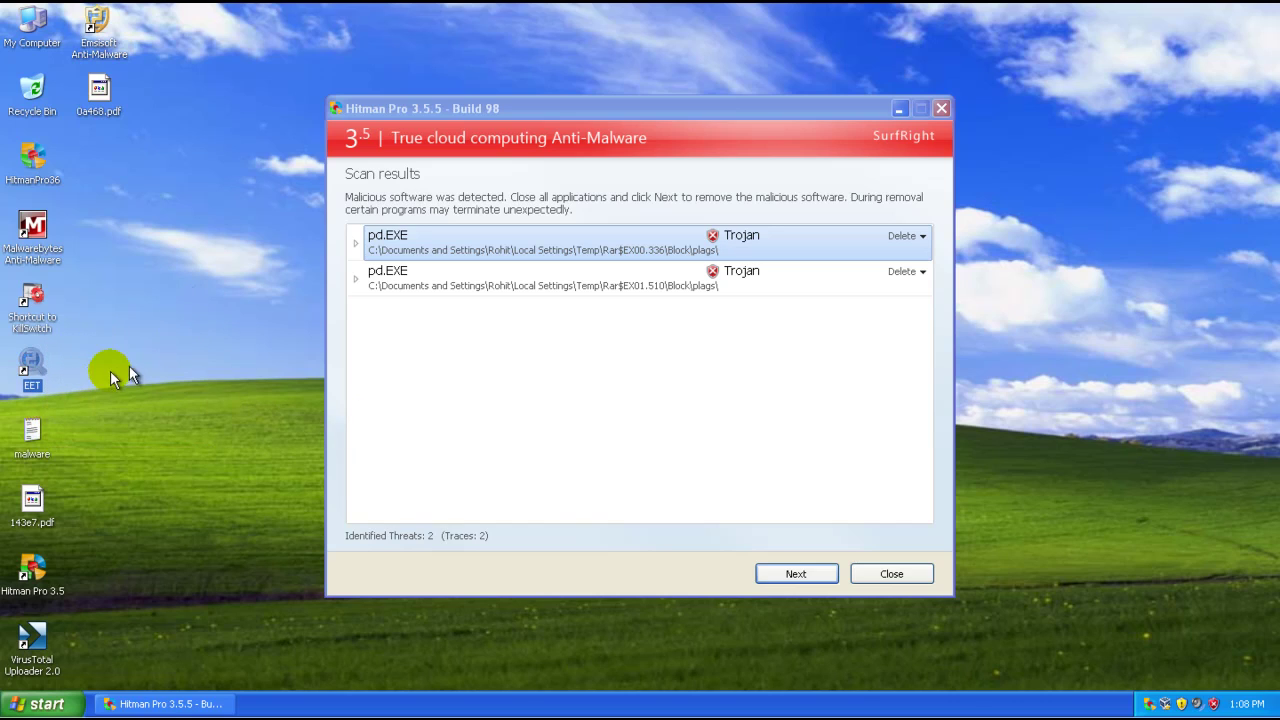
- Examine the Temp subfolders Rar$EX00.336 and Rar$EX01.510 in the paths of the two detected files
left_click(660, 270)
left_click(653, 230)
left_click(642, 287)
left_click(661, 246)
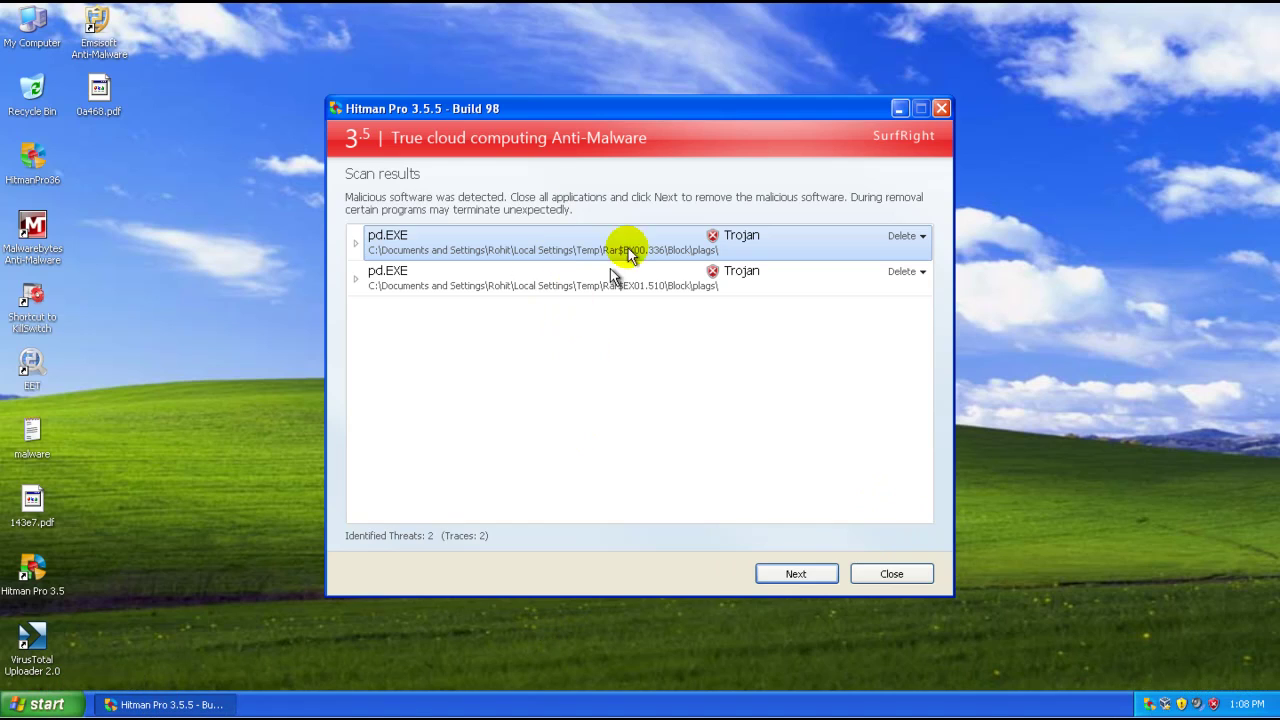
left_click_drag(537, 113, 535, 107)
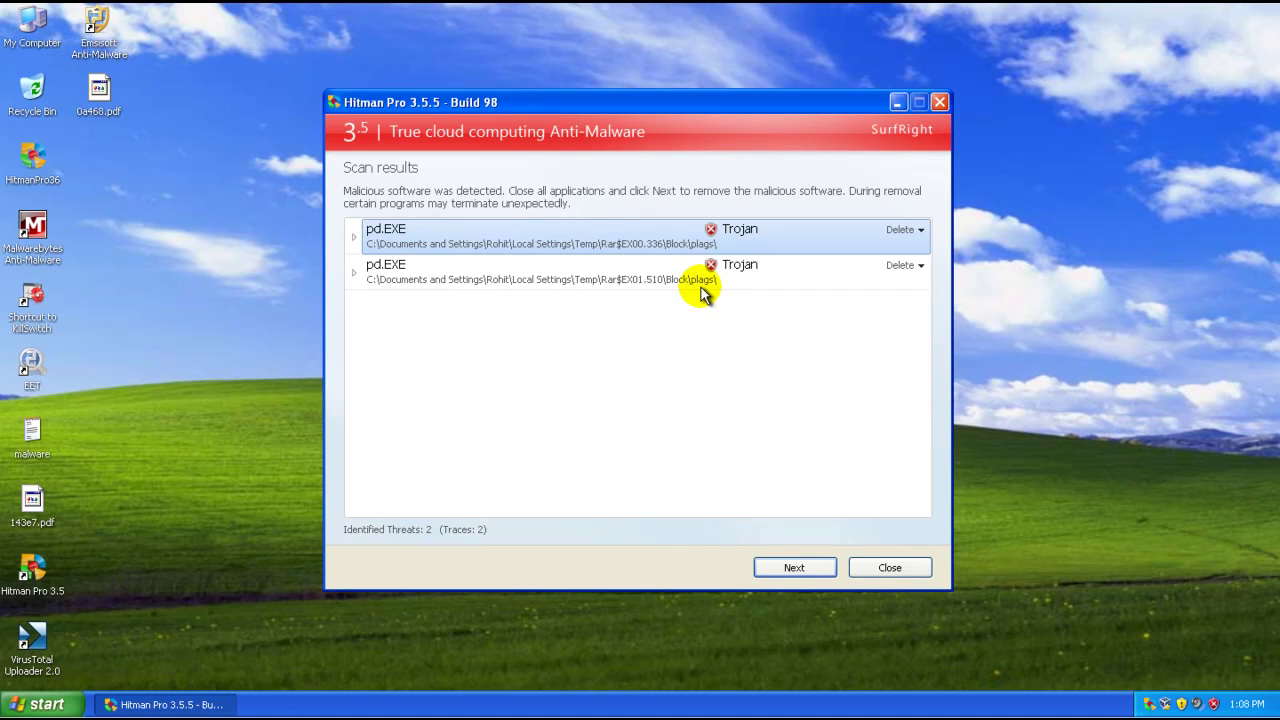
left_click(616, 263)
left_click(618, 238)
left_click(615, 265)
left_click(619, 242)
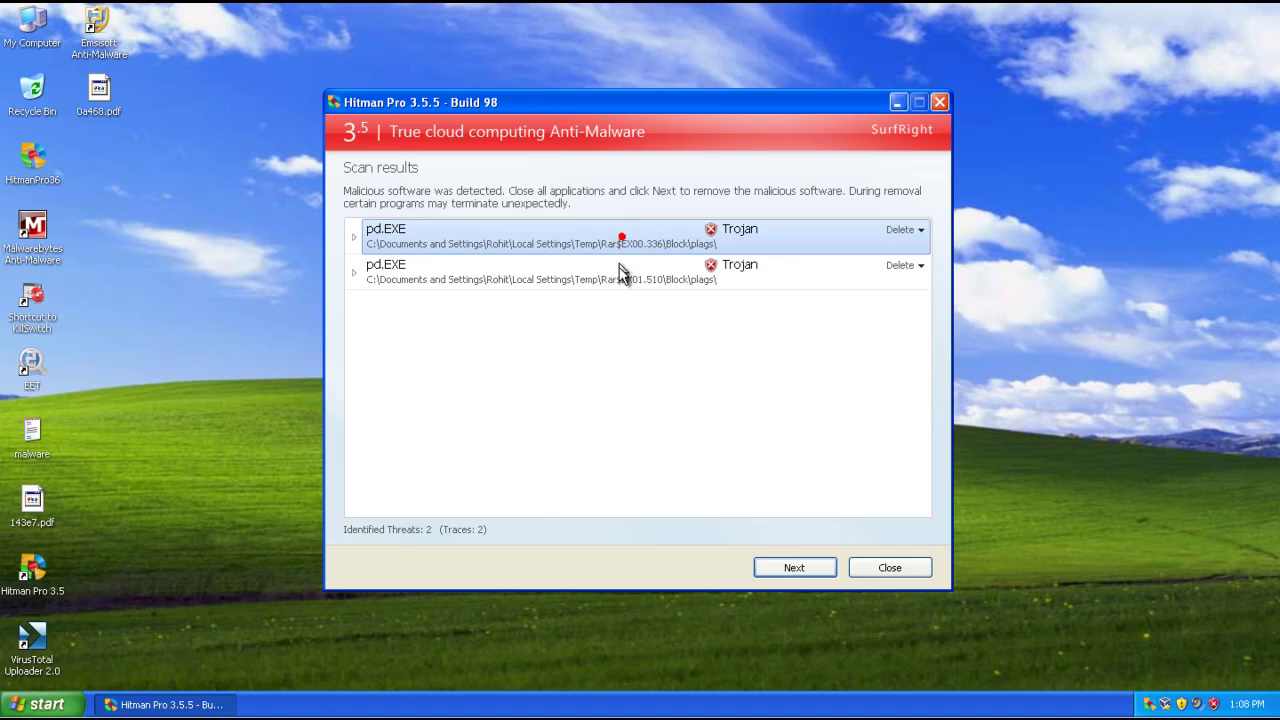
left_click(603, 278)
left_click(643, 240)
left_click(643, 275)
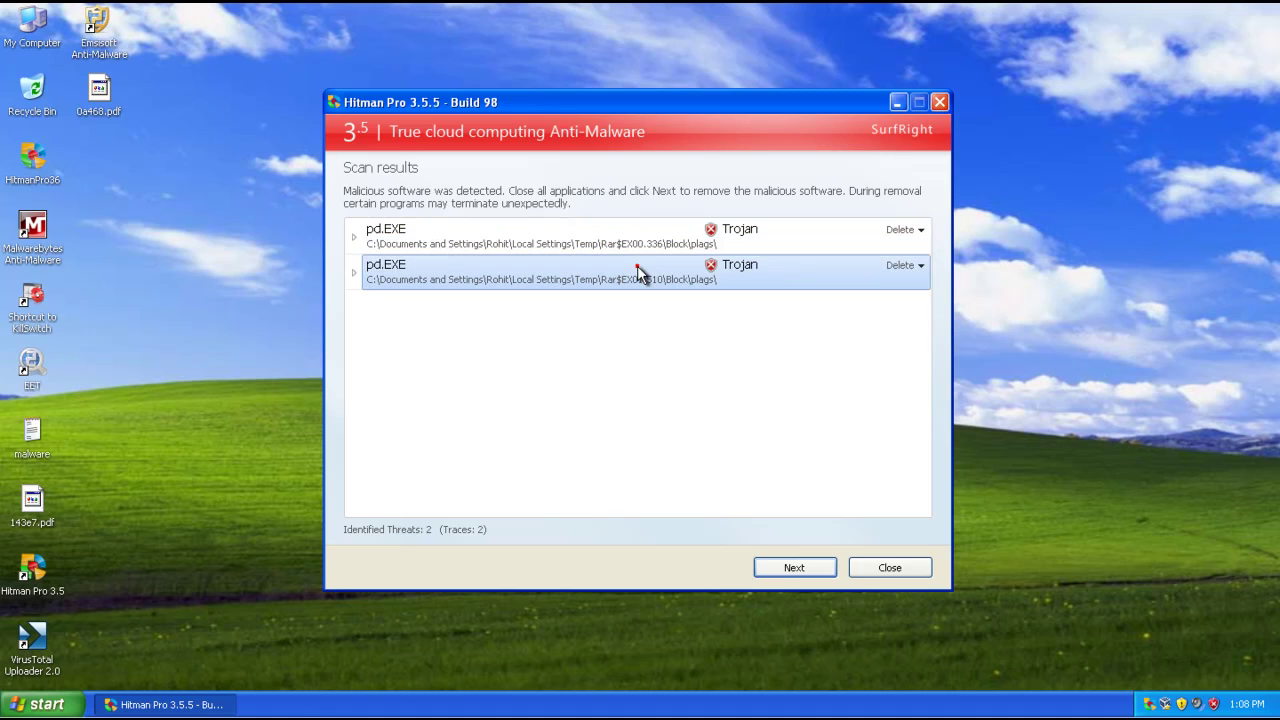
left_click(620, 240)
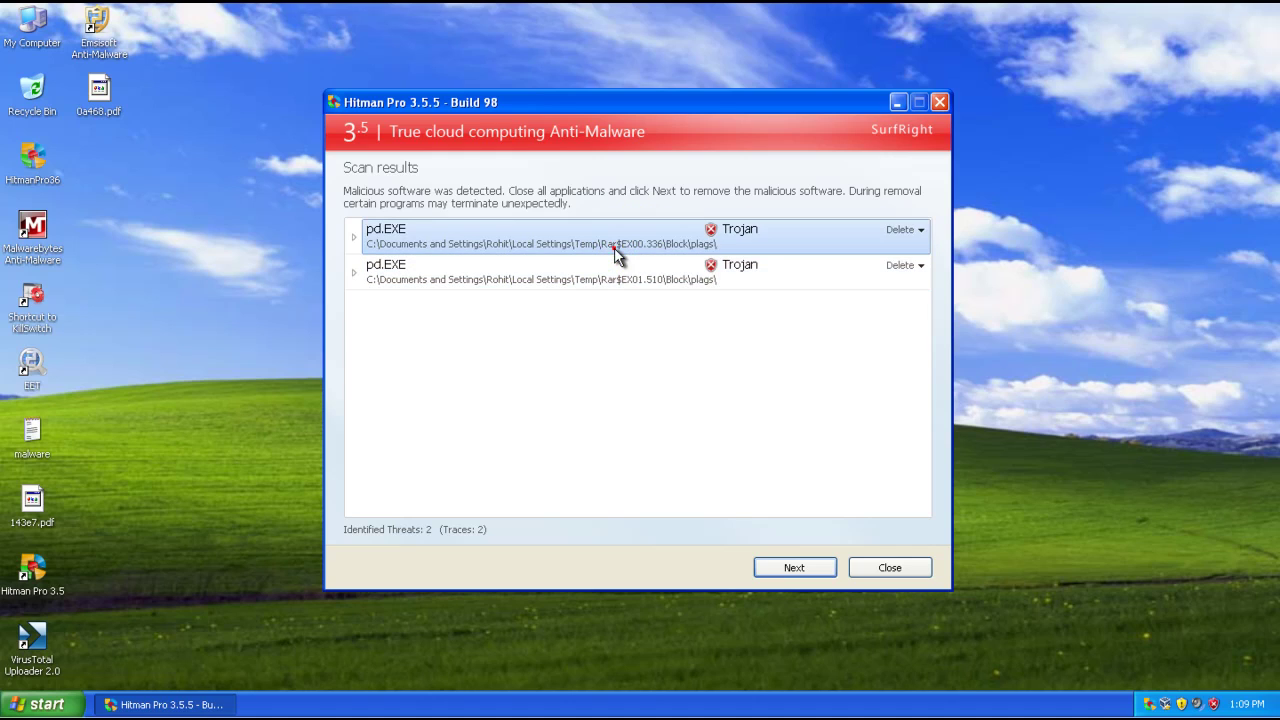
left_click(594, 279)
left_click(612, 238)
left_click(525, 273)
- Proceed to the removal of the detected threats, cancel the product activation and close Hitman Pro
left_click(792, 567)
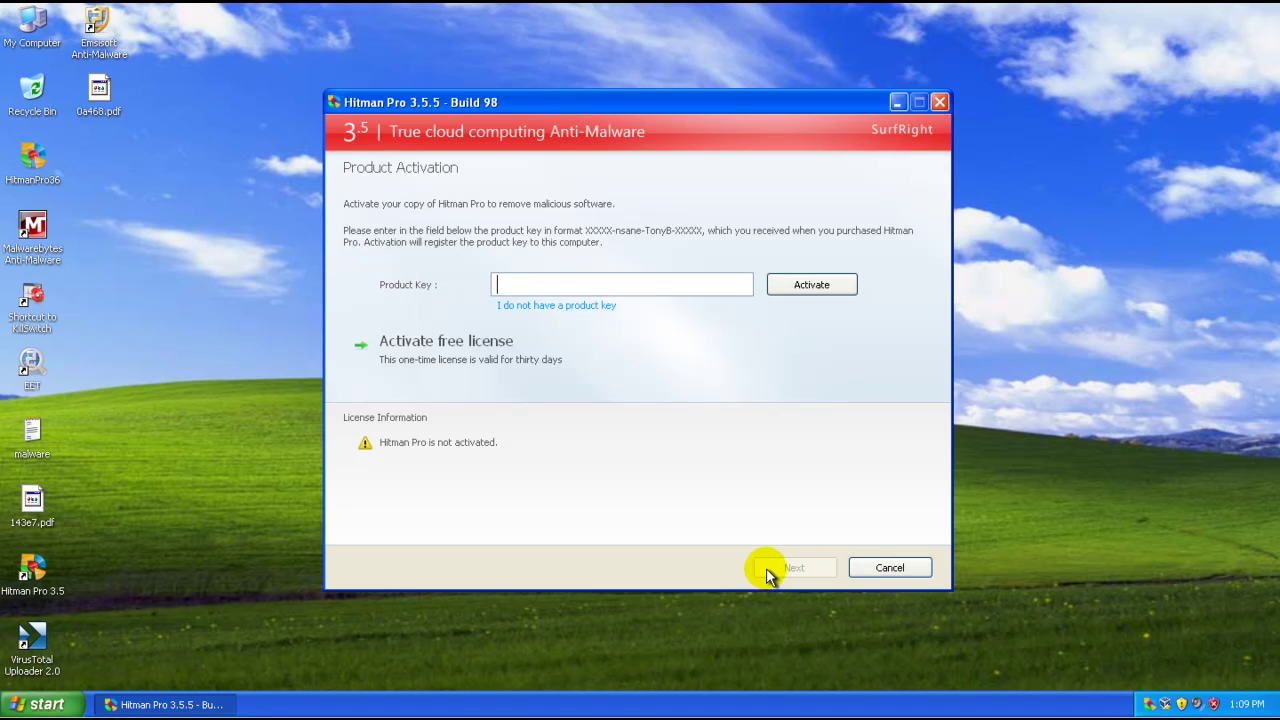
left_click(884, 569)
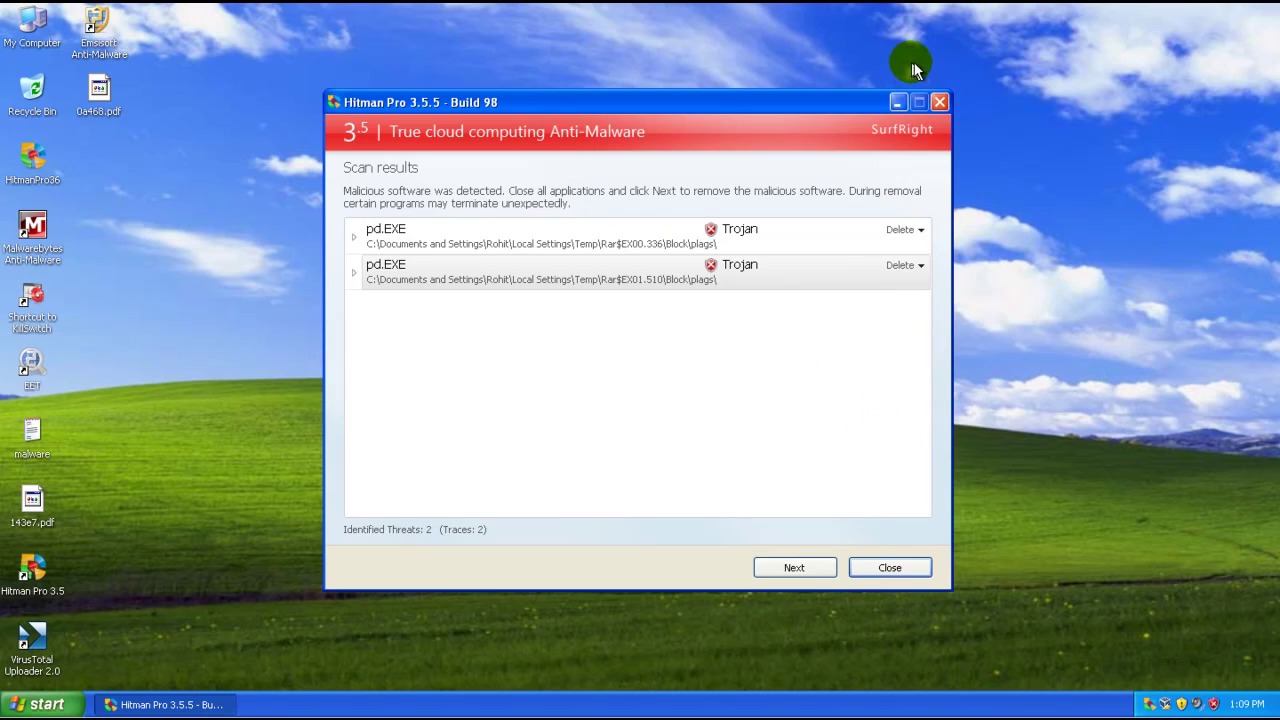
left_click(939, 102)
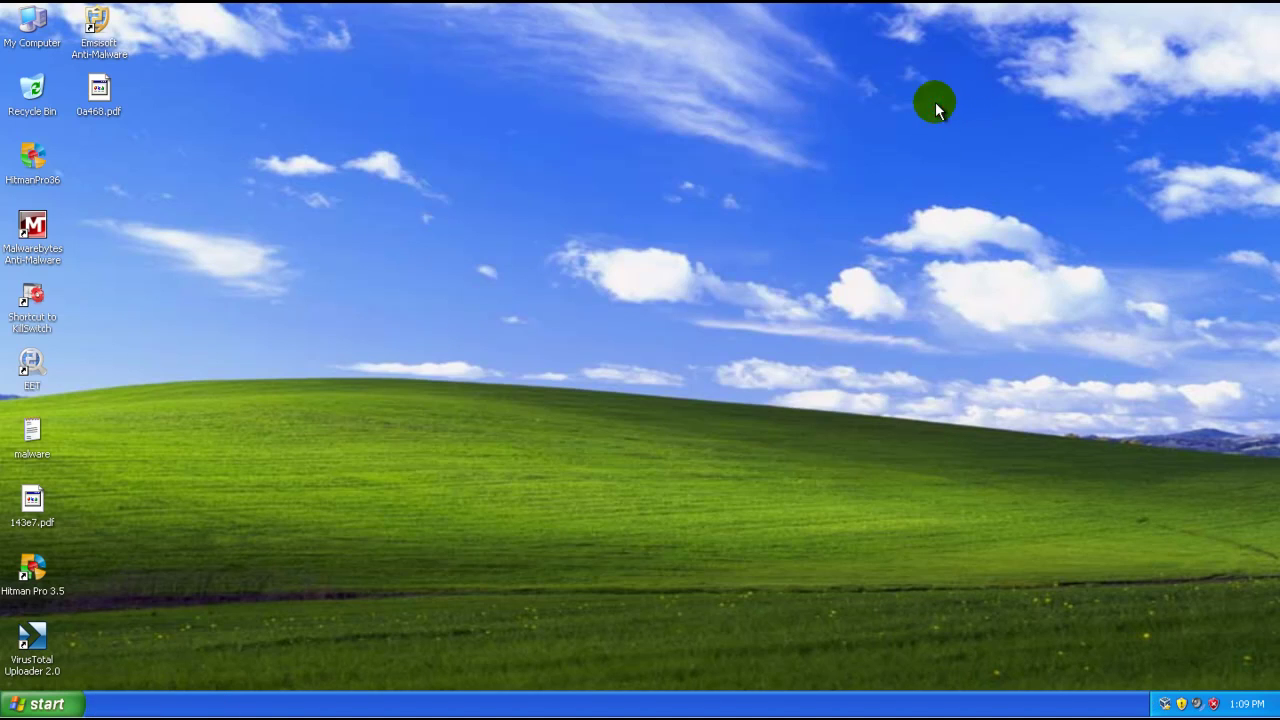
- Open Malwarebytes Anti-Malware from the desktop, acknowledge the completed quick scan and exit the program
left_click(36, 228)
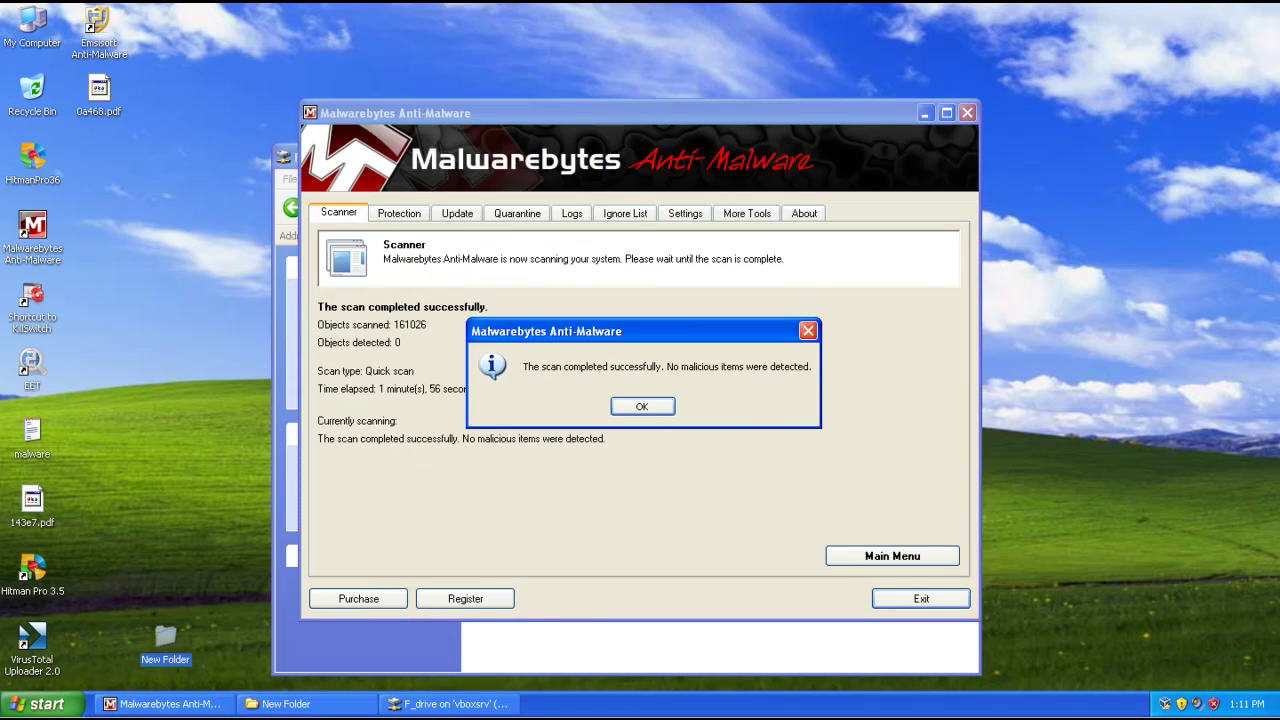
left_click(643, 407)
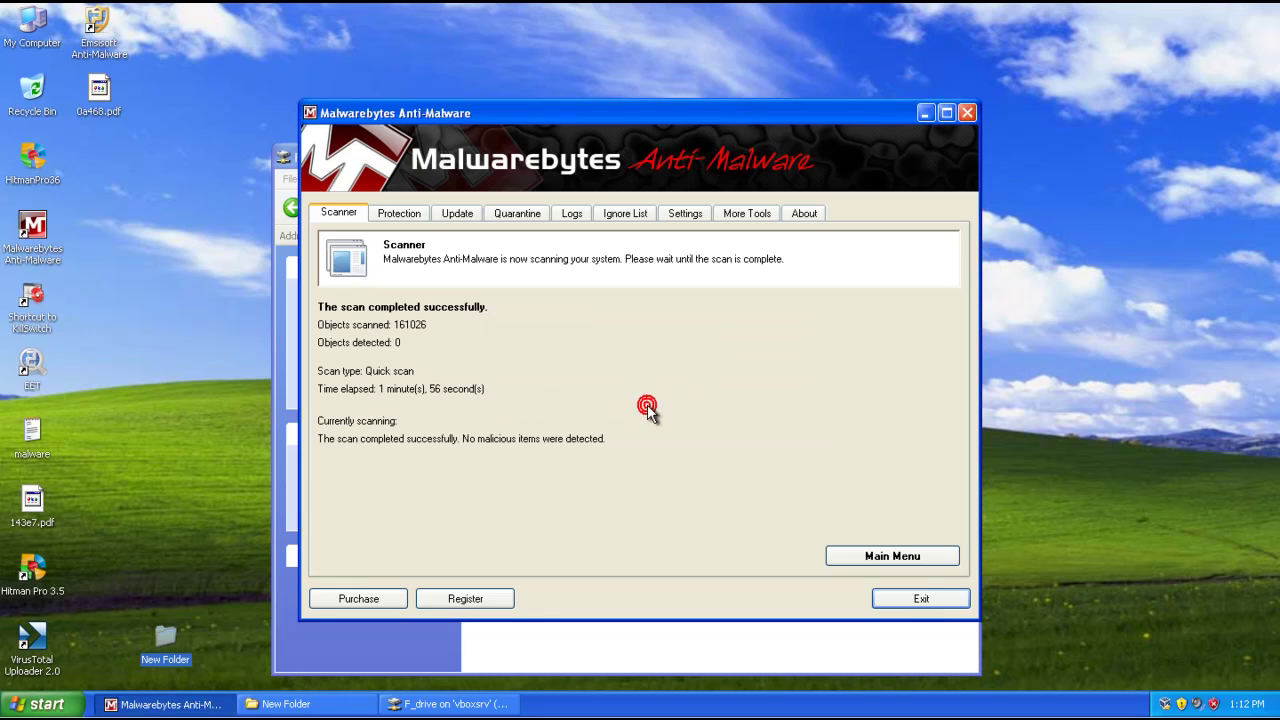
left_click(920, 600)
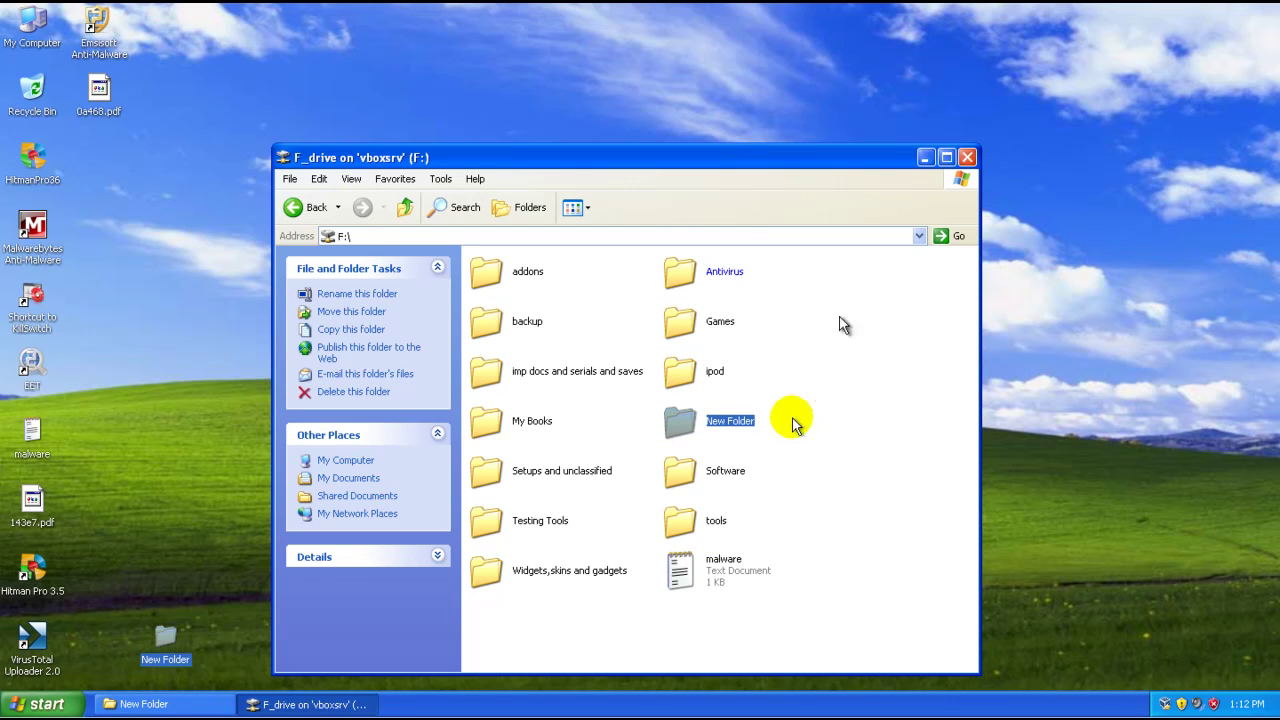
- Close the F: drive window and refresh the desktop
left_click(971, 157)
right_click(547, 345)
left_click(575, 369)
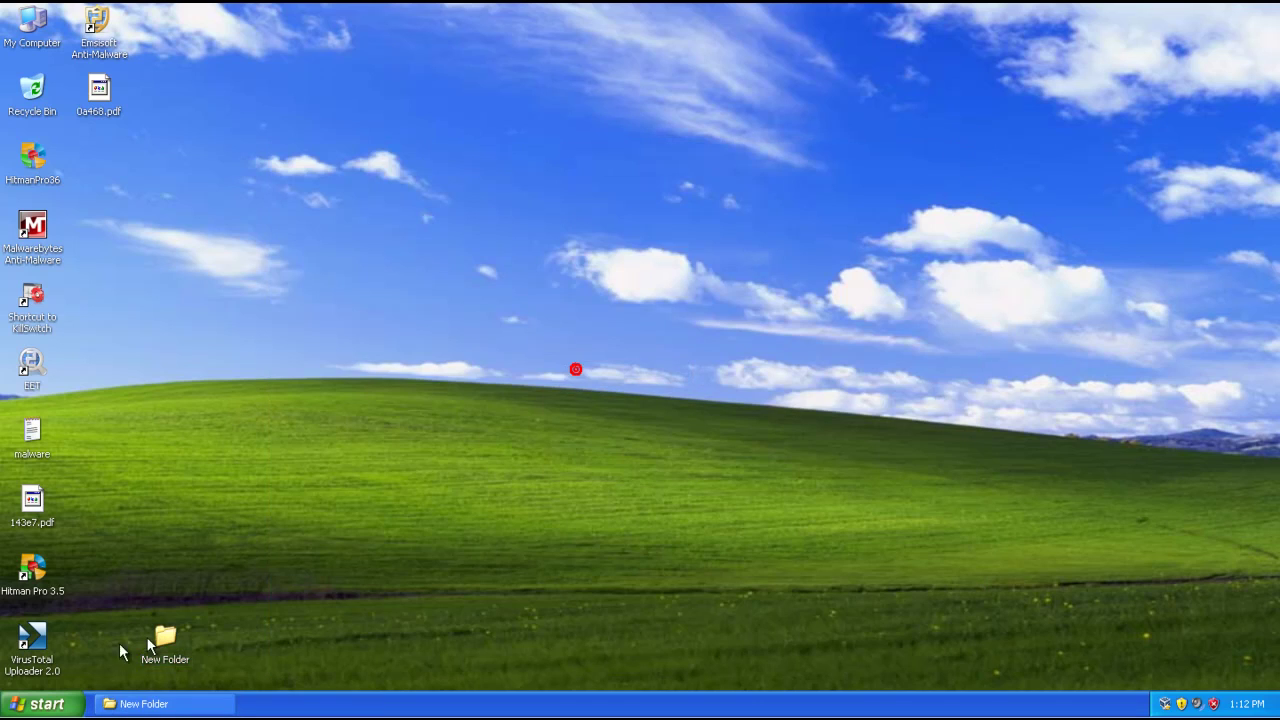
- Try to scan the desktop's New Folder with Emsisoft Anti-Malware, exit its setup wizard and refresh the desktop
left_click_drag(218, 604, 162, 668)
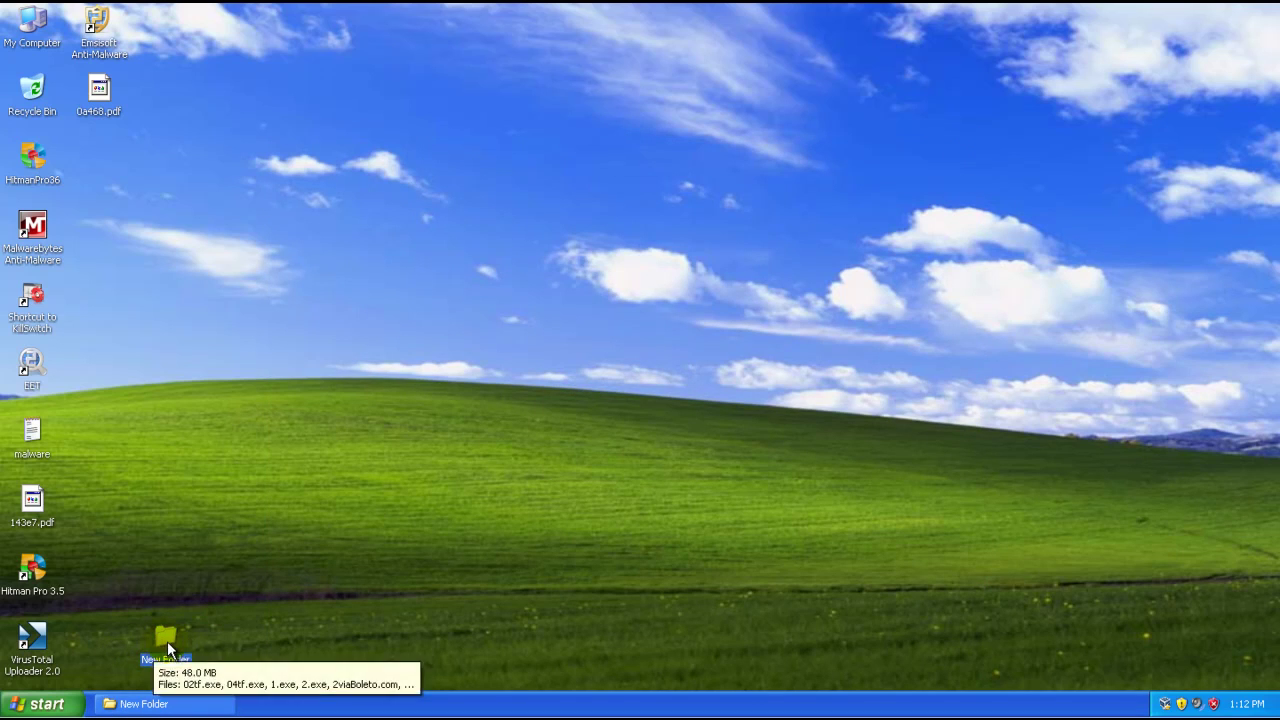
right_click(167, 641)
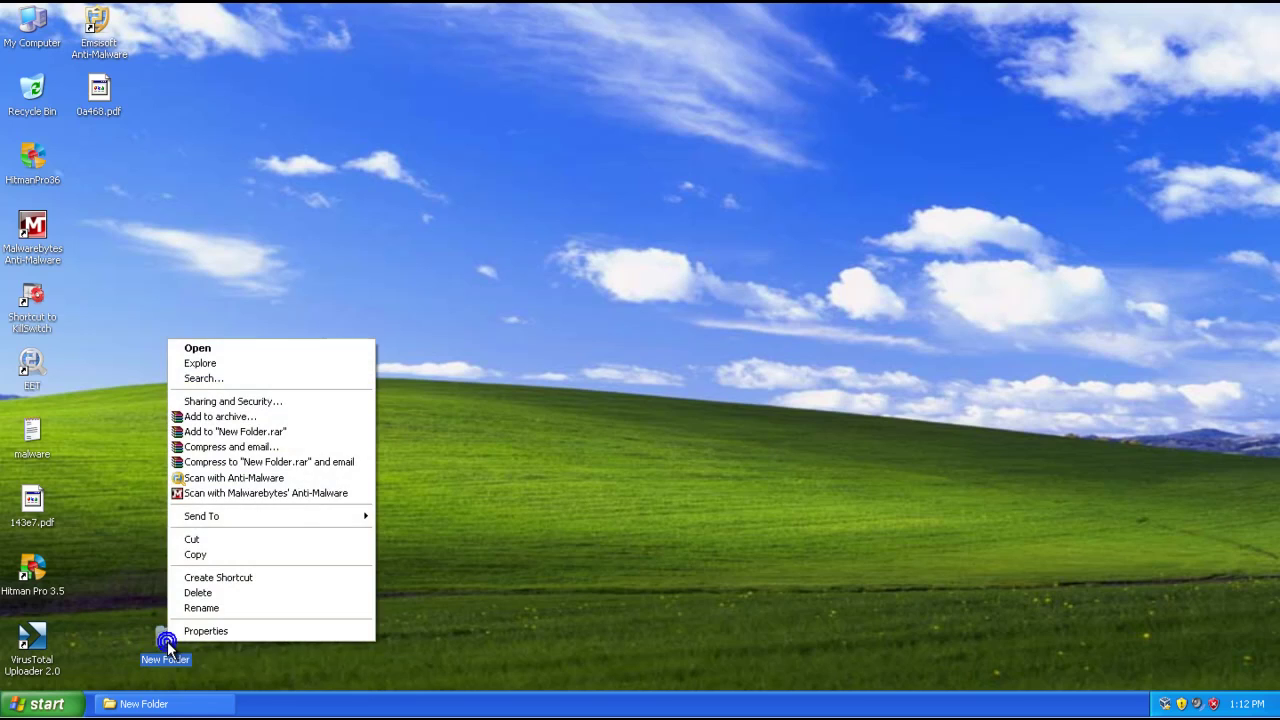
left_click(250, 479)
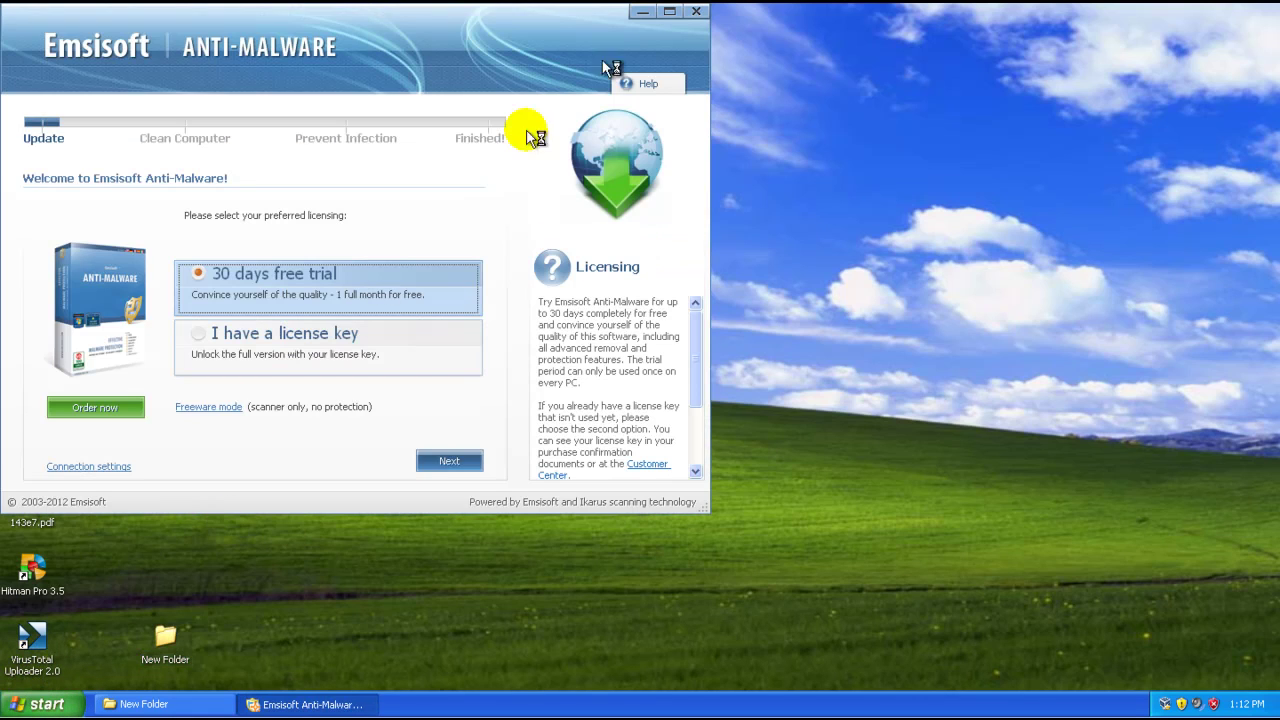
left_click(697, 18)
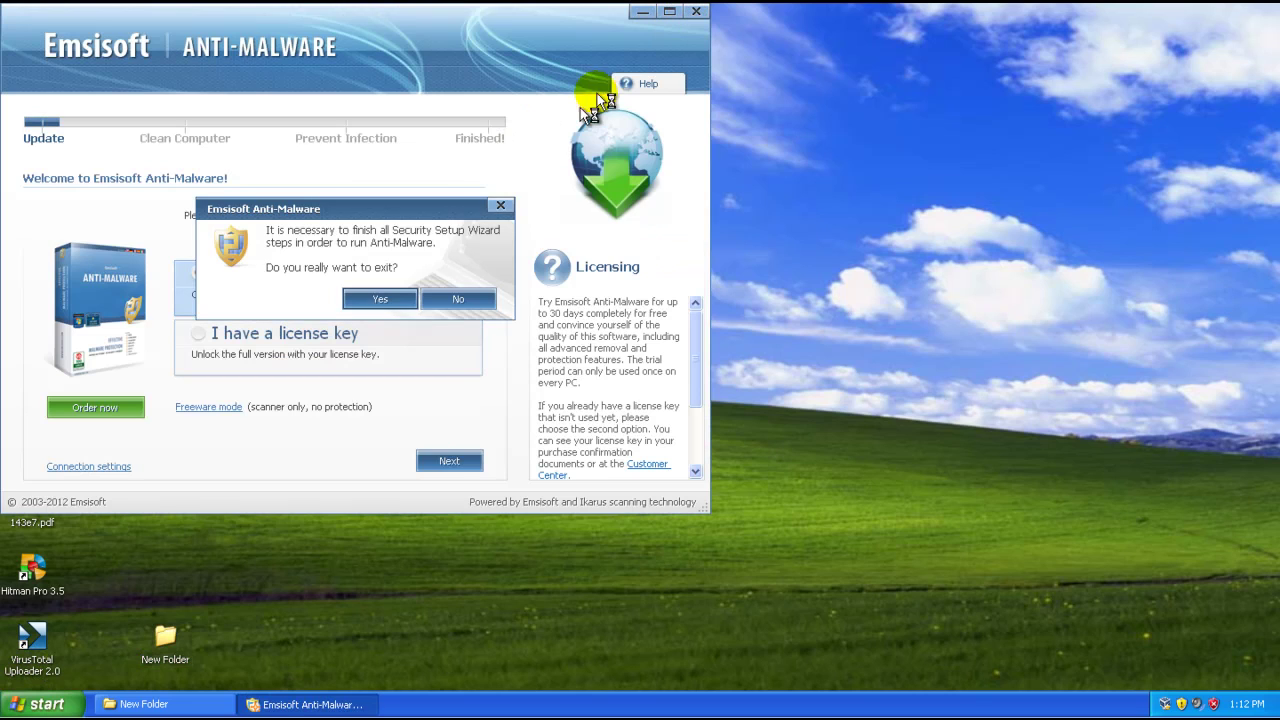
left_click(389, 299)
right_click(389, 244)
left_click(400, 261)
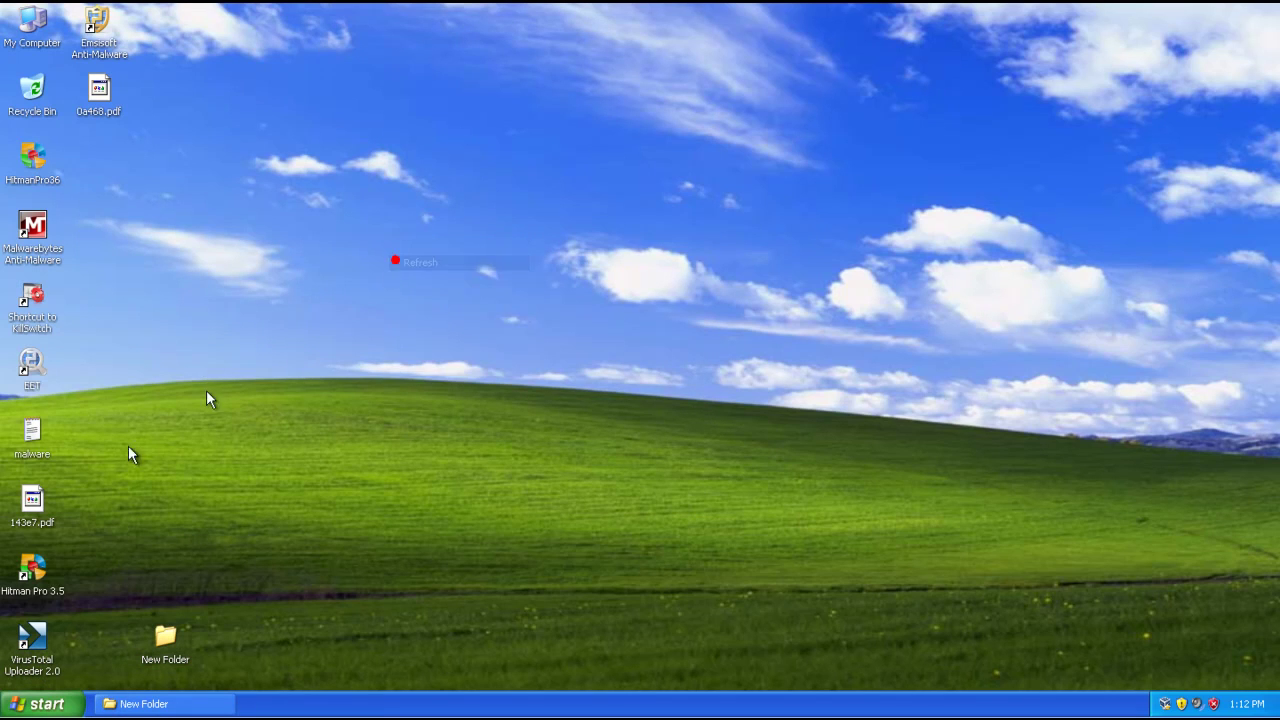
- Launch the Emergency Kit Scanner from the EET desktop shortcut's launcher and start its online update
double_click(31, 366)
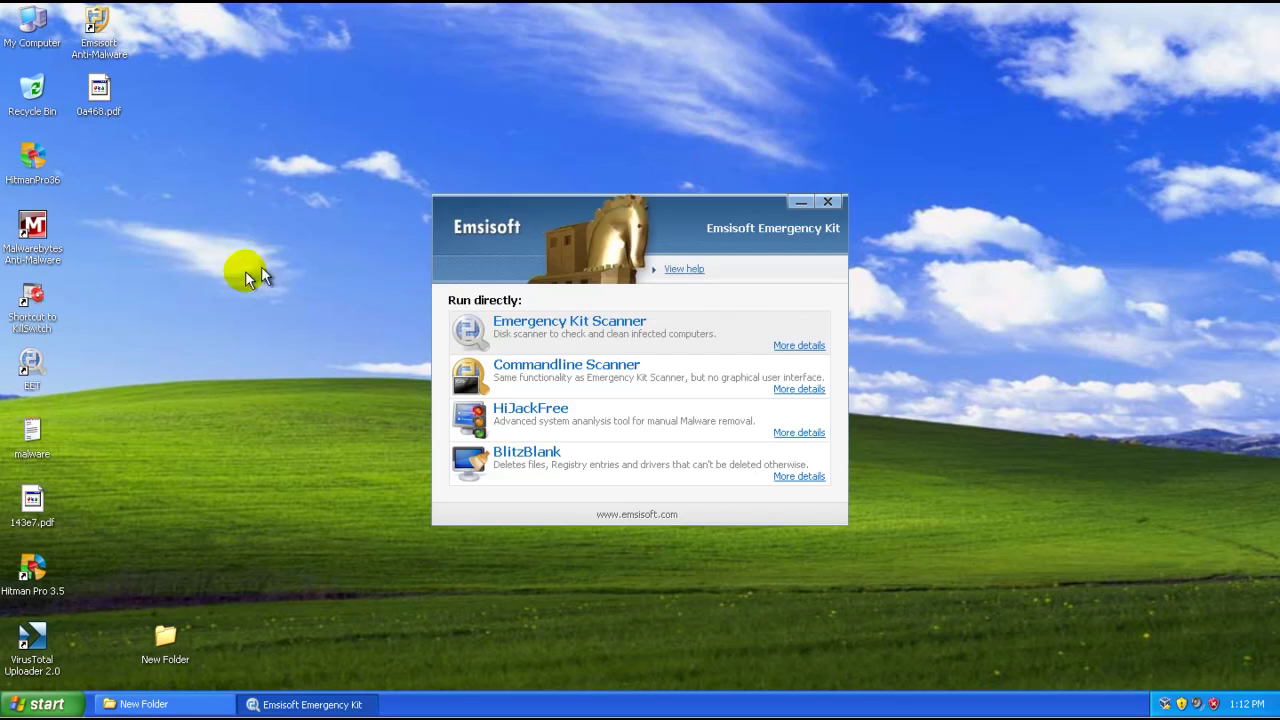
left_click(563, 329)
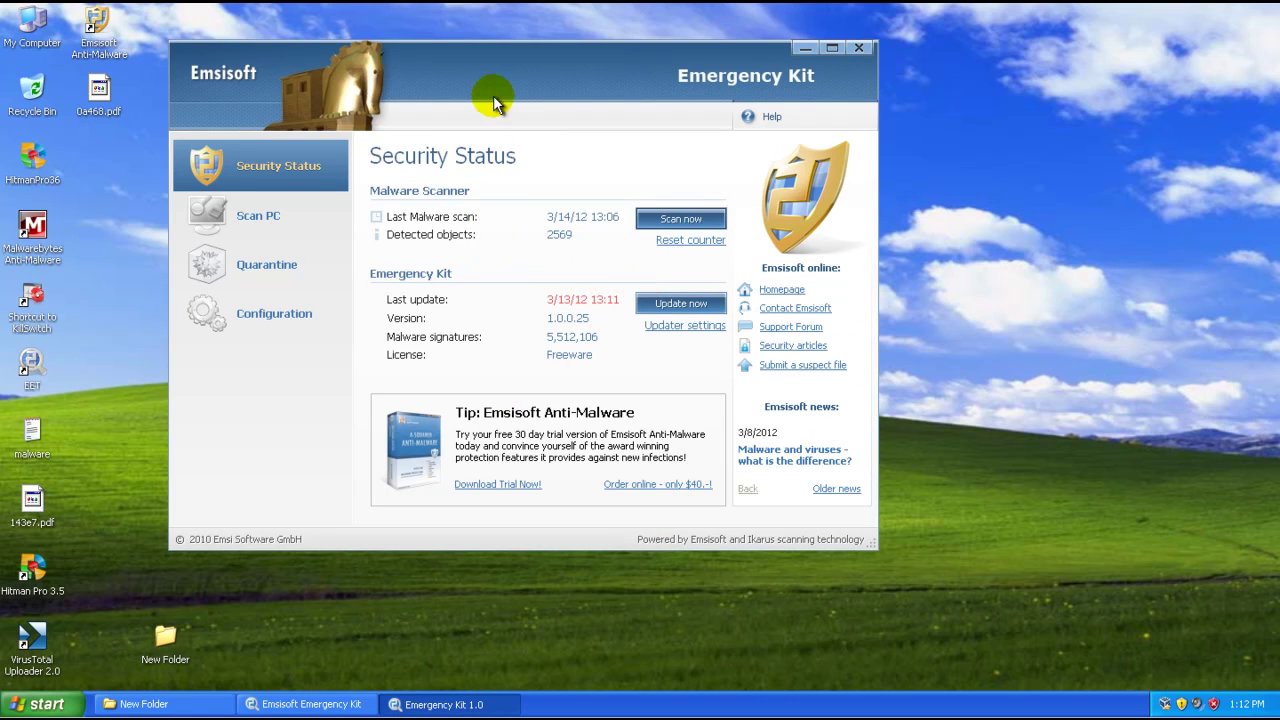
left_click_drag(491, 91, 561, 114)
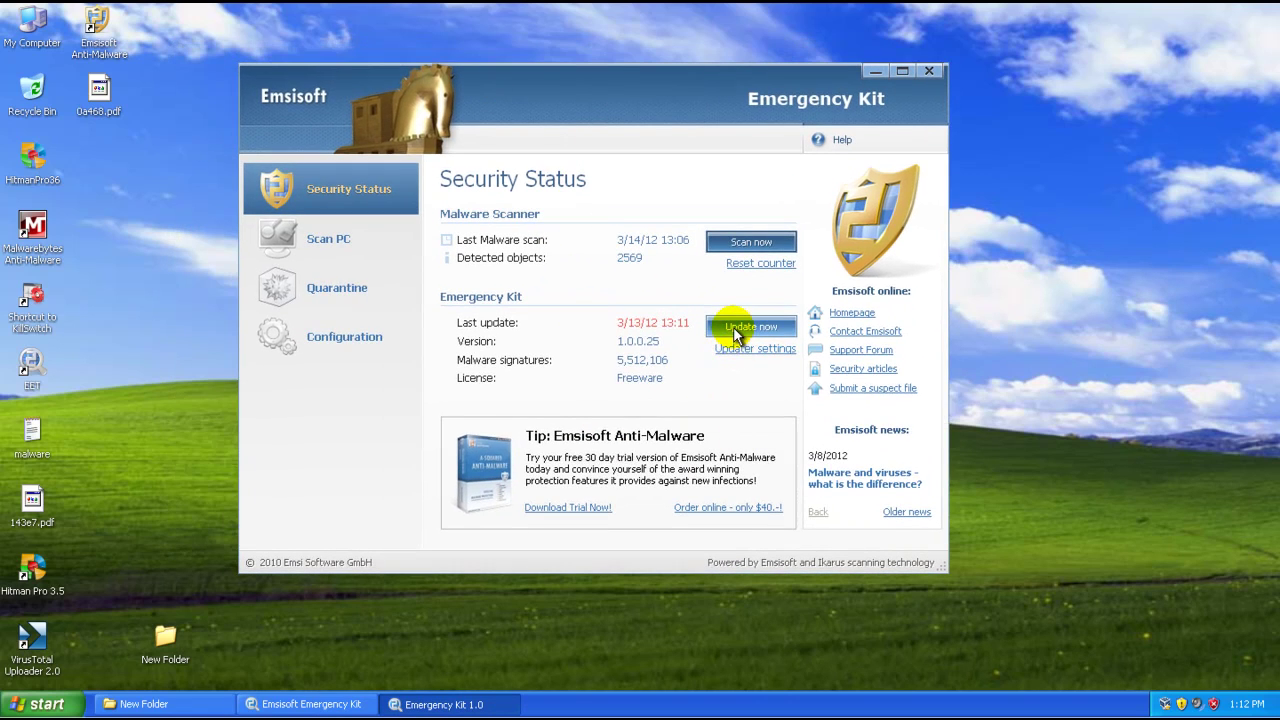
left_click(736, 330)
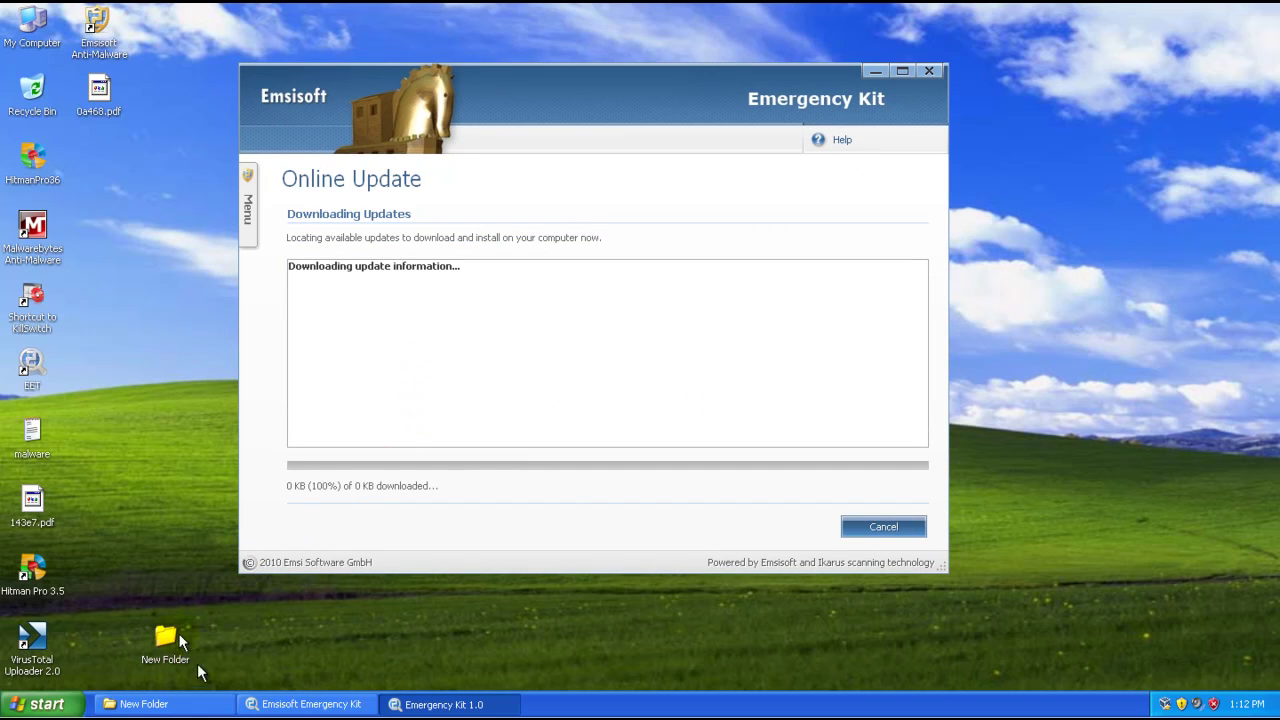
- Check the file count in the desktop New Folder's properties, browse its malware samples and close the folder
right_click(172, 650)
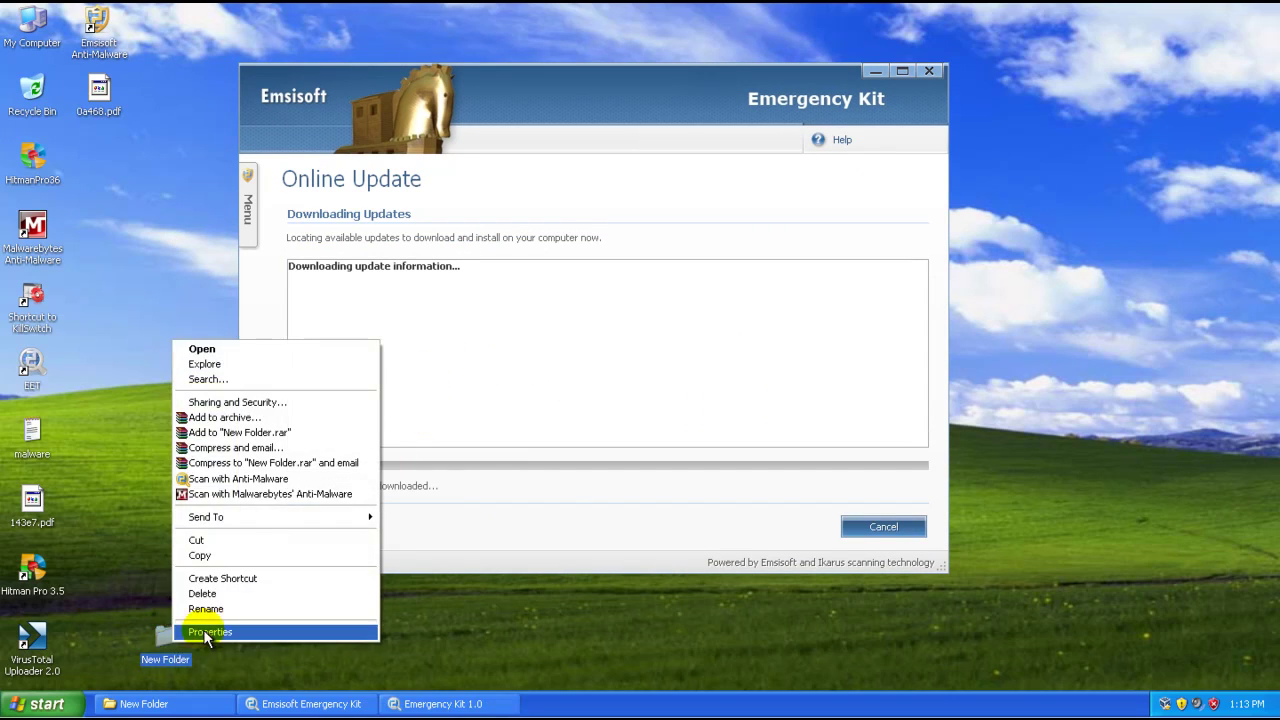
left_click(203, 627)
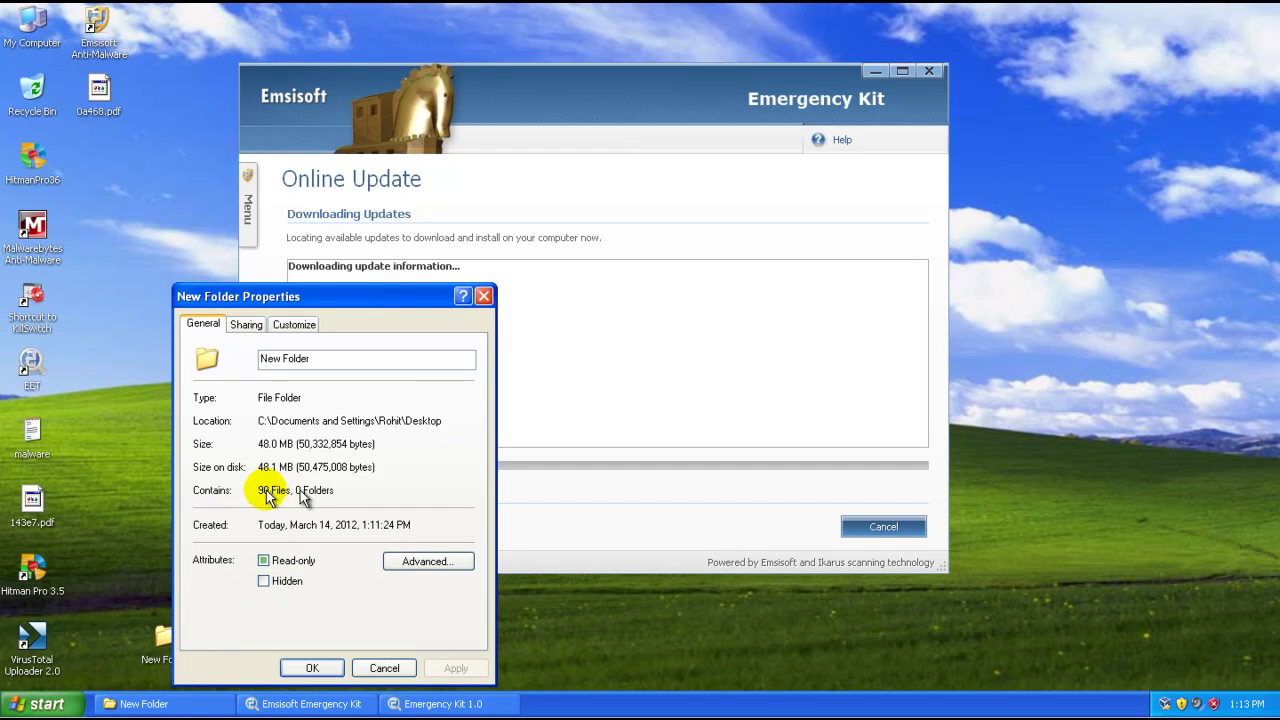
left_click(483, 297)
double_click(183, 650)
left_click(580, 266)
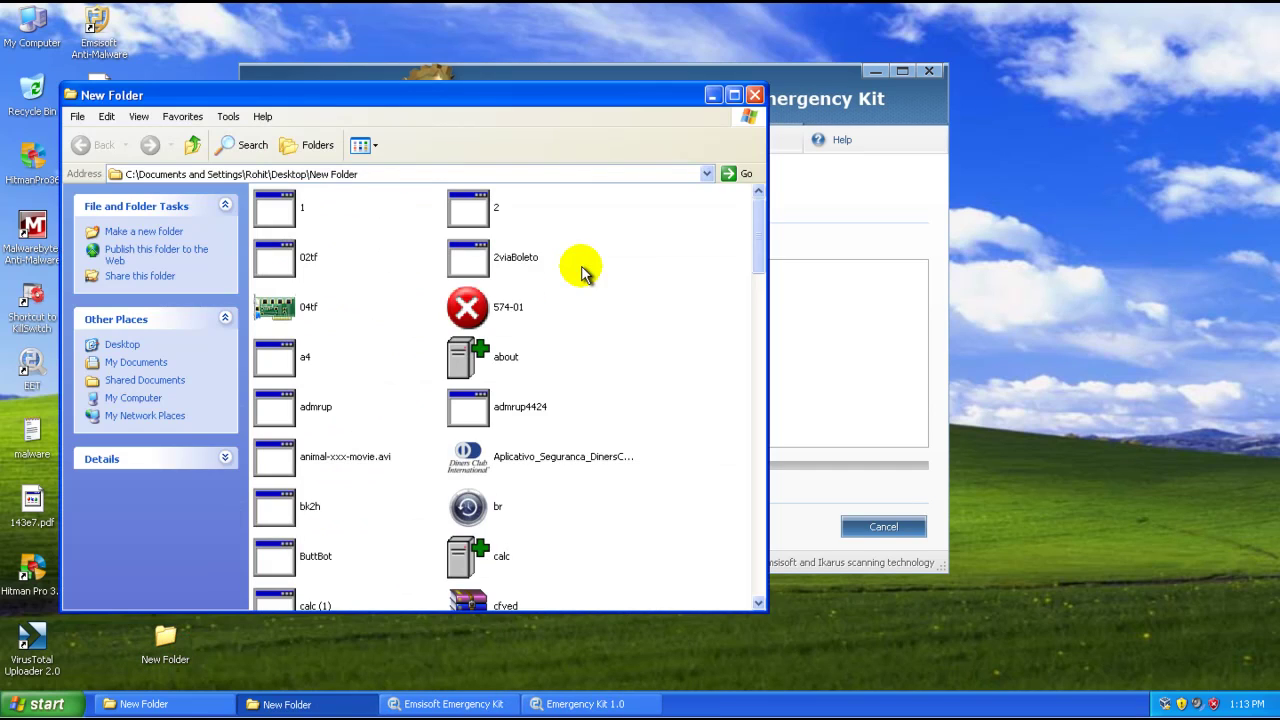
scroll(580, 266, "down", 15)
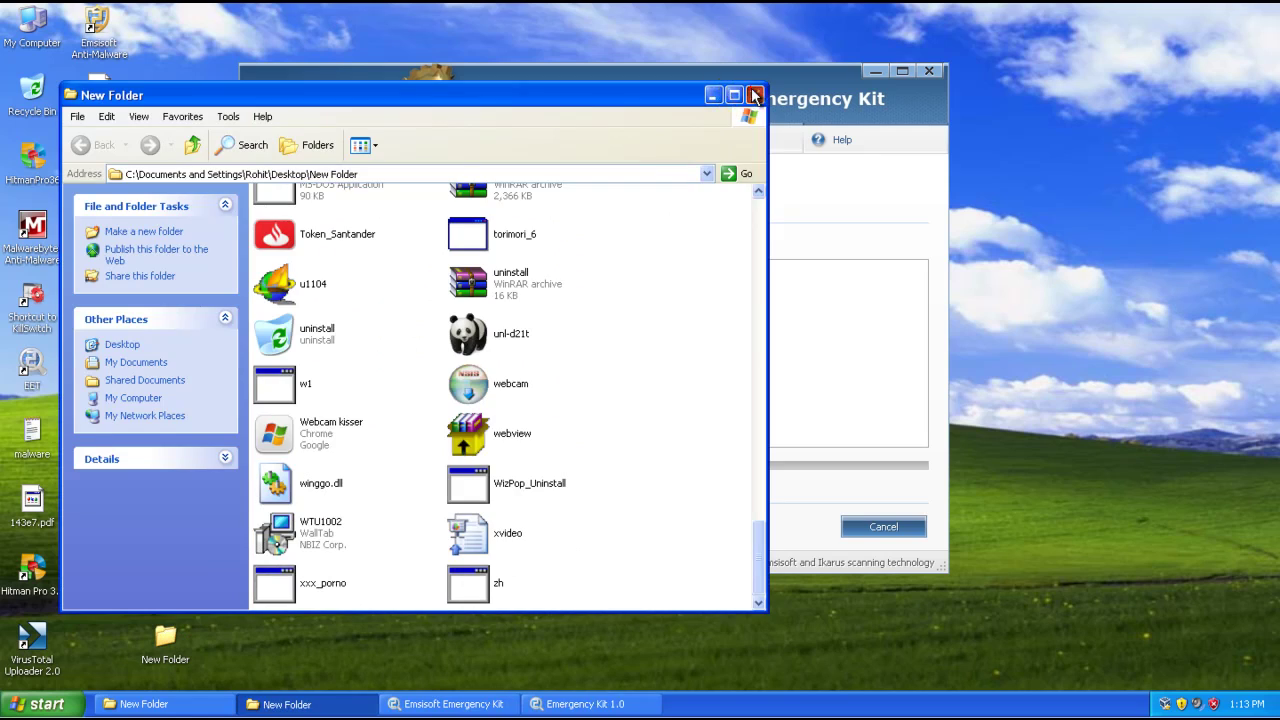
left_click(754, 95)
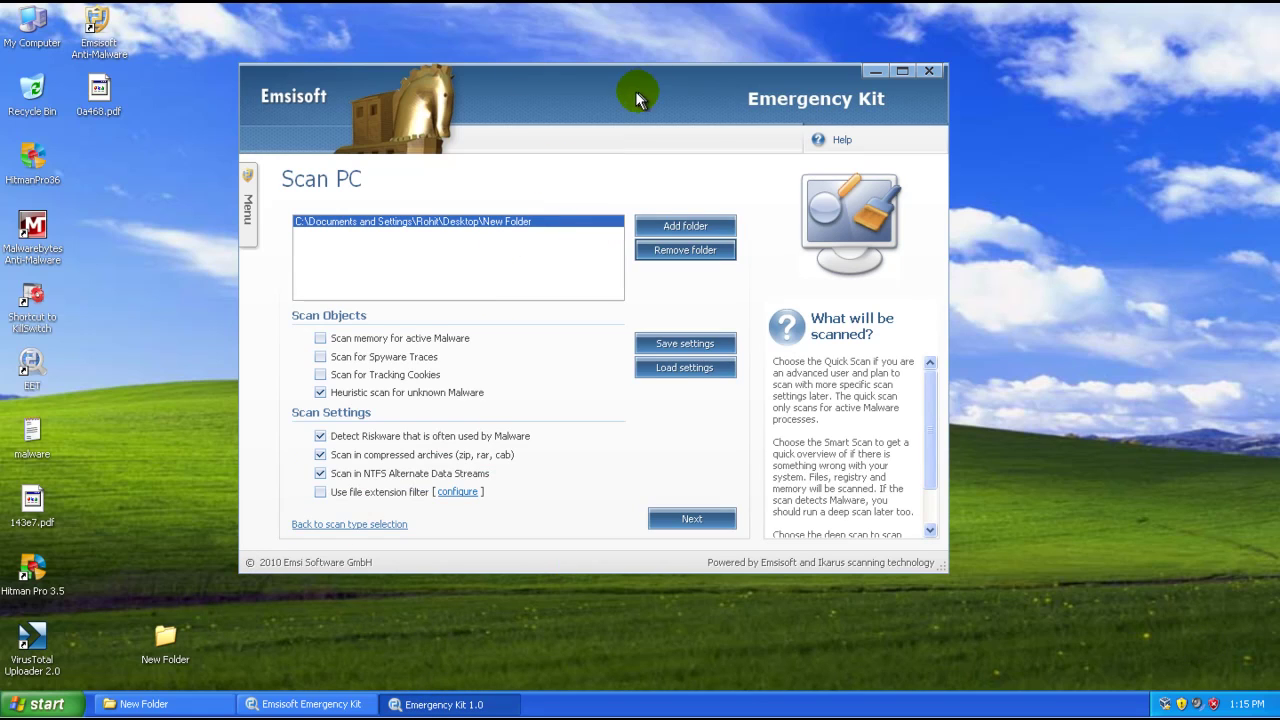
- Start the Emergency Kit scan of the desktop's New Folder with the shown scan settings
left_click_drag(635, 91, 637, 86)
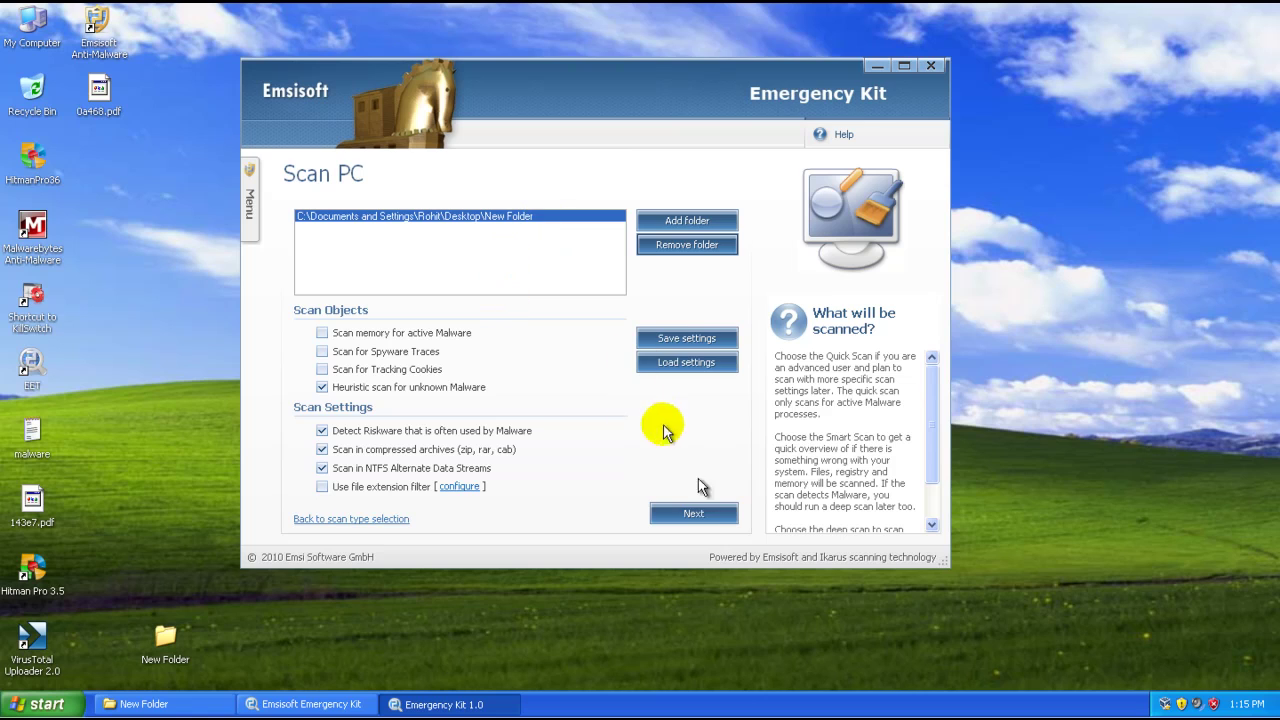
left_click(690, 512)
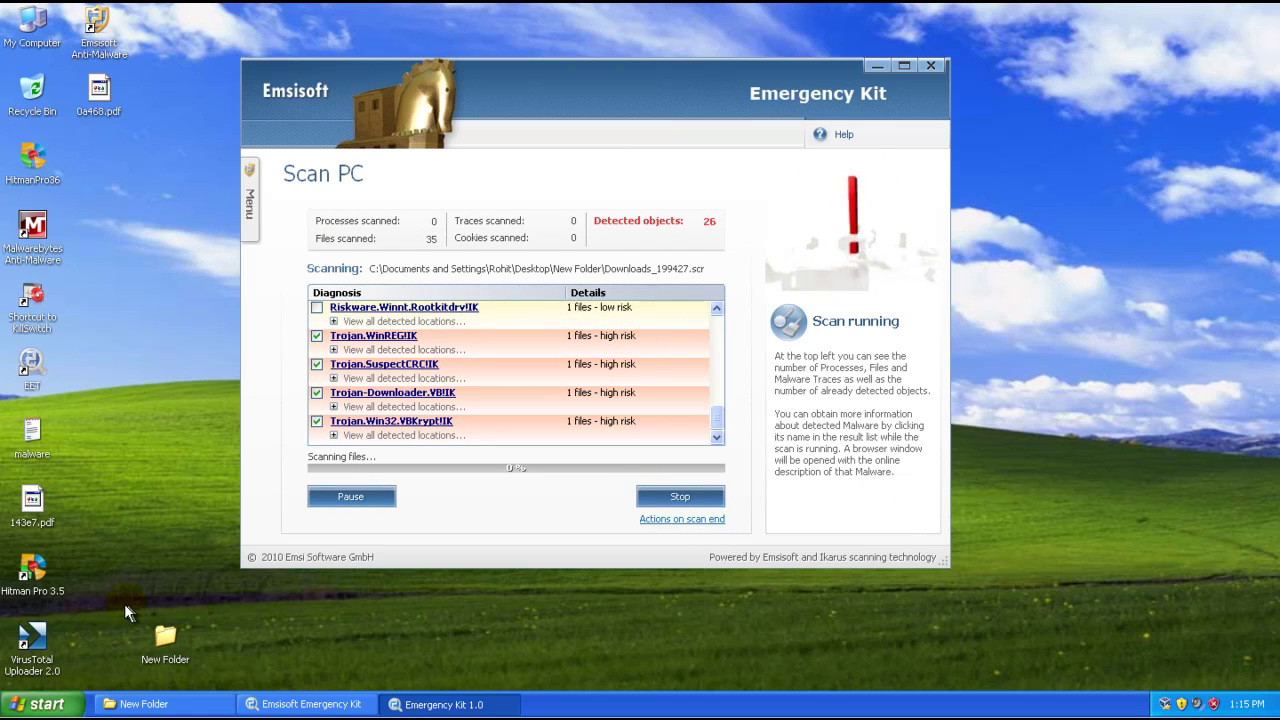
- Open Calculator while the scan runs and bring the Emergency Kit window back to the front
left_click(41, 707)
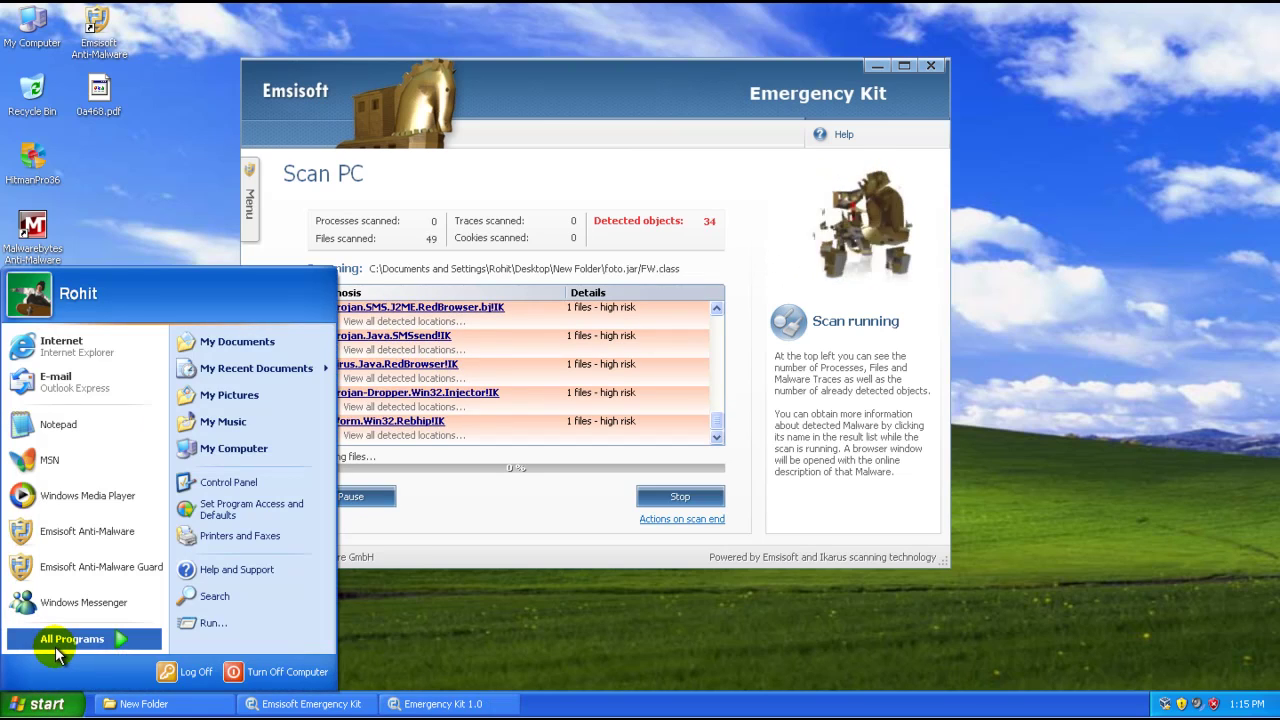
left_click(57, 645)
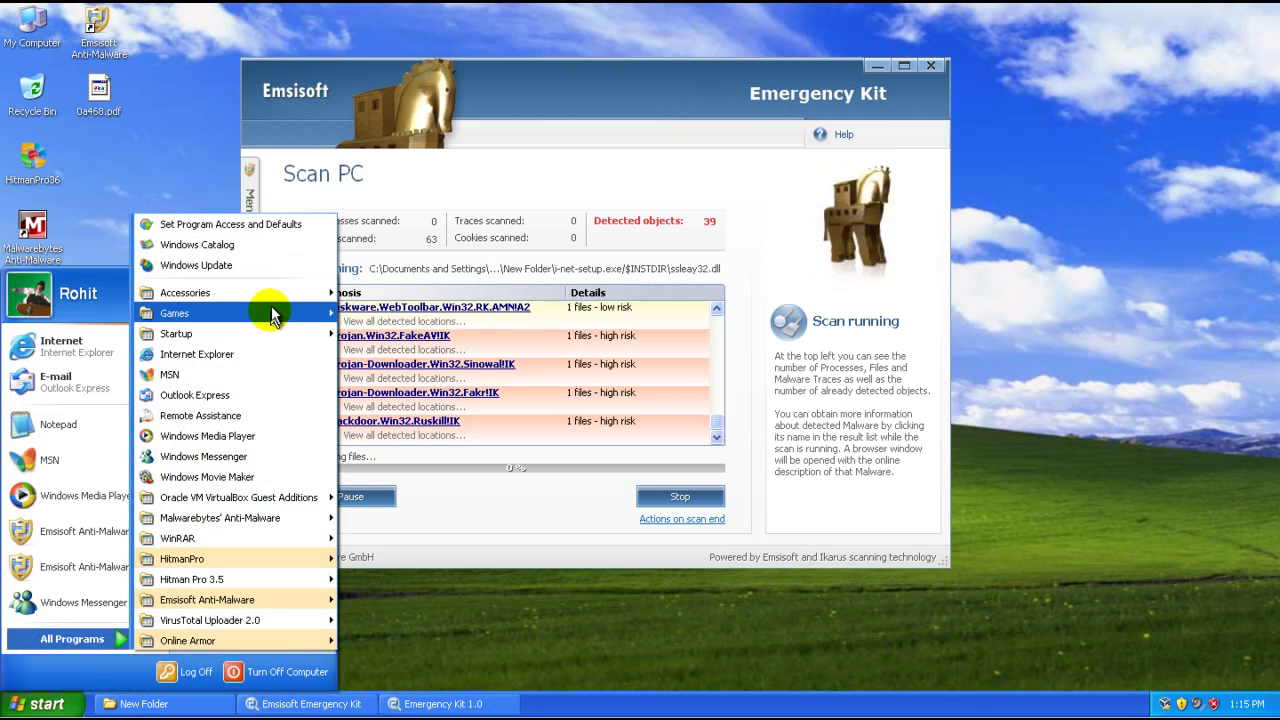
mouse_move(314, 292)
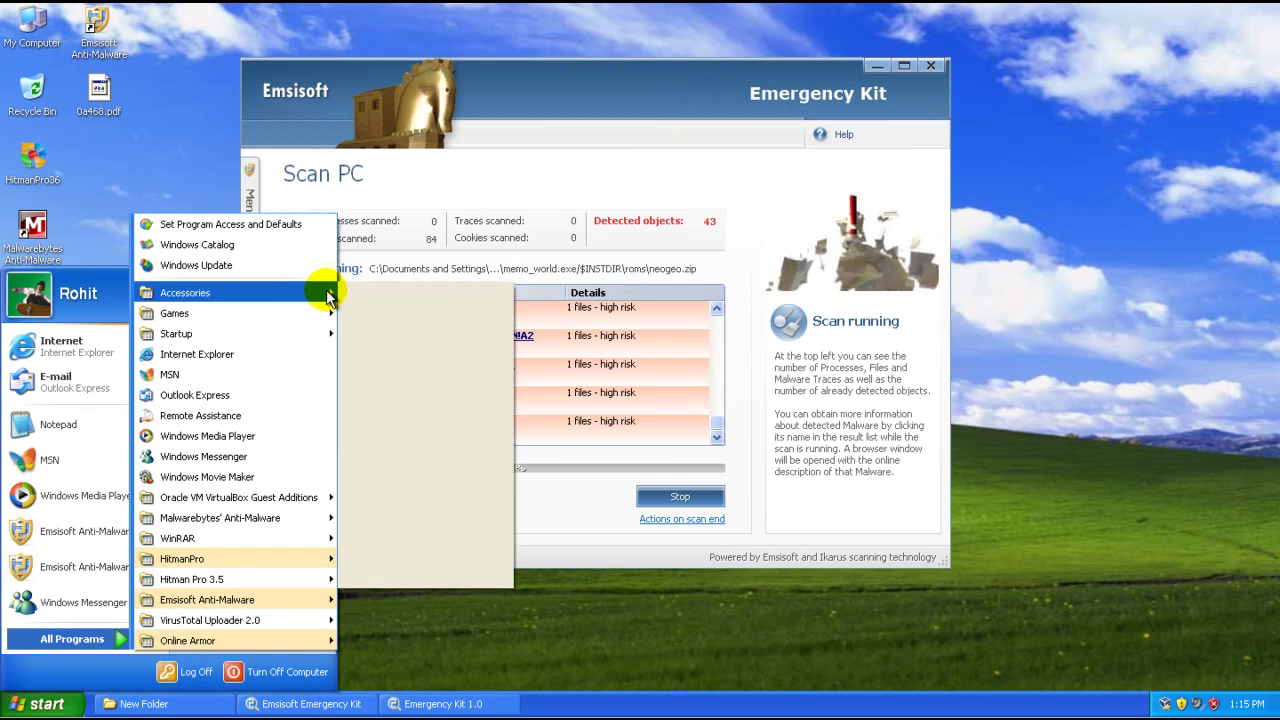
left_click(420, 392)
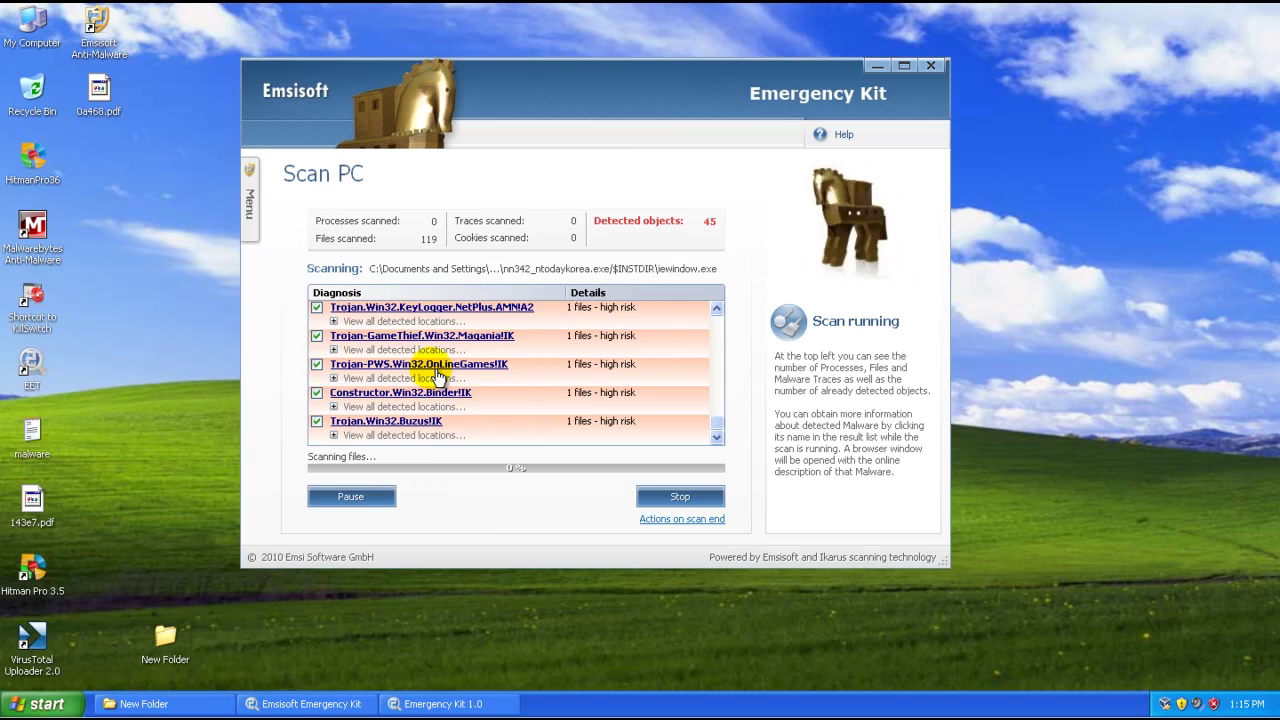
left_click(468, 505)
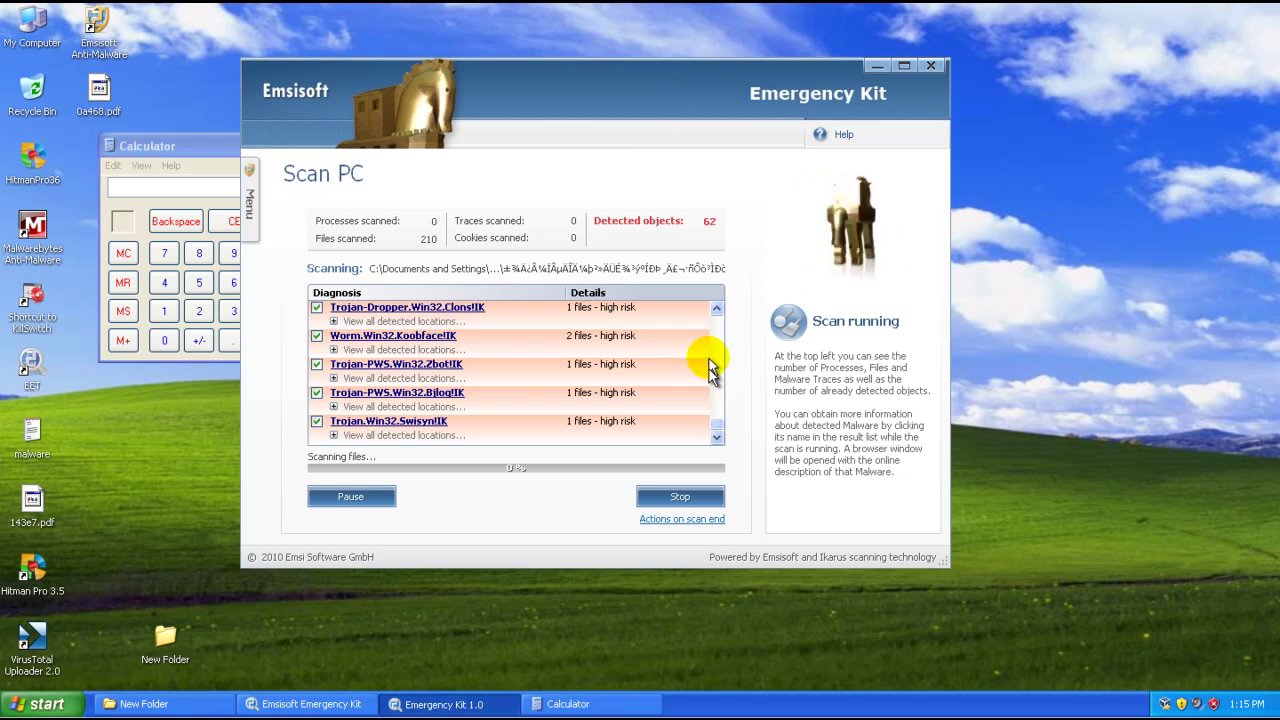
- Include Riskware.Win32.Kraddare!A2 in the selected detections, delete them all and decline the reboot
mouse_move(718, 429)
left_mouse_down()
mouse_move(717, 320)
mouse_move(718, 440)
left_mouse_up()
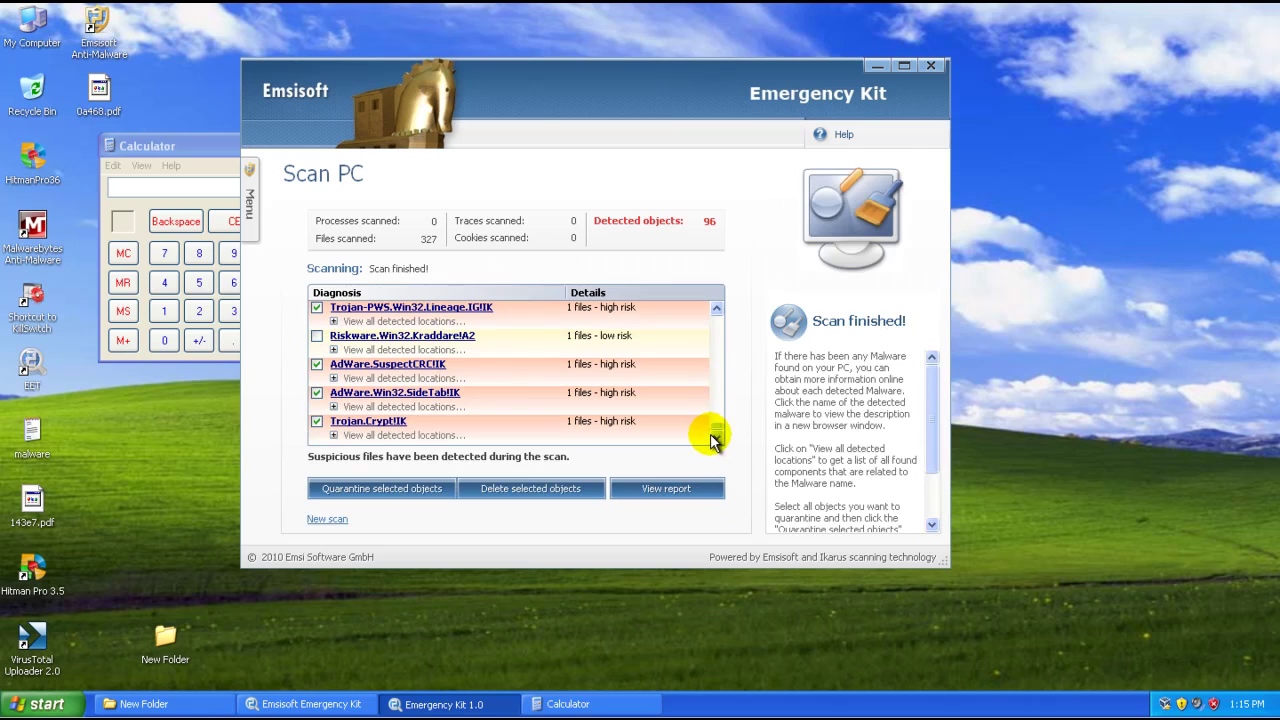
left_click(658, 246)
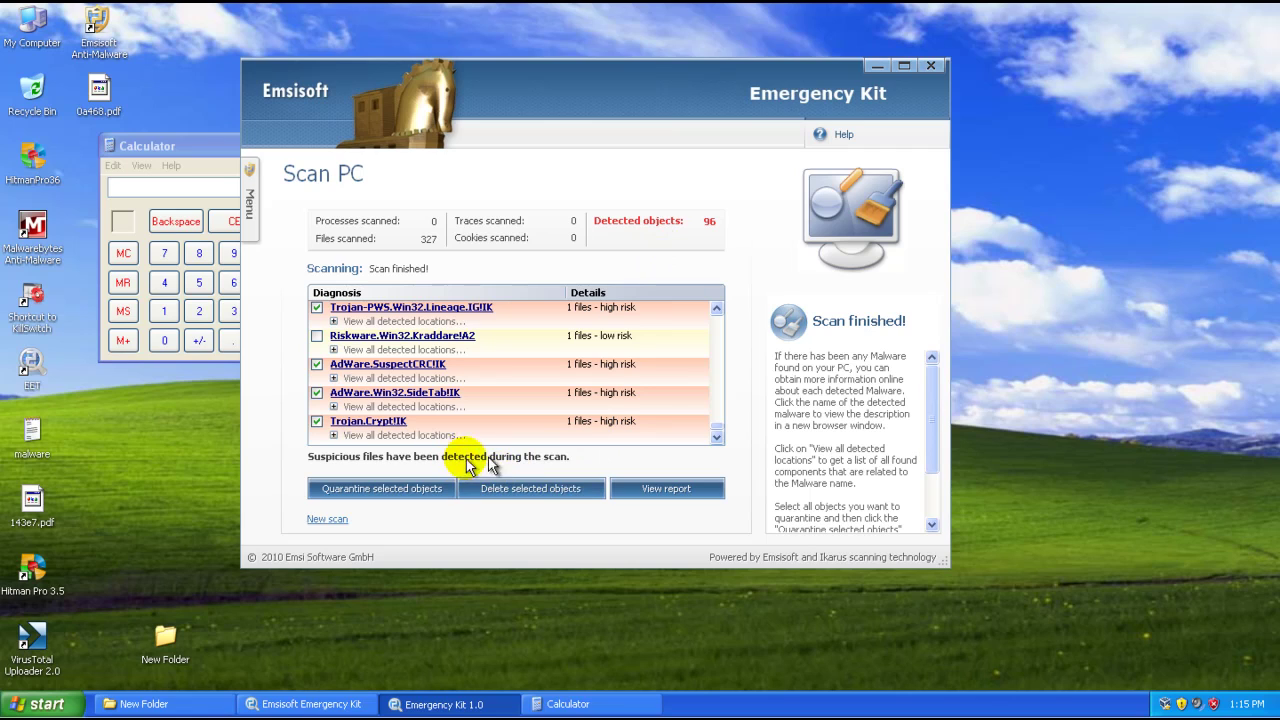
mouse_move(717, 428)
left_mouse_down()
mouse_move(717, 318)
mouse_move(722, 450)
left_mouse_up()
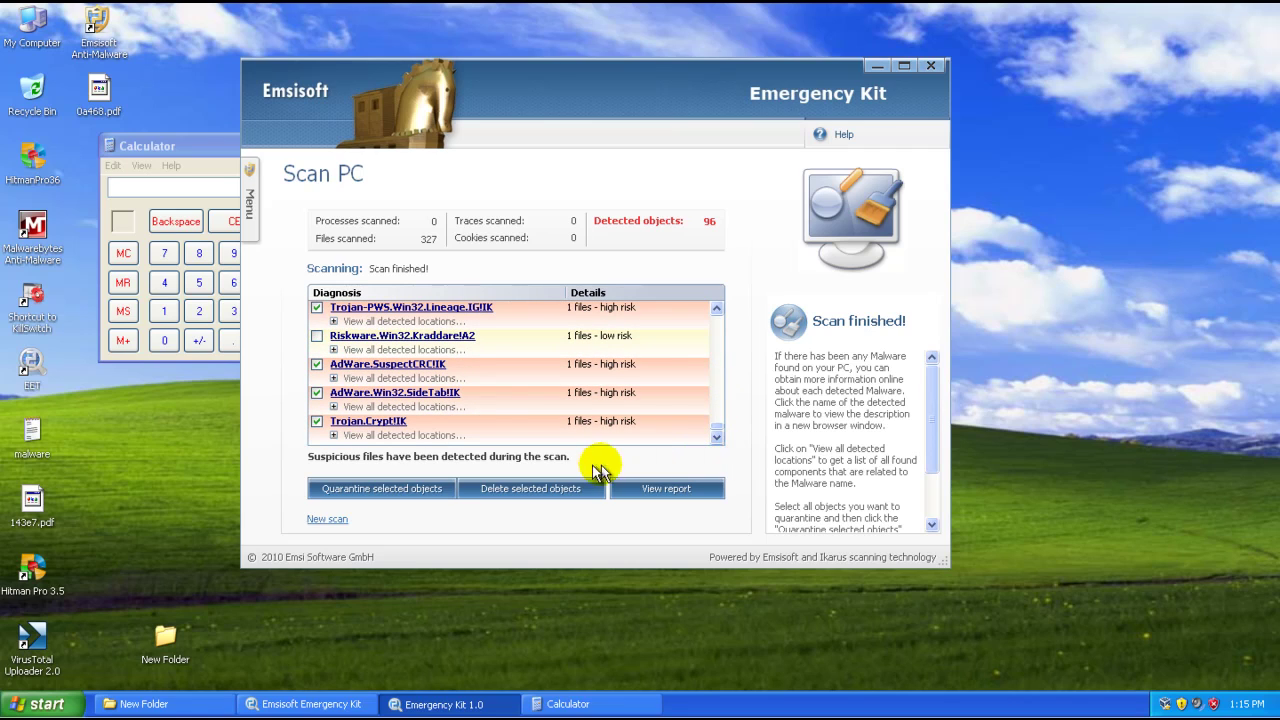
left_click(320, 338)
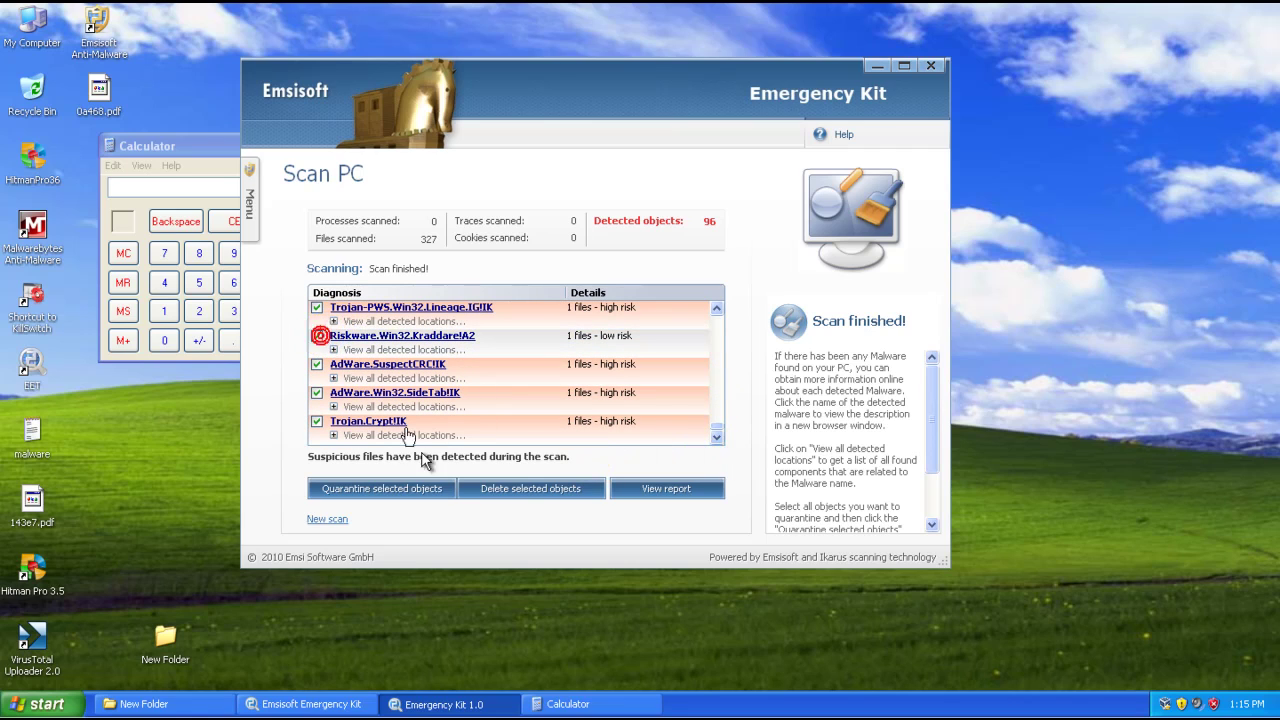
left_click(528, 488)
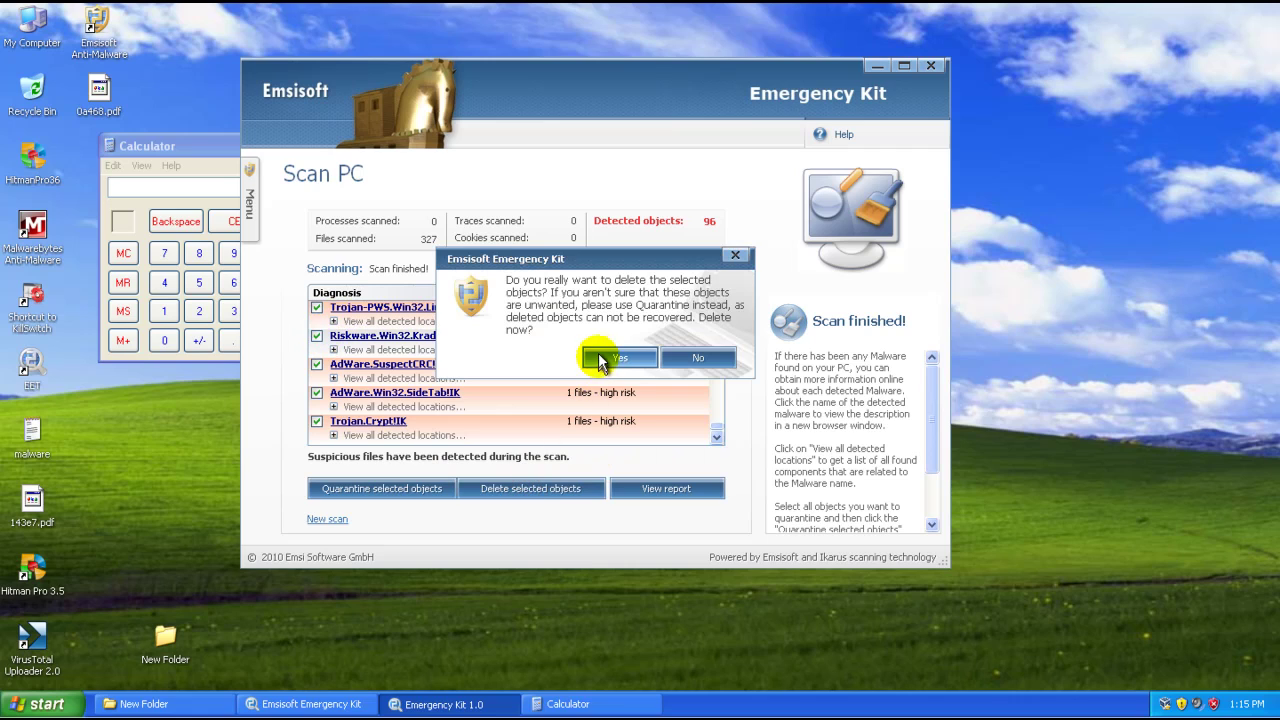
left_click(603, 359)
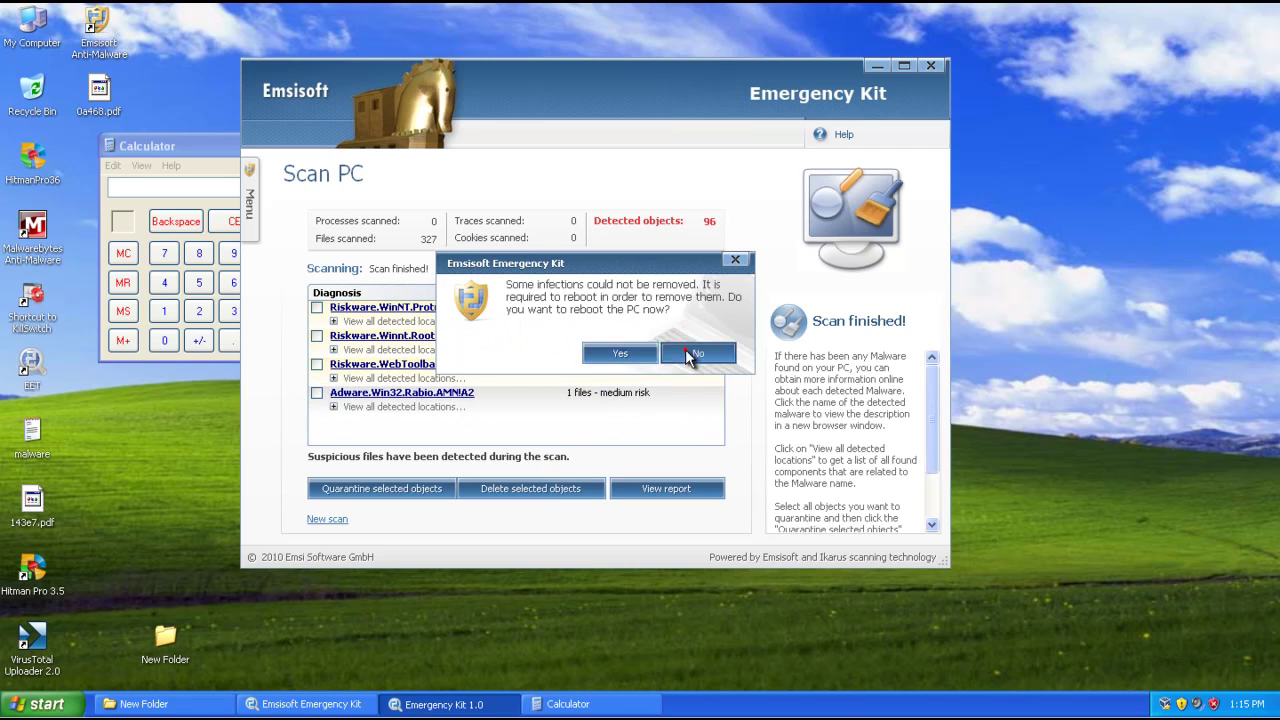
left_click(697, 353)
- Select the remaining riskware and adware detections, delete them and close both Emergency Kit windows
left_click(316, 309)
left_click(316, 336)
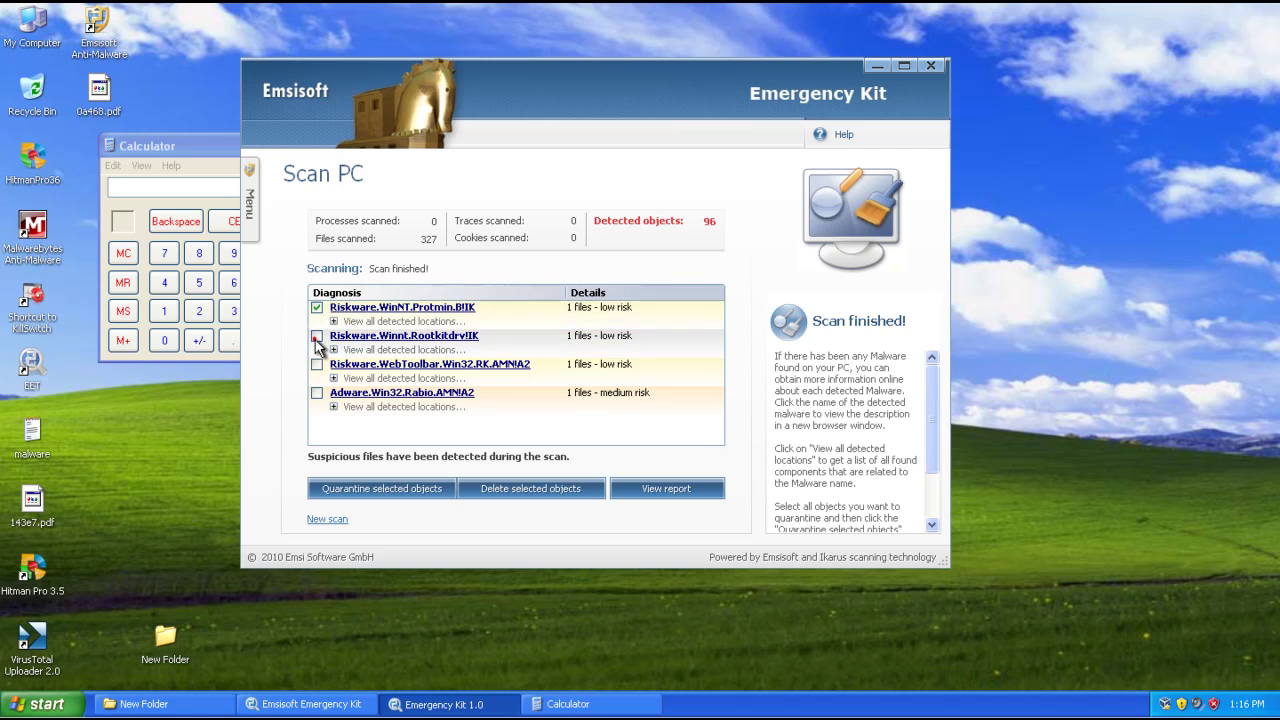
left_click(316, 364)
left_click(316, 393)
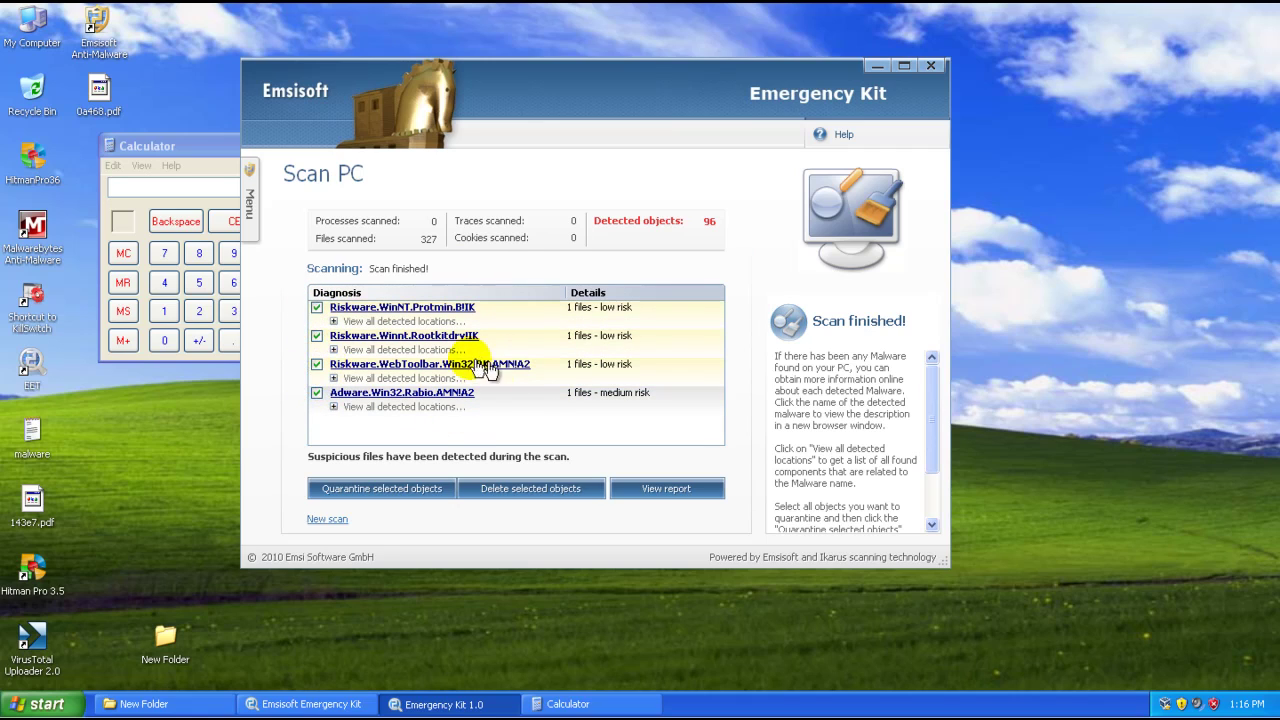
left_click(333, 406)
left_click(333, 406)
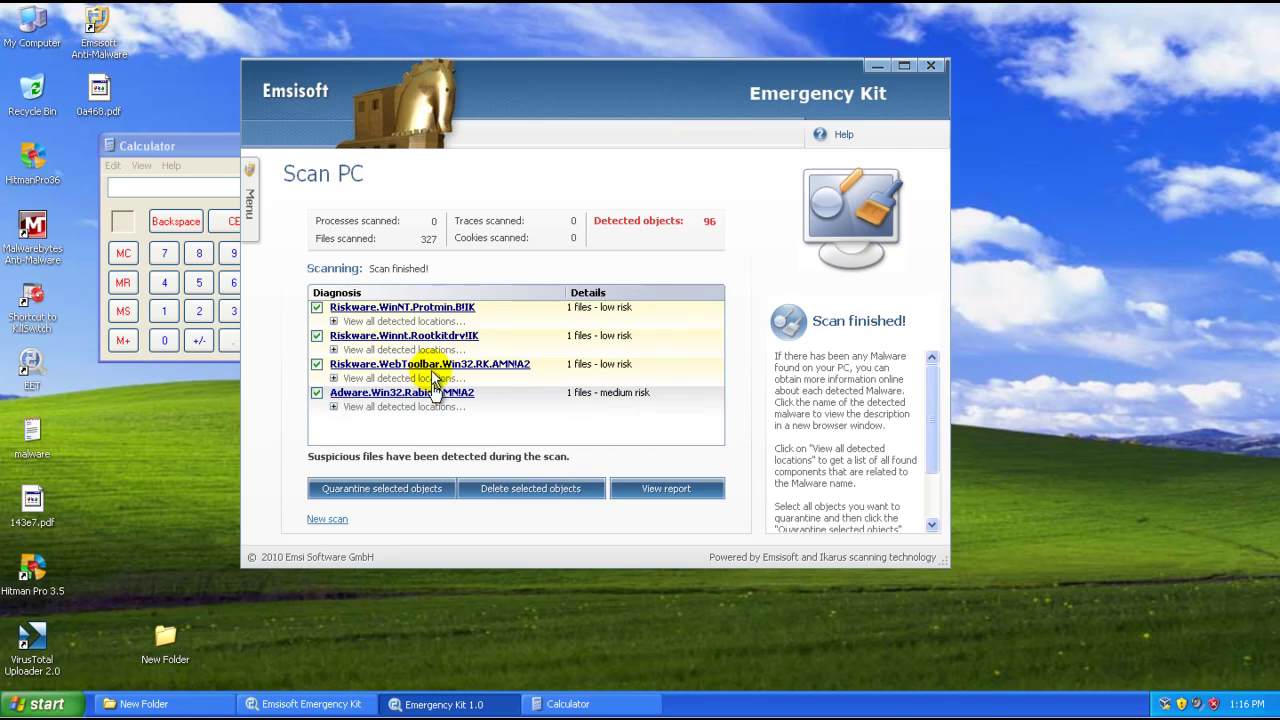
left_click(316, 393)
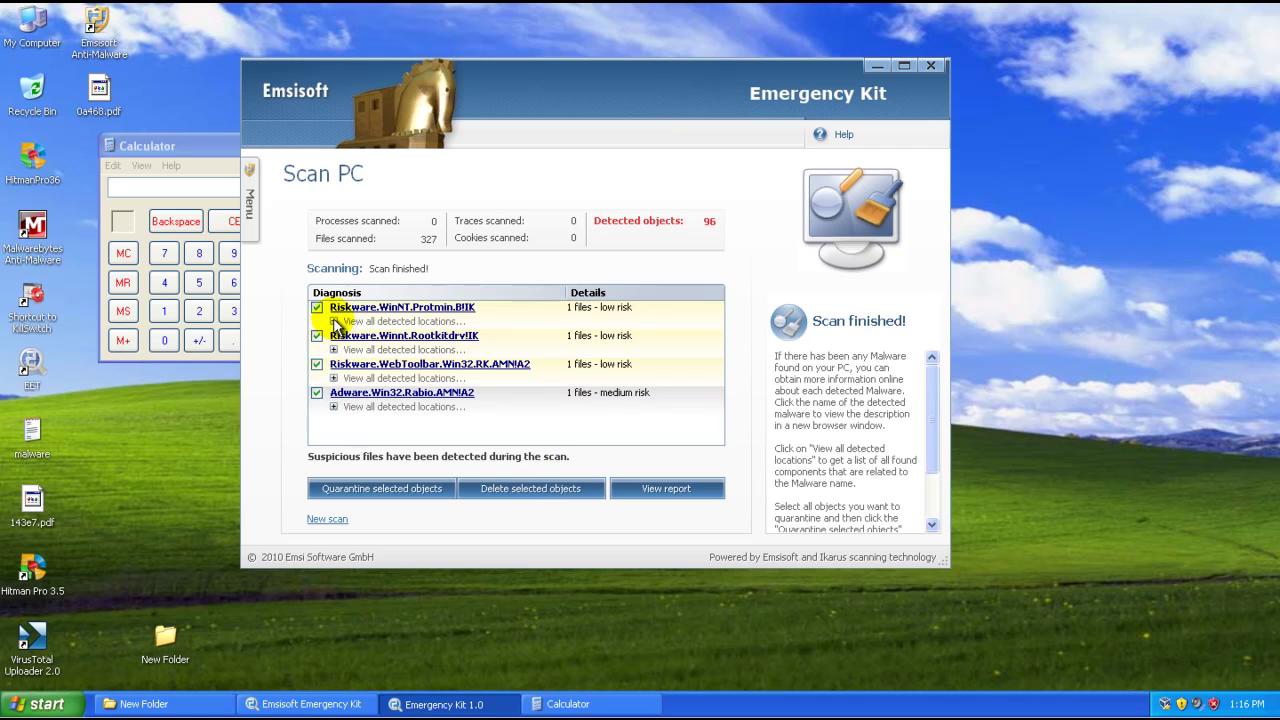
left_click(530, 488)
left_click(616, 360)
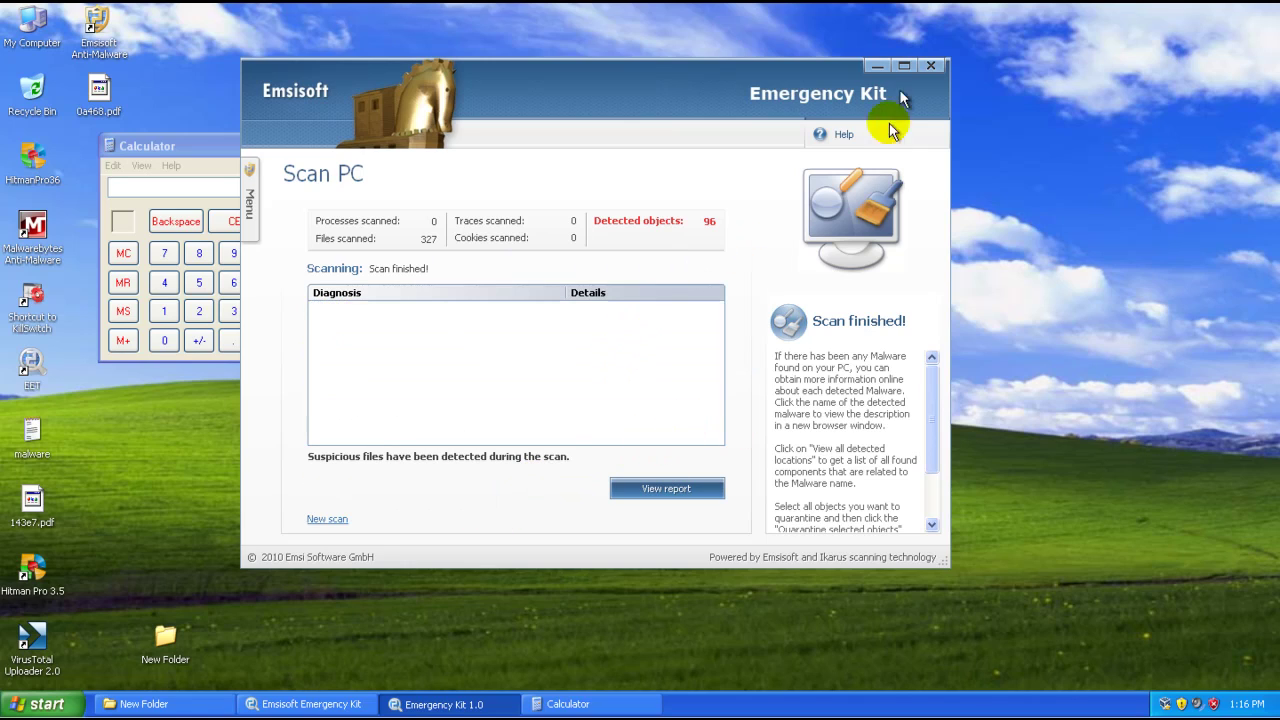
left_click(930, 65)
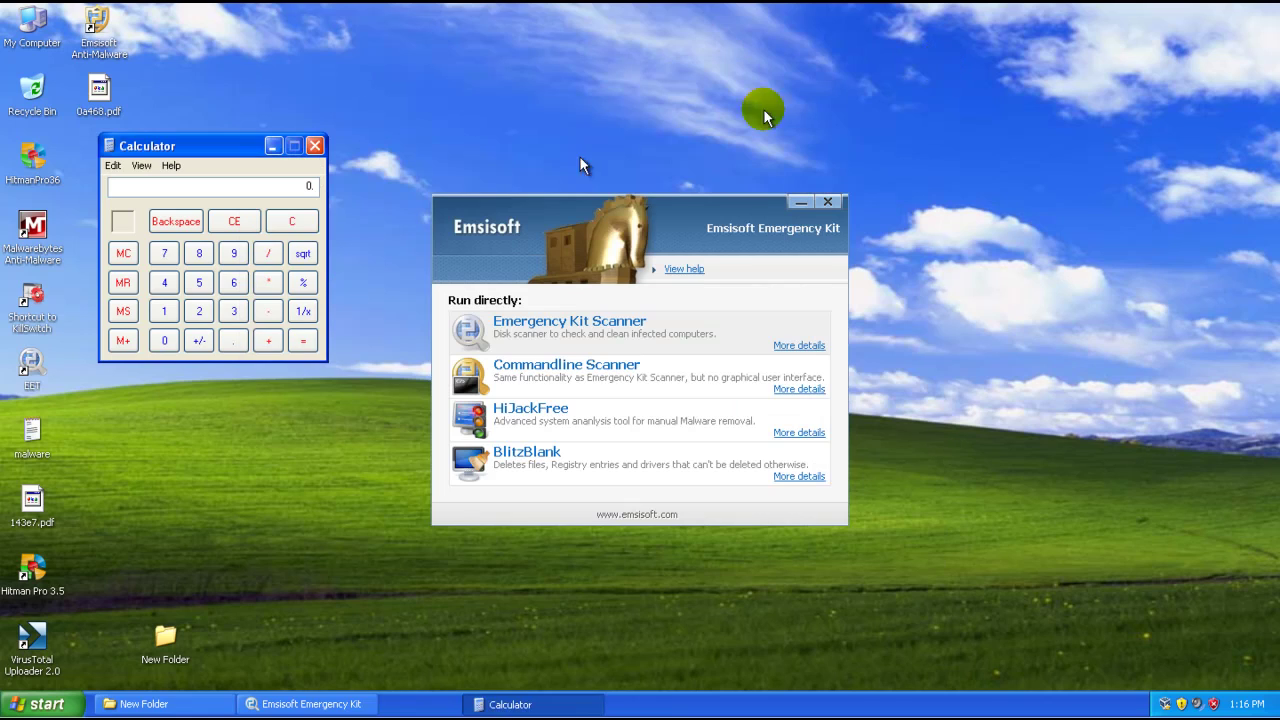
left_click(827, 201)
- Check which files remain in the desktop's New Folder and view their count in the folder properties
double_click(166, 632)
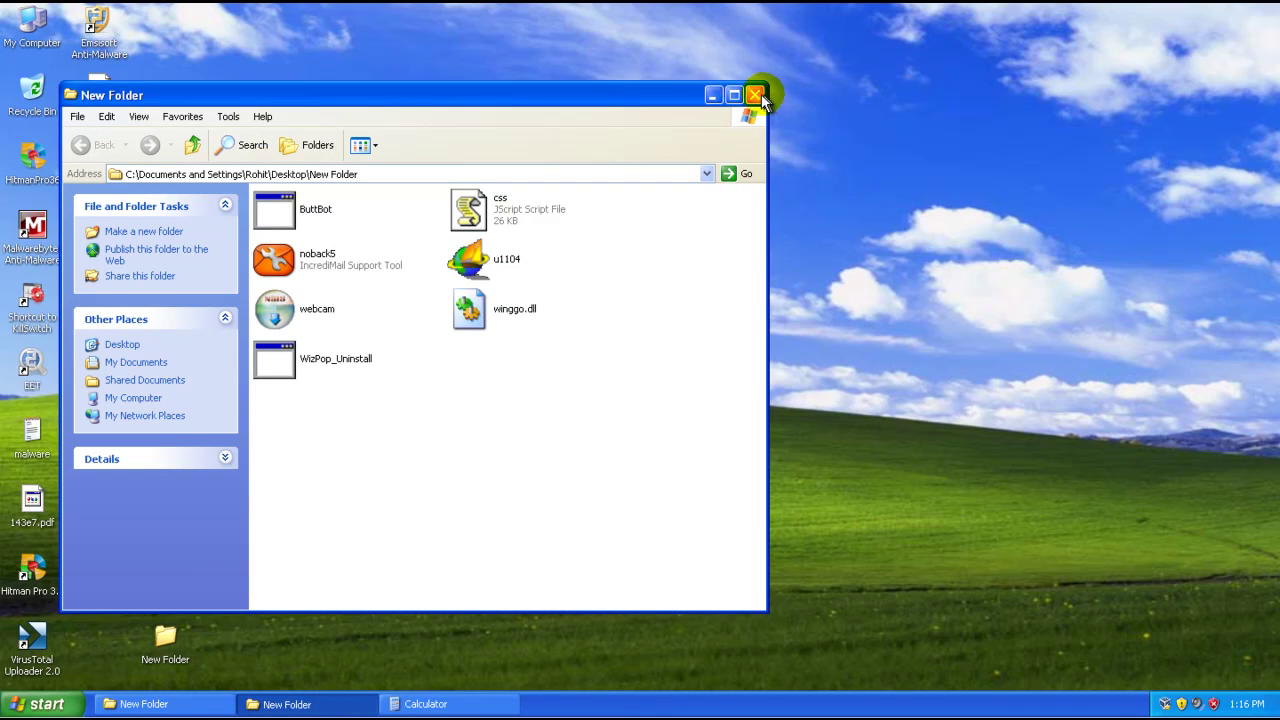
left_click(755, 95)
right_click(182, 643)
left_click(222, 632)
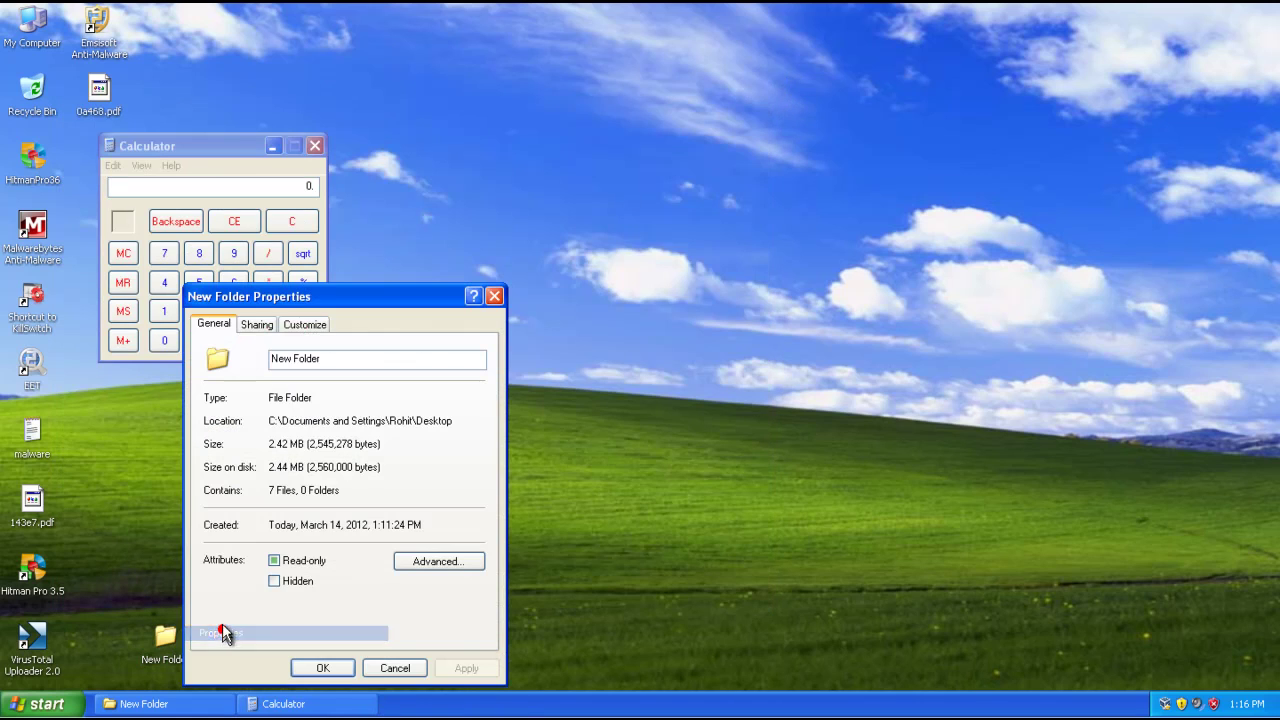
left_click(494, 296)
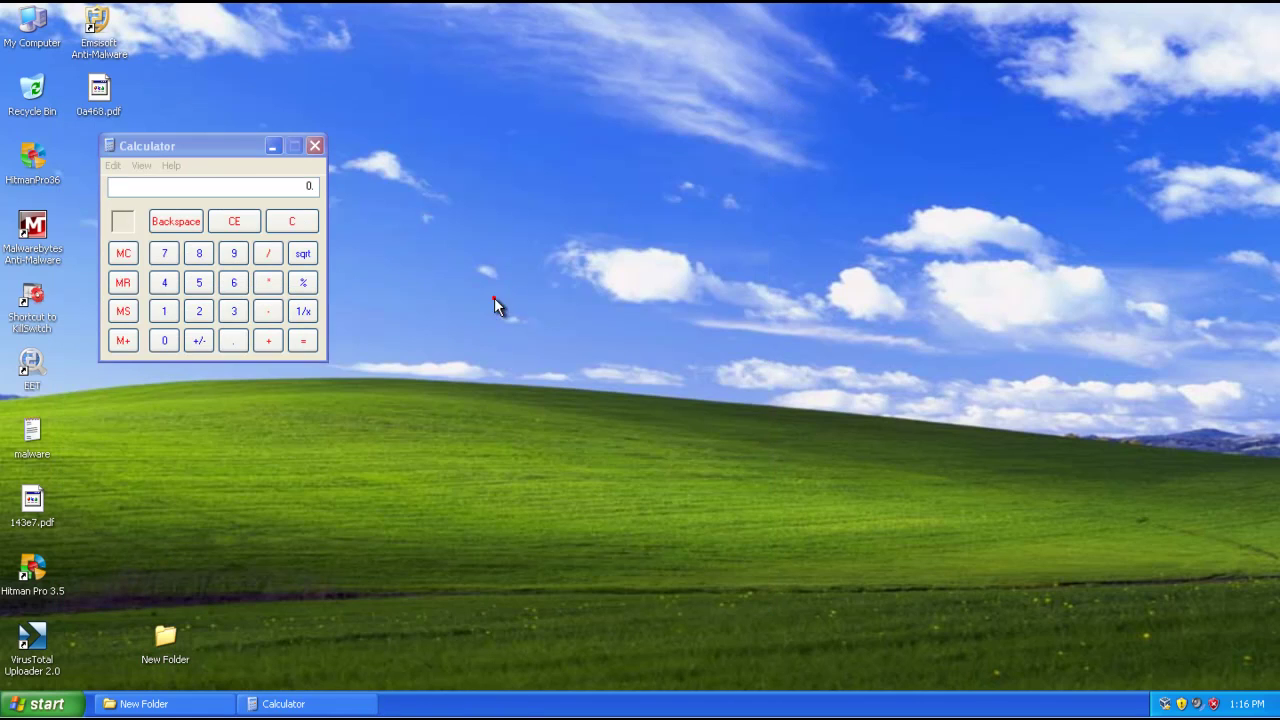
- Calculate the detection ratio in Calculator by subtracting 7 from 90 and dividing by 90, and close it
left_click(234, 253)
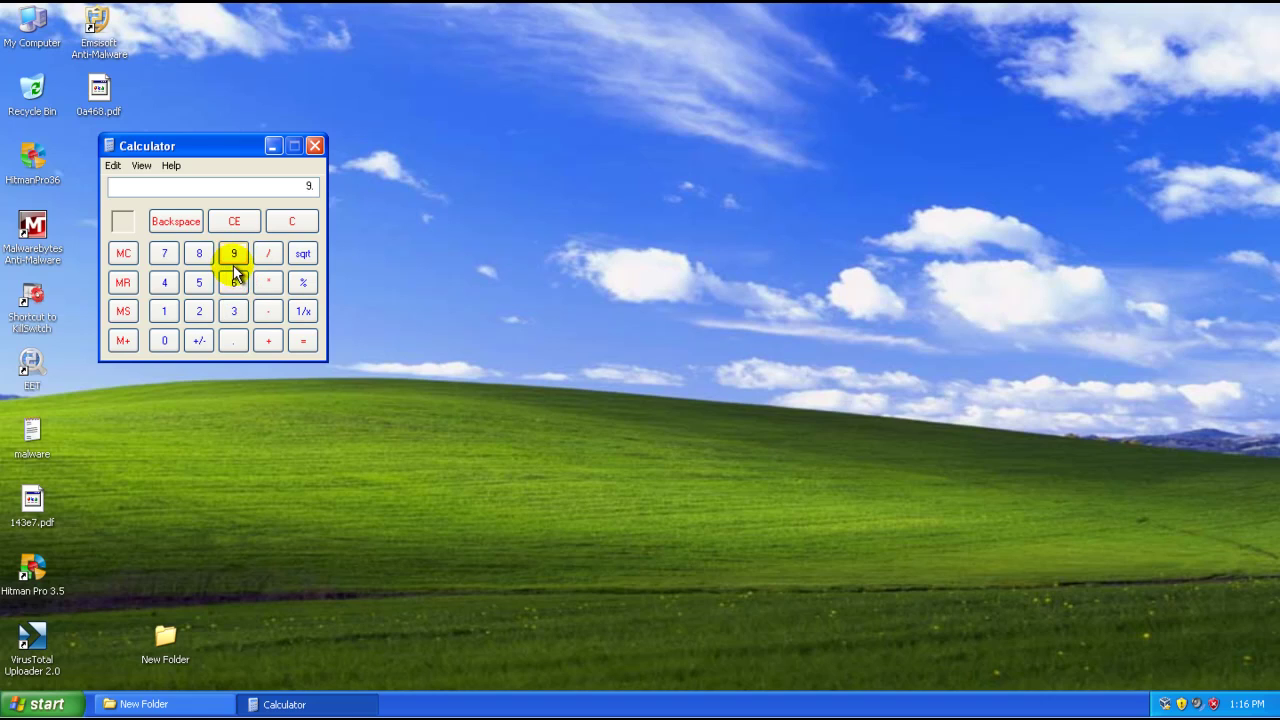
left_click(166, 339)
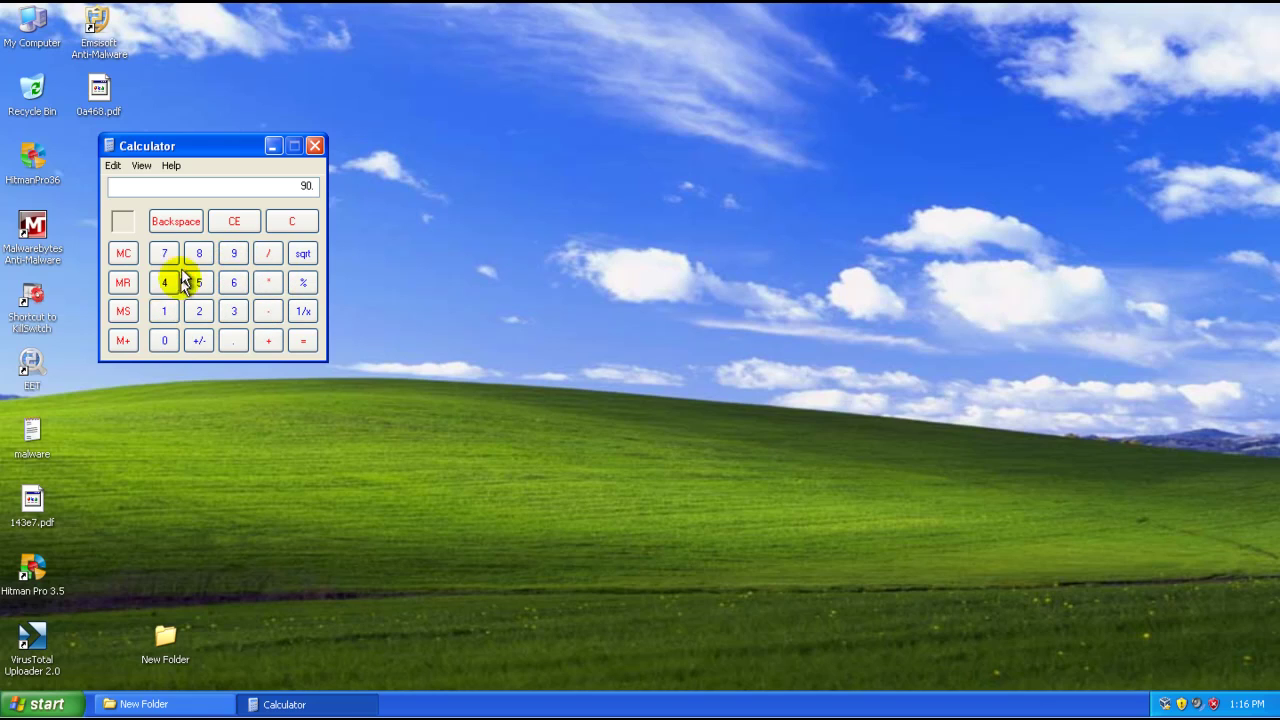
left_click(164, 253)
left_click(303, 340)
left_click(256, 249)
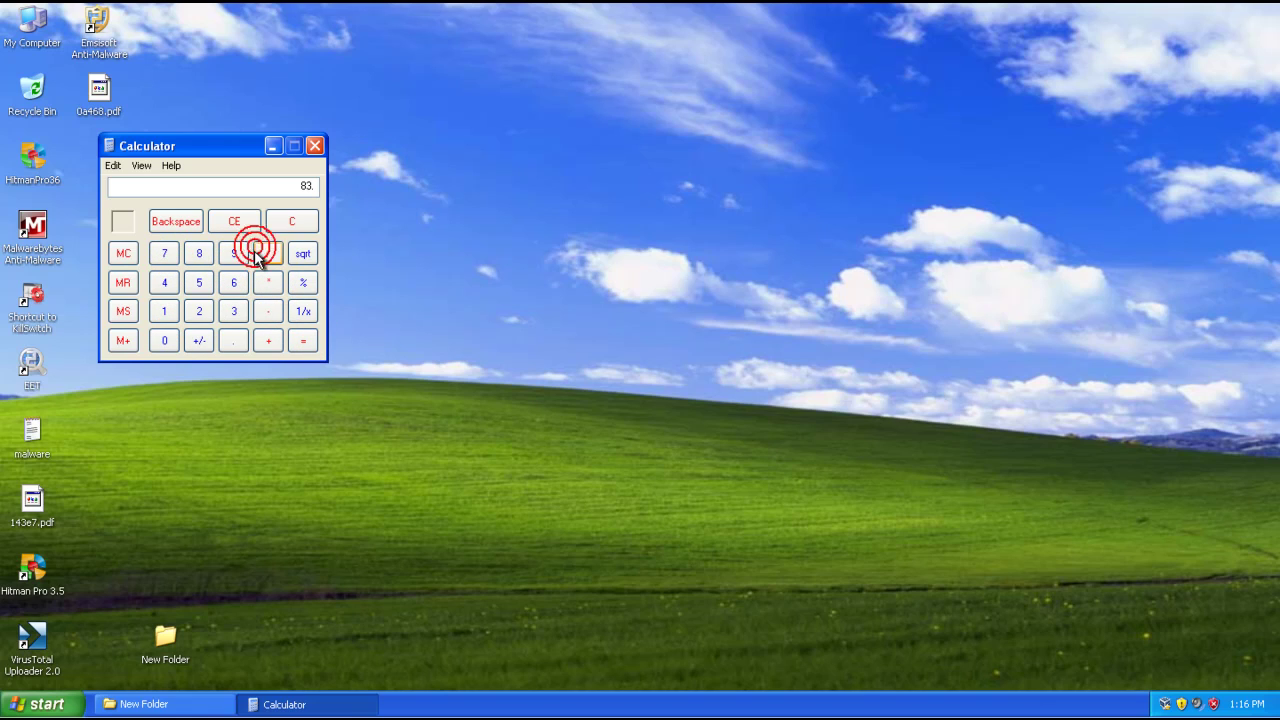
left_click(236, 252)
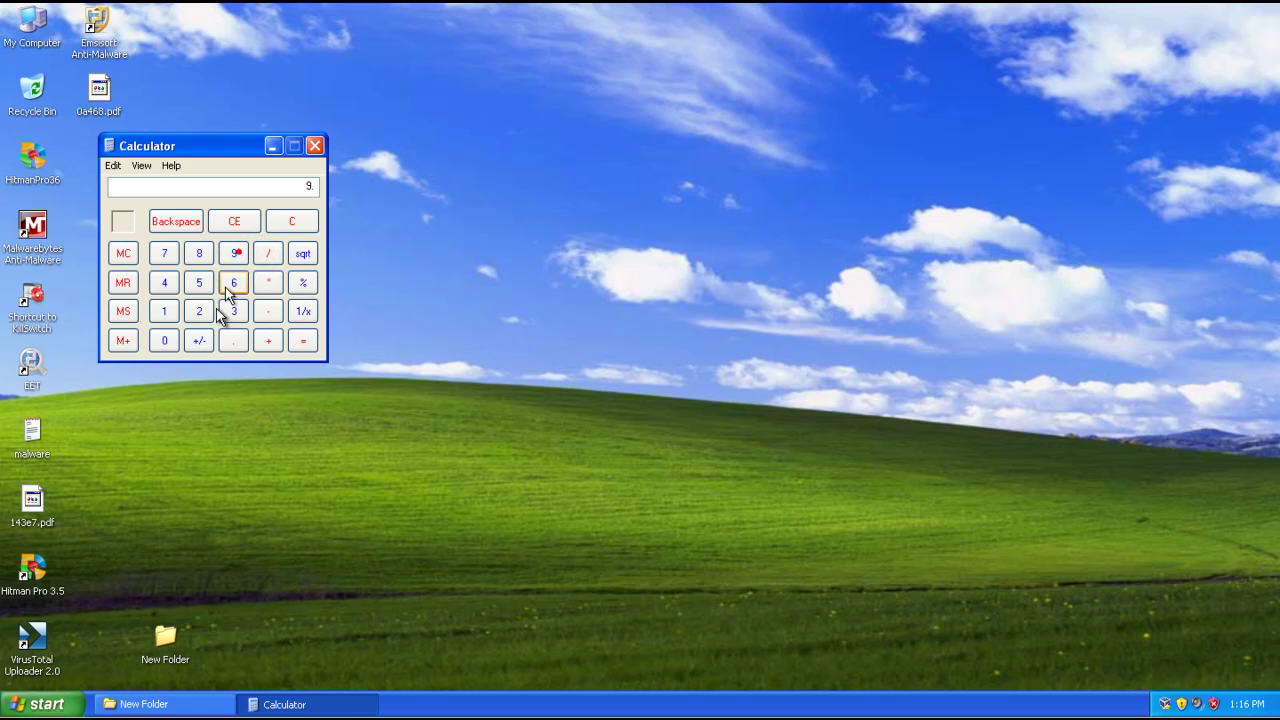
left_click(164, 340)
left_click(303, 340)
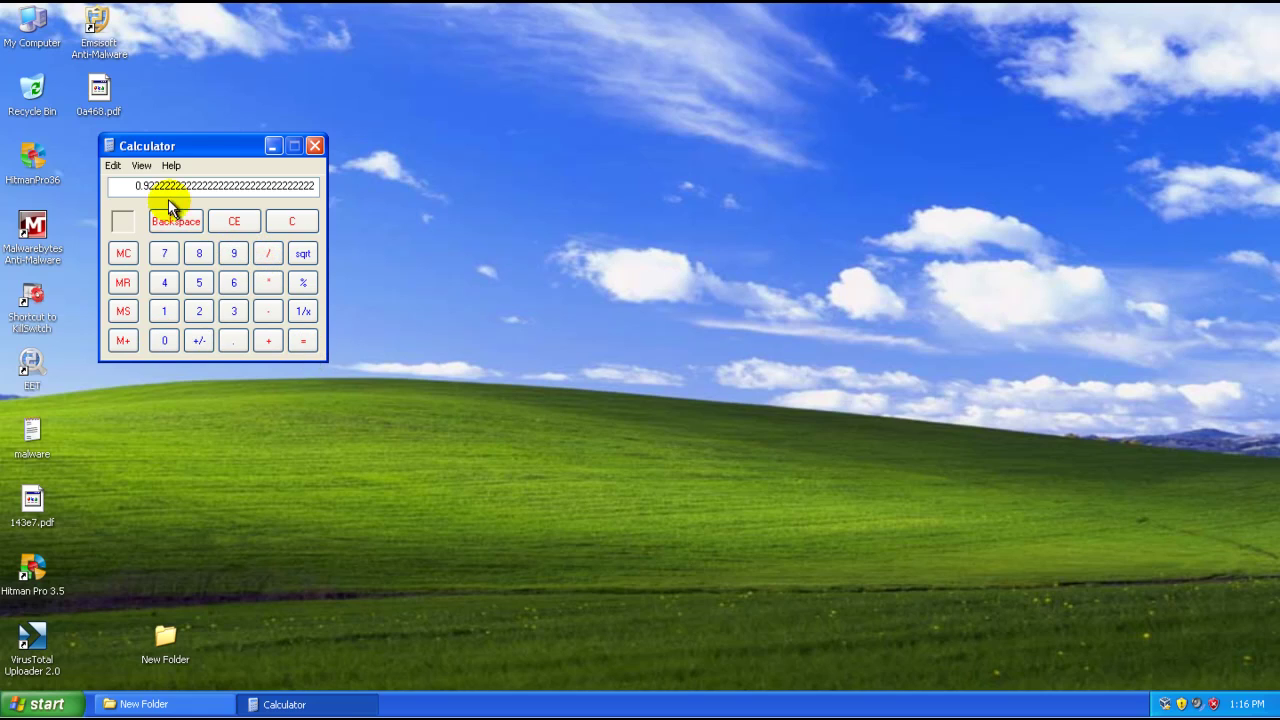
left_click(313, 150)
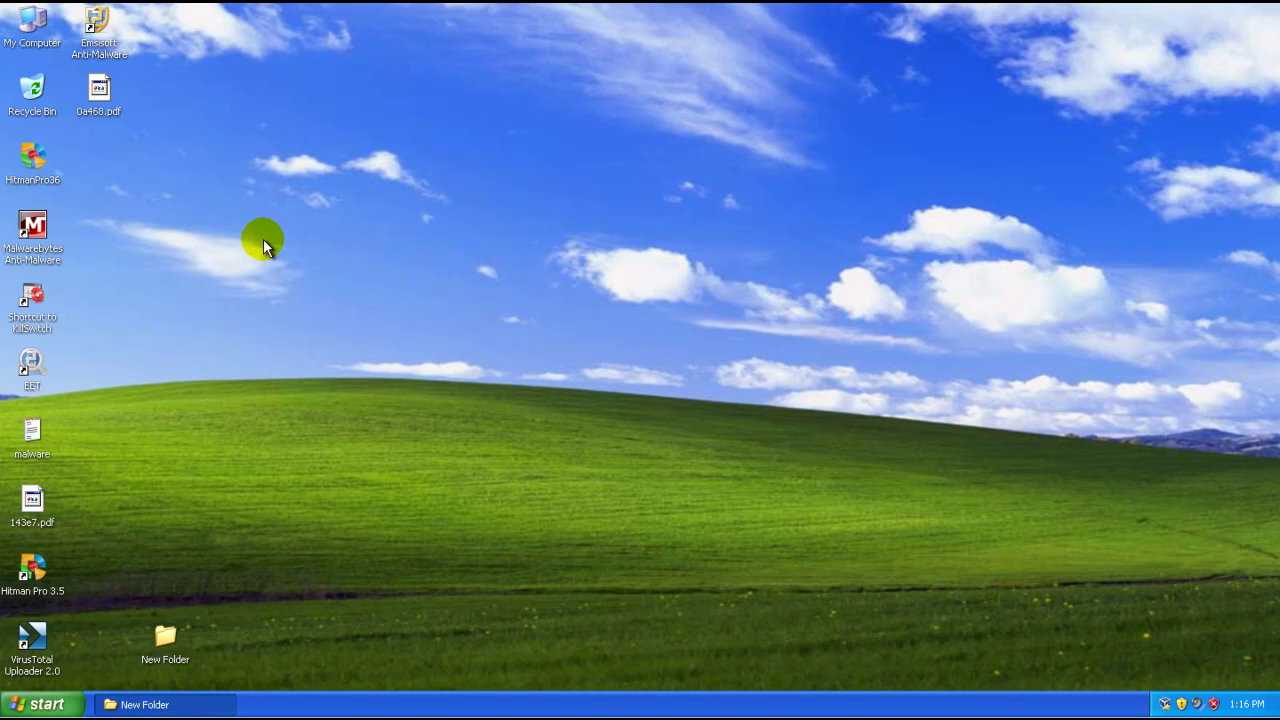
- Launch Online Armor from its program group and refresh the desktop while it loads
left_click(35, 700)
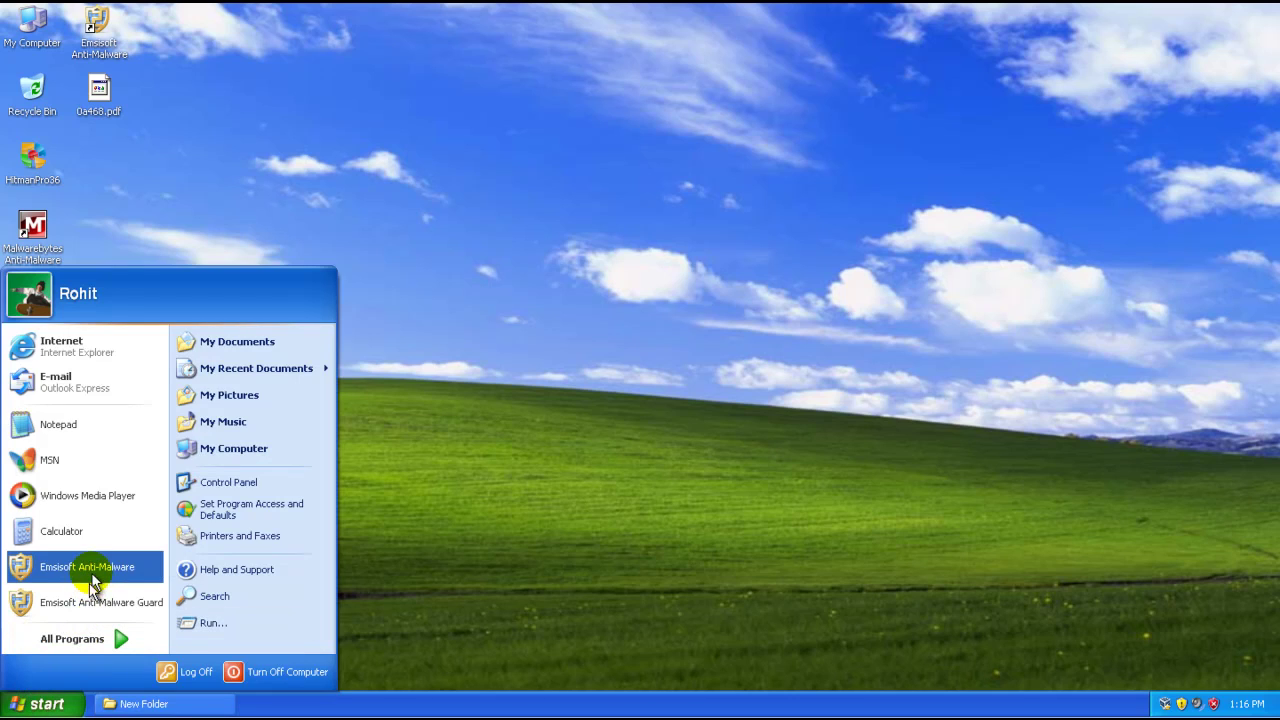
left_click(85, 639)
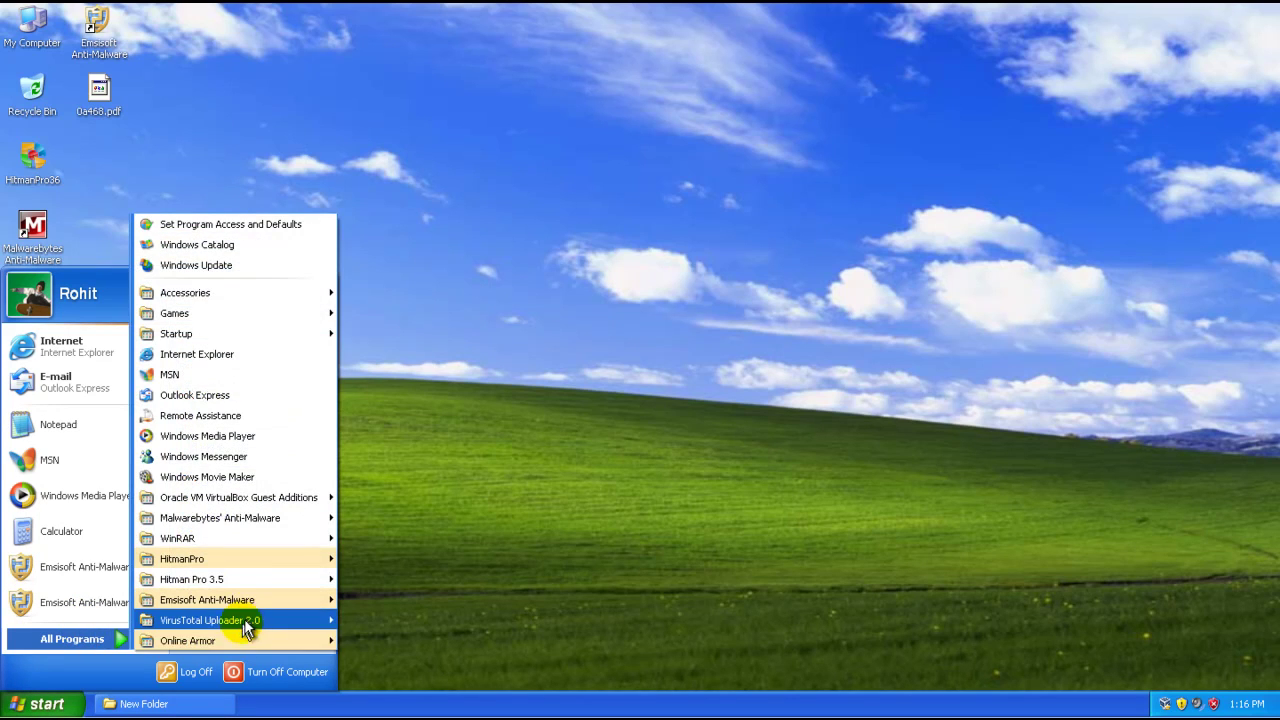
mouse_move(250, 641)
left_click(396, 645)
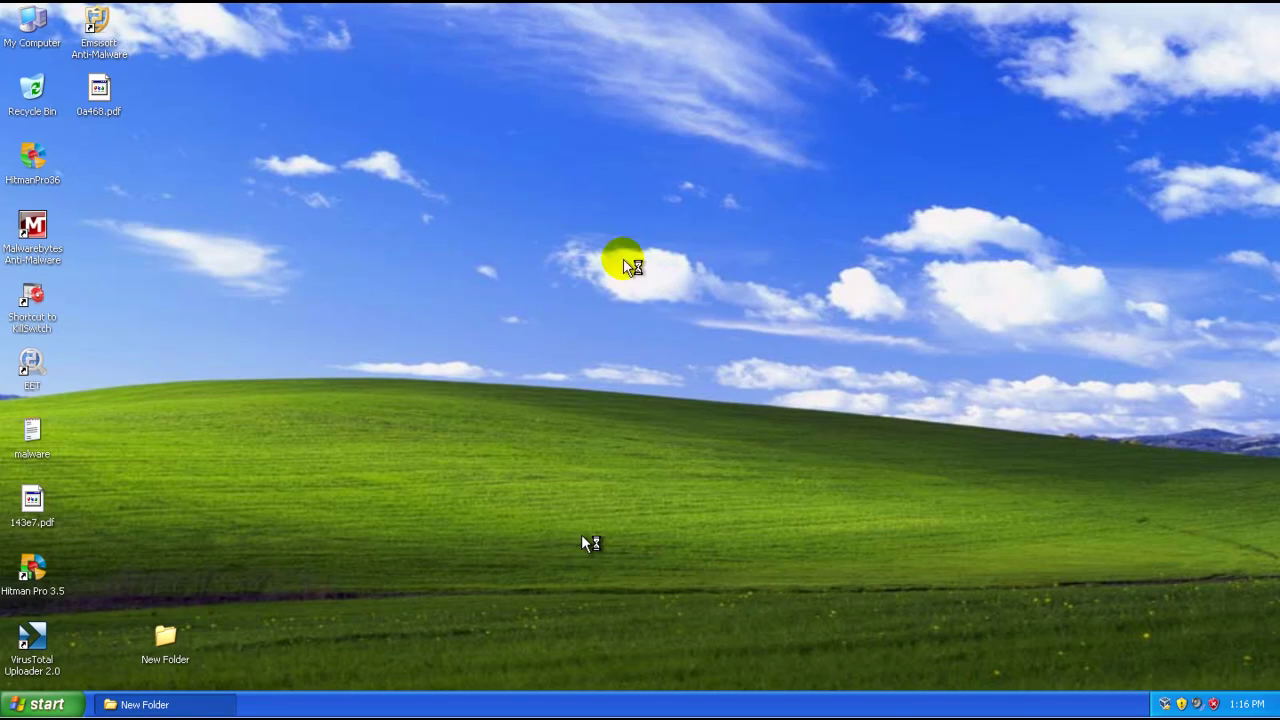
right_click(729, 348)
left_click(734, 366)
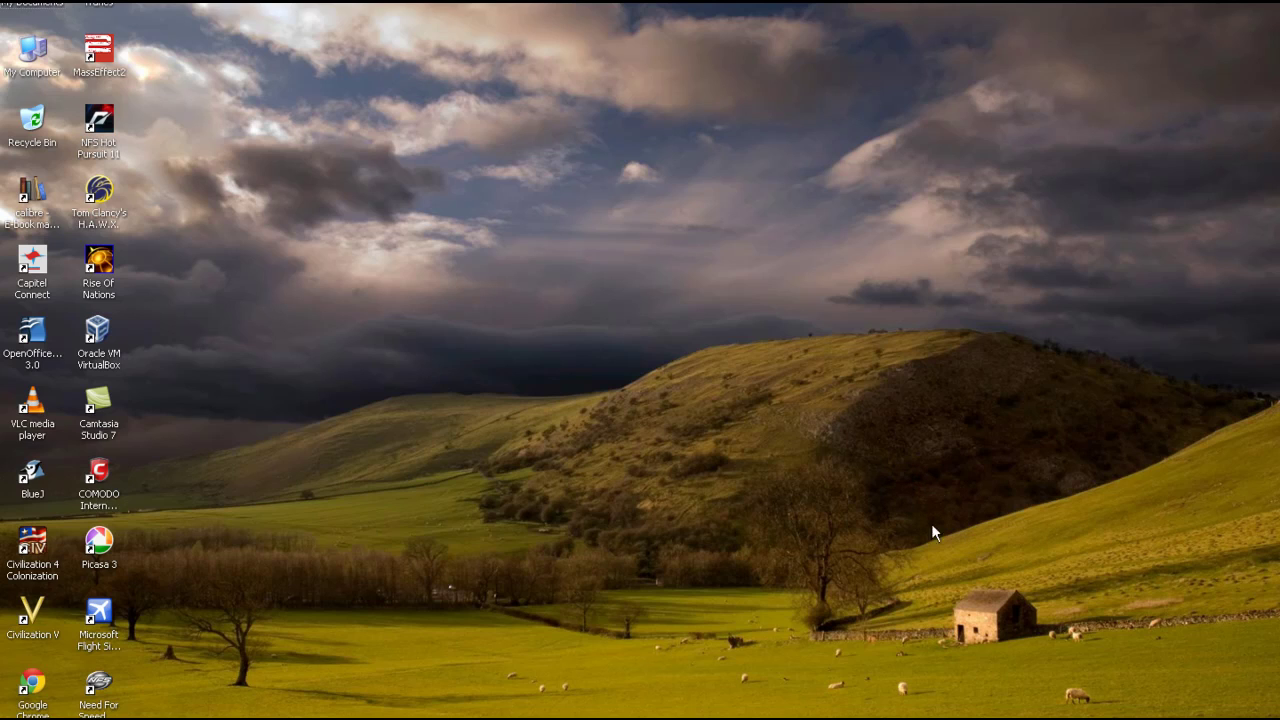
right_click(758, 301)
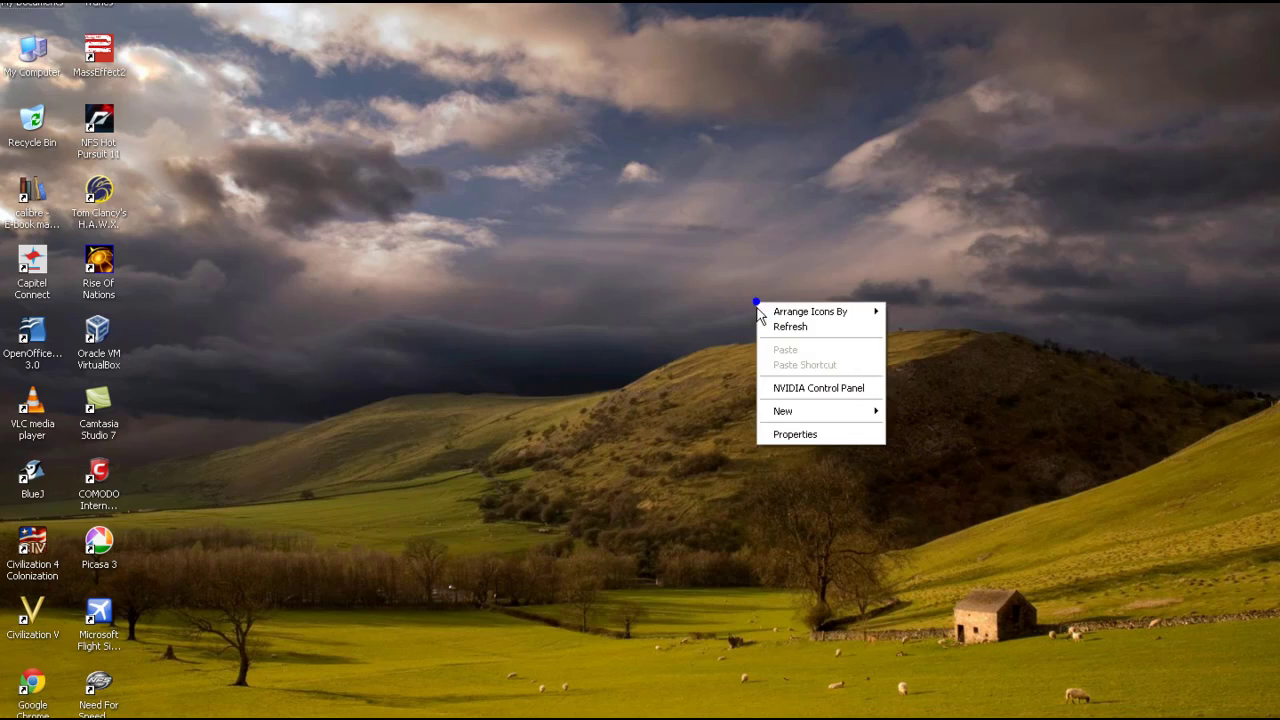
right_click(766, 325)
left_click(782, 349)
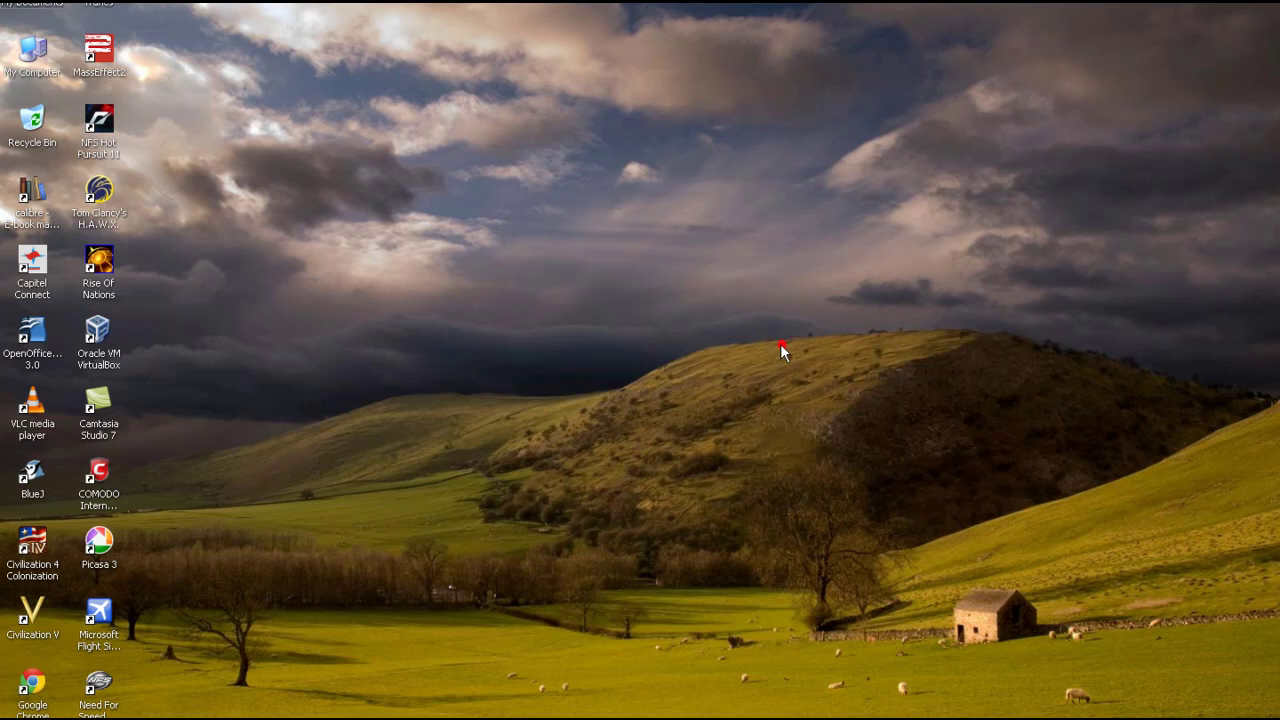
right_click(681, 269)
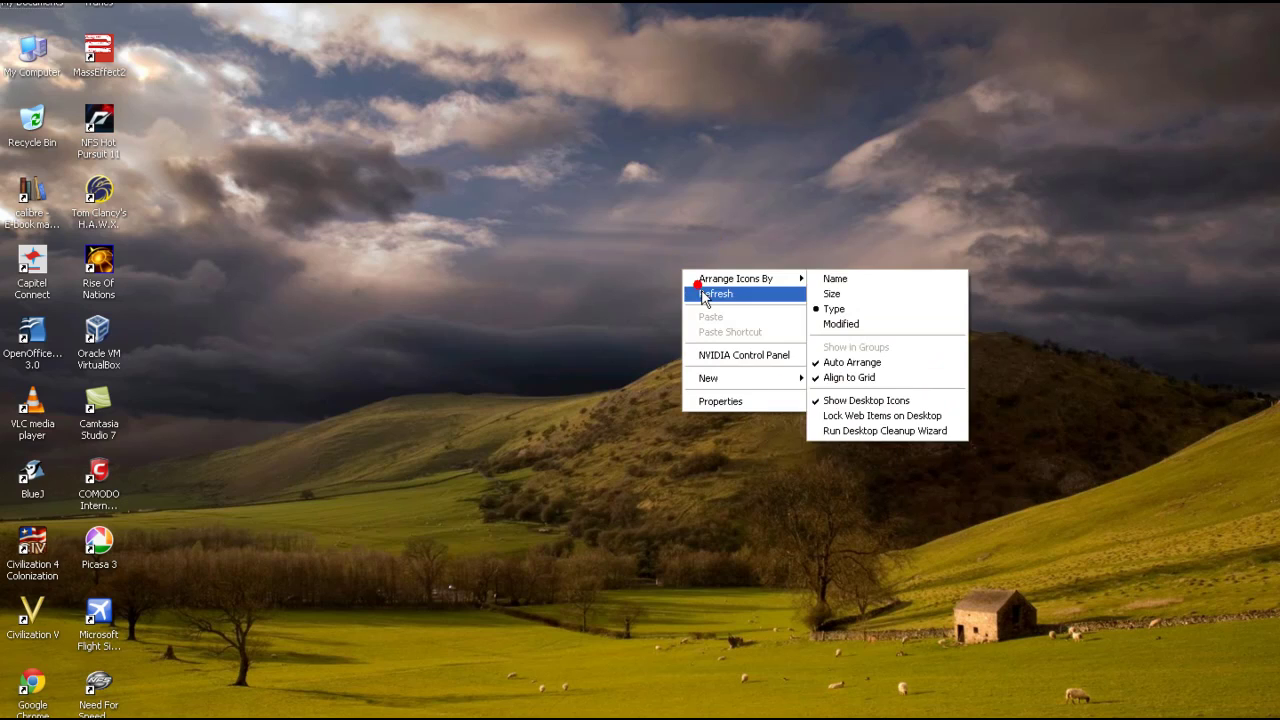
left_click(700, 296)
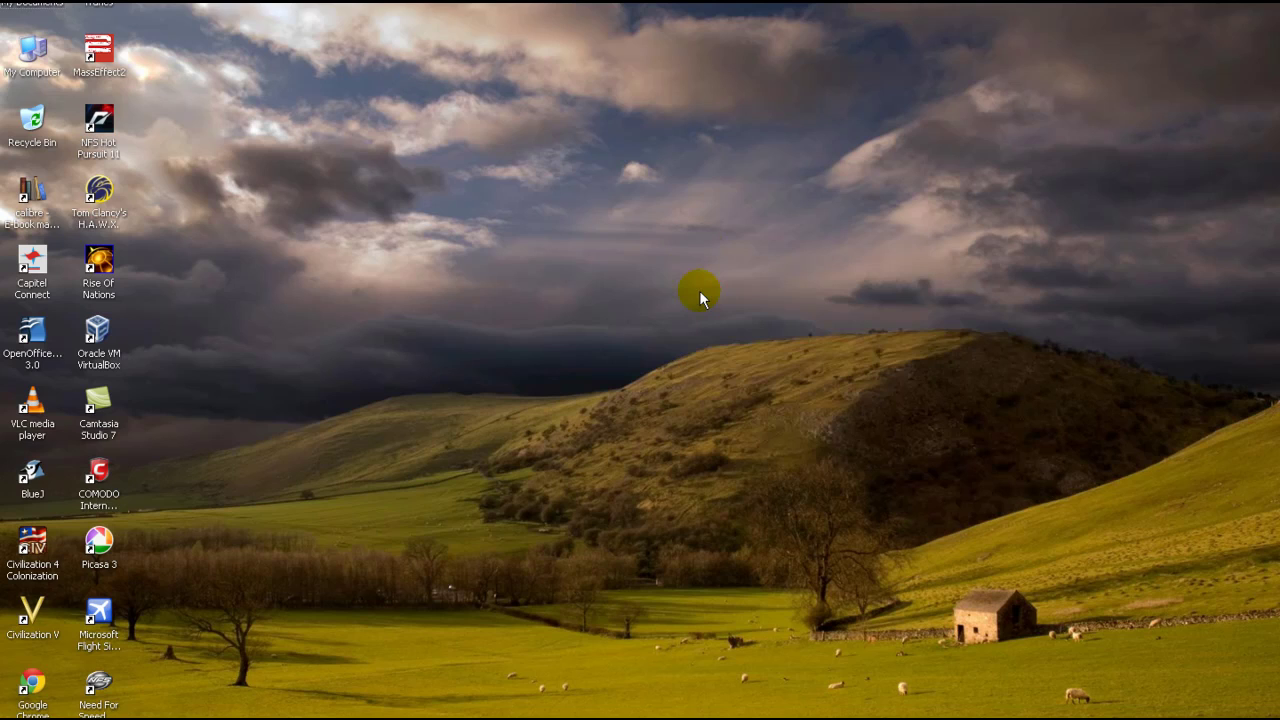